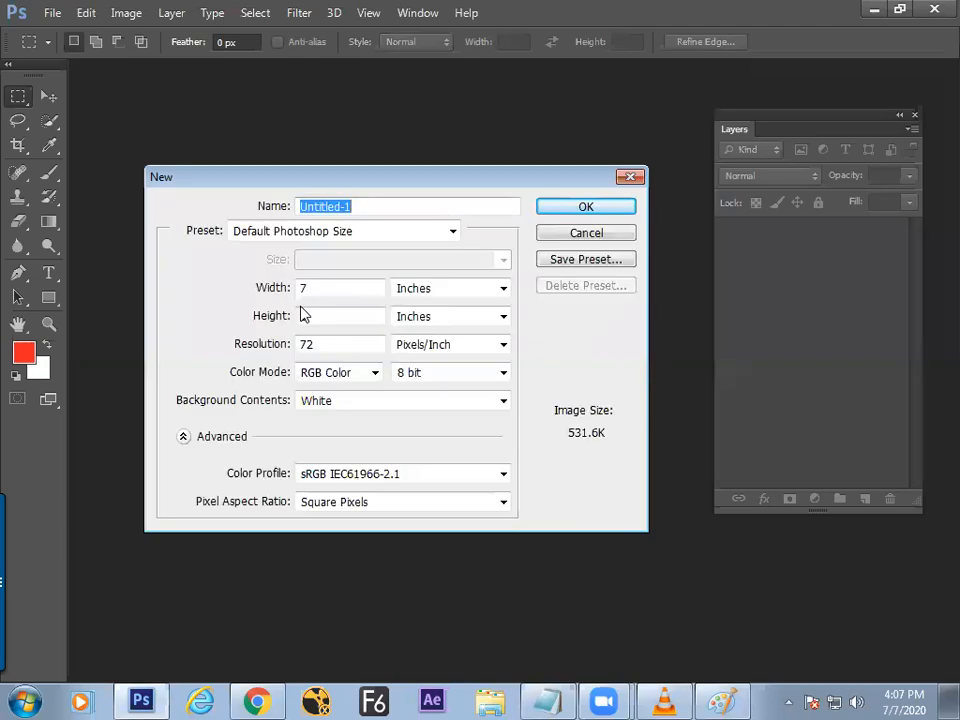
key(Return)
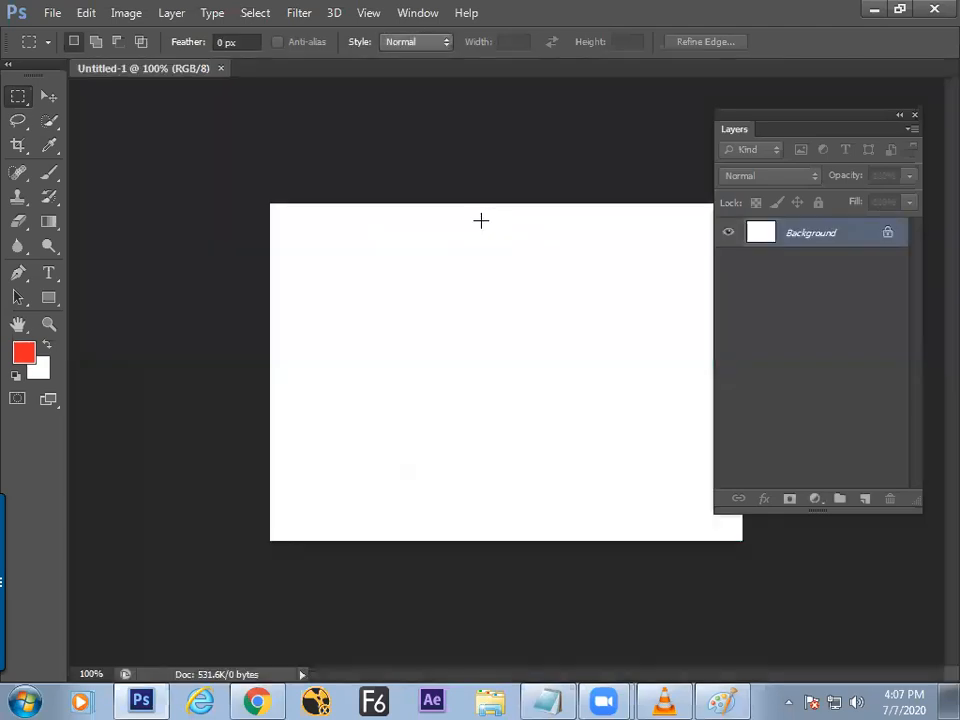
key(ctrl+v)
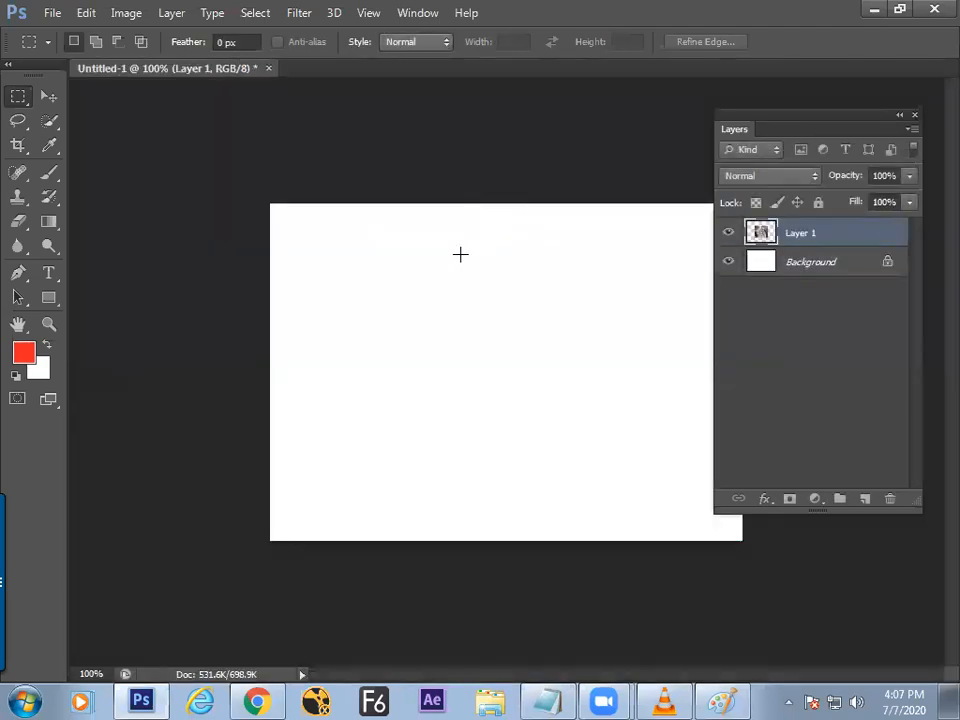
key(ctrl+w)
click(480, 274)
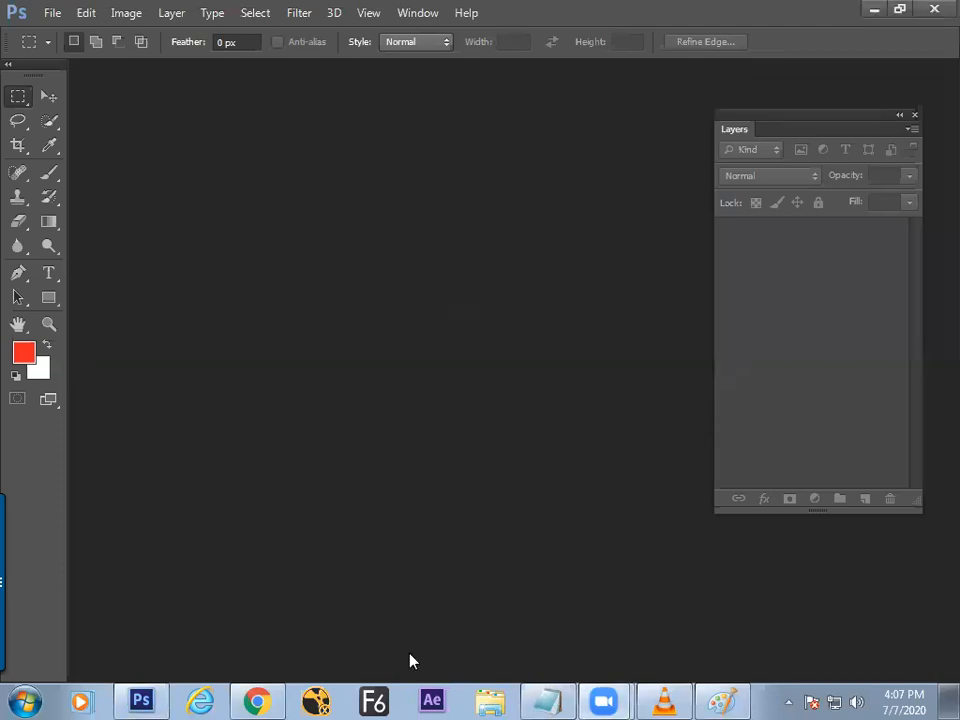
- Switch to Chrome and copy the full-size weddingsutra.com bride portrait from the bridal makeup image results
click(257, 700)
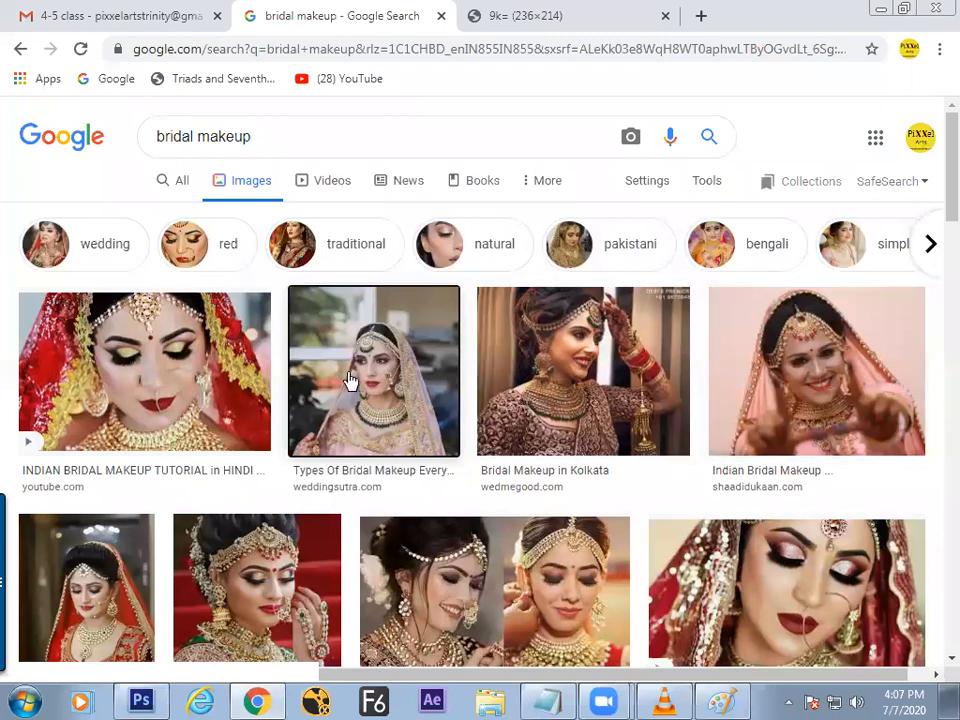
click(437, 407)
right_click(701, 266)
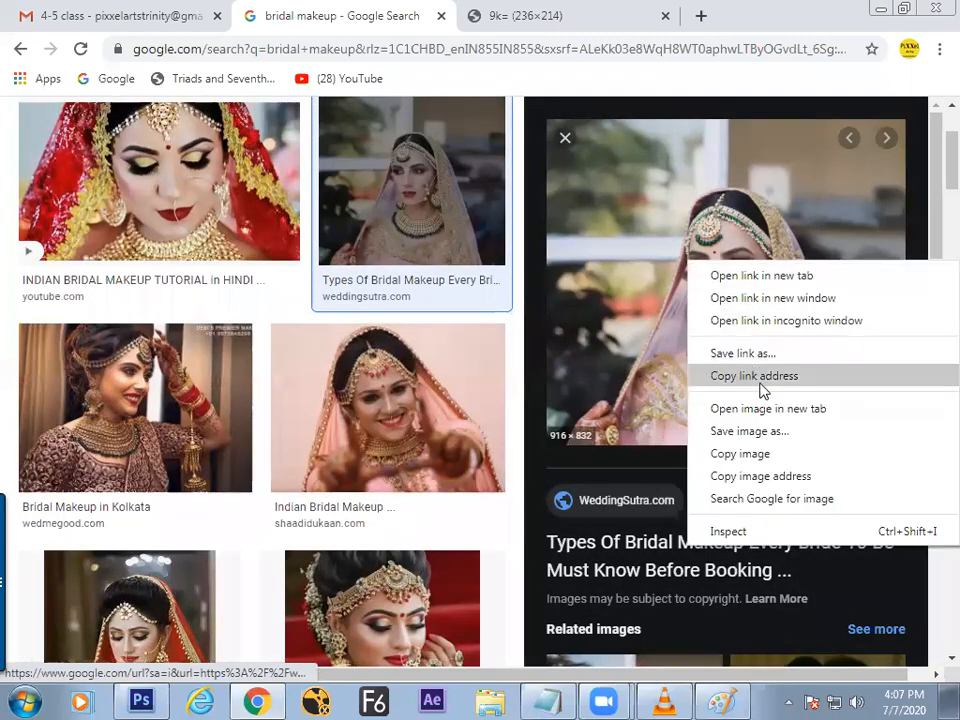
click(758, 453)
- Switch to Photoshop, create a 916 x 832 pixel document from the Clipboard preset and paste the copied portrait into it
click(141, 700)
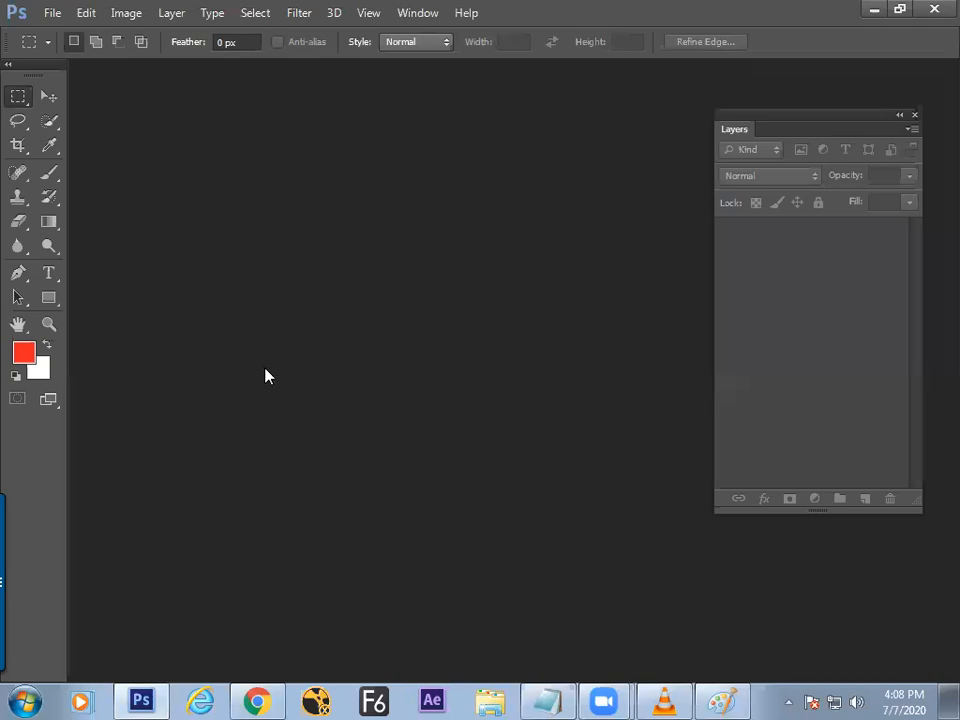
key(ctrl+n)
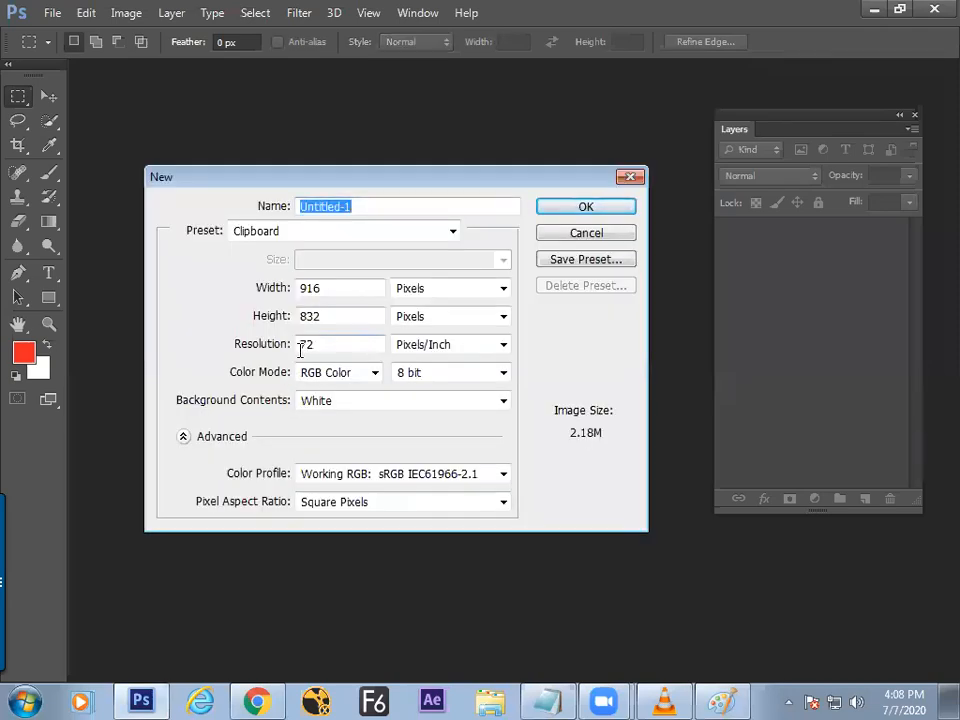
key(Return)
key(ctrl+v)
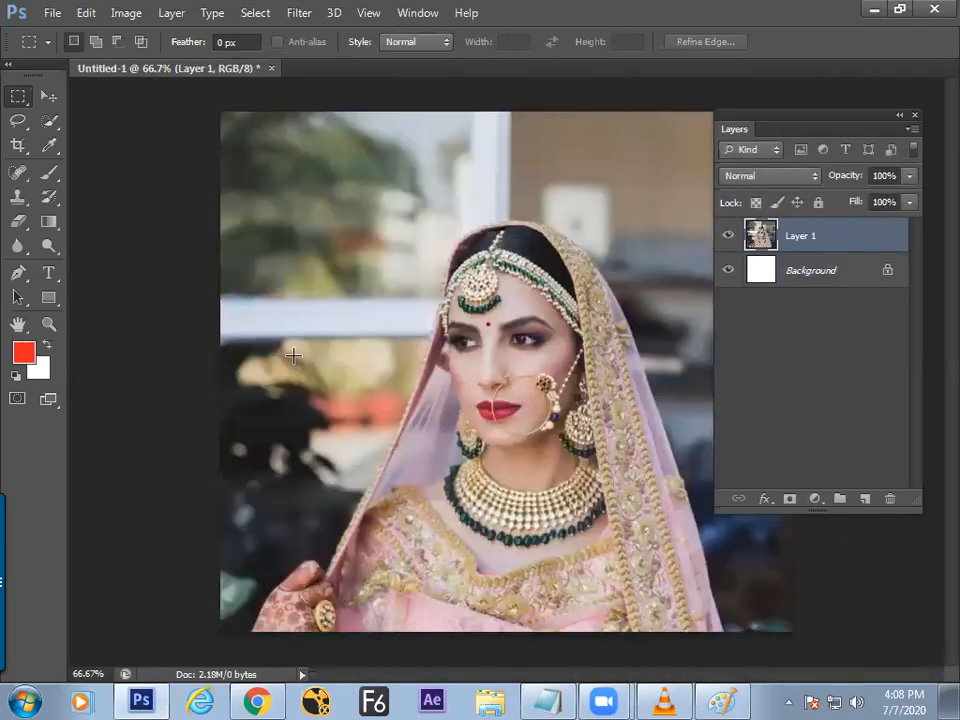
key(v)
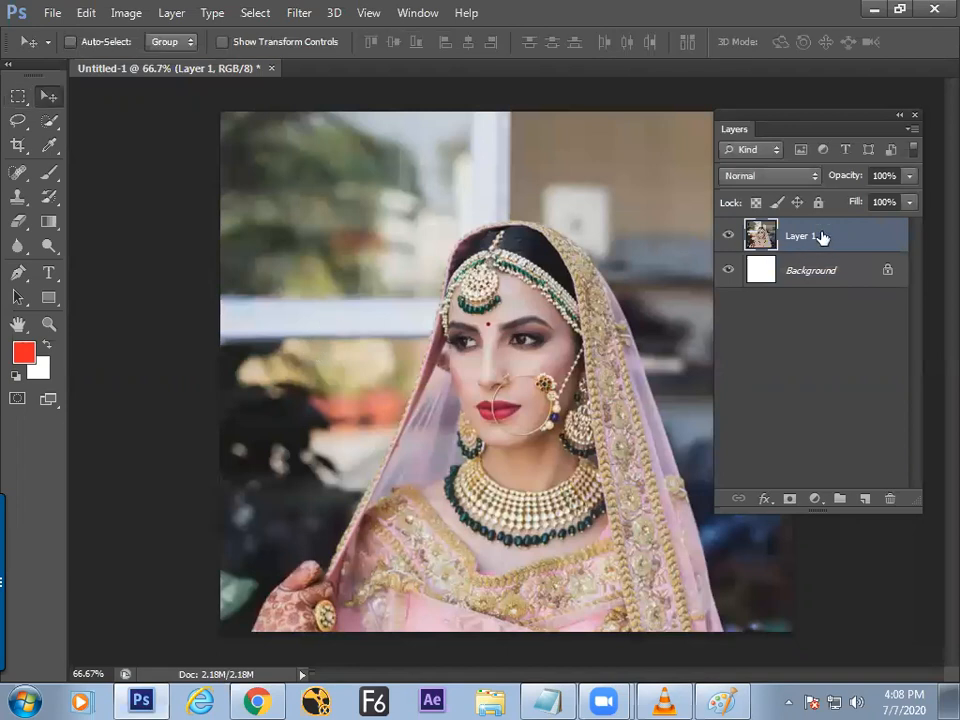
- Paint a solid red patch over the bride's face and neck on a new layer with an 80 px rough-edged brush
click(864, 498)
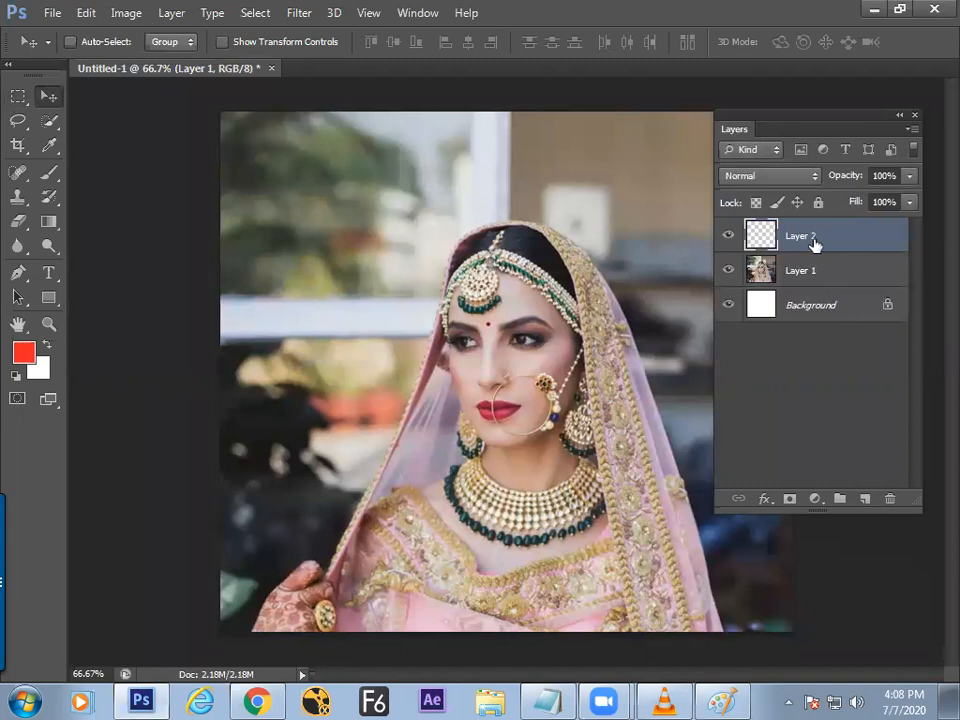
click(48, 172)
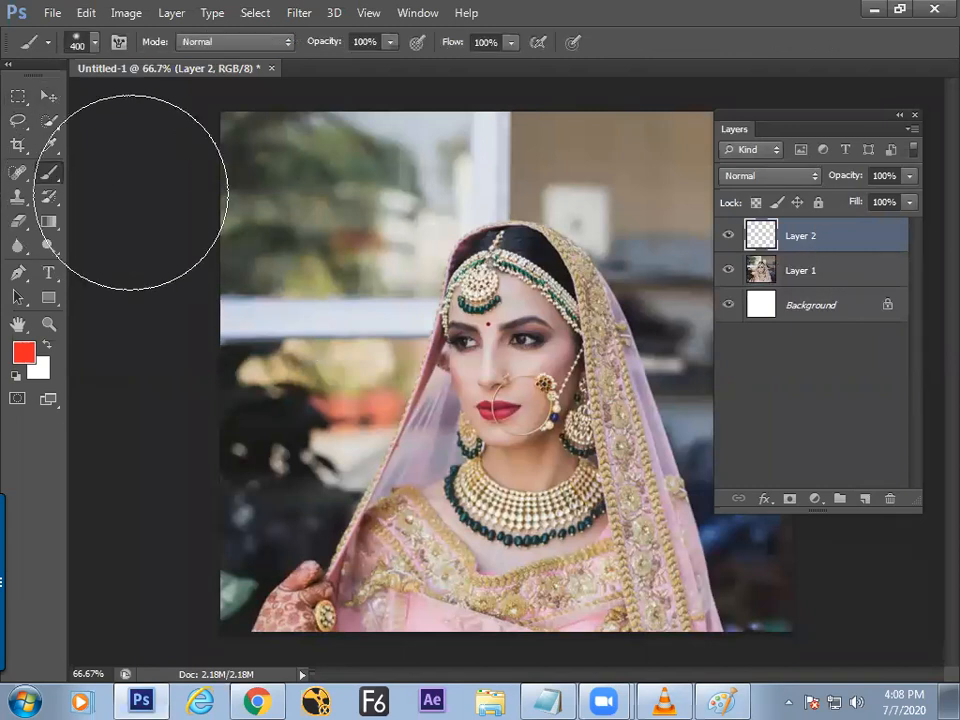
right_click(421, 283)
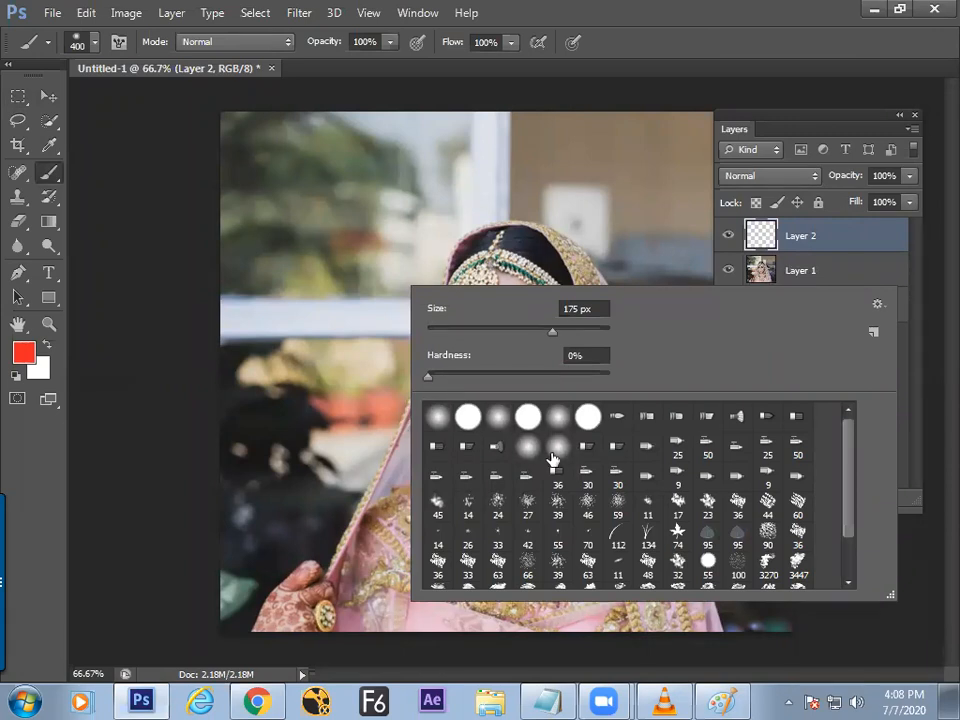
click(708, 502)
key(Return)
key(bracketright)
key(bracketright)
key(bracketright)
key(bracketright)
mouse_move(447, 298)
mouse_down()
mouse_move(551, 230)
mouse_move(421, 375)
mouse_move(576, 275)
mouse_move(434, 410)
mouse_move(596, 305)
mouse_move(451, 448)
mouse_move(576, 370)
mouse_move(483, 495)
mouse_up()
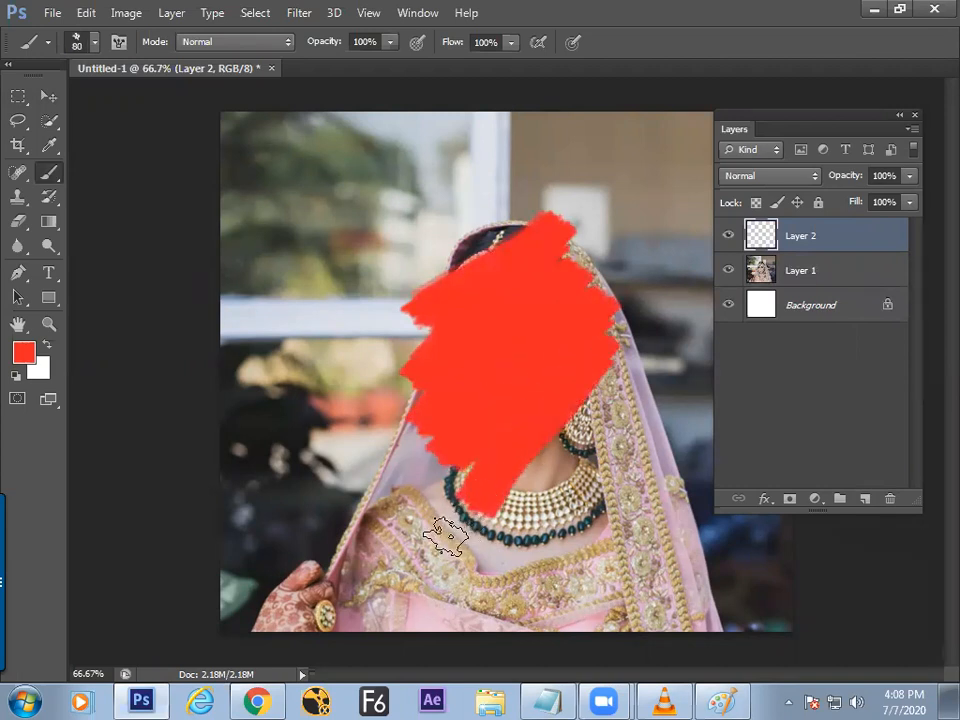
mouse_move(424, 277)
mouse_down()
mouse_move(517, 212)
mouse_move(424, 283)
mouse_up()
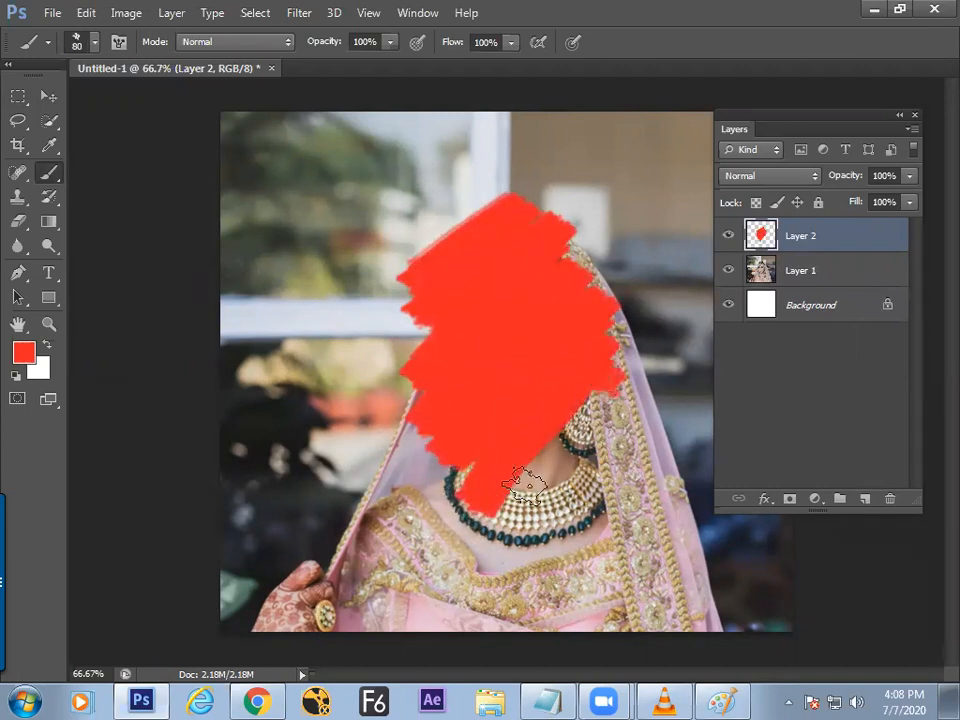
drag(542, 461, 534, 514)
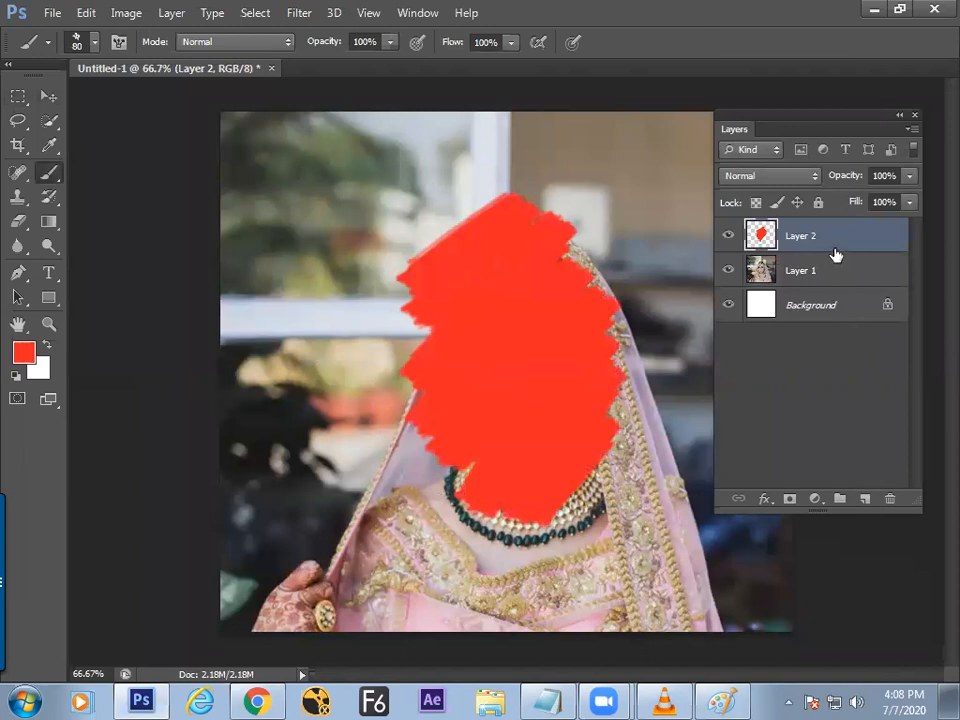
- Place the portrait layer above the red patch layer and create a clipping mask from it
click(728, 240)
click(728, 240)
click(762, 278)
drag(826, 276, 826, 226)
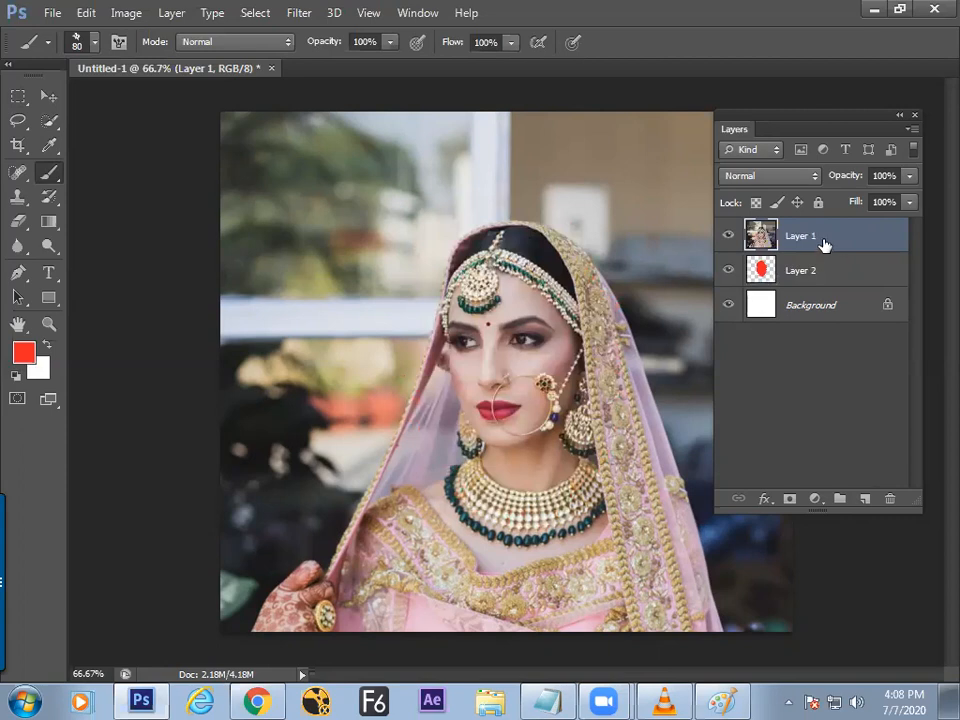
click(175, 20)
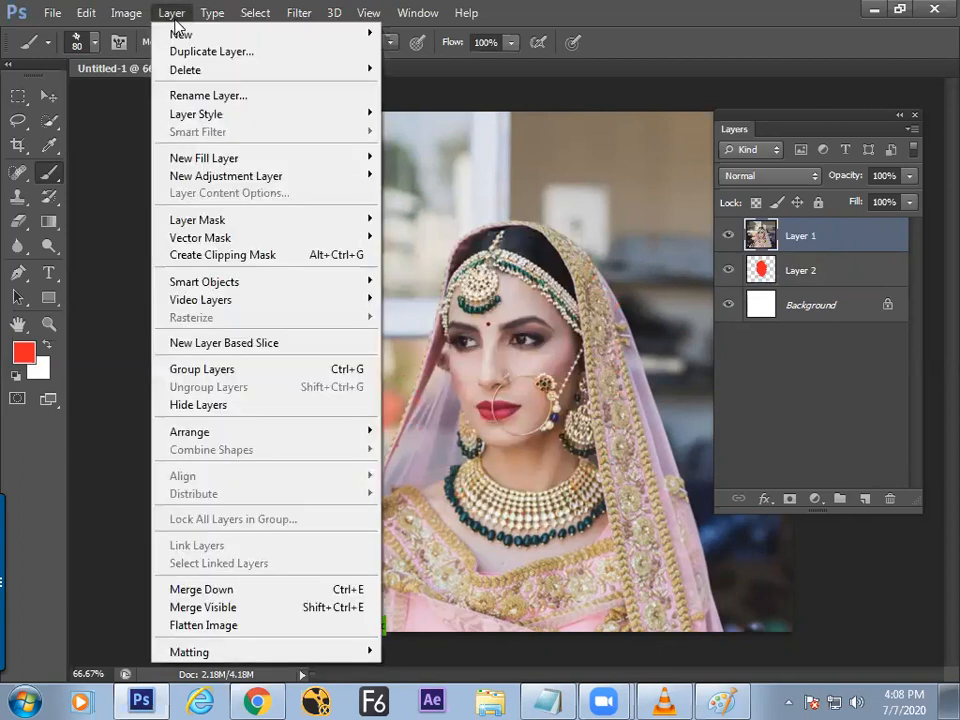
click(220, 256)
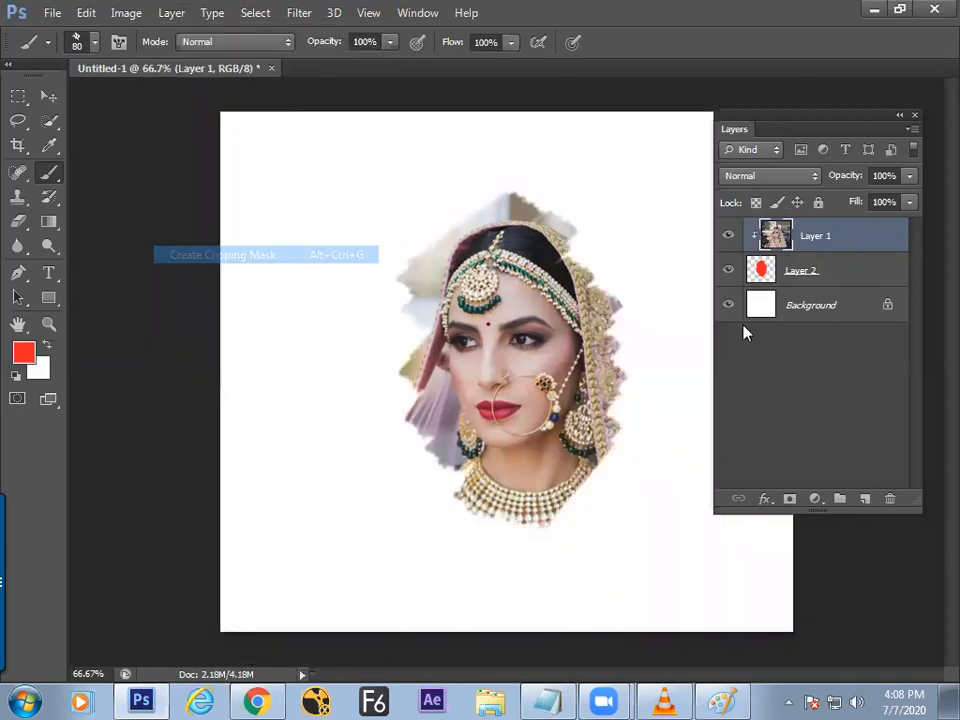
- Reset the colours to the default black and white and fill the Background layer with black
click(782, 306)
click(728, 305)
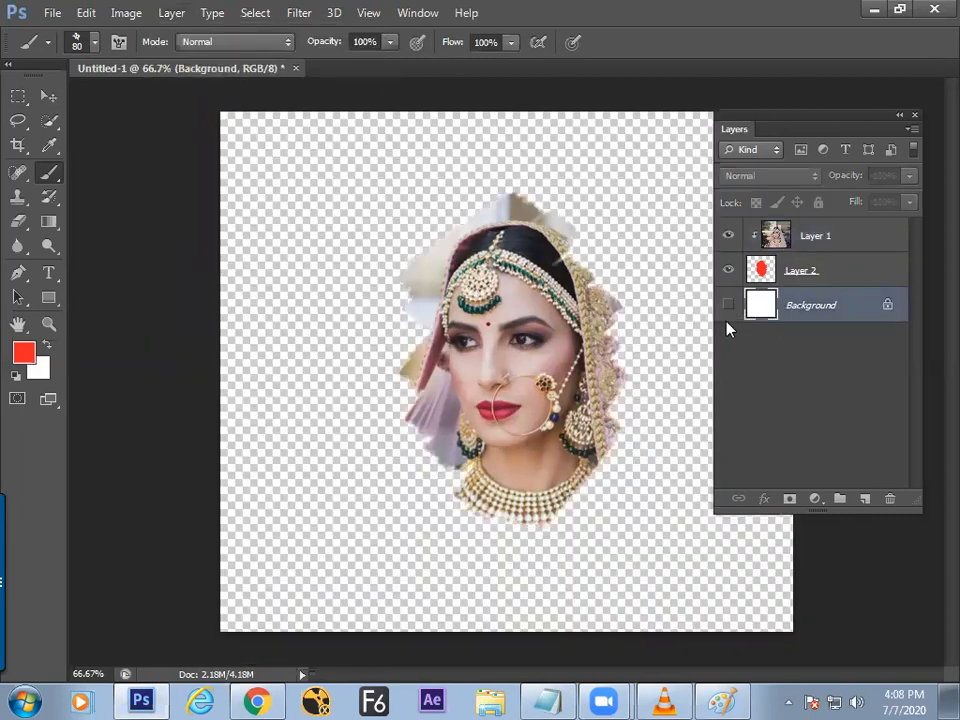
click(728, 305)
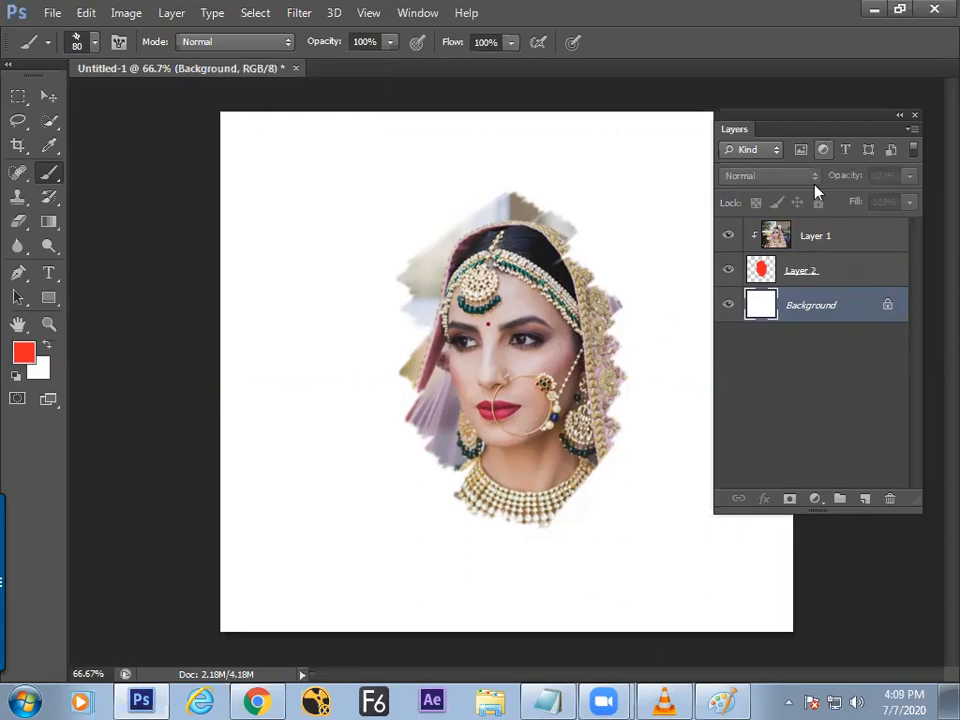
click(16, 375)
key(alt+BackSpace)
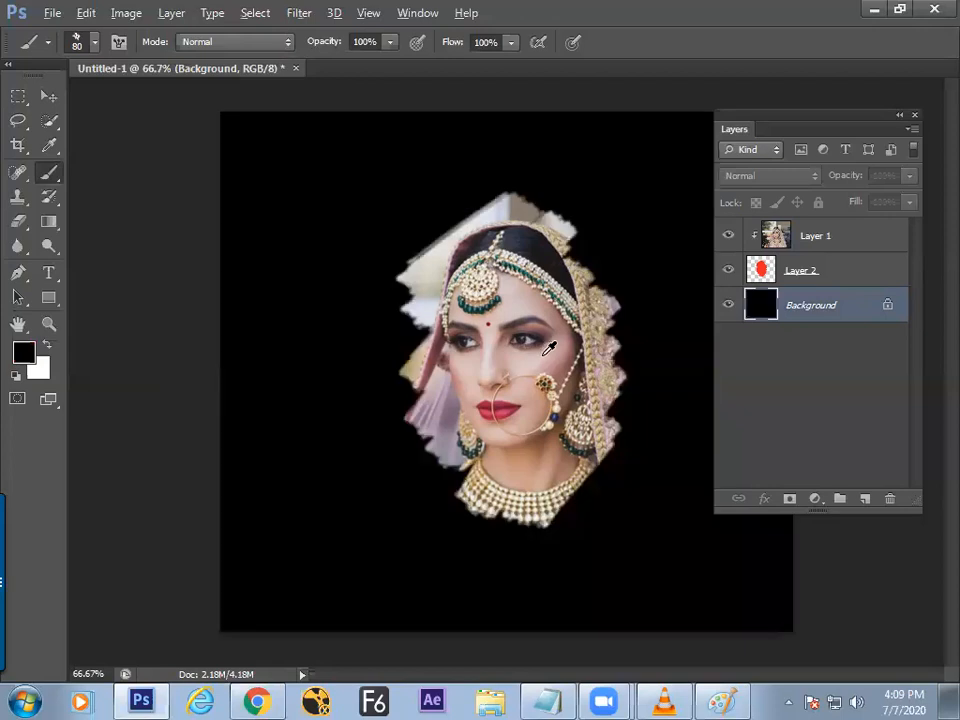
- Inspect the clipped portrait in full-screen mode with the panels hidden, and bring the panels back
key(Tab)
key(f)
key(f)
key(v)
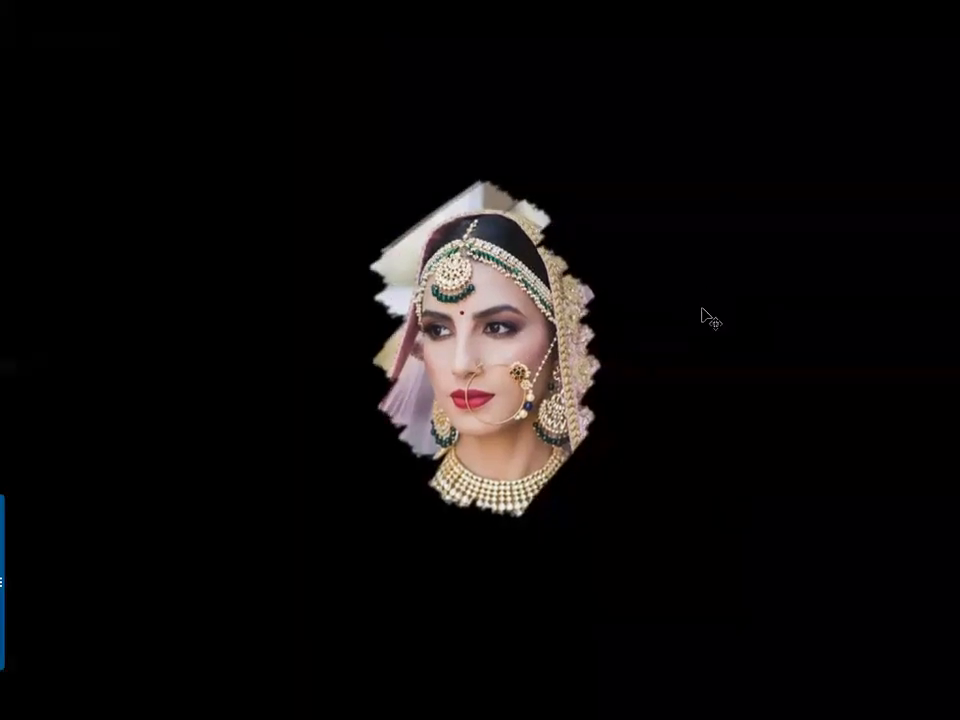
key(ctrl+plus)
key(b)
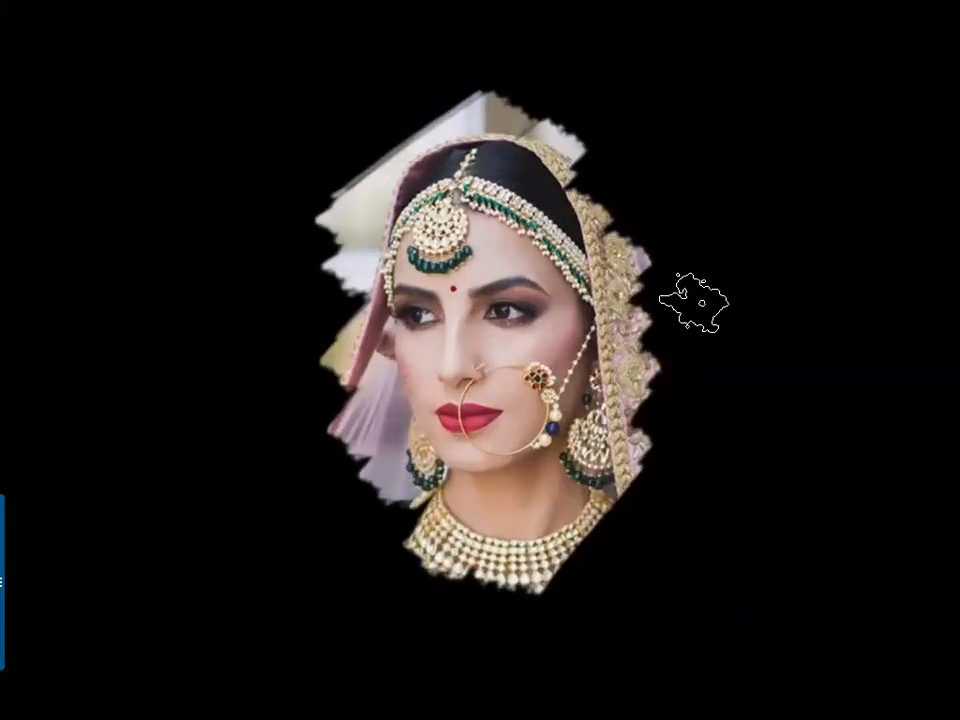
key(Tab)
- Shift the clipped portrait in Layer 1 slightly up and to the left inside the brushed shape
click(812, 268)
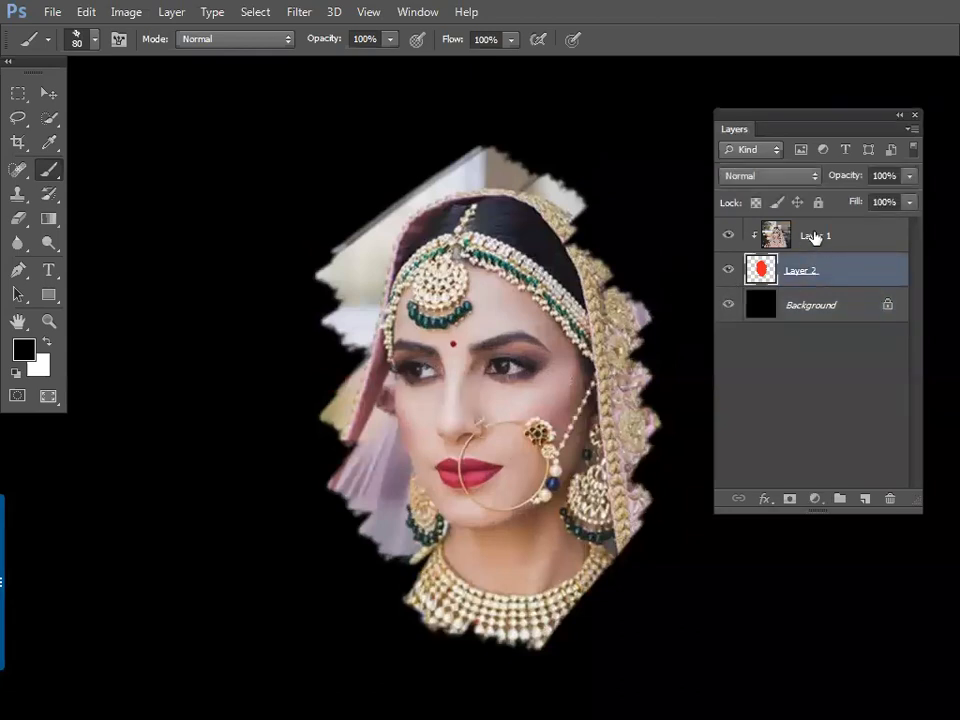
click(815, 236)
click(48, 93)
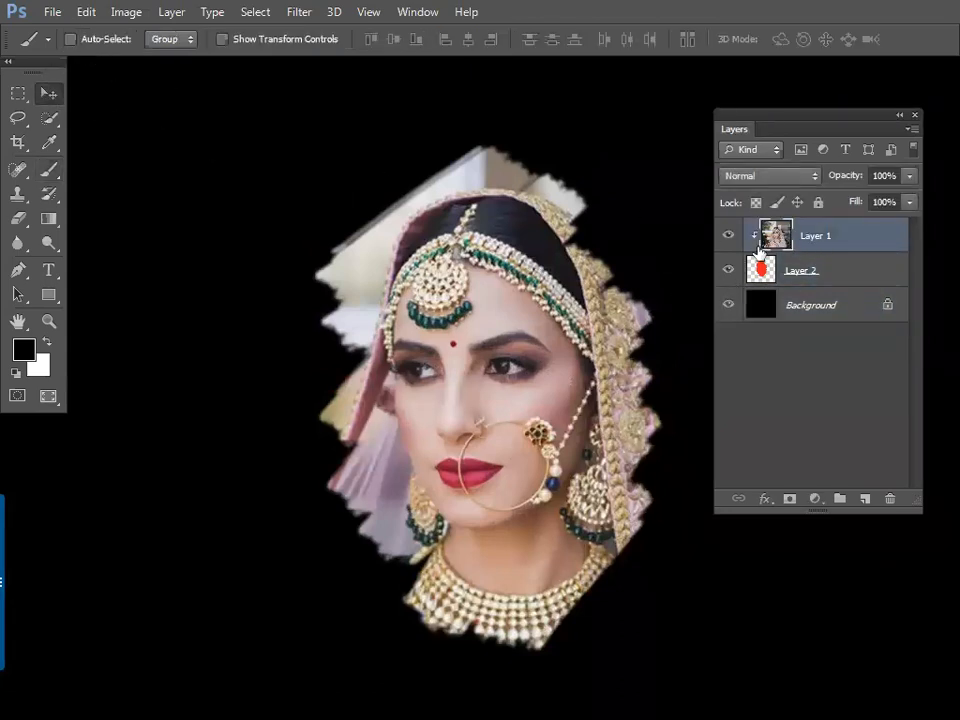
drag(466, 371, 512, 378)
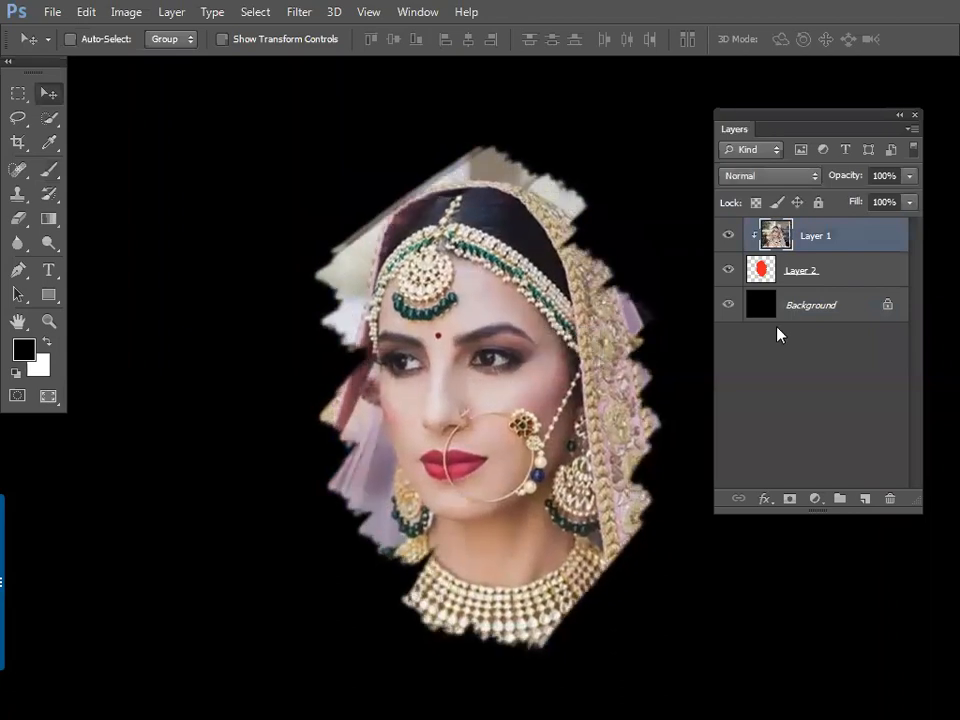
- Reposition the Layer 2 brush shape beneath the portrait, checking the shape with Layer 1 hidden and shown
click(775, 270)
mouse_move(452, 375)
mouse_down()
mouse_move(396, 364)
mouse_move(527, 343)
mouse_move(458, 368)
mouse_up()
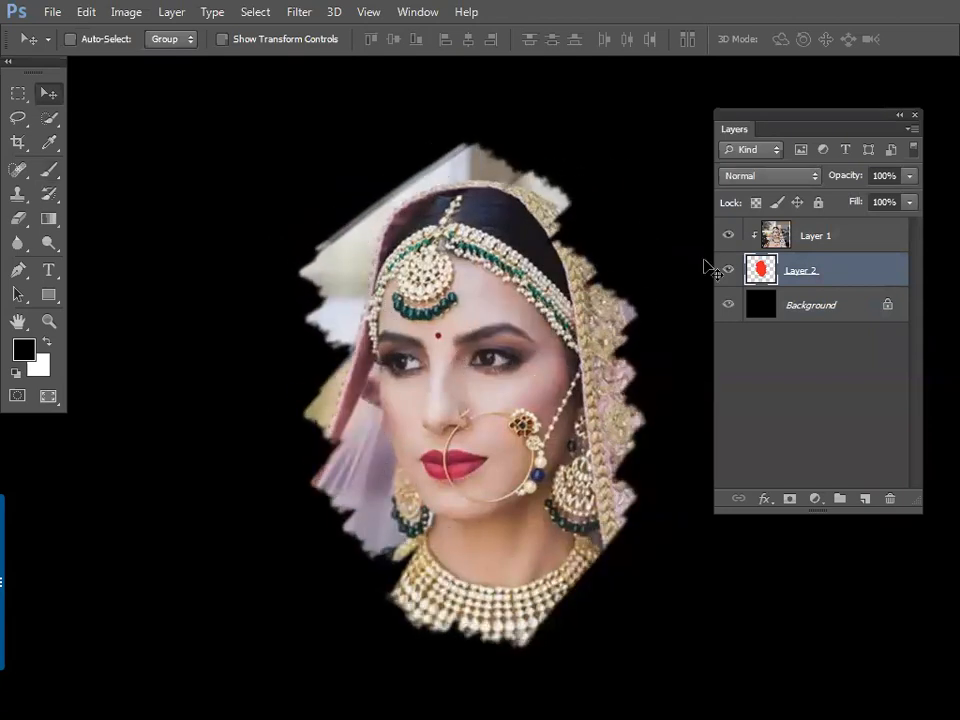
click(728, 236)
click(728, 236)
drag(611, 330, 591, 345)
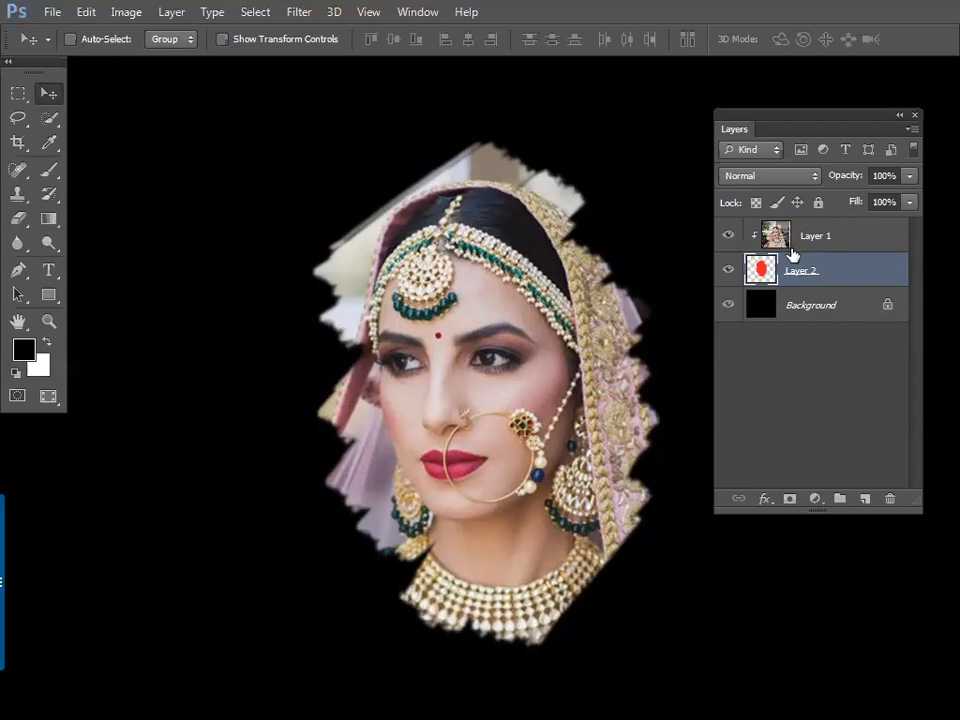
- Switch to Paint and handwrite the heading "Condition" below the Clip Mask note
key(alt+Tab)
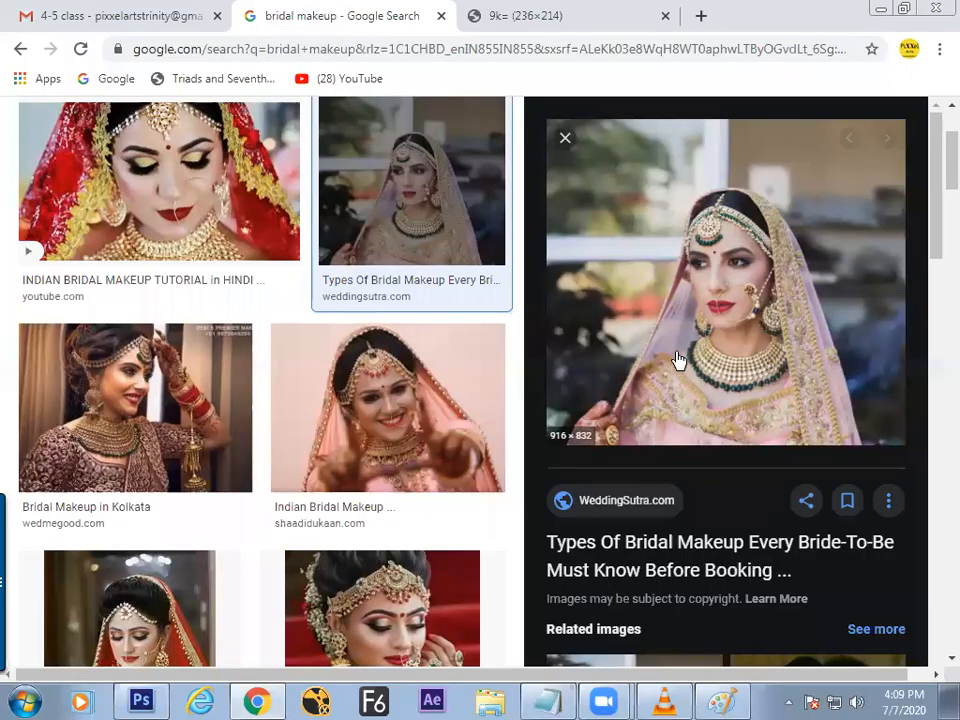
key(alt+Tab)
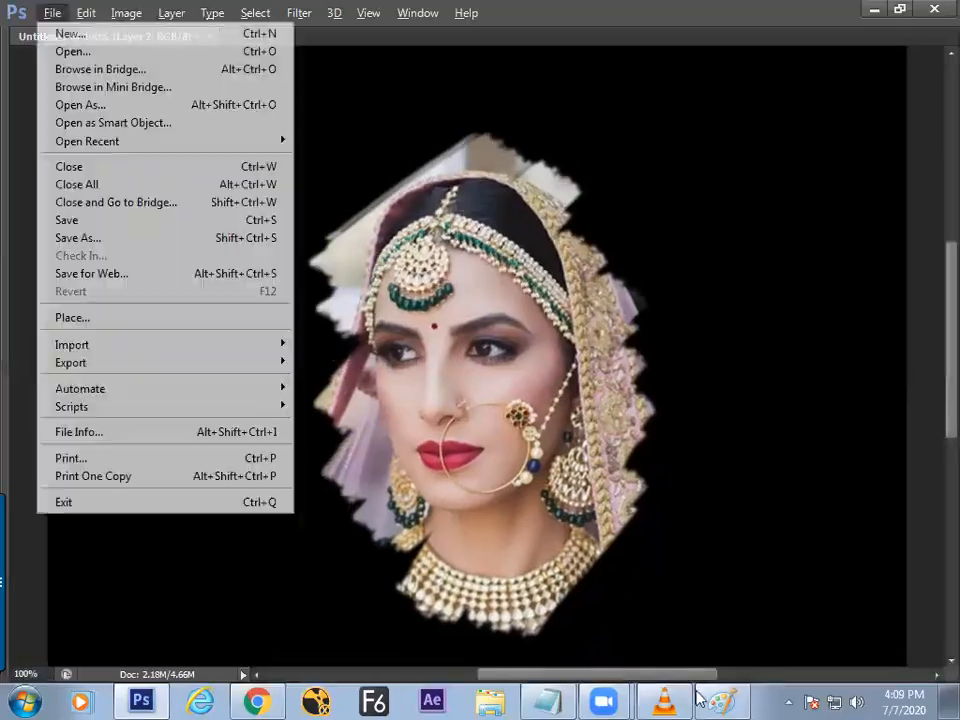
key(alt+Tab)
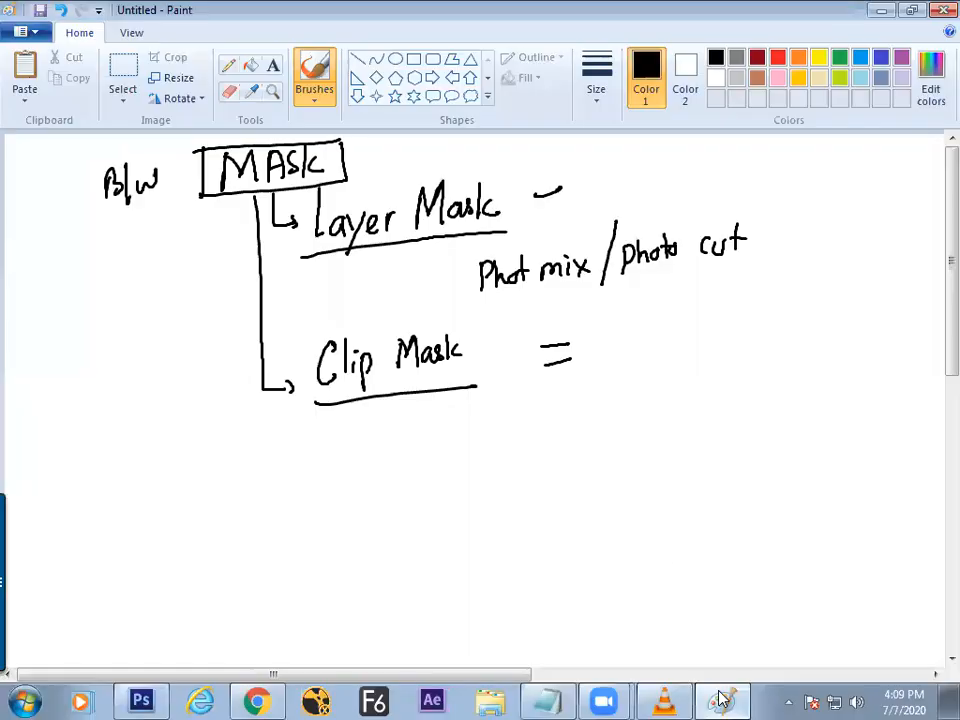
mouse_move(467, 427)
mouse_down()
mouse_move(460, 452)
mouse_move(488, 440)
mouse_move(515, 448)
mouse_up()
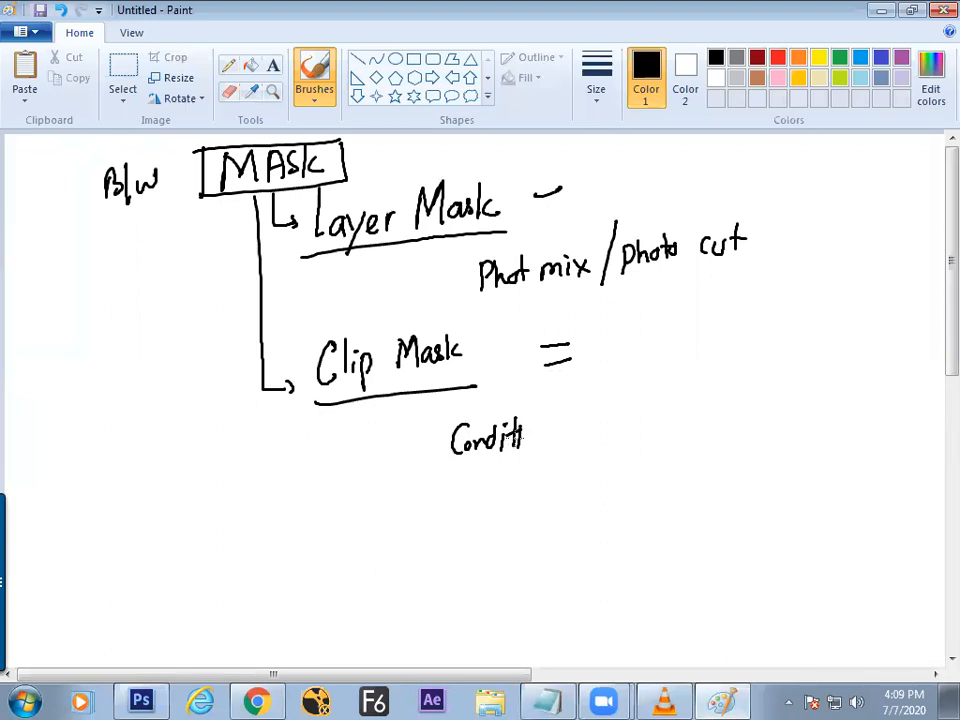
drag(526, 435, 536, 417)
- Handwrite condition 1, "Image in top Layer", with its number circled, beside the Condition heading
mouse_move(569, 441)
mouse_down()
mouse_move(567, 472)
mouse_move(569, 440)
mouse_up()
drag(591, 445, 590, 453)
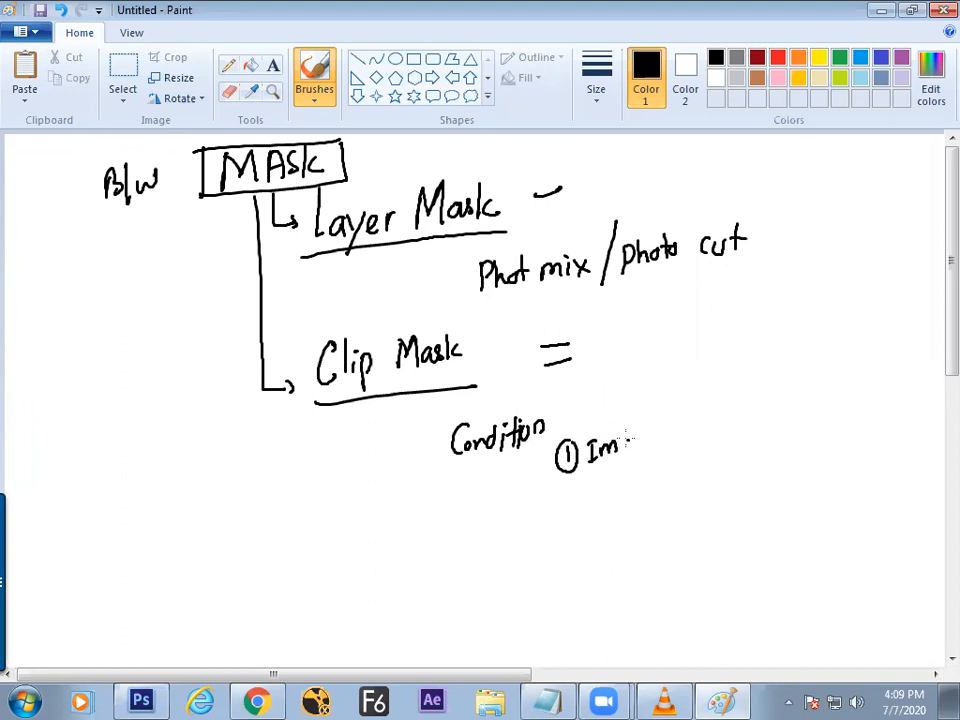
mouse_move(640, 441)
mouse_down()
mouse_move(728, 413)
mouse_move(738, 430)
mouse_move(770, 404)
mouse_move(792, 428)
mouse_up()
drag(806, 414, 842, 405)
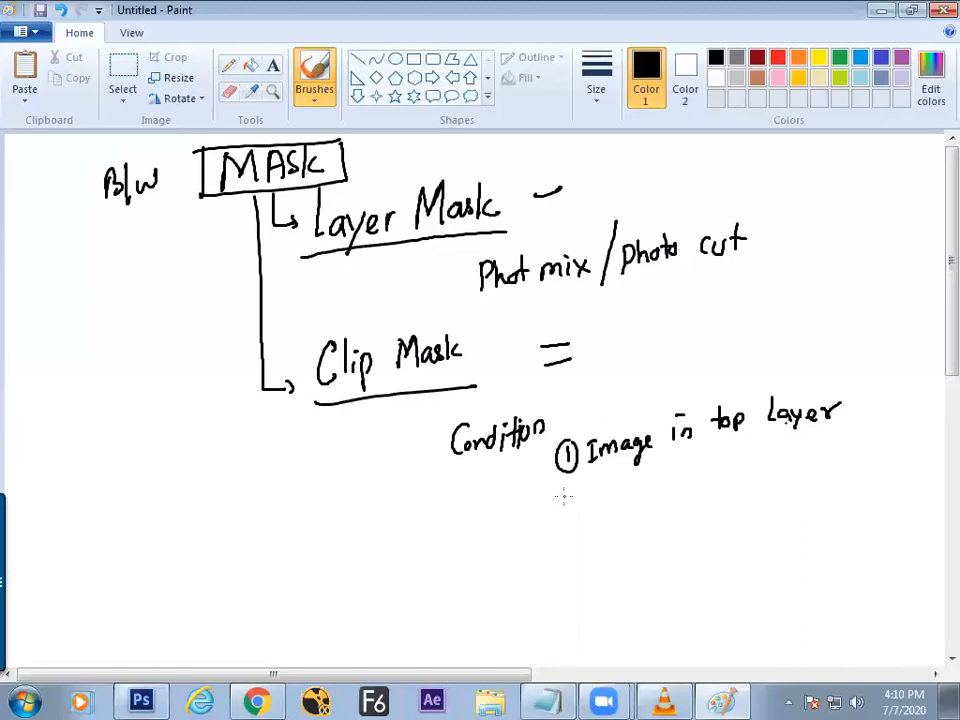
- Handwrite condition 2, "Down layer the design", with its number circled, below condition 1
mouse_move(568, 484)
mouse_down()
mouse_move(601, 511)
mouse_move(609, 488)
mouse_up()
drag(592, 512, 607, 510)
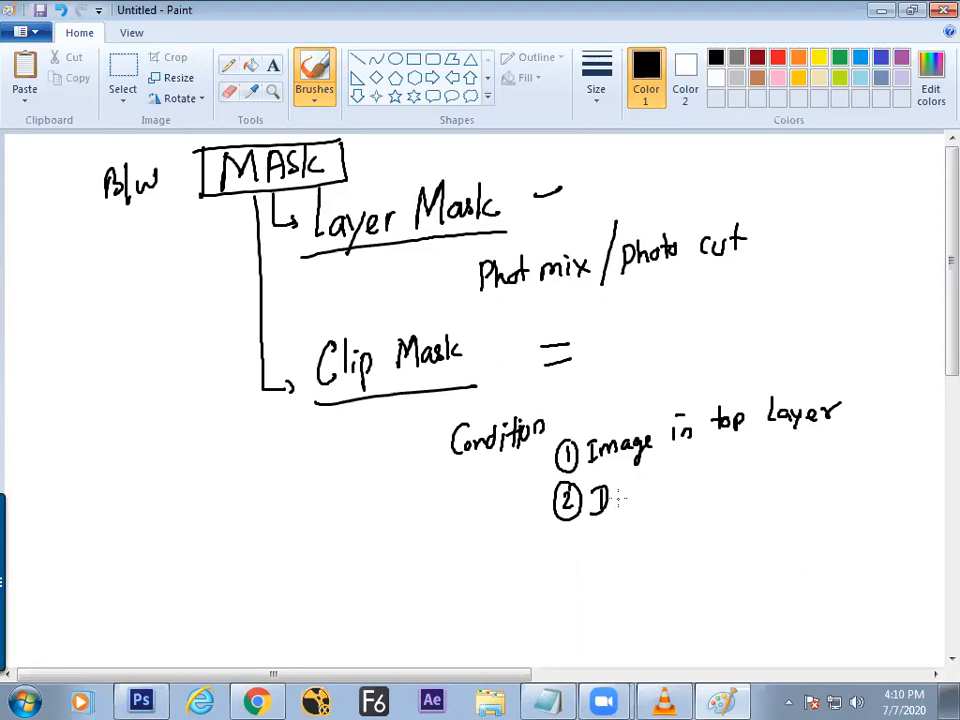
drag(636, 497, 648, 490)
mouse_move(708, 476)
mouse_down()
mouse_move(752, 446)
mouse_move(776, 467)
mouse_move(812, 453)
mouse_move(848, 457)
mouse_move(851, 447)
mouse_move(856, 459)
mouse_move(855, 444)
mouse_move(853, 477)
mouse_move(880, 455)
mouse_up()
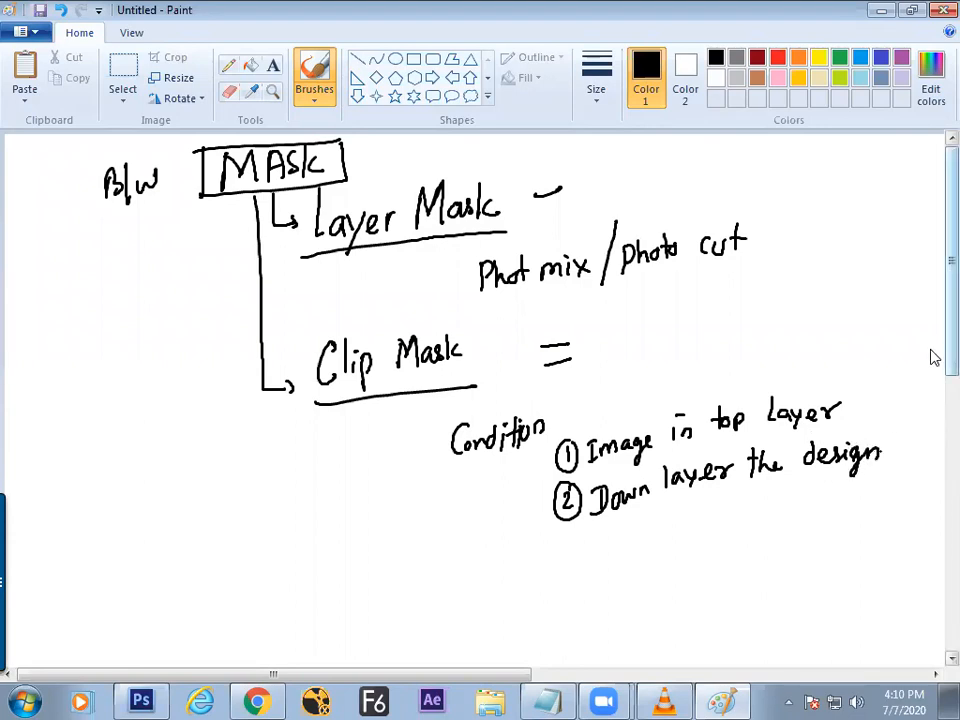
- Underline the Condition heading, and handwrite an underlined "Method" heading in the empty space below it
scroll(933, 374, down, 1)
scroll(933, 374, down, 1)
drag(451, 418, 547, 399)
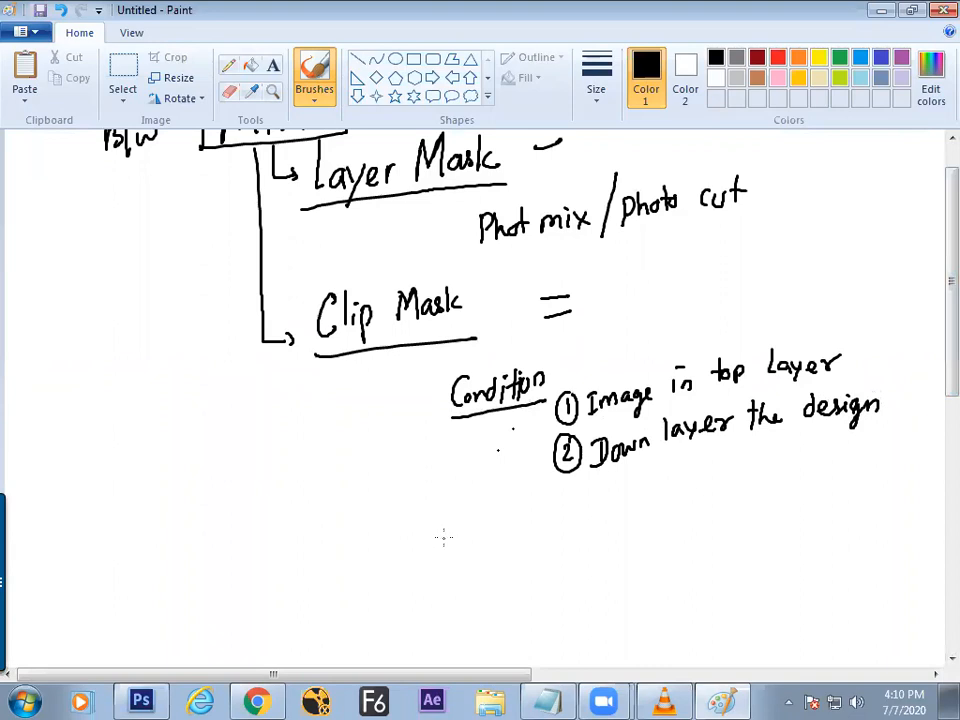
mouse_move(440, 540)
mouse_down()
mouse_move(443, 521)
mouse_move(463, 539)
mouse_up()
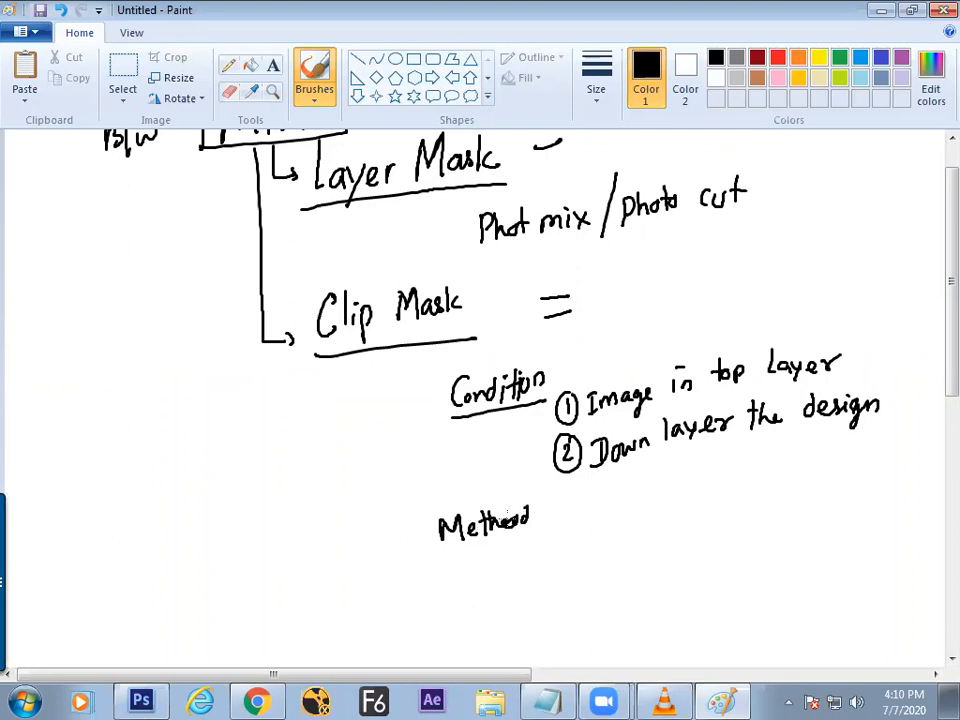
drag(448, 548, 540, 531)
- Handwrite "select the up layer" beside the Method heading
drag(601, 537, 634, 541)
drag(647, 528, 648, 540)
mouse_move(697, 512)
mouse_down()
mouse_move(762, 504)
mouse_move(768, 491)
mouse_move(796, 505)
mouse_move(816, 484)
mouse_move(817, 505)
mouse_move(843, 486)
mouse_up()
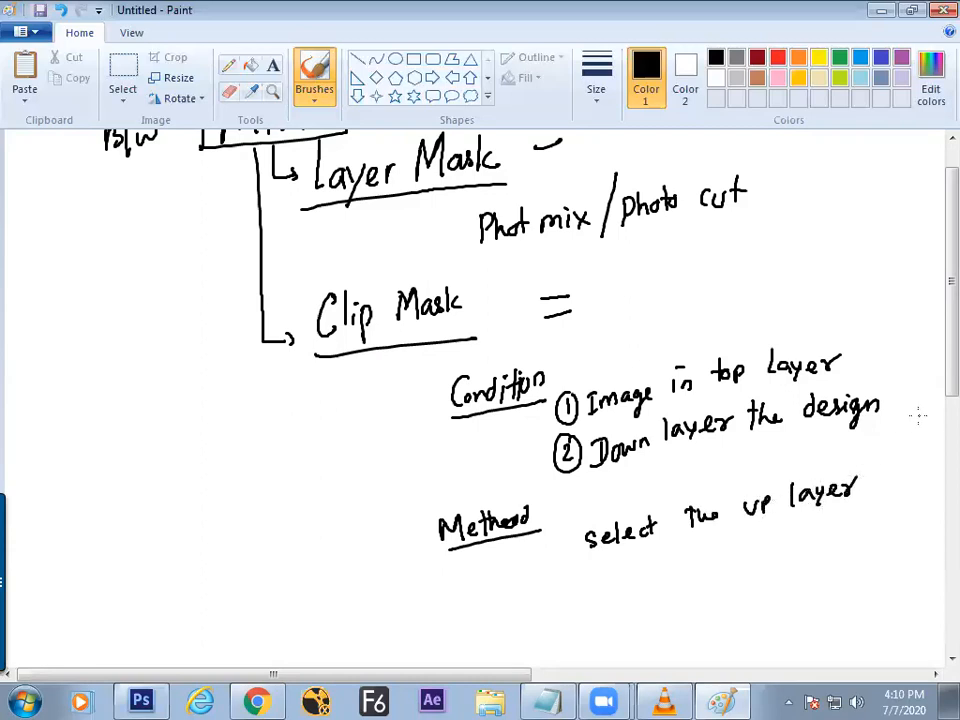
- Handwrite the heading "Option" below the Method heading and underline it
scroll(934, 390, down, 3)
mouse_move(468, 545)
mouse_down()
mouse_move(467, 535)
mouse_move(521, 523)
mouse_up()
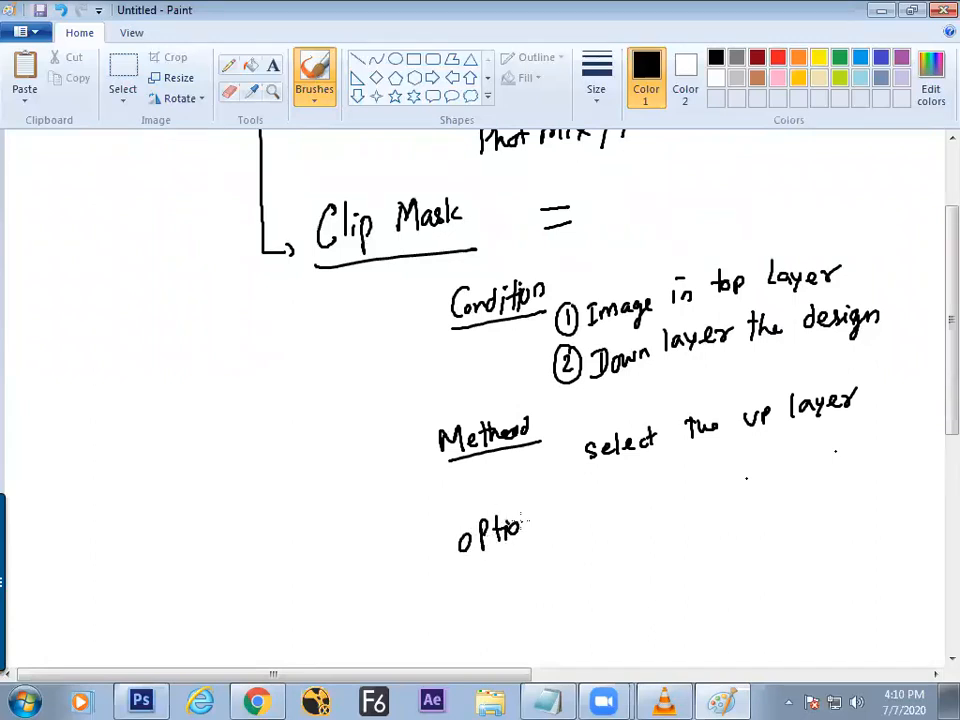
drag(455, 561, 541, 545)
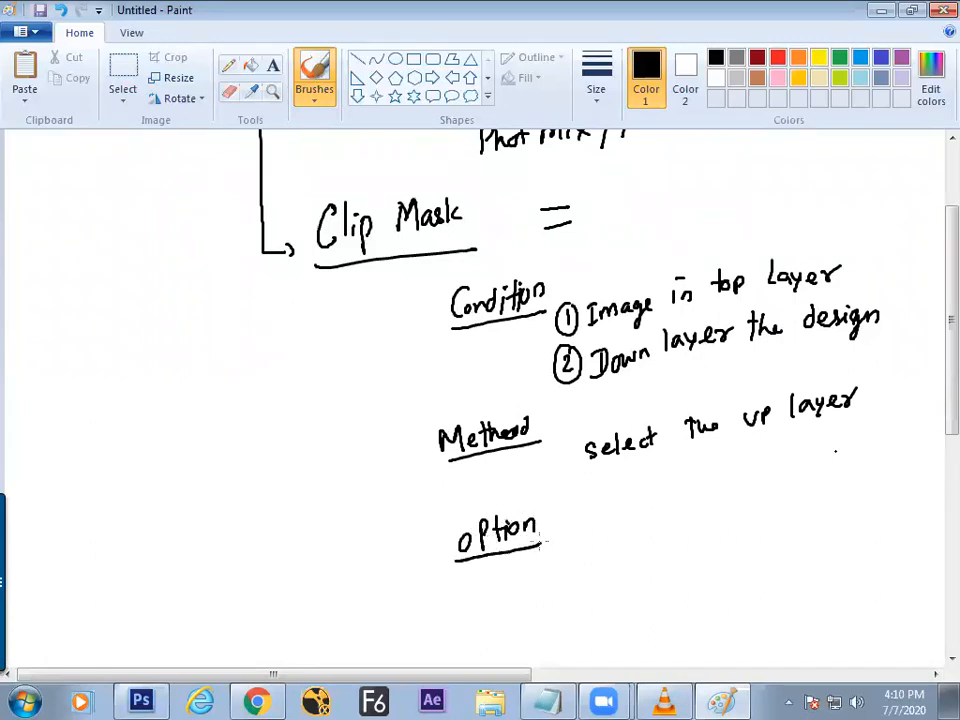
- Handwrite "Layer → Creat clip mask" beside the Option heading
key(ctrl+z)
key(ctrl+z)
key(ctrl+z)
mouse_move(650, 539)
mouse_down()
mouse_move(675, 521)
mouse_move(749, 519)
mouse_up()
mouse_move(758, 519)
mouse_down()
mouse_move(834, 490)
mouse_move(845, 465)
mouse_move(906, 470)
mouse_up()
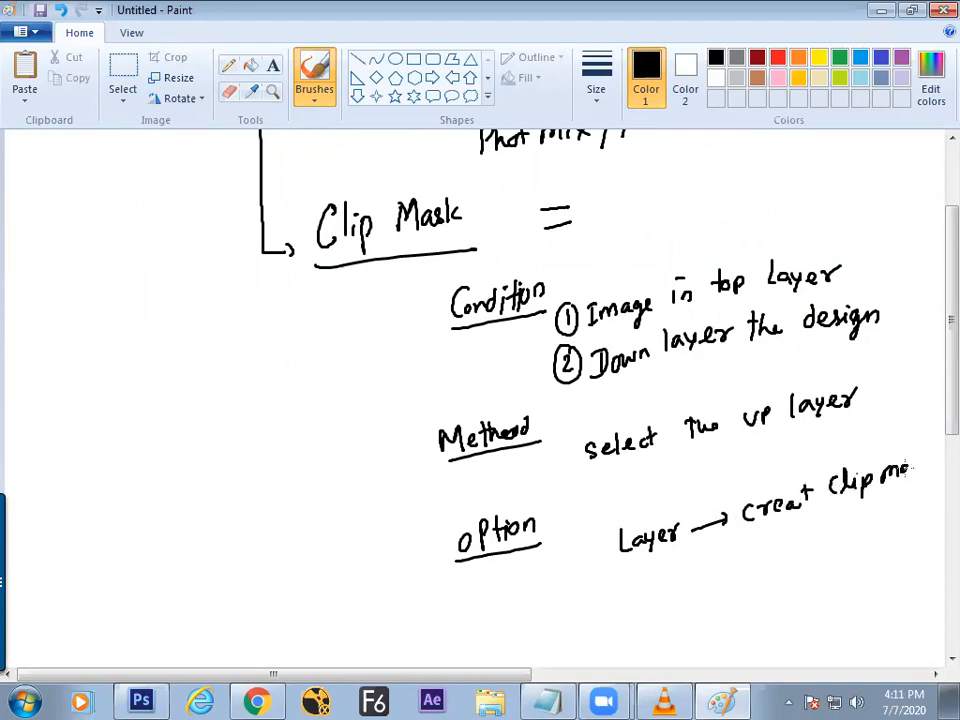
- Handwrite an underlined "Keyboard shortcut" heading with "Alt+Ctrl+G" beside it, checking the Layer commands in Photoshop for the shortcut
scroll(932, 413, down, 2)
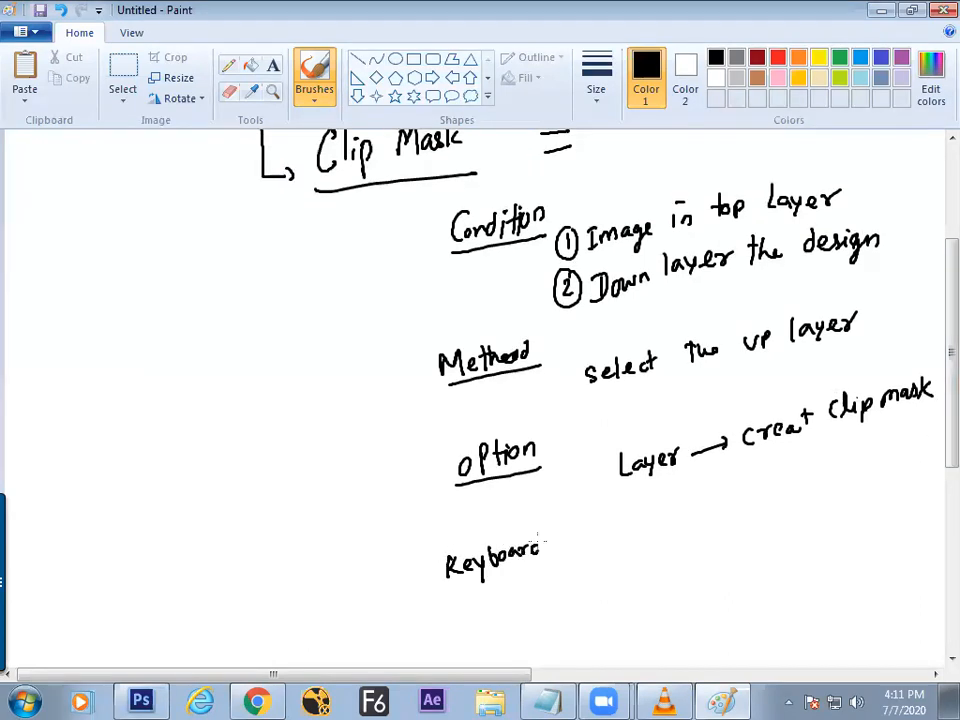
drag(545, 566, 558, 553)
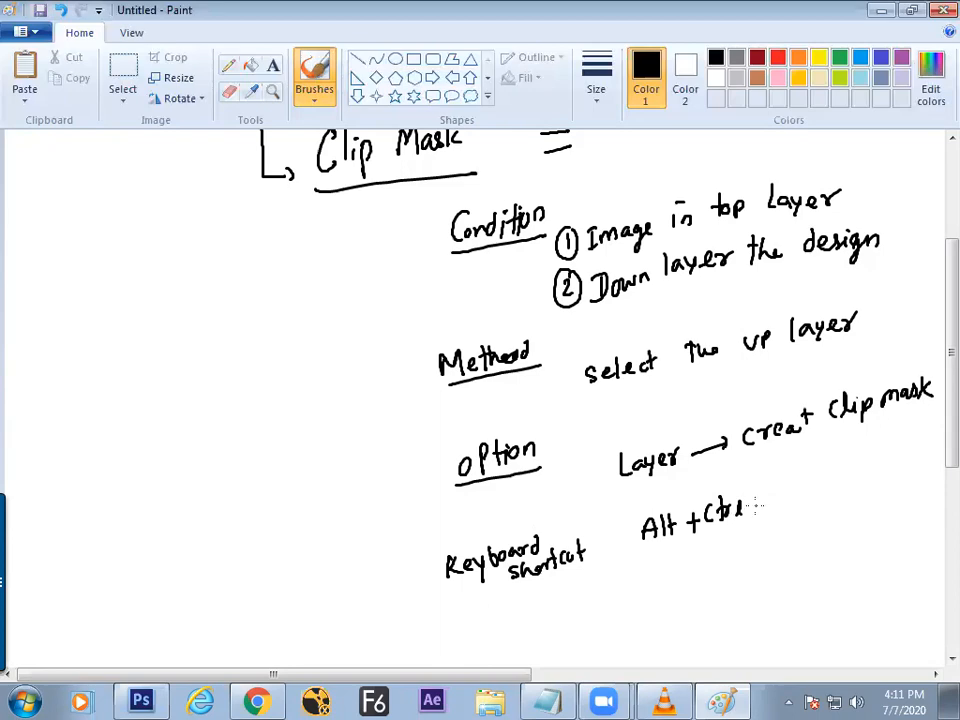
key(alt+Tab)
click(169, 16)
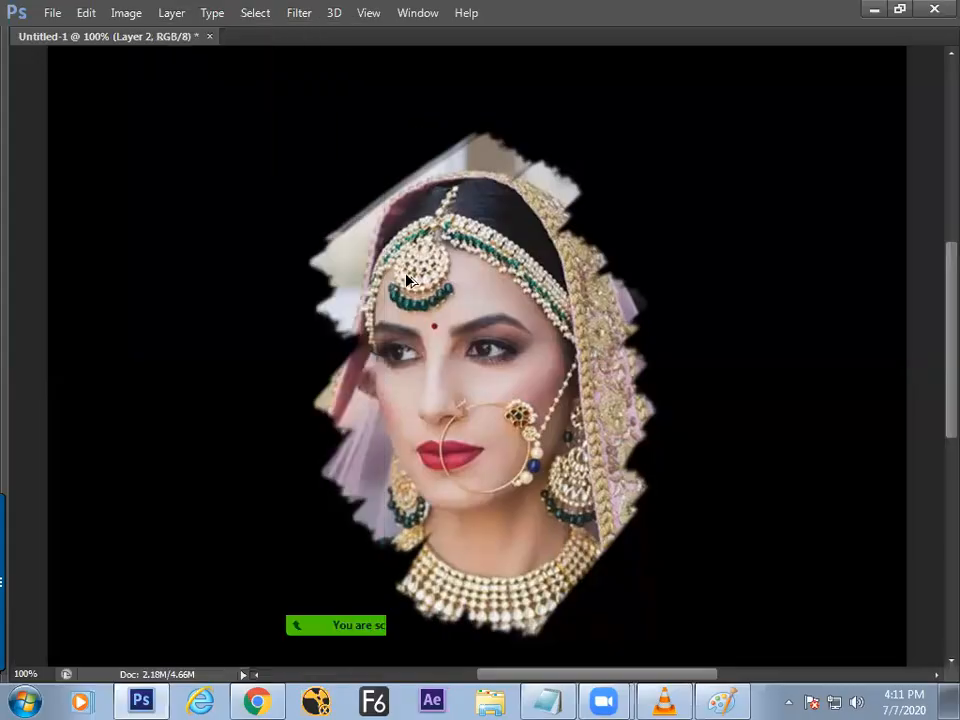
key(alt+Tab)
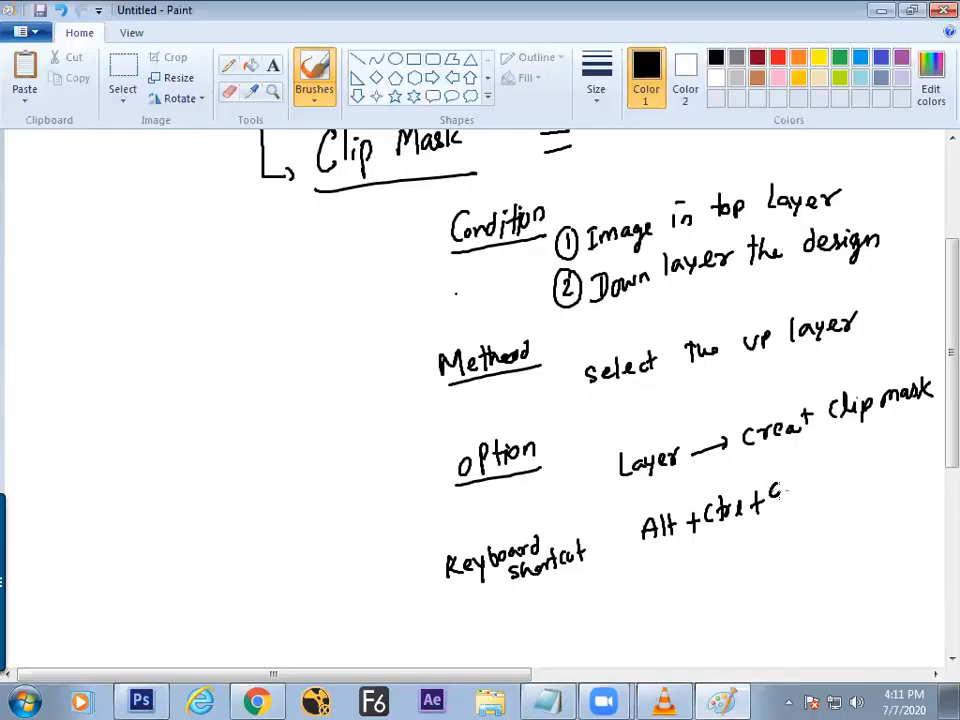
drag(520, 591, 577, 574)
- Switch to Photoshop and marquee-select a rectangular area around the clipped portrait, toggling the interface panels
key(alt+Tab)
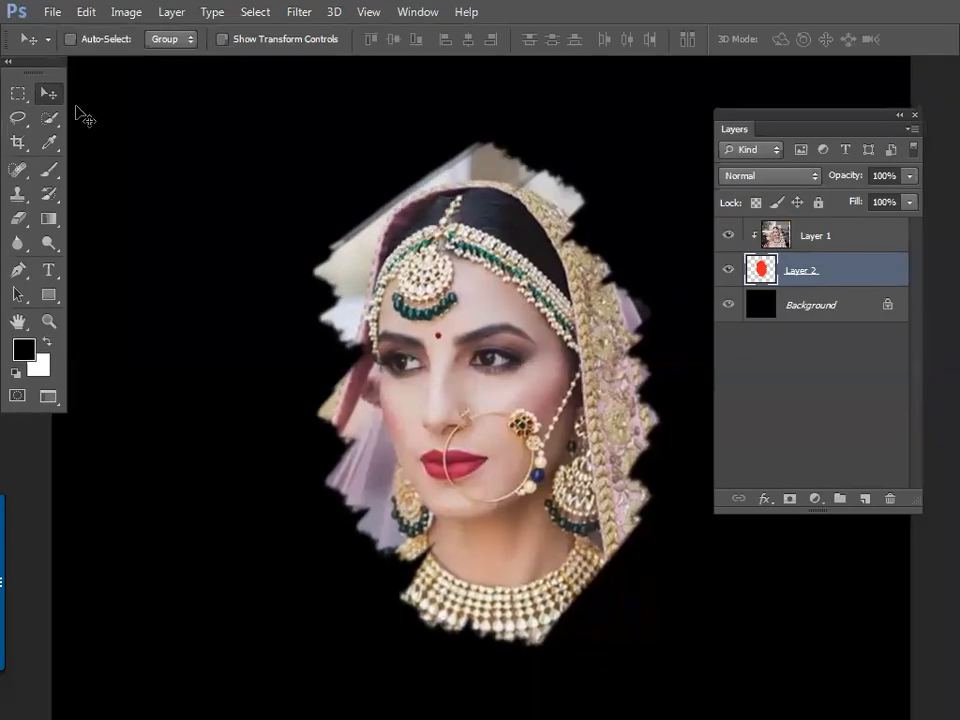
key(m)
drag(206, 114, 830, 556)
key(Tab)
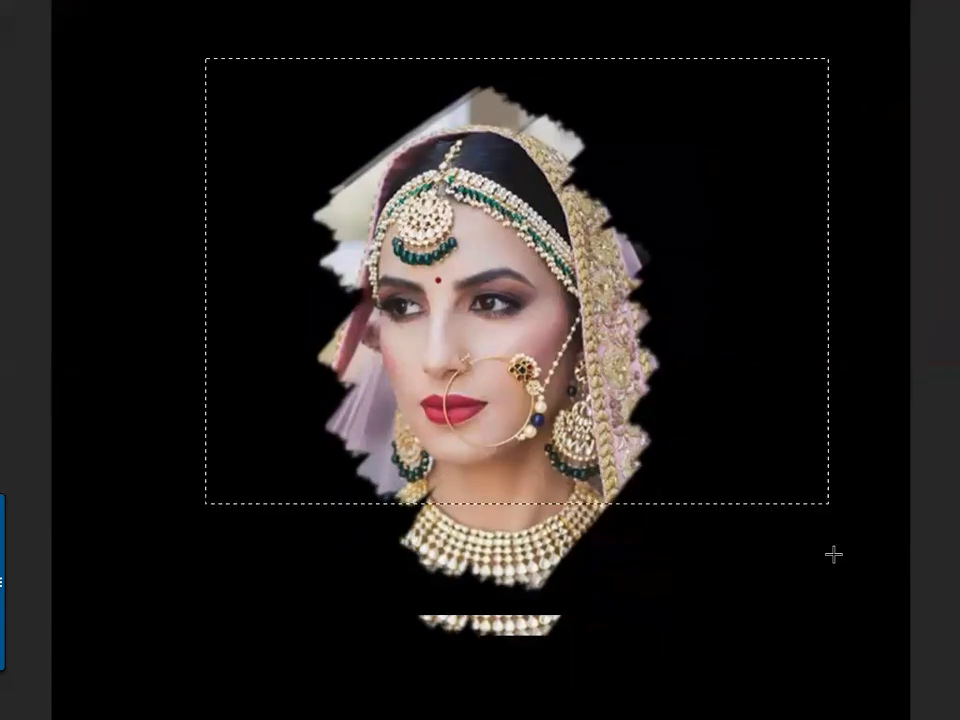
key(Tab)
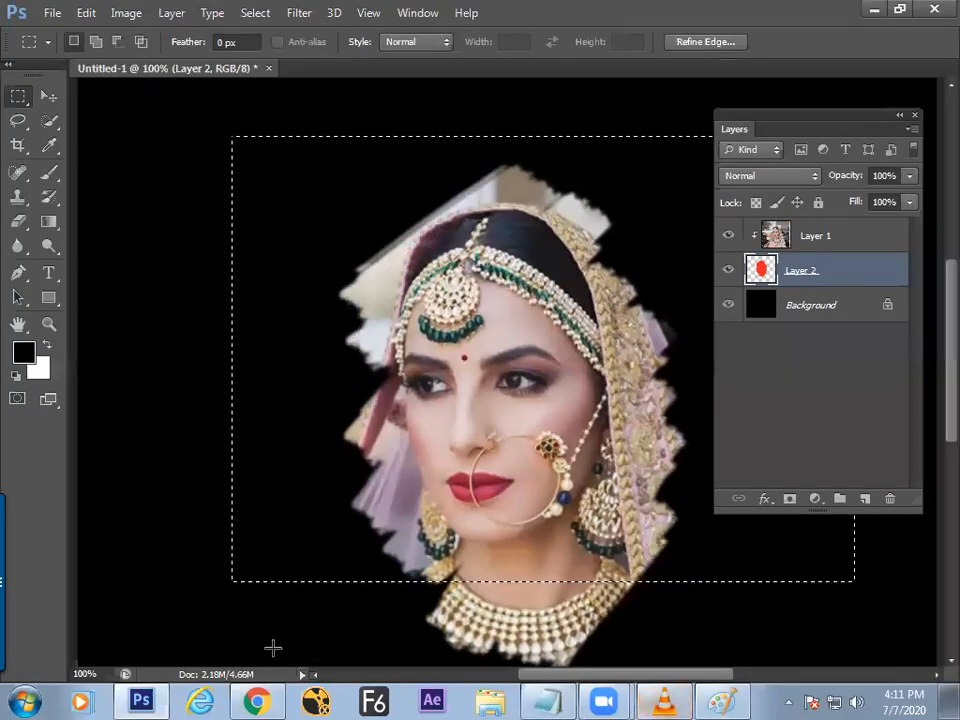
- Open the Snipping Tool and capture the clipped portrait together with the Layers panel
key(super)
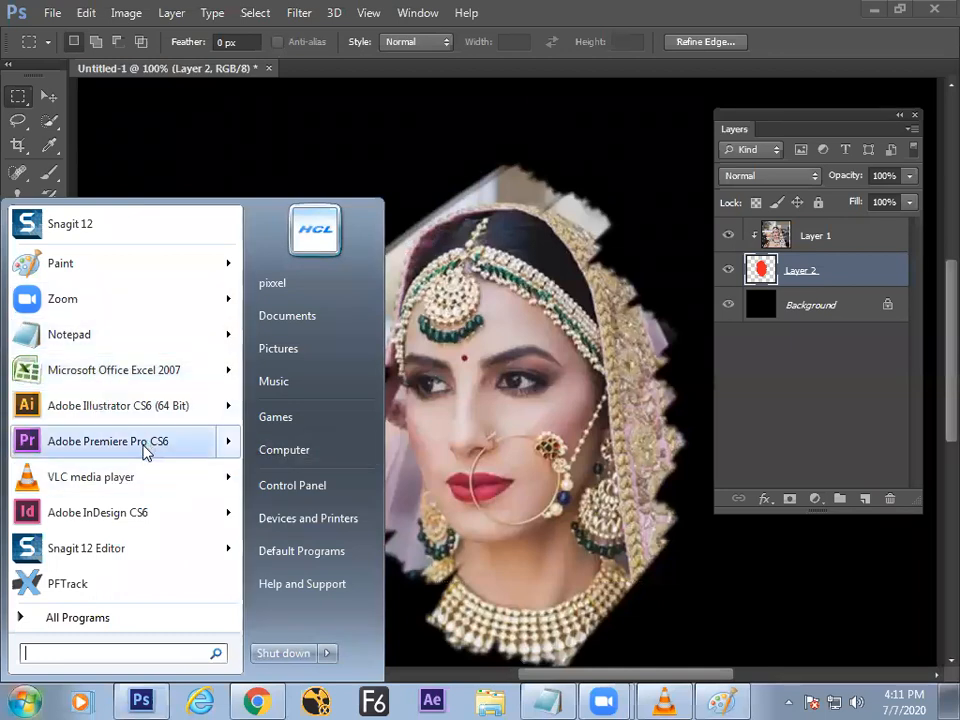
text(s)
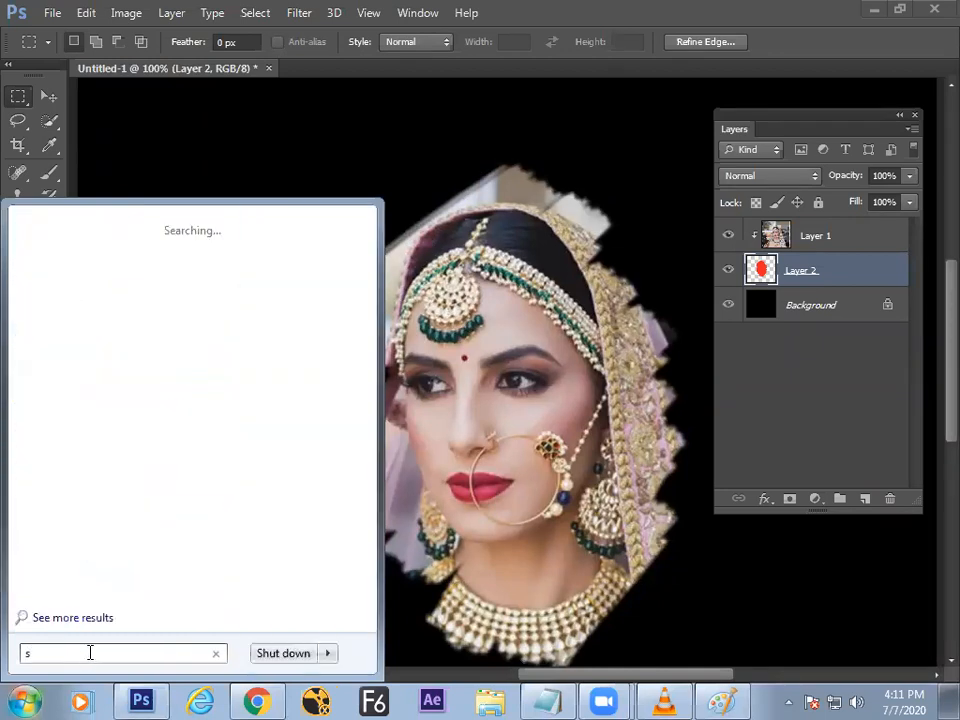
text(ni)
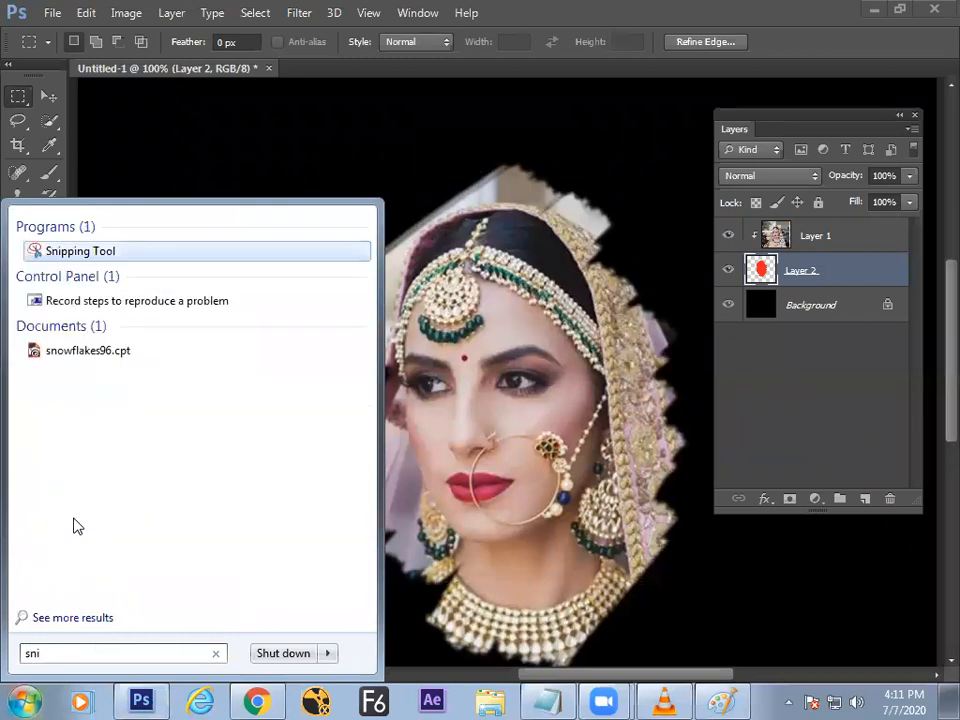
click(94, 253)
drag(184, 105, 911, 637)
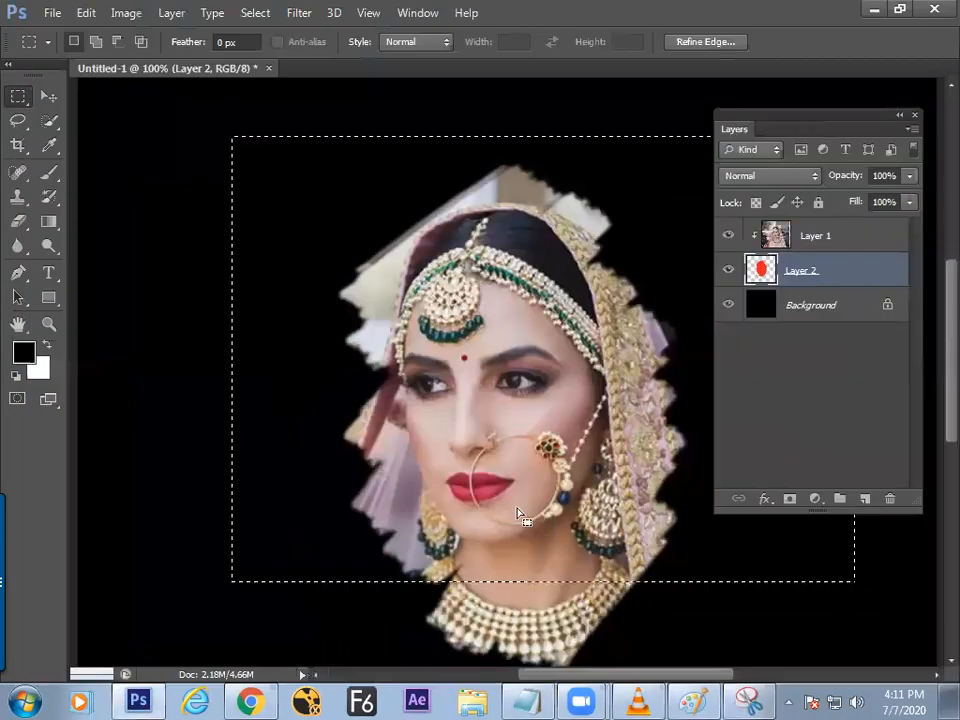
- Switch to Paint, paste the captured snip and resize it to 50 percent
click(697, 703)
key(ctrl+v)
click(187, 78)
double_click(222, 205)
text(50)
key(Return)
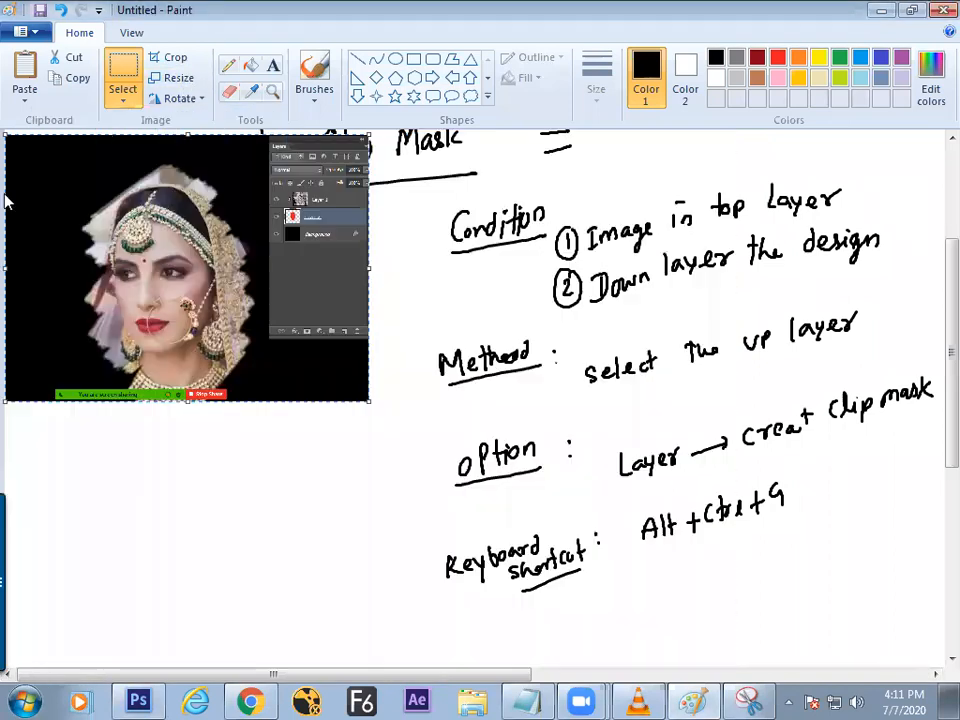
- Move the pasted snip beside the notes, enlarge it slightly from a corner, and delete it
drag(253, 266, 320, 389)
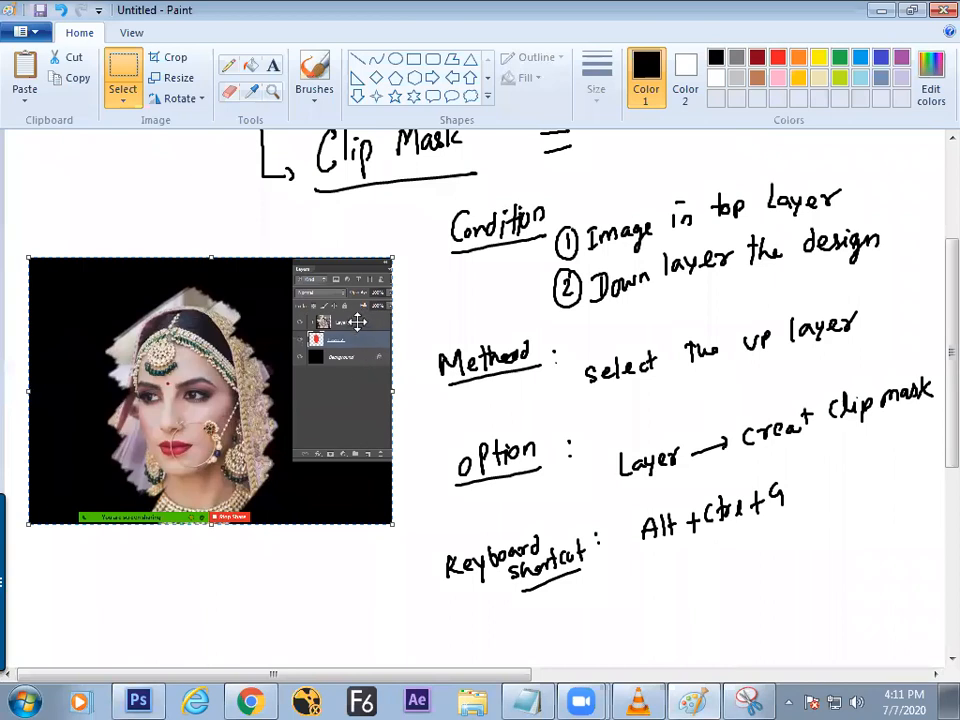
drag(392, 257, 403, 228)
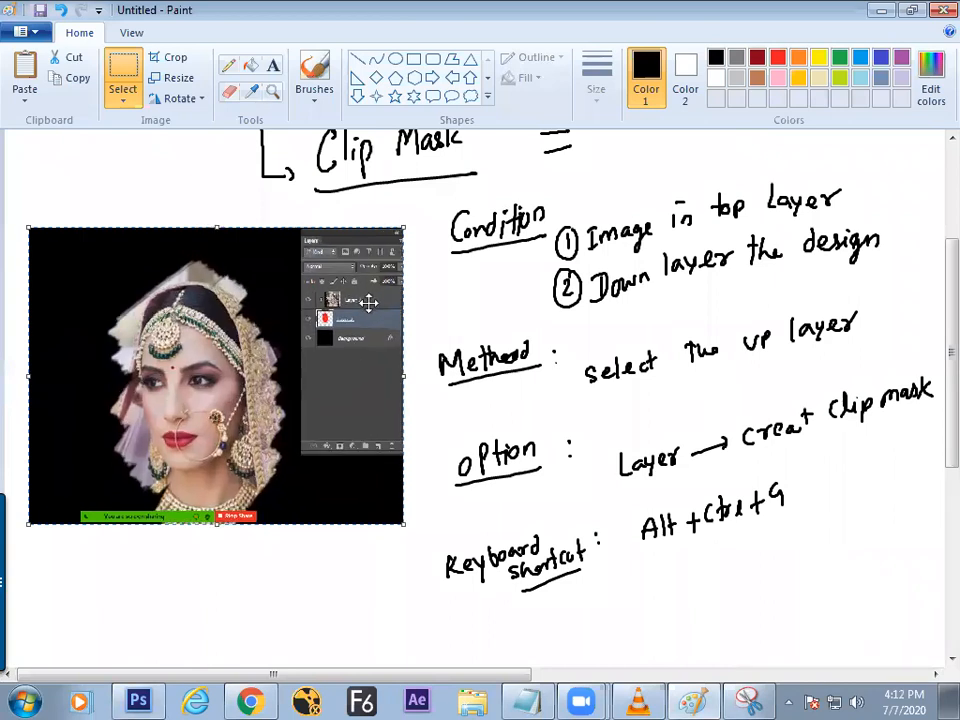
key(Delete)
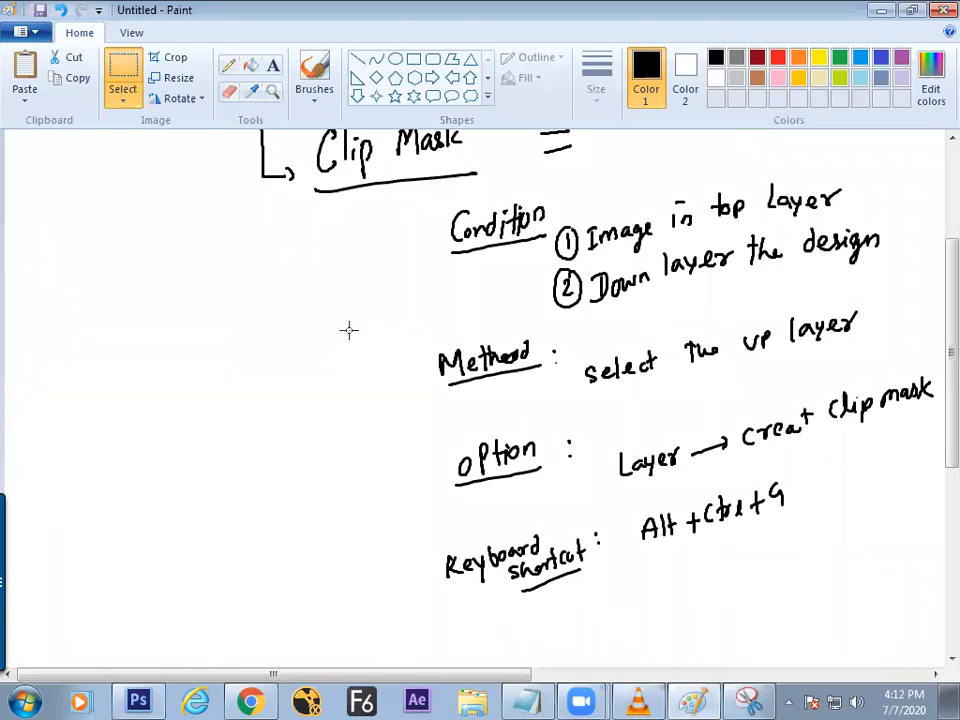
- Paste the snip again, resize it to 50 percent and place it beside the Method and Option notes
key(ctrl+v)
click(179, 78)
double_click(238, 204)
text(50)
key(Return)
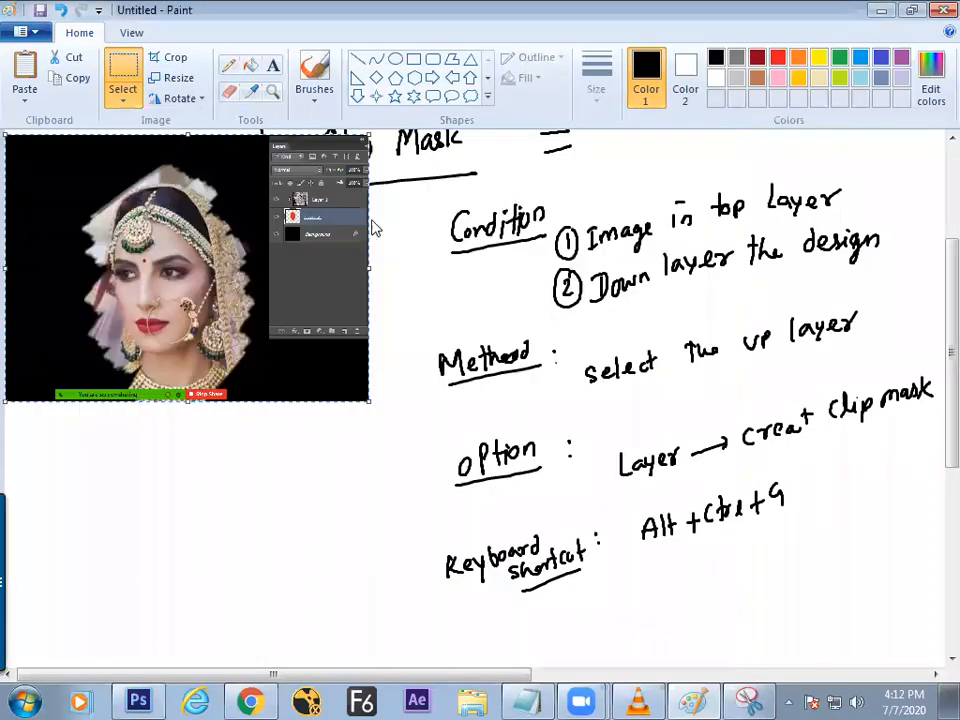
drag(253, 326, 270, 496)
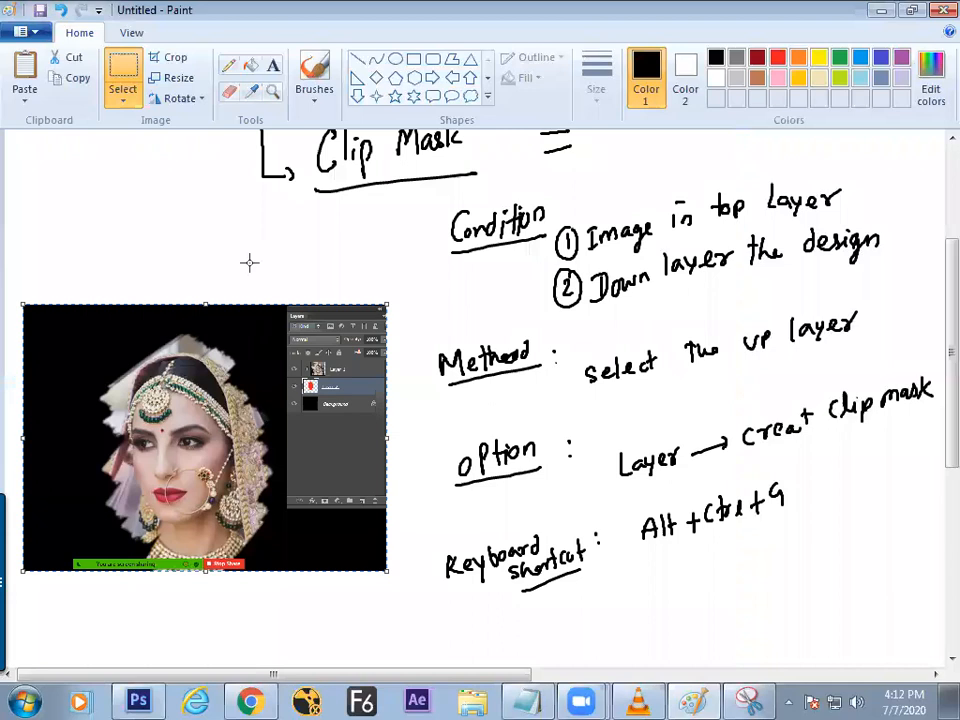
- Brush tick marks beside Layer 1 and Layer 2 in the pasted snip and an arrow pointing at Layer 1
click(314, 80)
drag(366, 372, 397, 361)
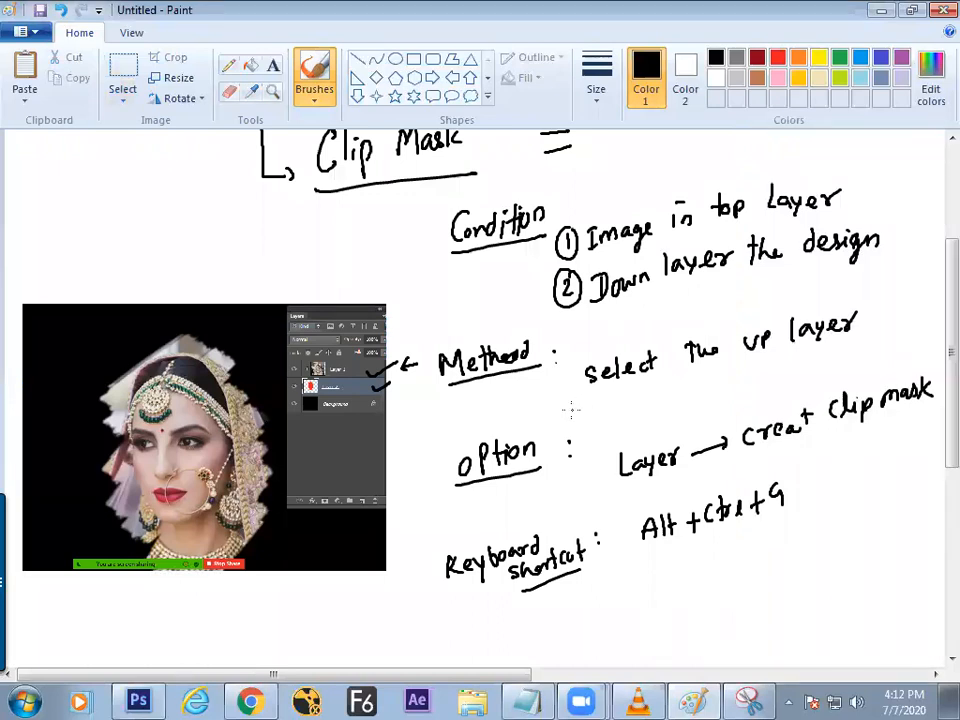
- Switch to Photoshop, clear the selection, delete the Layer 2 brush shape and select Layer 1
key(alt+Tab)
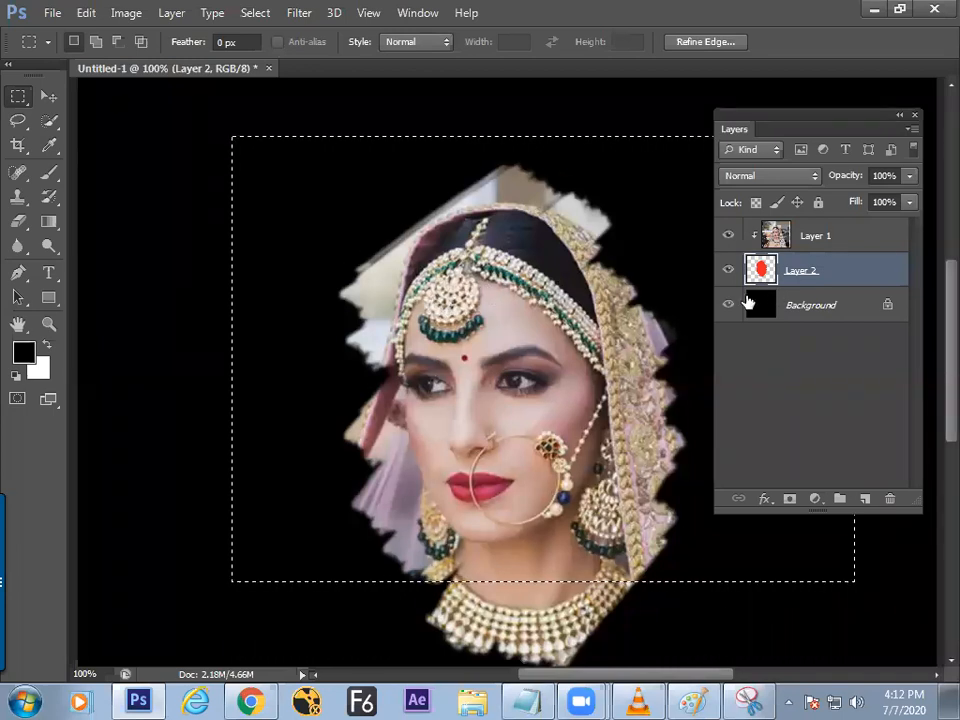
key(ctrl+d)
key(Delete)
click(809, 248)
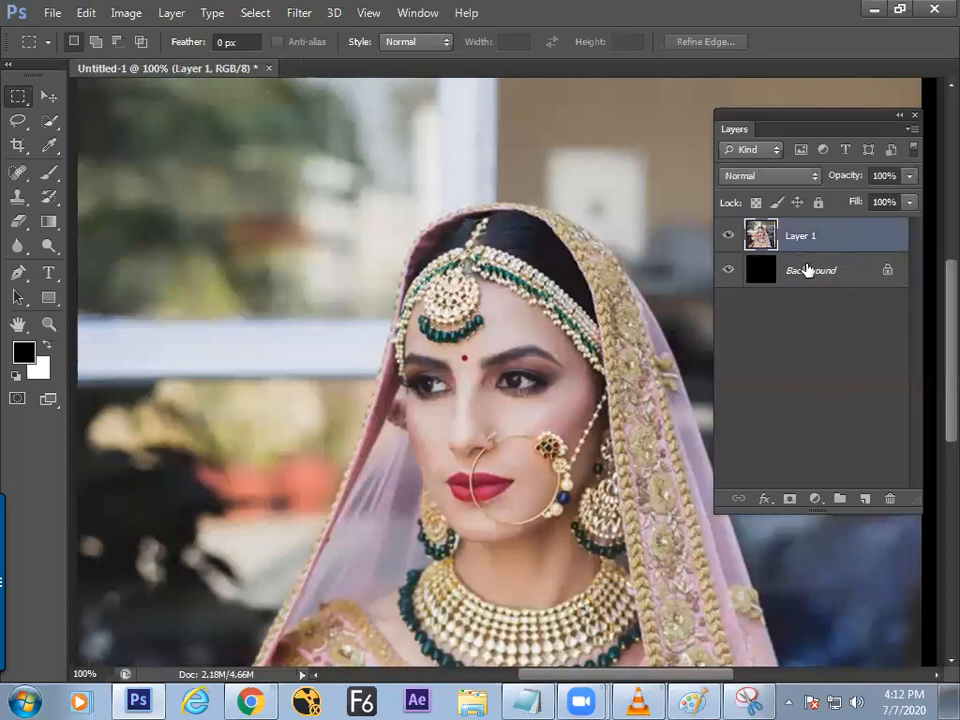
- Add a new layer above Layer 1 and paint a rough black shape over the bride's face with the 80 px brush
click(862, 497)
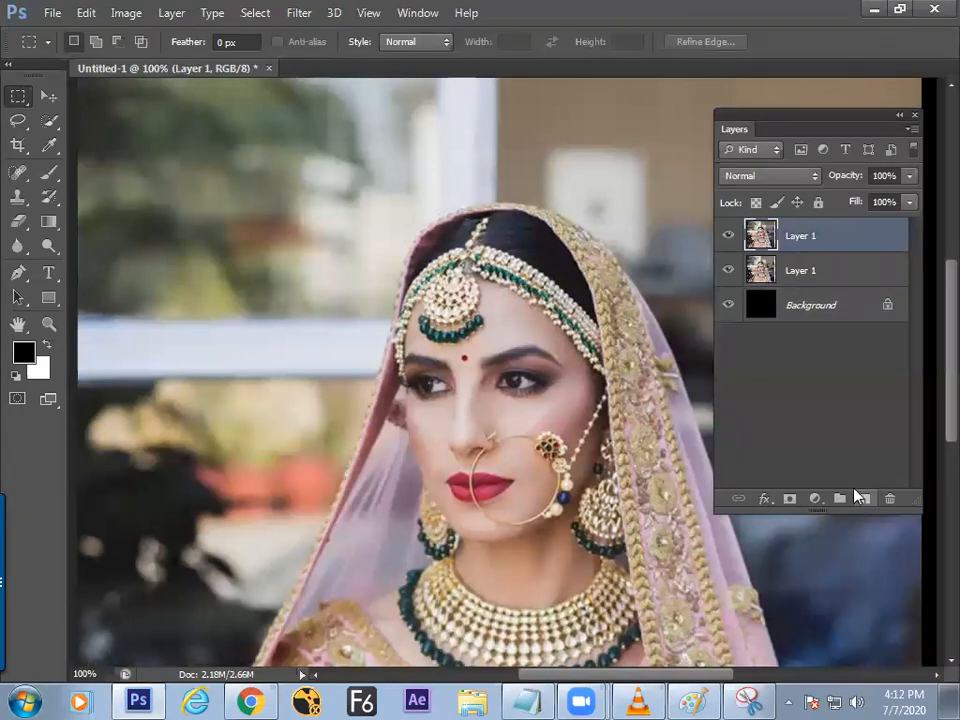
click(48, 172)
mouse_move(360, 265)
mouse_down()
mouse_move(574, 497)
mouse_move(386, 514)
mouse_move(568, 370)
mouse_move(645, 420)
mouse_up()
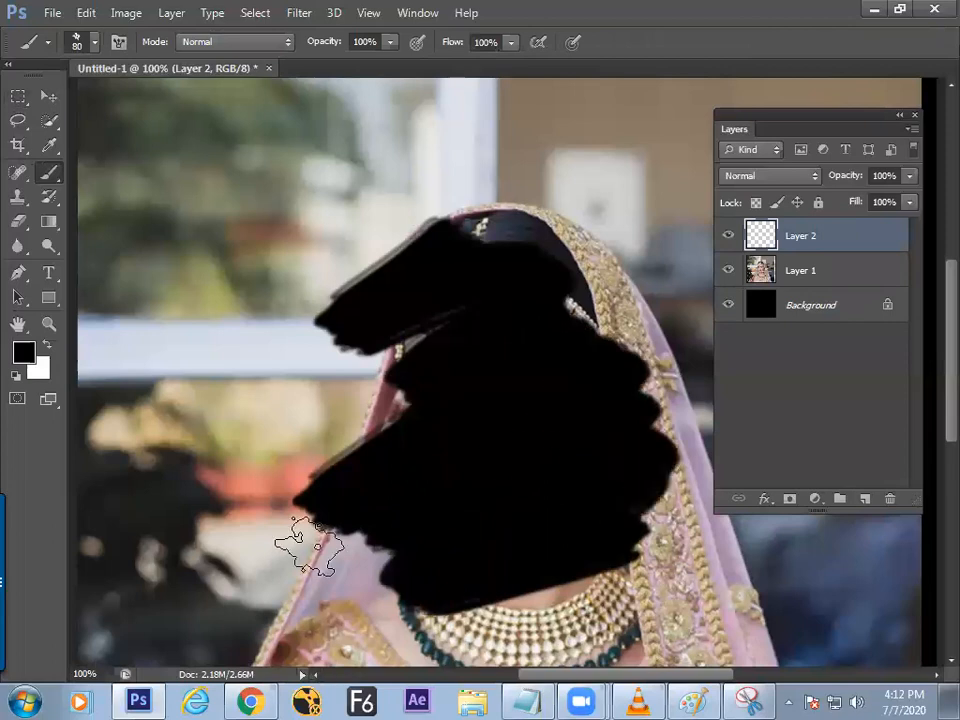
- Place Layer 1 above the painted Layer 2 and create a clipping mask from Layer 1
drag(848, 237, 848, 288)
click(850, 238)
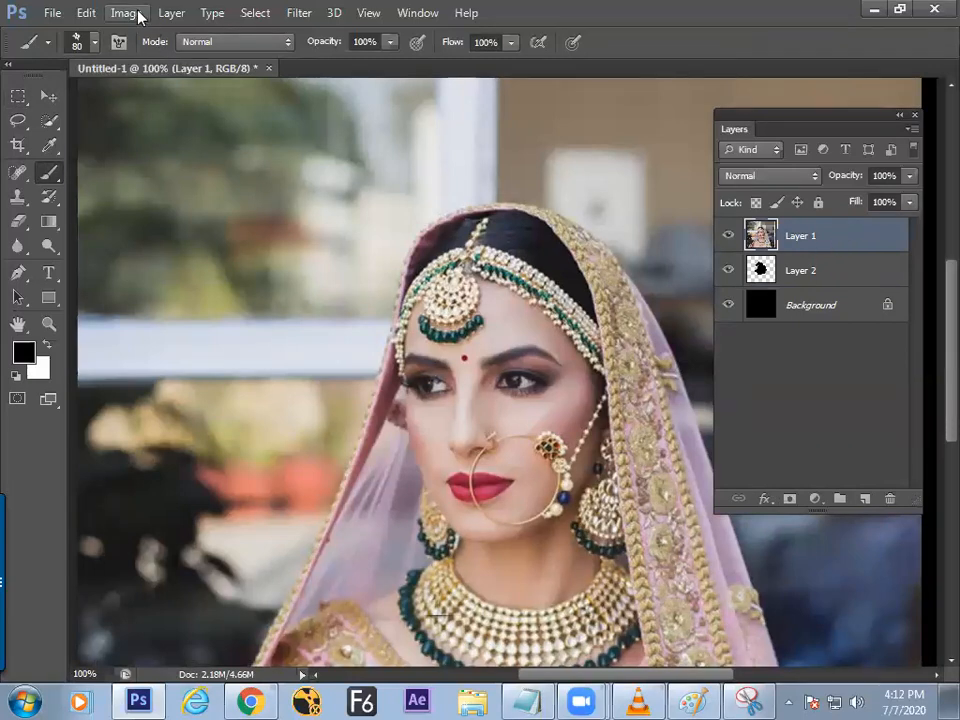
click(170, 13)
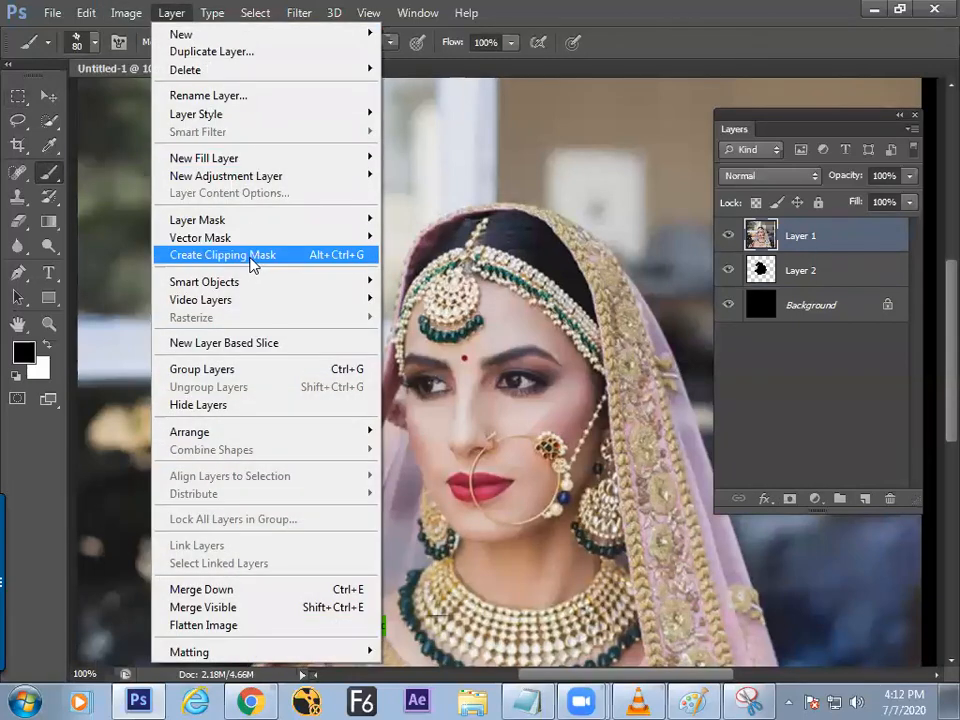
click(255, 255)
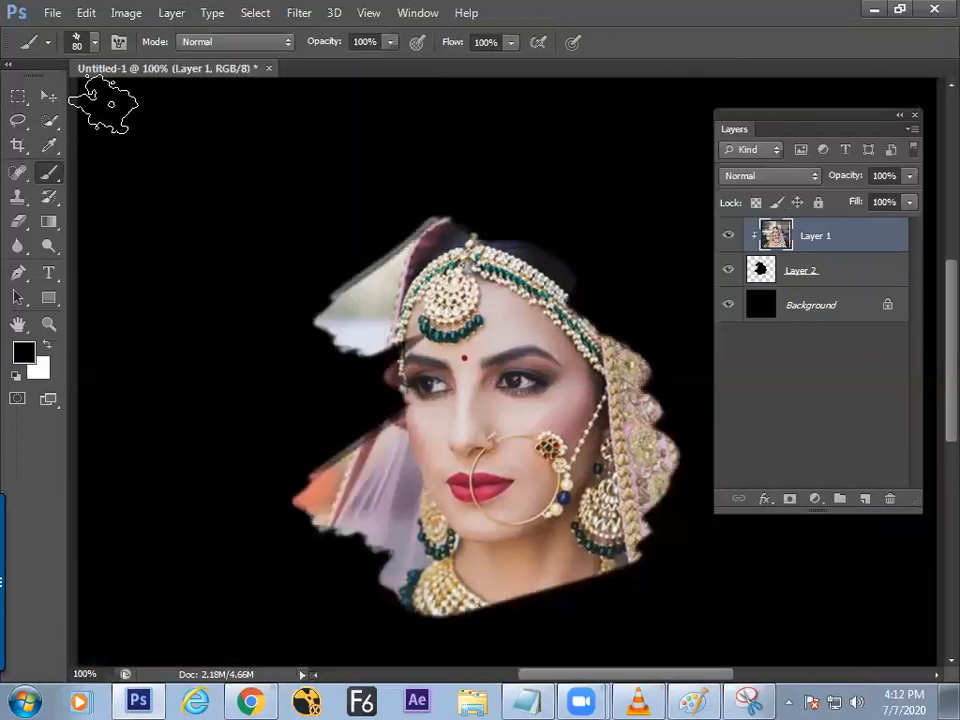
- Select Layer 2 with the Move tool active and hide the Background layer
click(826, 276)
key(v)
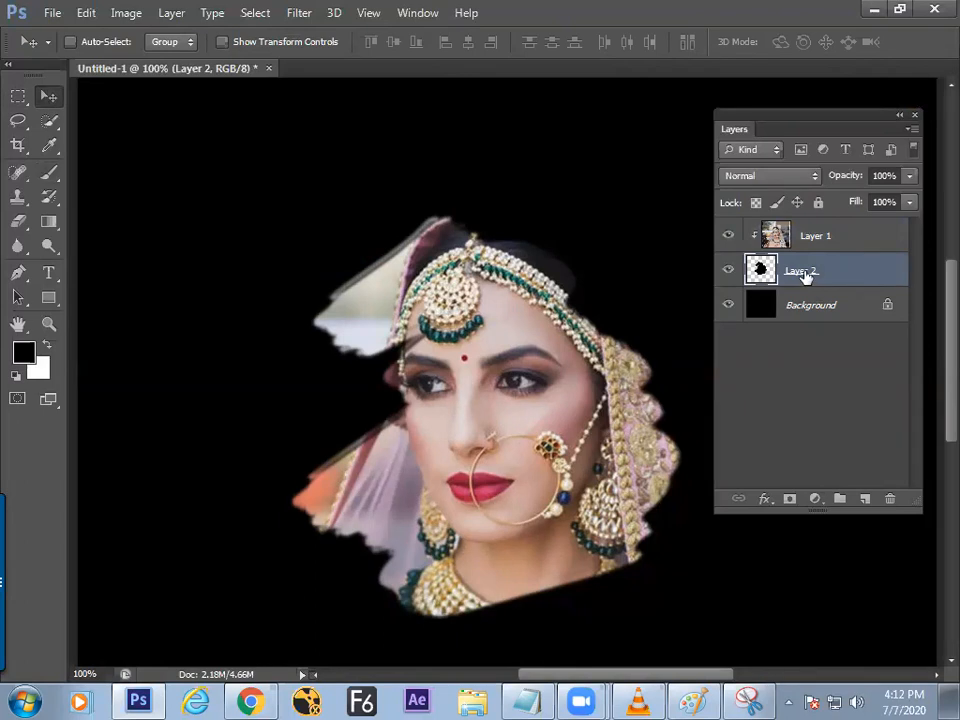
click(728, 306)
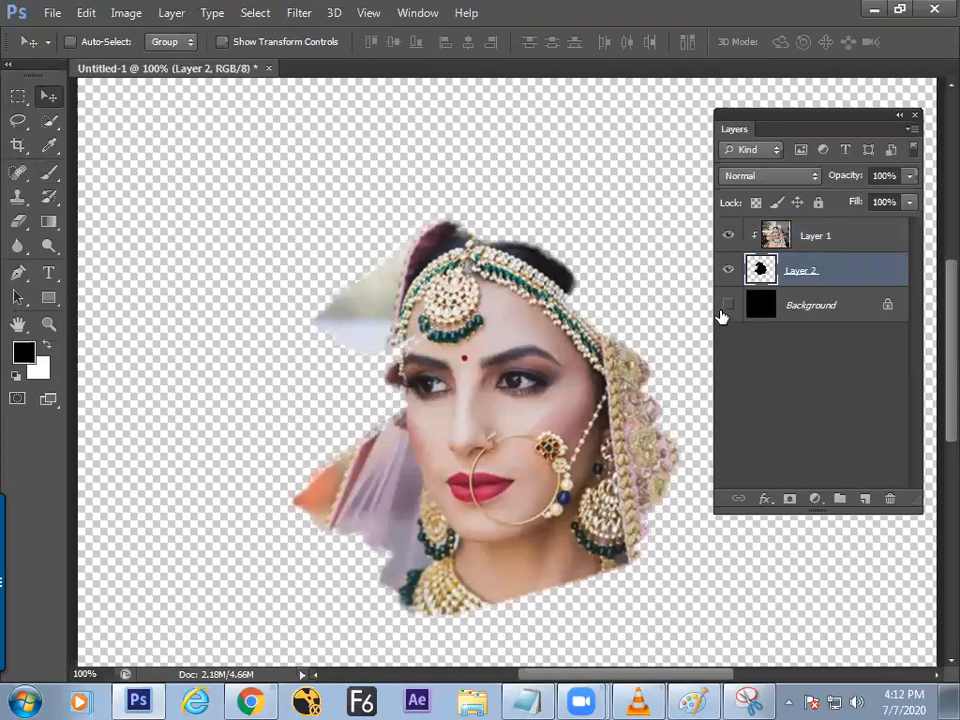
- Show the Background layer and shift the Layer 2 brush shape and the clipped Layer 1 portrait slightly up and left
click(723, 314)
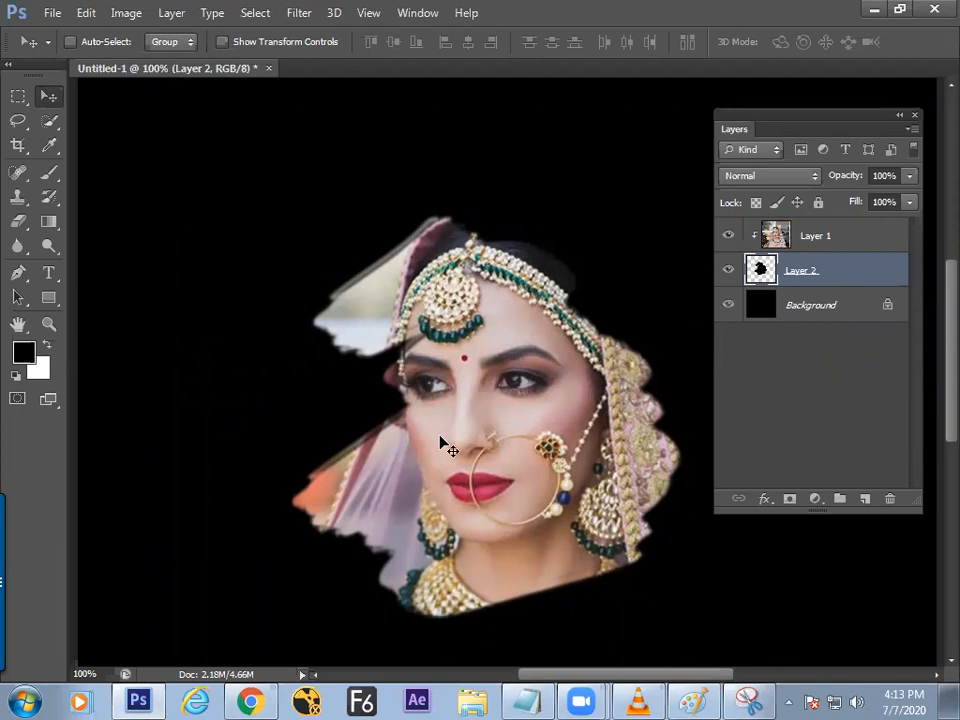
drag(572, 362, 568, 333)
click(823, 240)
click(752, 270)
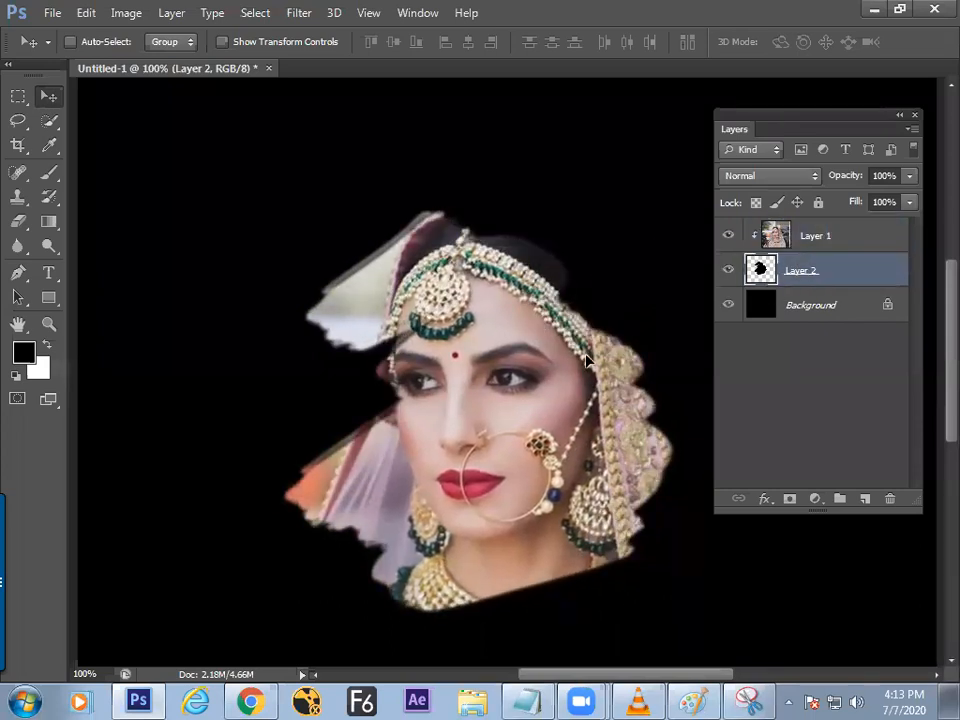
- Rotate the Layer 2 brush shape clockwise and reposition it and the Layer 1 portrait so the bride's face shows through
key(ctrl+t)
drag(680, 200, 689, 299)
key(Return)
drag(583, 368, 562, 382)
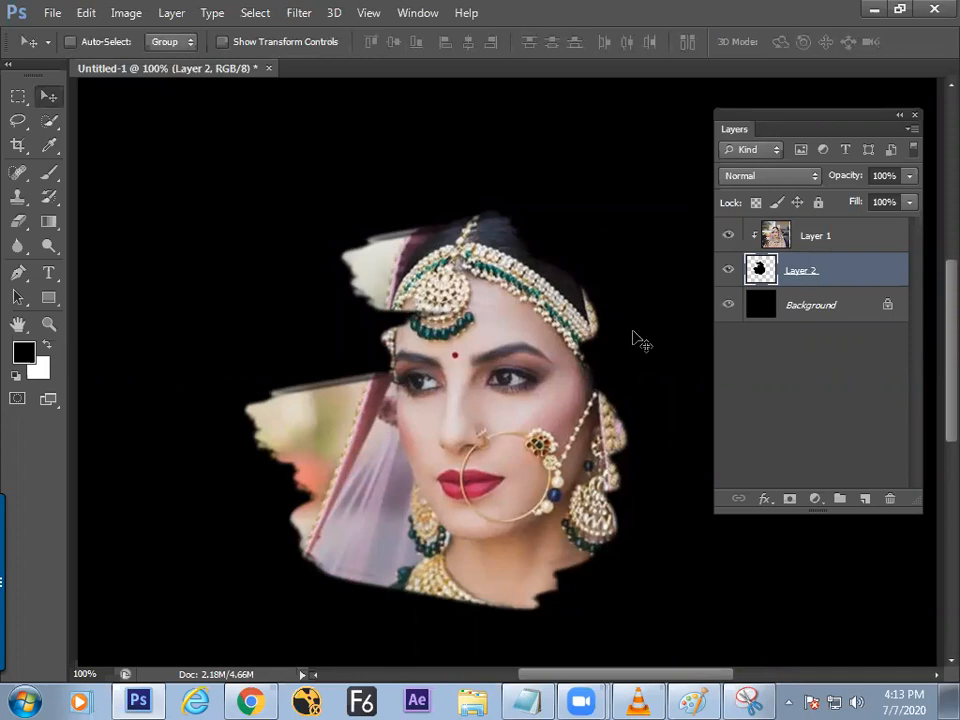
drag(546, 363, 562, 356)
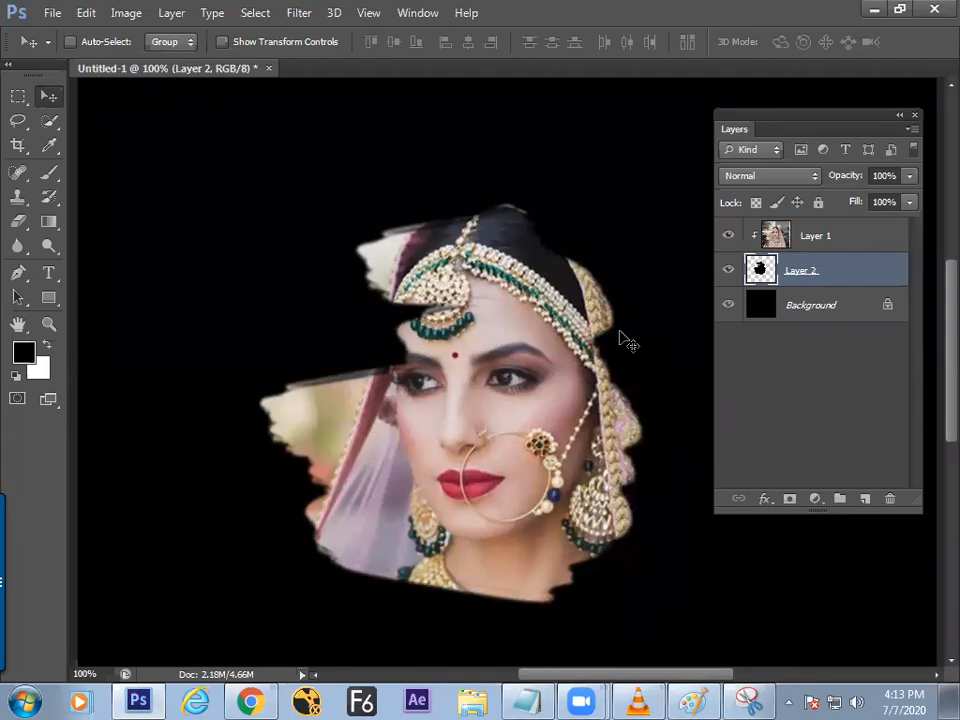
drag(579, 379, 534, 355)
click(765, 245)
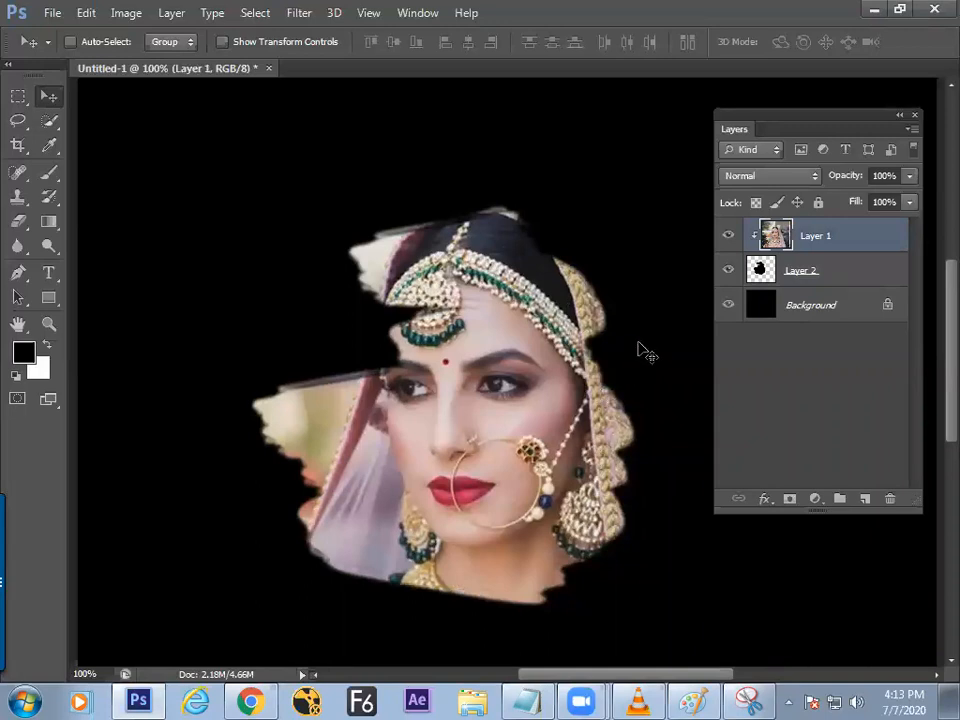
- Copy the Bridal Makeup in Kolkata image from the Chrome search results and paste it above Layer 1 in Photoshop
key(ctrl+o)
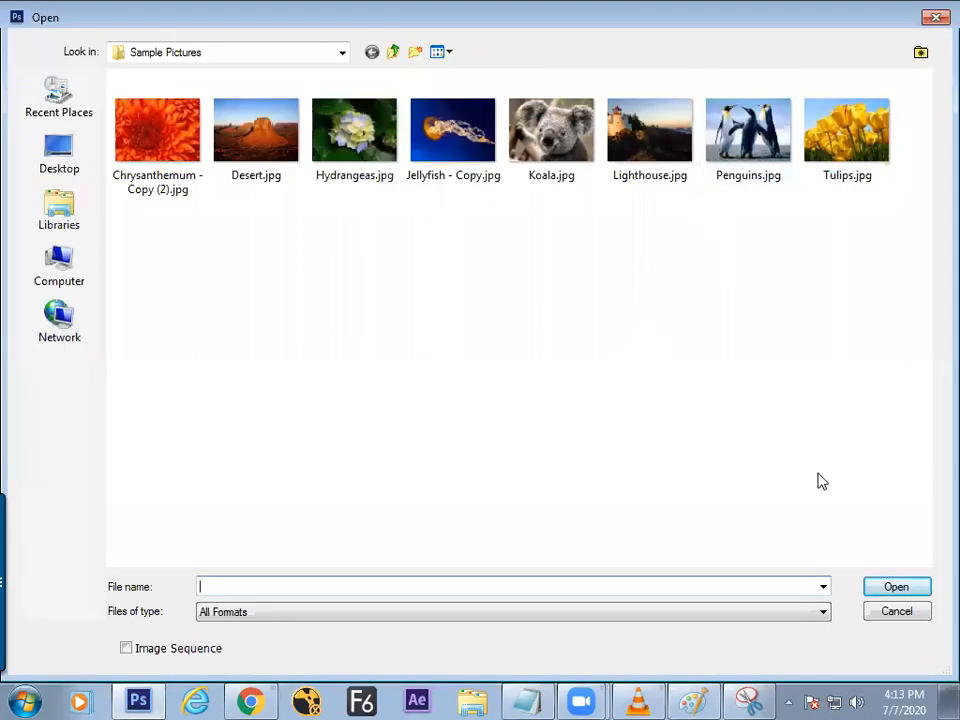
click(897, 612)
click(250, 700)
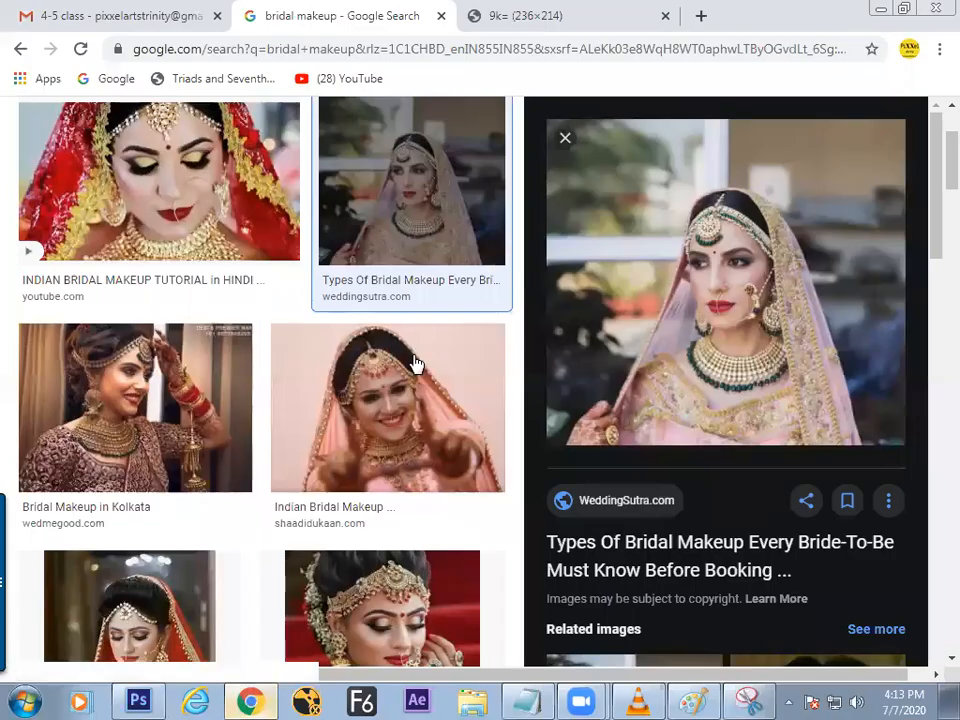
click(186, 392)
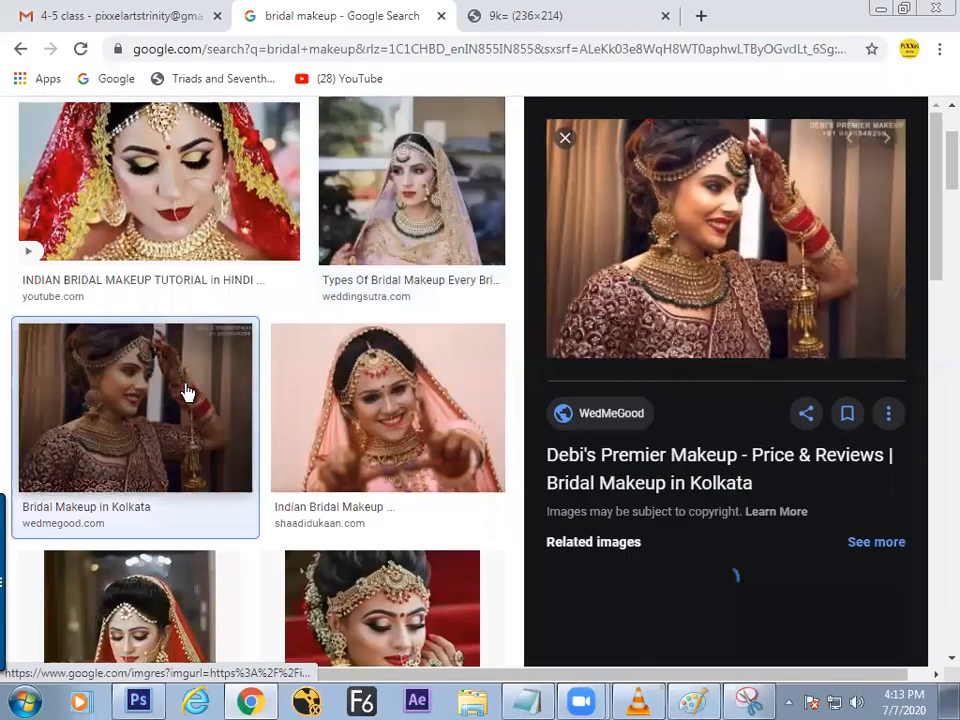
right_click(740, 257)
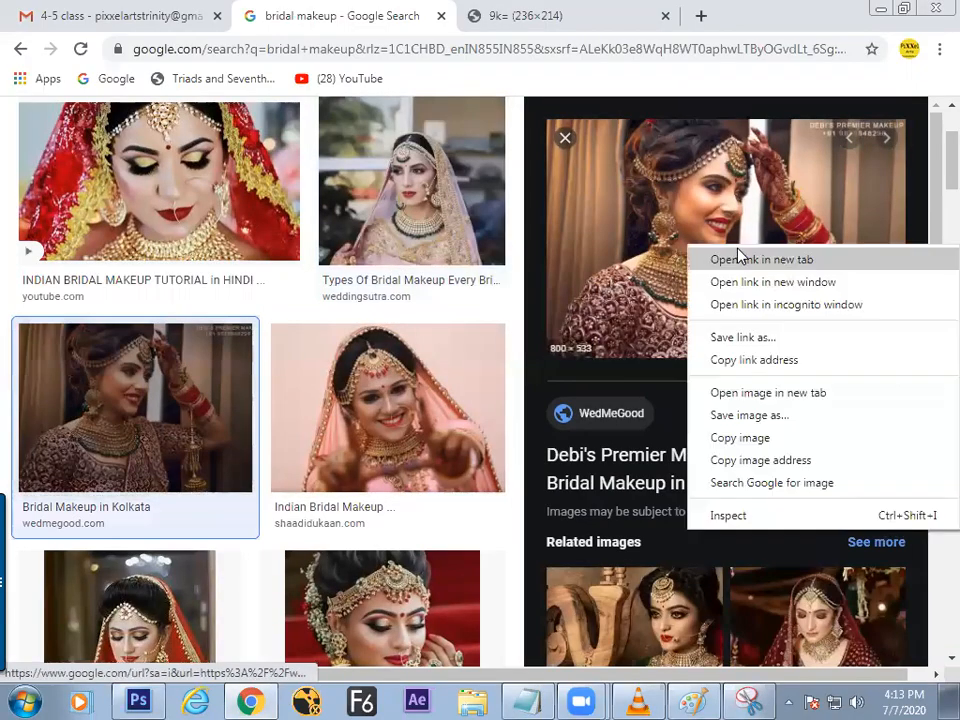
click(760, 438)
key(alt+Tab)
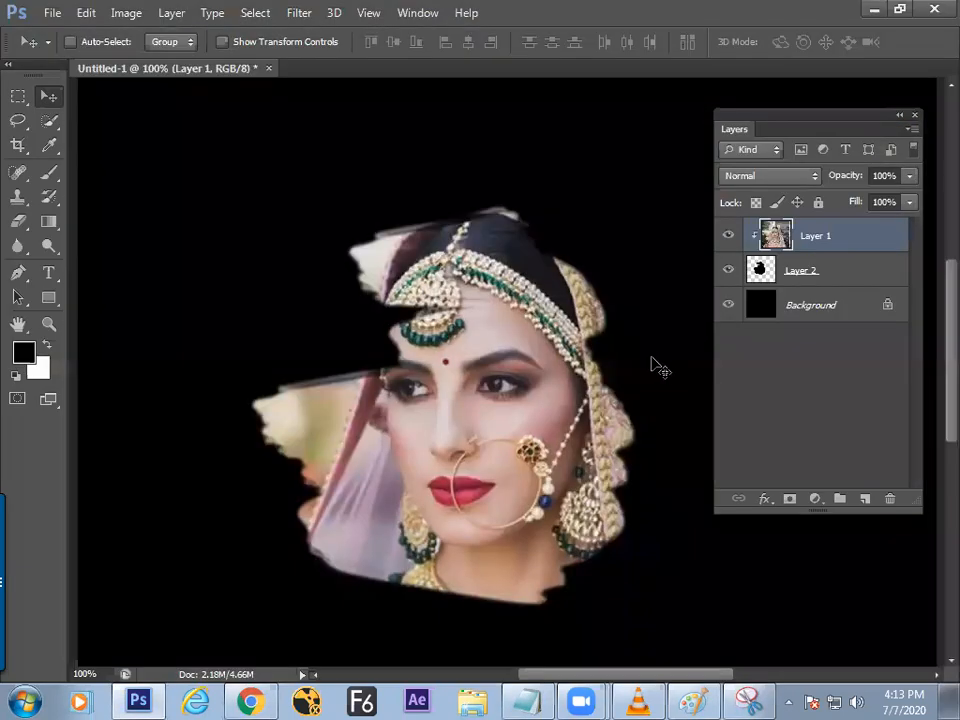
key(ctrl+v)
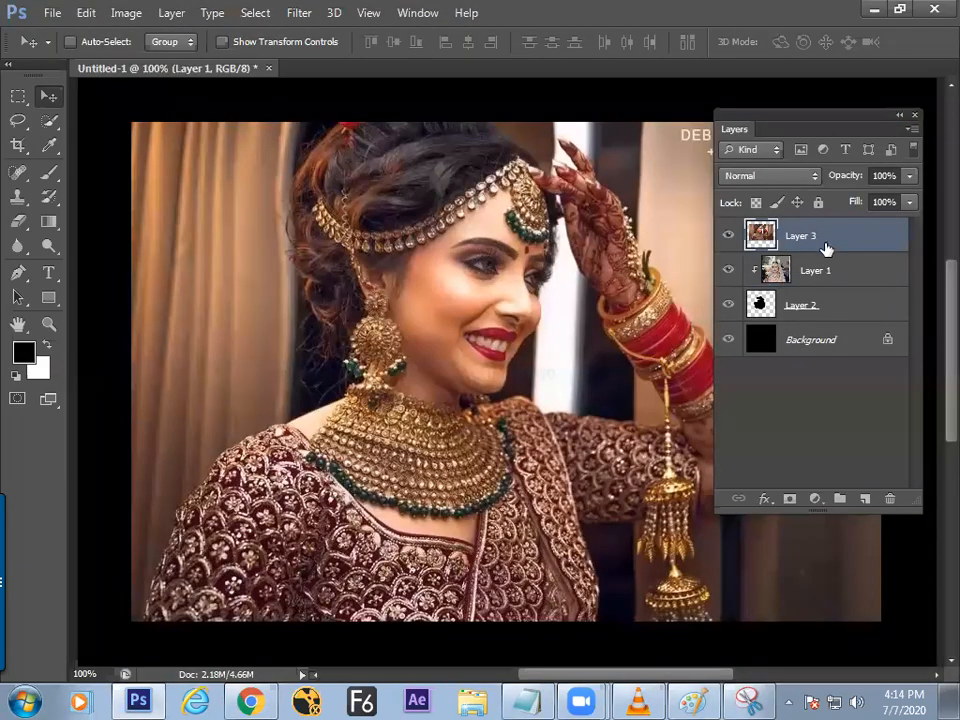
- Create a clipping mask from Layer 3 and shift its image left so part of the Layer 1 portrait shows
click(176, 13)
click(231, 255)
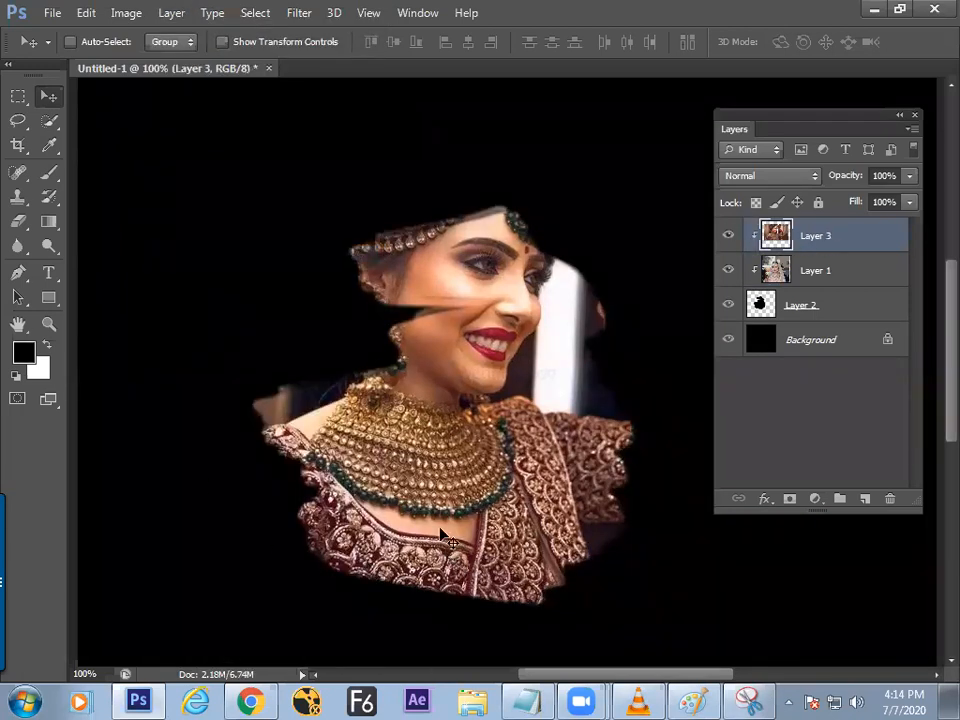
drag(545, 388, 454, 420)
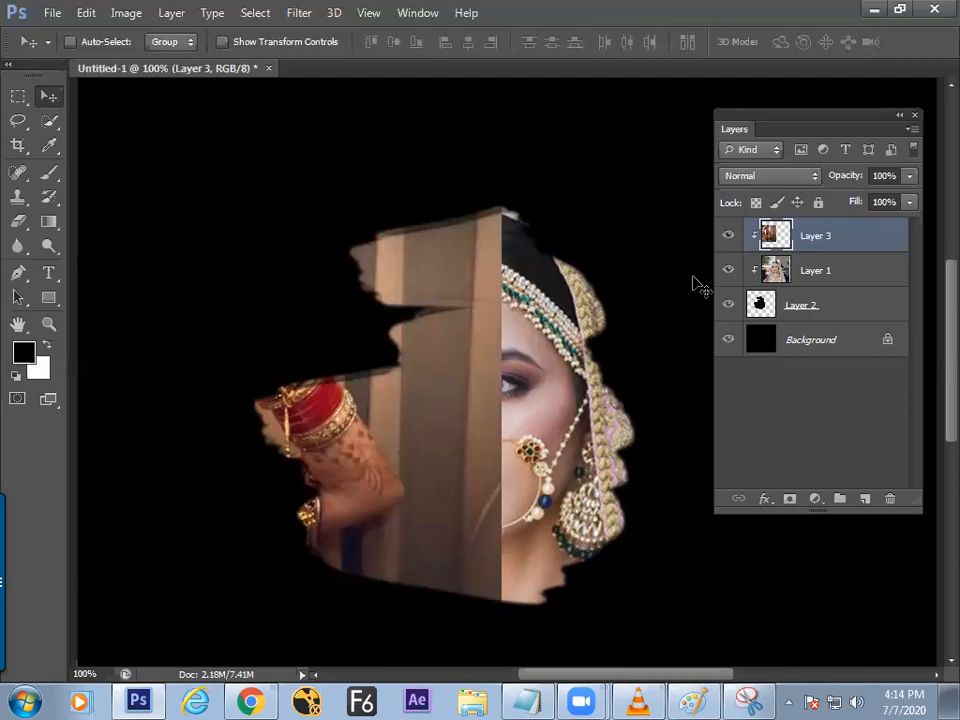
- Switch to Paint and handwrite "Adv. Tips: Multi layer can be used in clip mask" below the keyboard shortcut note
key(alt+Tab)
click(689, 701)
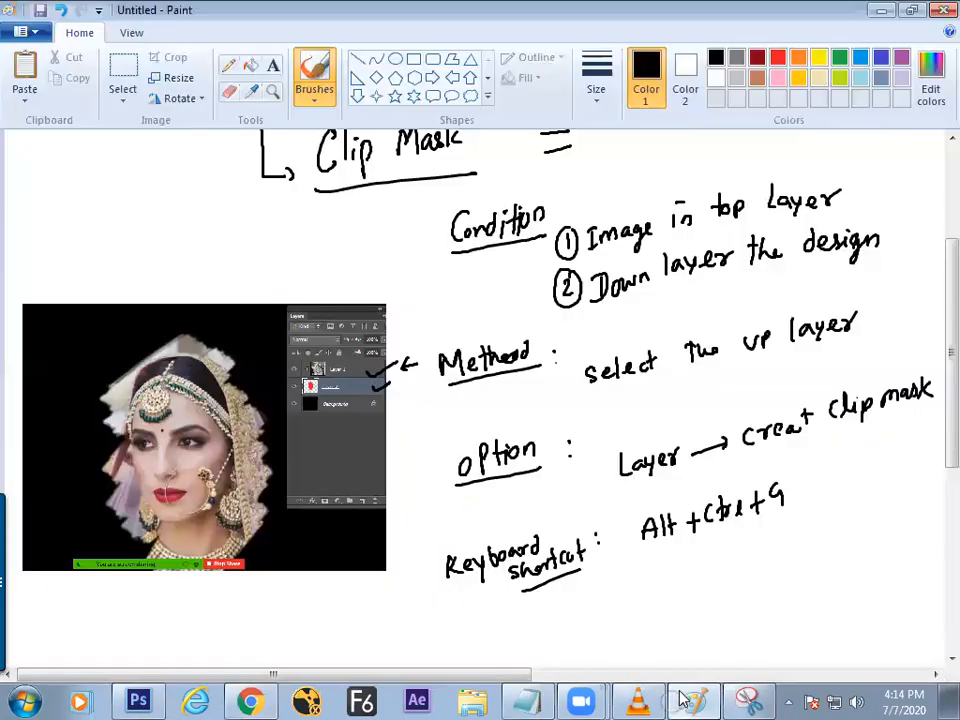
scroll(934, 381, down, 3)
mouse_move(304, 463)
mouse_down()
mouse_move(303, 497)
mouse_move(320, 458)
mouse_up()
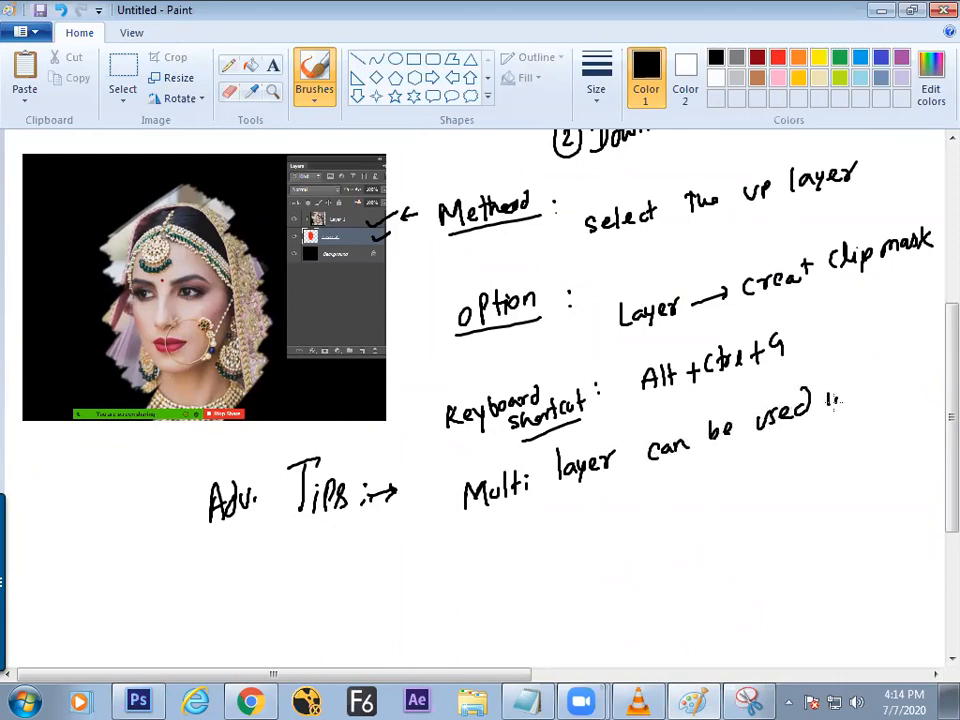
drag(720, 482, 758, 479)
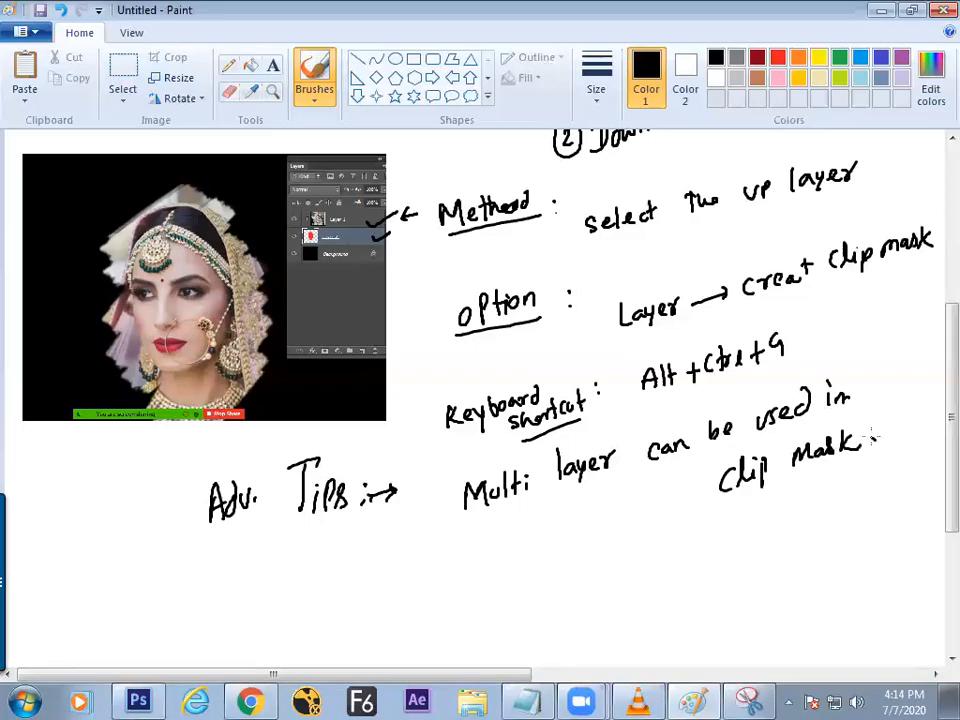
- Switch to Photoshop, move the clipped Layer 3 image down and left, and nudge the Layer 2 brush shape right
key(alt+Tab)
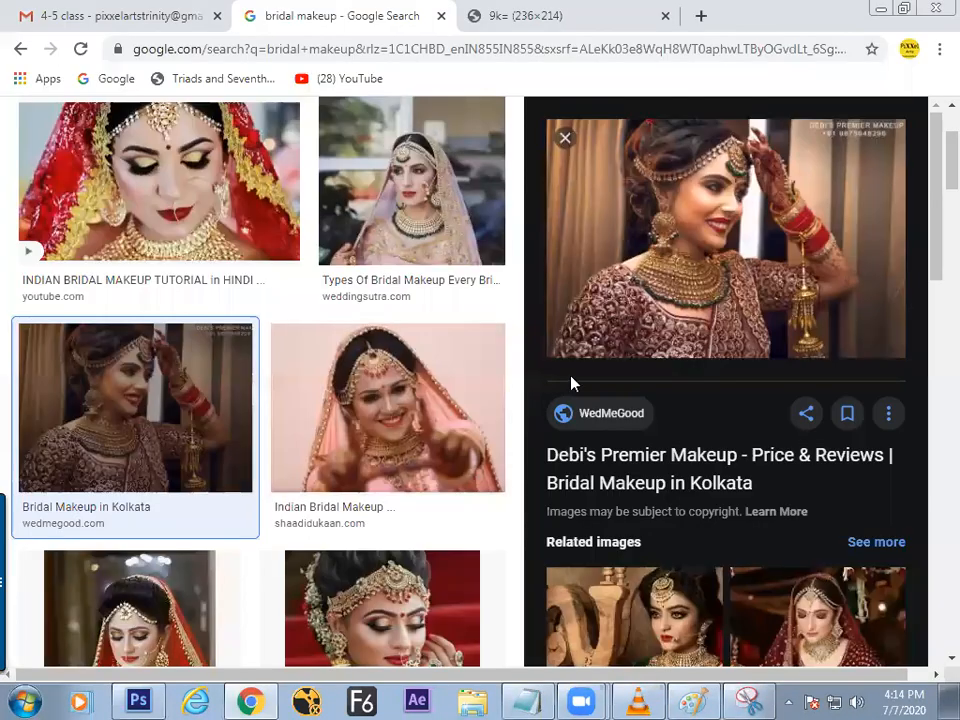
click(150, 698)
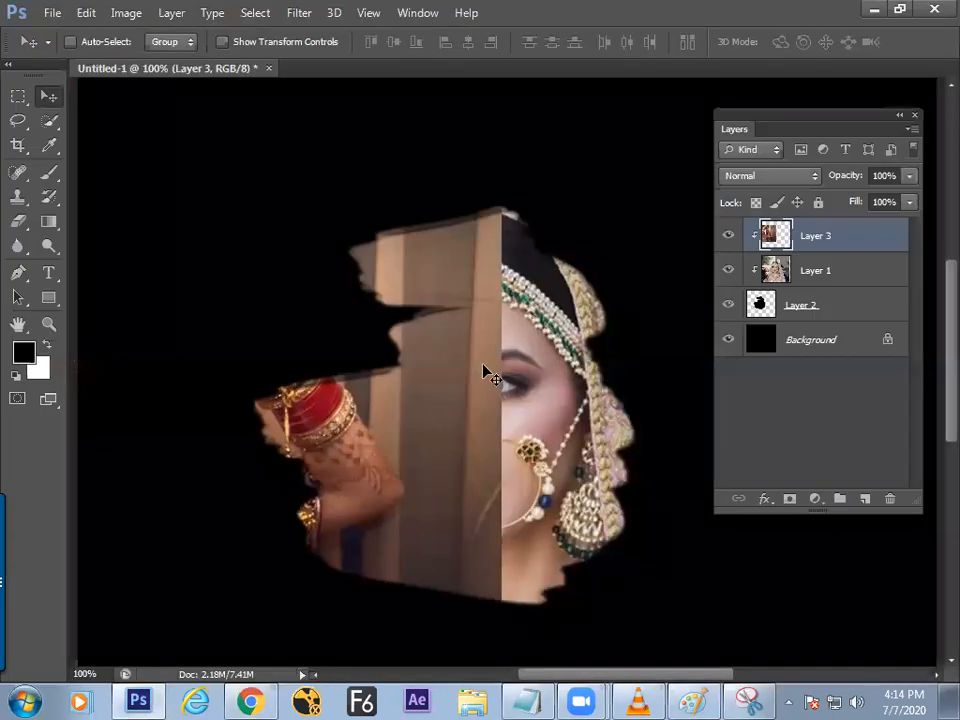
drag(480, 386, 454, 411)
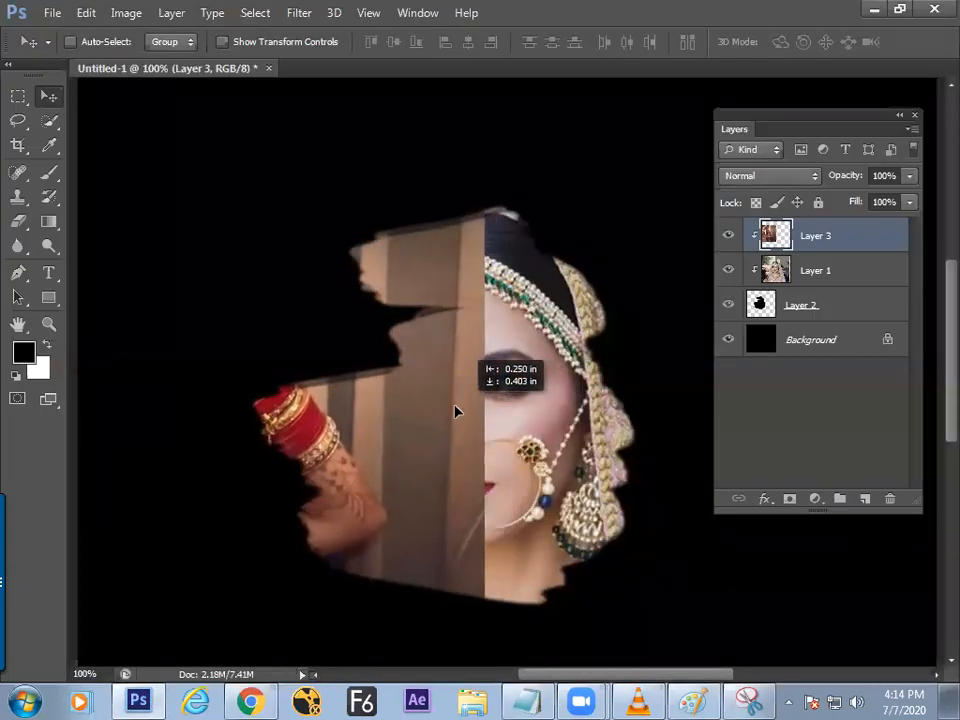
click(795, 312)
click(731, 308)
click(731, 308)
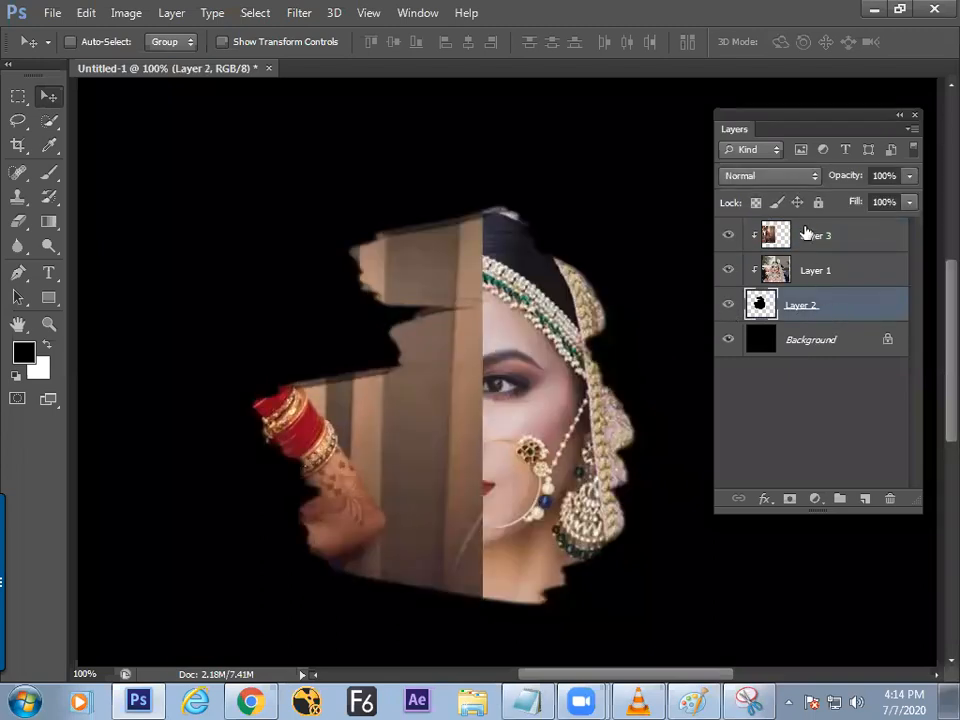
mouse_move(495, 407)
mouse_down()
mouse_move(480, 426)
mouse_move(459, 416)
mouse_move(504, 391)
mouse_up()
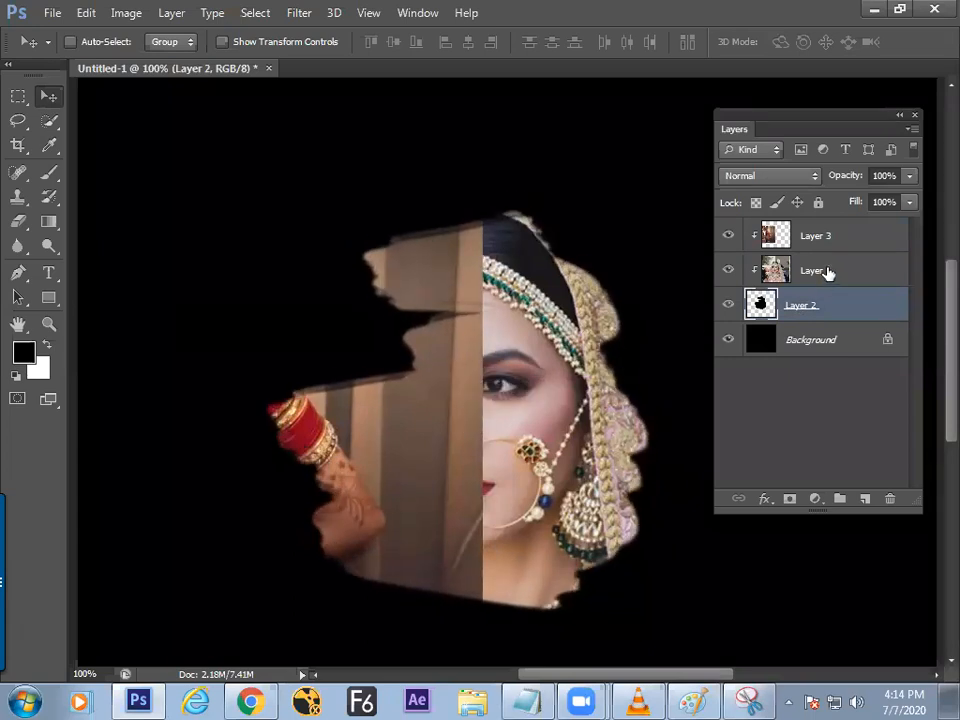
- Scale down the Layer 3 bride image and place it over the lower part of the brush shape with her face at its left edge
click(815, 236)
drag(420, 395, 515, 458)
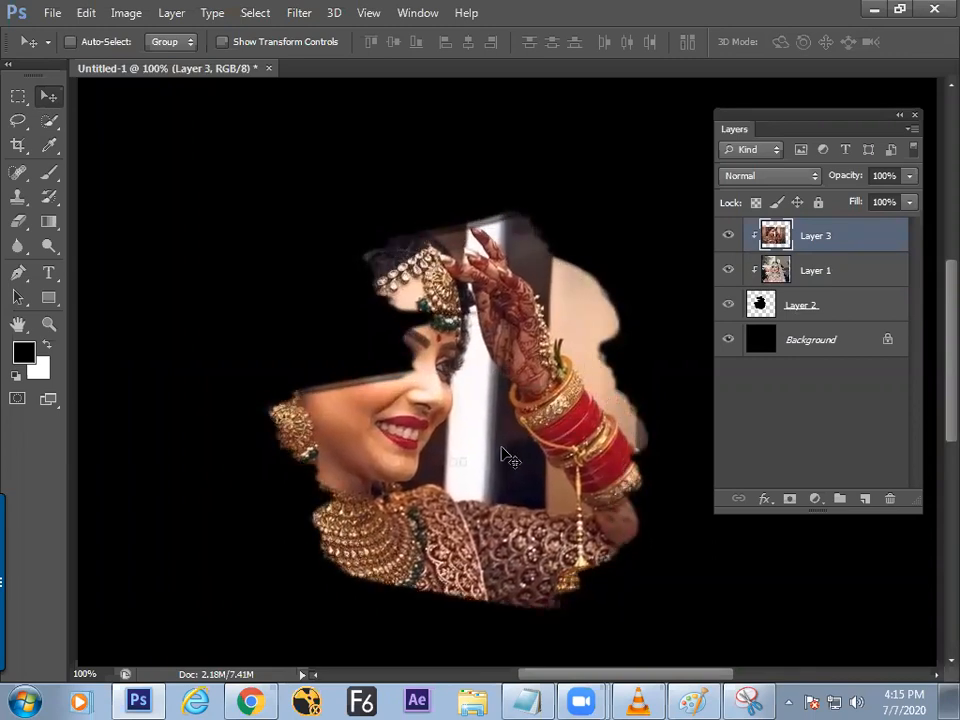
key(ctrl+t)
drag(573, 316, 463, 298)
drag(686, 195, 611, 316)
drag(457, 431, 450, 492)
drag(510, 452, 516, 463)
key(Return)
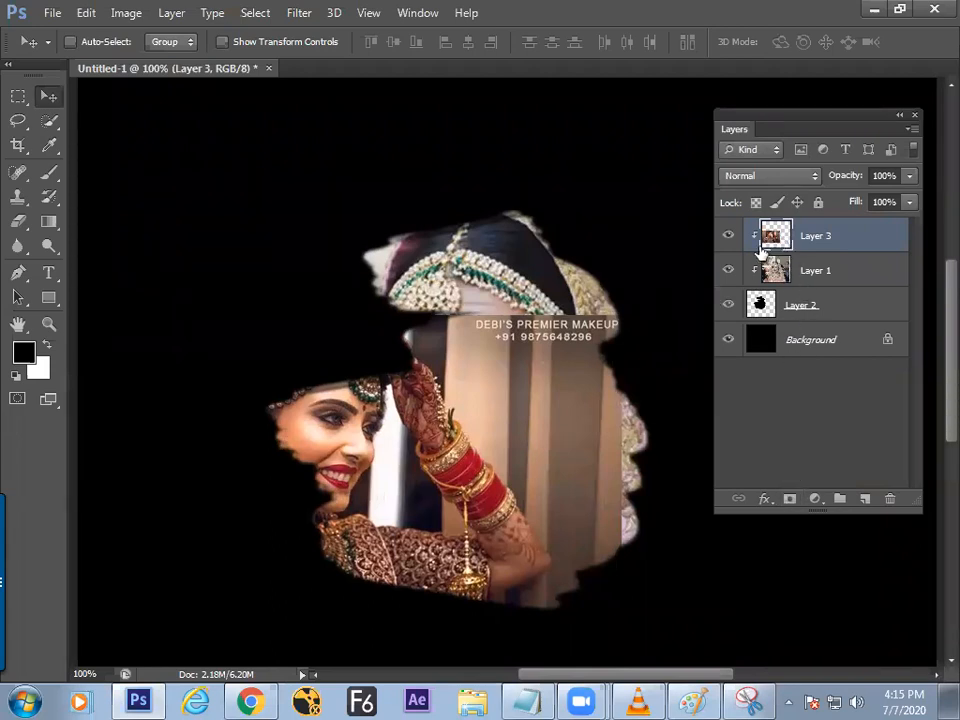
- Add a layer mask to Layer 3 and set up a soft round 175 px black brush with 0% hardness
click(790, 499)
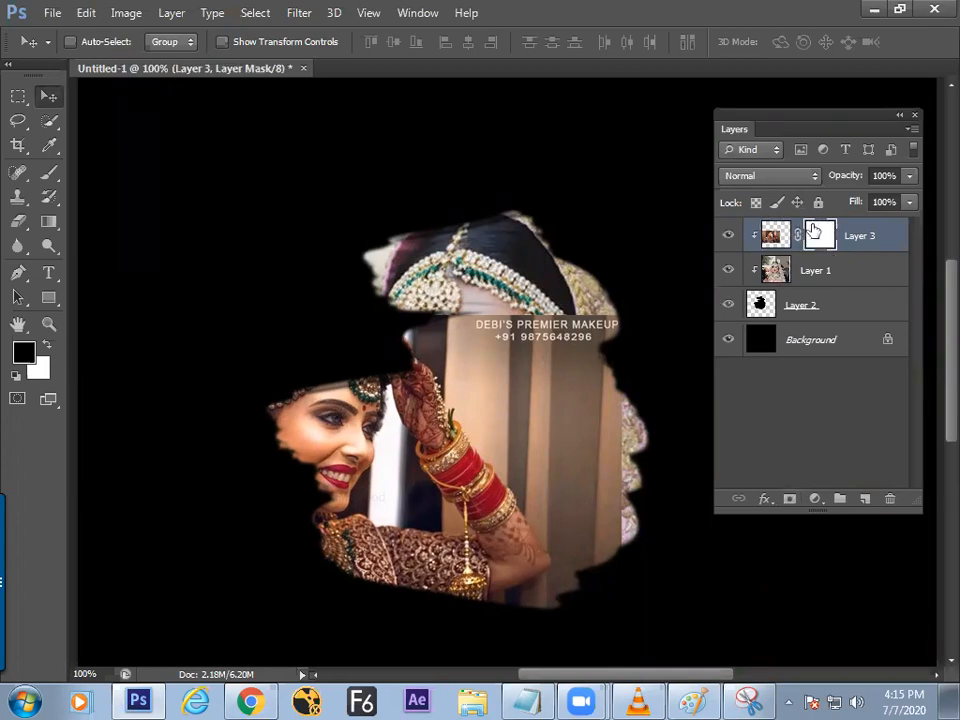
click(49, 172)
key(g)
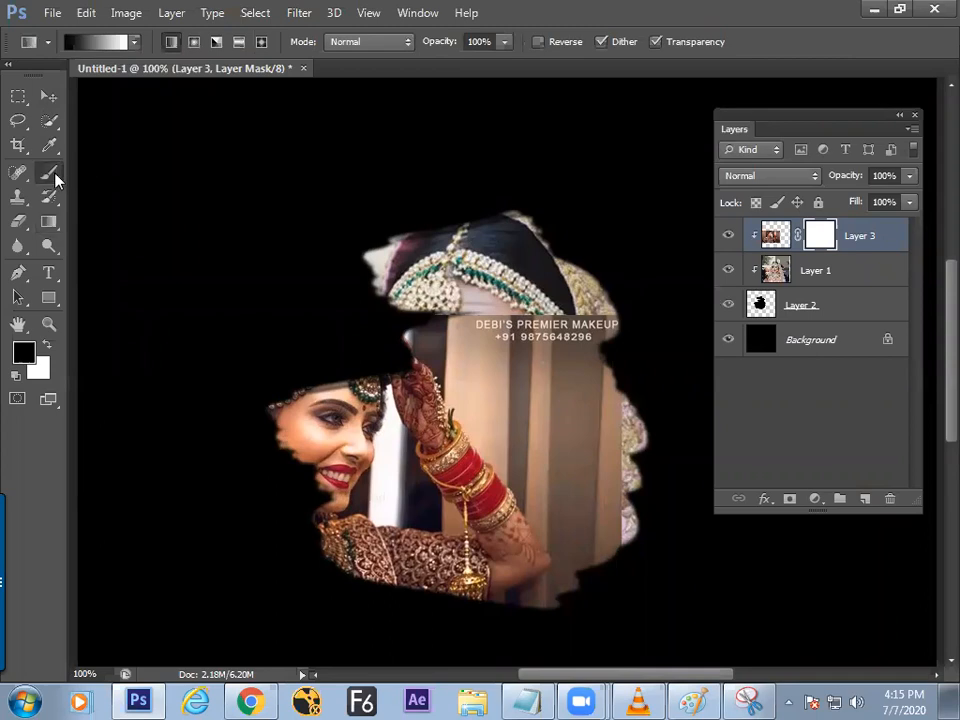
key(b)
right_click(590, 330)
double_click(556, 483)
key(bracketright)
key(bracketright)
key(bracketright)
key(bracketright)
key(bracketright)
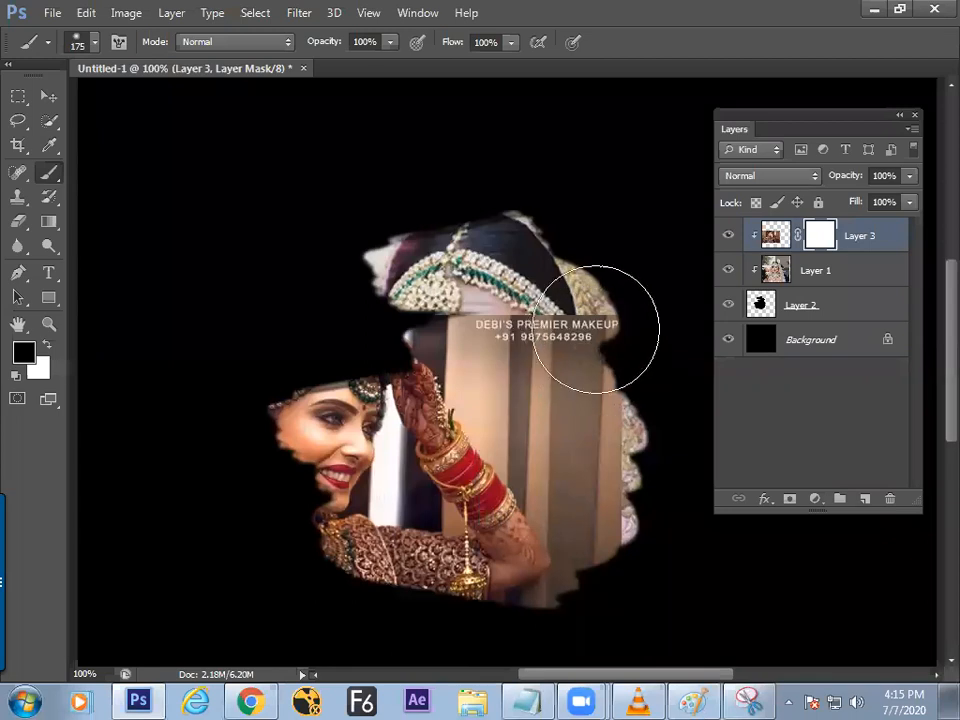
right_click(559, 364)
click(492, 437)
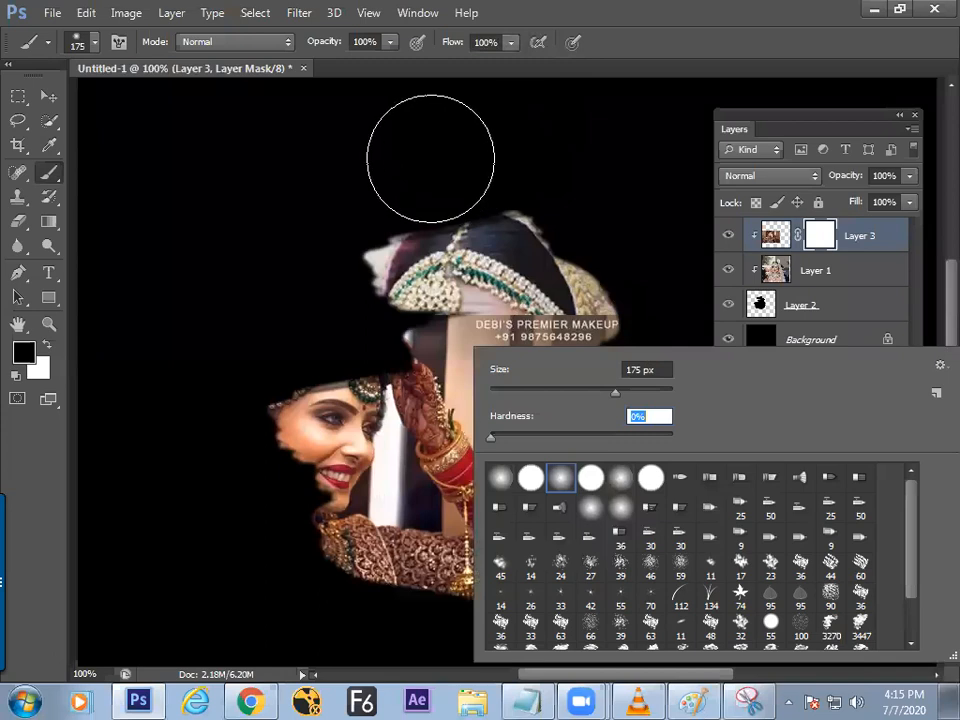
- Turn off the brush's Shape Dynamics and paint black on the Layer 3 mask to blend its right side into the portrait below
click(416, 14)
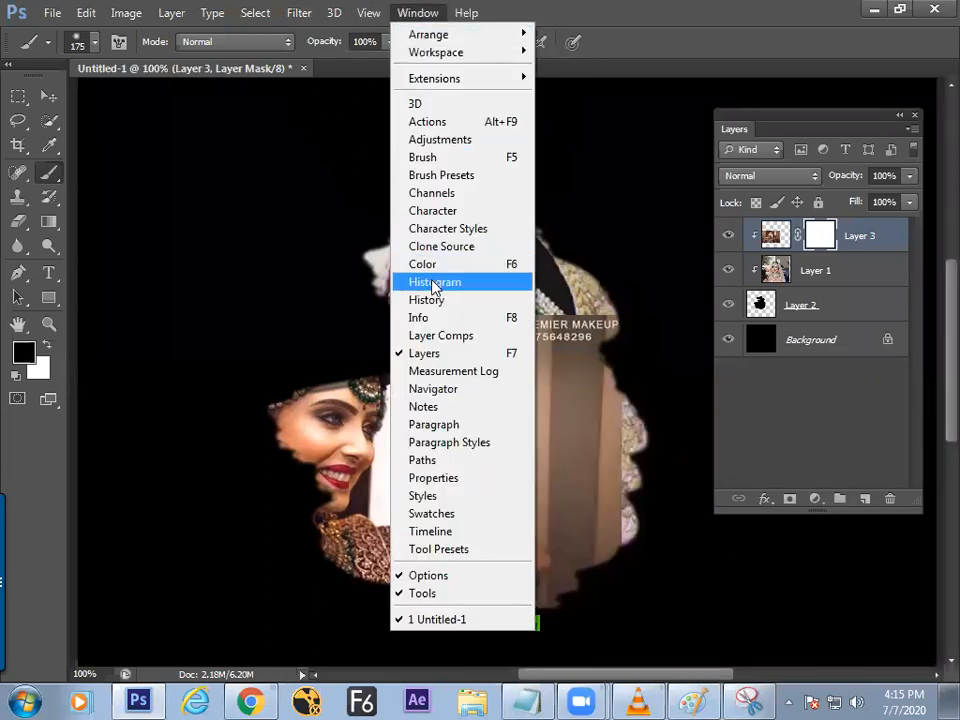
click(447, 158)
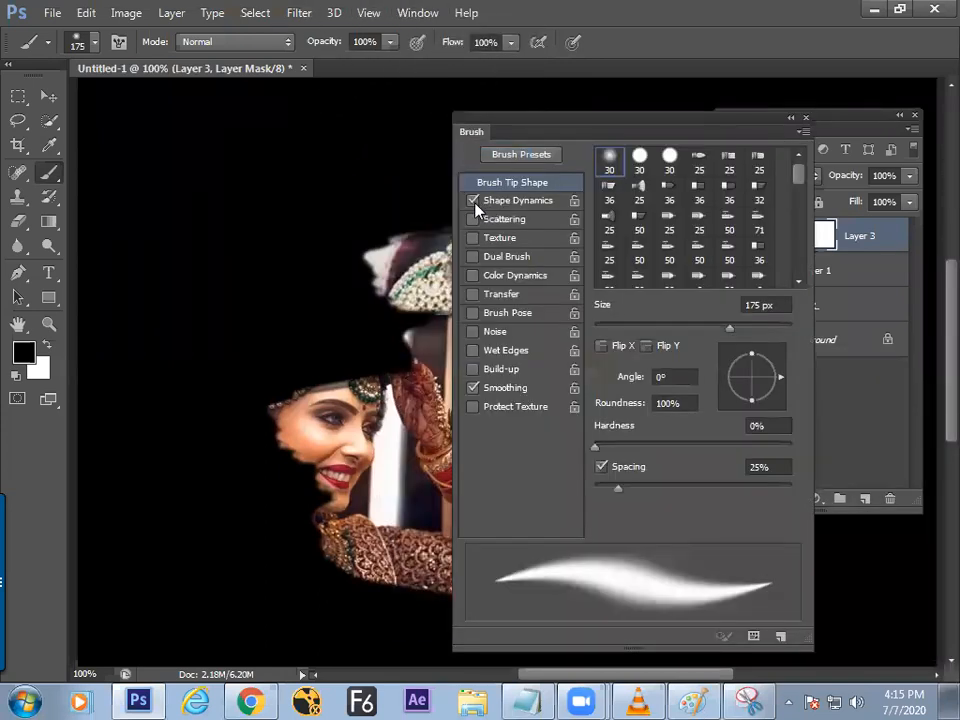
click(473, 204)
click(806, 118)
mouse_move(602, 277)
mouse_down()
mouse_move(603, 393)
mouse_move(522, 303)
mouse_move(490, 287)
mouse_move(599, 437)
mouse_move(634, 546)
mouse_up()
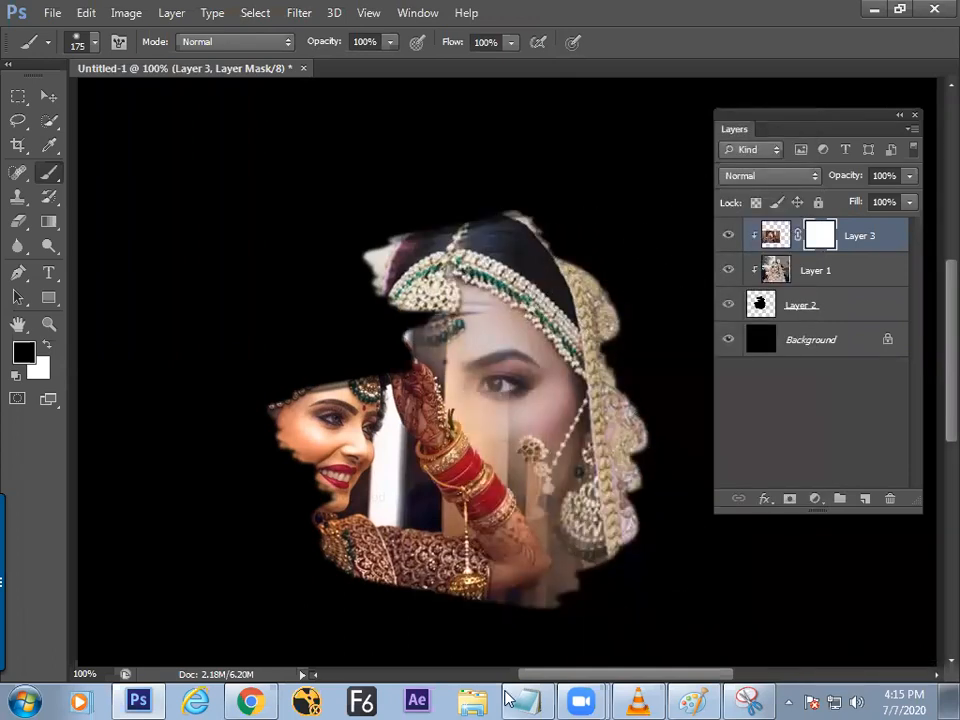
mouse_move(457, 375)
mouse_down()
mouse_move(622, 433)
mouse_move(667, 472)
mouse_move(567, 439)
mouse_move(539, 407)
mouse_move(619, 520)
mouse_move(660, 471)
mouse_up()
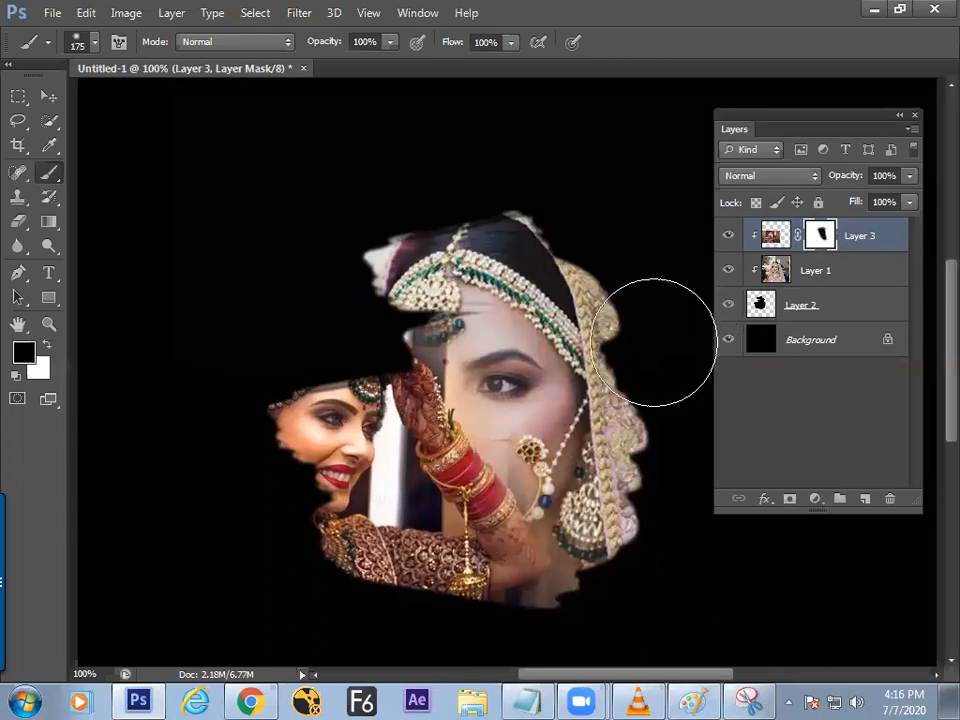
- Paint on Layer 2 with a rough textured brush at 150 px to fill the gap above the second bride's face
click(762, 308)
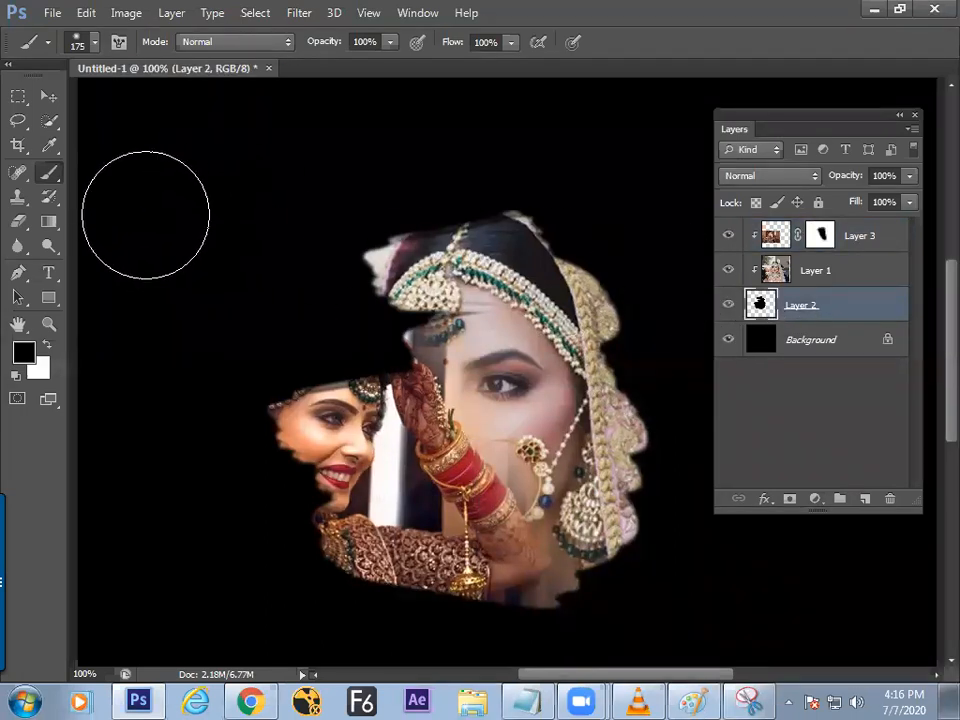
right_click(474, 280)
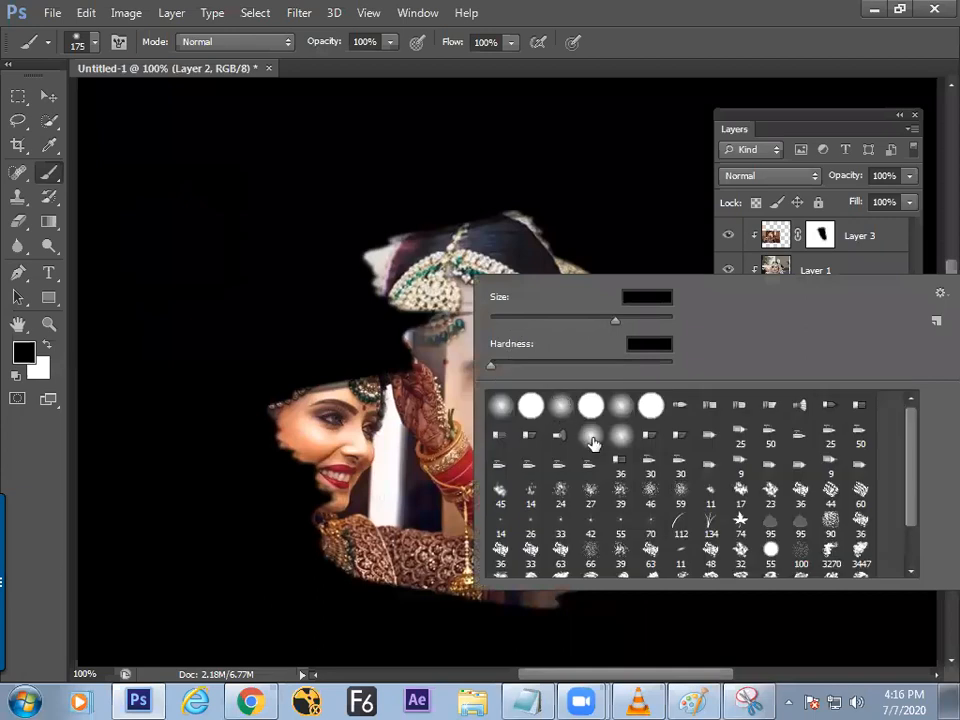
click(648, 549)
click(458, 415)
mouse_move(418, 321)
mouse_down()
mouse_move(366, 316)
mouse_move(406, 314)
mouse_move(434, 329)
mouse_move(375, 332)
mouse_up()
key(bracketleft)
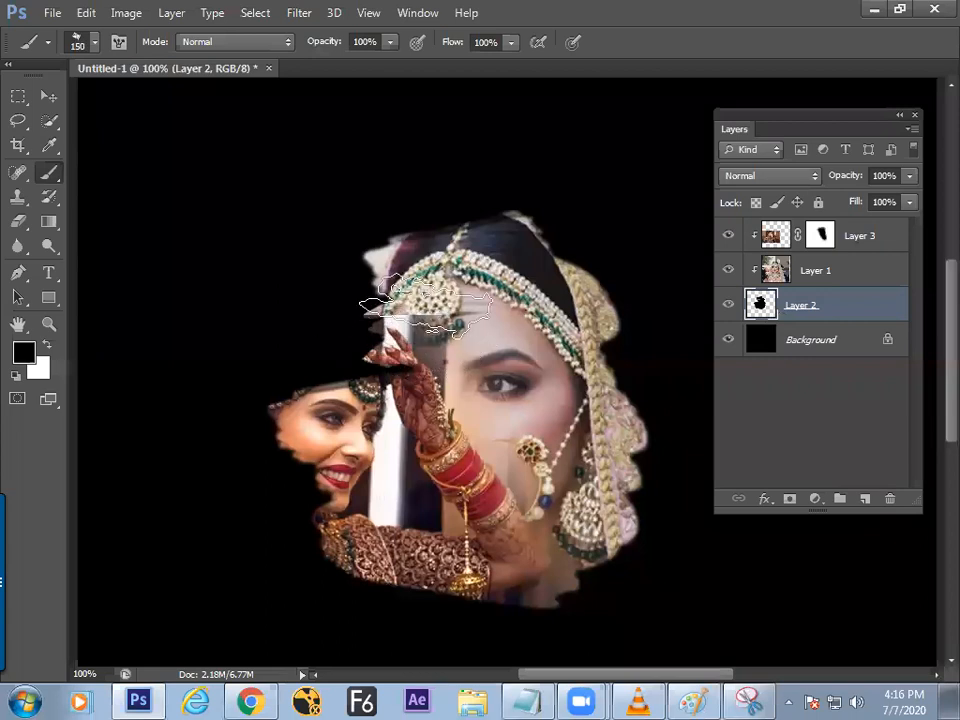
mouse_move(397, 290)
mouse_down()
mouse_move(368, 338)
mouse_move(395, 354)
mouse_move(378, 342)
mouse_move(323, 366)
mouse_move(348, 370)
mouse_move(313, 377)
mouse_move(367, 415)
mouse_up()
drag(335, 336, 358, 312)
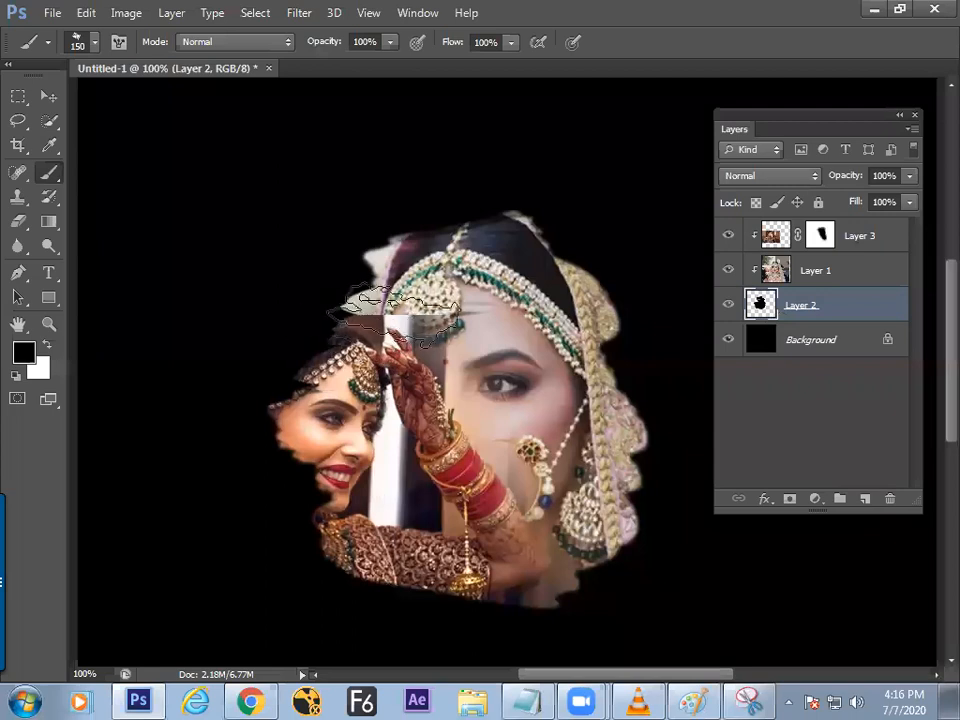
- Choose a soft round 150 px brush and paint black on the Layer 3 mask to hide the image's hard upper edge
click(820, 236)
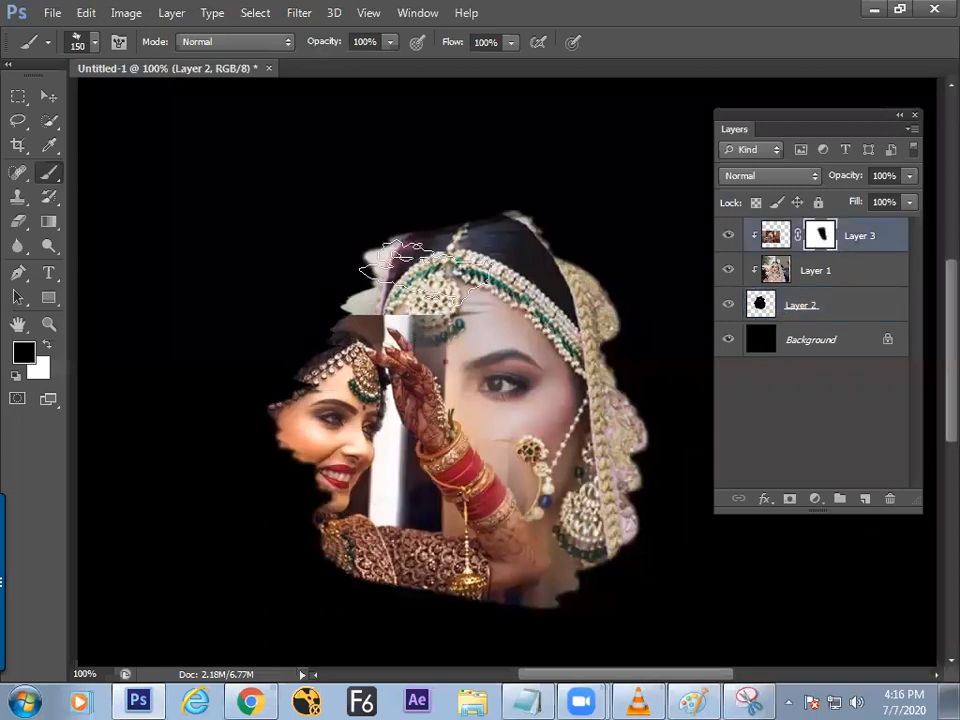
right_click(60, 176)
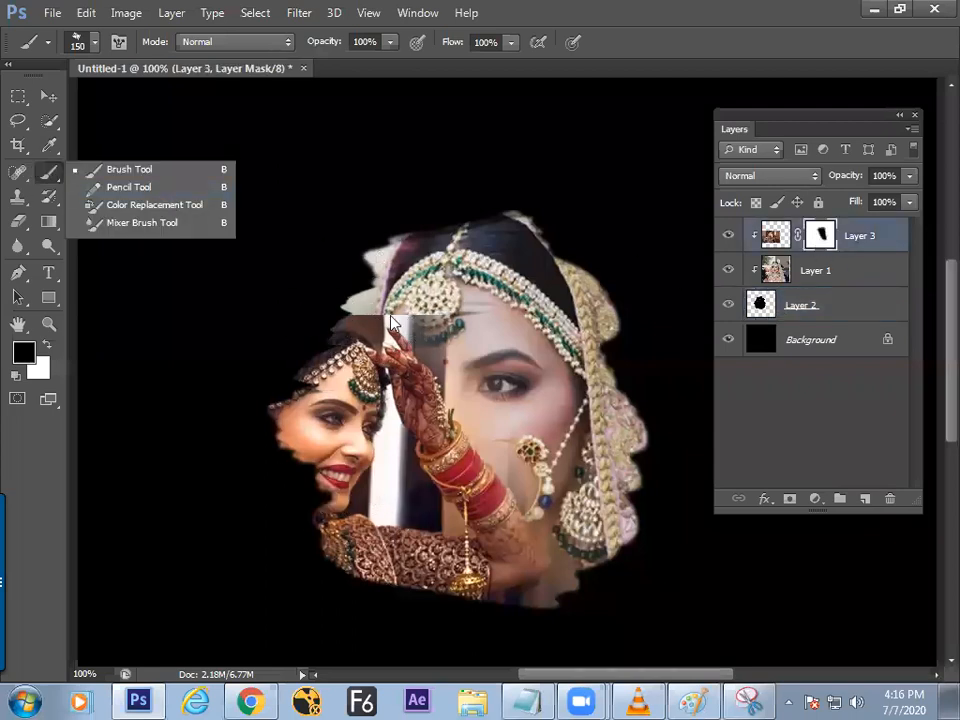
click(165, 175)
right_click(390, 240)
click(555, 466)
click(500, 303)
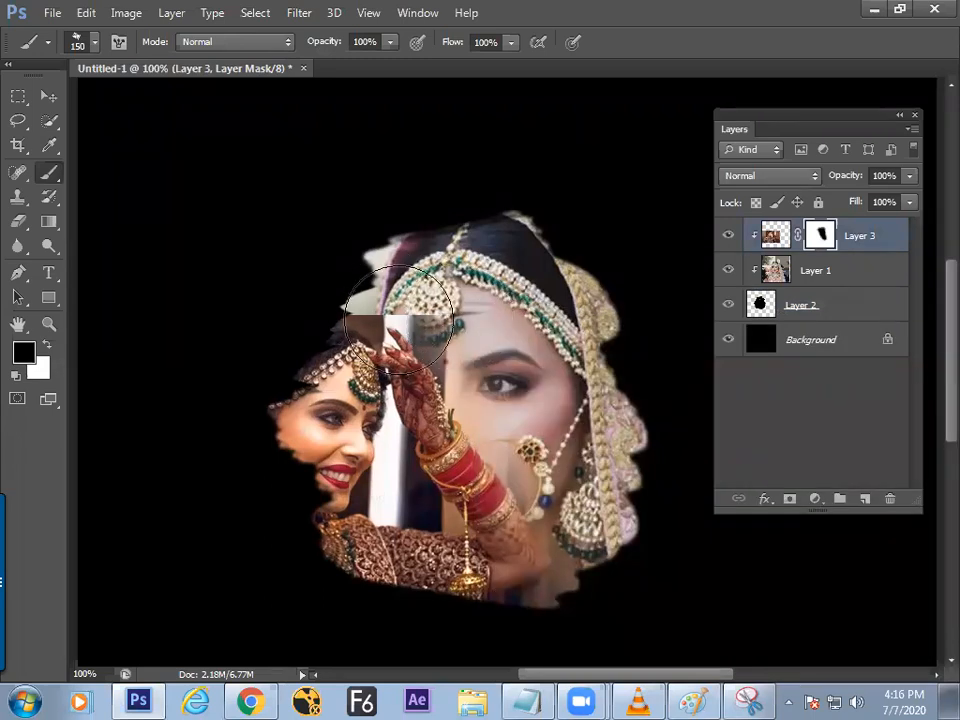
drag(399, 320, 440, 338)
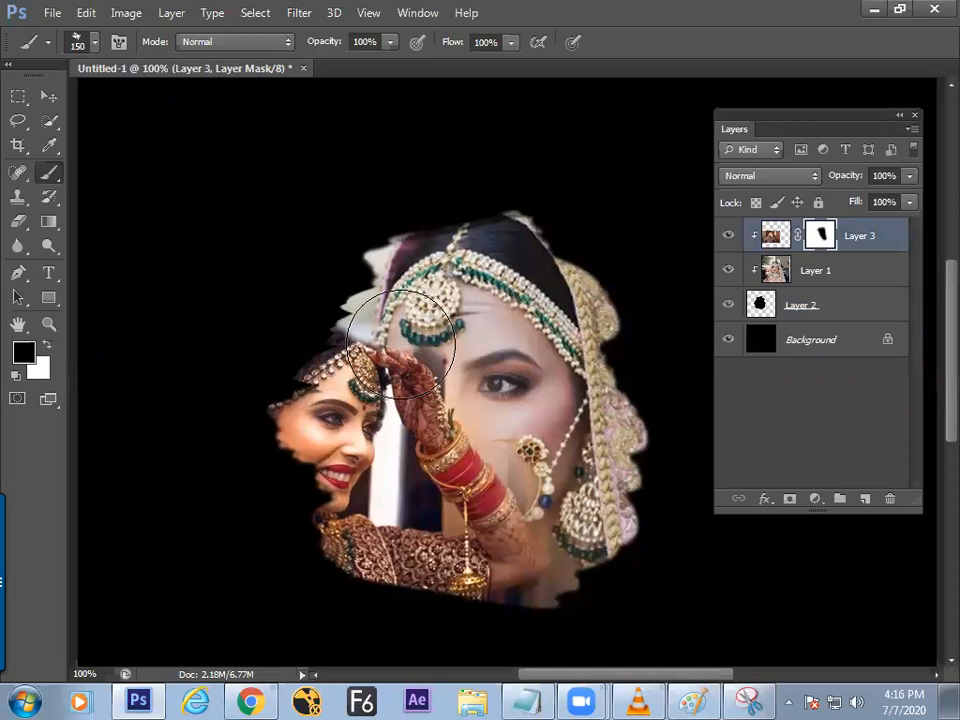
- Turn off the brush's Shape Dynamics and paint out the second bride's raised hand and arm on the Layer 3 mask
key(F5)
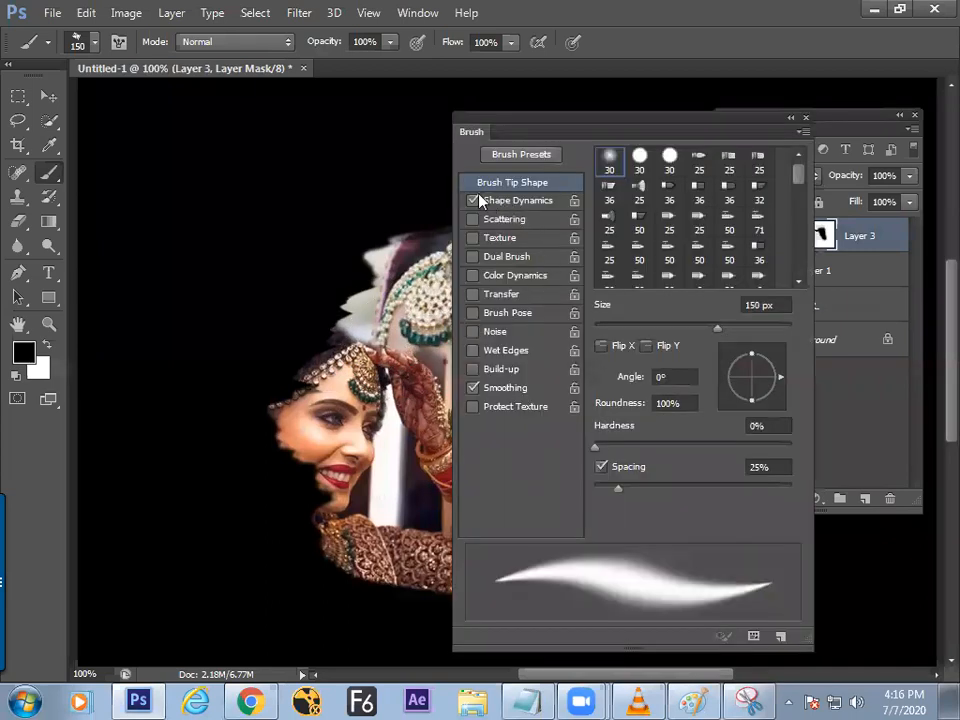
key(F5)
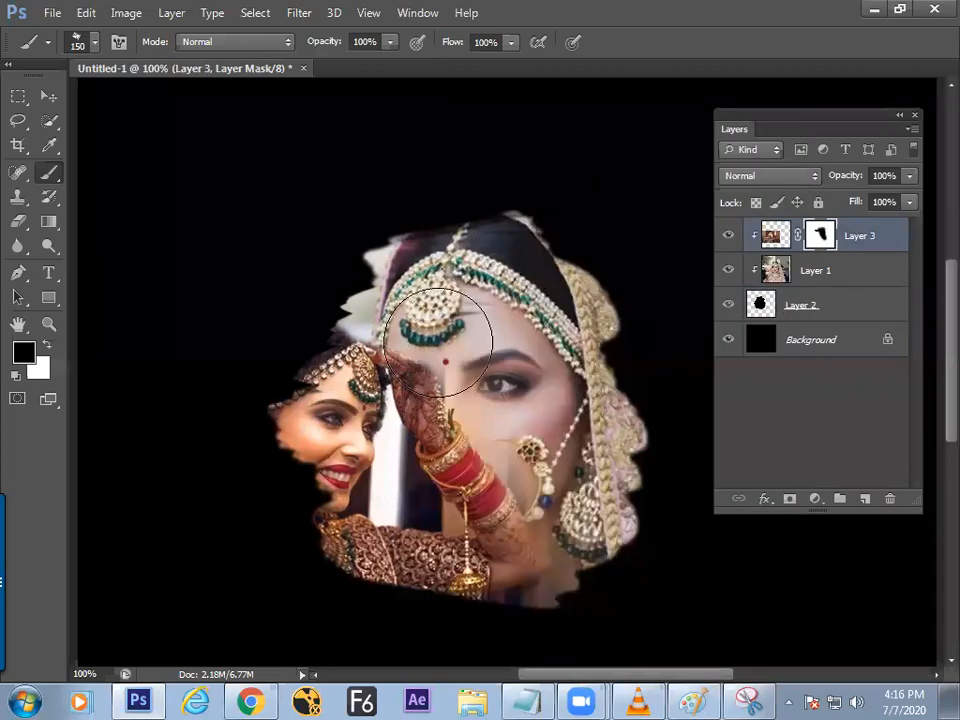
mouse_move(485, 416)
mouse_down()
mouse_move(469, 436)
mouse_move(493, 486)
mouse_move(475, 489)
mouse_move(734, 519)
mouse_up()
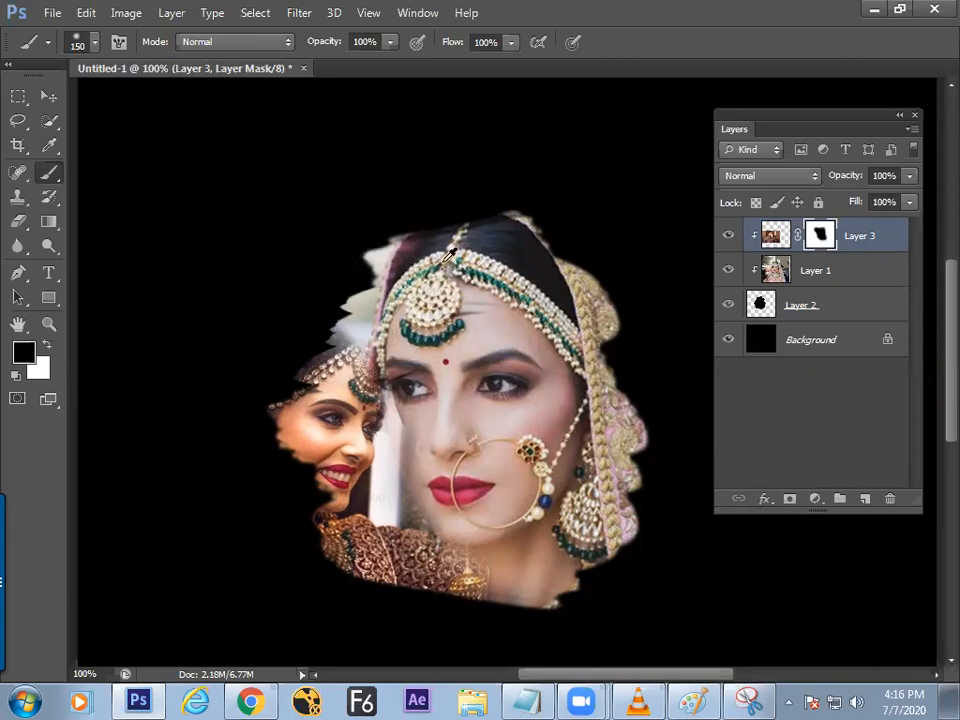
- Switch to Paint and draw a red plus sign between the "Layer Mask" and "Clip Mask" headings
key(alt+Tab)
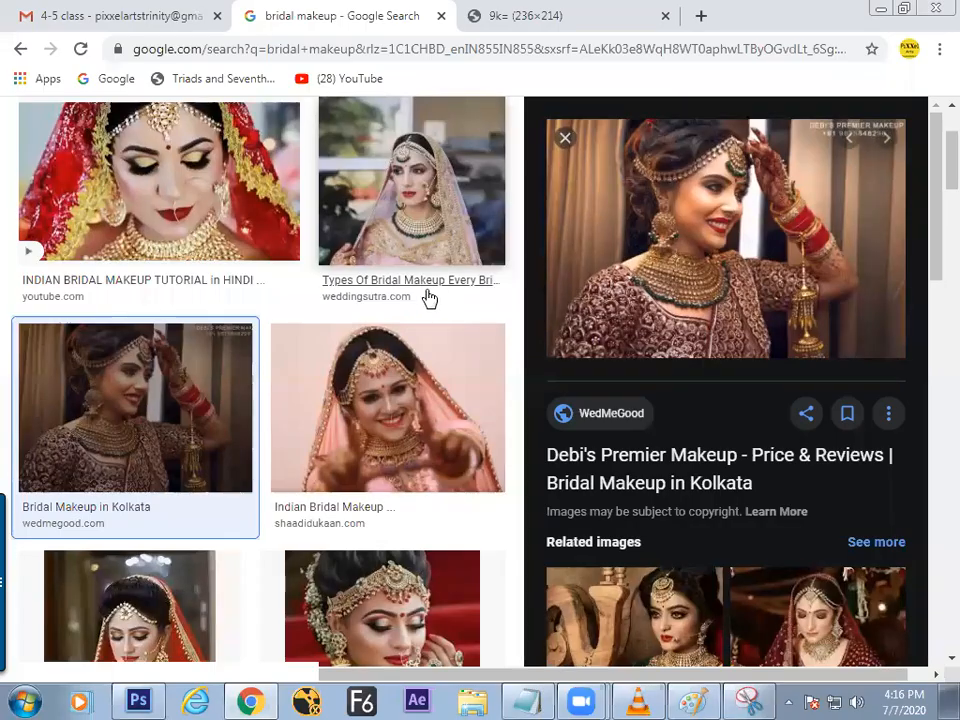
click(690, 699)
scroll(932, 288, up, 2)
scroll(932, 288, up, 3)
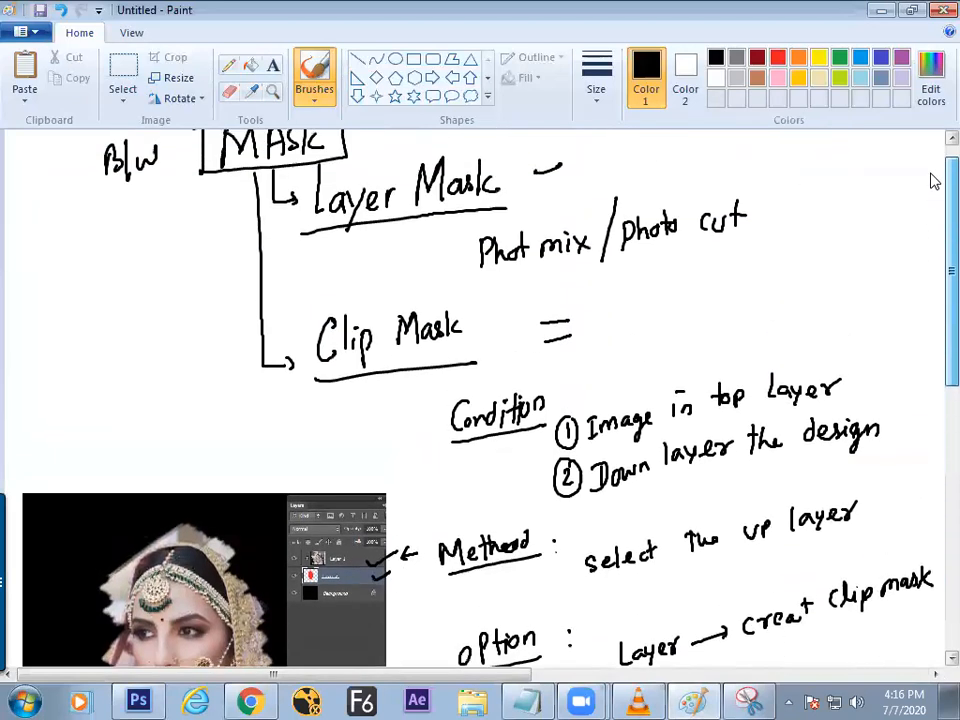
click(778, 58)
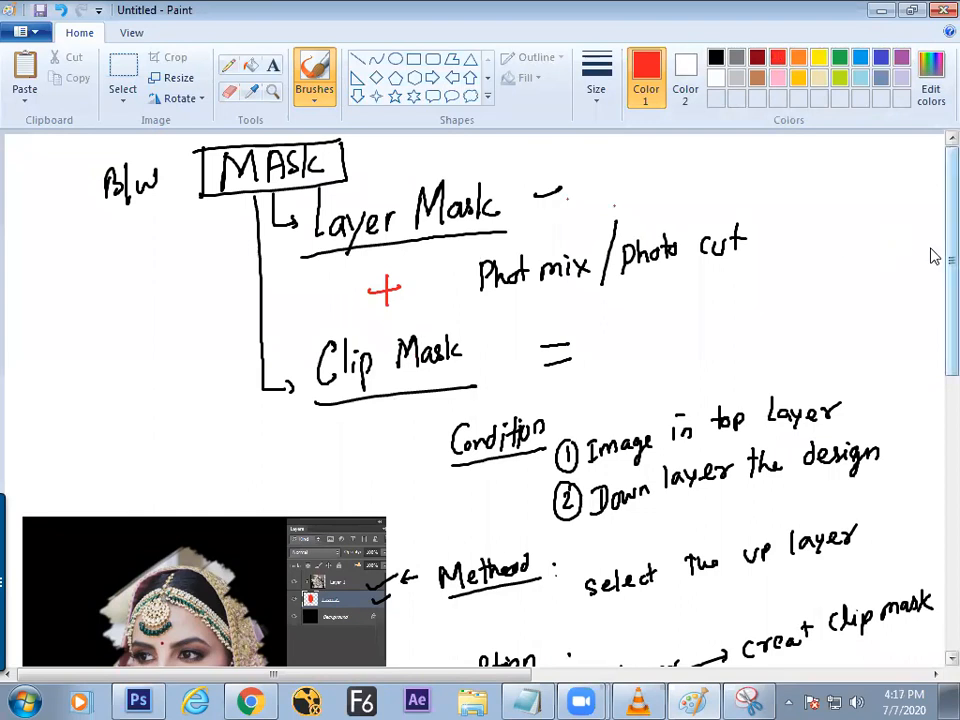
scroll(932, 300, down, 5)
drag(906, 458, 904, 471)
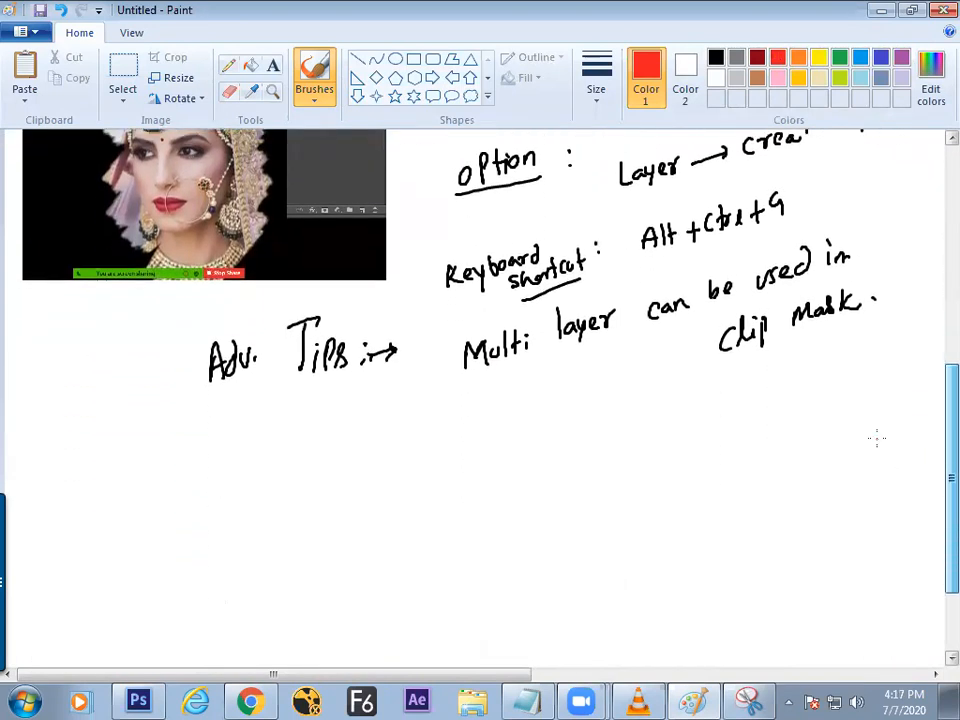
- Return to Photoshop, move the Layers panel lower beside the artwork, and capture both with Snipping Tool
key(alt+Tab)
click(140, 700)
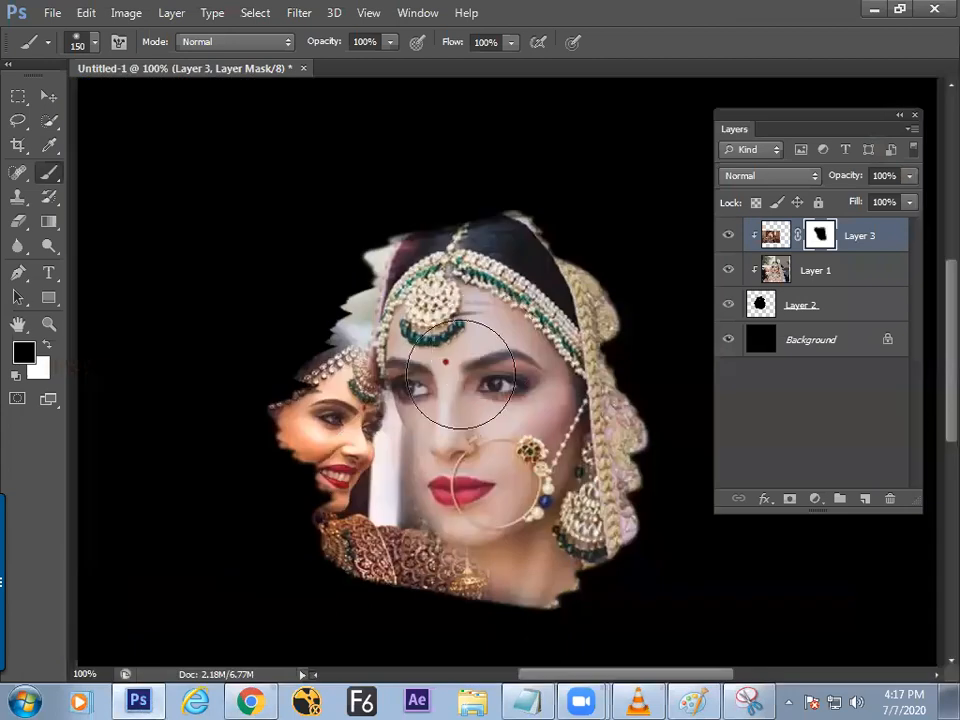
drag(826, 130, 807, 272)
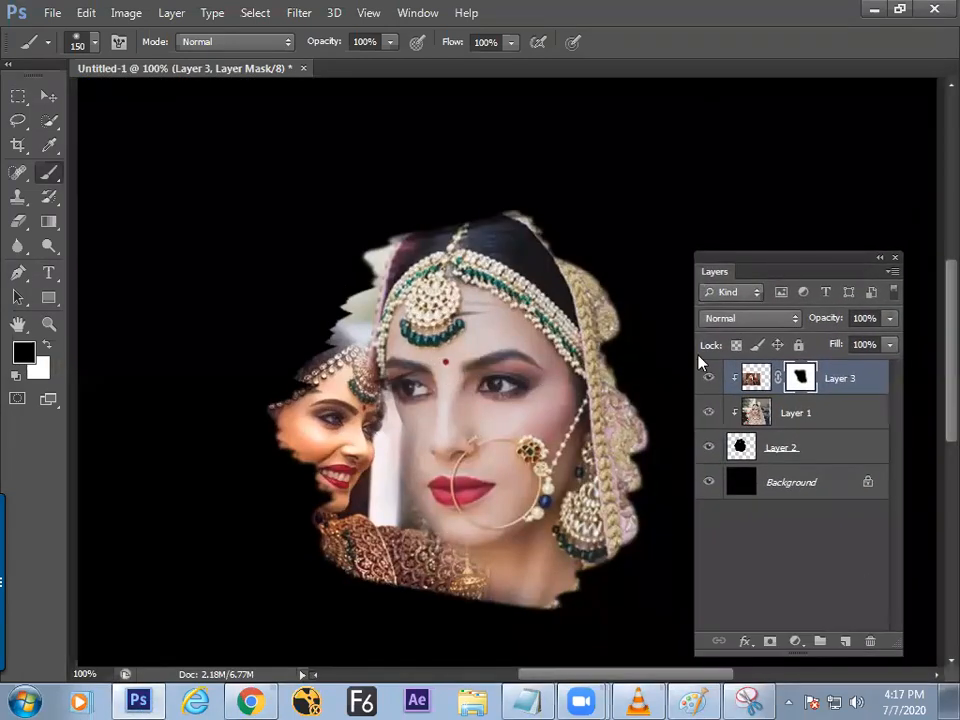
click(19, 100)
click(741, 695)
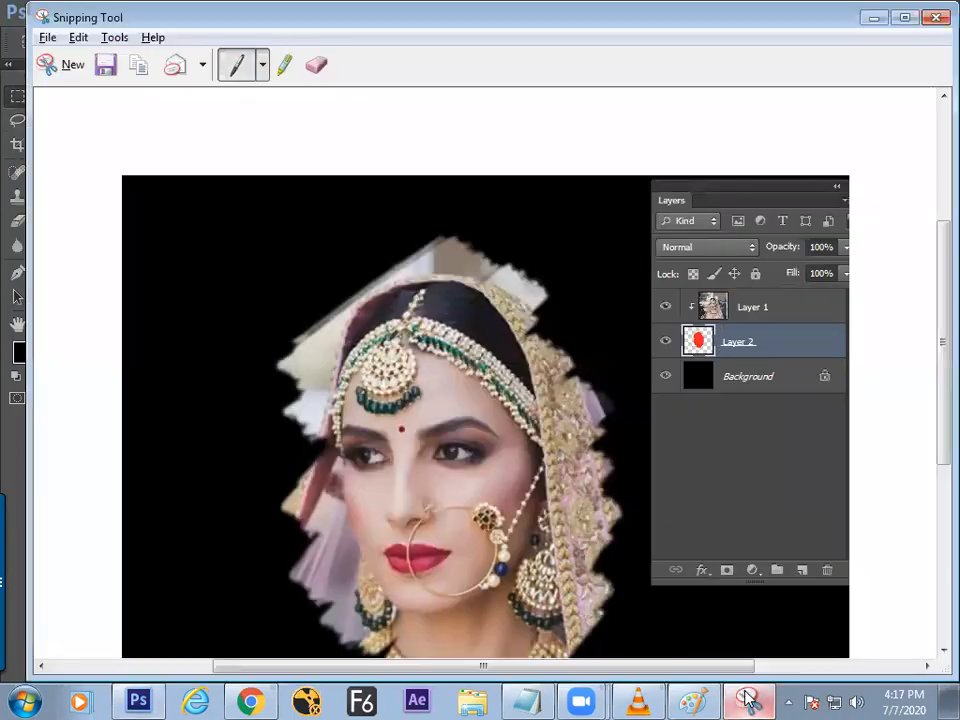
click(66, 64)
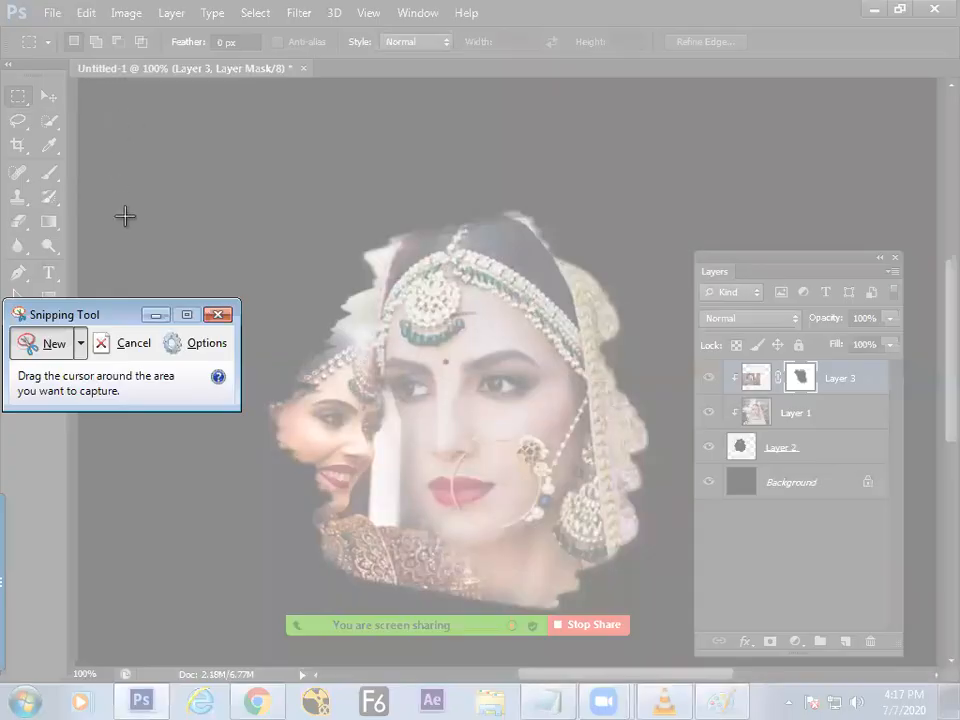
drag(261, 172, 896, 601)
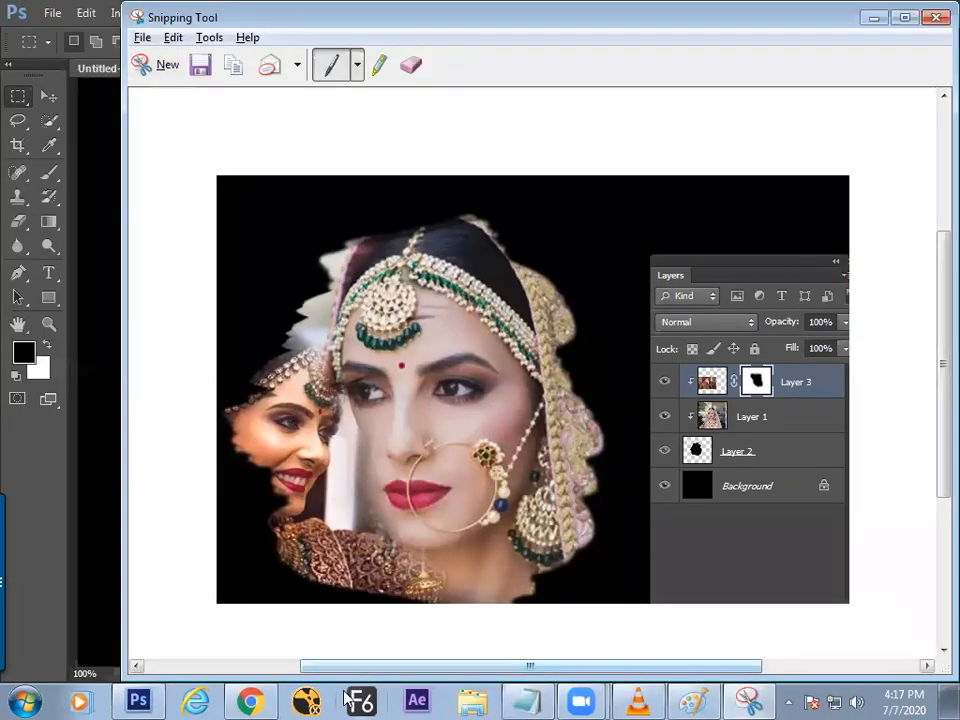
- Paste the capture into the Paint notes, resize it to 50%, and place it below the "Adv. Tips" line
click(672, 698)
key(ctrl+v)
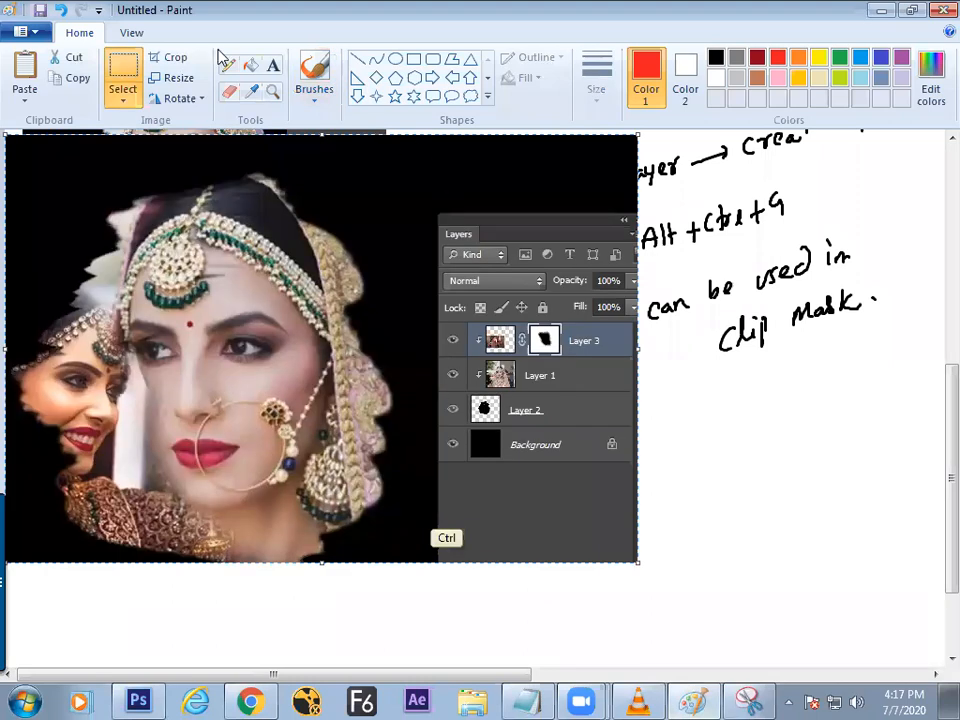
click(180, 78)
double_click(233, 204)
text(50)
key(Return)
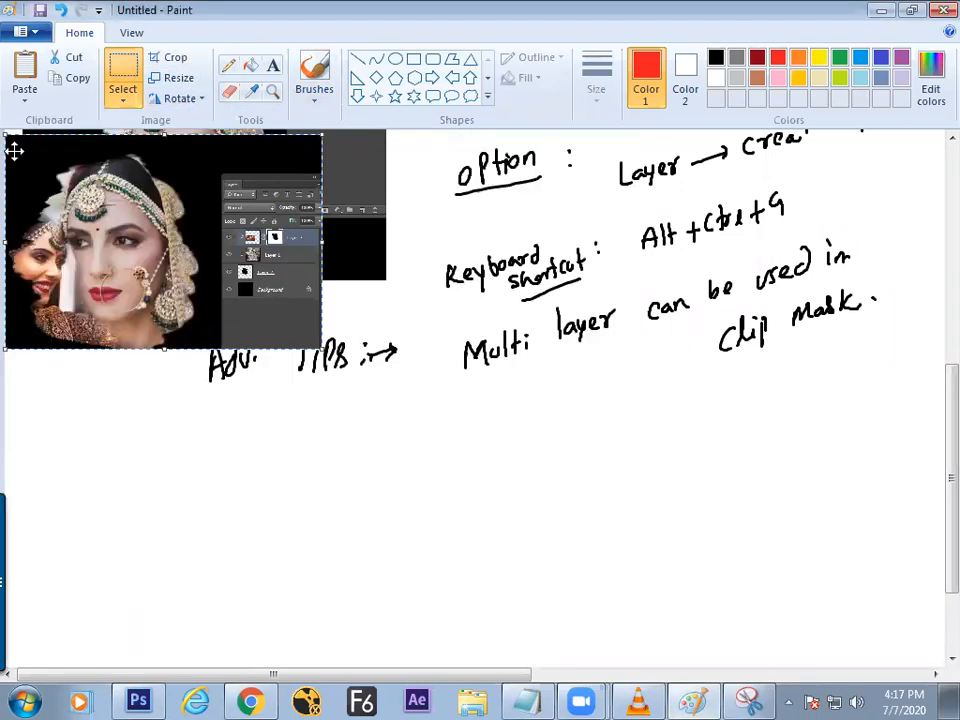
drag(182, 221, 208, 488)
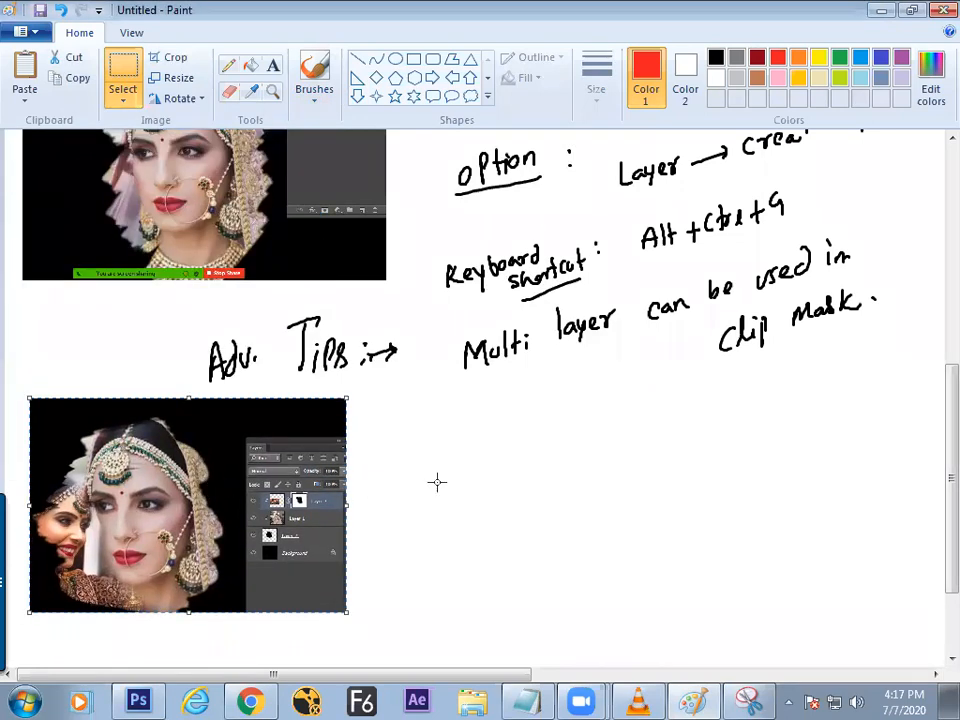
- Brush a red line from Layer 3 in the pasted capture and handwrite the label "Layer mask" beside it
click(314, 78)
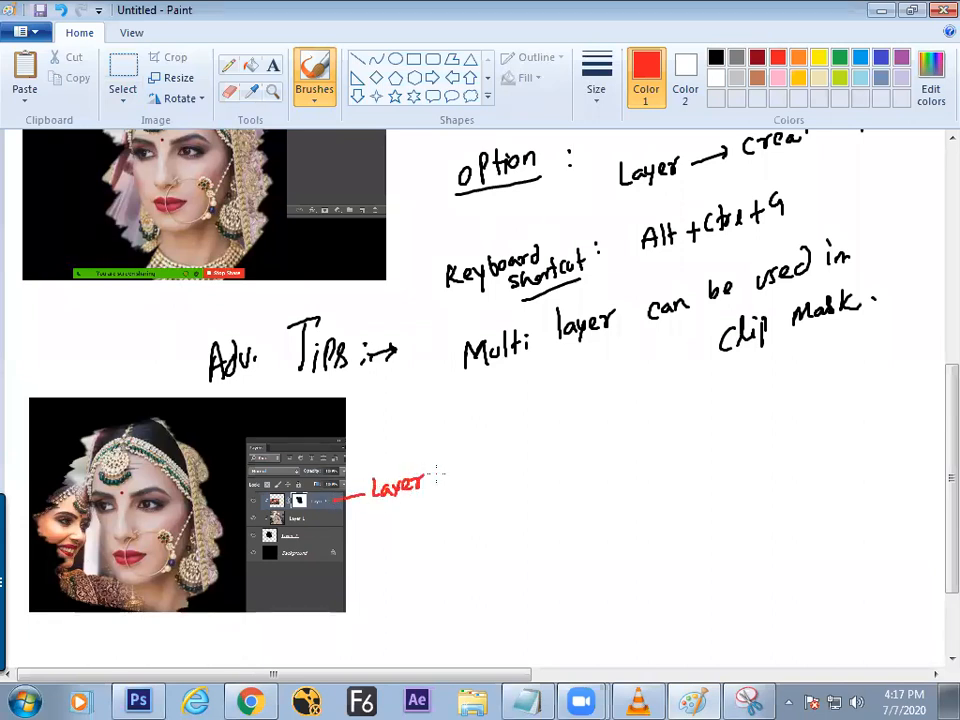
drag(477, 456, 491, 474)
drag(339, 507, 337, 528)
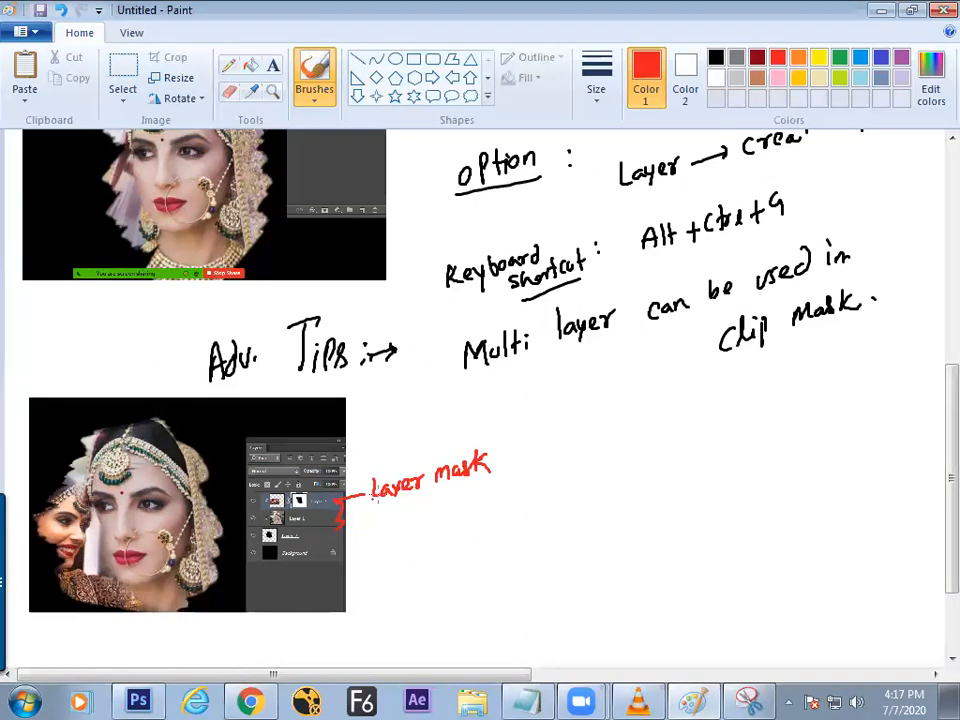
- Undo the red bracket, draw green arrows from the clipped layers to the base layer, and label them "Clip mask"
click(840, 59)
mouse_move(334, 498)
mouse_down()
mouse_move(348, 534)
mouse_move(339, 519)
mouse_move(351, 520)
mouse_move(349, 533)
mouse_move(333, 541)
mouse_move(360, 524)
mouse_move(410, 536)
mouse_up()
key(ctrl+z)
key(ctrl+z)
mouse_move(421, 514)
mouse_down()
mouse_move(459, 516)
mouse_move(463, 504)
mouse_move(493, 515)
mouse_up()
click(438, 517)
mouse_move(500, 490)
mouse_down()
mouse_move(506, 512)
mouse_move(525, 512)
mouse_up()
click(486, 530)
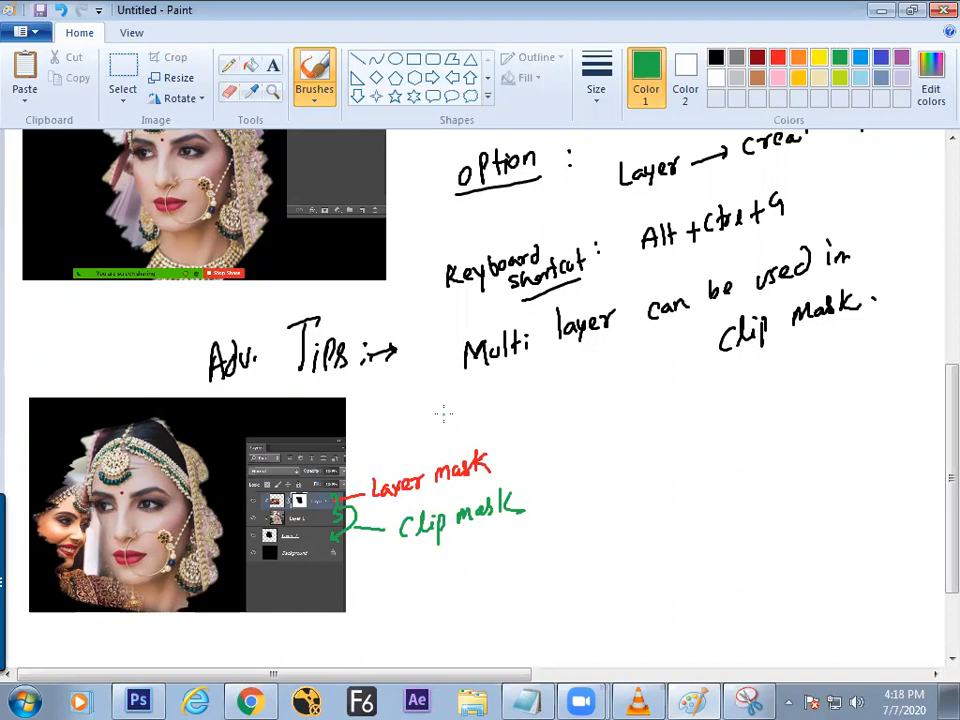
key(alt+Tab)
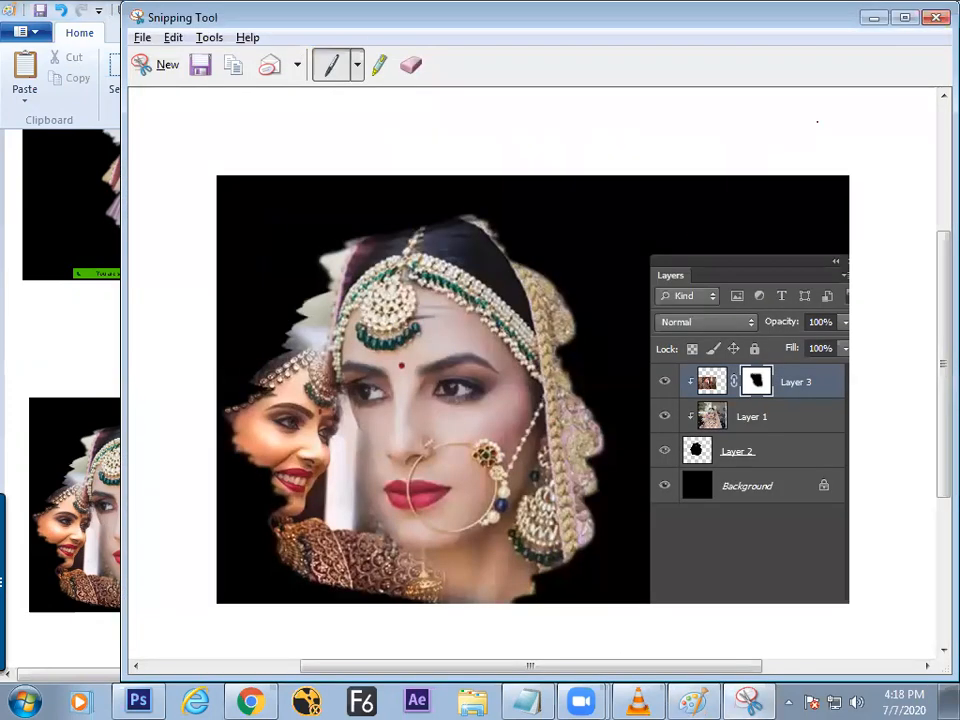
click(873, 17)
click(140, 700)
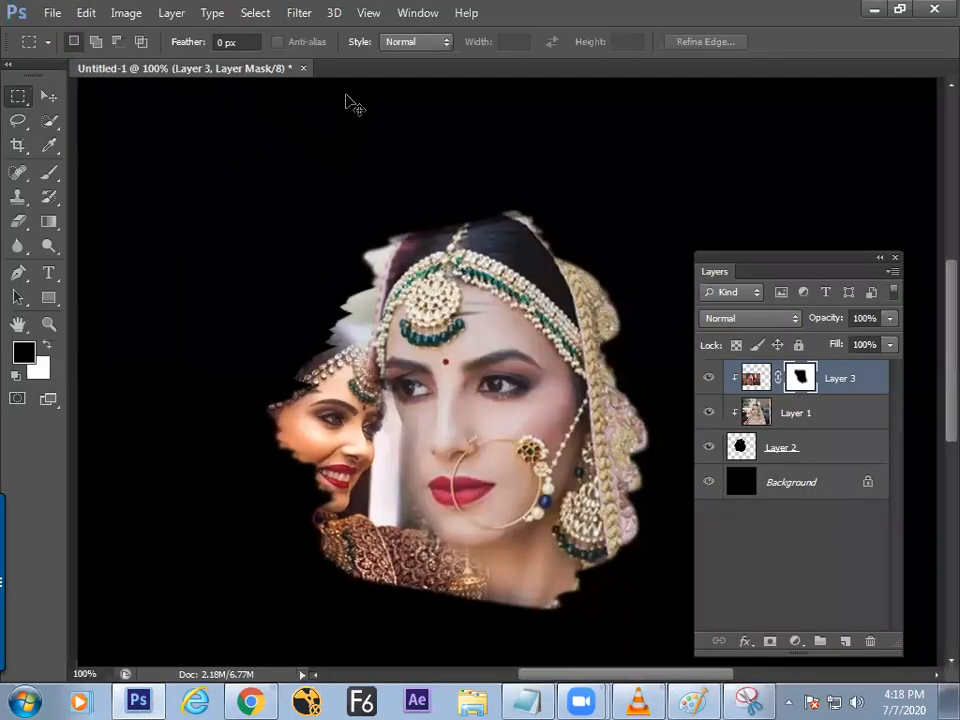
key(ctrl+n)
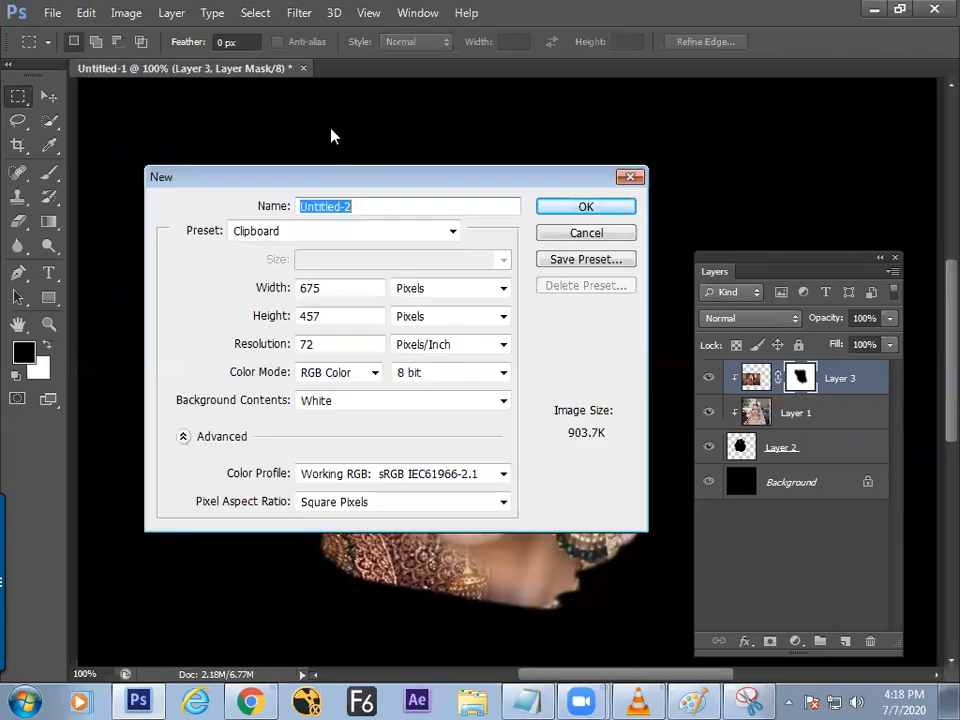
click(334, 232)
click(324, 266)
key(Return)
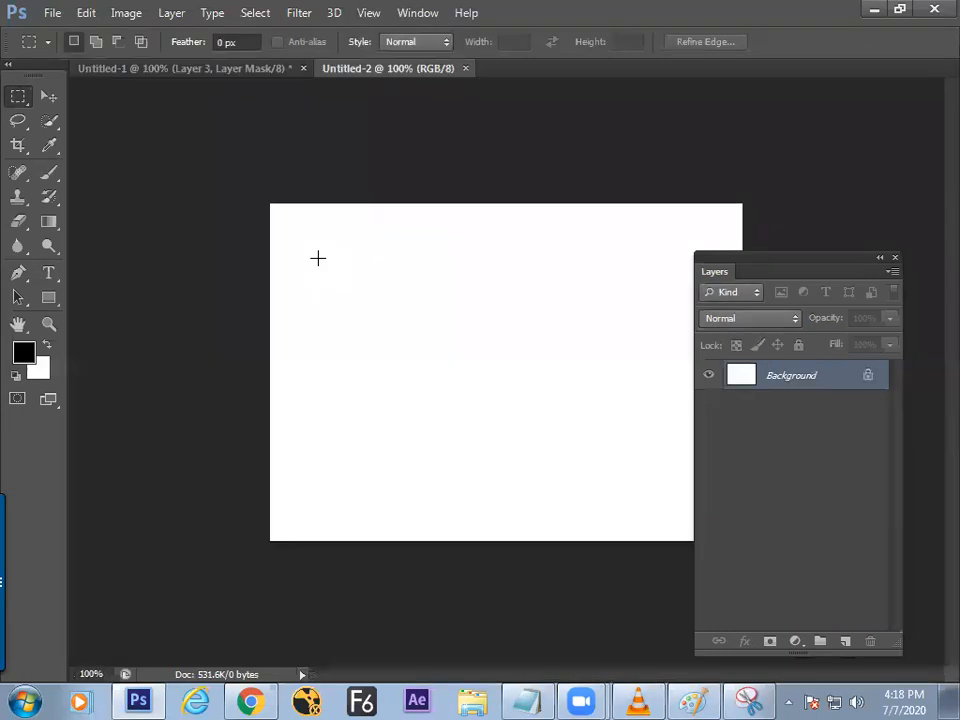
key(ctrl+v)
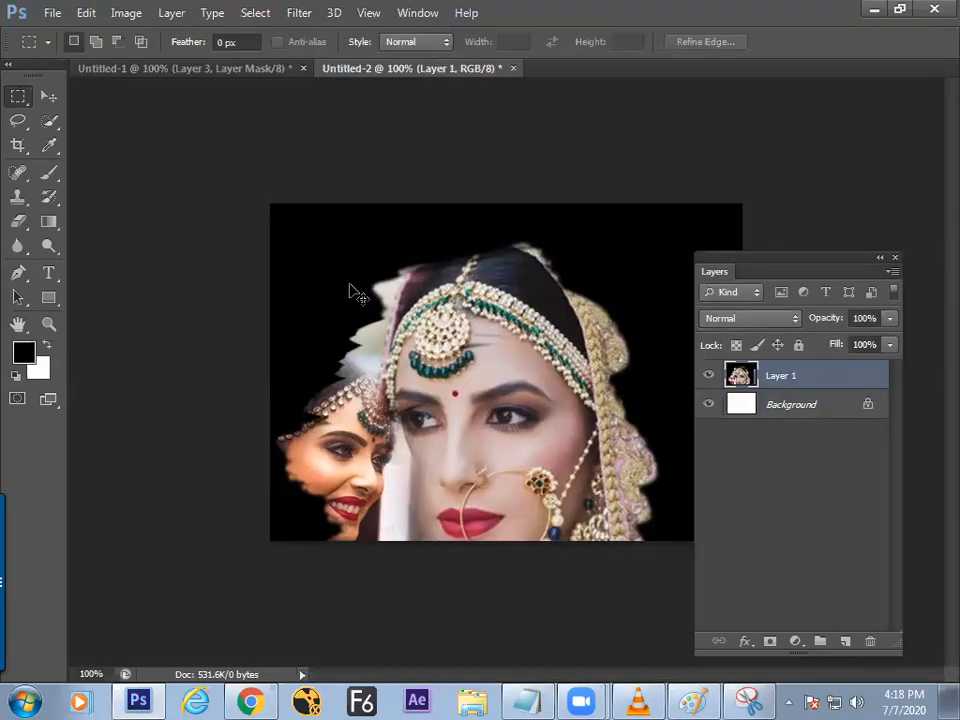
key(ctrl+w)
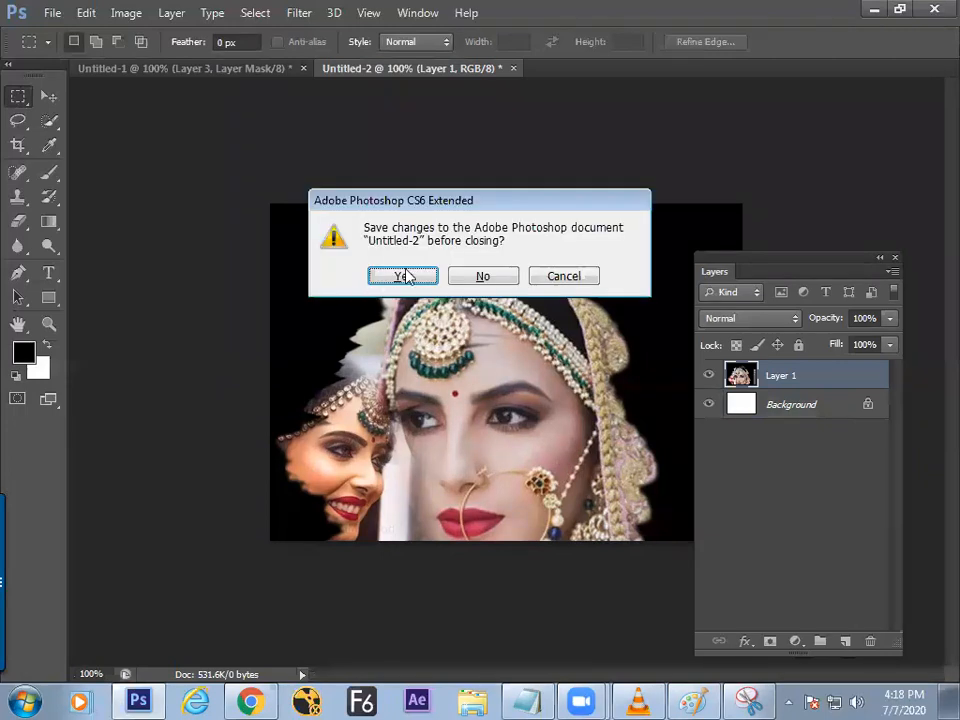
click(482, 277)
- Switch to Chrome and copy the Shaadidukaan image of the smiling bride in the pink veil from the results
key(alt+Tab)
key(alt+Tab)
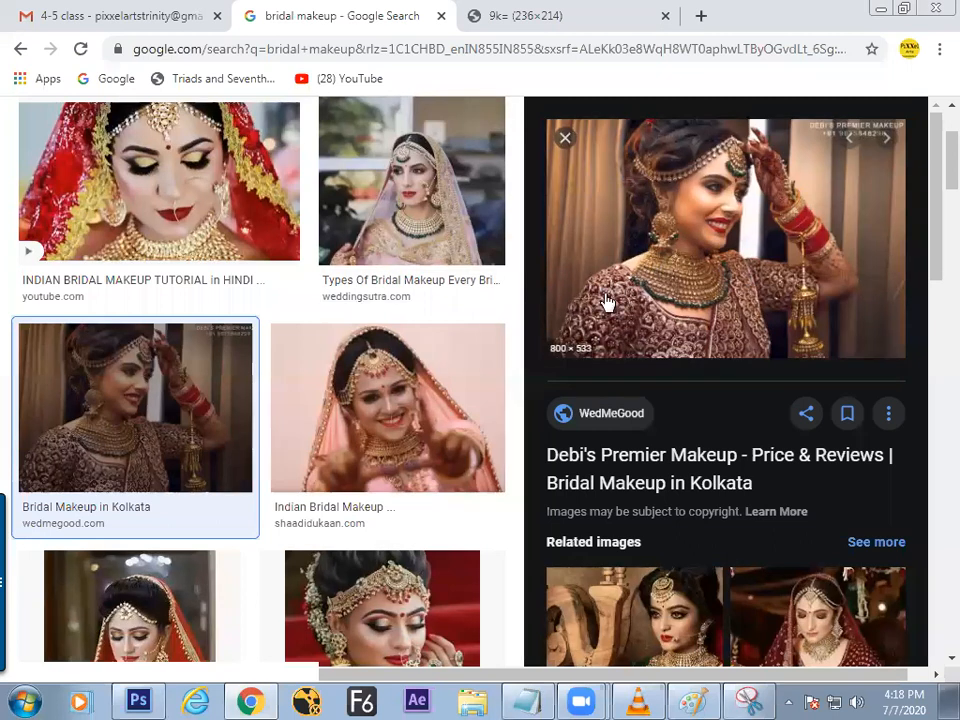
click(450, 356)
right_click(732, 240)
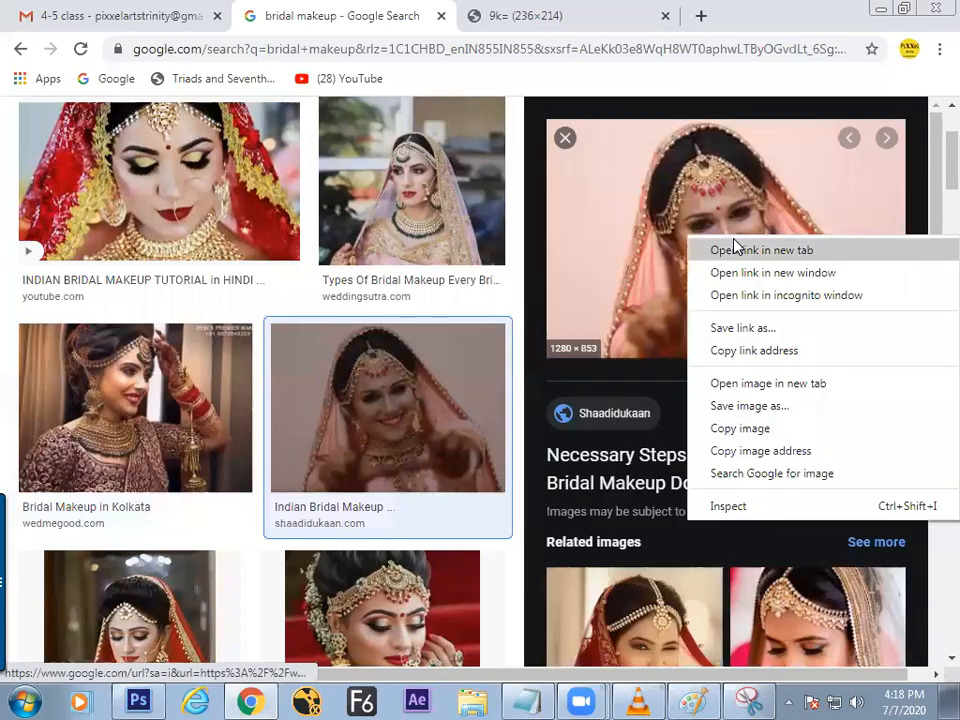
click(740, 430)
- Switch to Photoshop, create a new document with the clipboard's dimensions, and paste the bride image
key(alt+Tab)
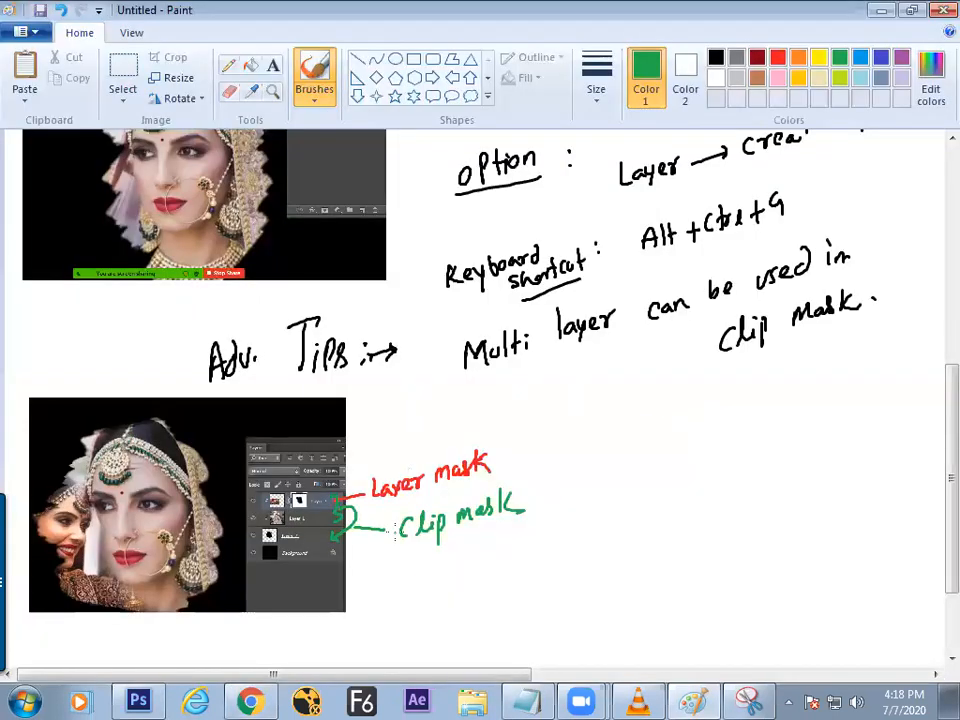
key(alt+Tab)
key(Tab)
key(Tab)
key(ctrl+n)
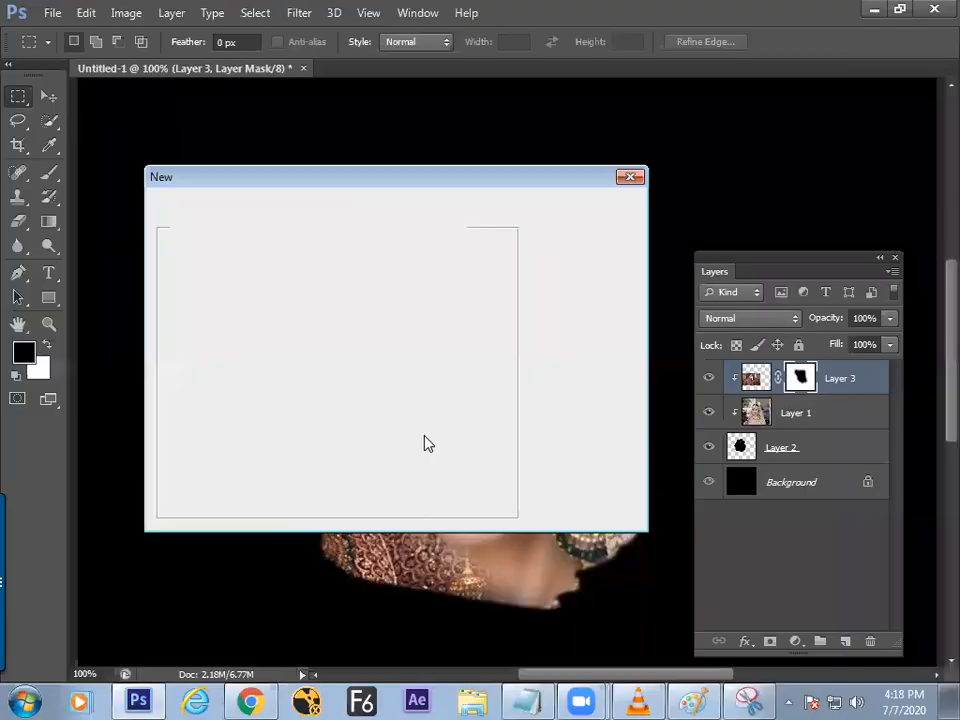
key(Return)
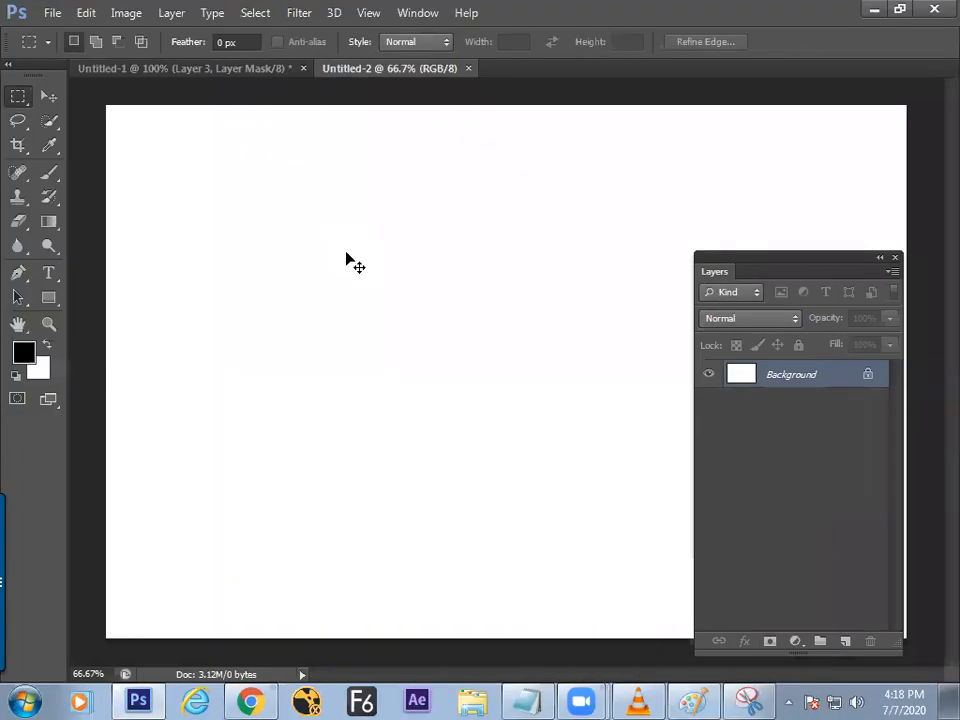
key(ctrl+v)
- Add a new empty layer above the pasted bride image
click(822, 402)
click(790, 374)
click(845, 641)
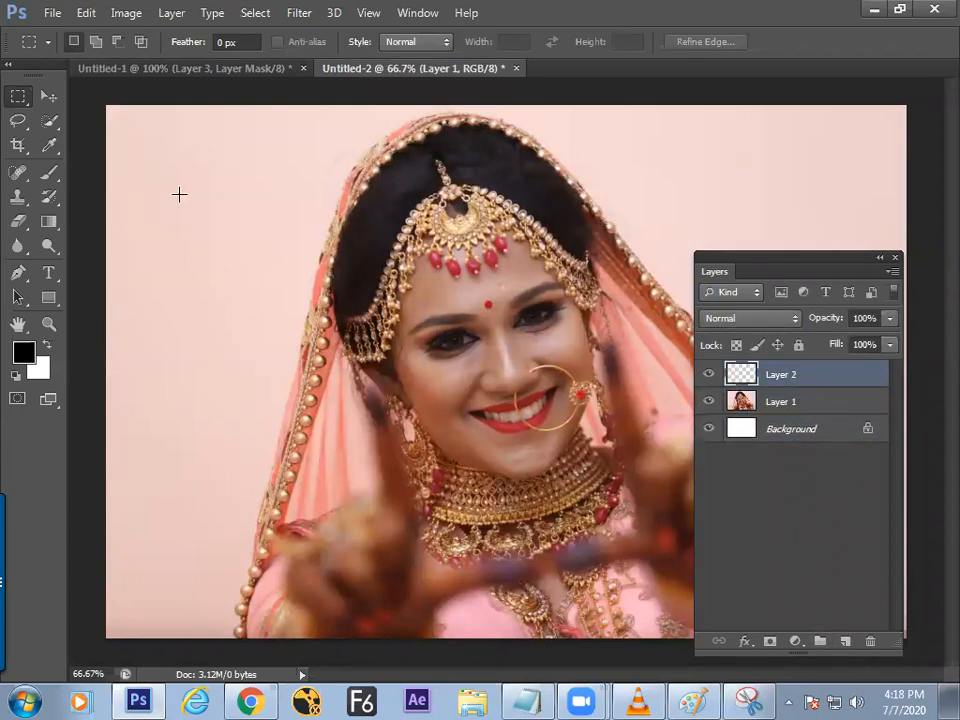
- Set up the Brush tool with a soft 700 px tip for painting on Layer 2
click(49, 172)
key(bracketright)
key(bracketright)
key(bracketright)
key(bracketright)
key(bracketright)
key(bracketright)
key(bracketright)
key(bracketright)
right_click(502, 436)
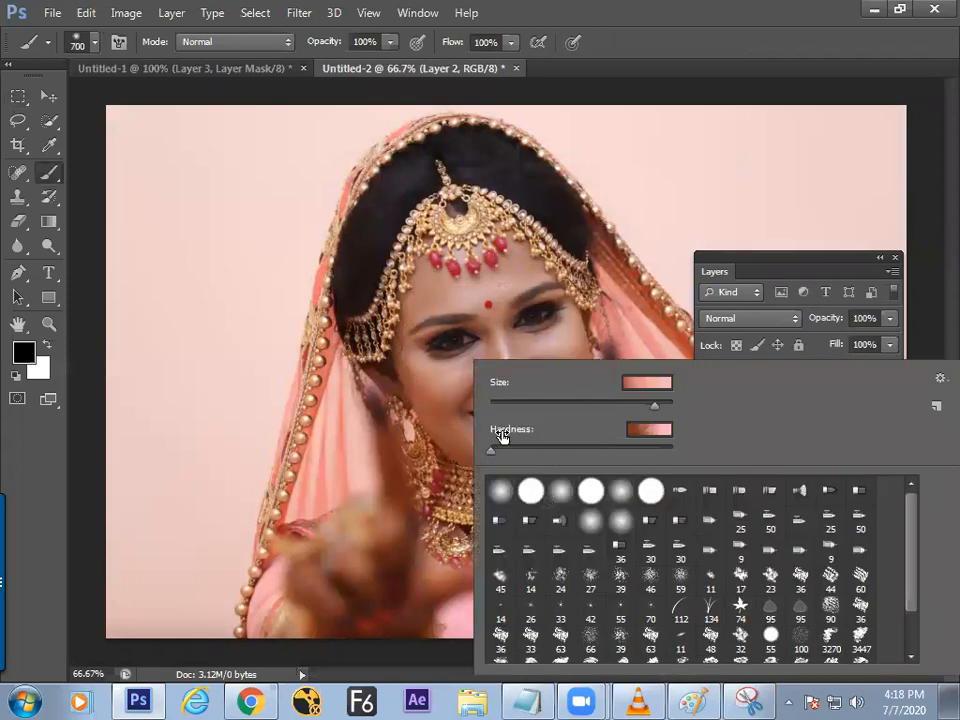
click(491, 350)
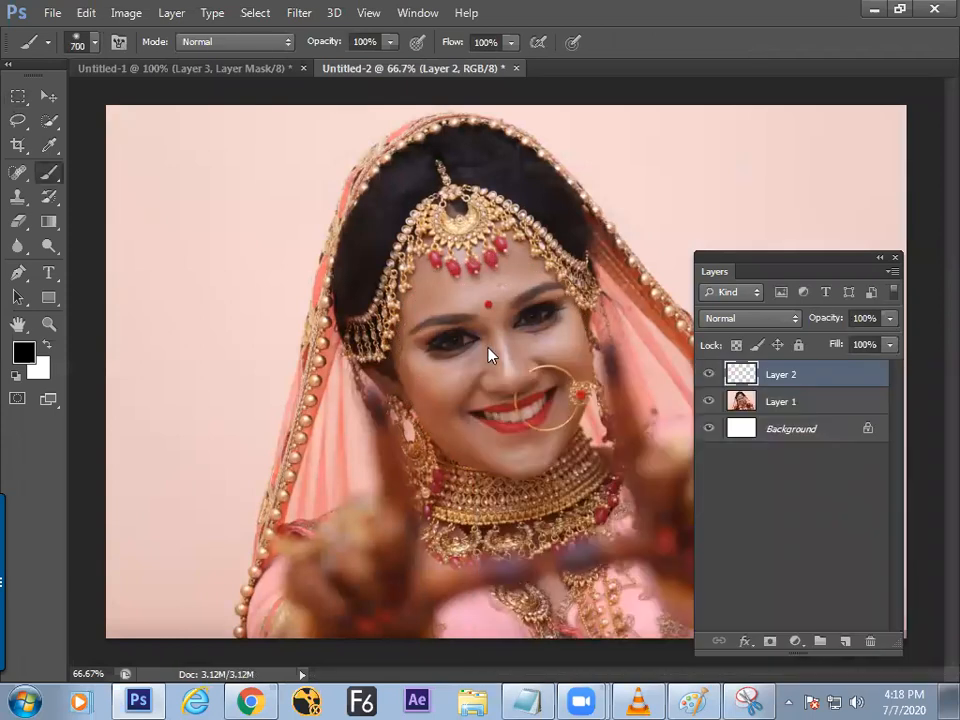
- Paint soft black dabs over the bride's face on Layer 2
click(491, 362)
click(495, 360)
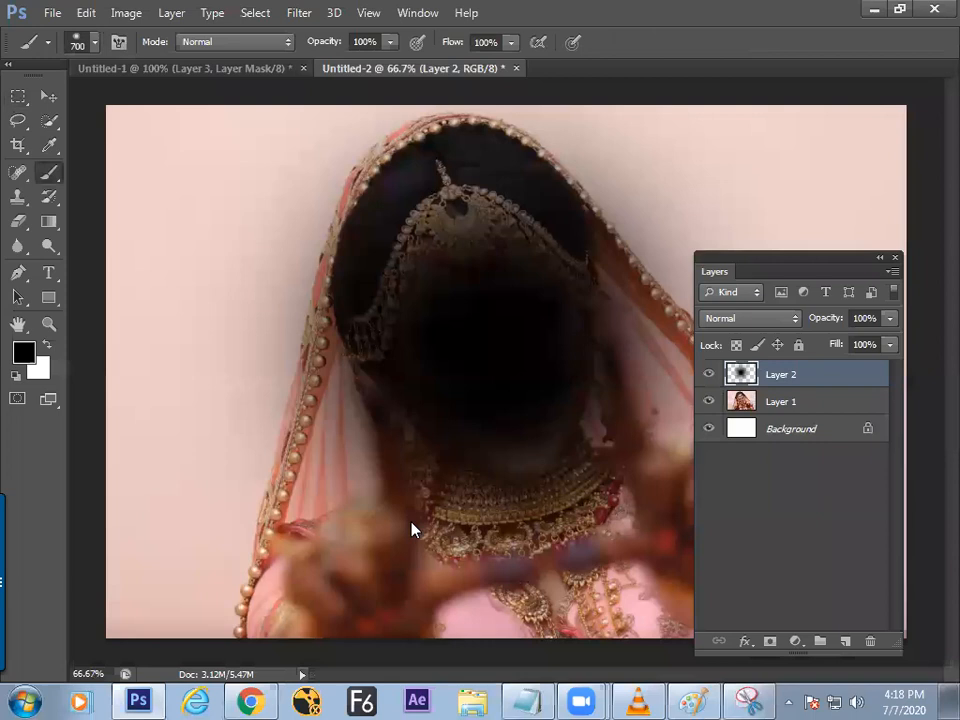
click(490, 375)
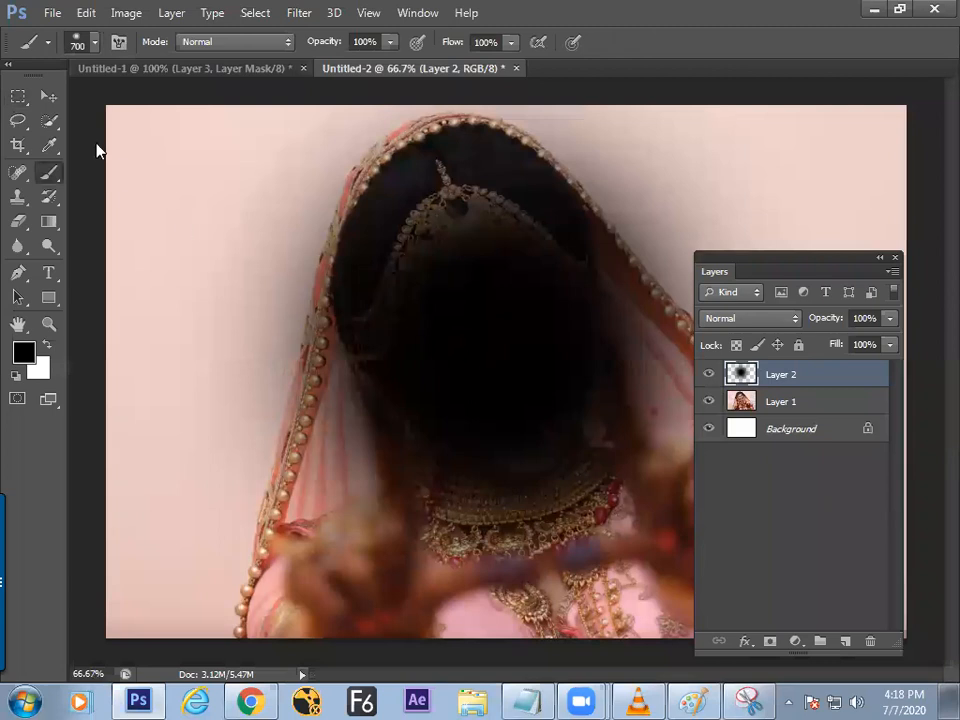
- Move Layer 2 below Layer 1 in the layer stack and select Layer 1
click(48, 97)
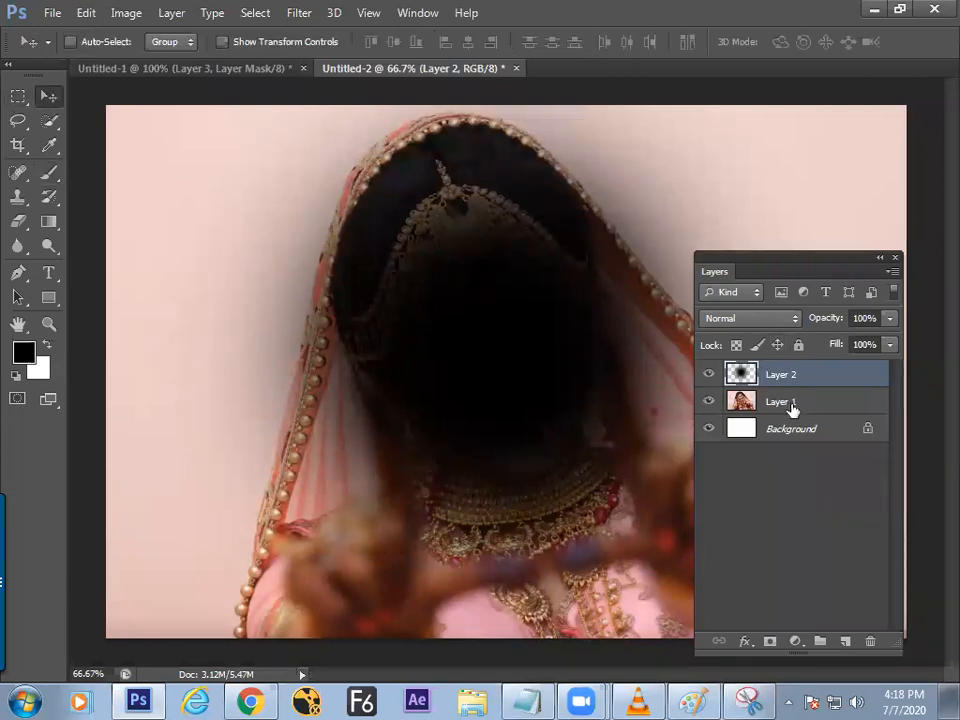
drag(792, 382, 799, 414)
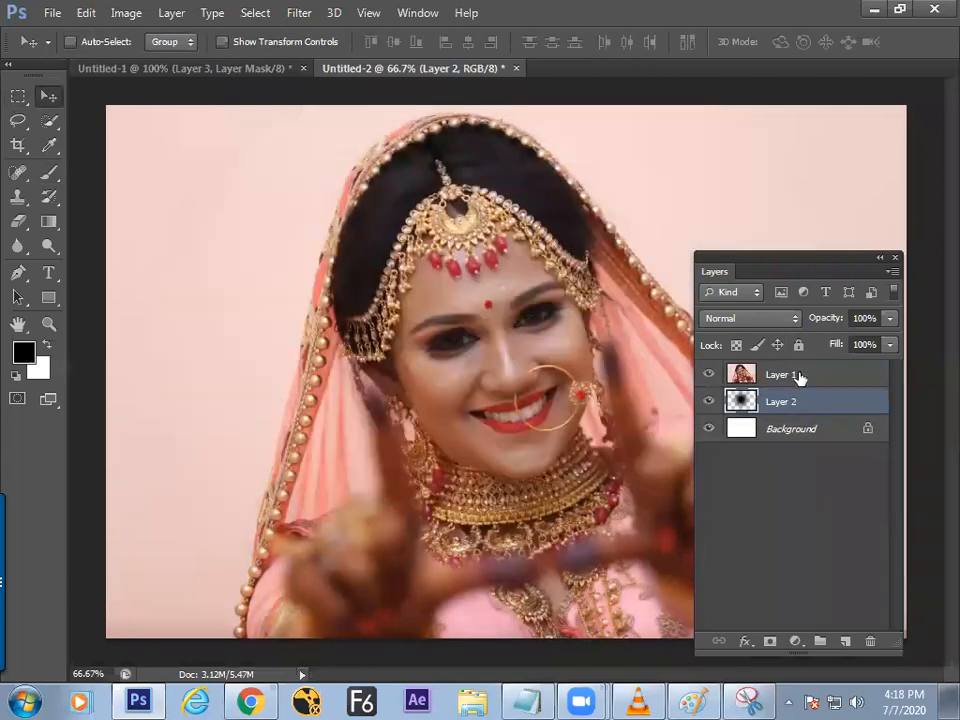
click(797, 375)
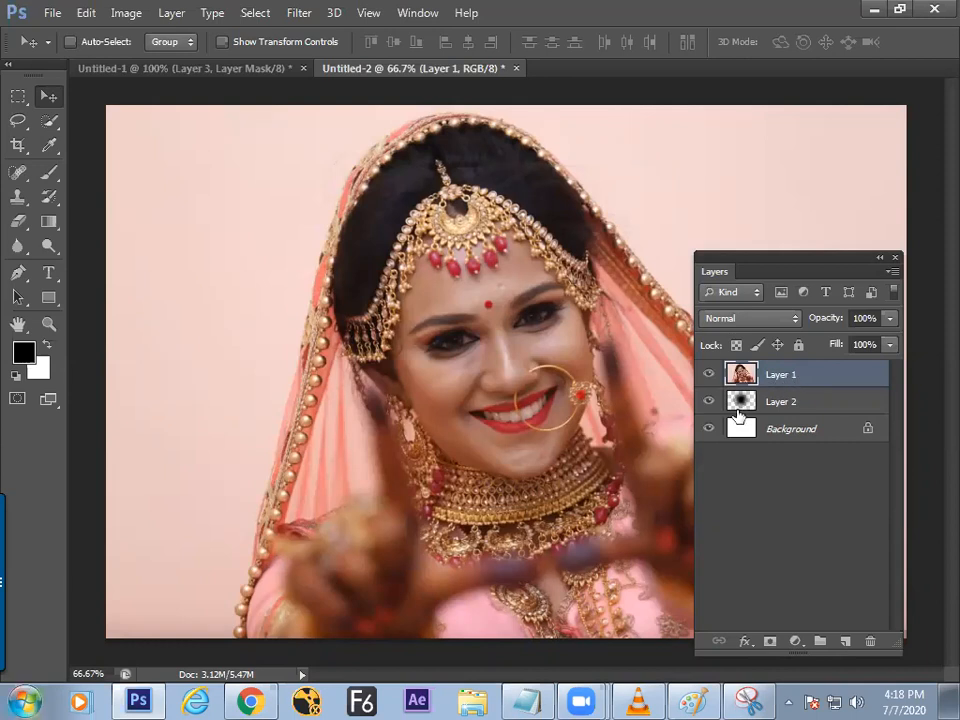
- Show the On-Screen Keyboard while clipping Layer 1 to Layer 2, minimize it, and select the Background layer
key(super)
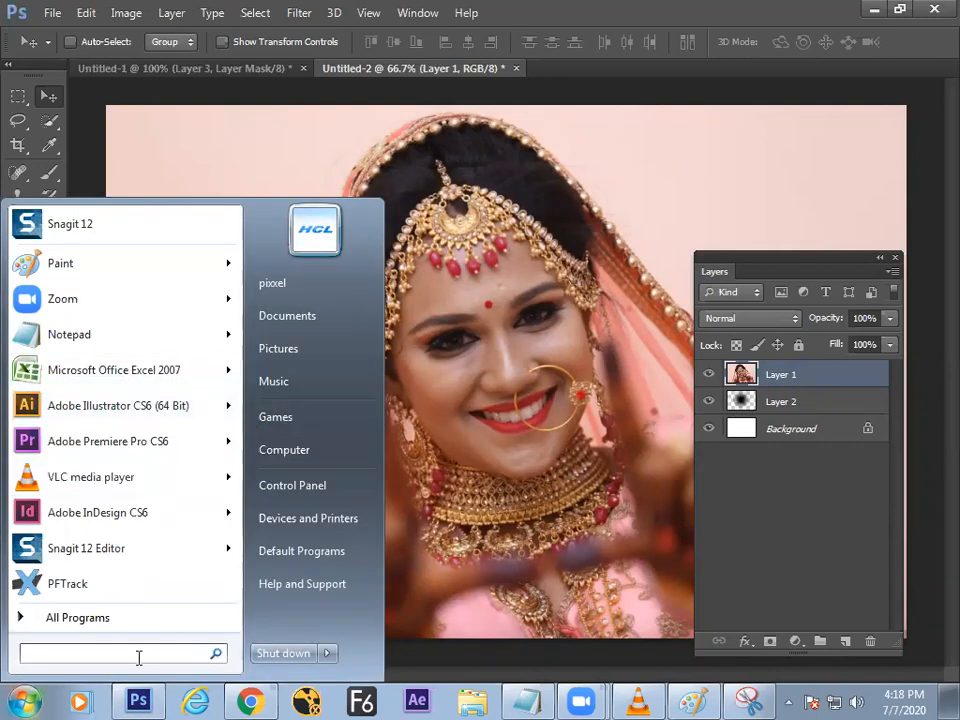
click(144, 541)
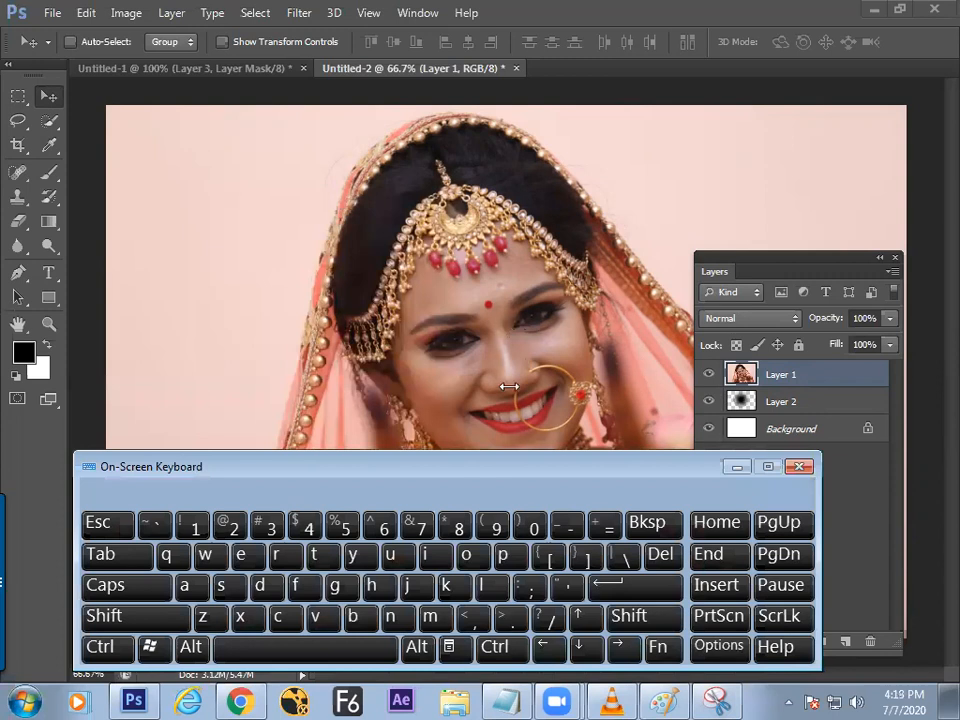
key(ctrl+alt)
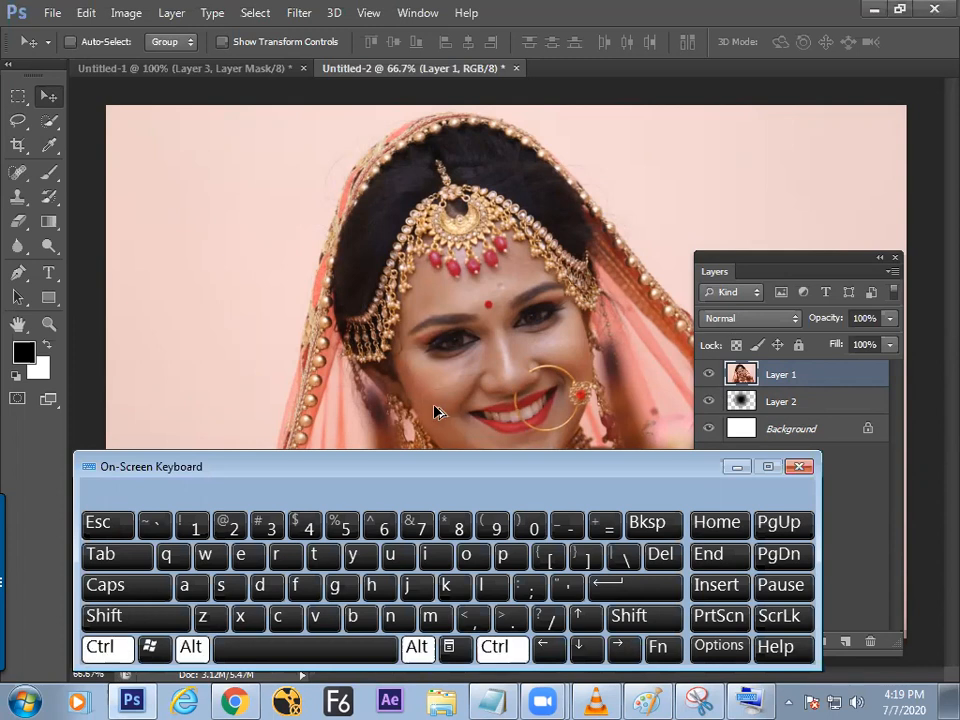
key(ctrl+alt+g)
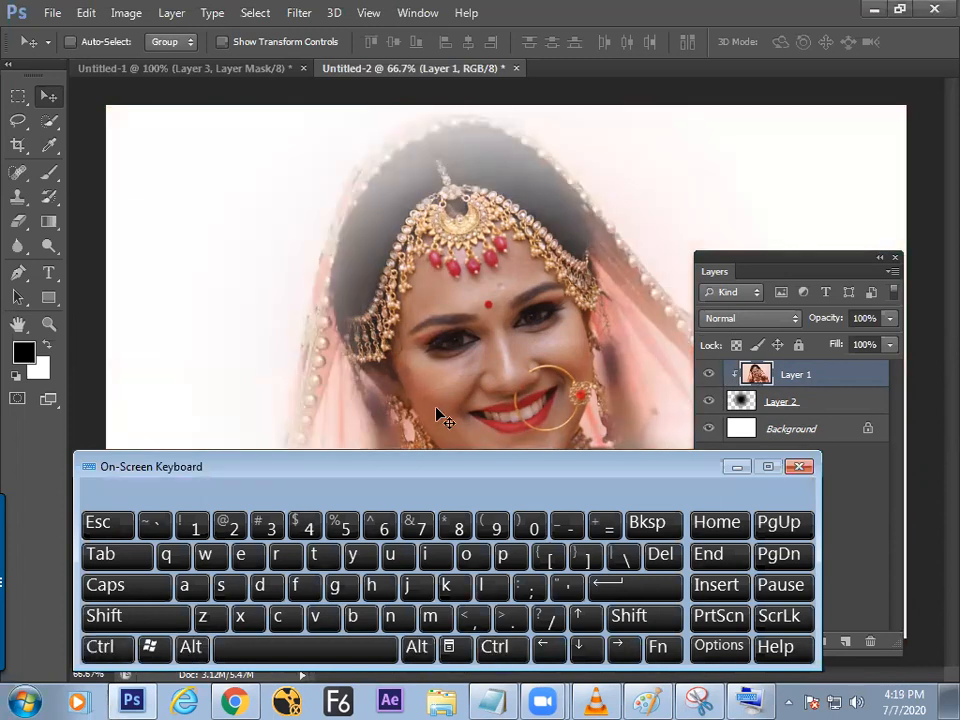
click(733, 469)
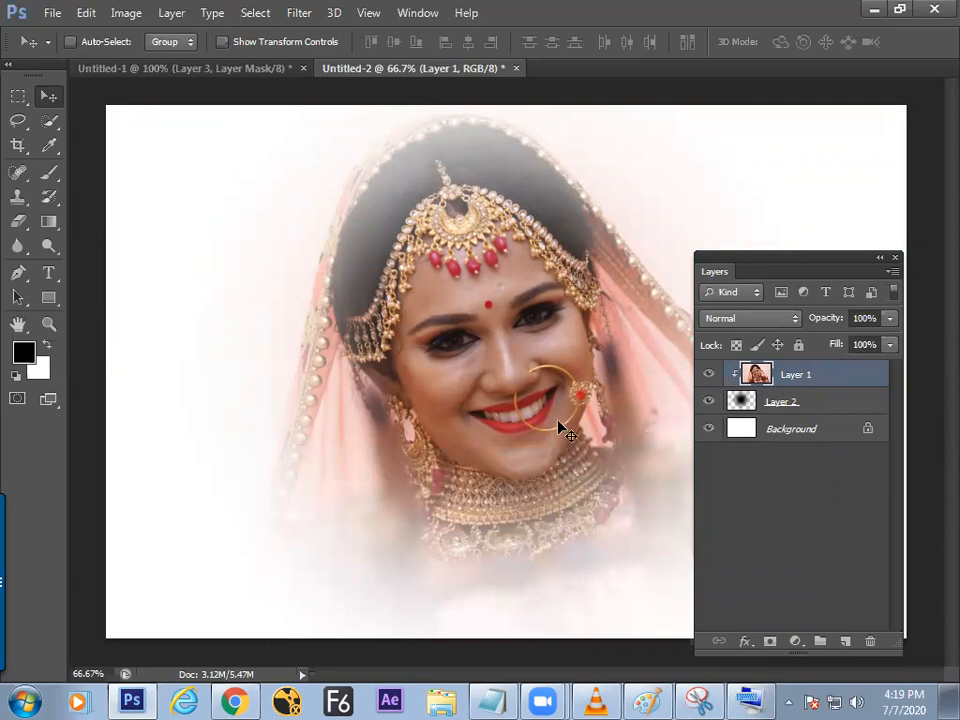
click(790, 436)
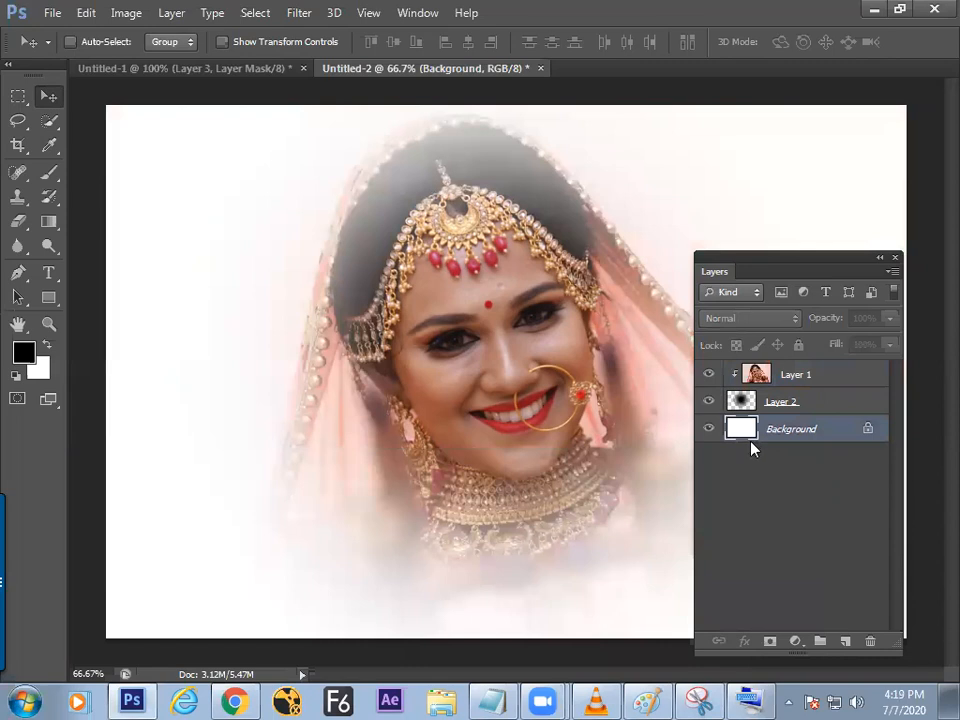
key(ctrl+o)
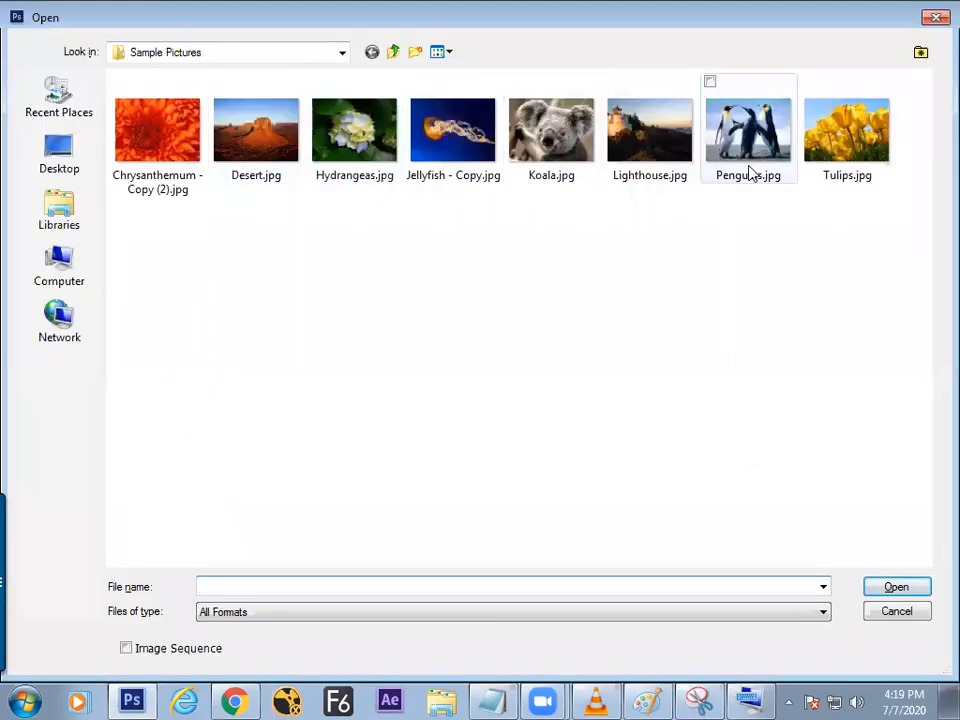
double_click(266, 186)
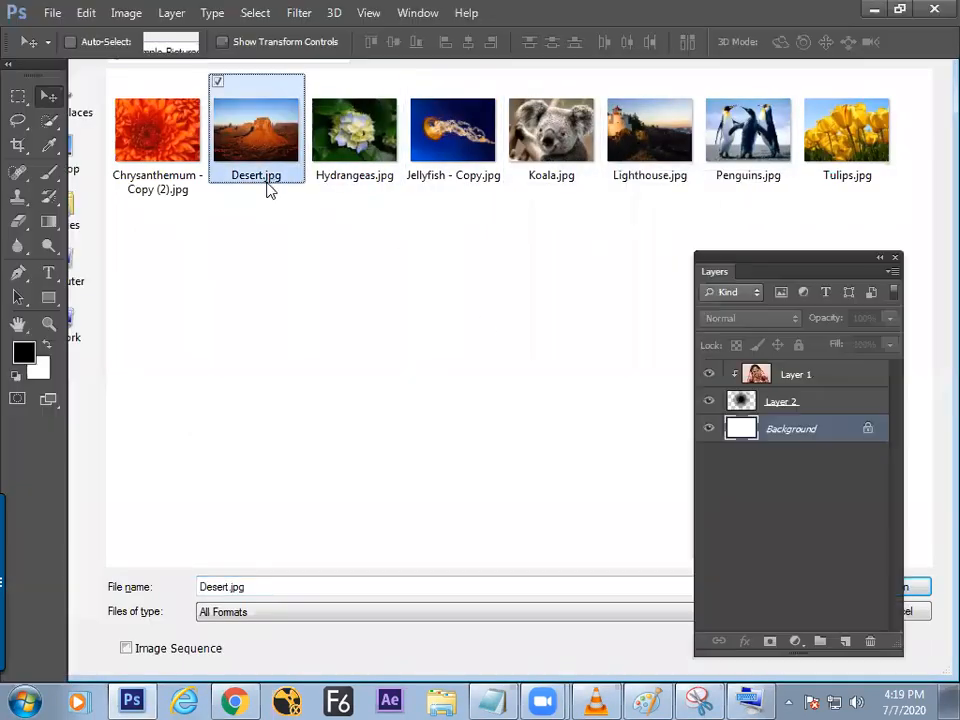
click(714, 68)
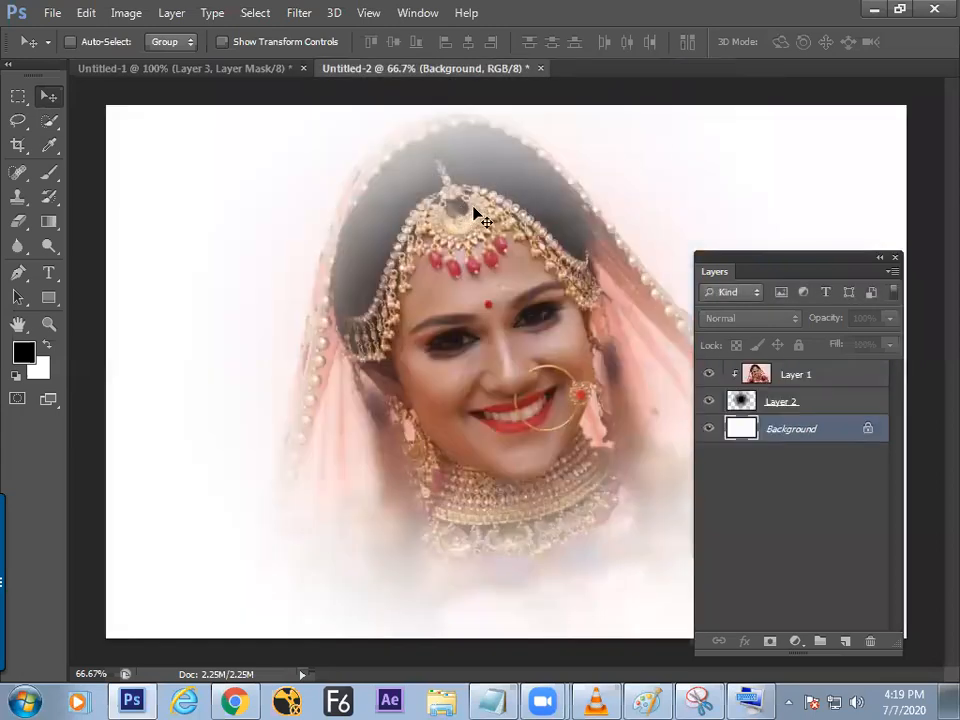
- Copy the whole Tulips.jpg picture, close that file, and paste it above the Background layer of Untitled-2
key(ctrl+o)
key(Escape)
key(ctrl+a)
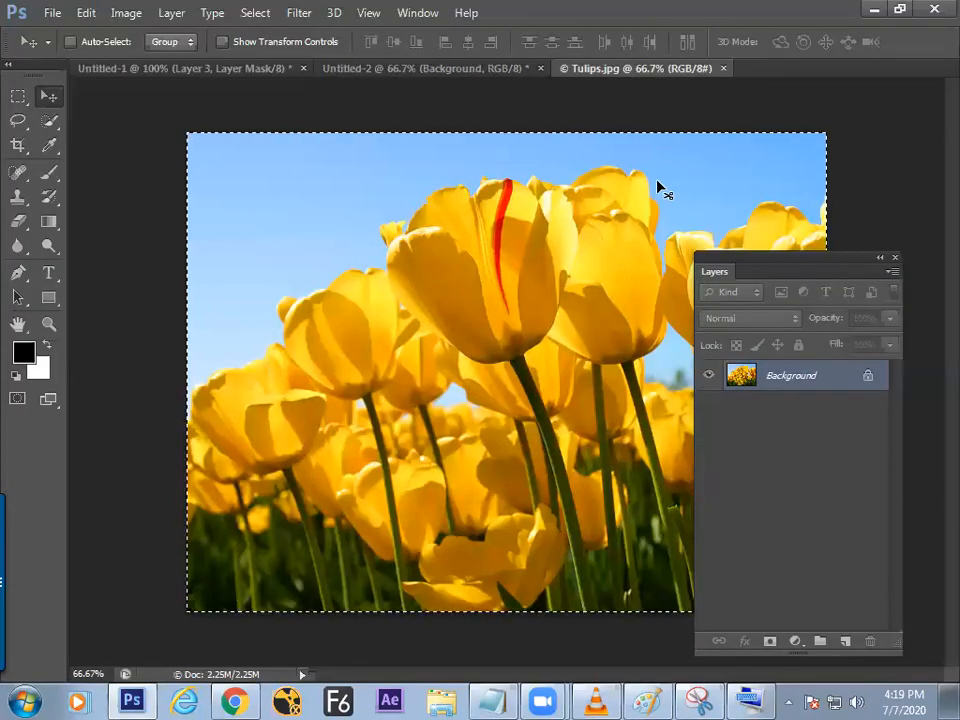
key(ctrl+w)
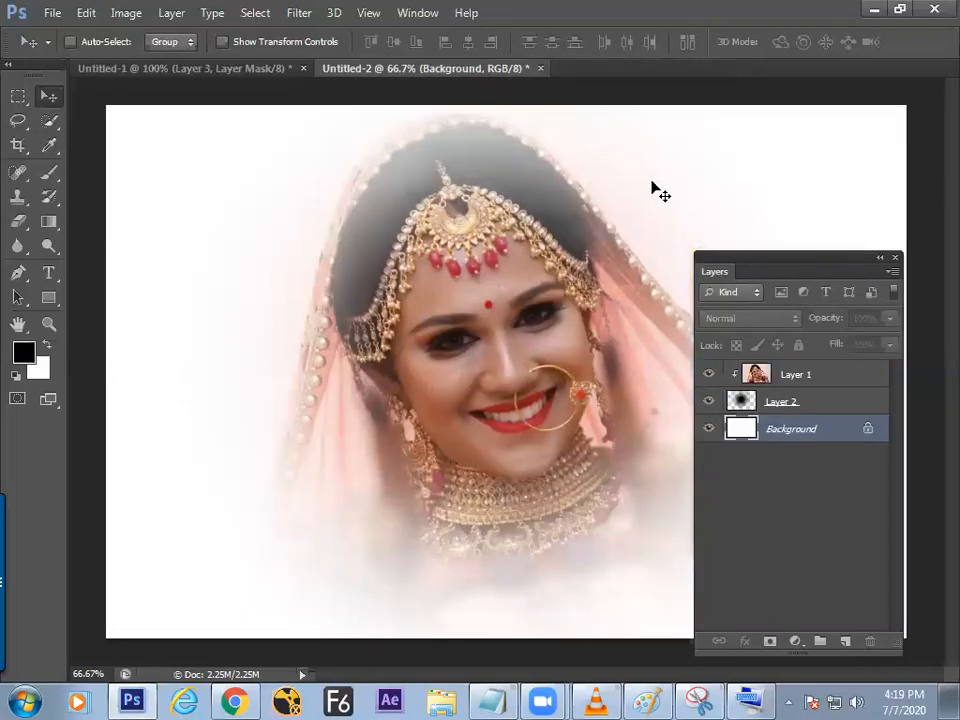
key(ctrl+v)
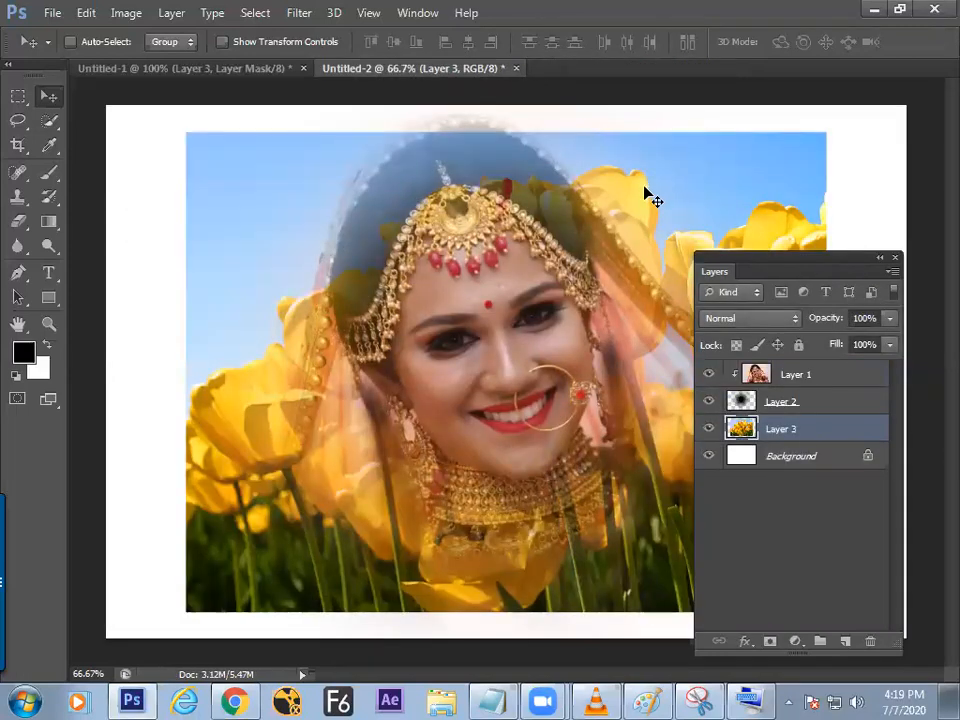
- Enlarge the pasted tulips picture with Free Transform to cover the whole canvas
key(ctrl+t)
drag(826, 135, 930, 131)
key(Return)
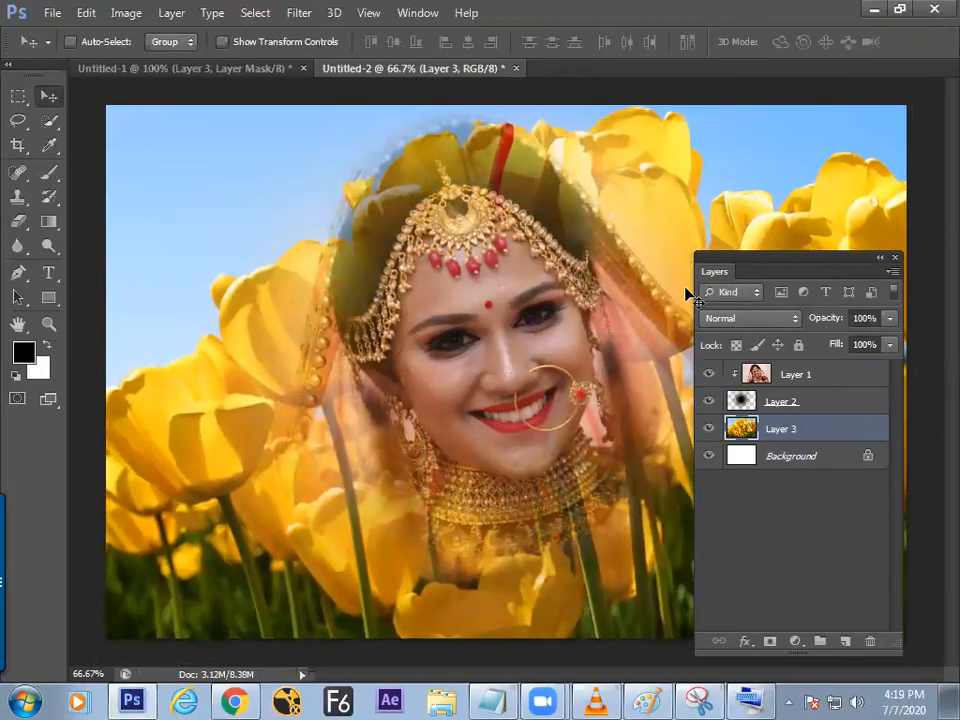
- Examine how the bride blends into the tulips in full-screen view at different zoom levels
key(Tab)
key(f)
key(f)
key(ctrl+plus)
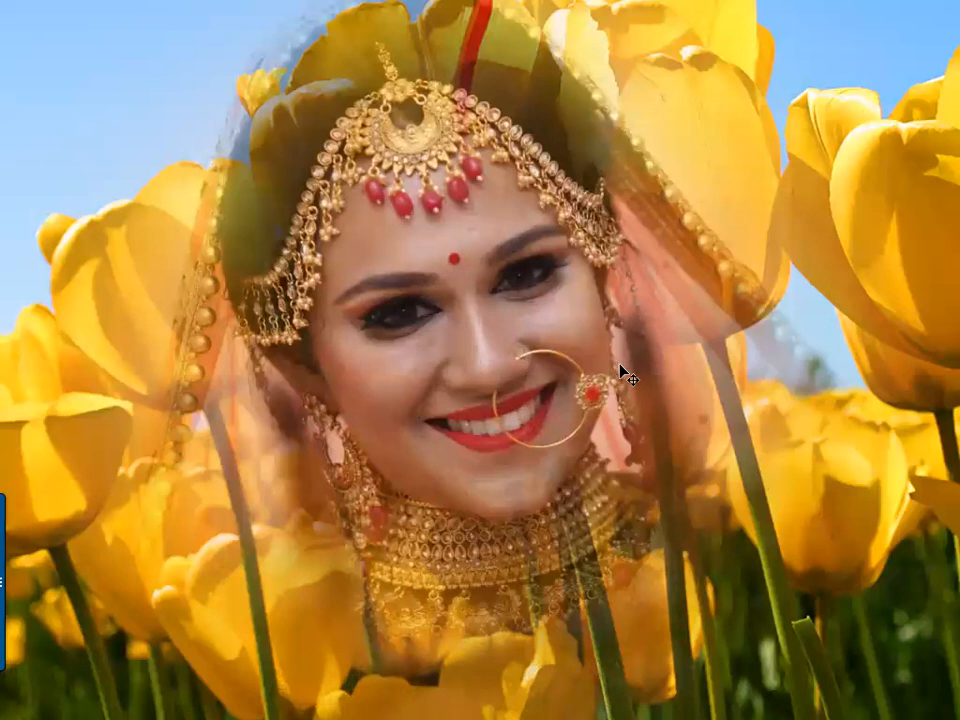
key(ctrl+minus)
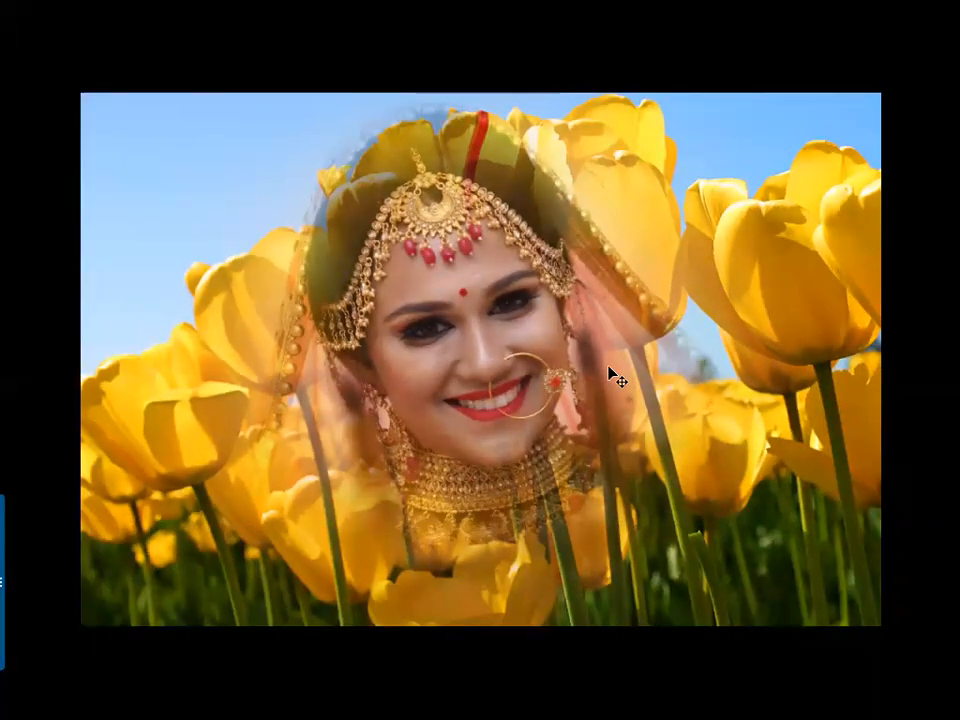
key(ctrl+plus)
key(ctrl+plus)
key(ctrl+minus)
key(f)
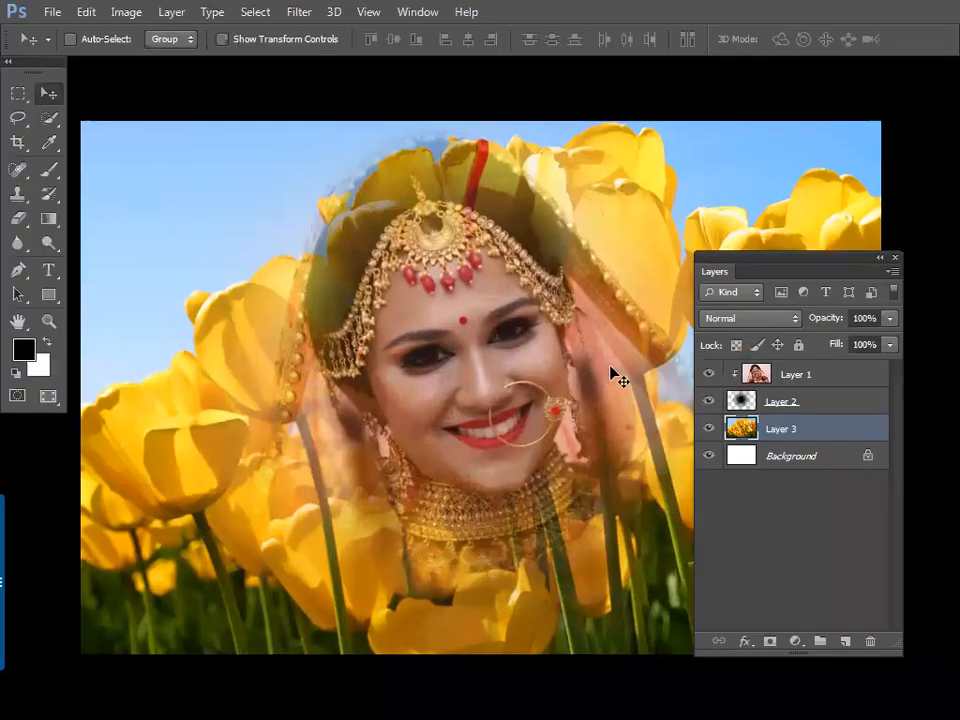
- Hide the tulips on Layer 3 and fill the Background layer with black
click(709, 428)
click(740, 455)
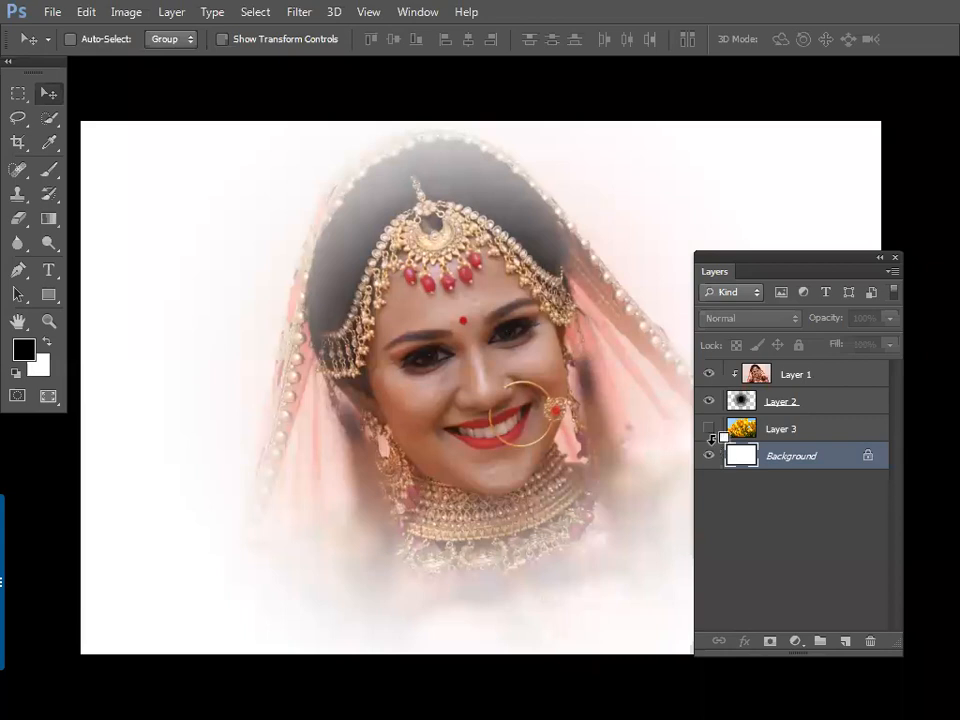
key(alt+BackSpace)
- Examine the bride's soft fade into the black background in full-screen and standard views
key(f)
key(f)
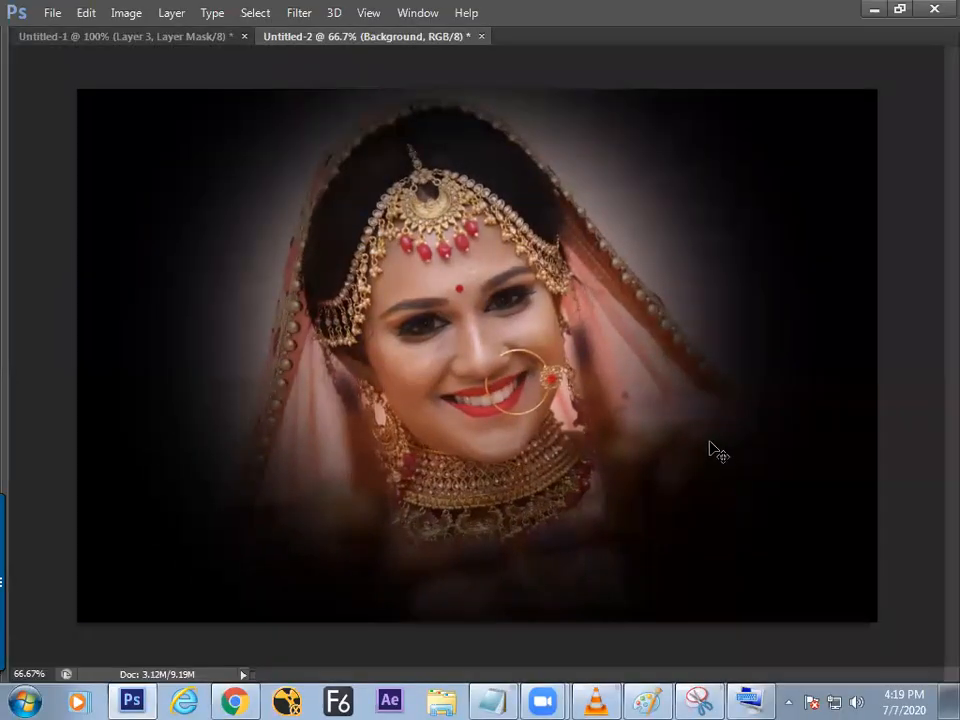
key(f)
key(f)
key(ctrl+plus)
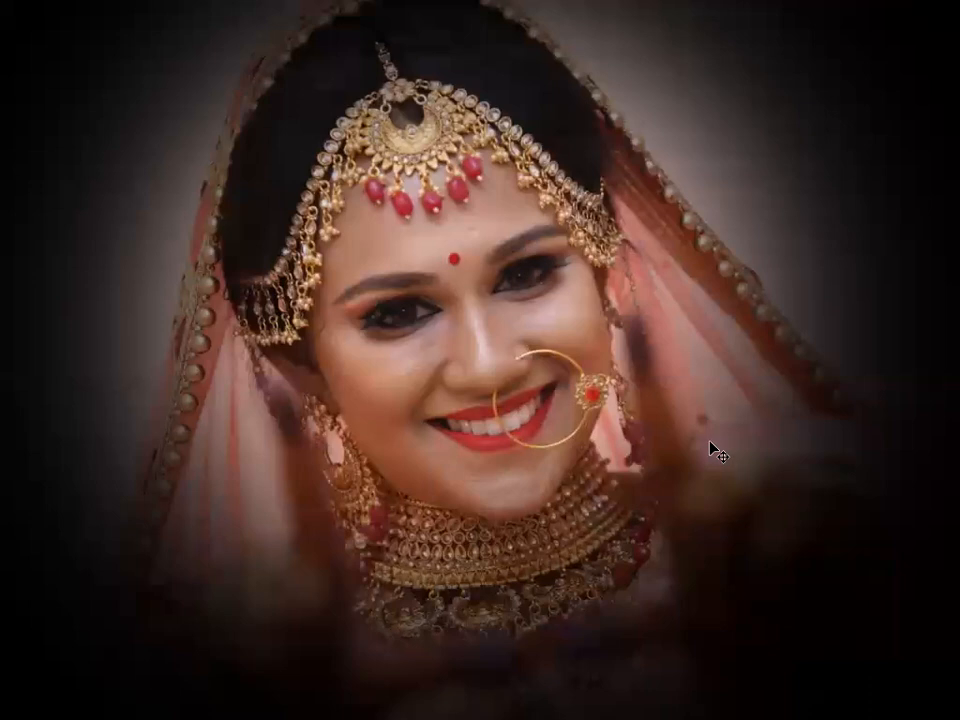
key(ctrl+minus)
key(f)
key(f)
key(f)
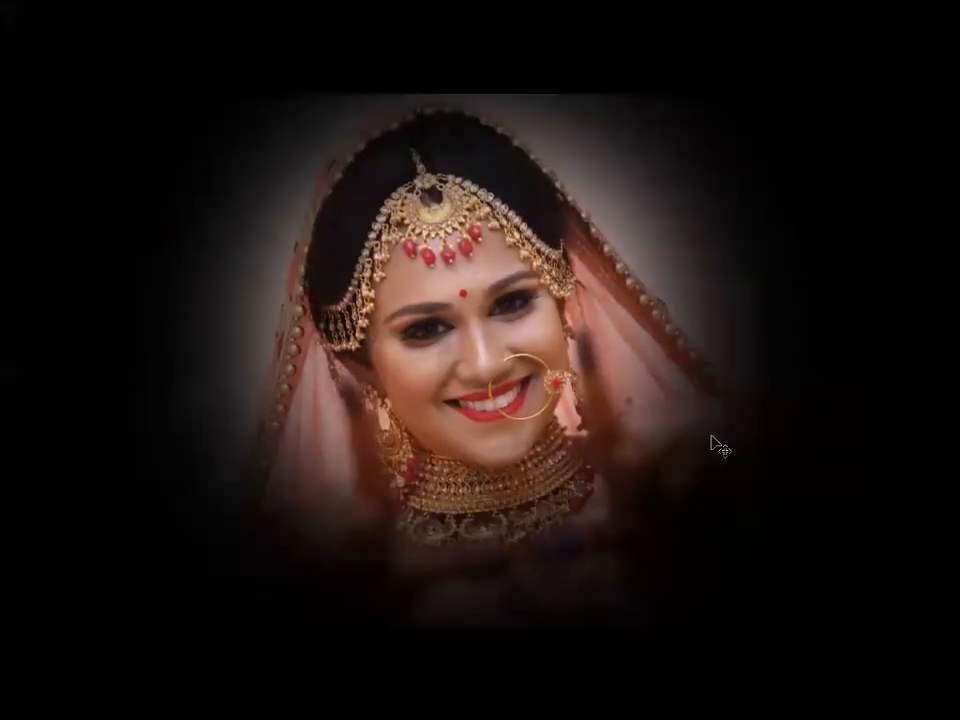
key(f)
key(Tab)
key(Tab)
click(708, 431)
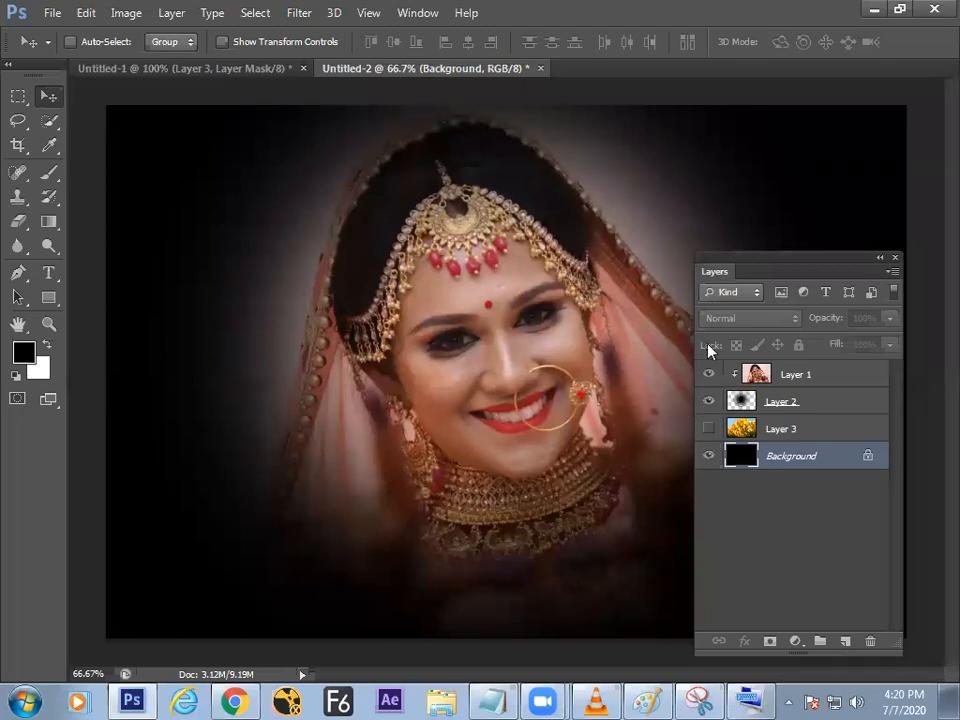
- Switch to Paint and review the handwritten mask notes from the beginning
click(648, 701)
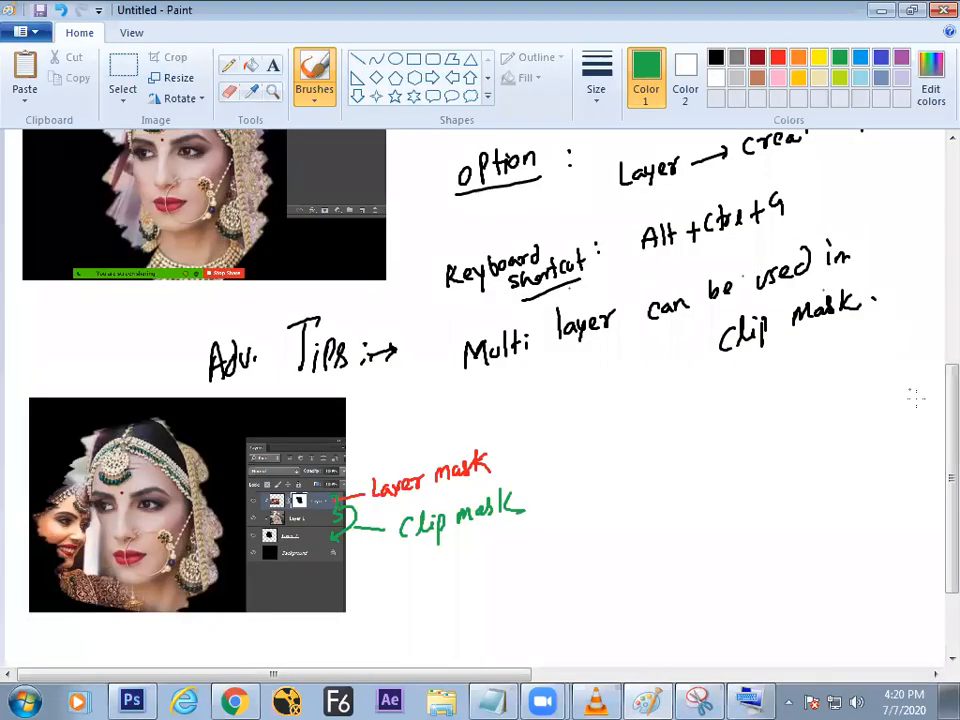
drag(948, 402, 945, 178)
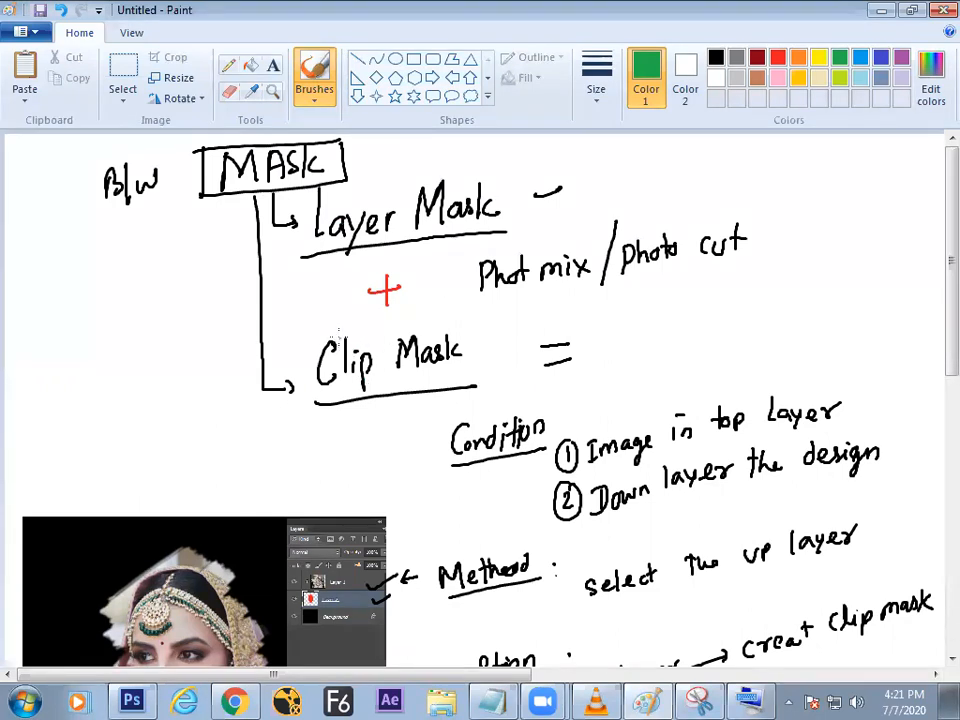
- Switch to Chrome and close the tab showing the standalone 236×214 bride image
click(233, 700)
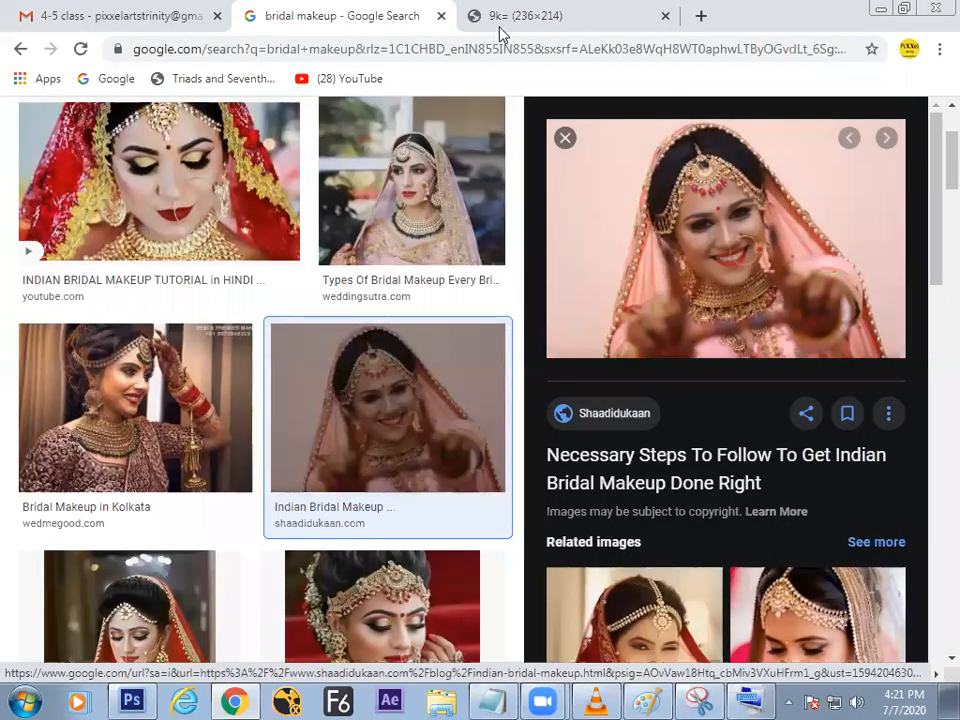
click(535, 22)
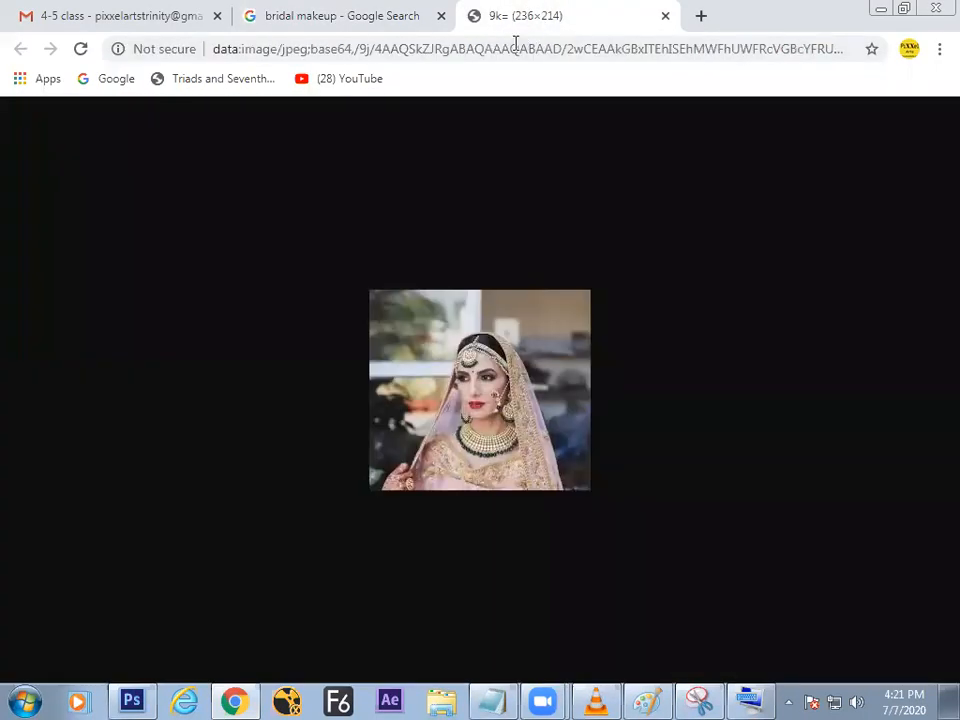
click(665, 16)
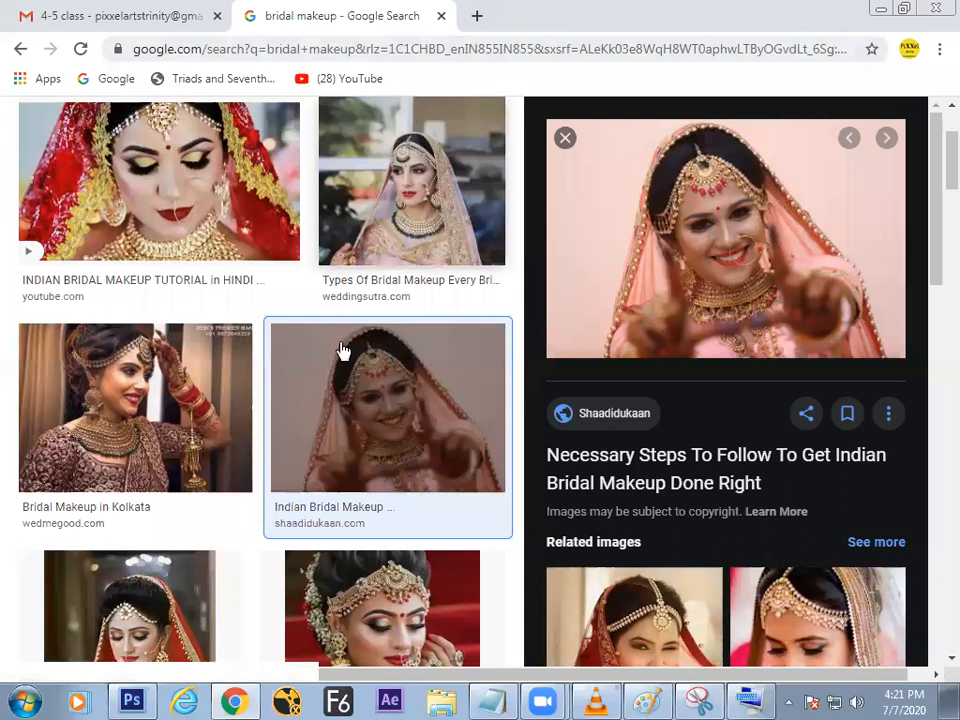
- Switch to Photoshop and create a new document with the Default Photoshop Size preset, 7 × 5 inches at 72 pixels/inch
click(140, 700)
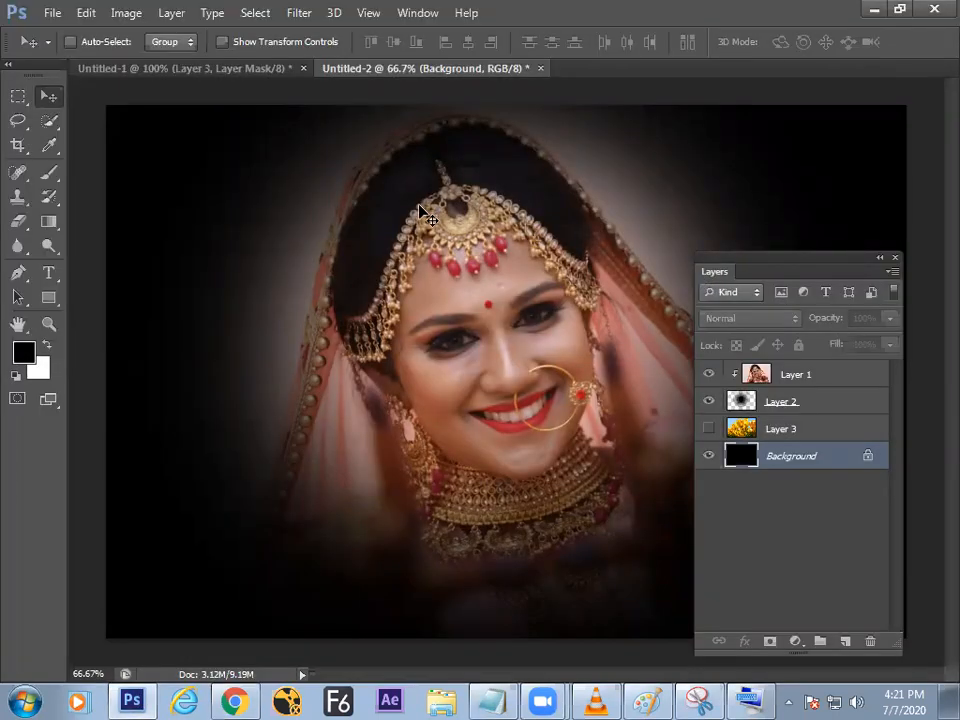
key(ctrl+n)
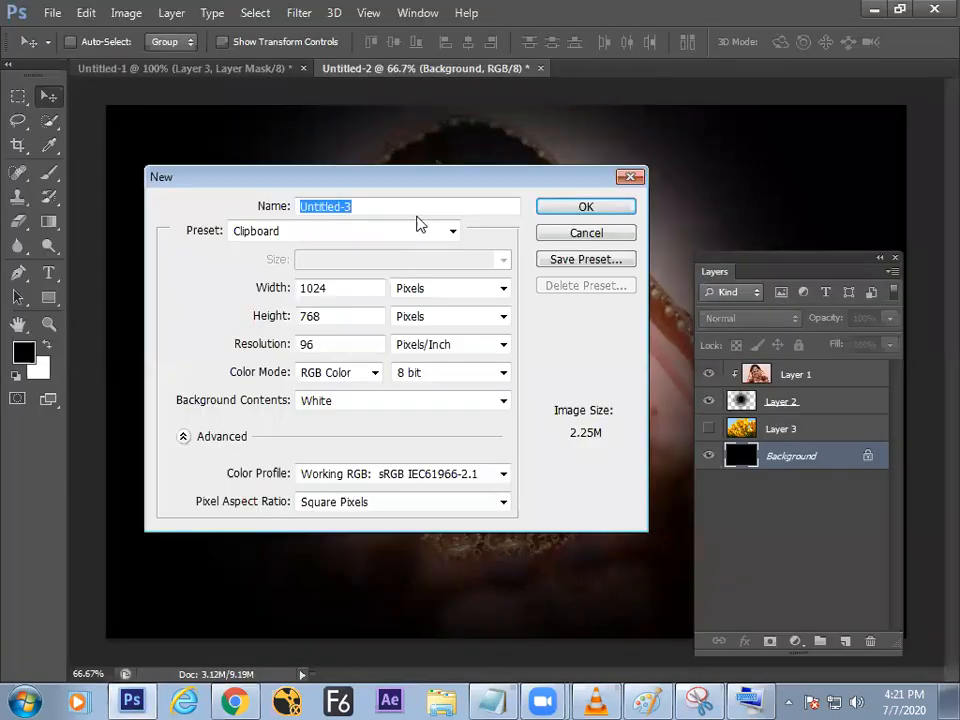
click(456, 231)
click(425, 266)
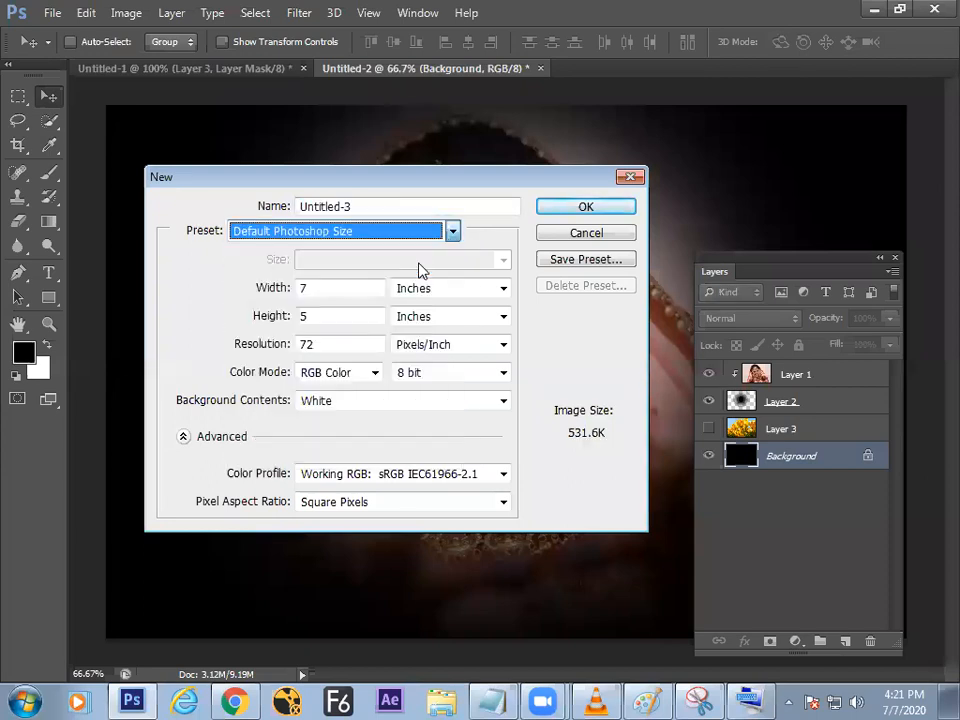
key(Return)
key(ctrl+plus)
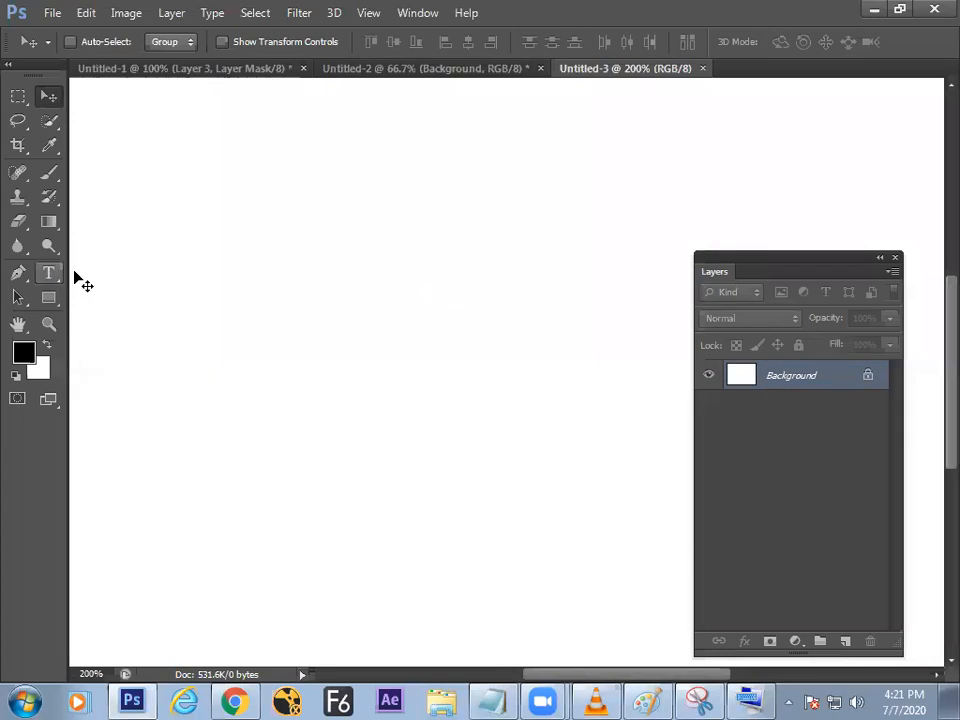
- Float the new document in its own window, shrink the window and show the canvas at 66.7% zoom
drag(615, 70, 589, 125)
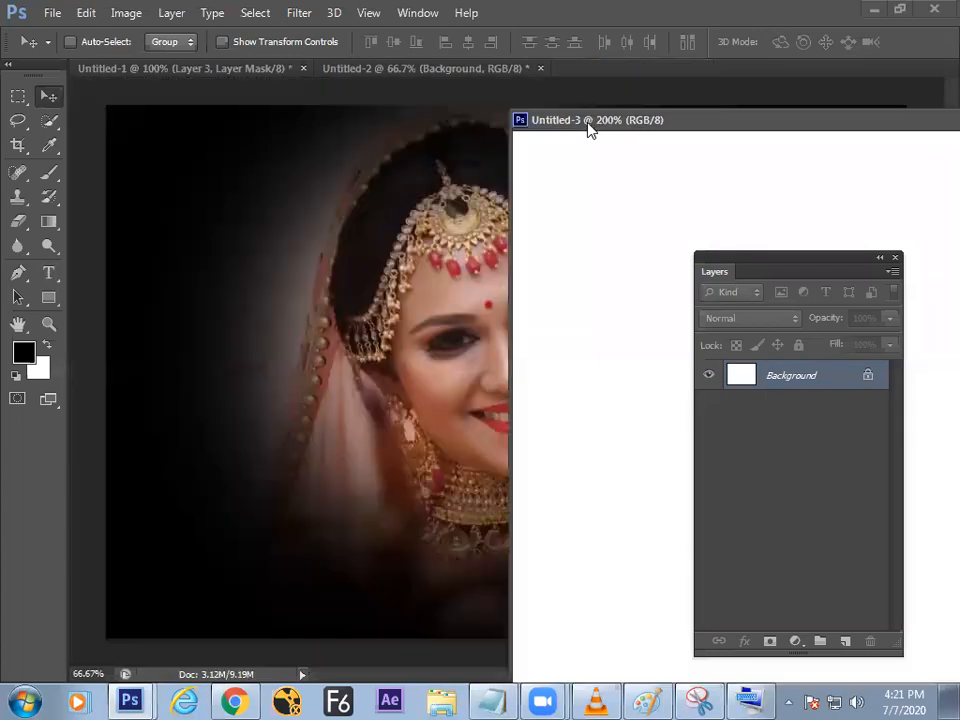
drag(440, 156, 332, 152)
key(ctrl+minus)
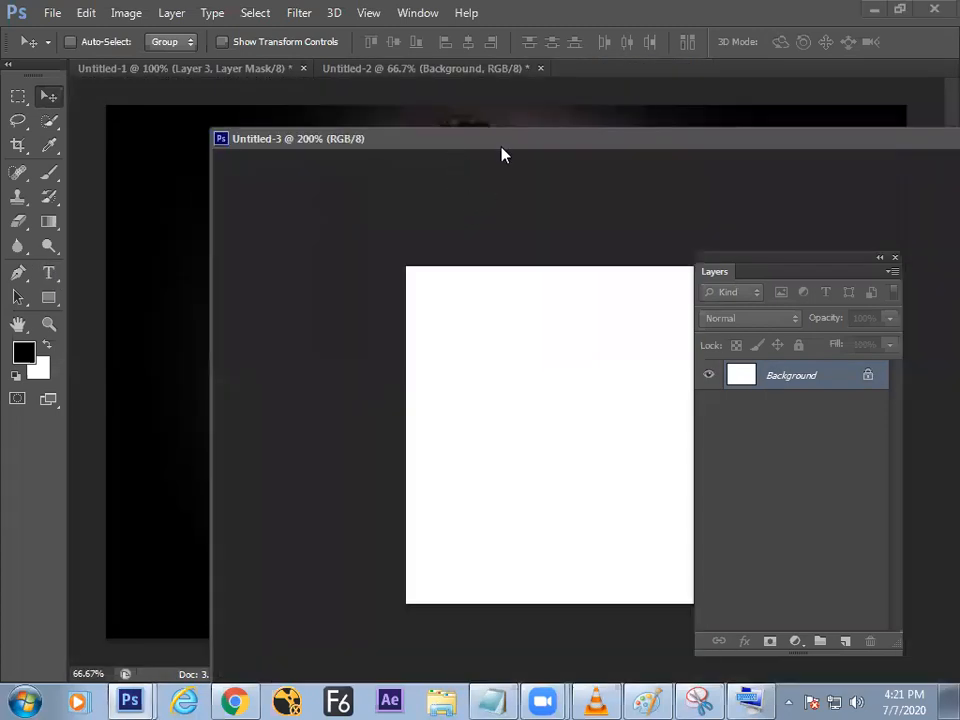
drag(505, 143, 431, 131)
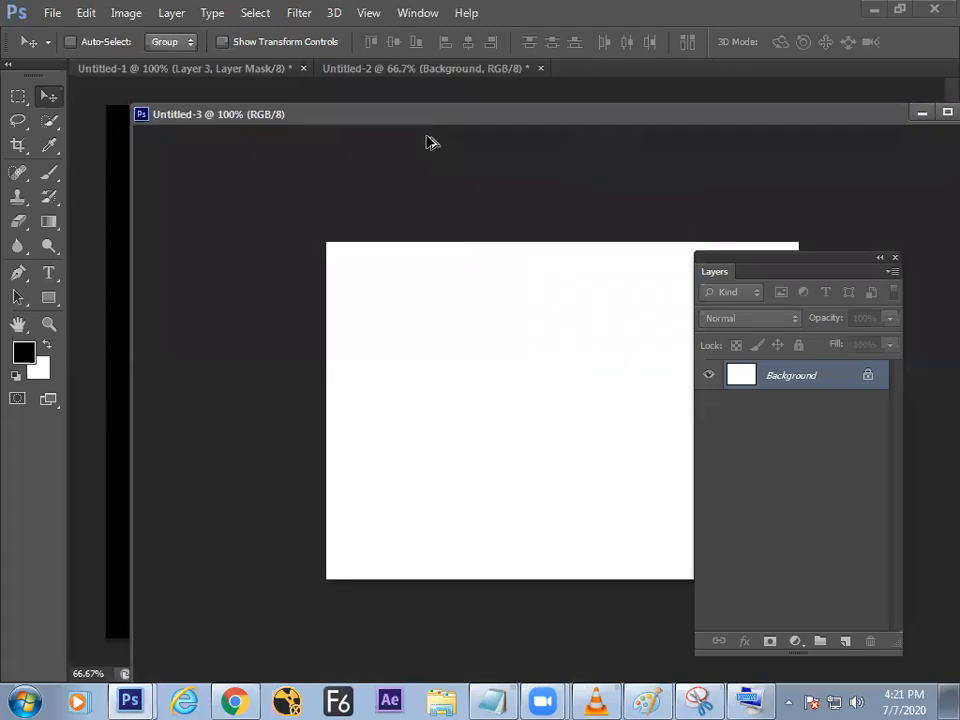
key(ctrl+minus)
drag(456, 358, 606, 440)
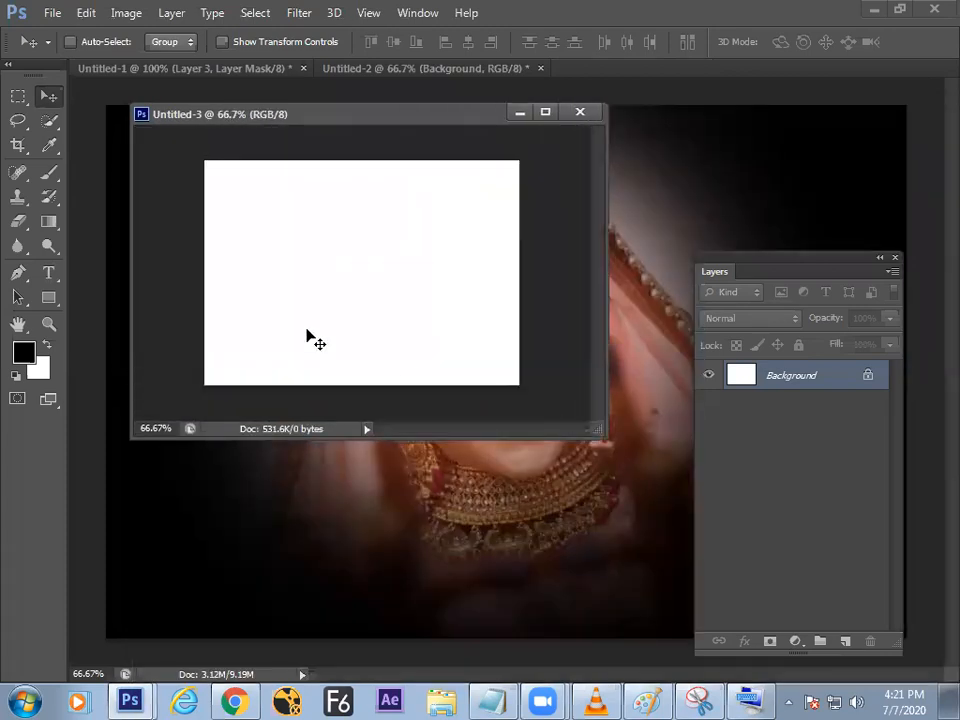
- Paste the tulips image into the new document and move it so the flowers fill the canvas
key(ctrl+v)
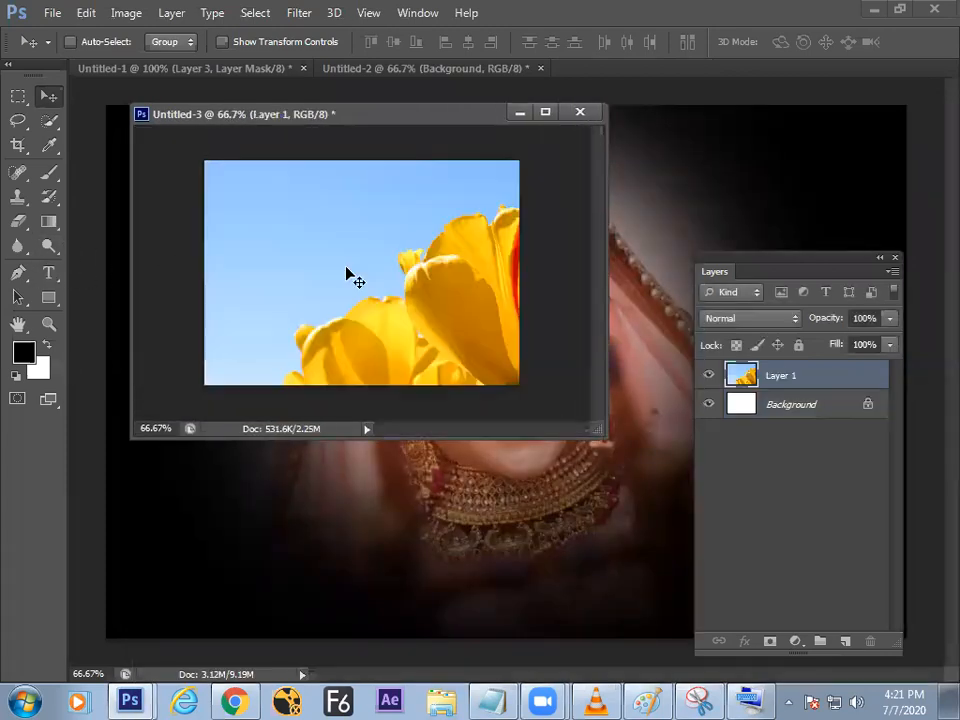
drag(444, 300, 337, 281)
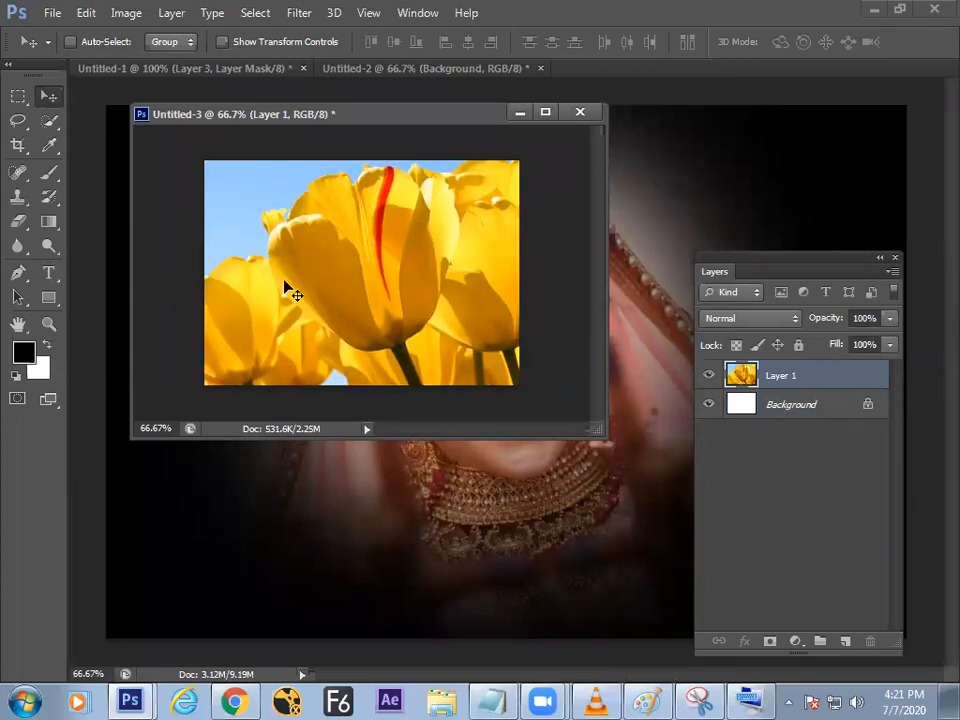
- Add the text "flower" over the tulips in bold 108 pt Myriad Pro and move it slightly down
click(48, 273)
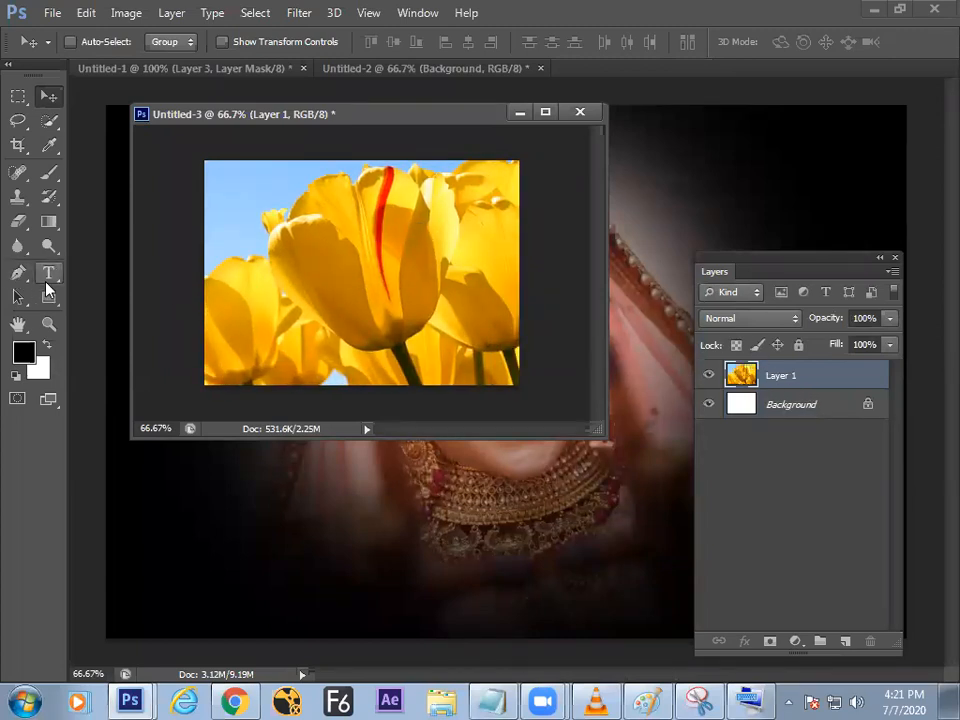
click(250, 305)
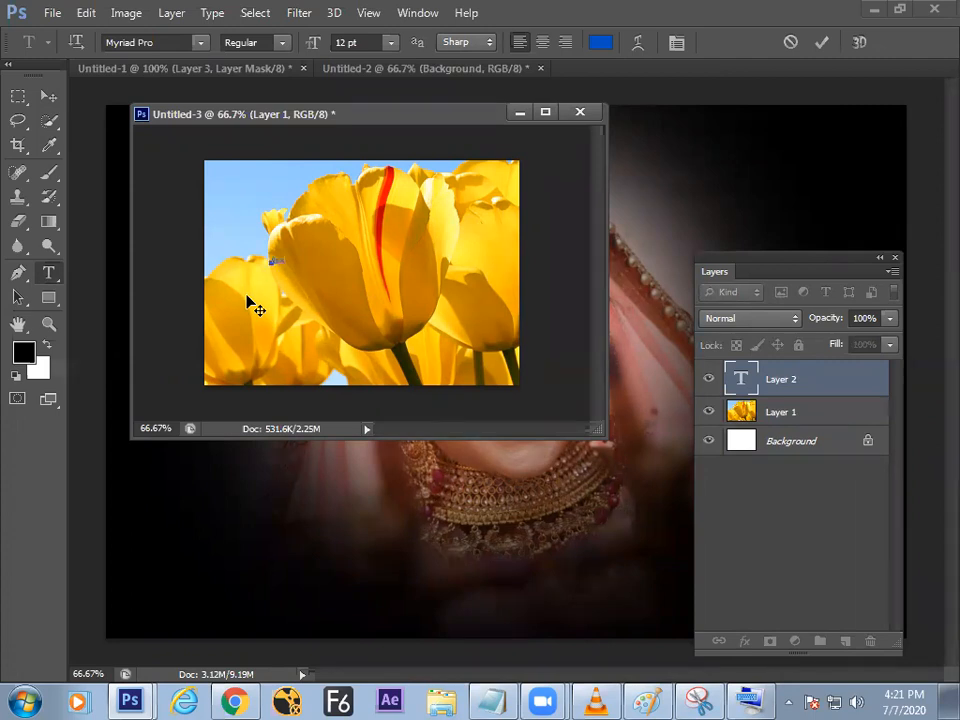
key(ctrl+a)
key(ctrl+shift+period)
key(ctrl+shift+period)
key(ctrl+shift+period)
key(ctrl+shift+period)
key(ctrl+shift+period)
key(ctrl+shift+period)
key(ctrl+shift+period)
key(ctrl+shift+period)
key(ctrl+shift+period)
key(ctrl+shift+period)
key(ctrl+shift+period)
key(ctrl+shift+period)
key(ctrl+shift+period)
key(ctrl+shift+period)
key(ctrl+shift+period)
key(ctrl+shift+period)
key(ctrl+shift+period)
key(ctrl+shift+period)
key(ctrl+shift+period)
key(ctrl+shift+period)
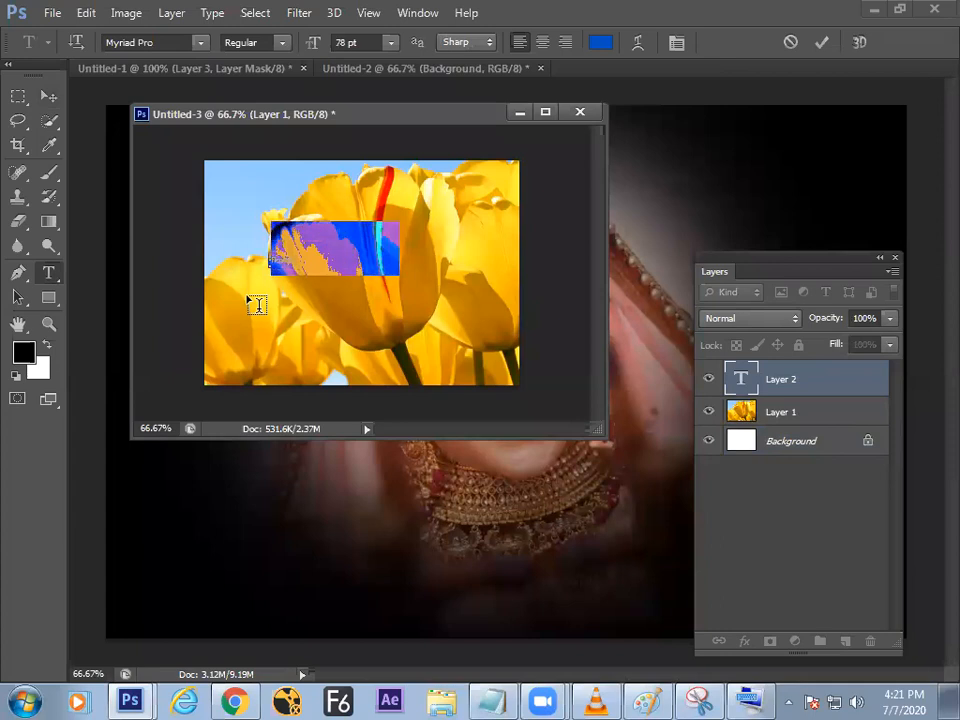
key(ctrl+shift+period)
key(ctrl+shift+period)
key(ctrl+shift+period)
key(ctrl+shift+period)
key(ctrl+shift+period)
key(ctrl+shift+period)
key(ctrl+shift+period)
key(ctrl+shift+period)
key(ctrl+shift+period)
key(ctrl+shift+period)
key(ctrl+shift+period)
key(ctrl+shift+period)
key(ctrl+shift+period)
key(ctrl+shift+period)
key(ctrl+shift+period)
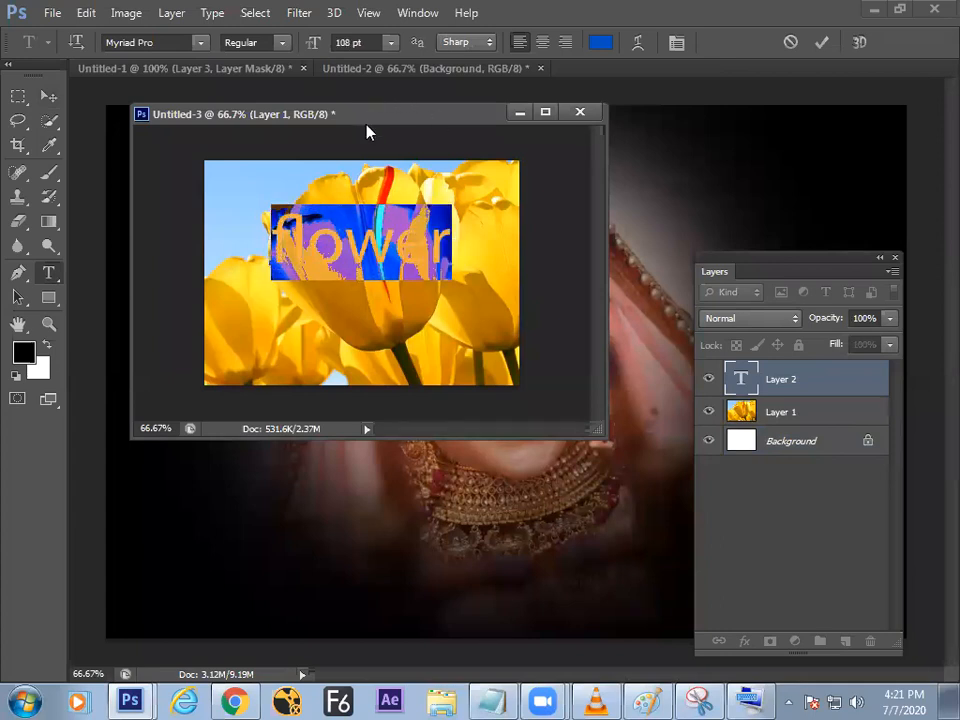
key(ctrl+shift+b)
click(48, 95)
drag(461, 247, 460, 268)
- Place the tulips layer above the flower text layer and clip it to the lettering
drag(831, 415, 831, 368)
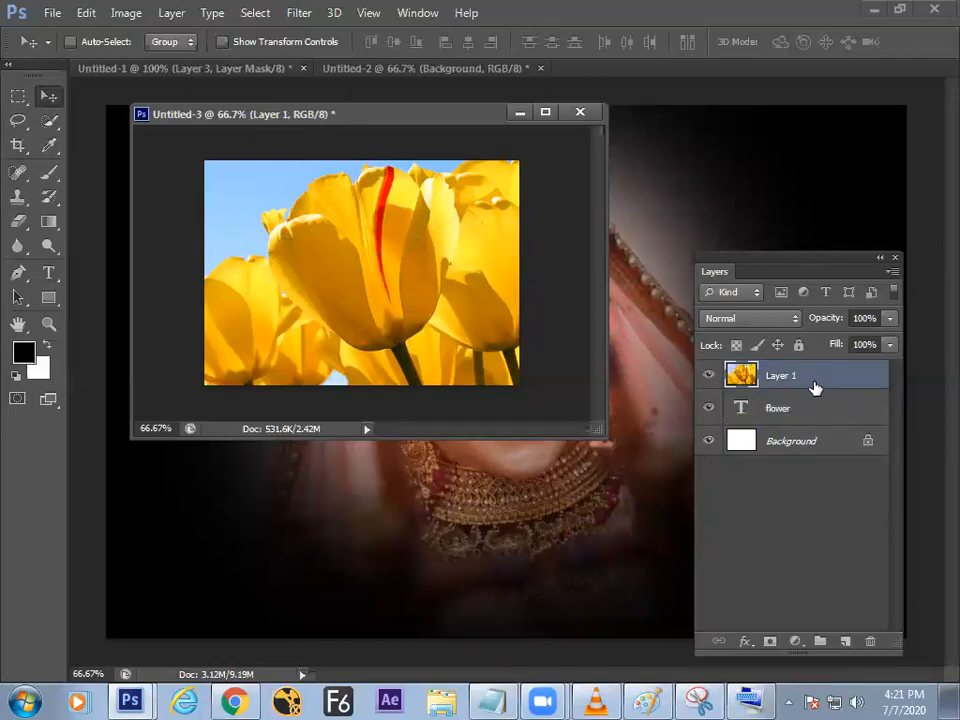
alt+click(814, 390)
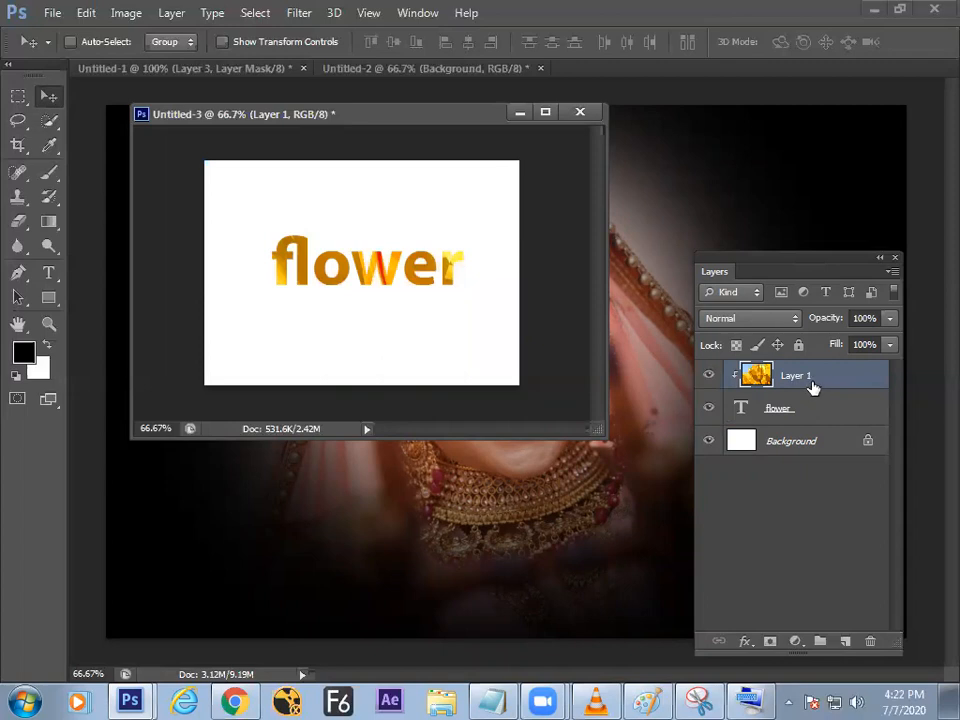
- Select the clipped tulips layer and shift the image inside the flower lettering
click(801, 412)
click(801, 392)
click(786, 411)
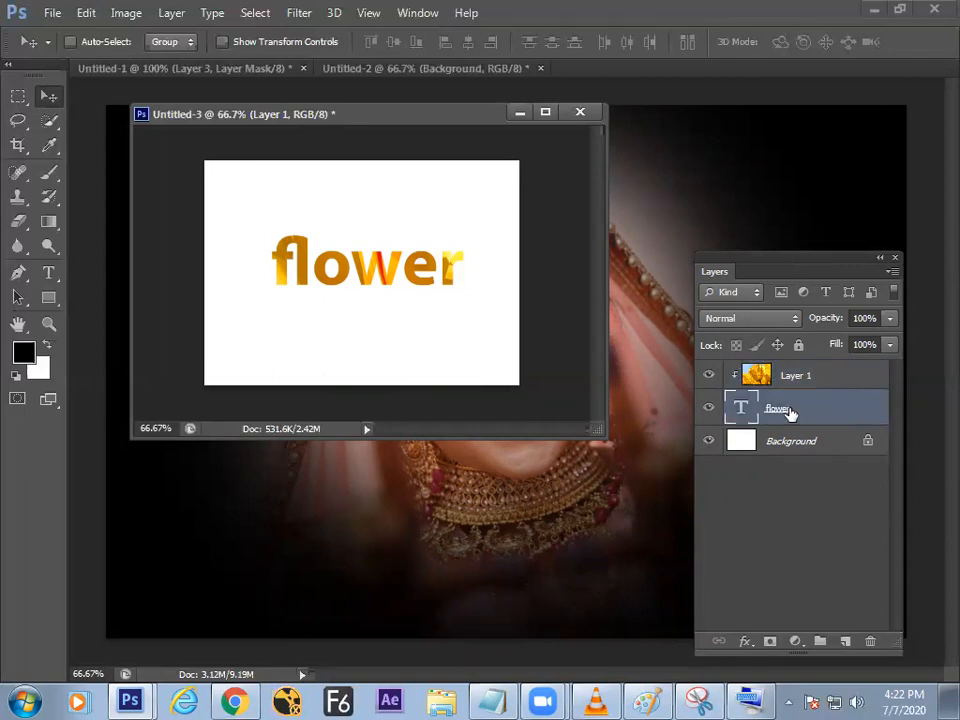
click(797, 386)
drag(354, 311, 386, 302)
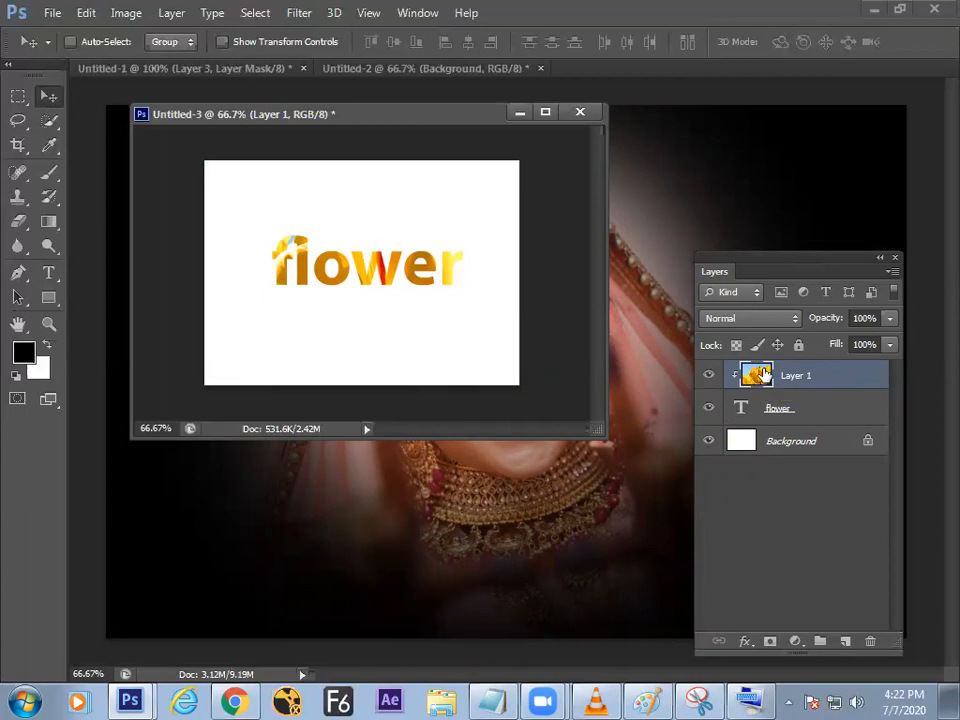
- Move the floating flower document down and look at the two other open documents behind it
click(565, 484)
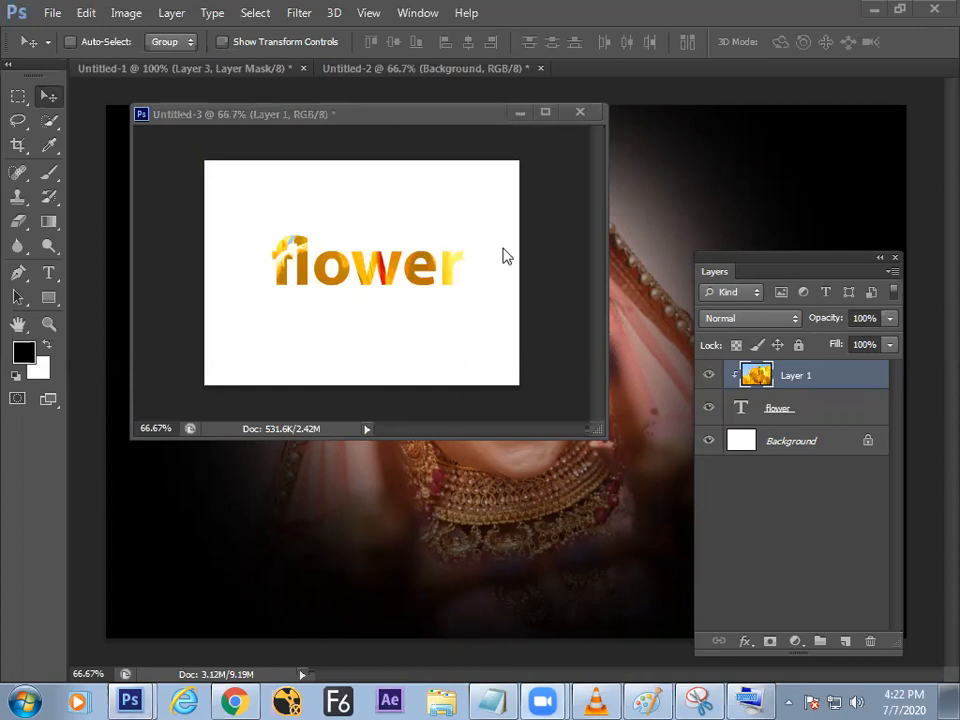
drag(461, 114, 370, 263)
click(263, 69)
click(436, 68)
drag(429, 261, 452, 265)
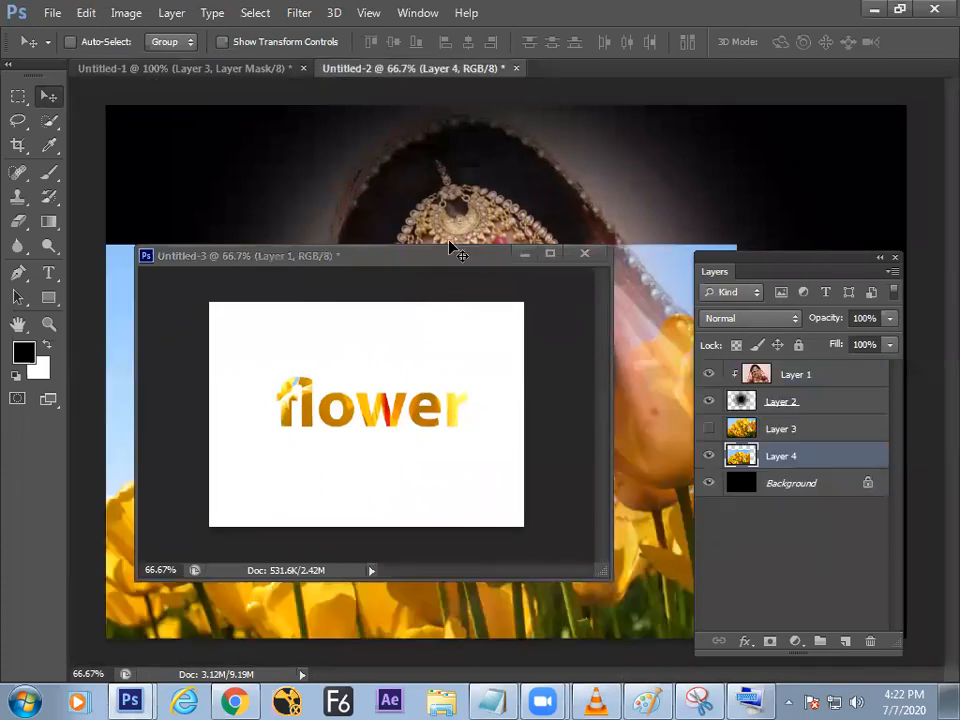
drag(446, 253, 461, 325)
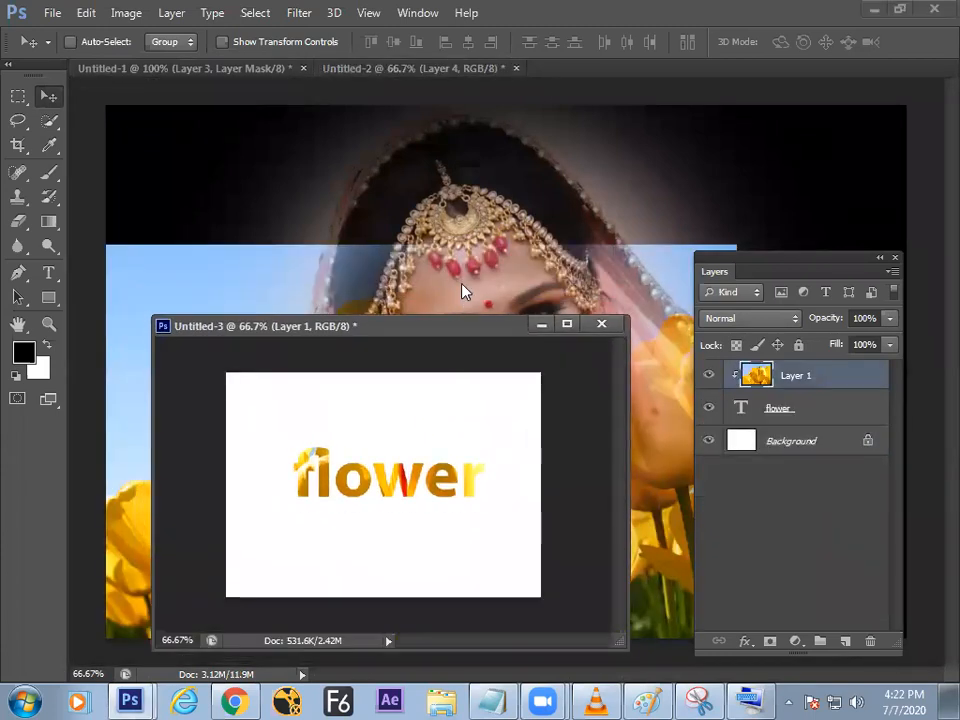
click(312, 270)
key(ctrl+z)
- Check the clip mask conditions and method in the Paint notes, and return to the flower document in Photoshop
drag(369, 323, 390, 206)
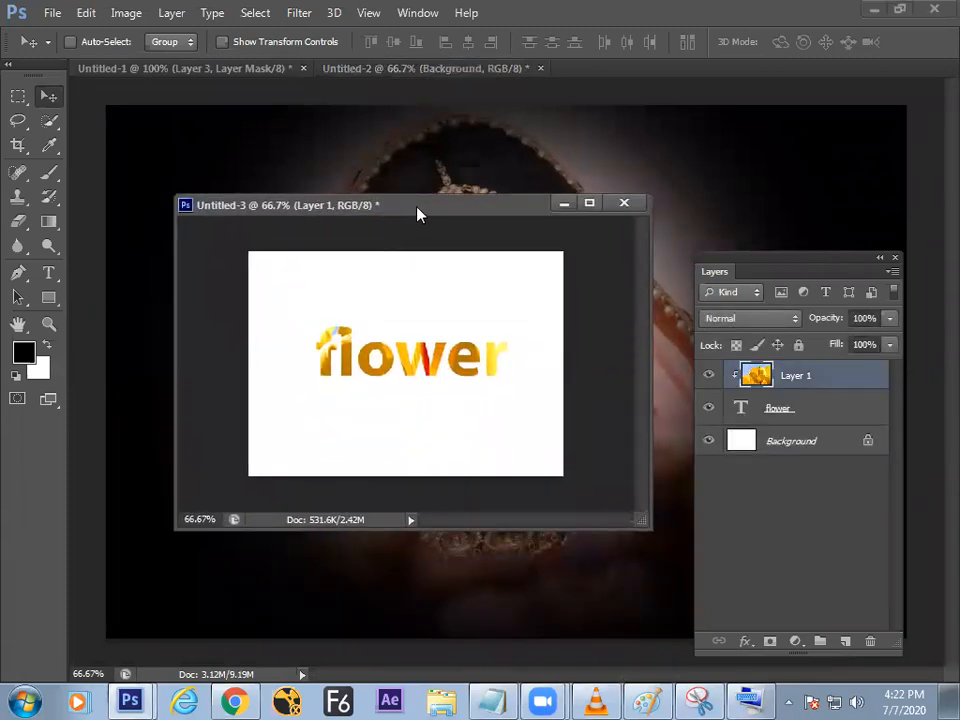
drag(420, 208, 388, 198)
click(648, 701)
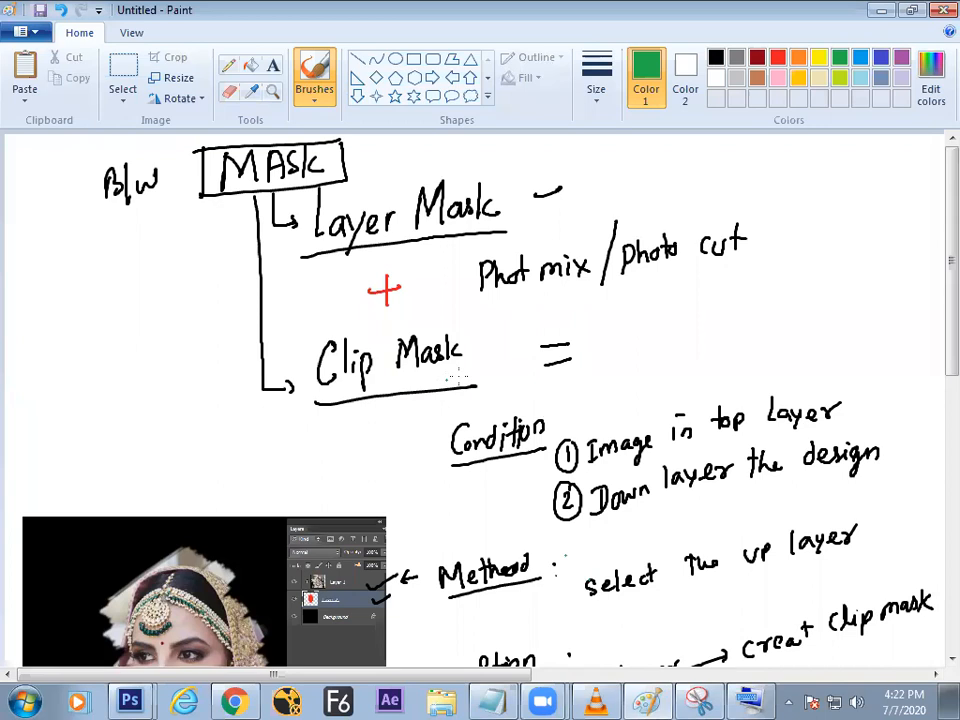
scroll(934, 313, down, 3)
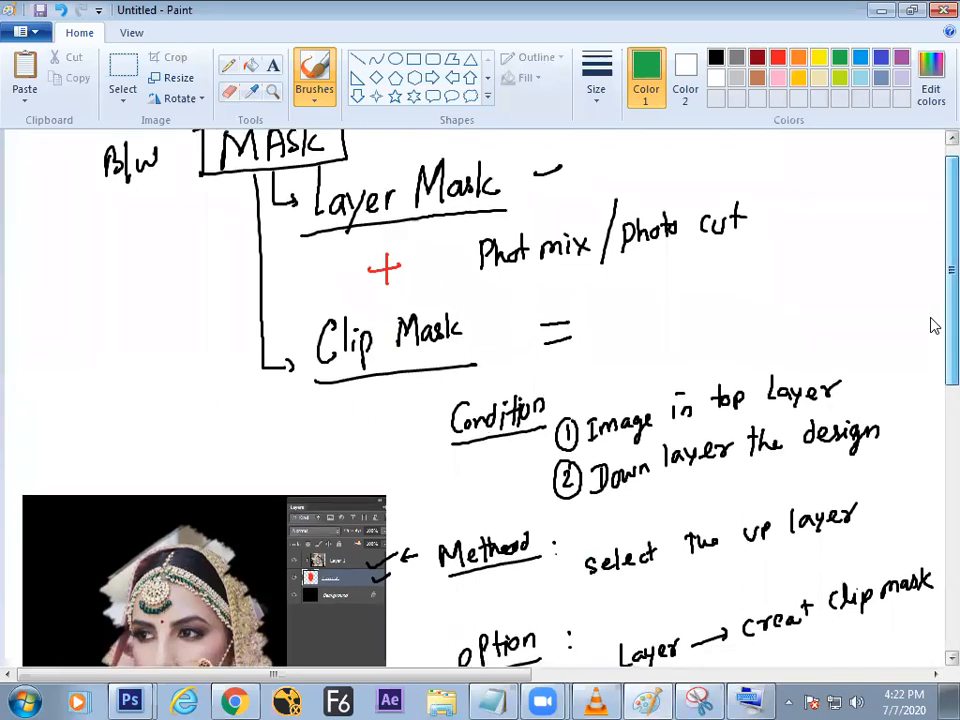
scroll(934, 355, down, 1)
scroll(932, 335, up, 3)
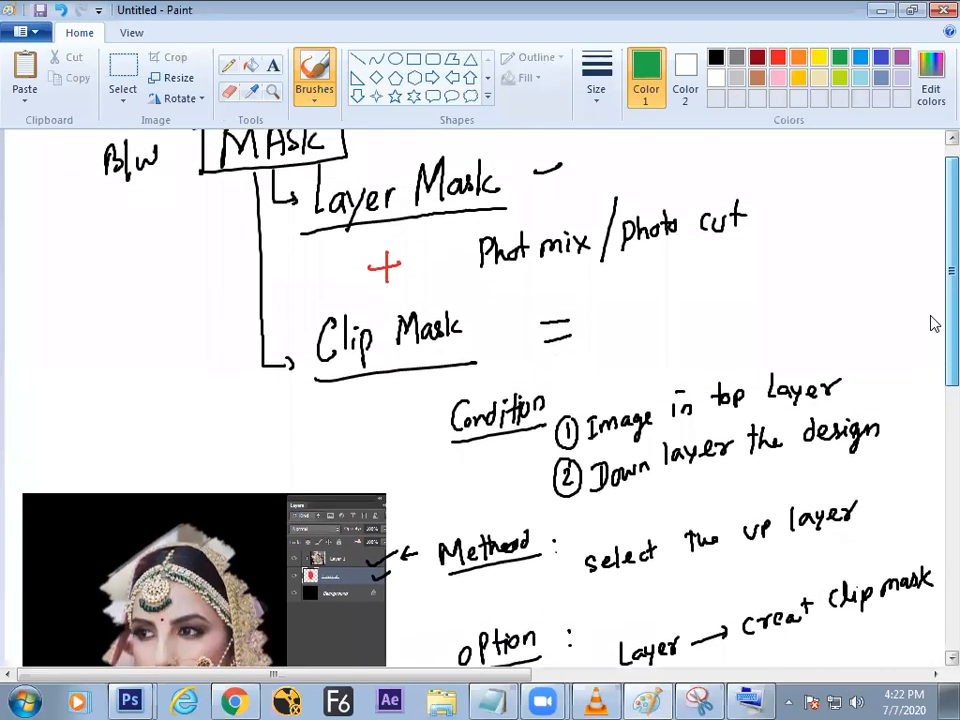
key(alt+Tab)
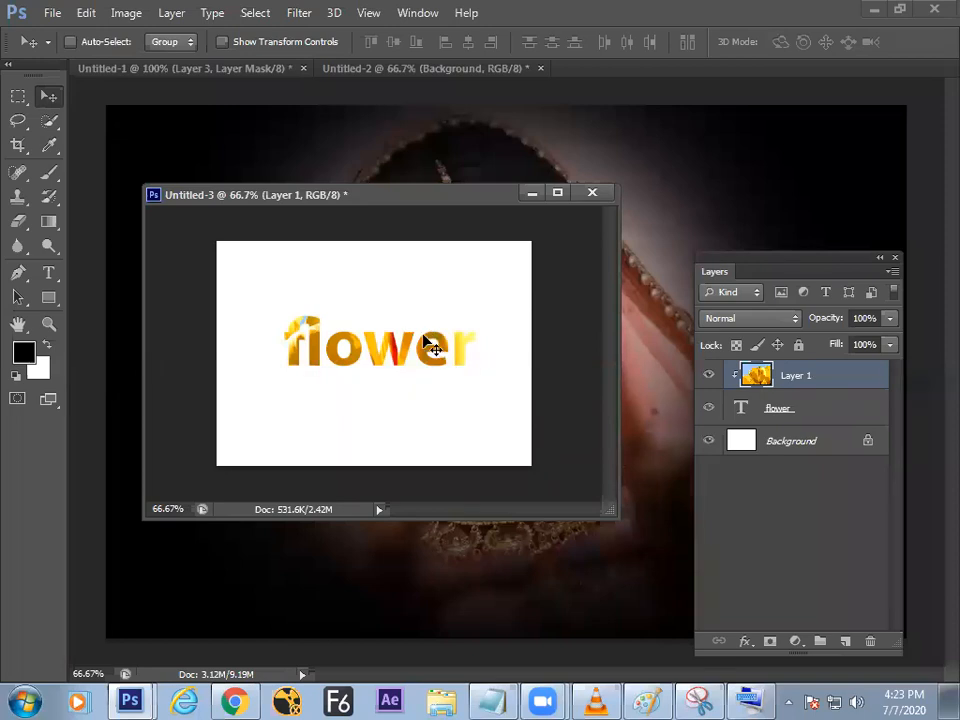
drag(488, 200, 506, 221)
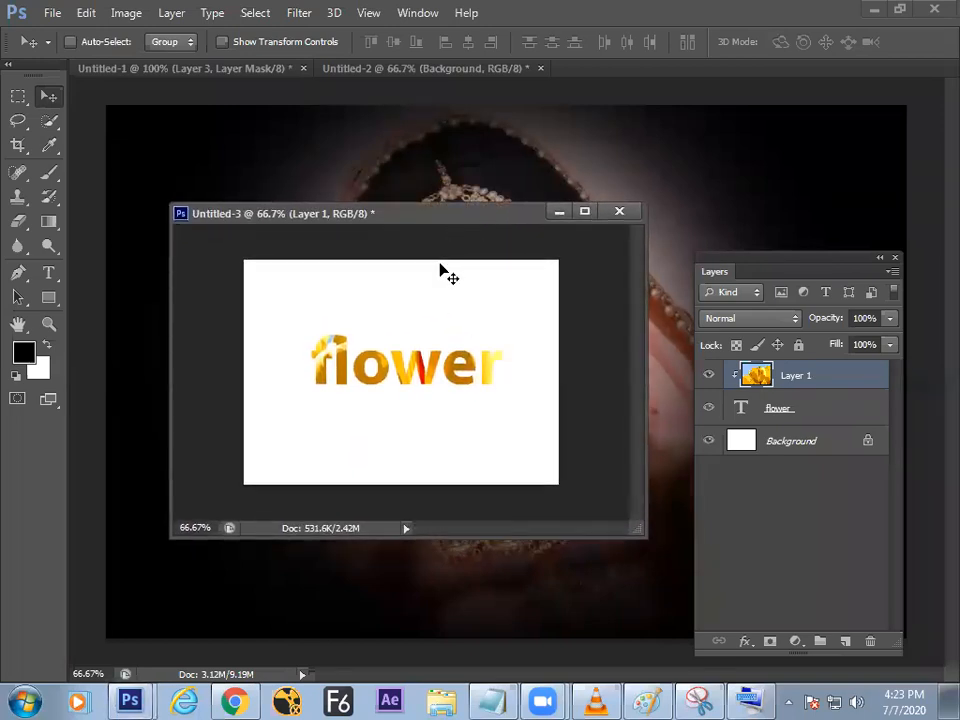
- Switch to Chrome, search for "big bazzar offer" in a new tab and show the image results
click(234, 700)
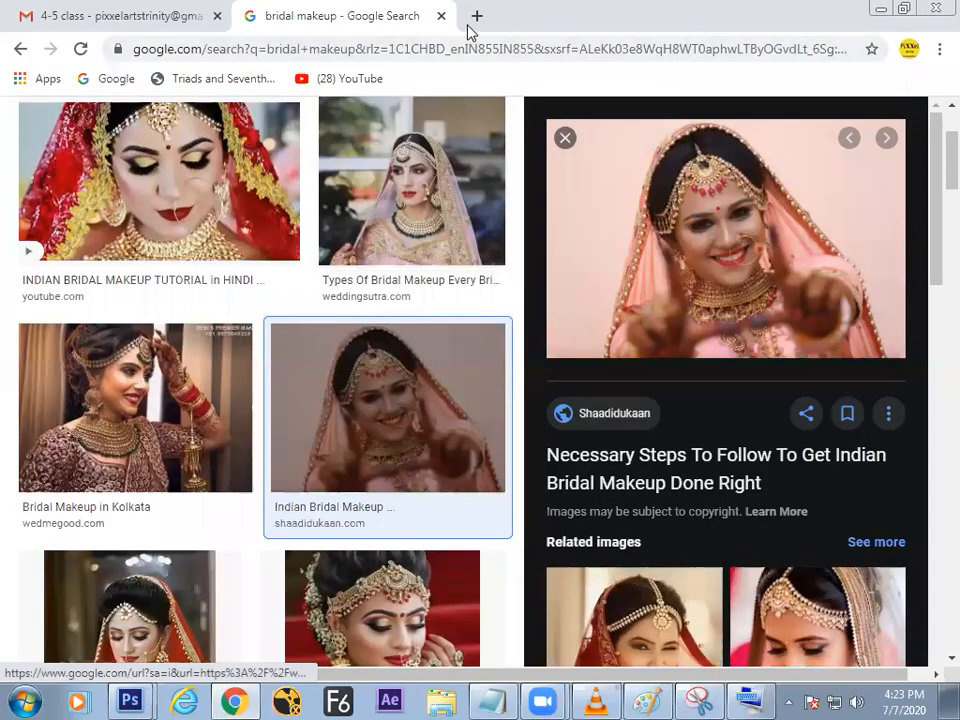
click(474, 17)
click(410, 44)
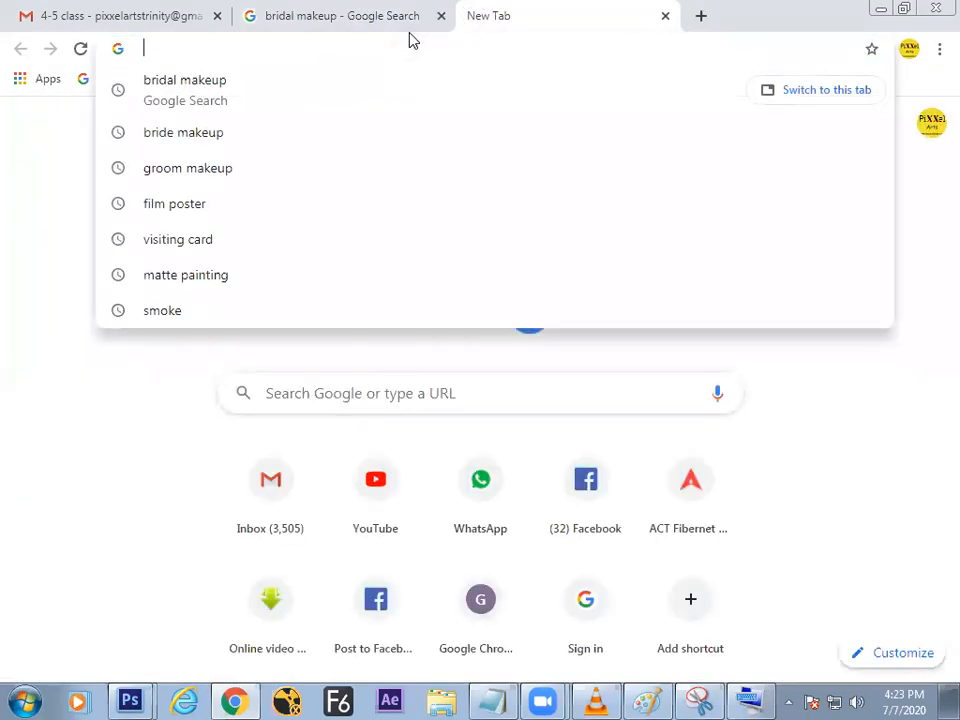
text(bi)
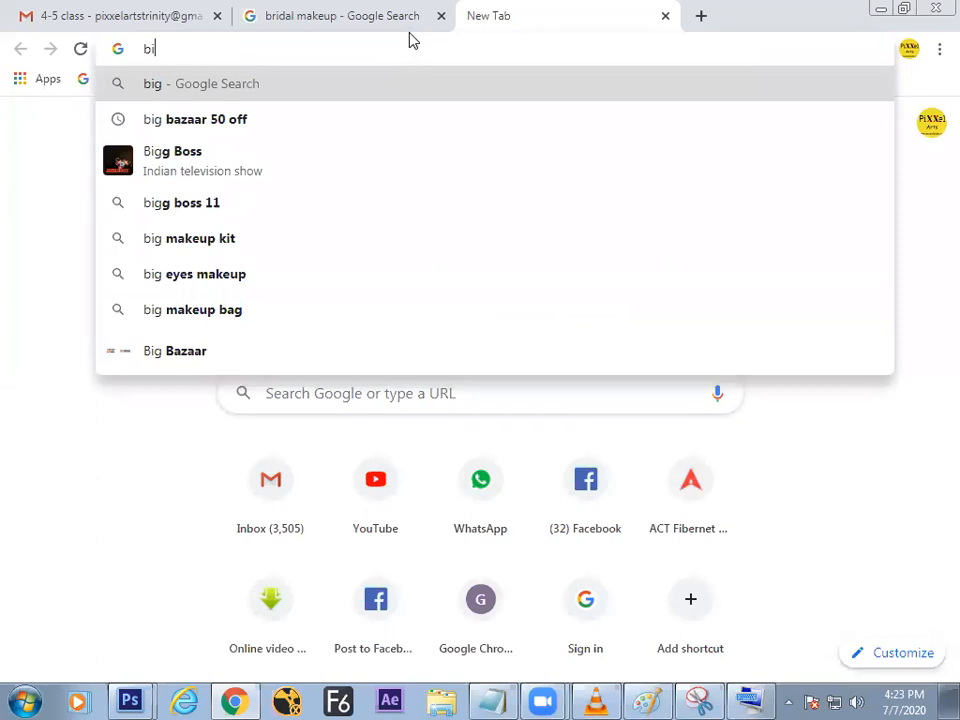
text(g)
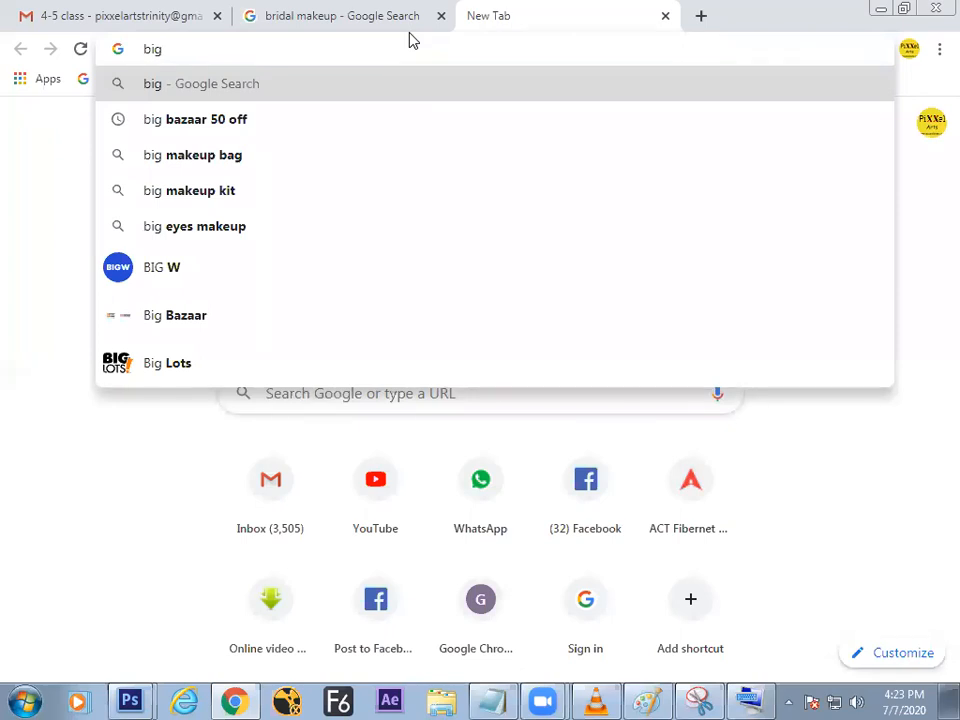
text(ba)
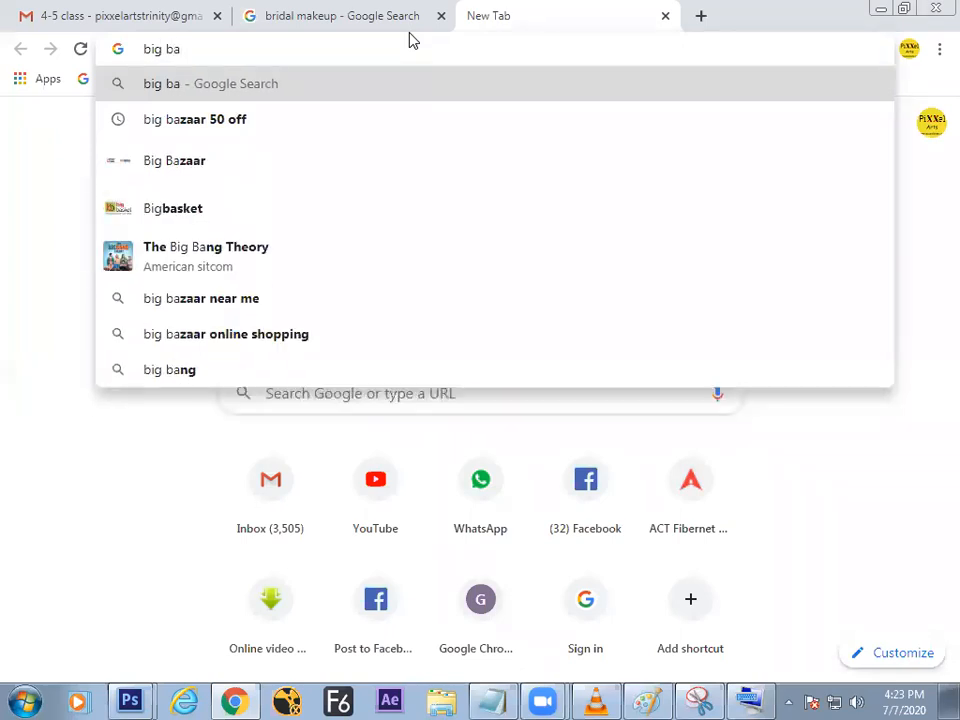
text(zzar offer)
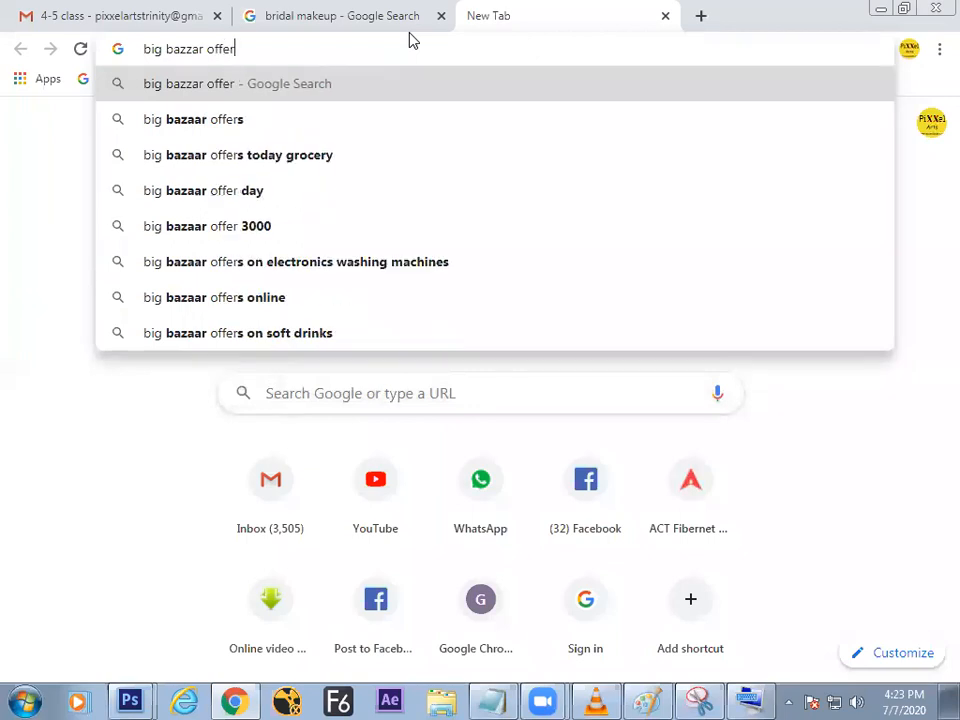
key(Return)
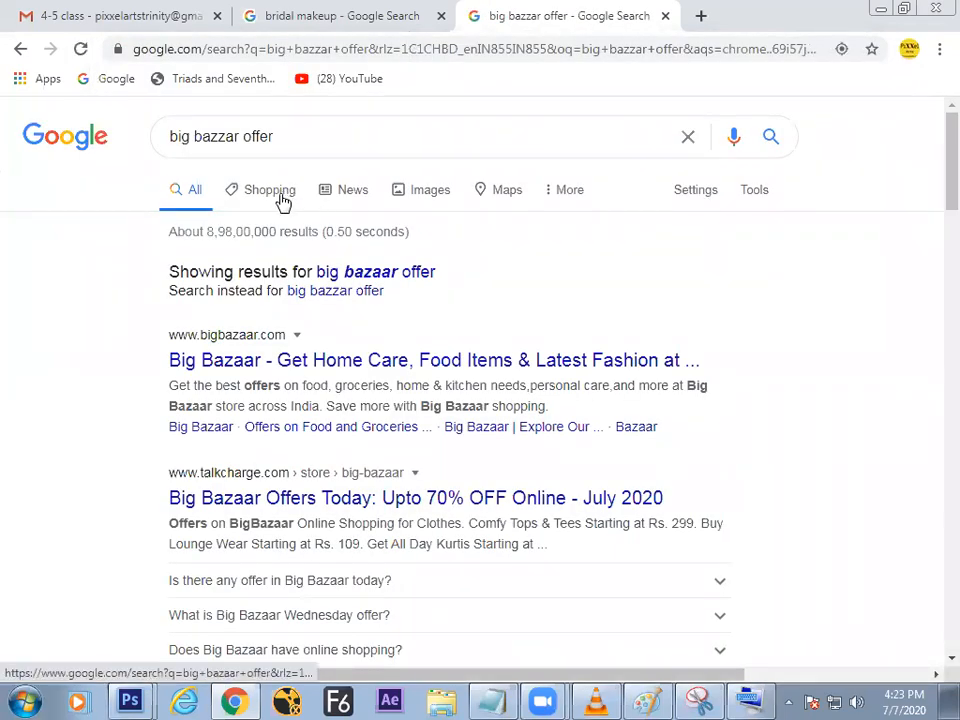
click(426, 200)
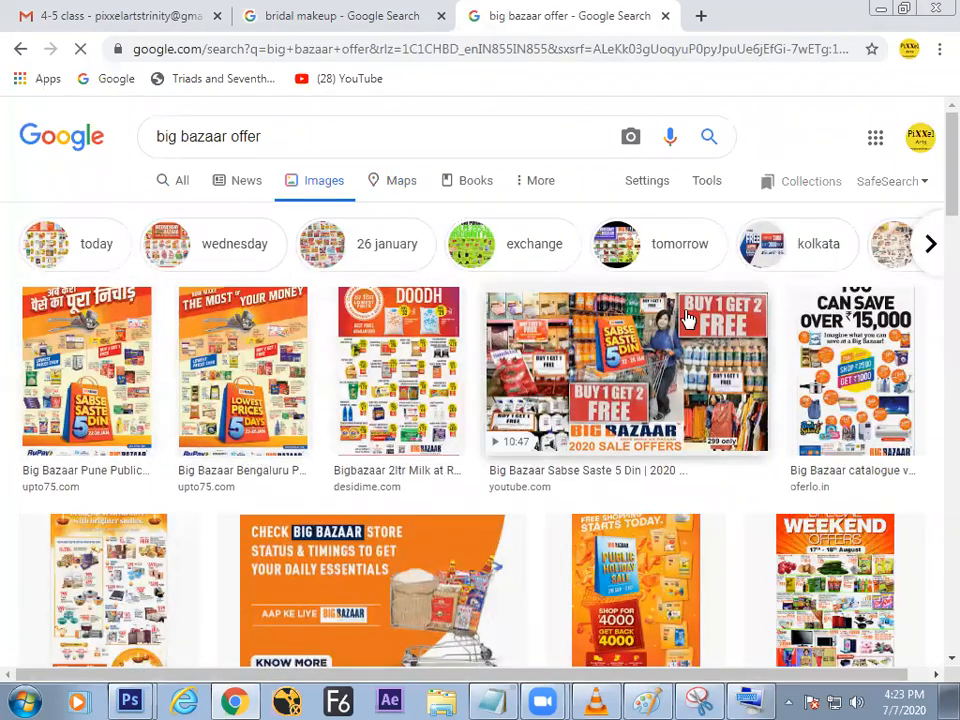
- Browse the Big Bazaar image results and open the Monthly Bachat Bazaar offer poster in the preview
scroll(930, 205, down, 3)
scroll(930, 225, down, 2)
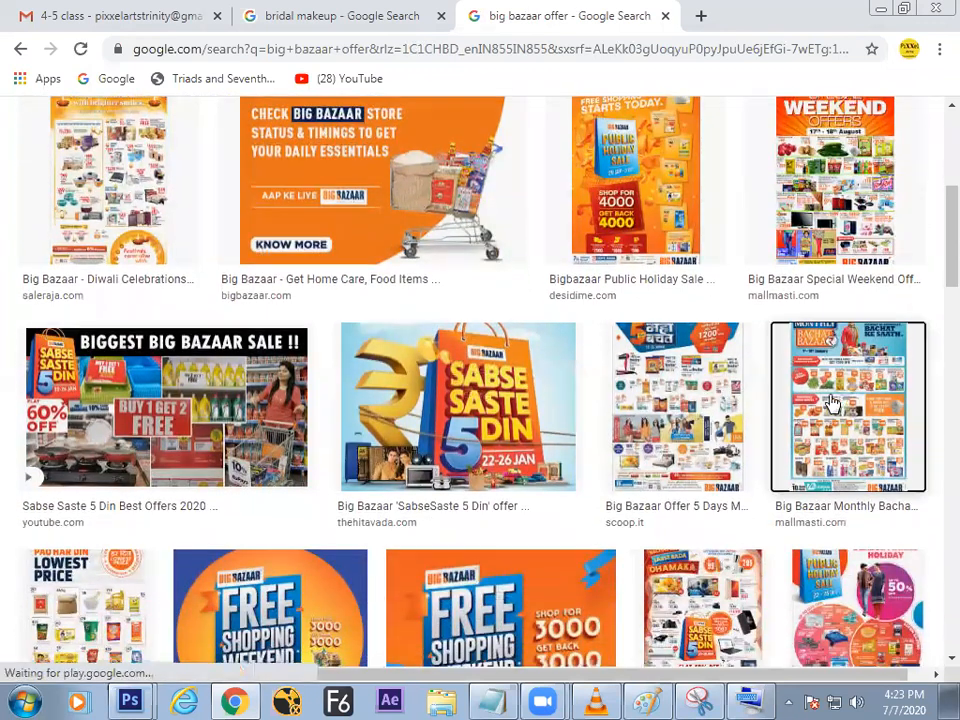
click(832, 402)
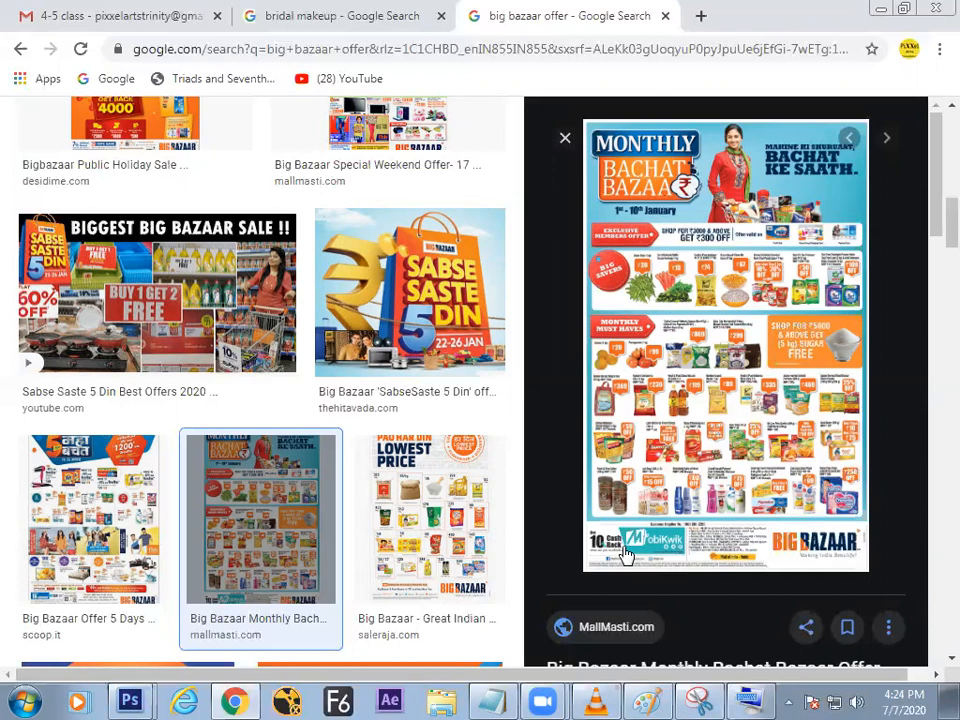
- Switch back to Photoshop, float the two docked documents, and minimize all three open document windows to clear the workspace
key(alt+Tab)
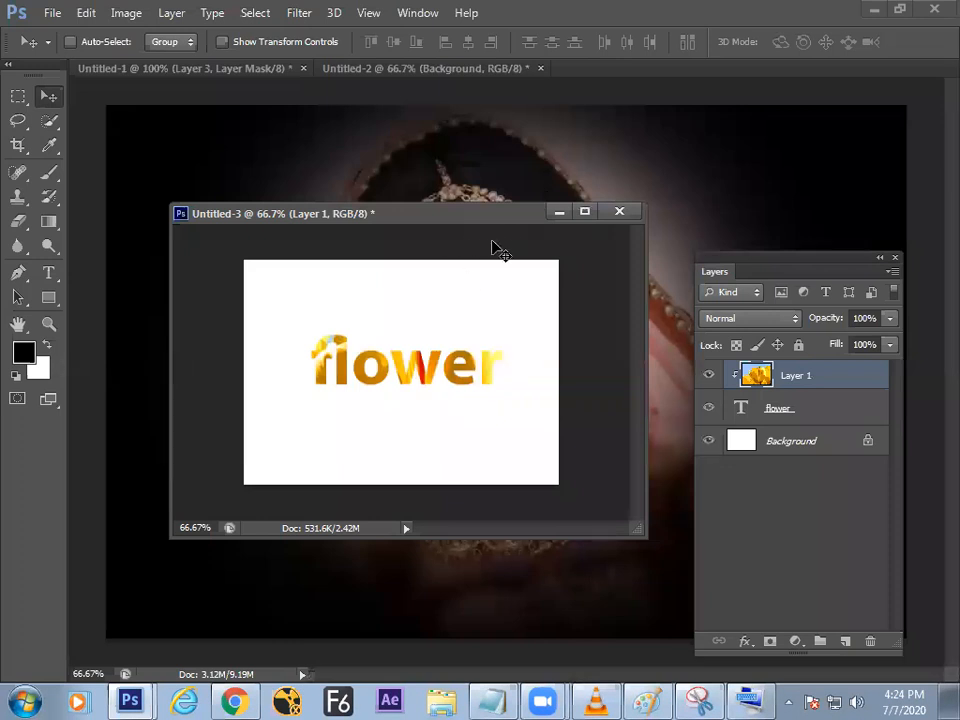
click(557, 212)
drag(431, 70, 322, 177)
click(810, 168)
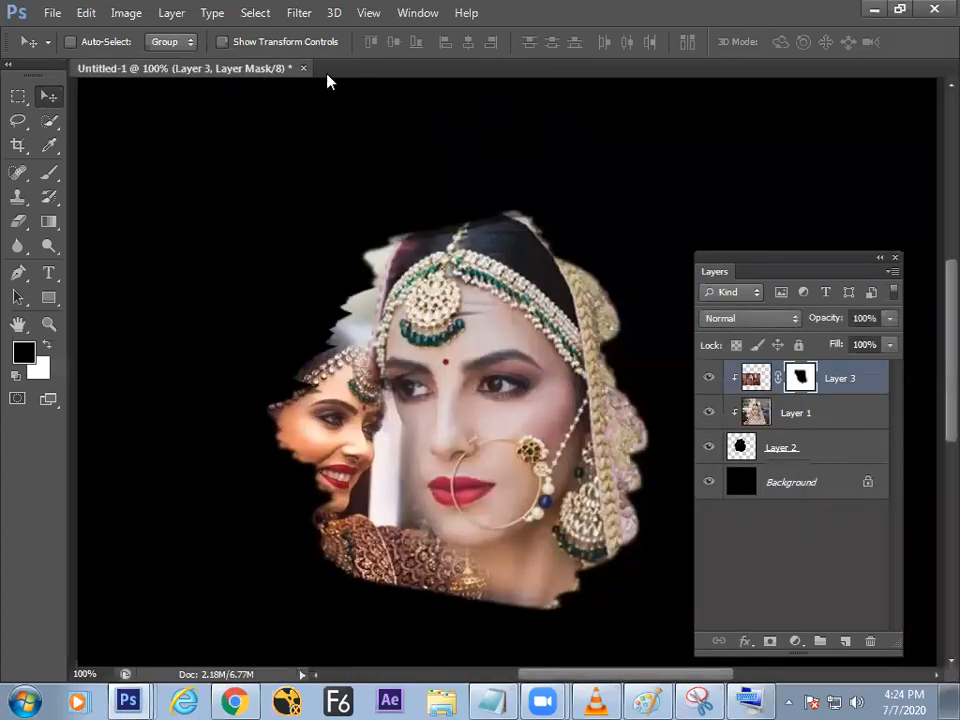
drag(270, 91, 310, 145)
click(889, 126)
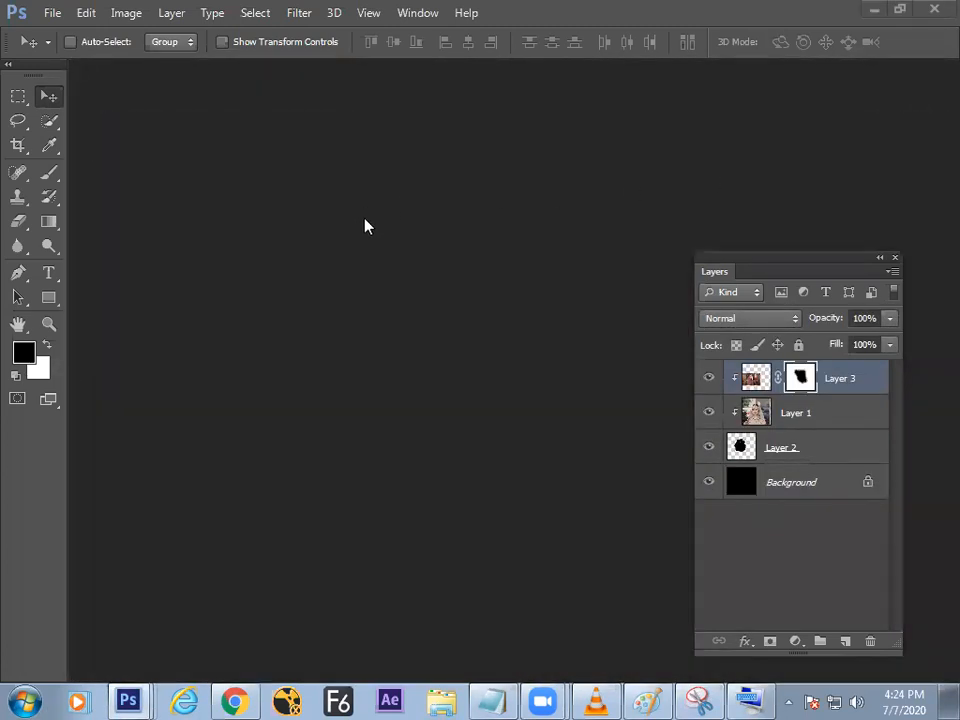
- Create a new document with the International Paper preset at A4 size and 300 pixels/inch, and fit its window in the workspace
key(ctrl+n)
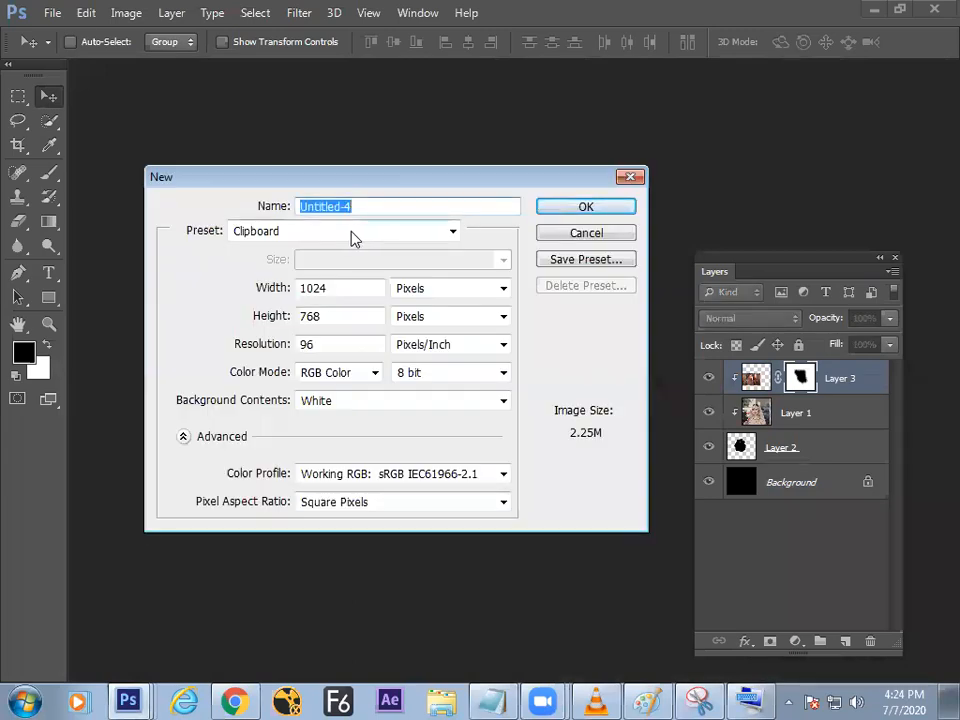
click(352, 238)
click(298, 311)
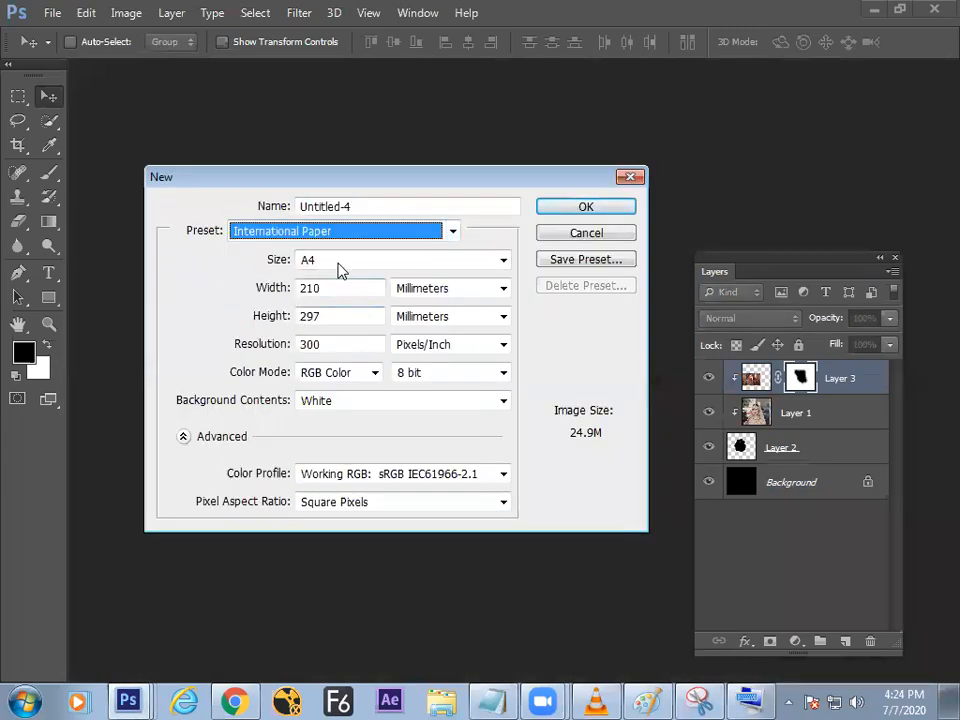
key(Return)
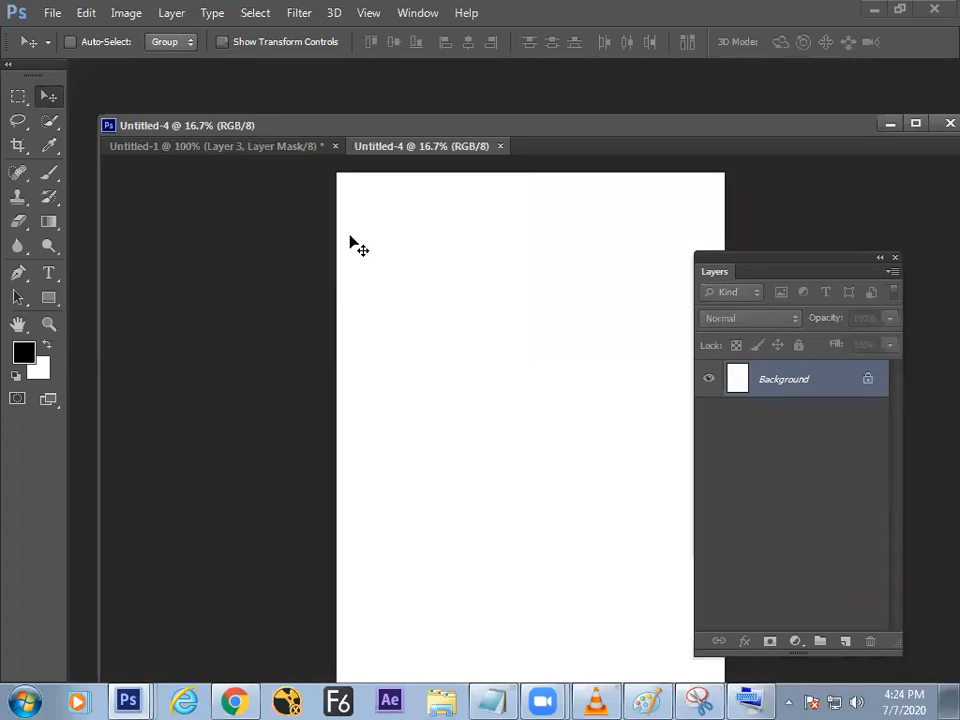
double_click(457, 126)
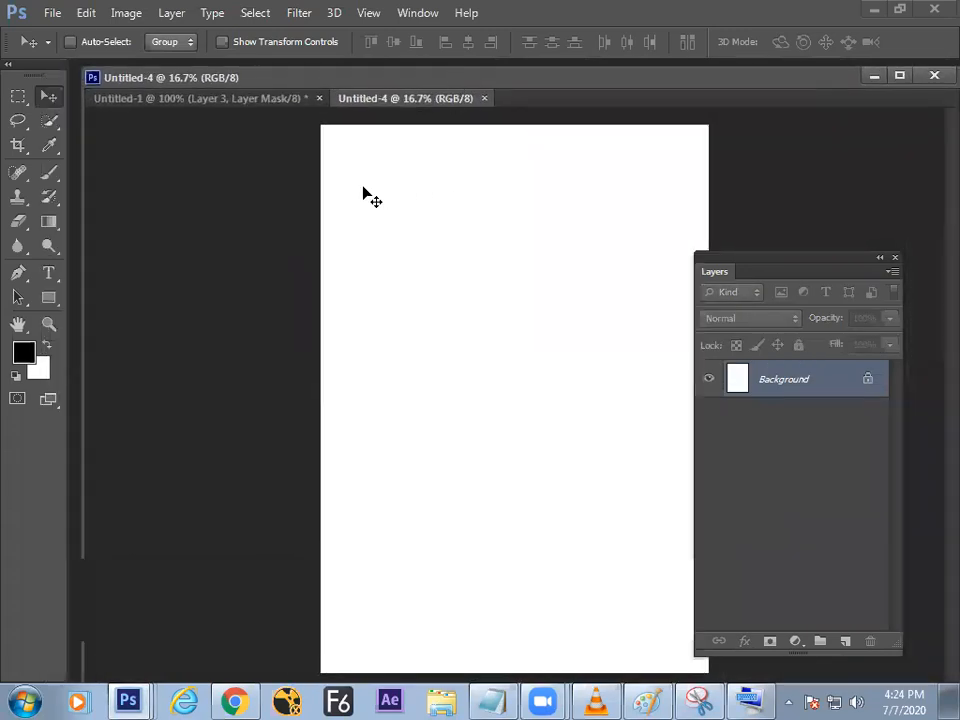
- Draw a square marquee near the page's upper-left corner, fill it with black on a new layer, and deselect
click(33, 95)
click(128, 94)
drag(359, 150, 403, 210)
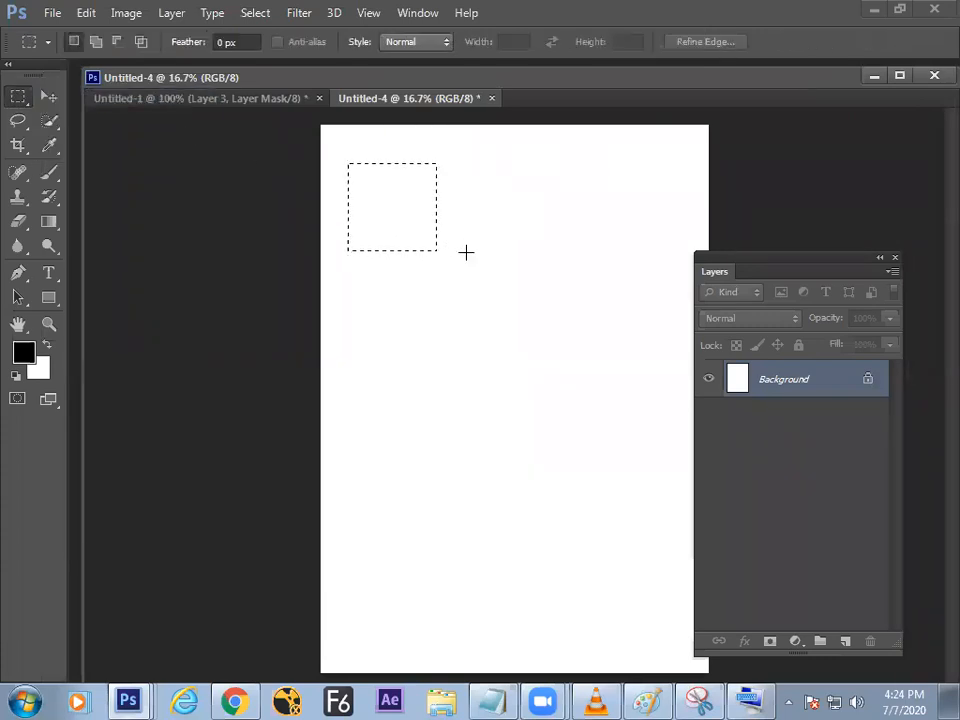
click(846, 641)
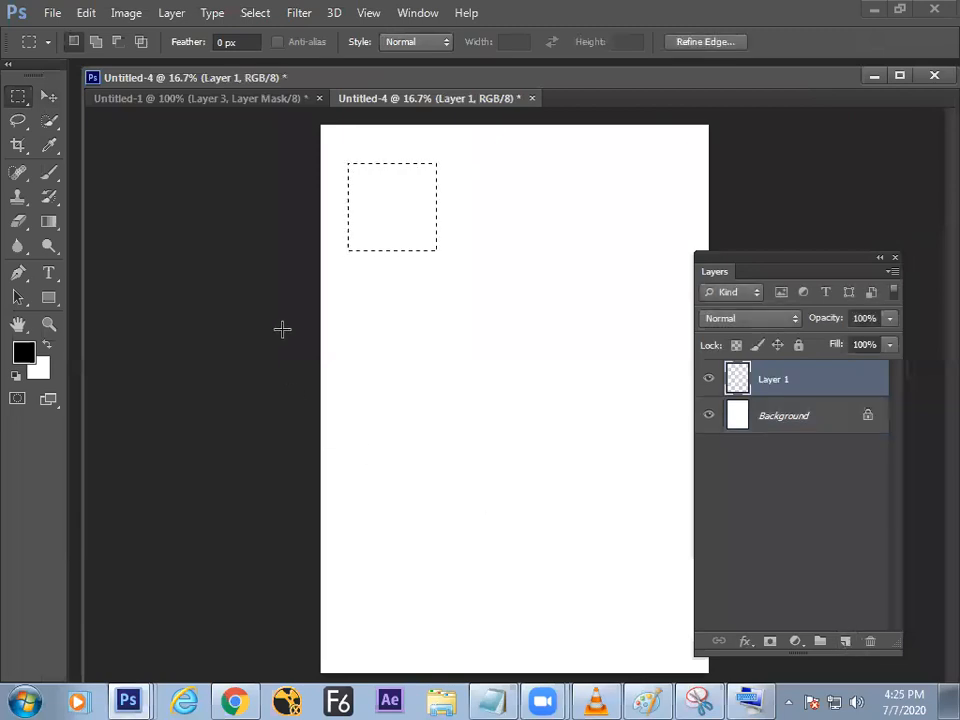
key(alt+BackSpace)
key(ctrl+d)
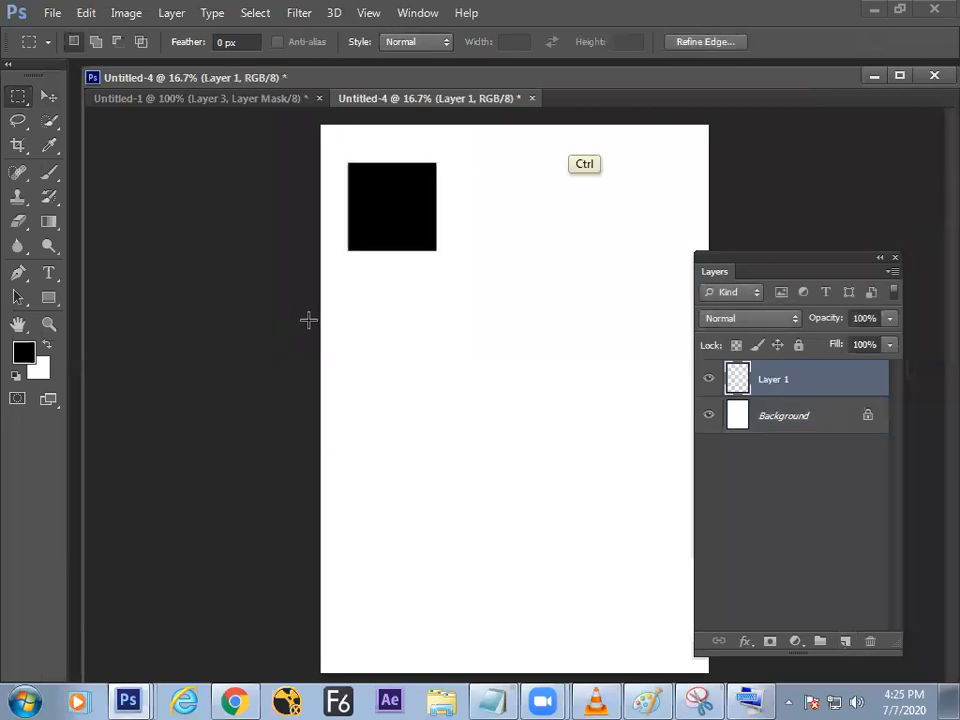
- Duplicate the black square with the Move tool into an evenly spaced grid of two columns and four rows
key(v)
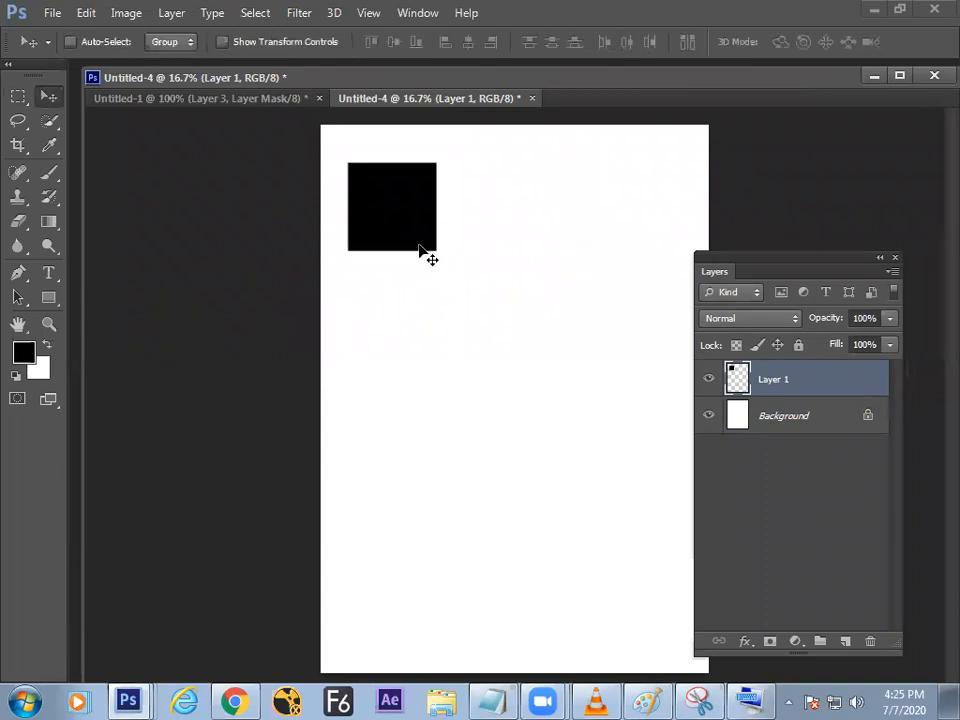
alt+shift+drag(415, 226, 598, 455)
shift+click(811, 416)
alt+shift+drag(598, 455, 598, 557)
click(797, 391)
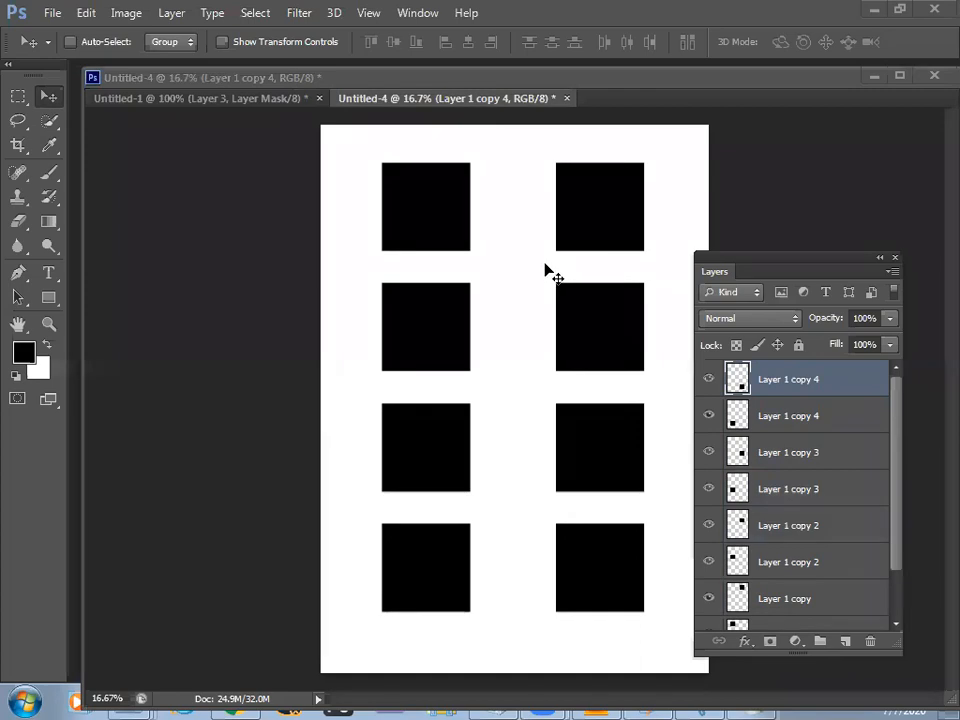
- Turn on Auto-Select, select the first-row left square's layer, and copy the whole Penguins.jpg image before closing that file
click(708, 384)
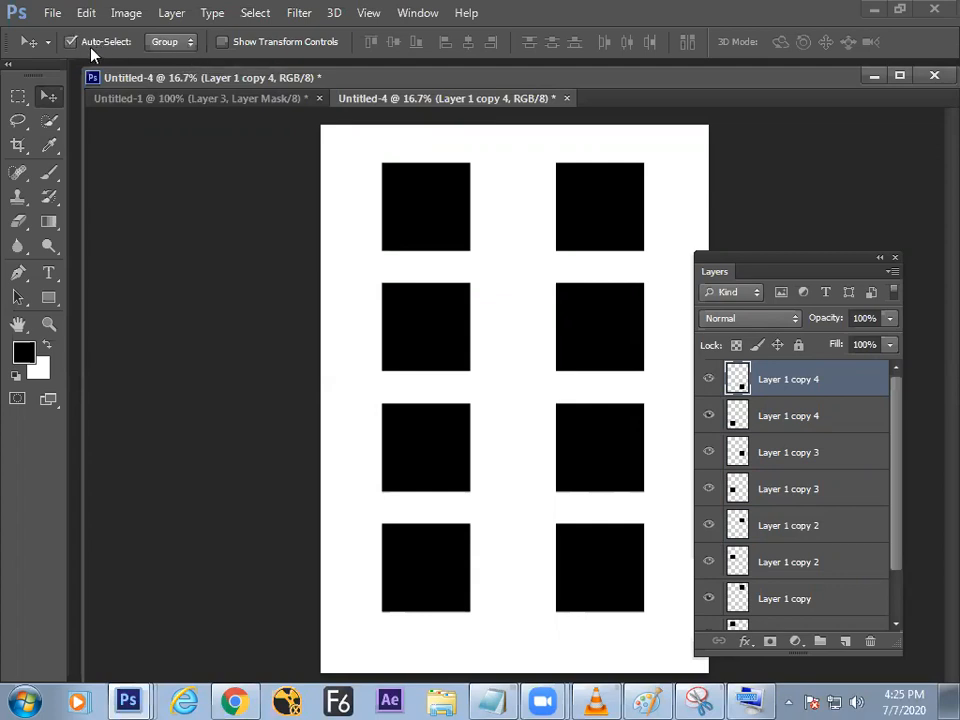
click(405, 232)
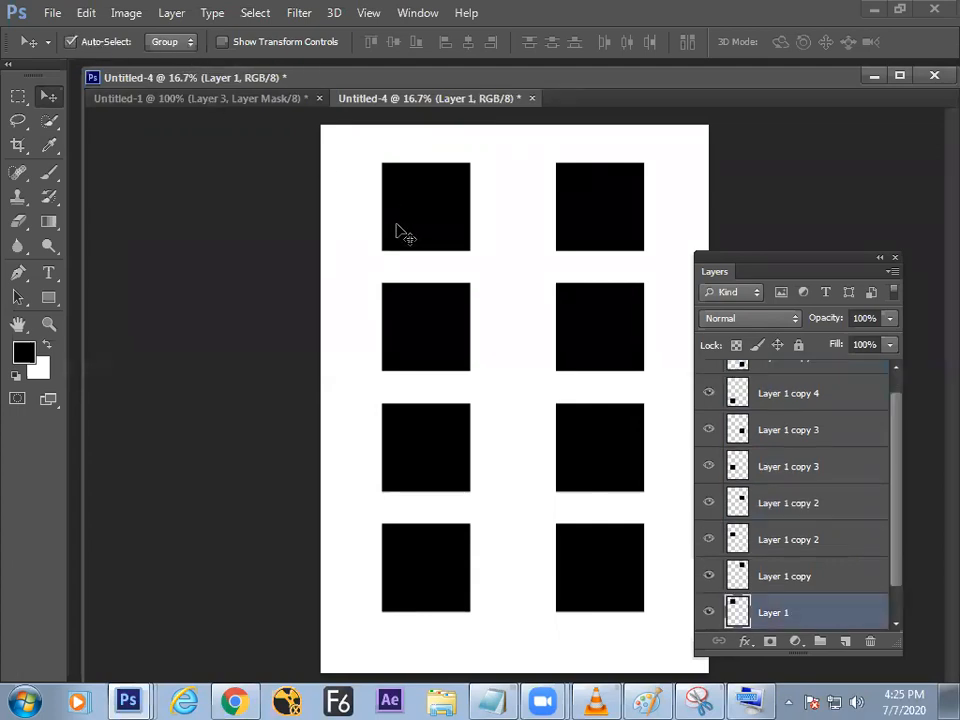
key(ctrl+o)
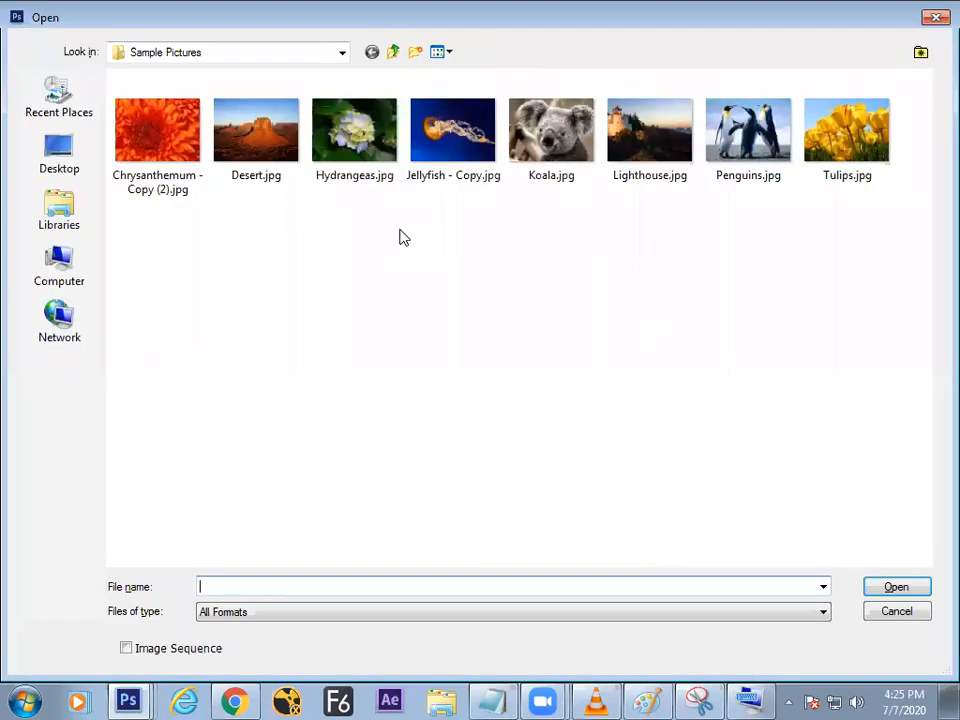
double_click(748, 130)
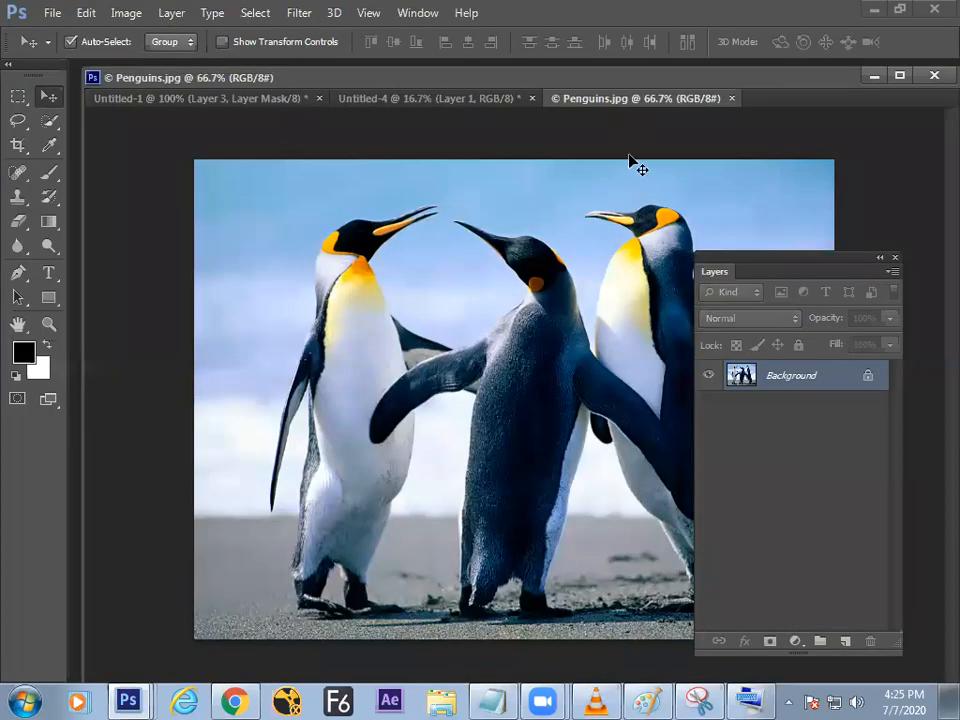
click(255, 12)
click(255, 33)
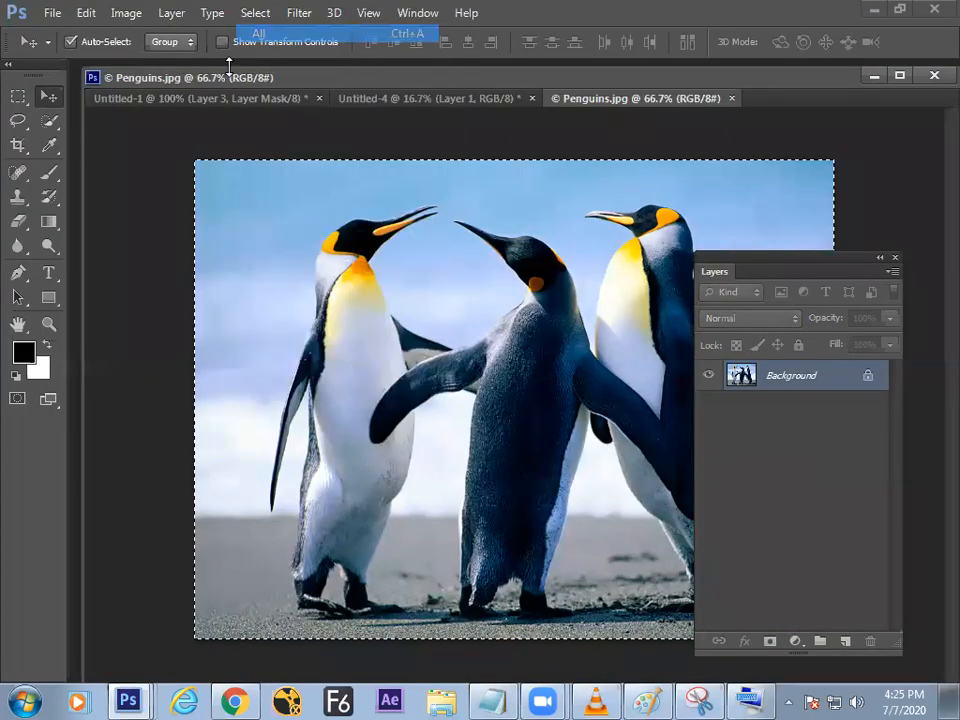
click(86, 13)
click(130, 122)
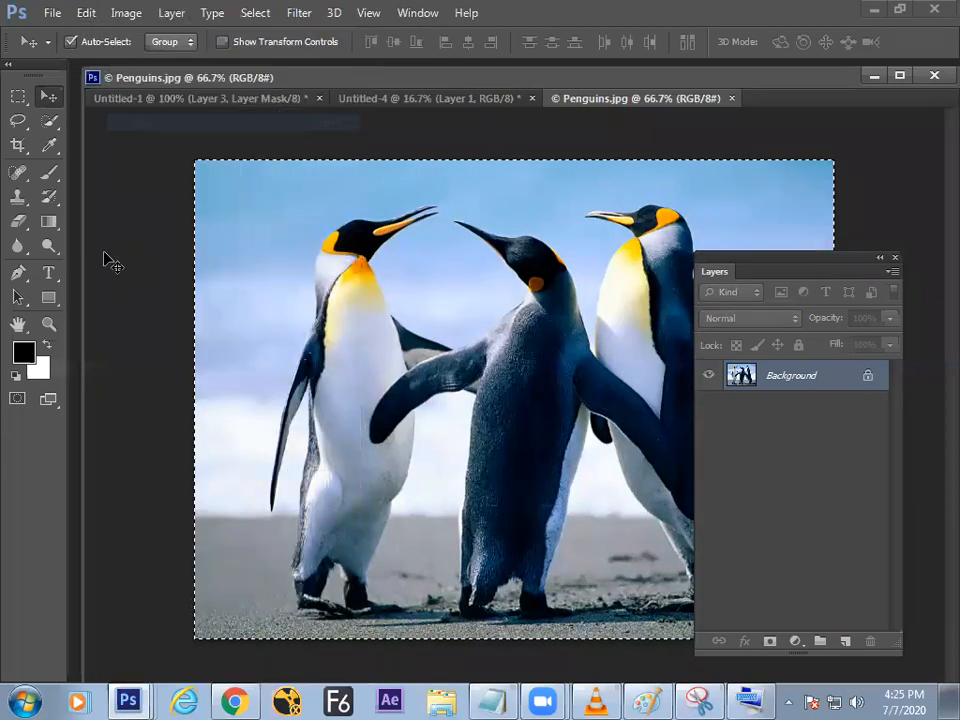
click(50, 13)
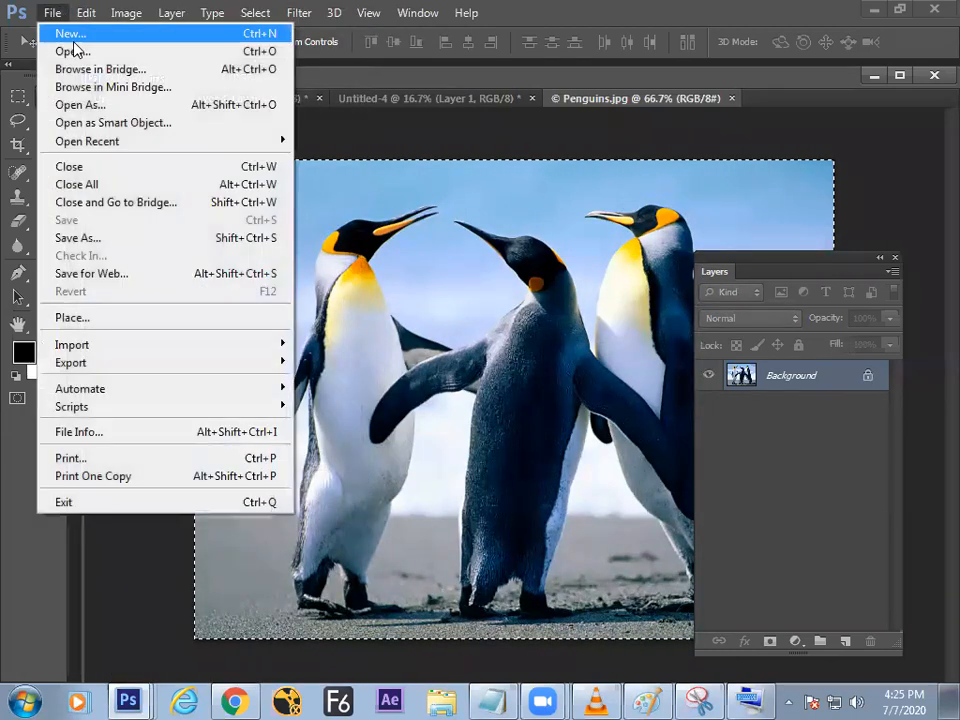
click(96, 168)
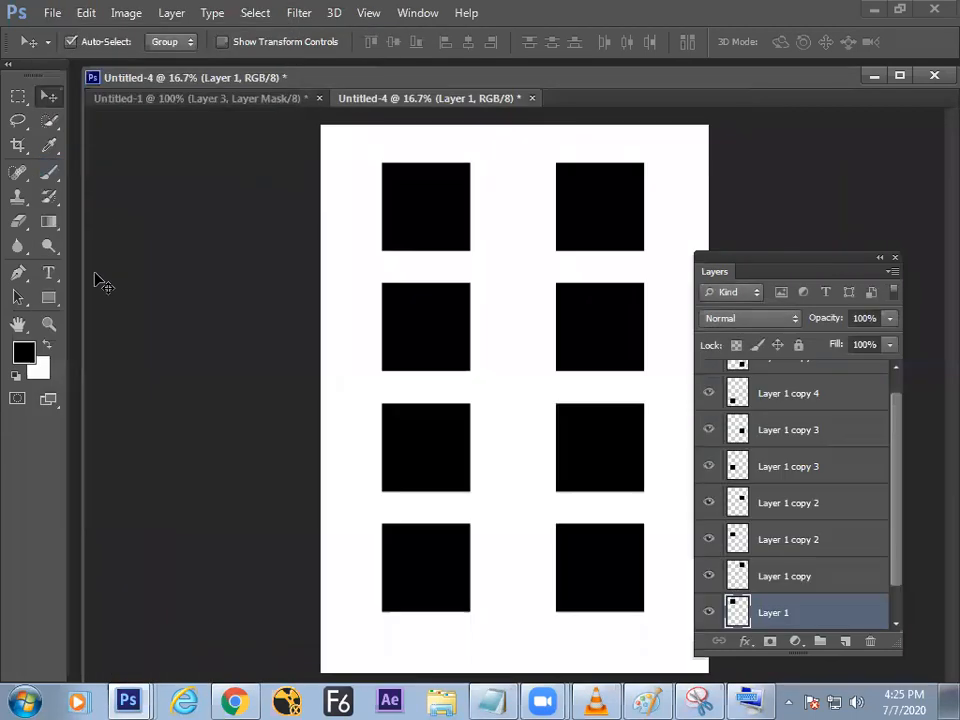
- Paste the penguins image, position it over the first-row left square, and clip it to that square
click(87, 13)
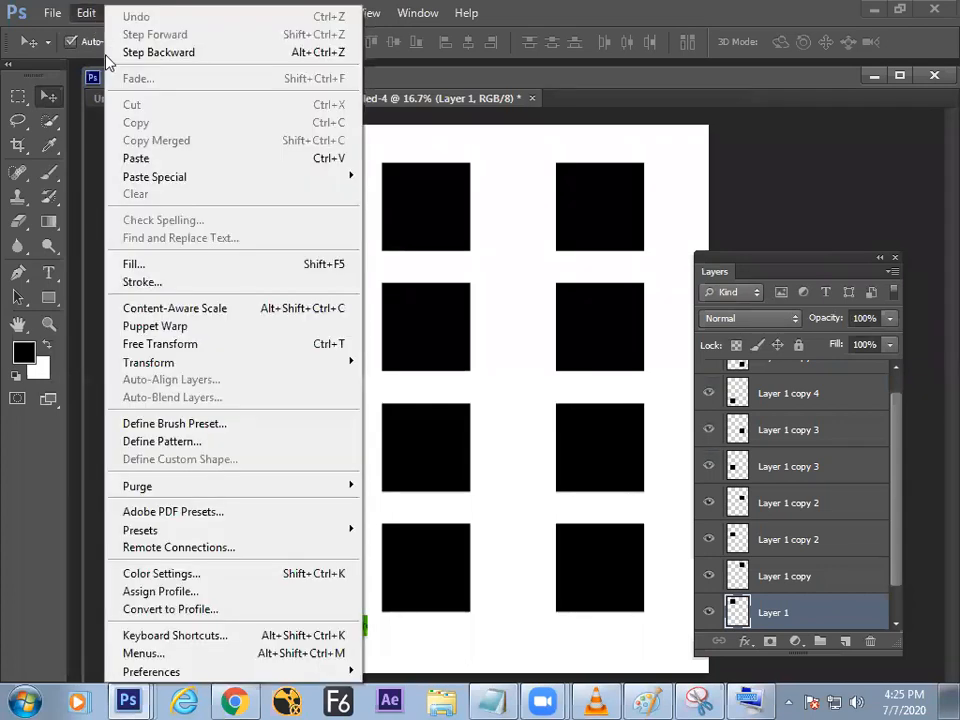
click(125, 157)
drag(505, 362, 438, 190)
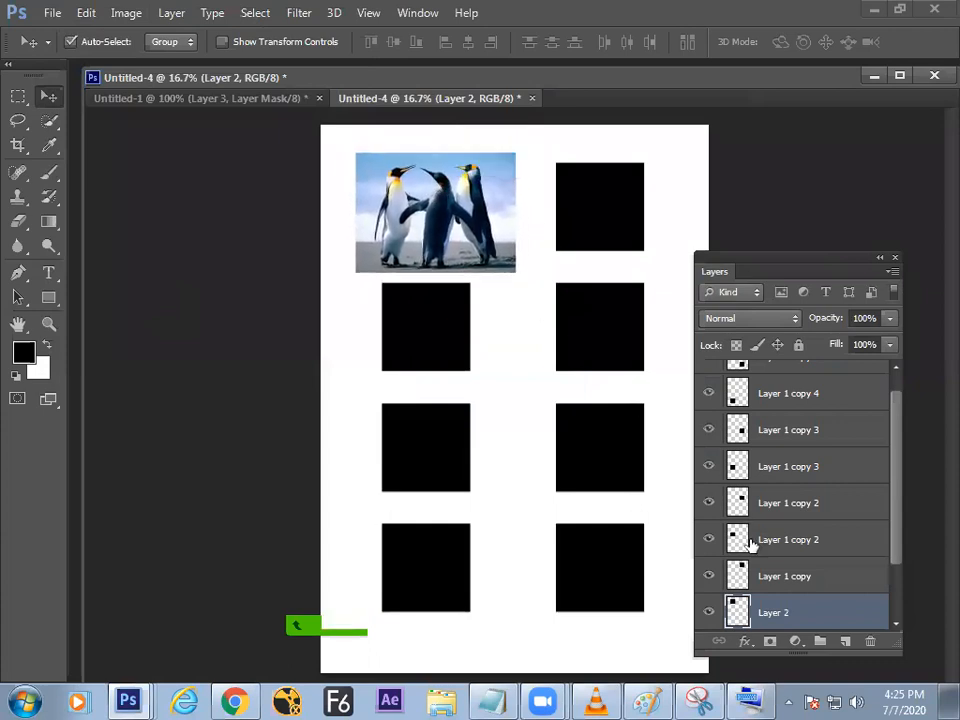
drag(897, 533, 883, 576)
drag(470, 250, 444, 200)
key(ctrl+alt+g)
- Copy Koala.jpg into the A4 document above the first-row right square's layer, position it over the square, and clip it
click(598, 242)
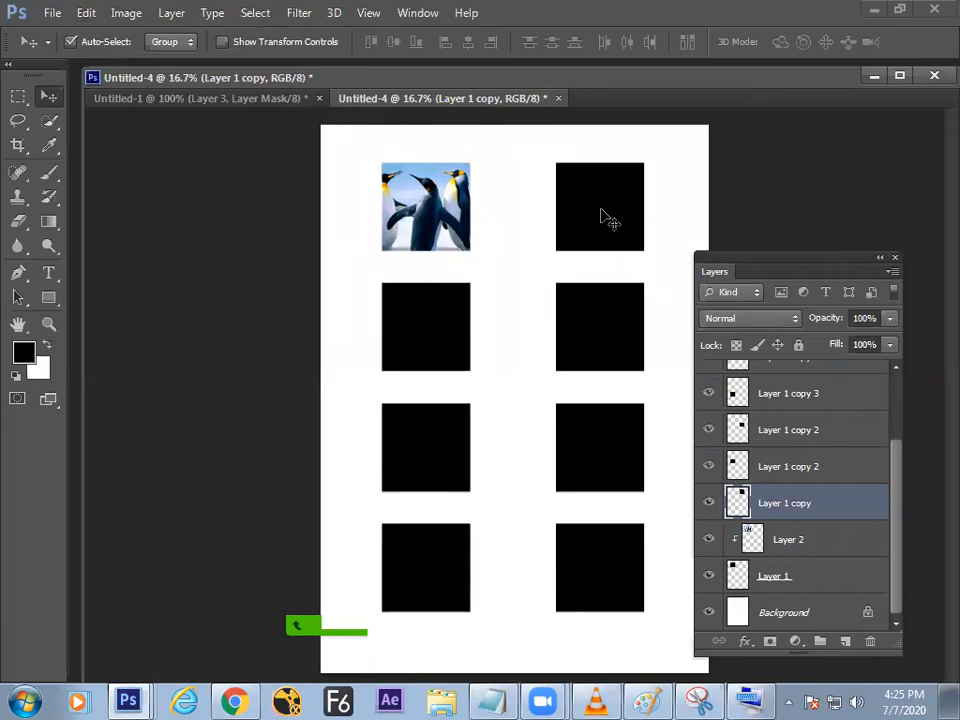
key(ctrl+o)
double_click(561, 176)
key(ctrl+a)
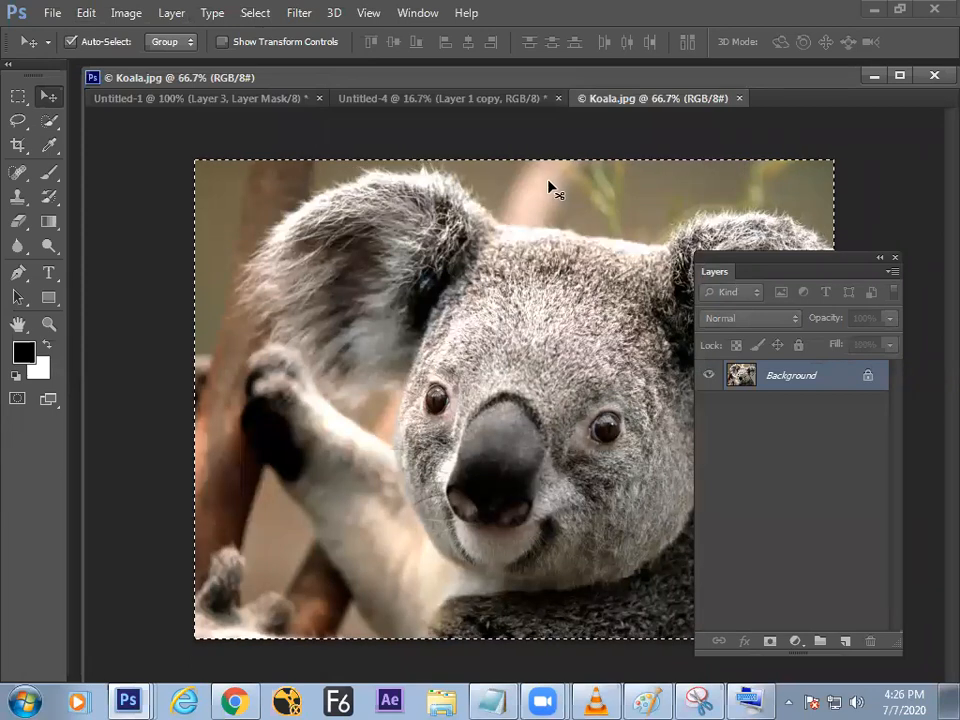
key(ctrl+w)
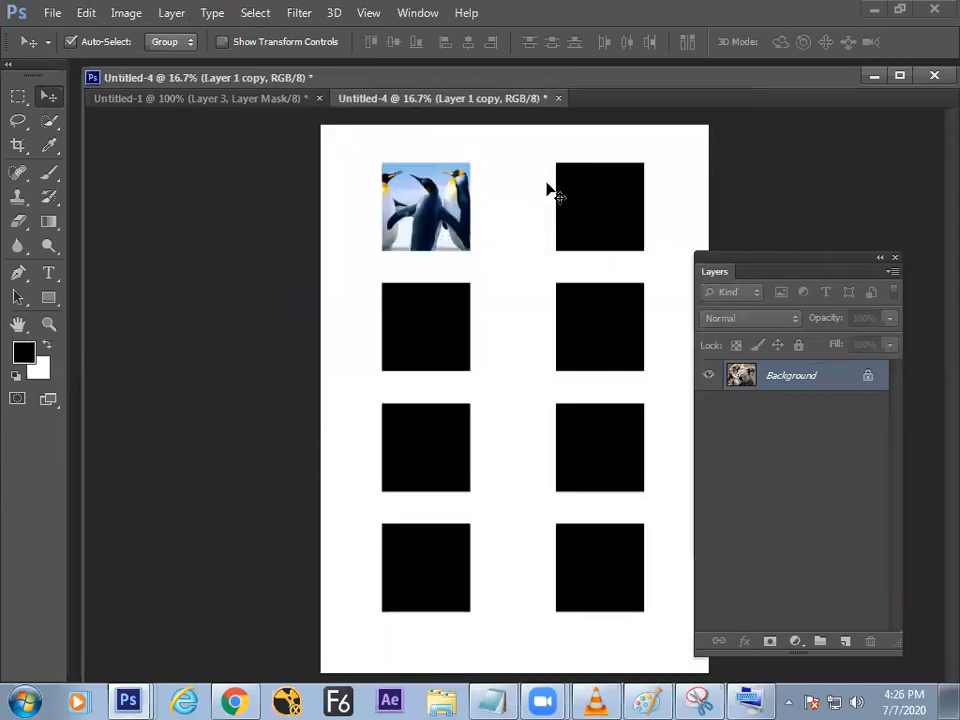
key(ctrl+v)
drag(508, 400, 580, 214)
key(ctrl+alt+g)
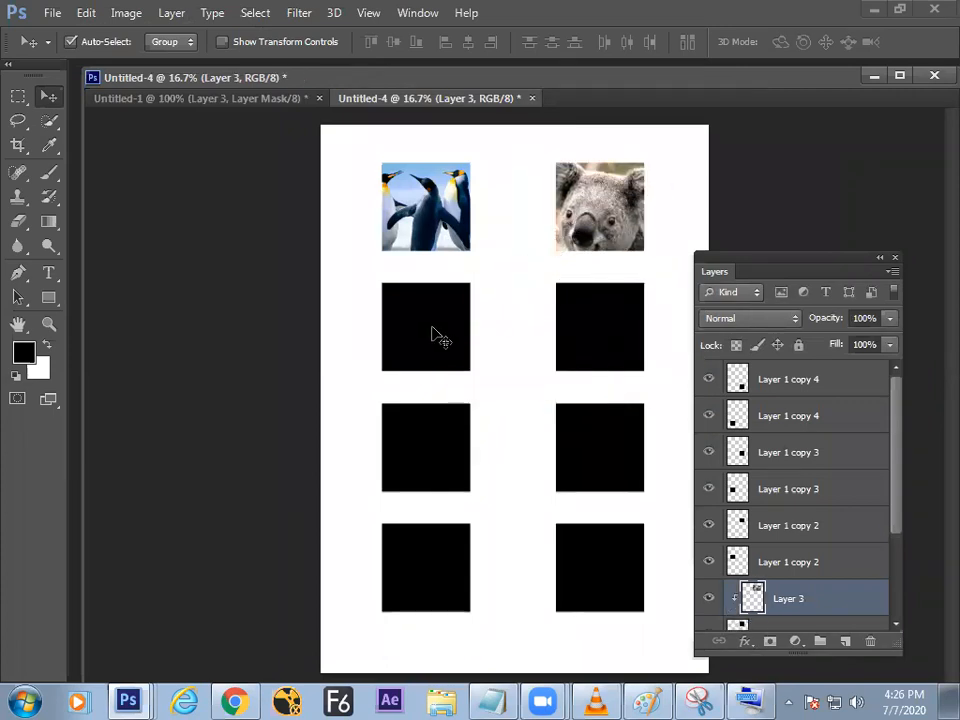
- Copy Lighthouse.jpg into the A4 document above the second-row left square's layer, position it over the square, and clip it
click(437, 336)
key(ctrl+o)
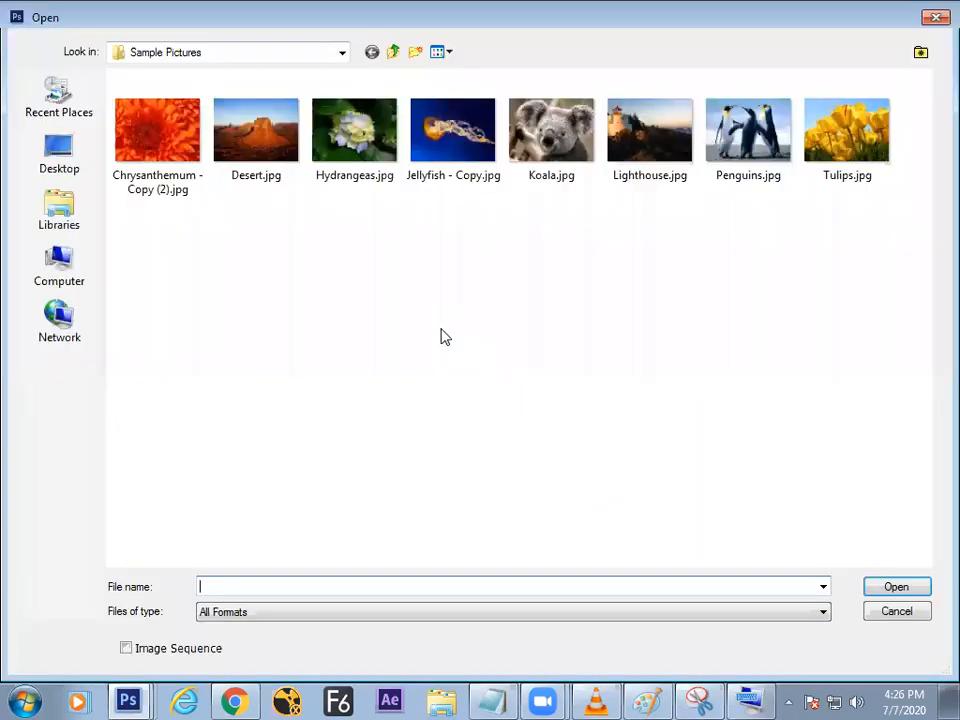
double_click(651, 150)
key(ctrl+a)
key(ctrl+w)
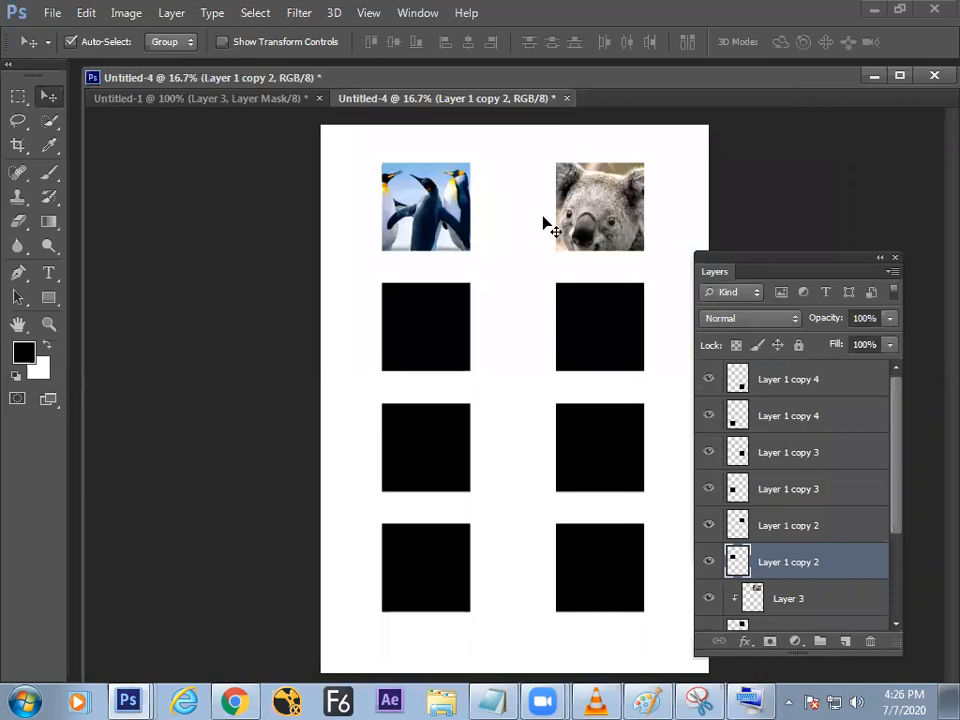
key(ctrl+v)
drag(504, 311, 454, 349)
key(ctrl+alt+g)
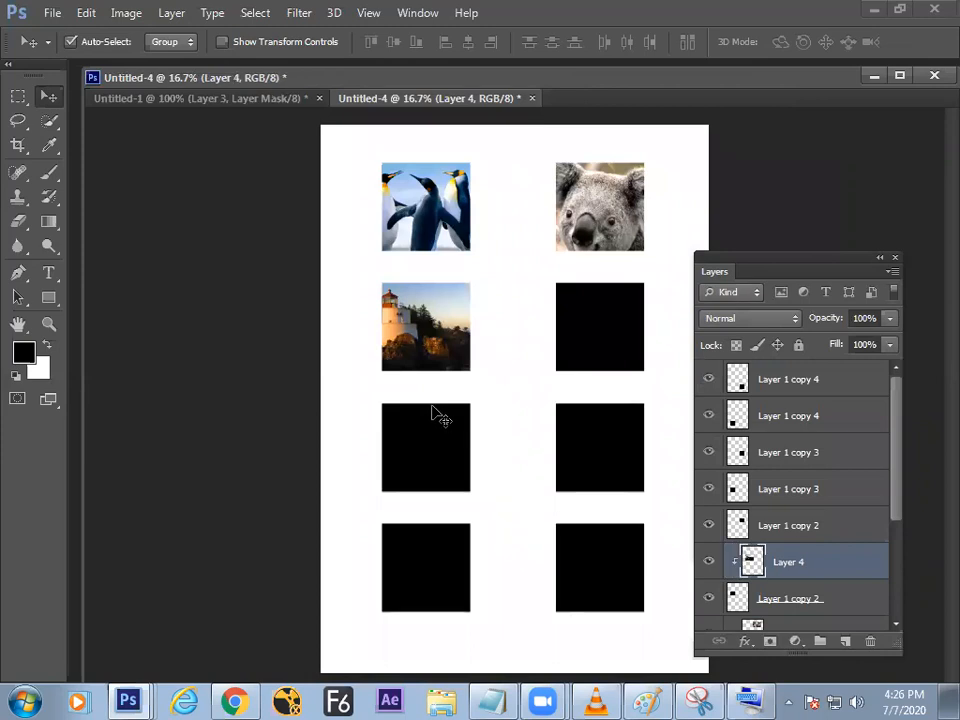
- Copy Hydrangeas.jpg into the A4 document above the second-row right square's layer, position it over the square, and clip it
key(ctrl+o)
click(460, 148)
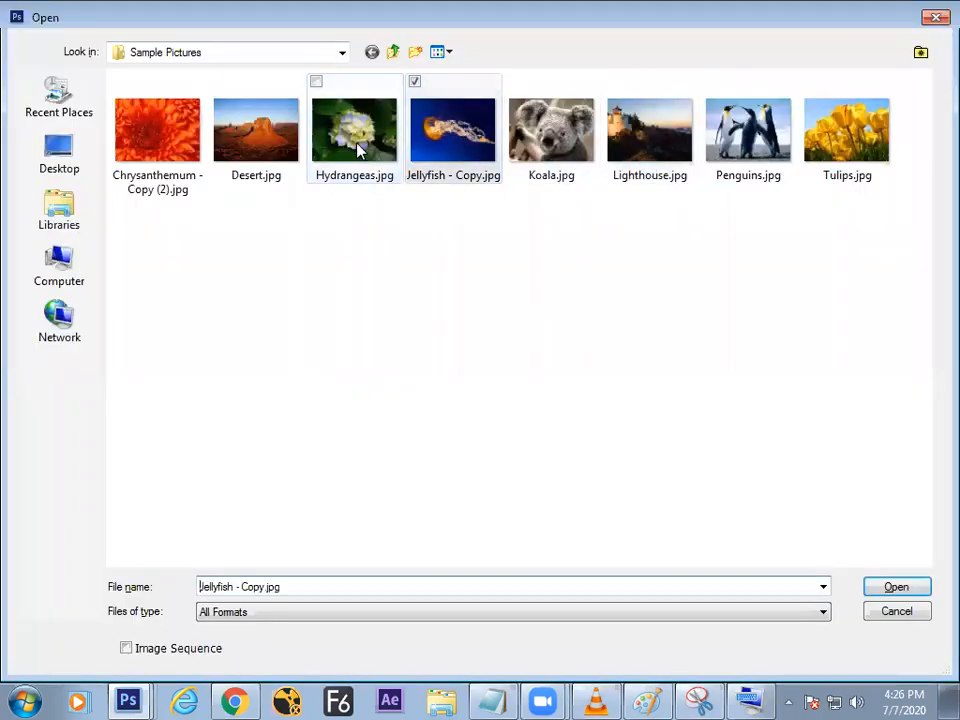
double_click(355, 130)
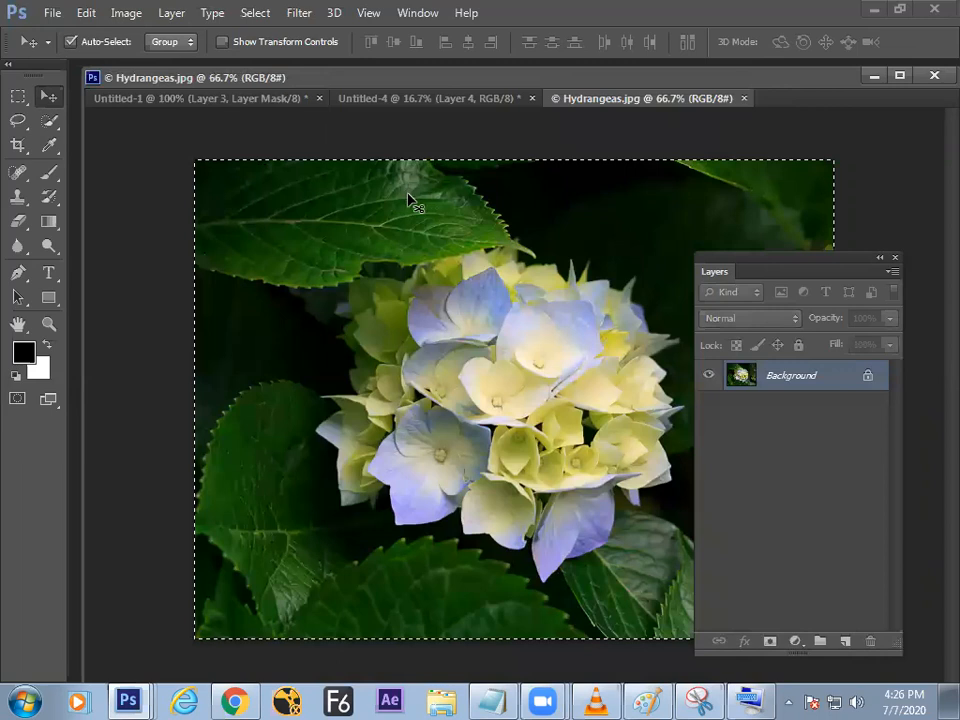
key(ctrl+w)
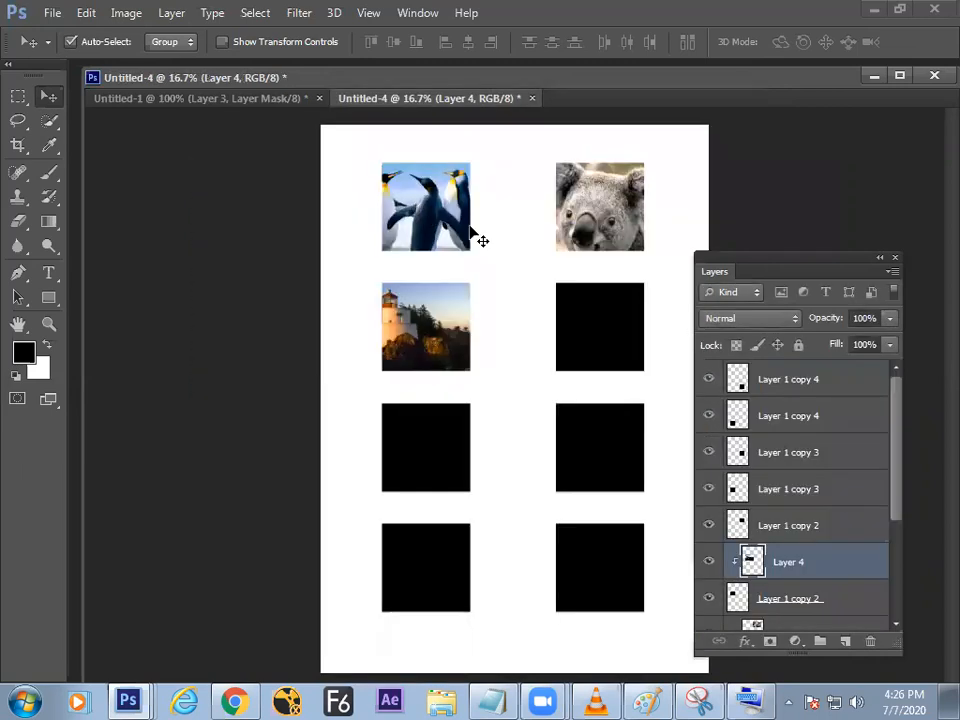
click(577, 318)
key(ctrl+v)
drag(513, 342, 602, 271)
key(ctrl+alt+g)
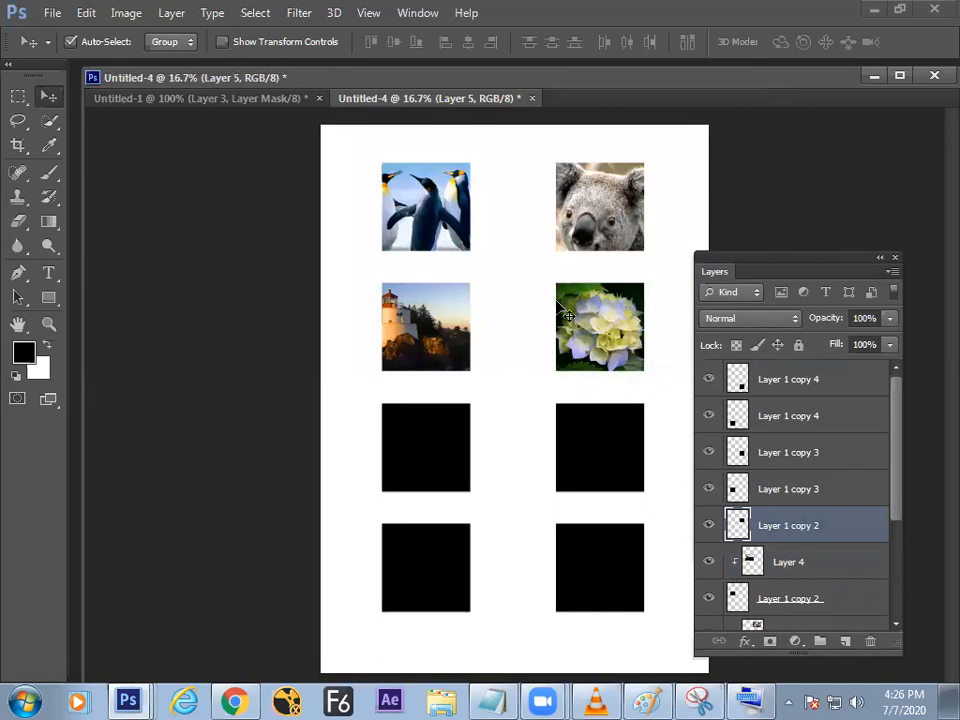
- Copy Desert.jpg into the A4 document above the third-row left square's layer, position it over the square, and clip it
key(ctrl+o)
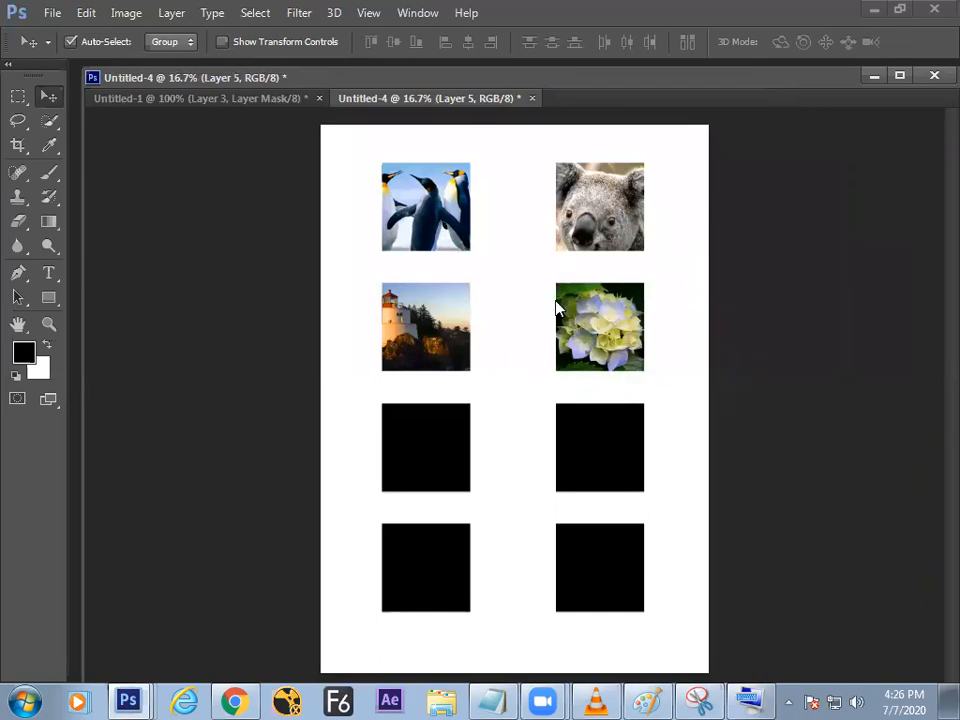
click(253, 165)
double_click(253, 165)
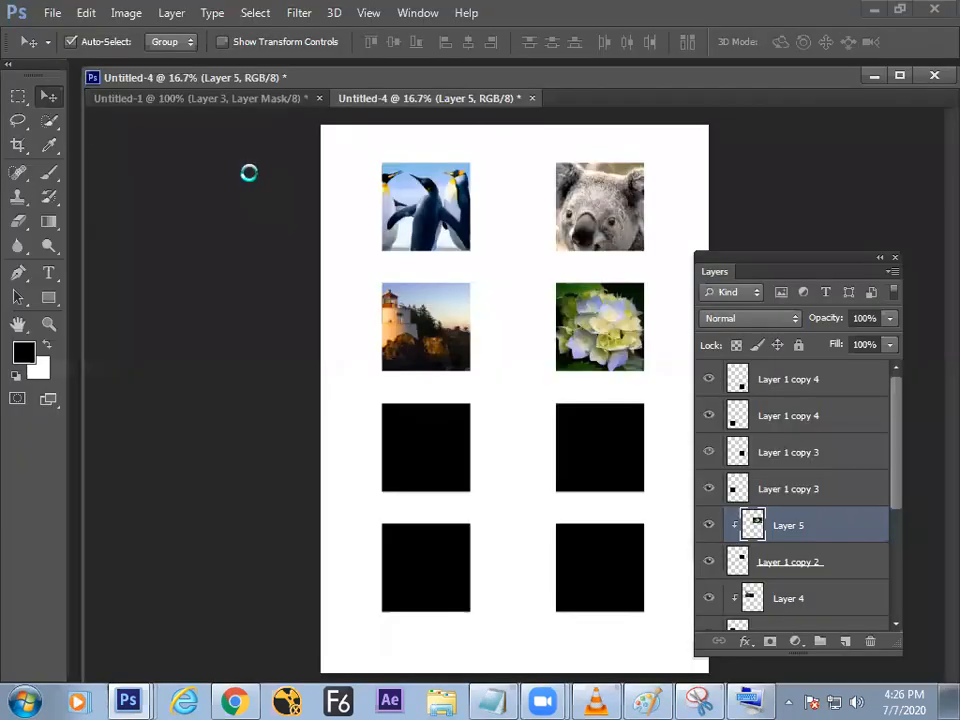
key(ctrl+a)
key(ctrl+w)
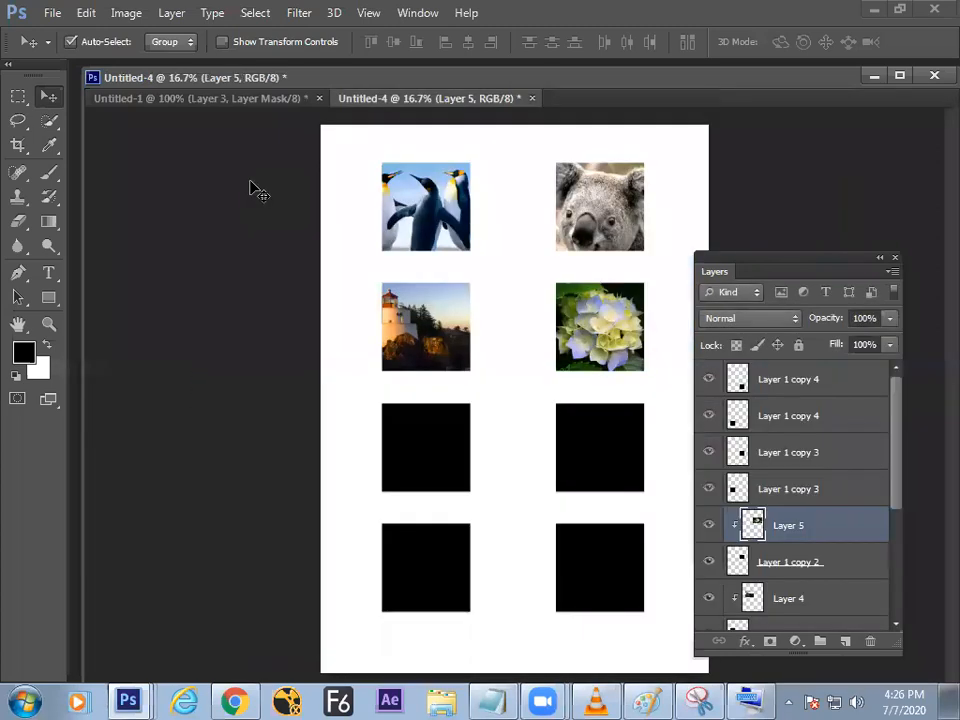
drag(404, 435, 414, 420)
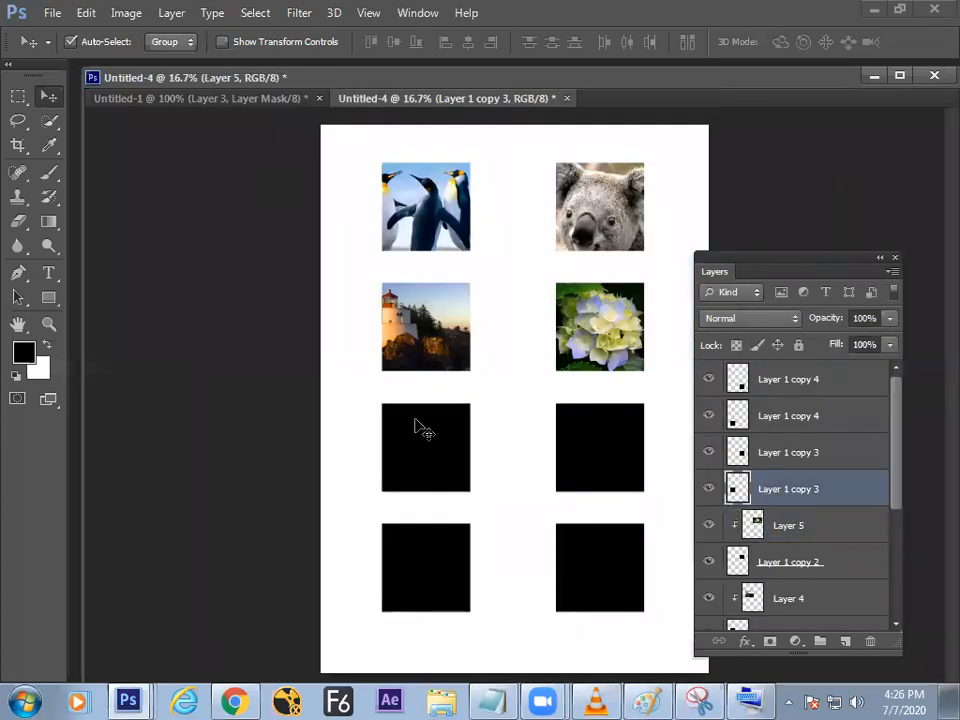
key(ctrl+v)
drag(487, 389, 418, 433)
key(ctrl+alt+g)
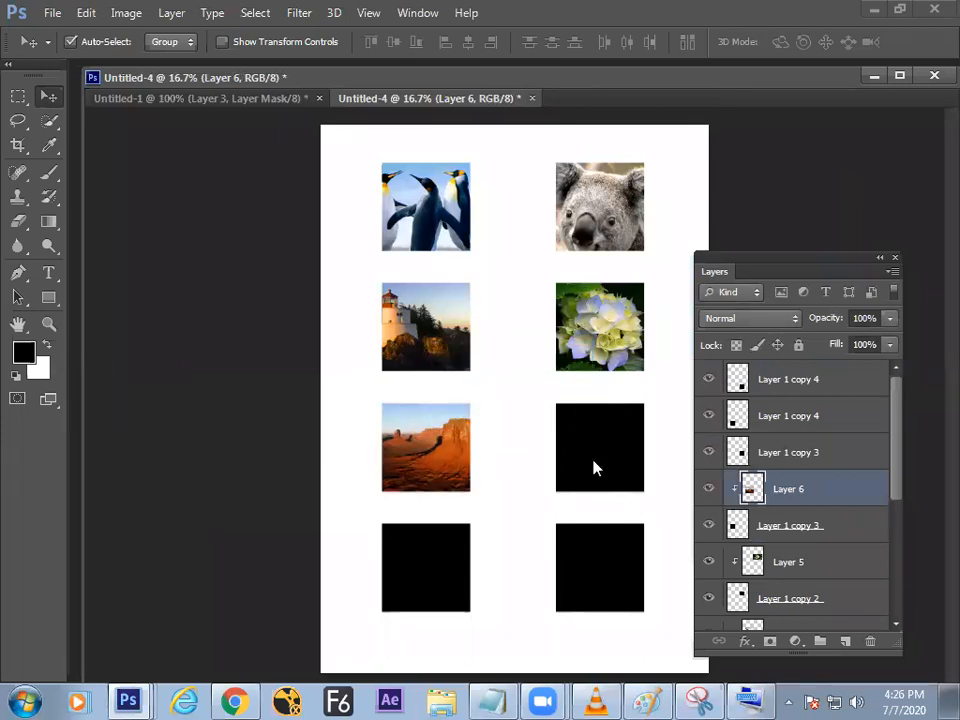
- Copy Chrysanthemum - Copy (2).jpg into the A4 document above the third-row right square's layer, position it over the square, and clip it
key(ctrl+o)
click(746, 128)
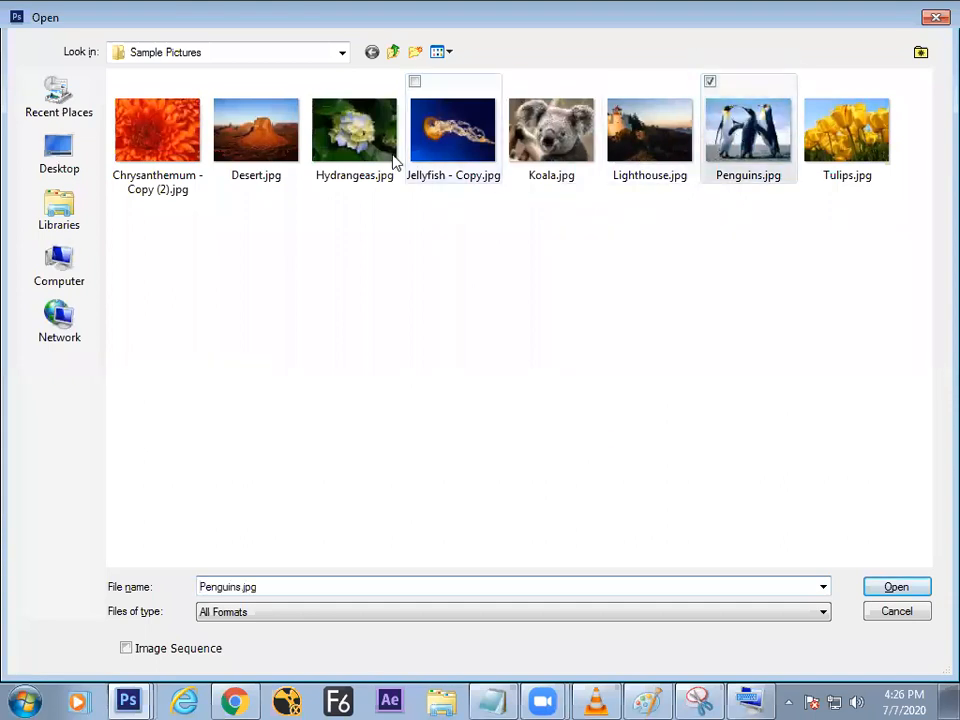
double_click(140, 140)
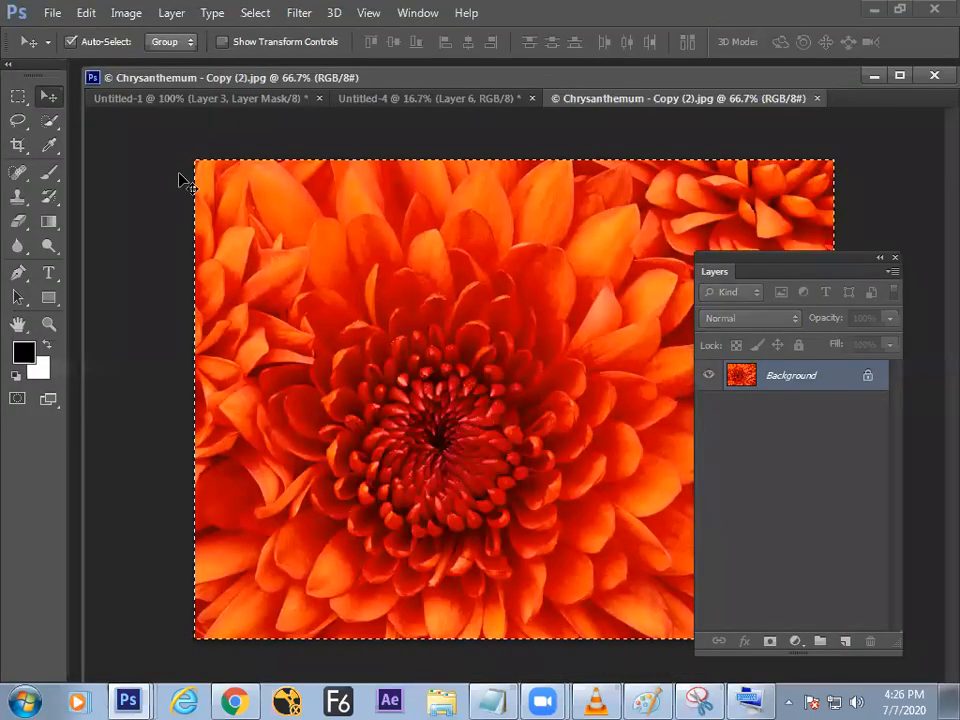
key(ctrl+w)
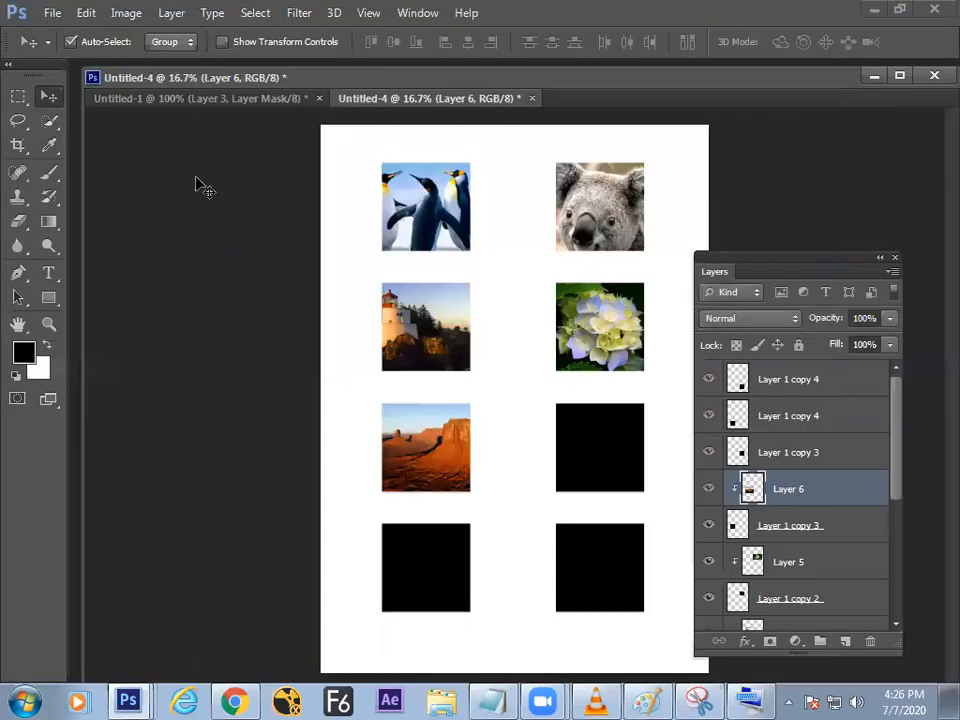
click(620, 428)
key(ctrl+v)
drag(522, 407, 600, 461)
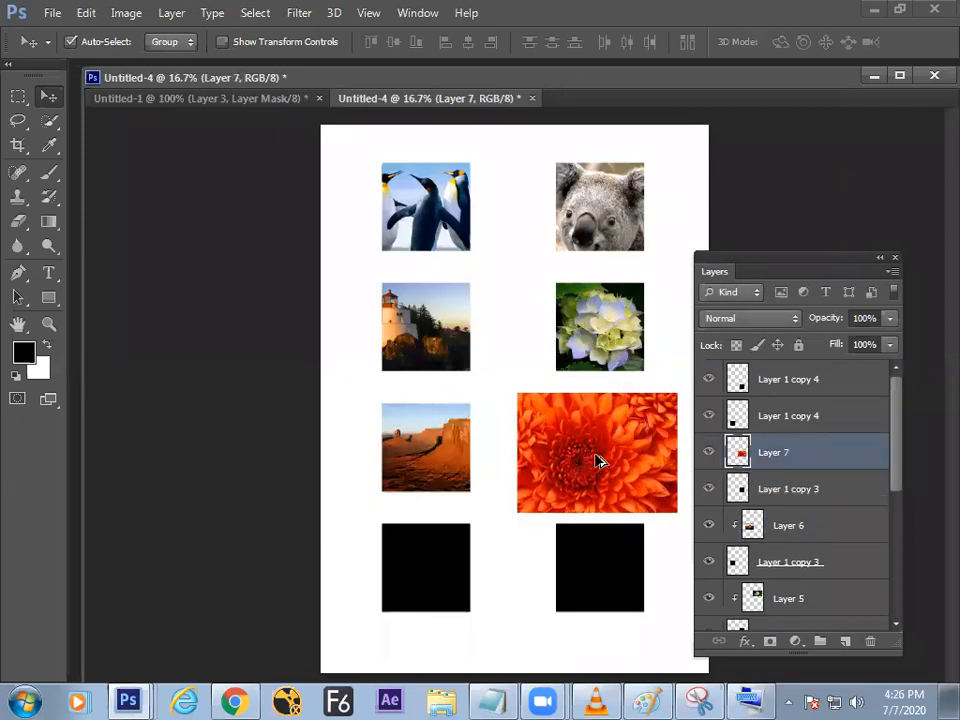
key(ctrl+alt+g)
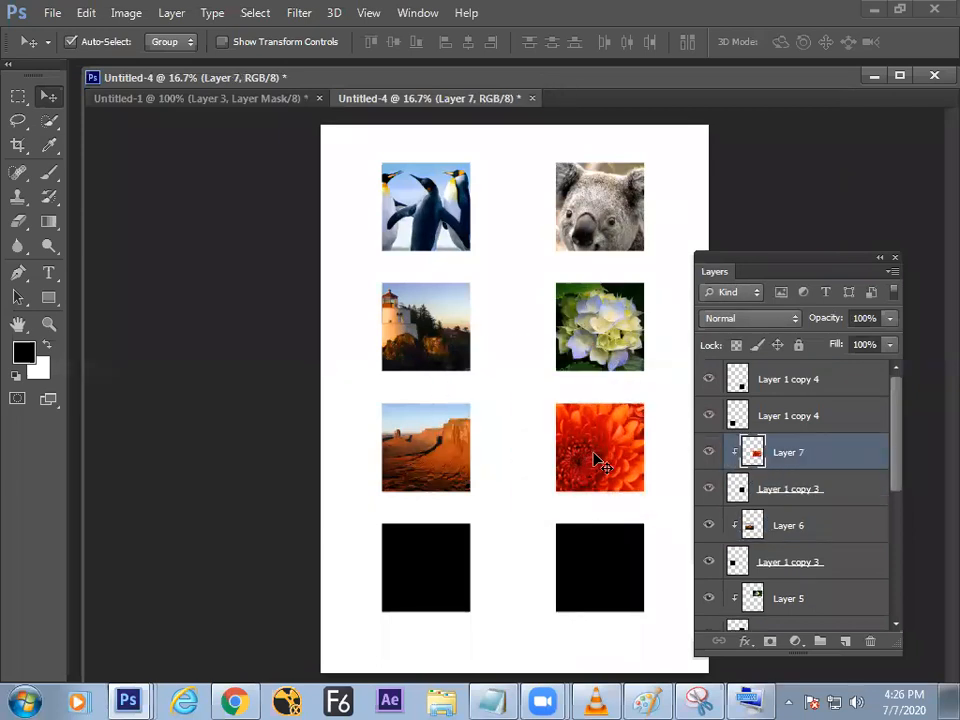
- Copy Jellyfish - Copy.jpg into the A4 document above the fourth-row left square's layer, position it over the square, and clip it
click(450, 561)
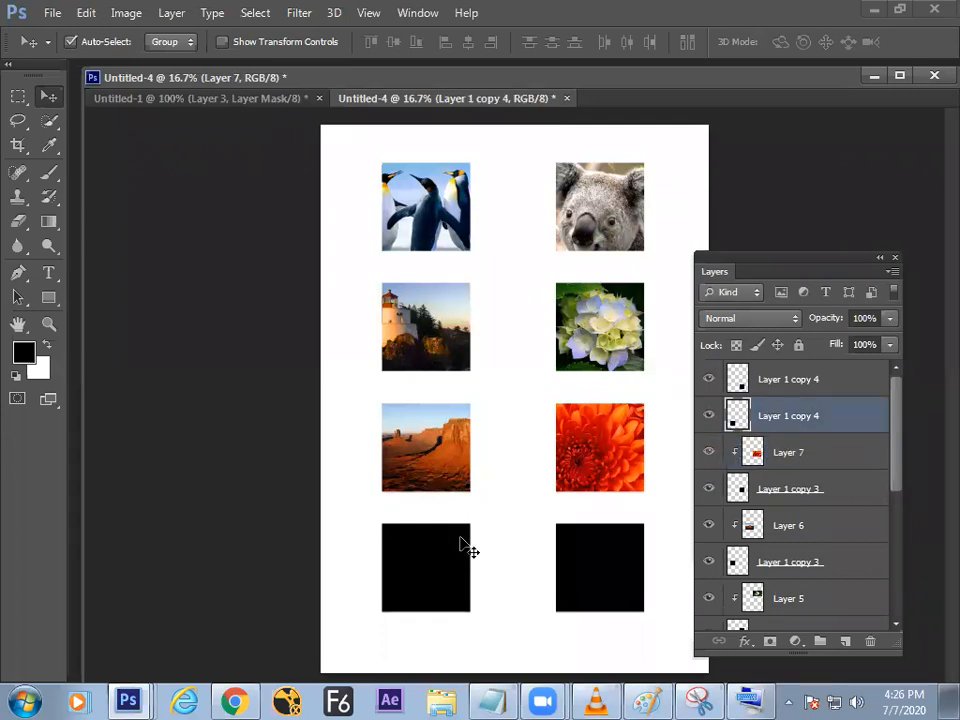
key(ctrl+o)
double_click(447, 130)
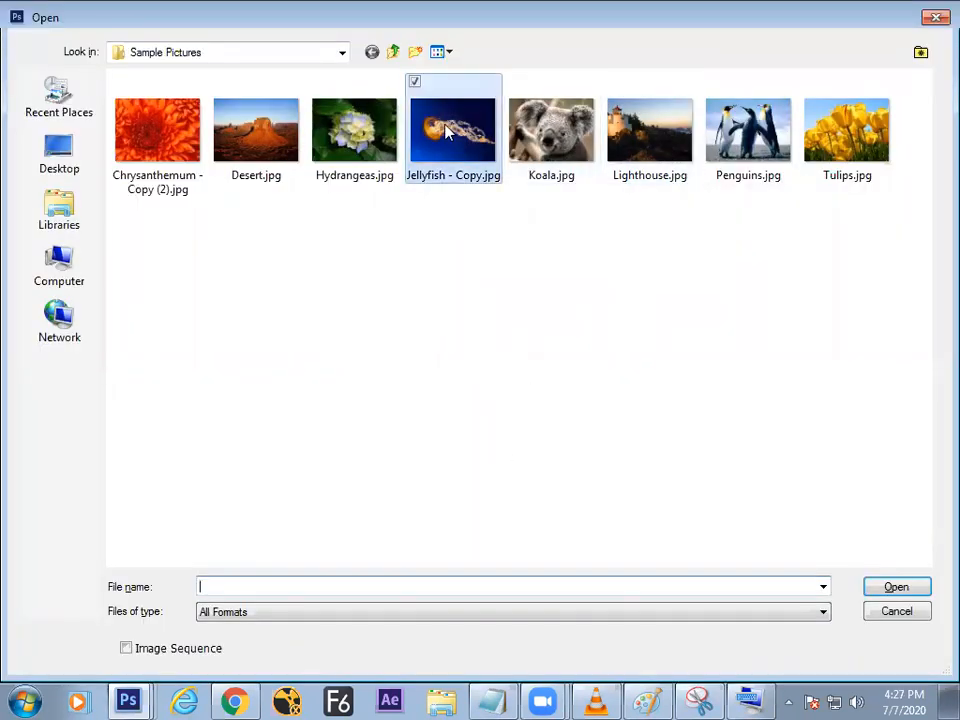
key(ctrl+a)
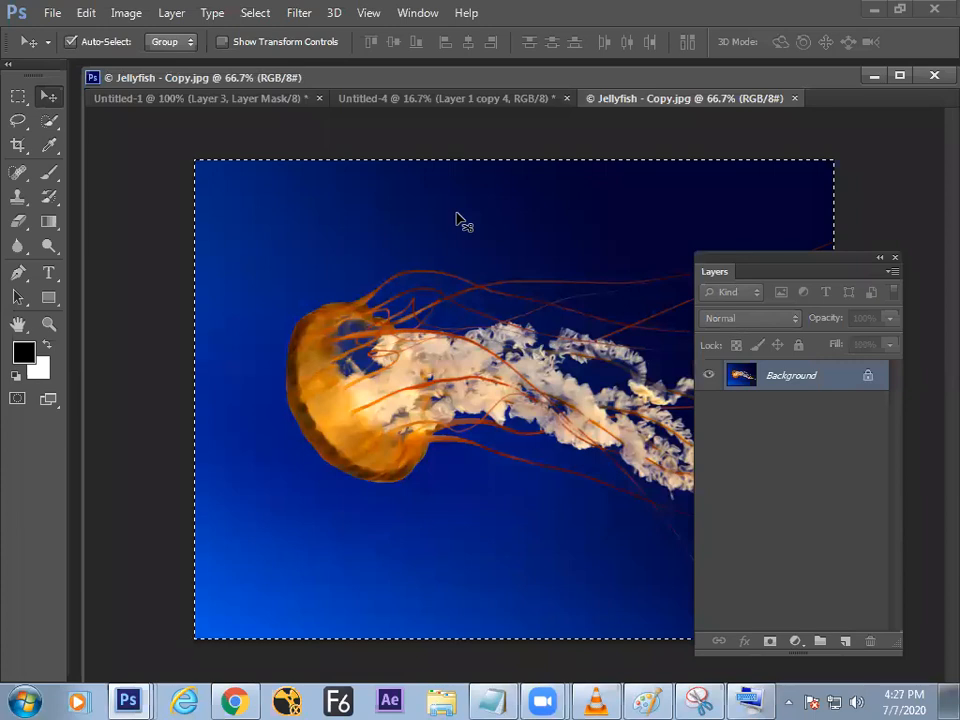
key(ctrl+w)
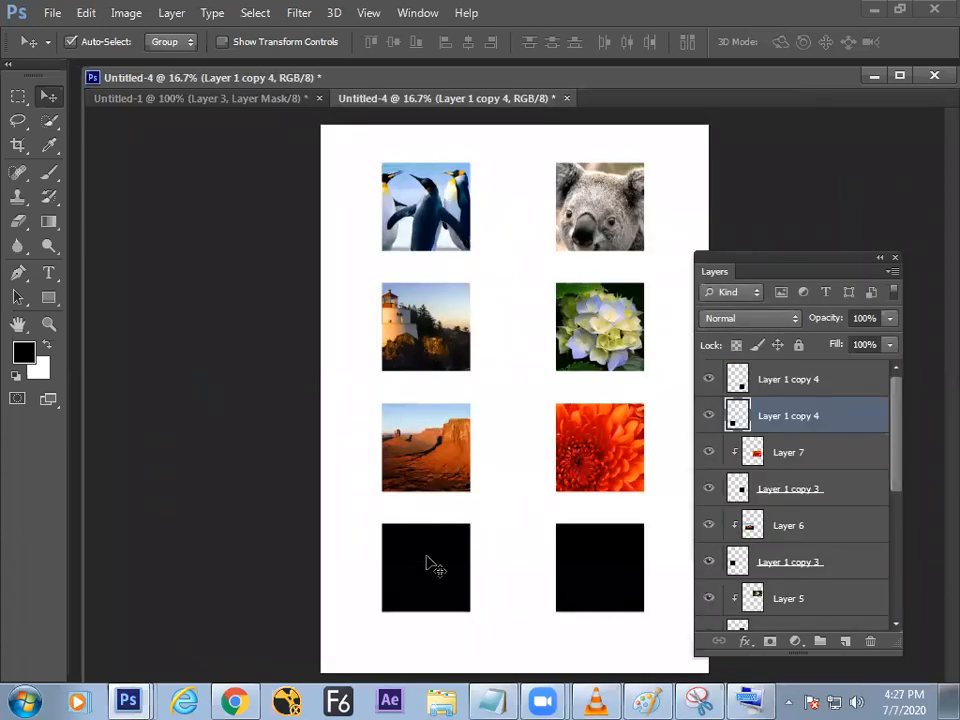
key(alt+ctrl+v)
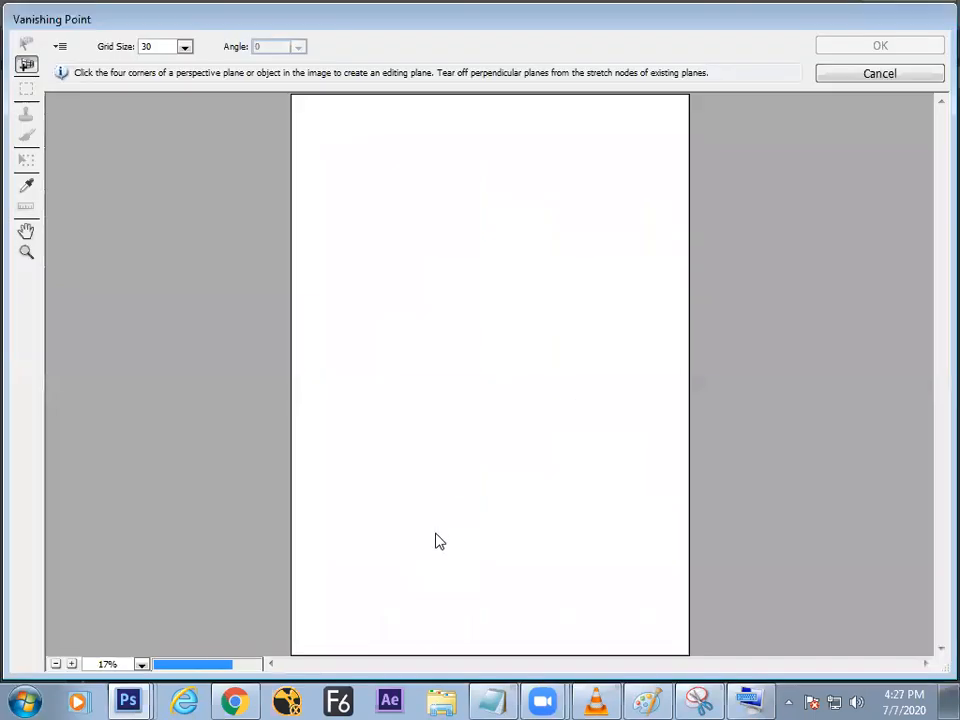
click(919, 79)
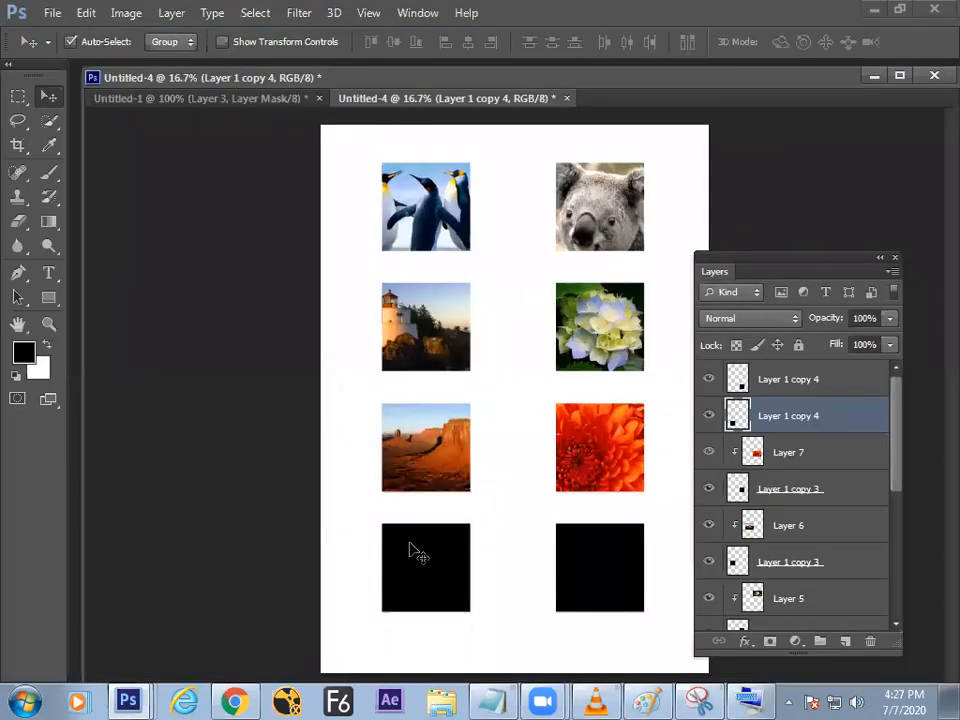
key(ctrl+v)
drag(450, 514, 433, 546)
key(alt+ctrl+g)
- Fine-tune the positions of the penguins, lighthouse, koala and hydrangeas pictures within their squares in the first two rows
mouse_move(426, 204)
mouse_down()
mouse_move(430, 216)
mouse_move(436, 208)
mouse_up()
drag(418, 346, 421, 346)
drag(604, 221, 605, 223)
drag(602, 335, 598, 335)
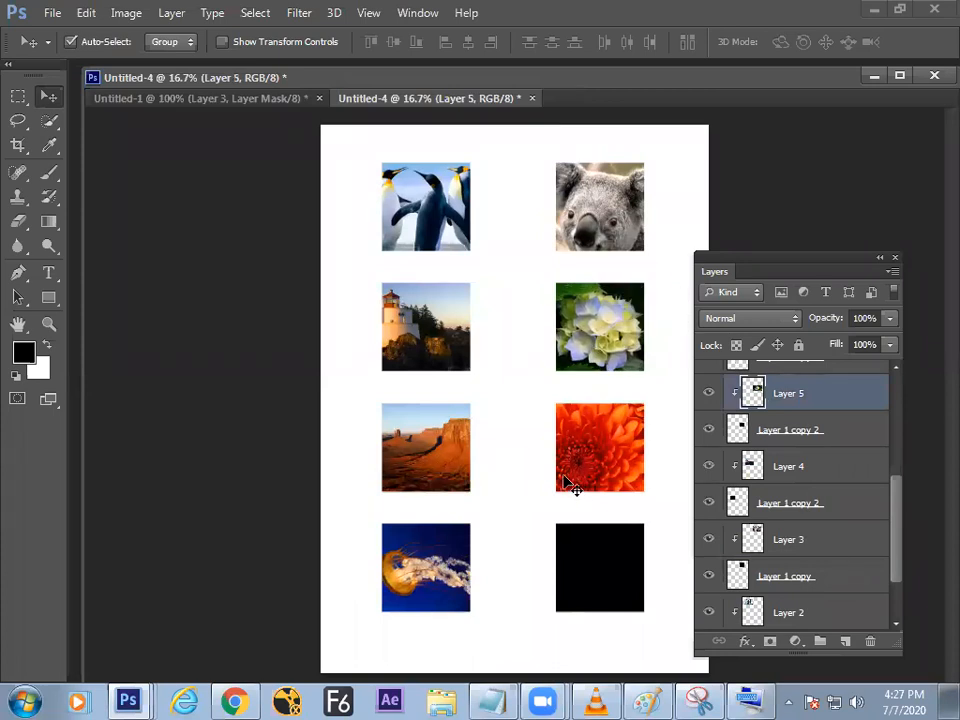
- Copy Tulips.jpg into the A4 document above the fourth-row right square's layer, position it over the square, and clip it
key(ctrl+o)
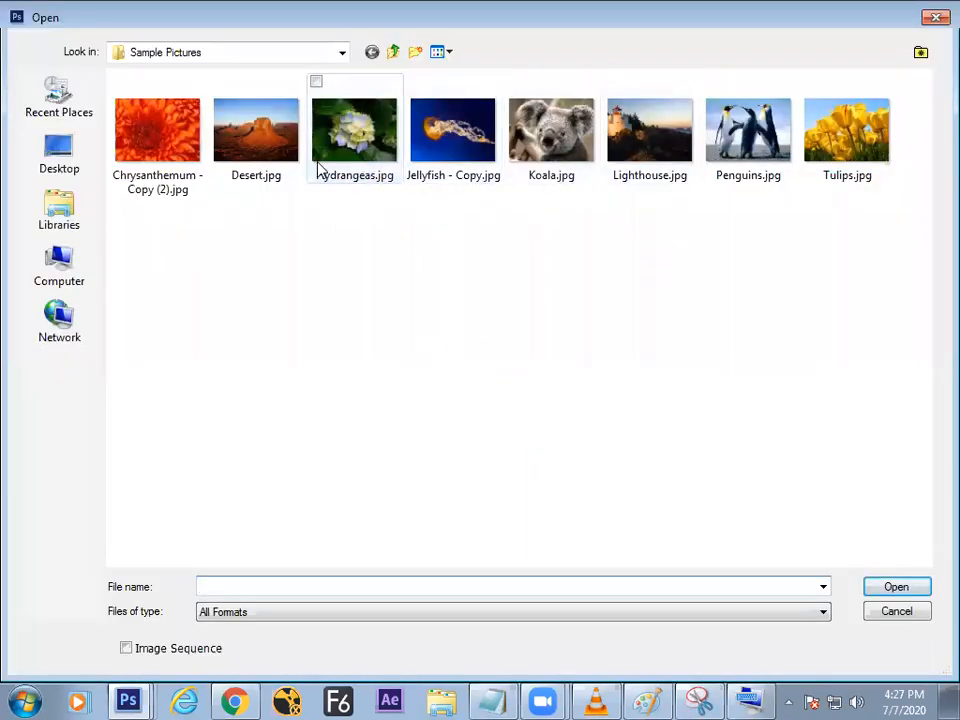
click(830, 140)
key(Return)
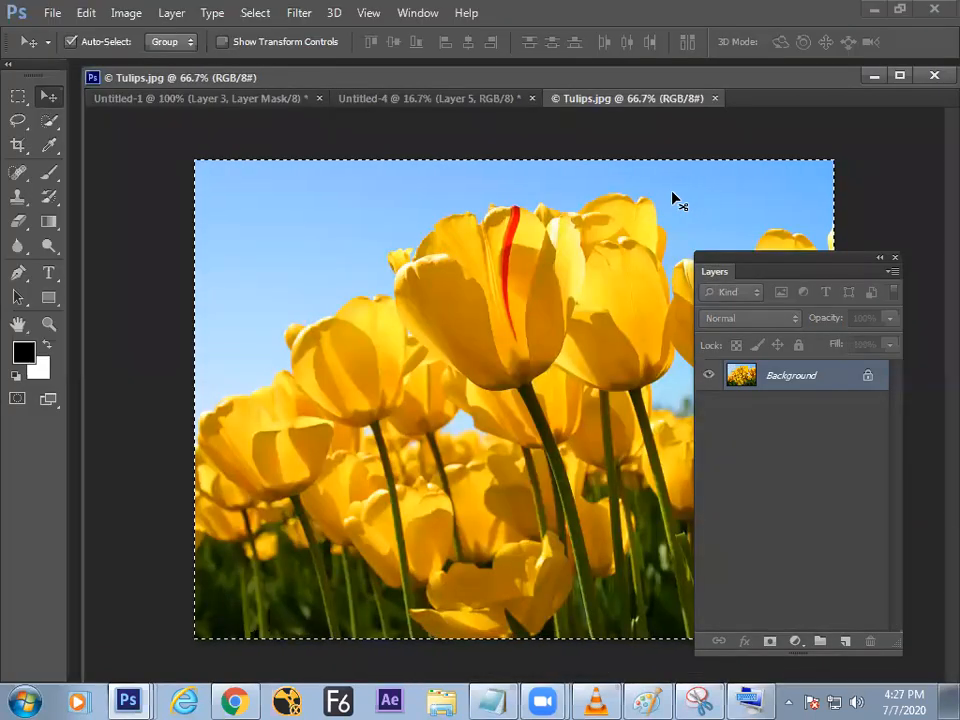
key(ctrl+w)
click(618, 553)
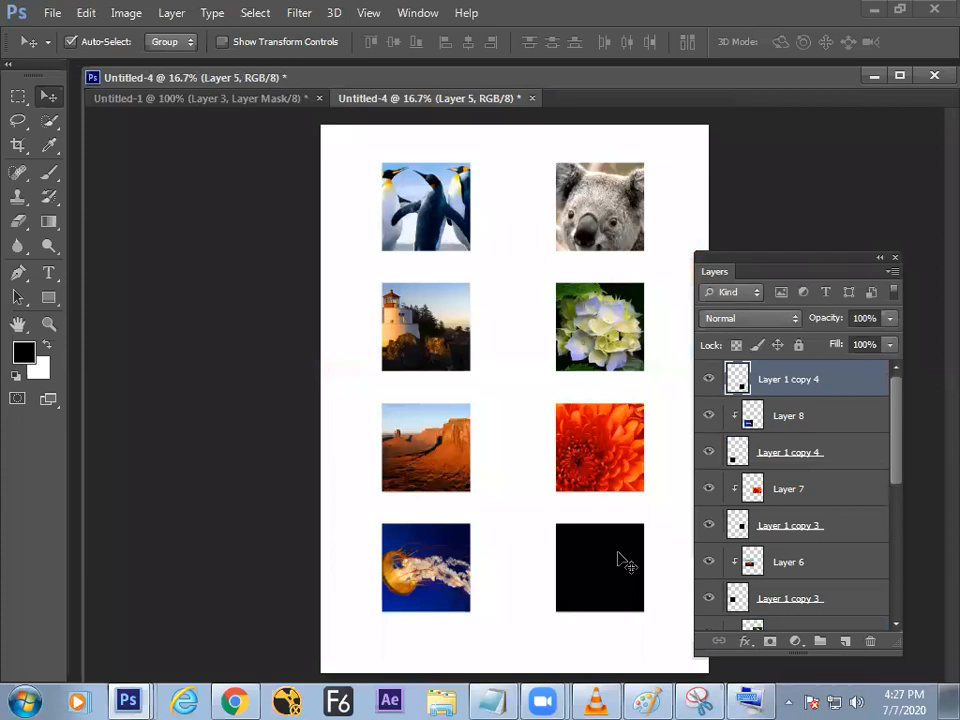
key(ctrl+v)
drag(525, 434, 604, 561)
key(ctrl+alt+g)
- Preview the completed picture grid in full screen mode without the panels, and bring the panels back
key(Tab)
key(f)
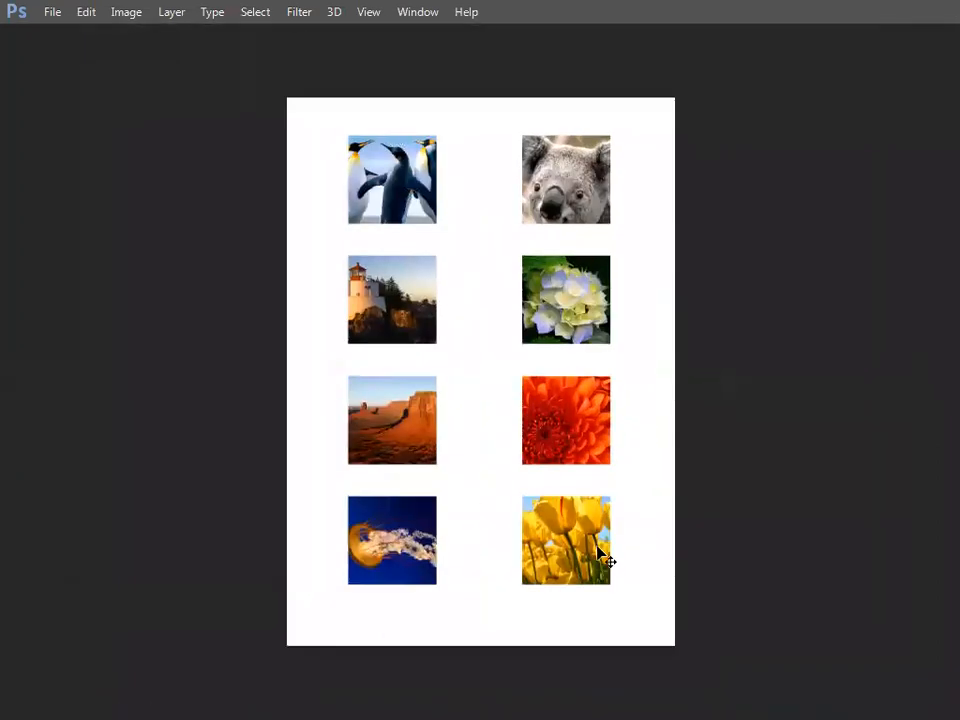
key(ctrl+minus)
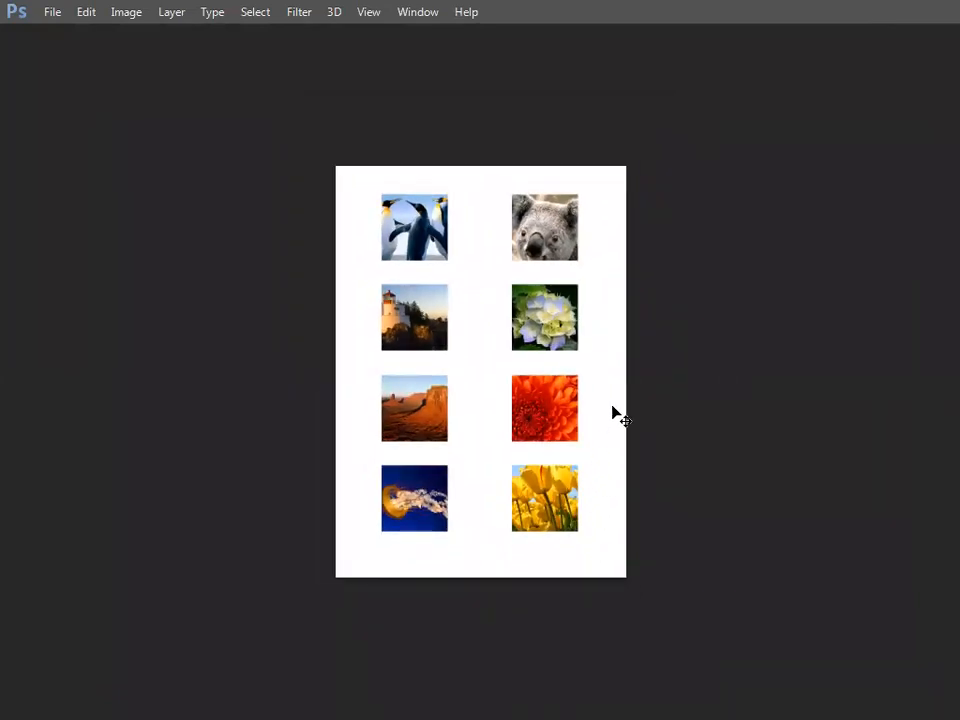
key(Tab)
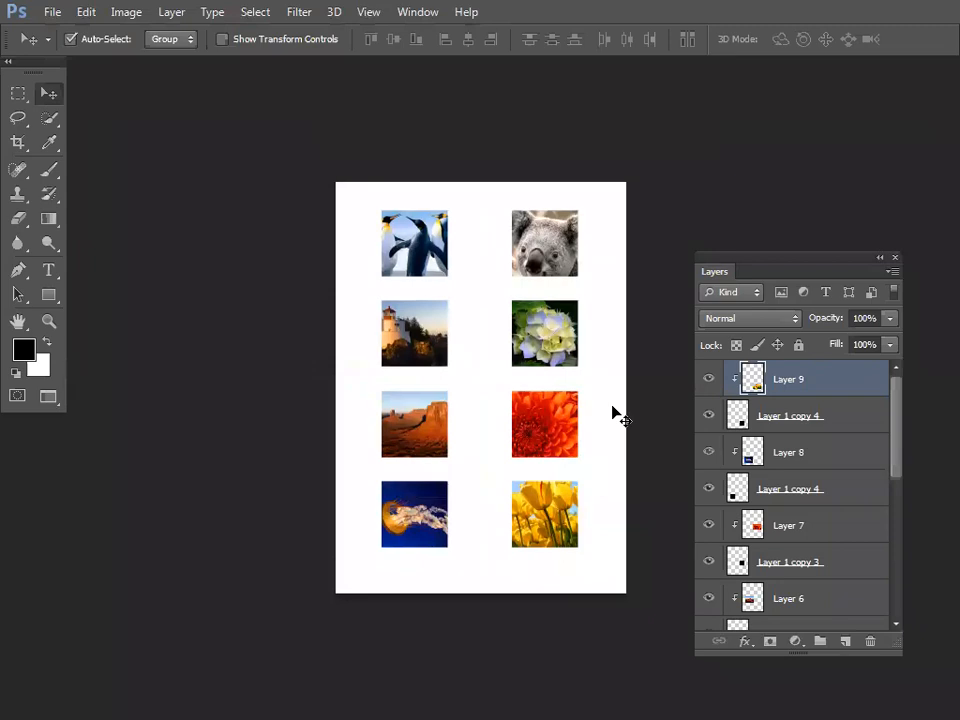
- Place the Layers panel higher on the screen and review the stack of clipped pictures and their base squares
drag(757, 260, 762, 94)
drag(897, 477, 898, 647)
drag(902, 437, 902, 347)
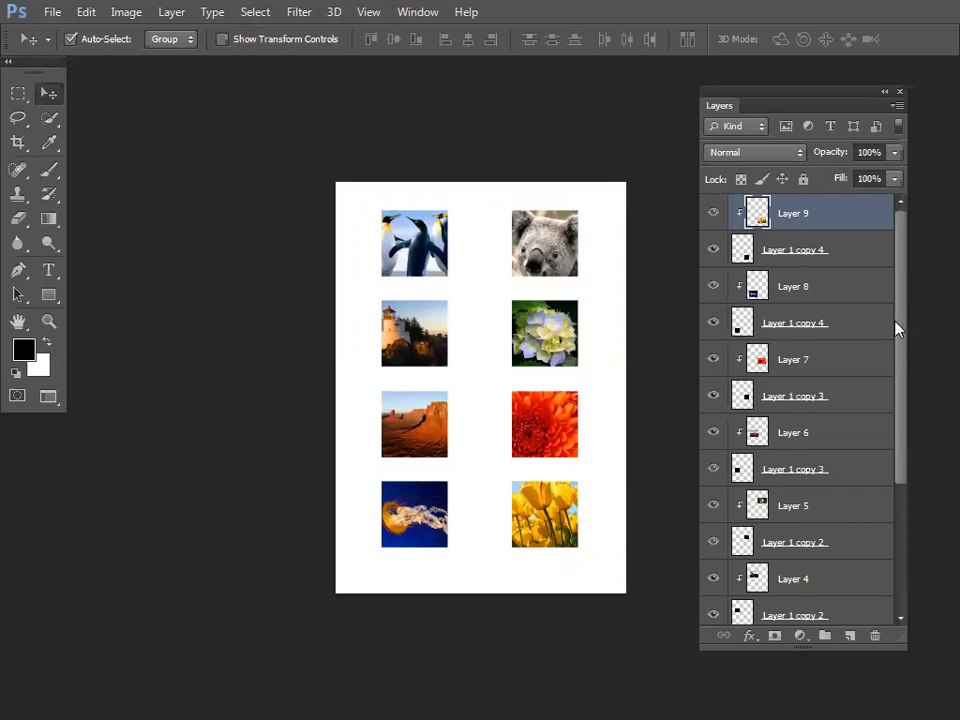
drag(904, 351, 879, 446)
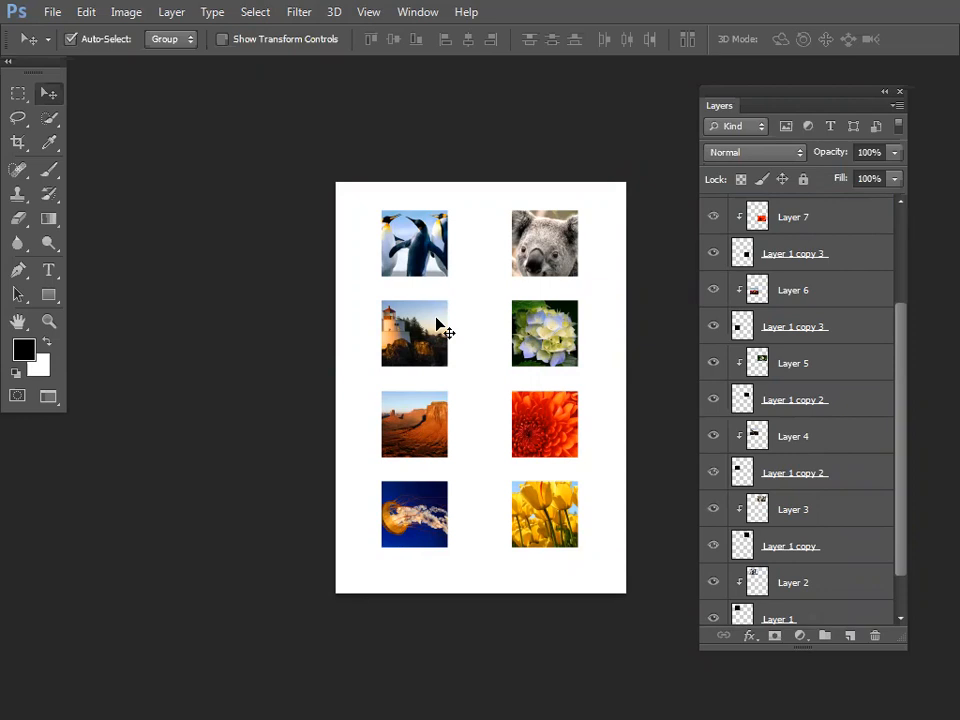
- Copy Penguins.jpg above the tulips layer, clip it to the fourth-row right square, and adjust its position inside the square
click(548, 512)
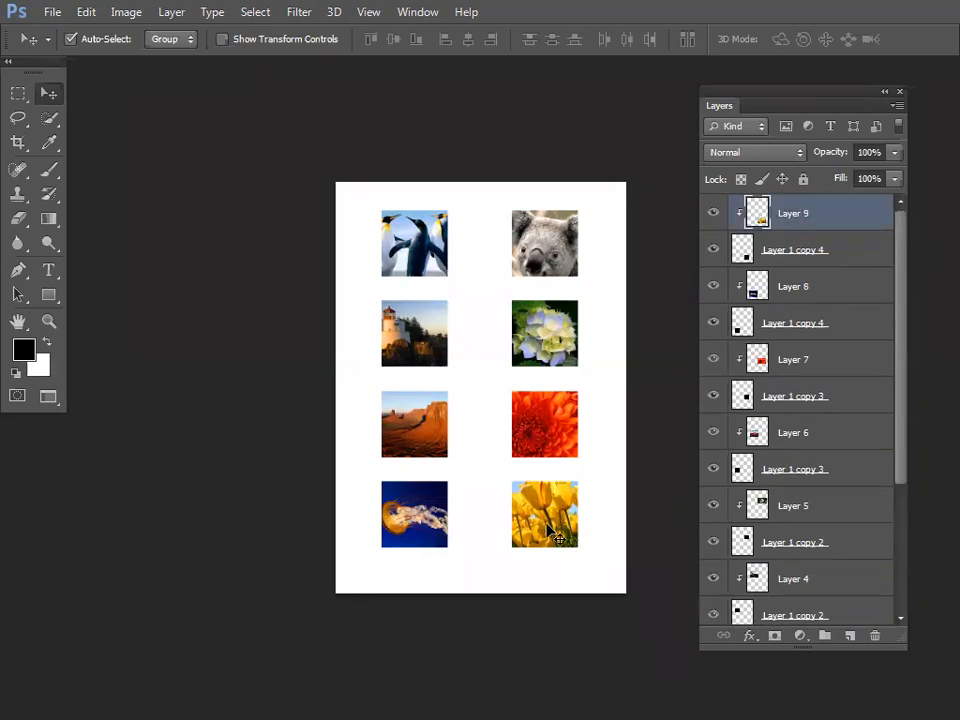
key(ctrl+o)
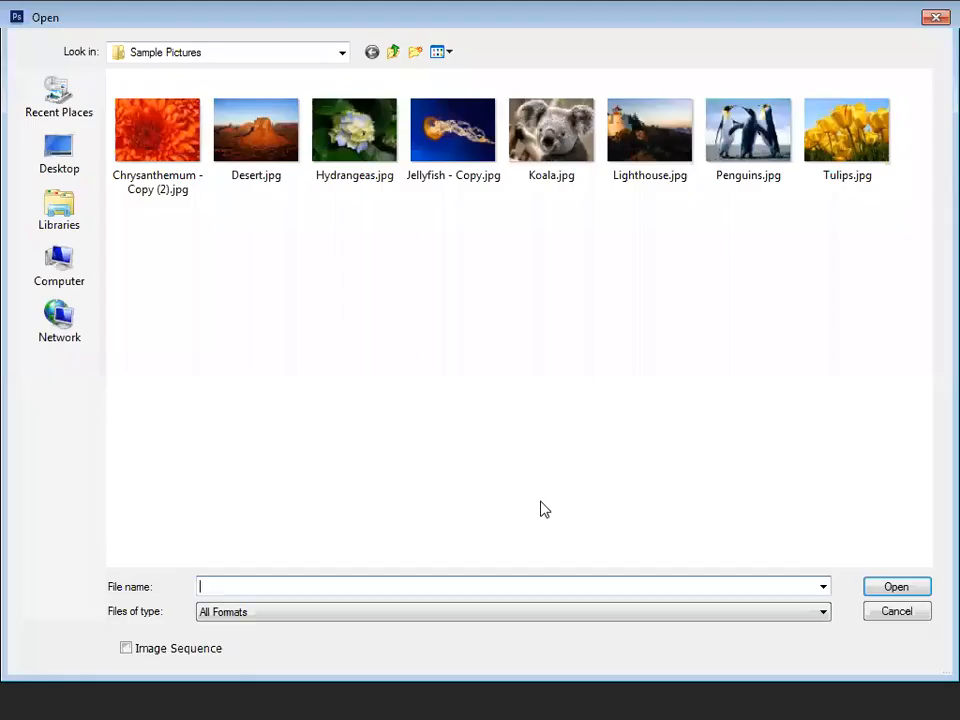
double_click(706, 176)
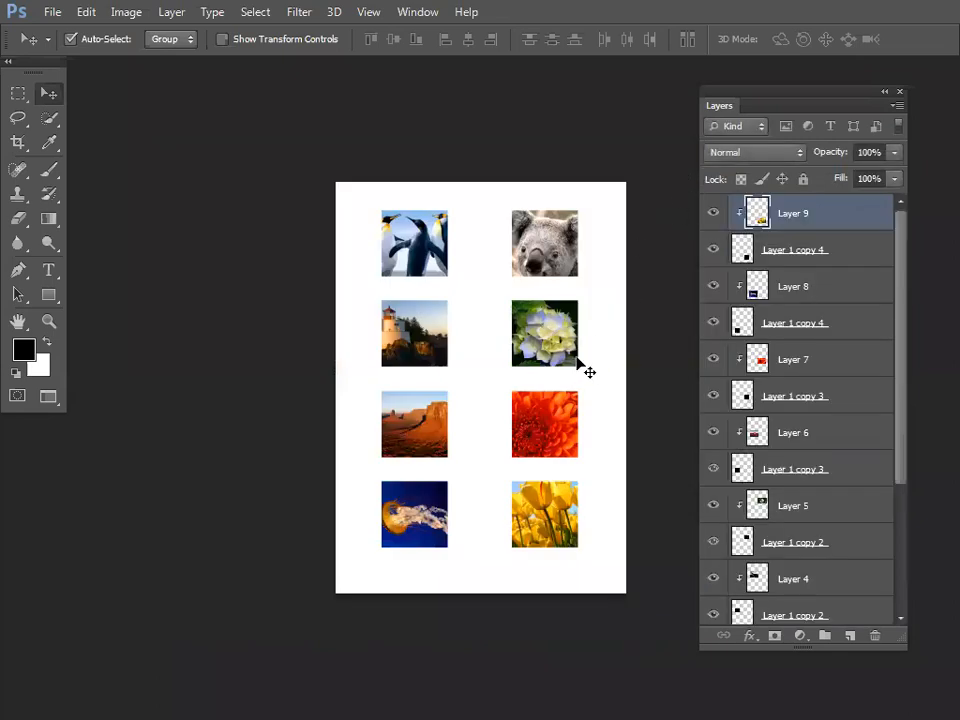
key(ctrl+v)
drag(512, 386, 555, 506)
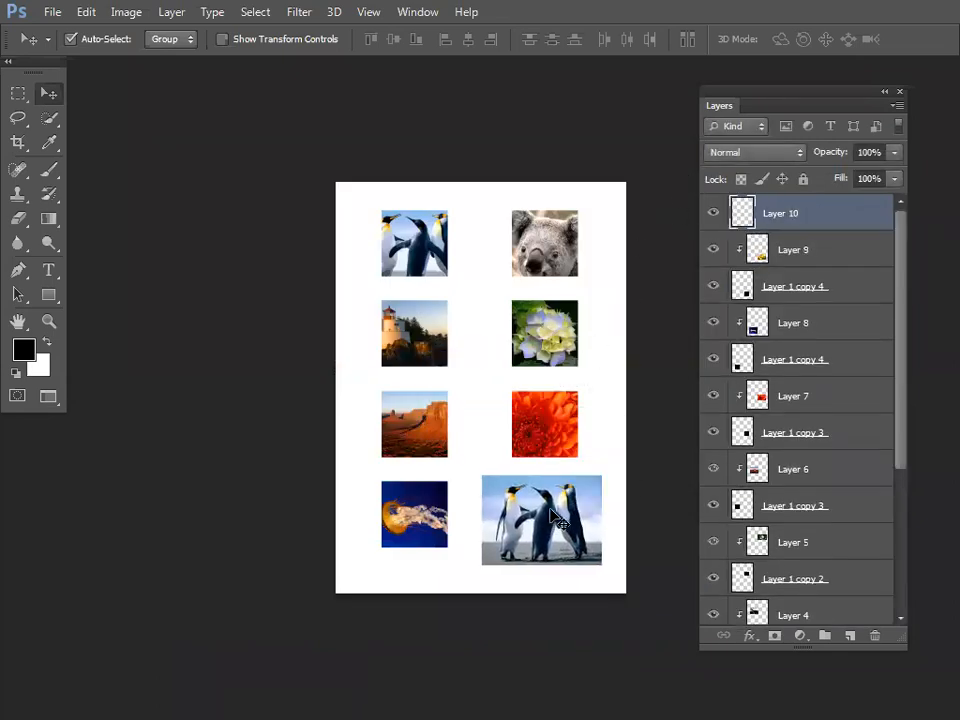
key(ctrl+alt+g)
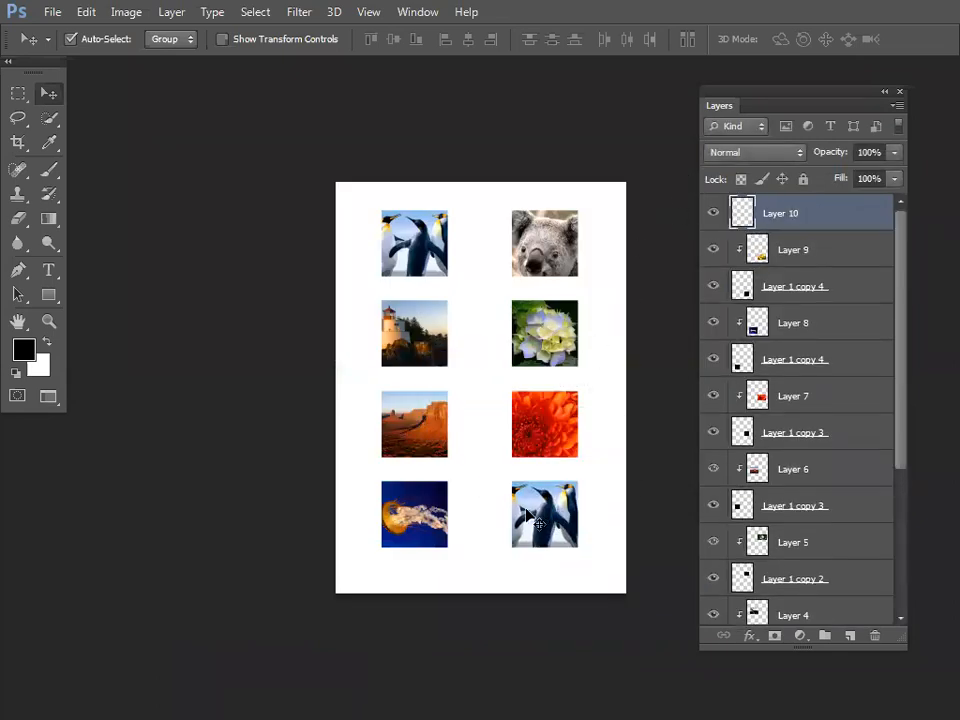
mouse_move(530, 515)
mouse_down()
mouse_move(556, 521)
mouse_move(546, 509)
mouse_up()
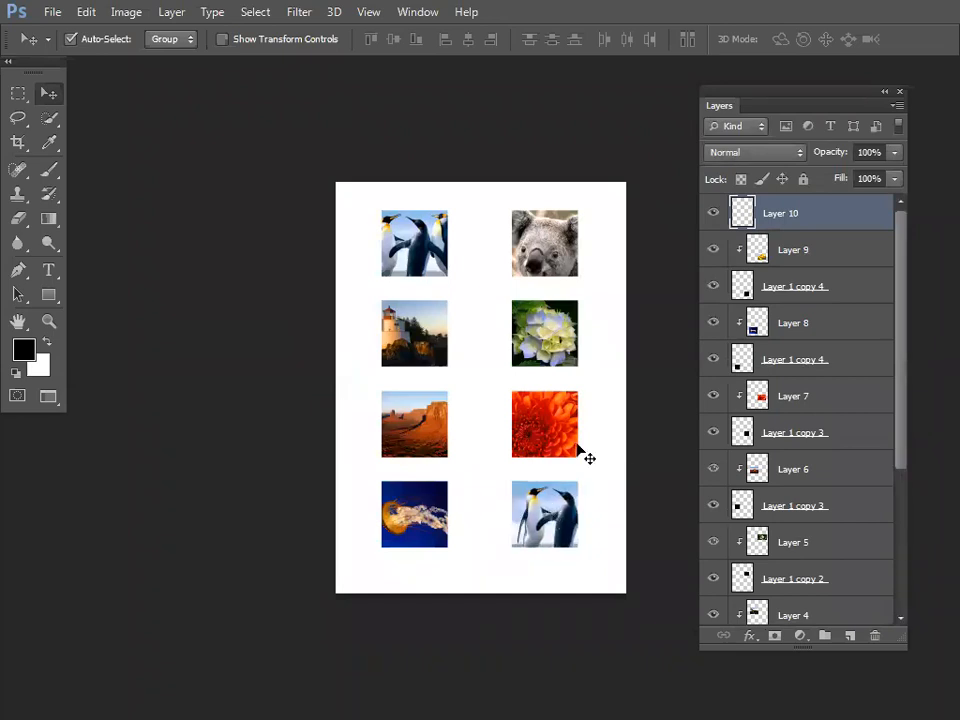
- Hide the top penguins layer, reposition the tulips within the same square, and show the penguins layer again
click(714, 213)
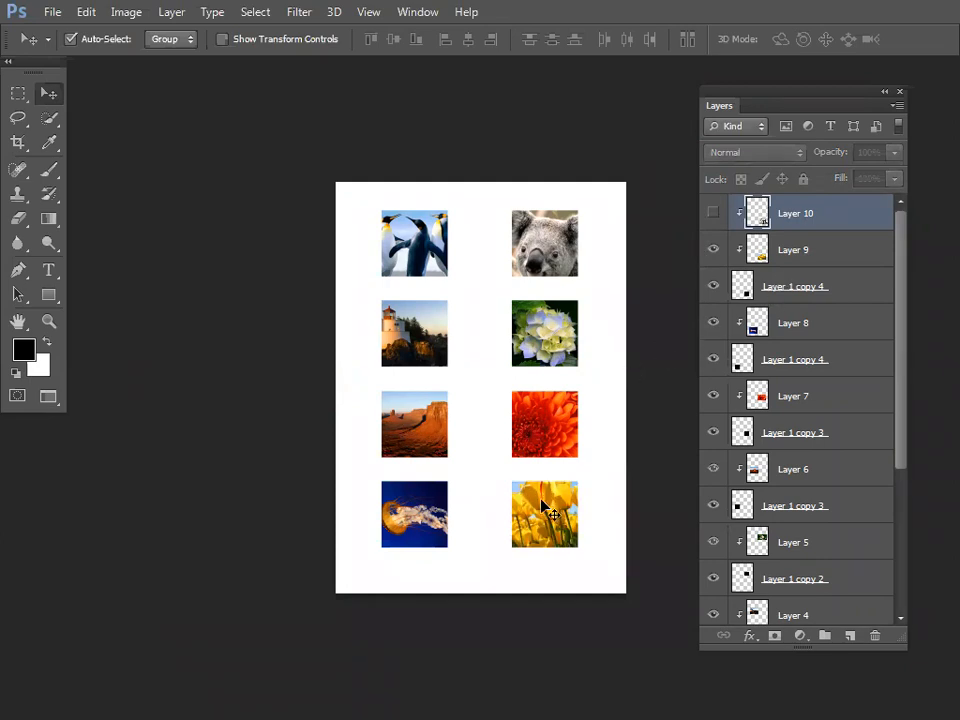
click(800, 258)
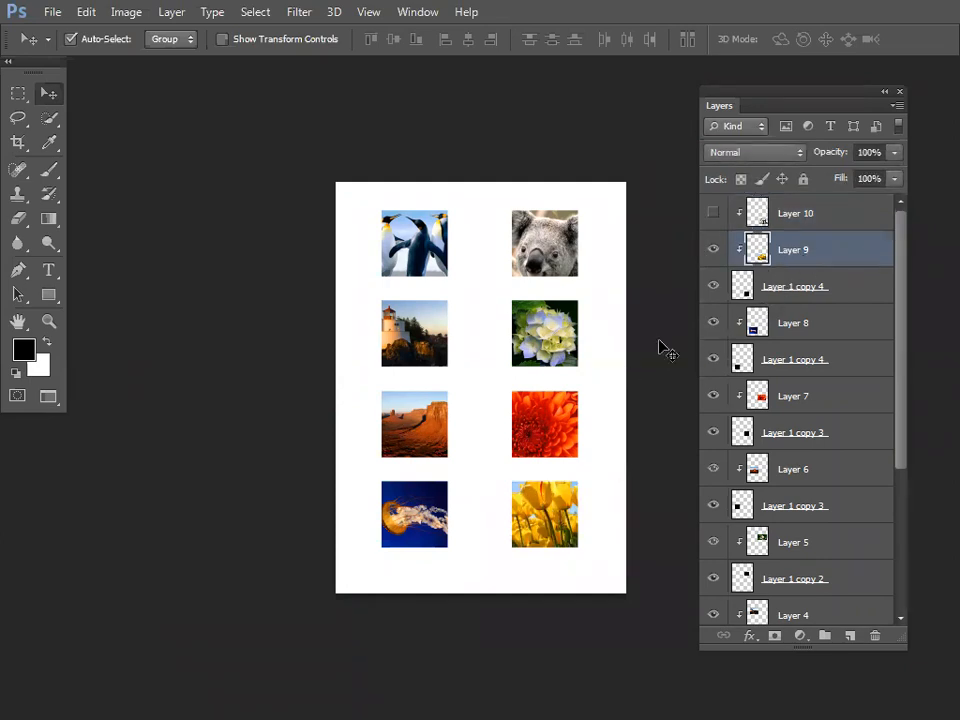
drag(543, 505, 541, 516)
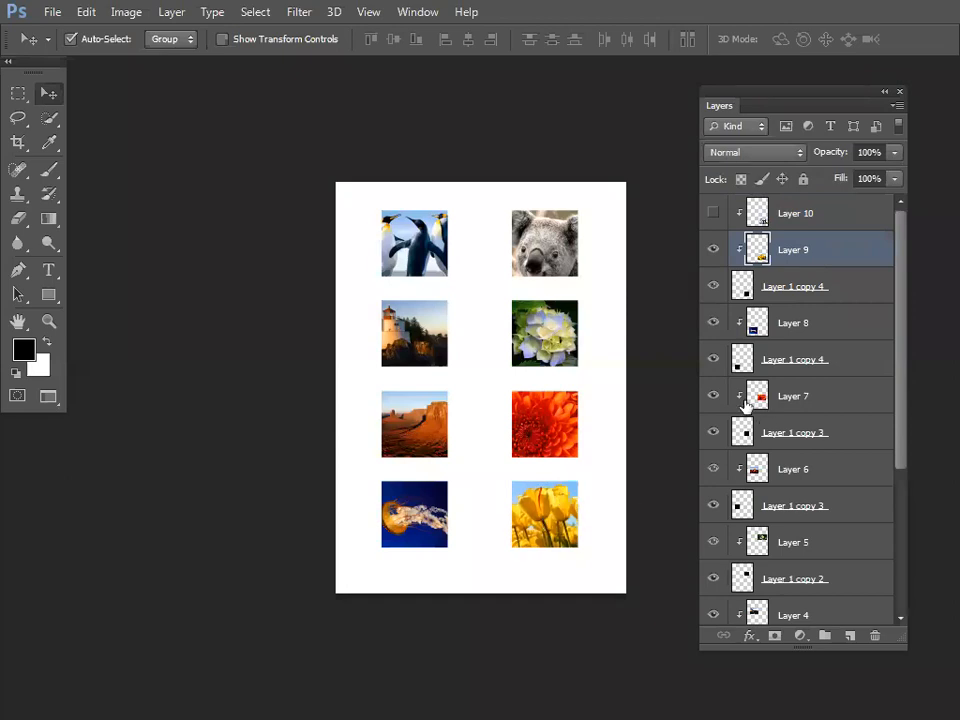
click(713, 213)
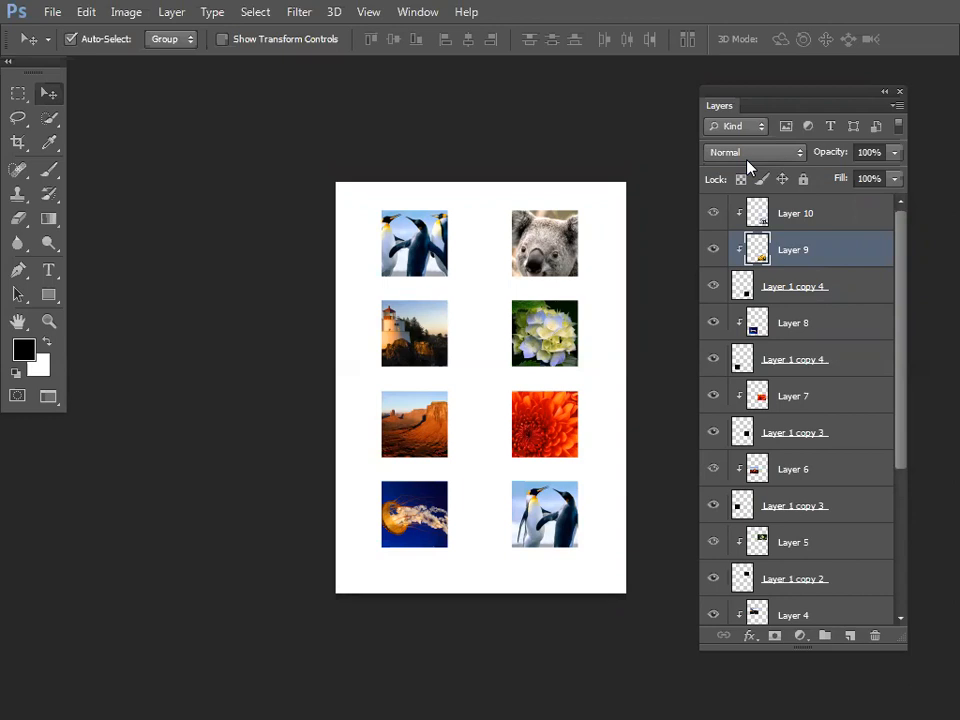
- Reposition the penguins picture inside the first-row left square and return to the standard screen mode with floating document windows
drag(415, 245, 434, 269)
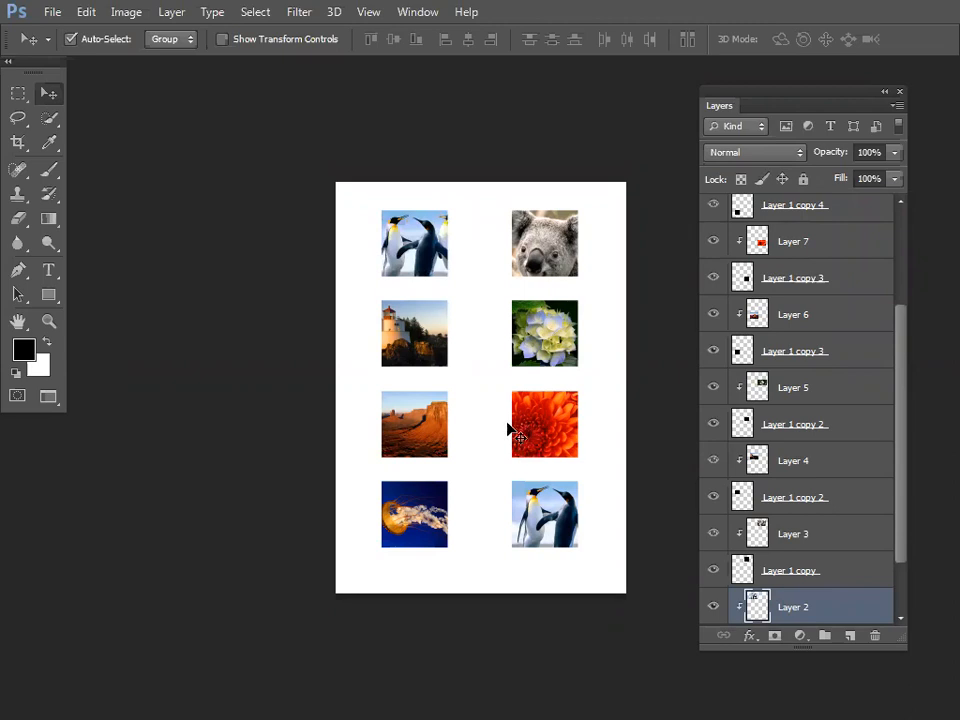
key(f)
key(f)
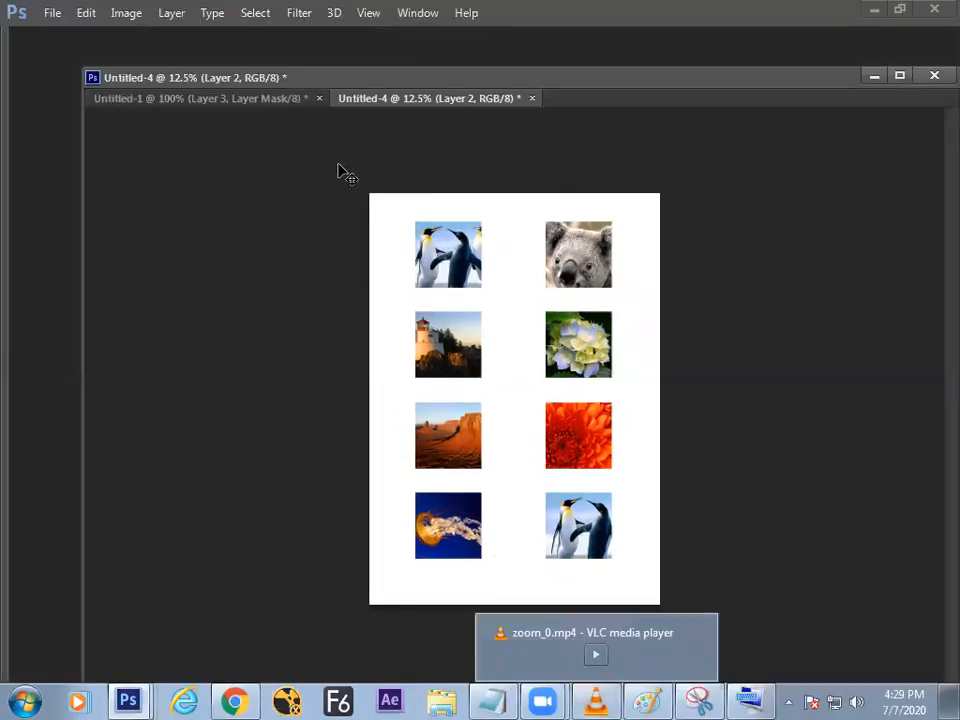
drag(422, 84, 414, 79)
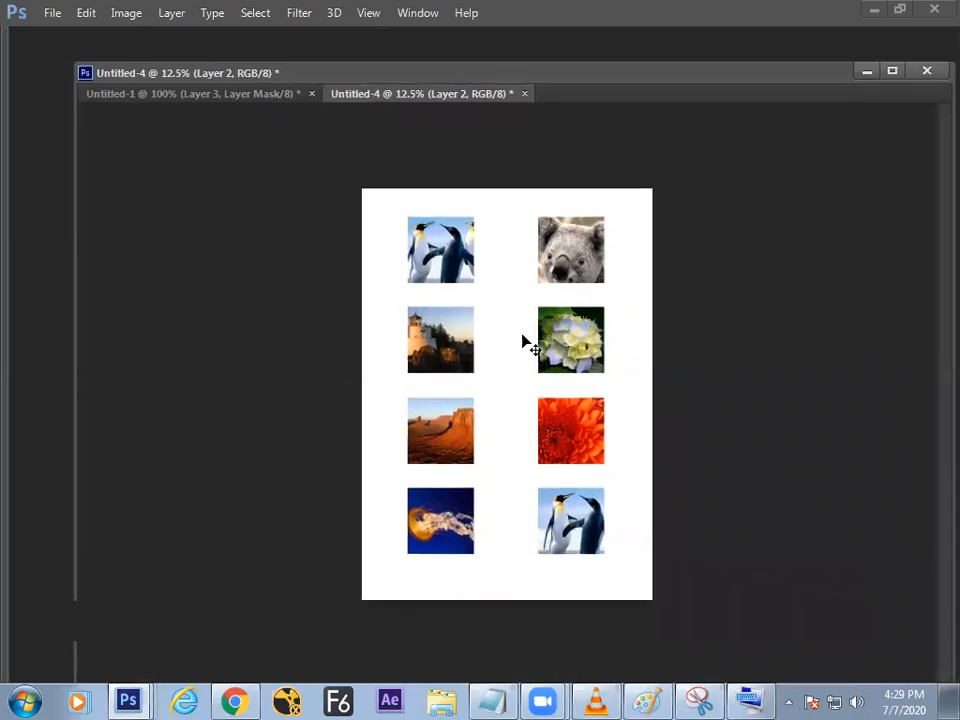
- Switch to Paint, frame the Clip Mask note in green, and add a boxed "Quick Mask" branch under the MASK heading
click(646, 700)
mouse_move(302, 314)
mouse_down()
mouse_move(472, 304)
mouse_move(471, 357)
mouse_move(412, 367)
mouse_move(306, 316)
mouse_up()
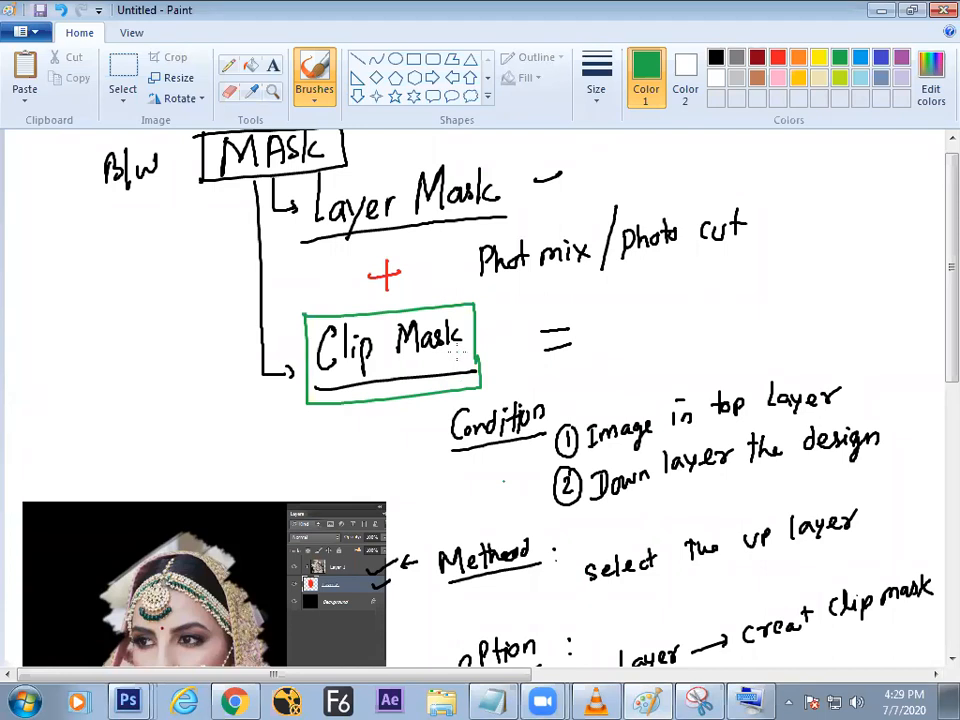
mouse_move(240, 178)
mouse_down()
mouse_move(239, 220)
mouse_move(221, 250)
mouse_up()
mouse_move(82, 268)
mouse_down()
mouse_move(104, 241)
mouse_move(80, 281)
mouse_move(95, 252)
mouse_move(105, 283)
mouse_move(113, 266)
mouse_move(118, 277)
mouse_move(138, 255)
mouse_move(146, 270)
mouse_move(150, 246)
mouse_move(163, 280)
mouse_move(143, 296)
mouse_move(158, 294)
mouse_move(161, 312)
mouse_move(178, 276)
mouse_move(185, 310)
mouse_up()
drag(170, 300, 202, 310)
drag(214, 283, 210, 293)
mouse_move(68, 330)
mouse_down()
mouse_move(240, 320)
mouse_move(215, 228)
mouse_move(97, 217)
mouse_move(38, 232)
mouse_move(48, 310)
mouse_up()
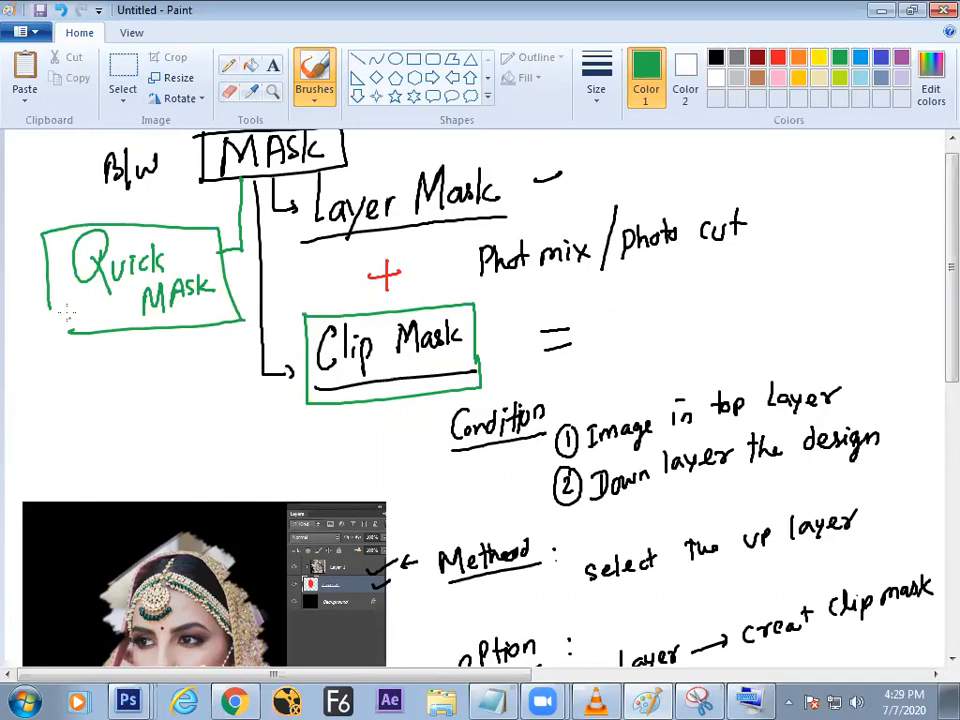
drag(50, 311, 70, 332)
- Switch back to Photoshop, float all open documents in separate windows, and tile the windows
key(alt+Tab)
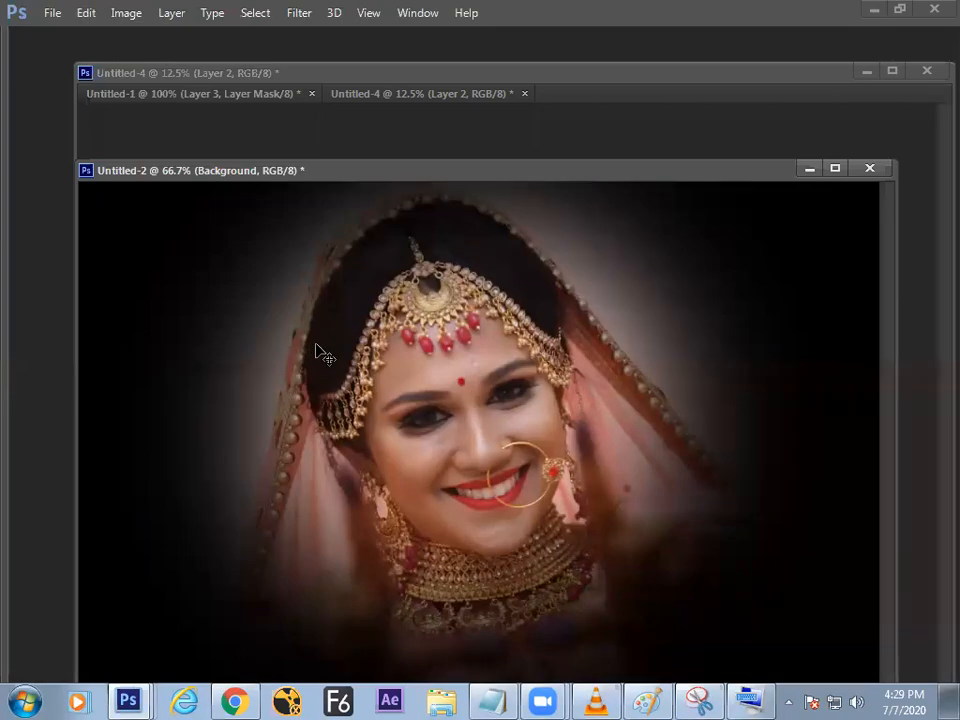
click(418, 14)
mouse_move(472, 40)
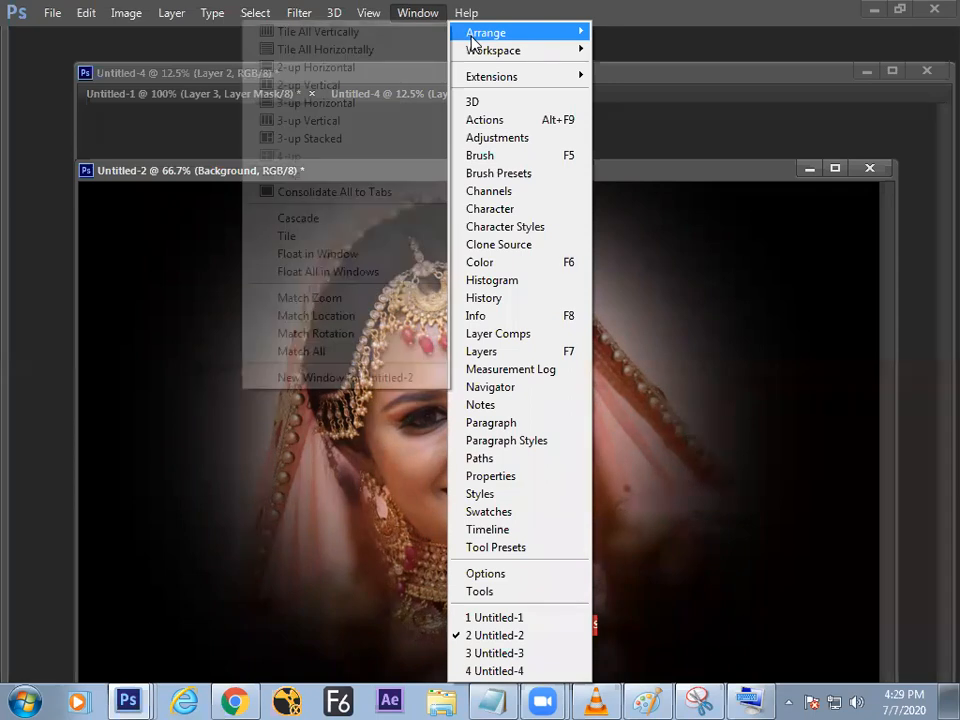
click(322, 272)
click(418, 13)
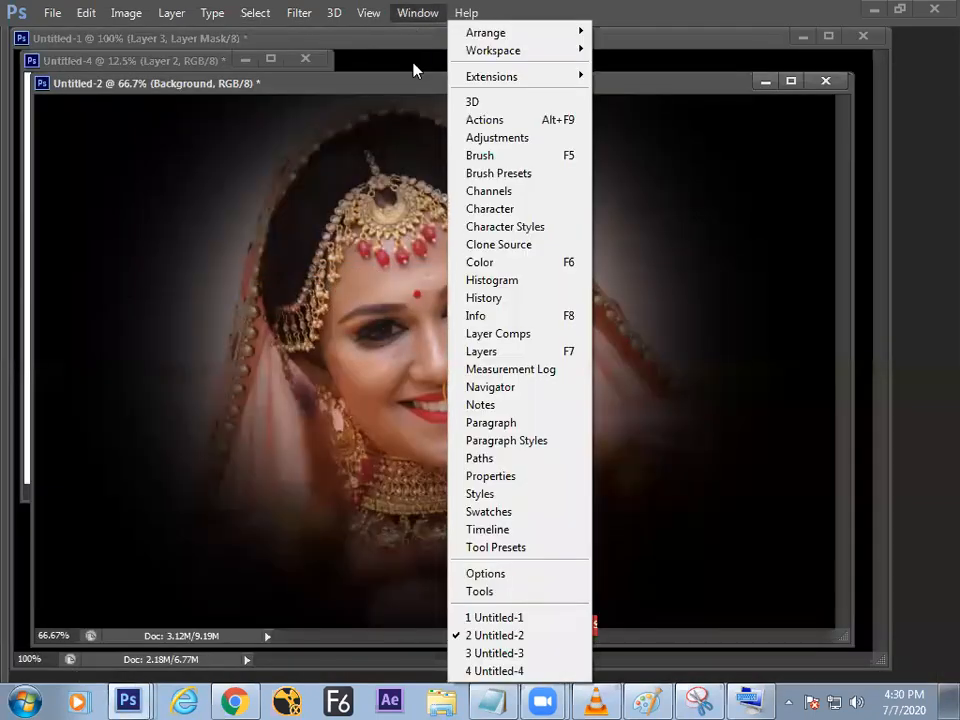
mouse_move(474, 50)
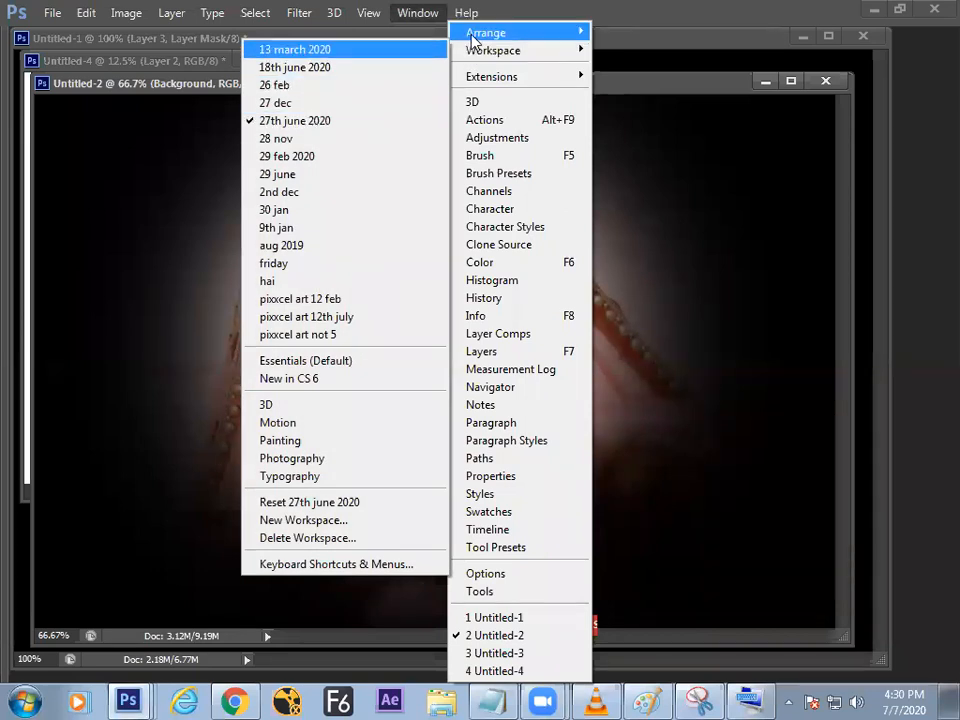
click(290, 236)
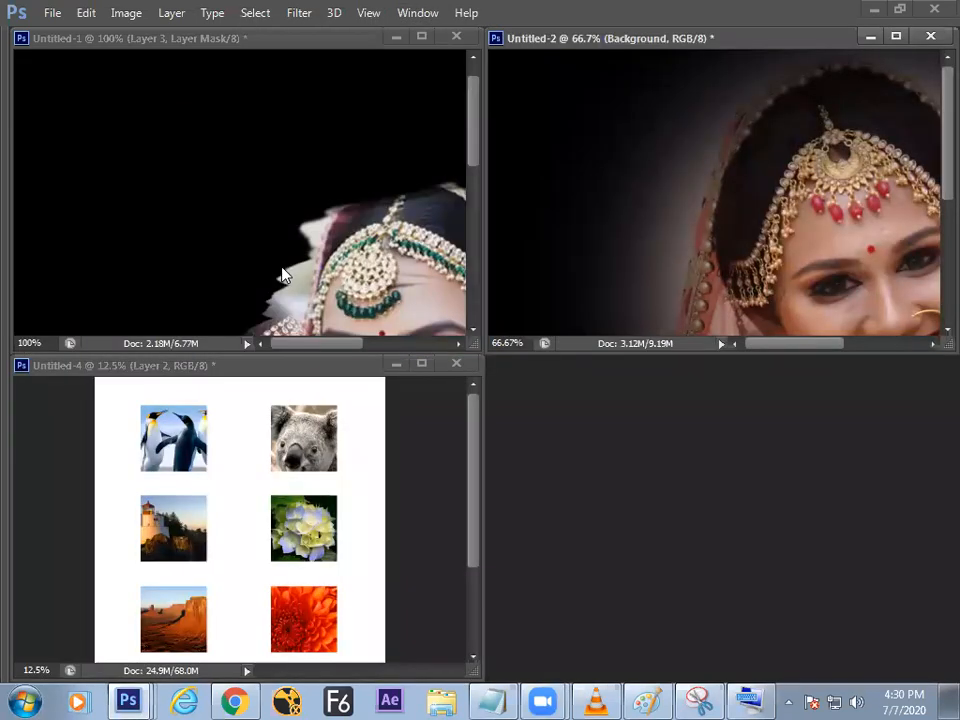
- Zoom the Untitled-2 bride portrait out to 25% and match that zoom in all the tiled windows
key(ctrl+minus)
key(ctrl+minus)
key(ctrl+minus)
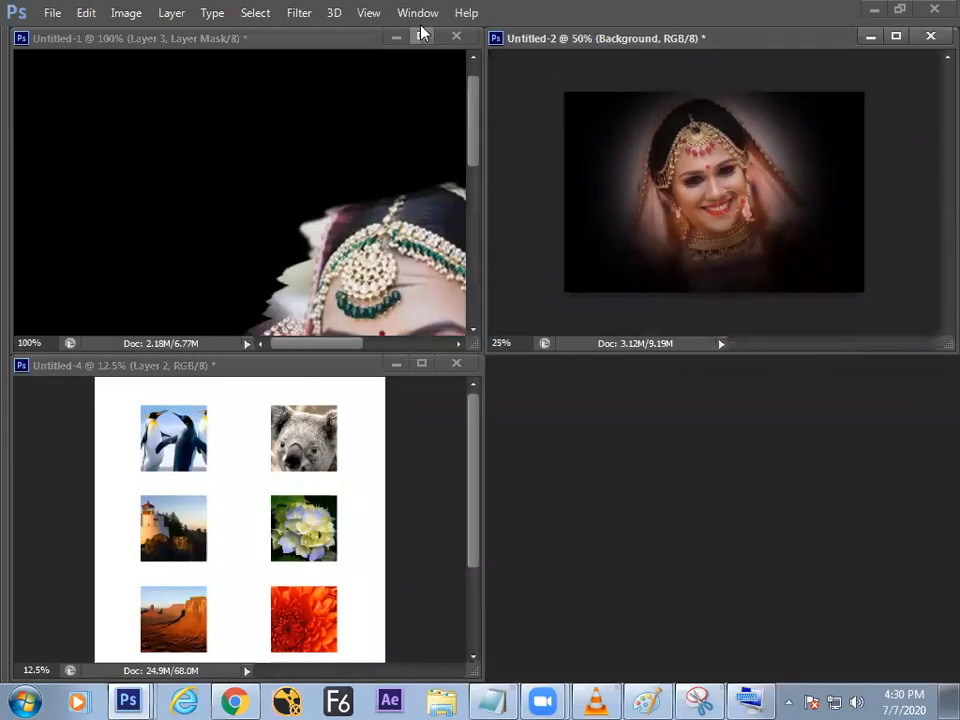
click(418, 13)
mouse_move(470, 33)
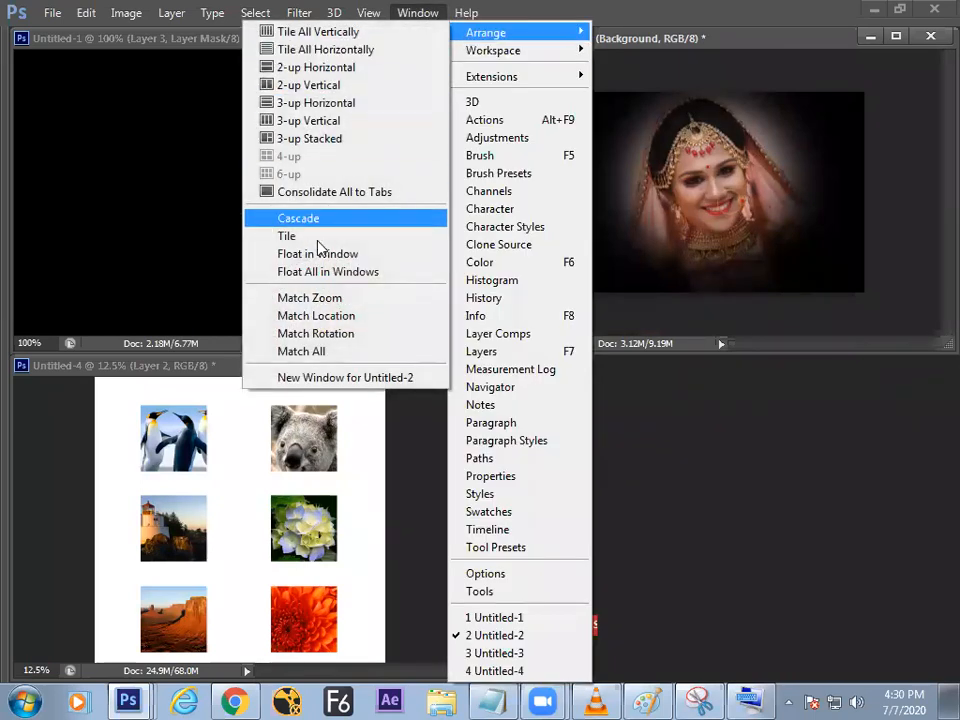
click(320, 298)
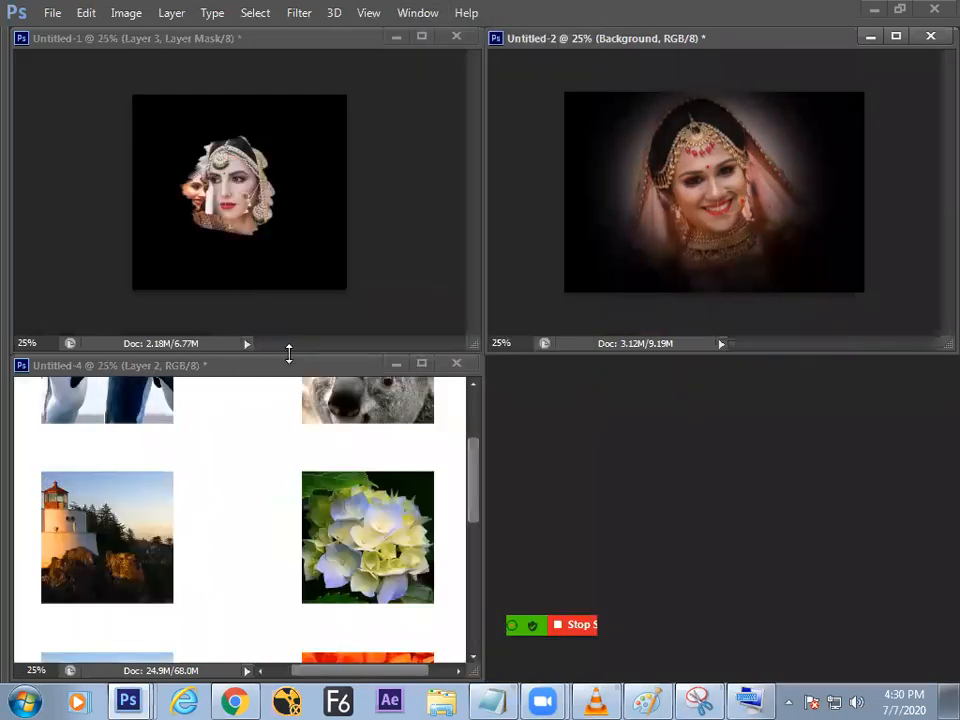
- Zoom the Untitled-4 picture grid out to 8.33% to fit its window and show its Layers panel
click(347, 456)
key(ctrl+minus)
key(ctrl+minus)
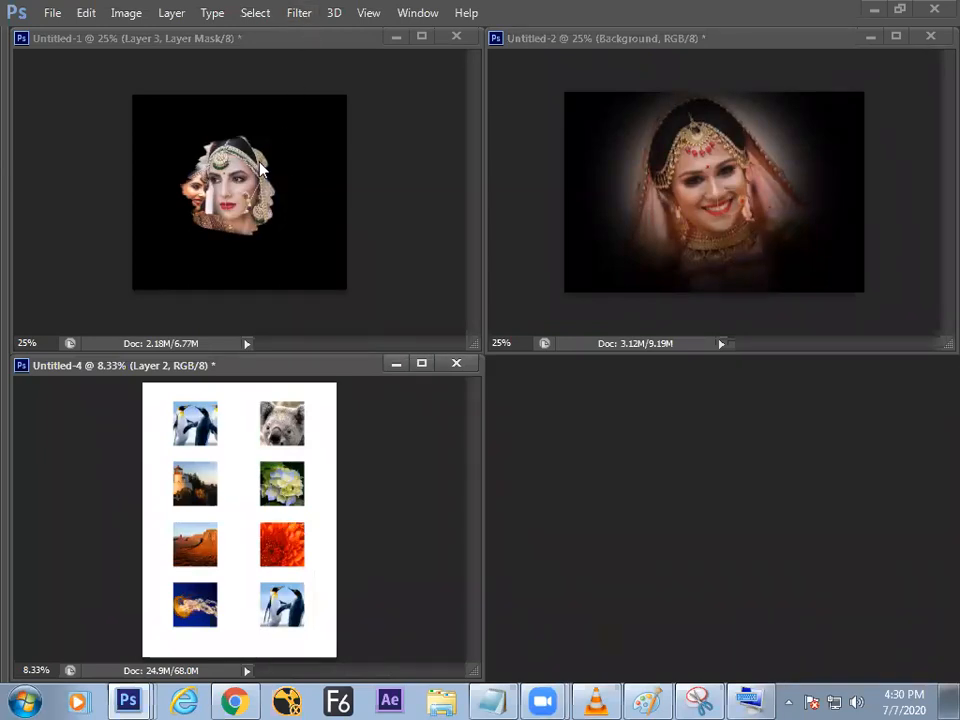
key(F7)
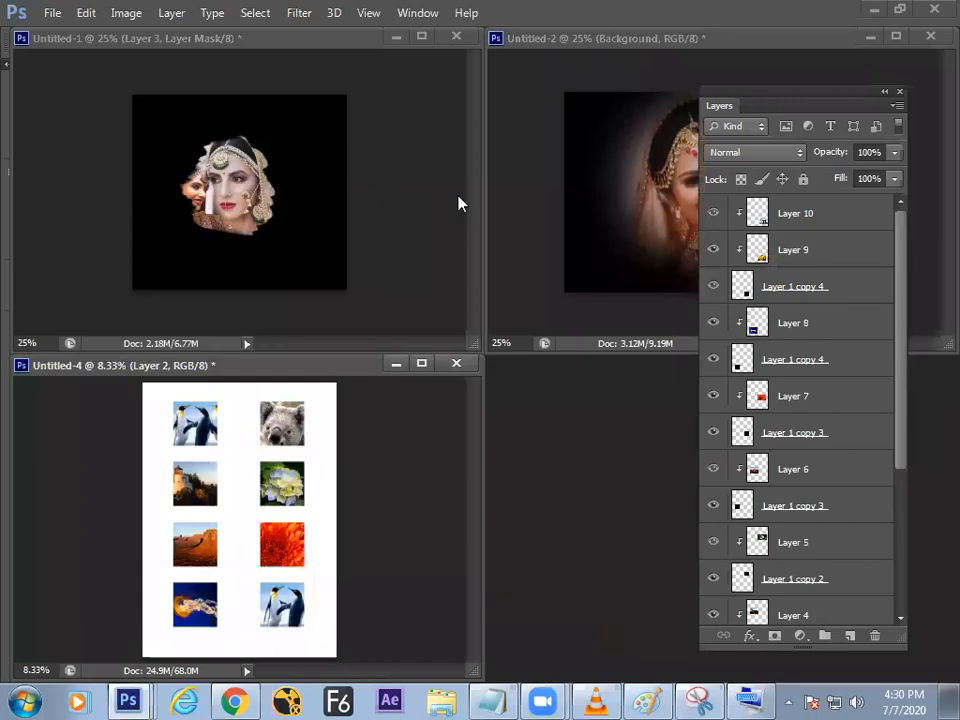
- Switch to Paint and handwrite "How to make hair cut" in green beside the Layer Mask notes, enclosed in a green box
click(648, 700)
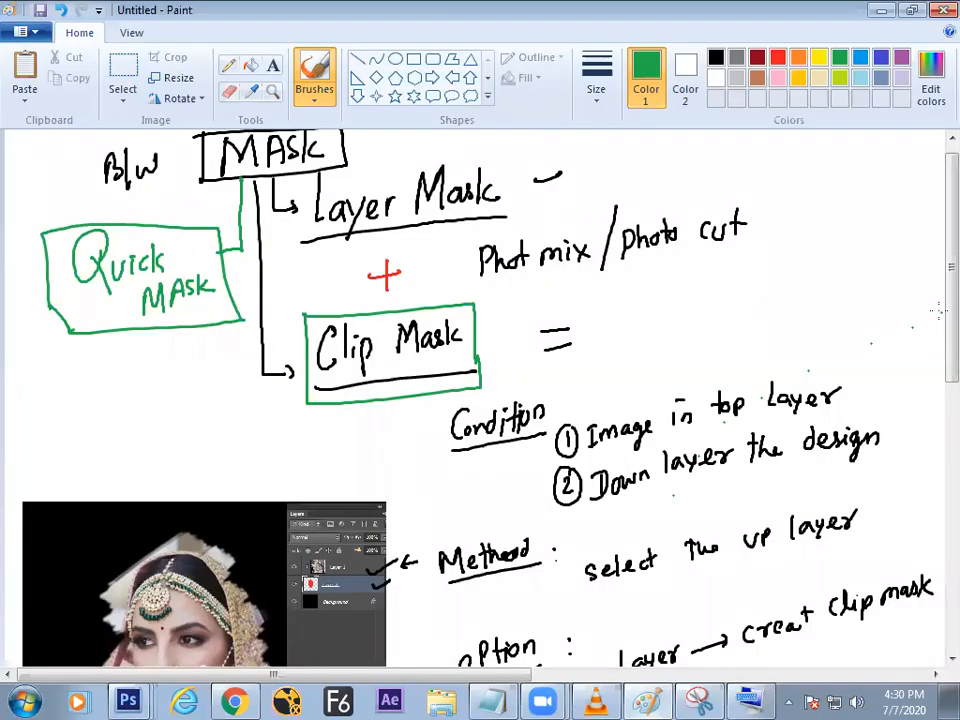
scroll(932, 296, down, 3)
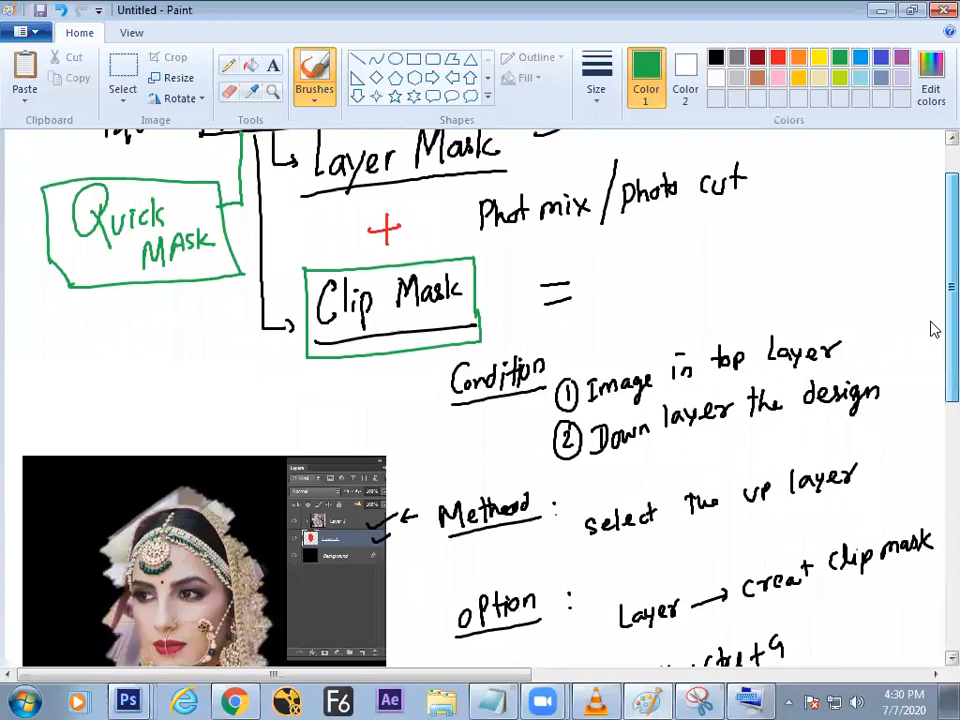
scroll(803, 396, right, 5)
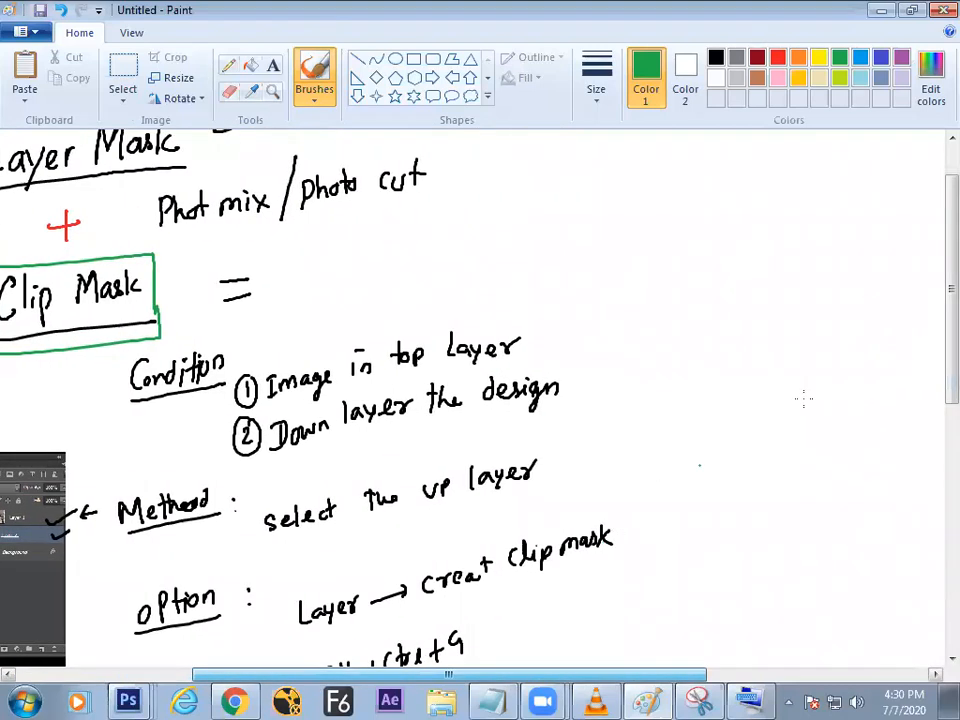
scroll(932, 328, up, 4)
mouse_move(503, 206)
mouse_down()
mouse_move(502, 236)
mouse_move(517, 220)
mouse_up()
mouse_move(517, 206)
mouse_down()
mouse_move(516, 232)
mouse_move(532, 216)
mouse_move(563, 212)
mouse_move(580, 231)
mouse_up()
drag(572, 216, 594, 217)
mouse_move(633, 211)
mouse_down()
mouse_move(666, 226)
mouse_move(698, 228)
mouse_up()
mouse_move(735, 190)
mouse_down()
mouse_move(748, 228)
mouse_move(775, 228)
mouse_move(796, 212)
mouse_up()
mouse_move(810, 204)
mouse_down()
mouse_move(811, 222)
mouse_move(834, 214)
mouse_move(843, 222)
mouse_up()
drag(834, 206, 850, 204)
mouse_move(498, 255)
mouse_down()
mouse_move(857, 258)
mouse_move(859, 215)
mouse_move(832, 177)
mouse_move(509, 170)
mouse_move(489, 177)
mouse_move(496, 255)
mouse_up()
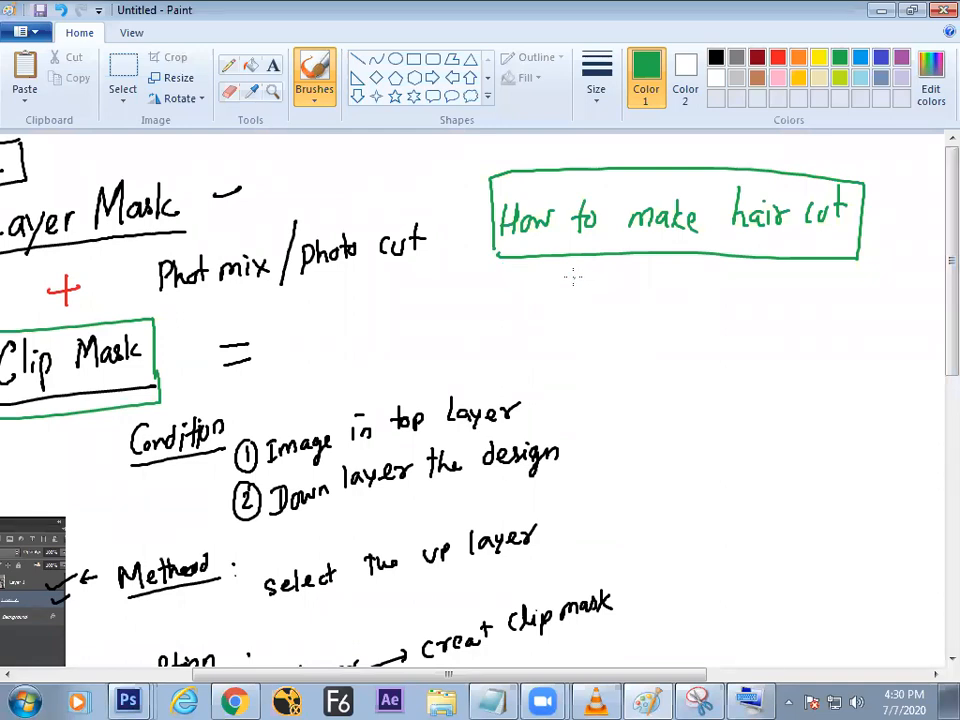
- Switch to Photoshop and close all open documents without saving their changes
key(alt+Tab)
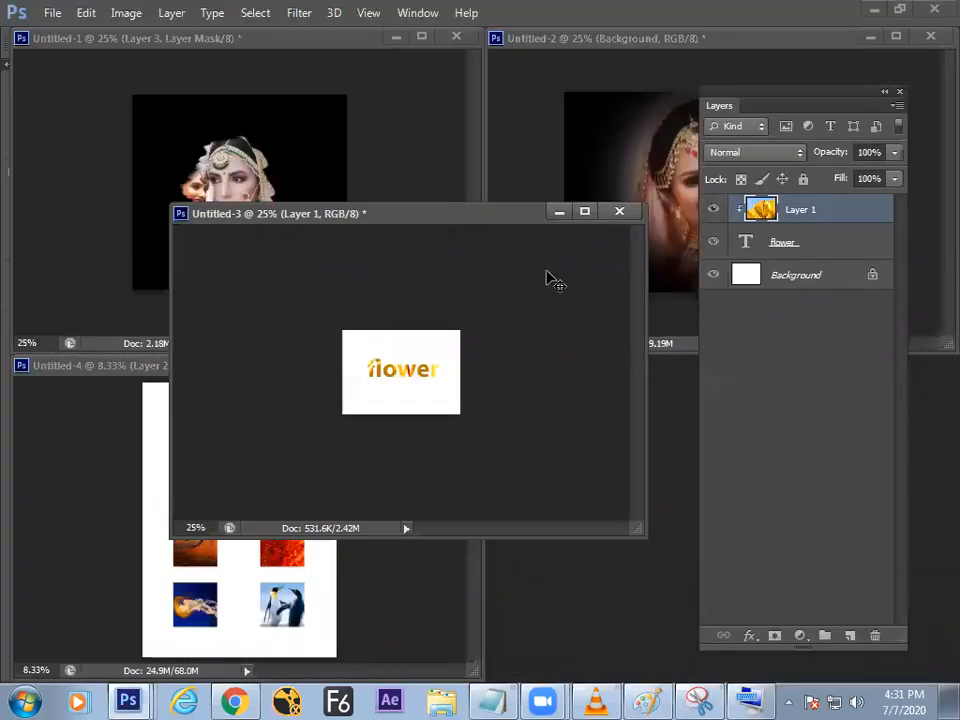
drag(477, 215, 506, 251)
key(ctrl+alt+w)
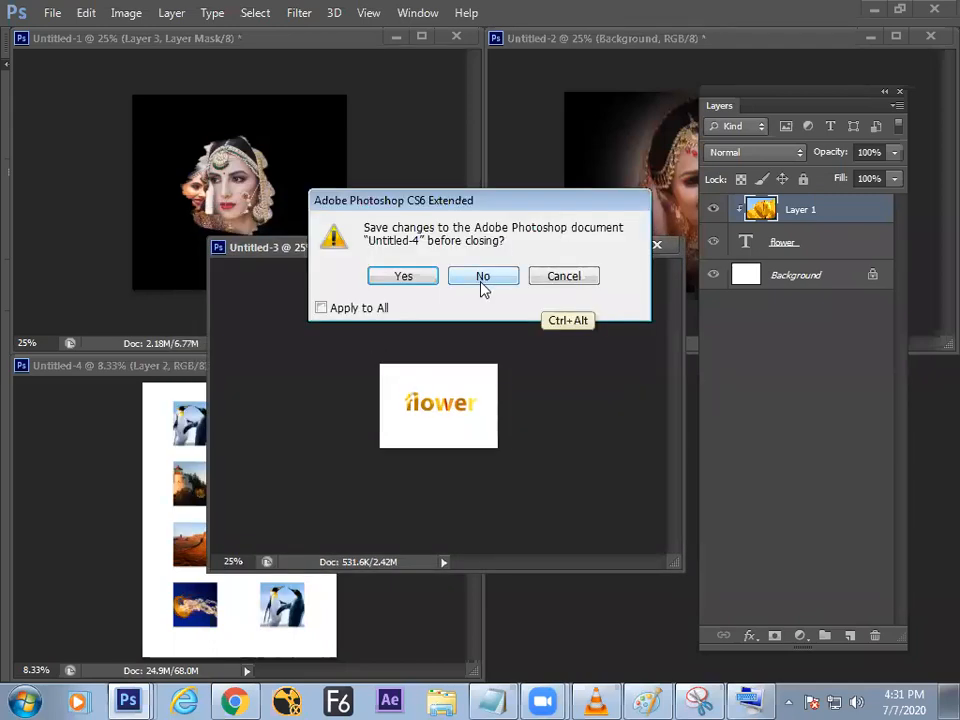
click(482, 276)
click(482, 276)
click(482, 280)
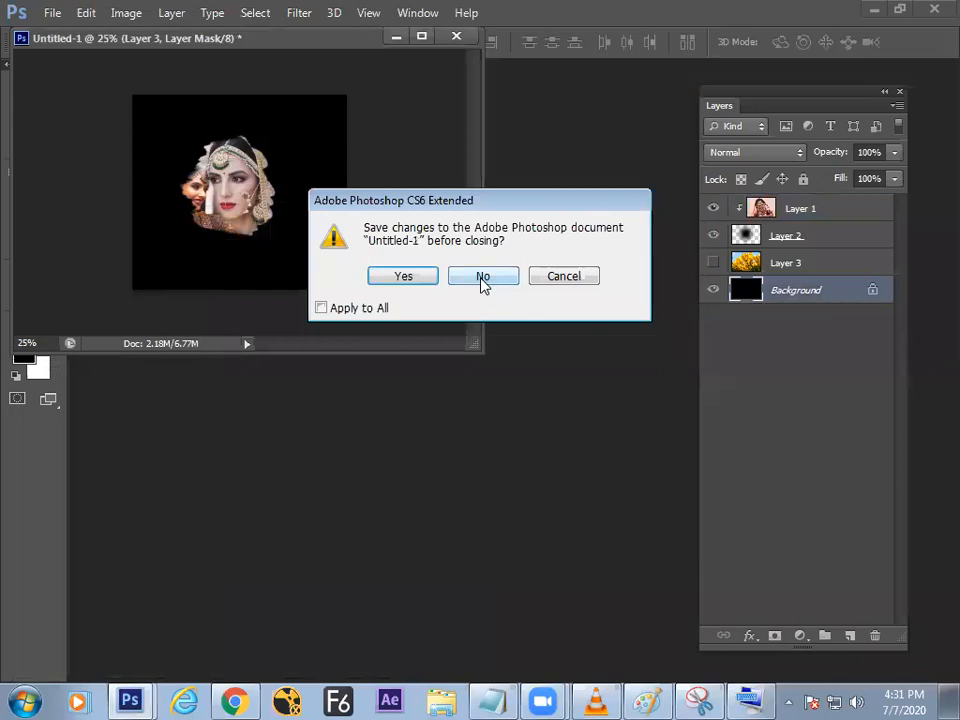
click(481, 282)
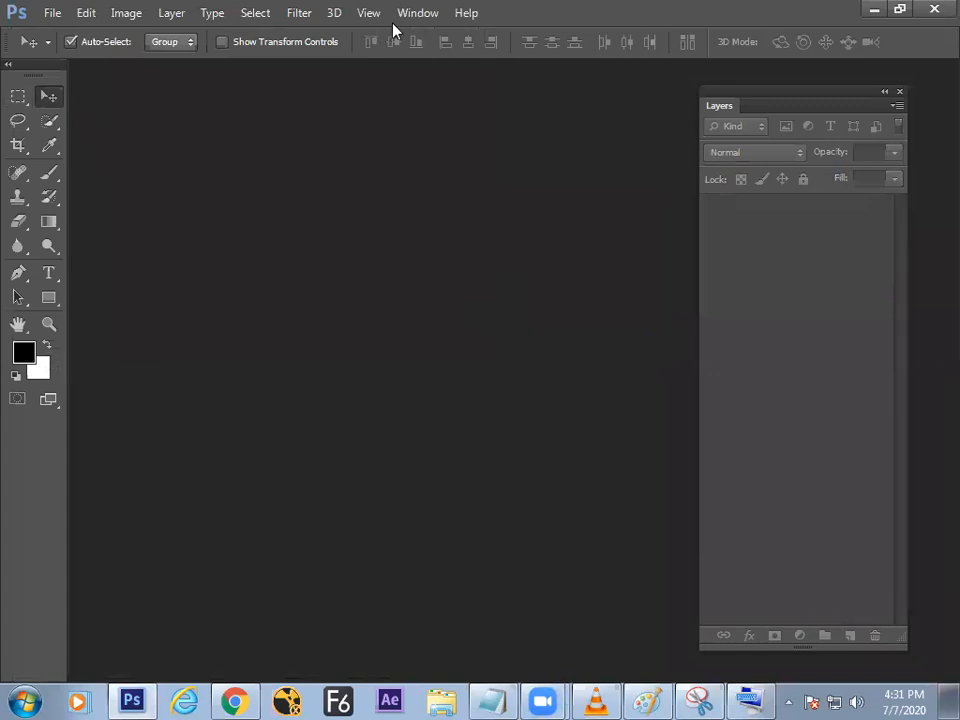
click(427, 14)
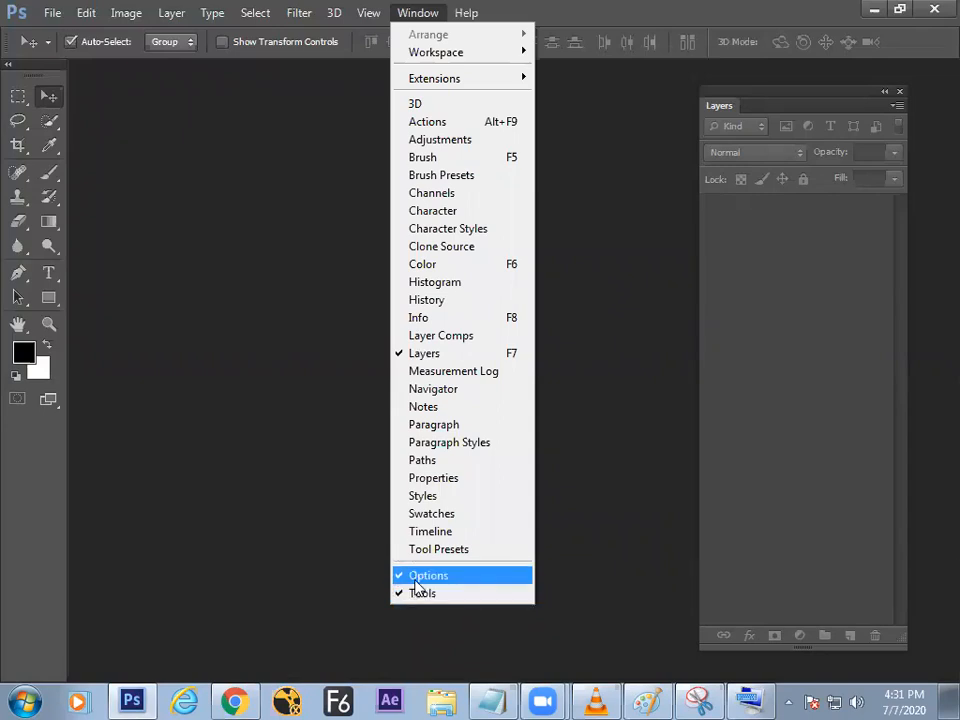
click(313, 430)
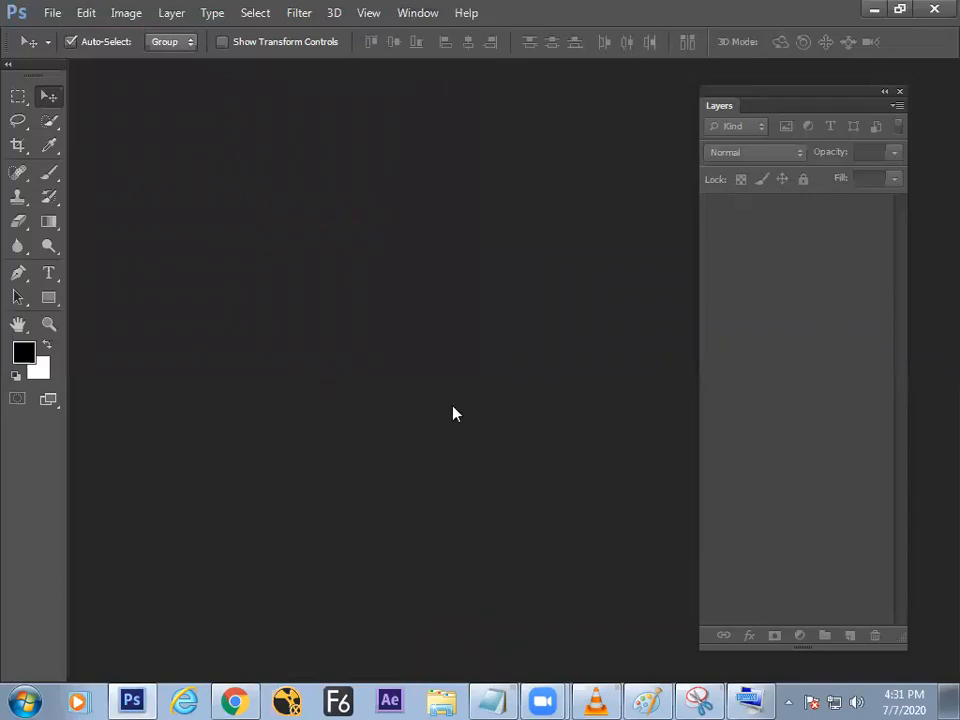
- Switch to Chrome and run a Google image search for "hair cut in photoshop" in a new tab
key(alt+Tab)
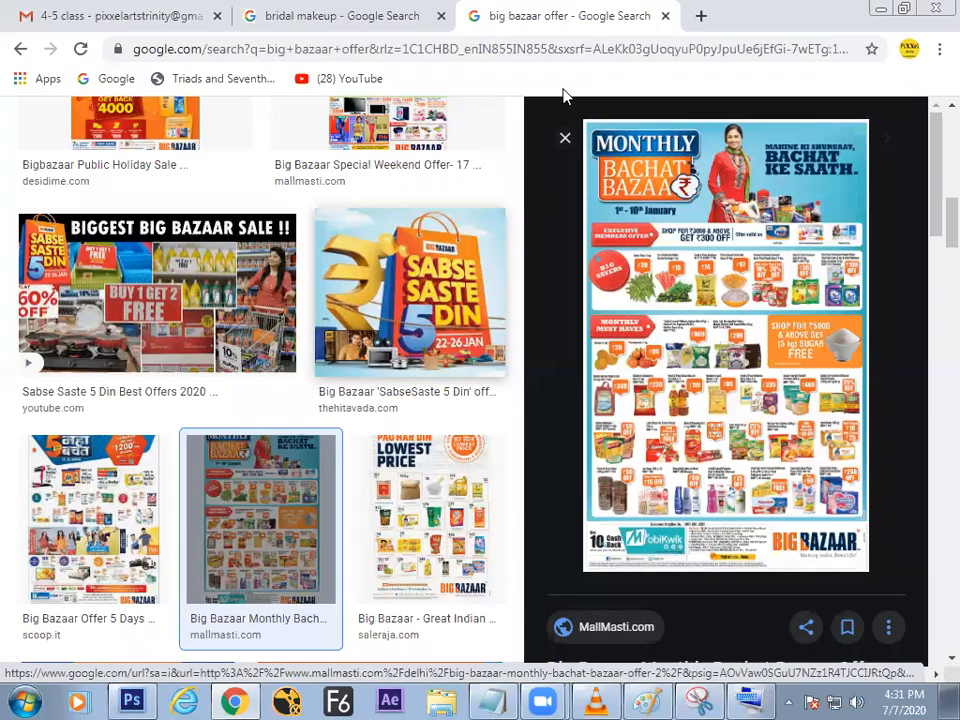
click(699, 15)
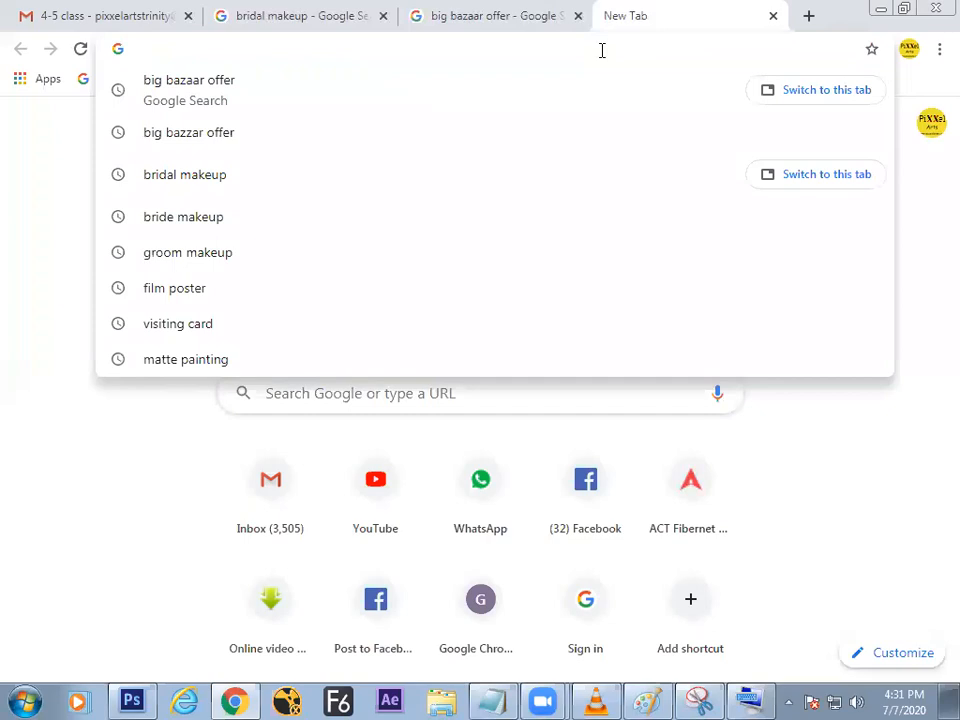
text(hair cu)
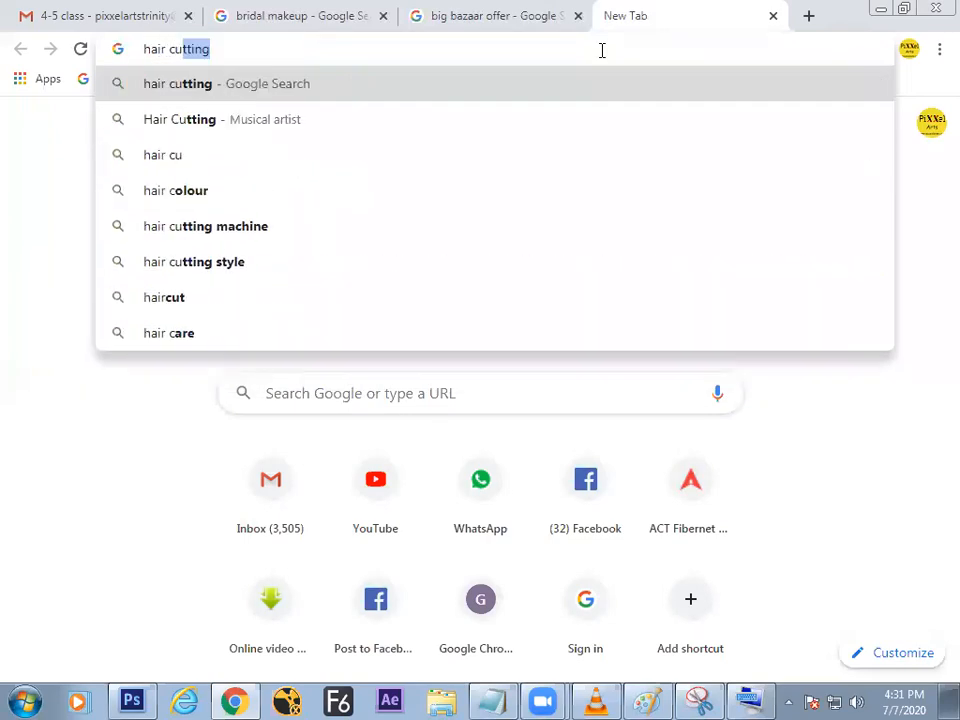
text(t in )
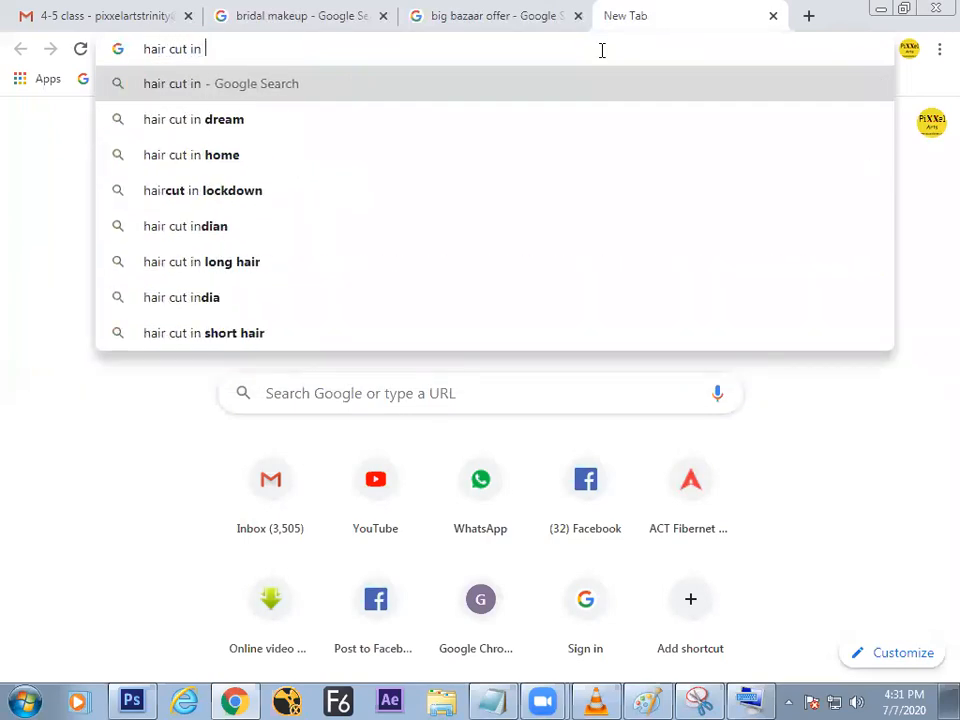
text(phot)
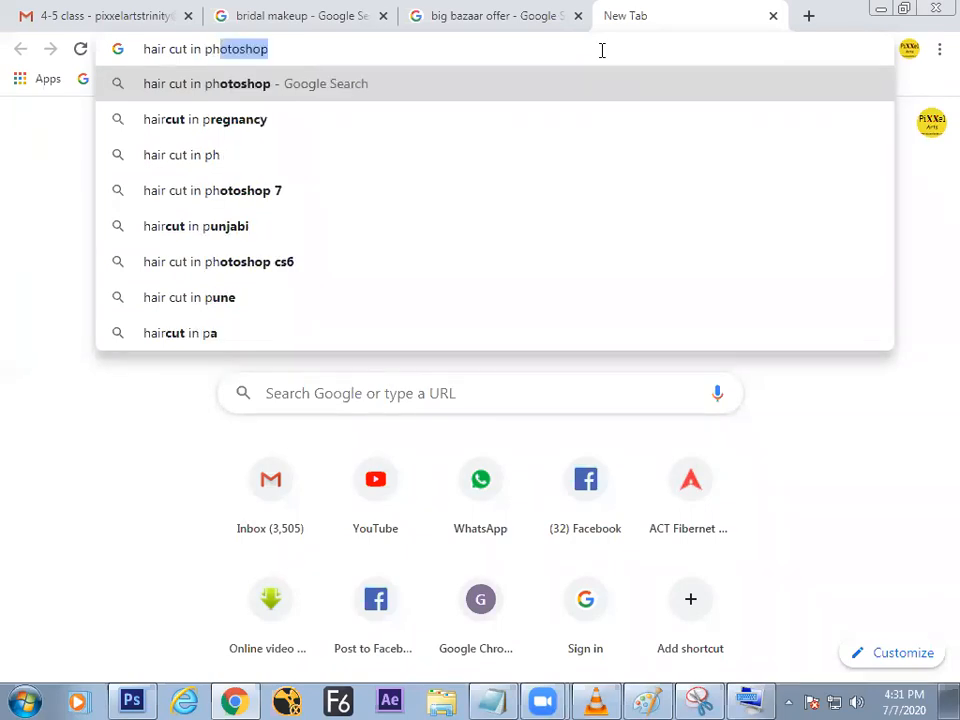
key(Return)
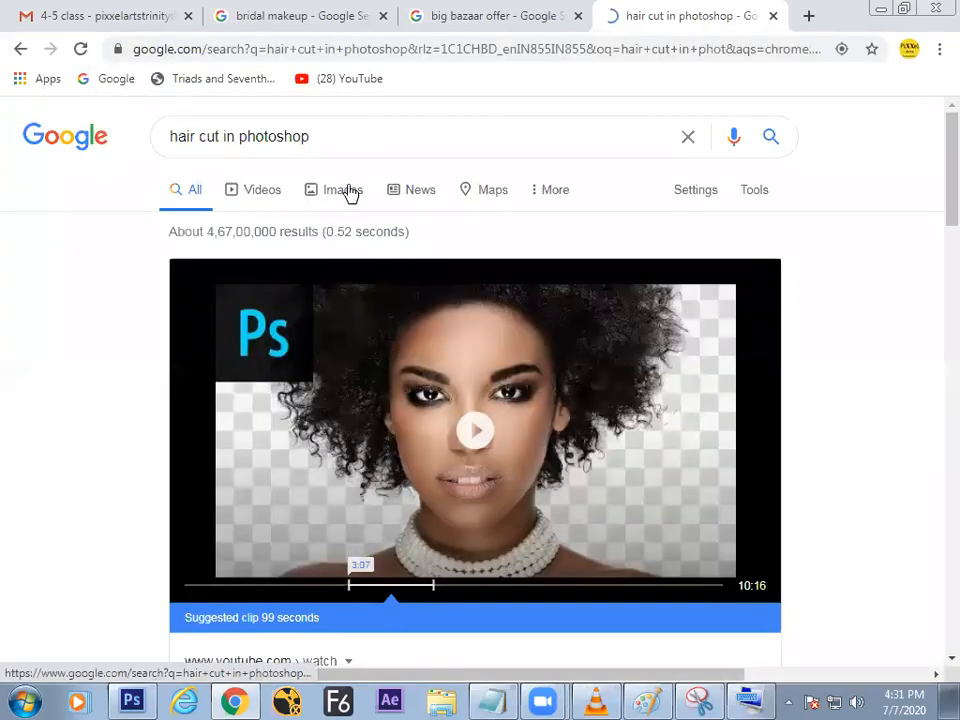
click(346, 192)
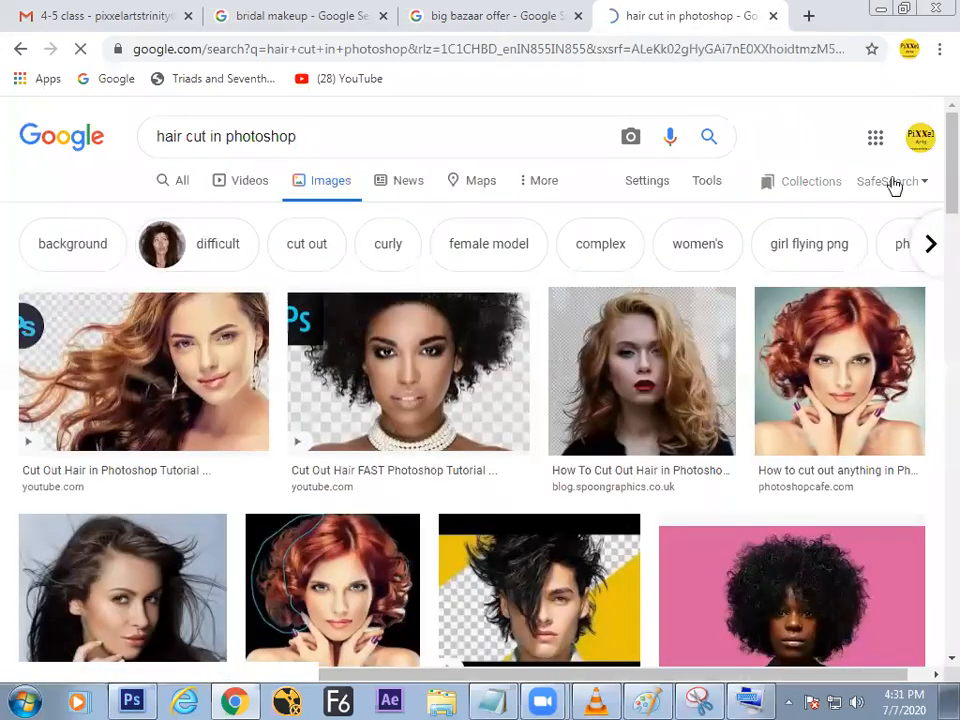
- Browse the image results and copy the photoshoplady.com picture of the woman with windblown dark hair on a pale blue background
scroll(932, 210, down, 3)
scroll(932, 224, down, 2)
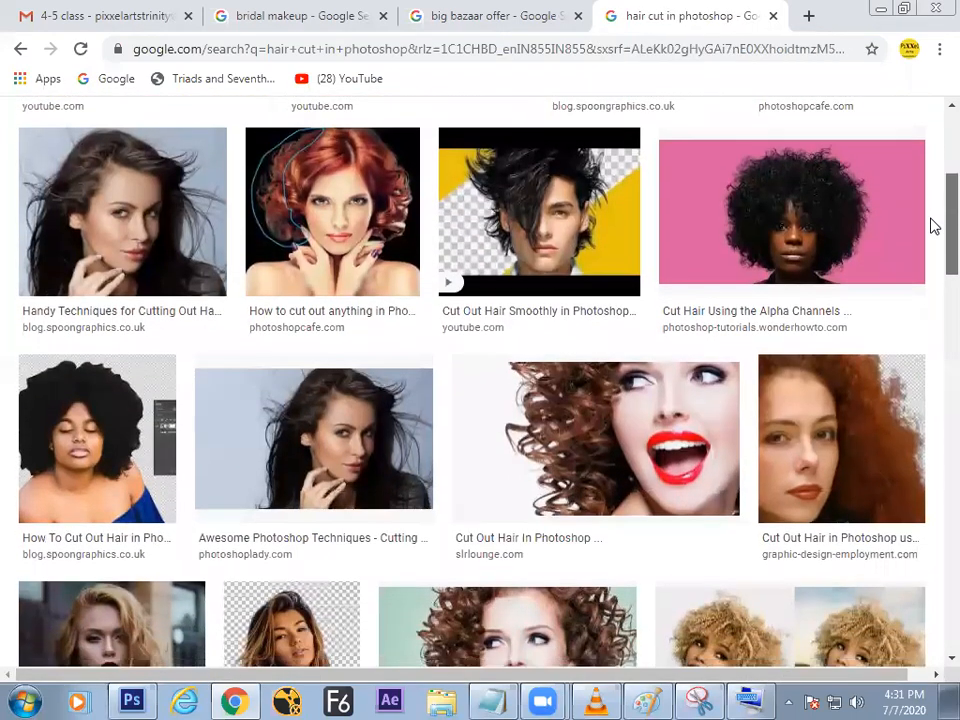
scroll(932, 245, down, 2)
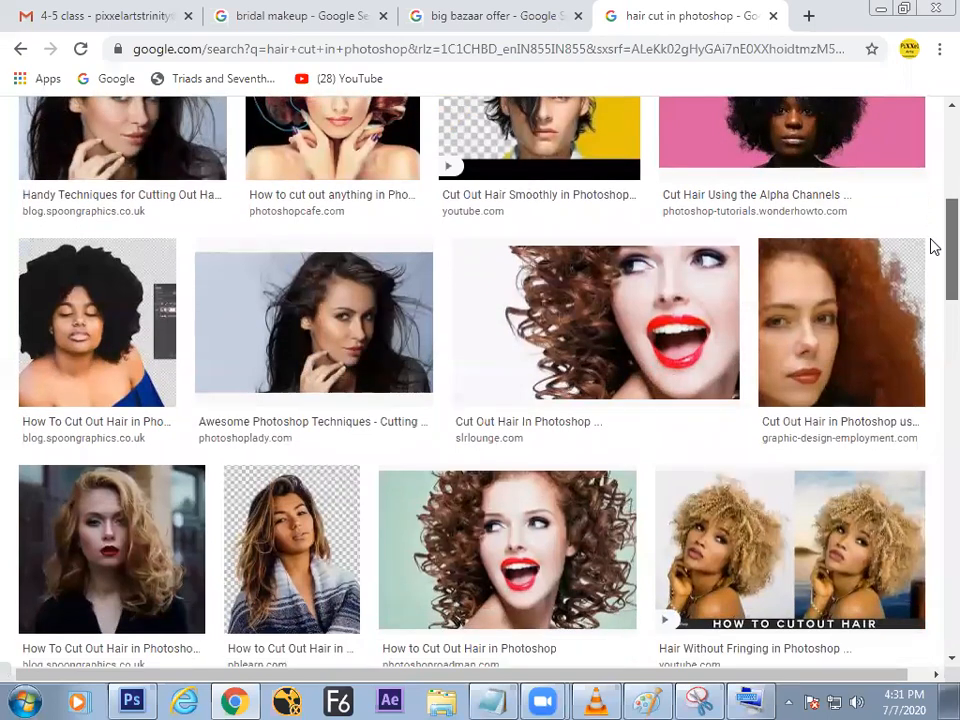
scroll(900, 300, down, 3)
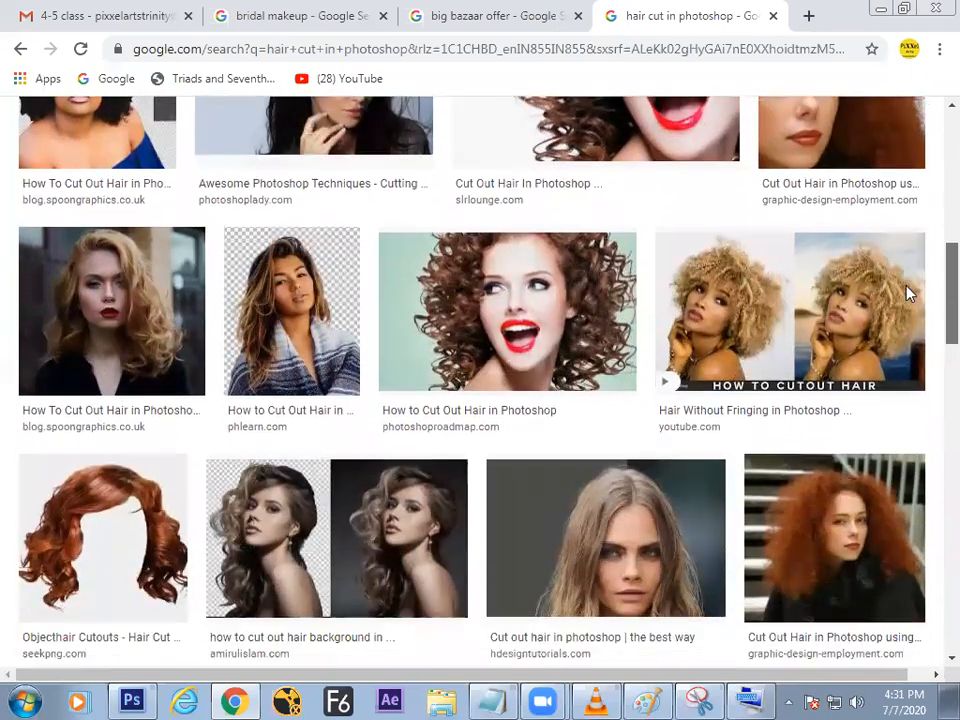
scroll(883, 337, down, 3)
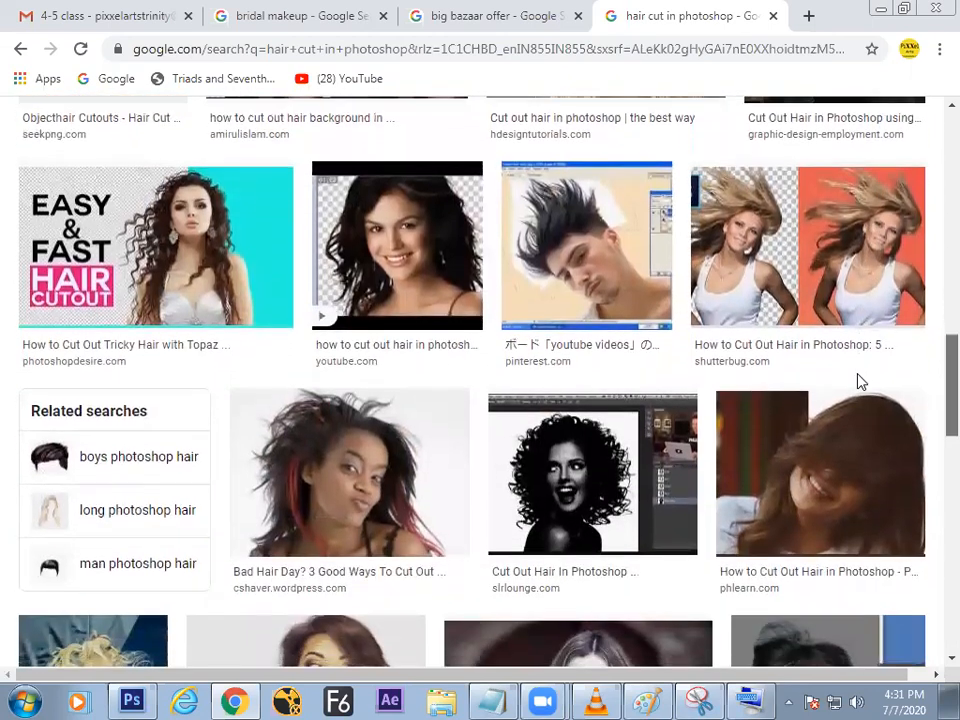
scroll(853, 381, down, 1)
scroll(845, 400, down, 8)
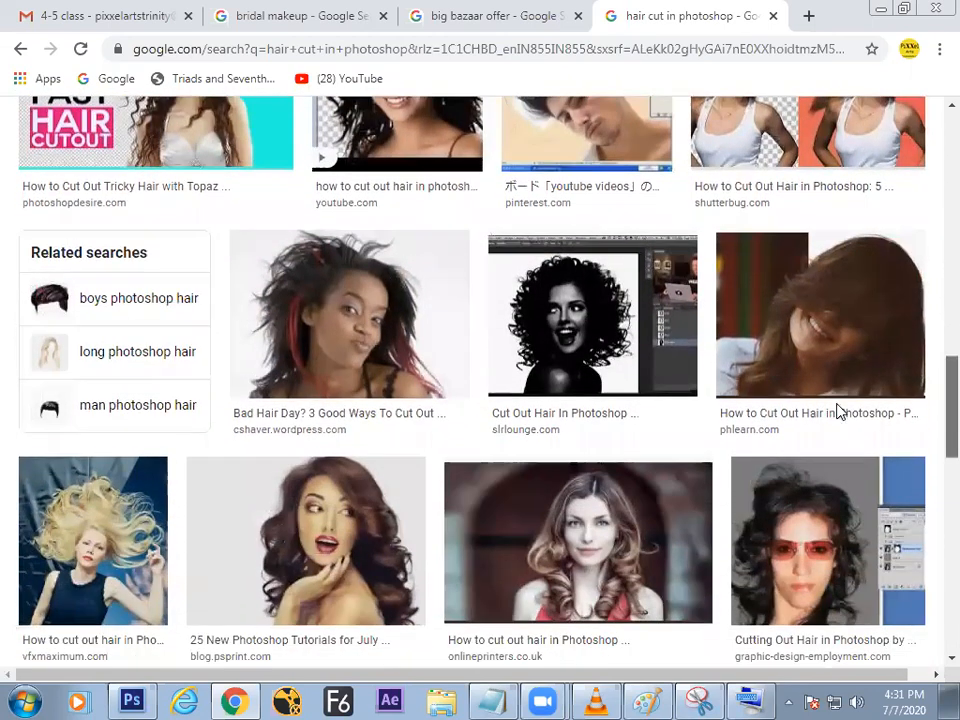
scroll(818, 451, up, 2)
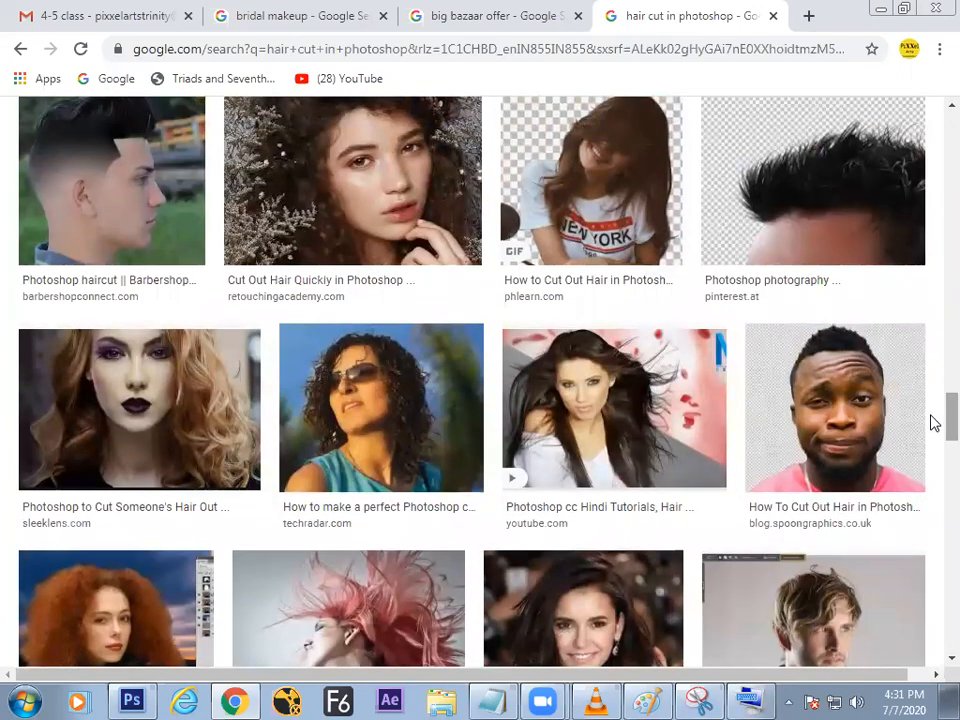
drag(932, 427, 932, 197)
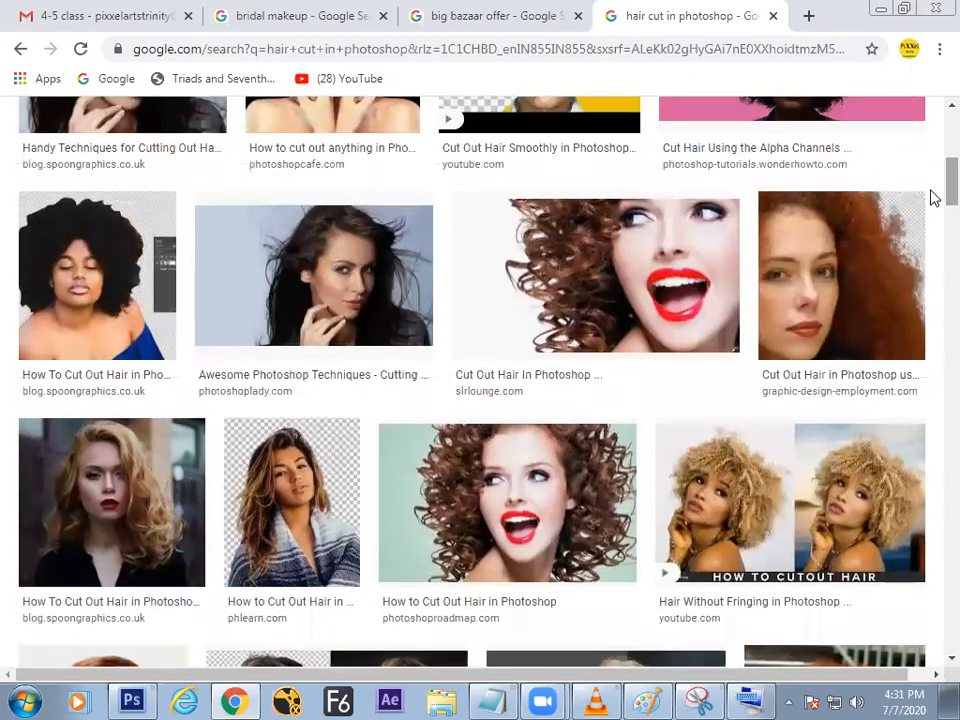
click(360, 253)
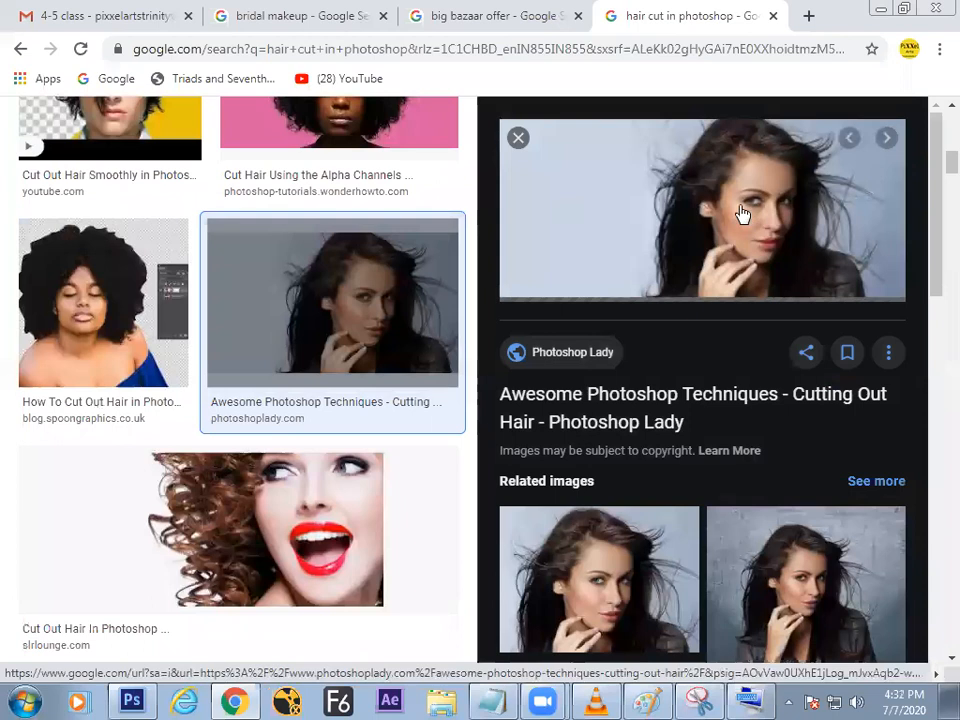
right_click(662, 197)
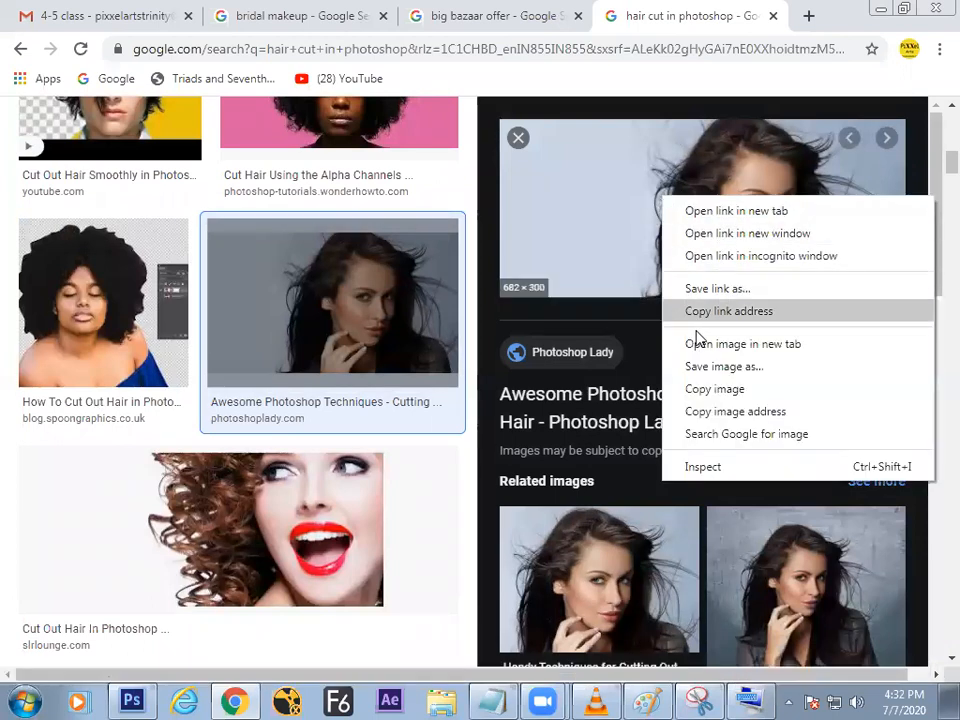
click(702, 391)
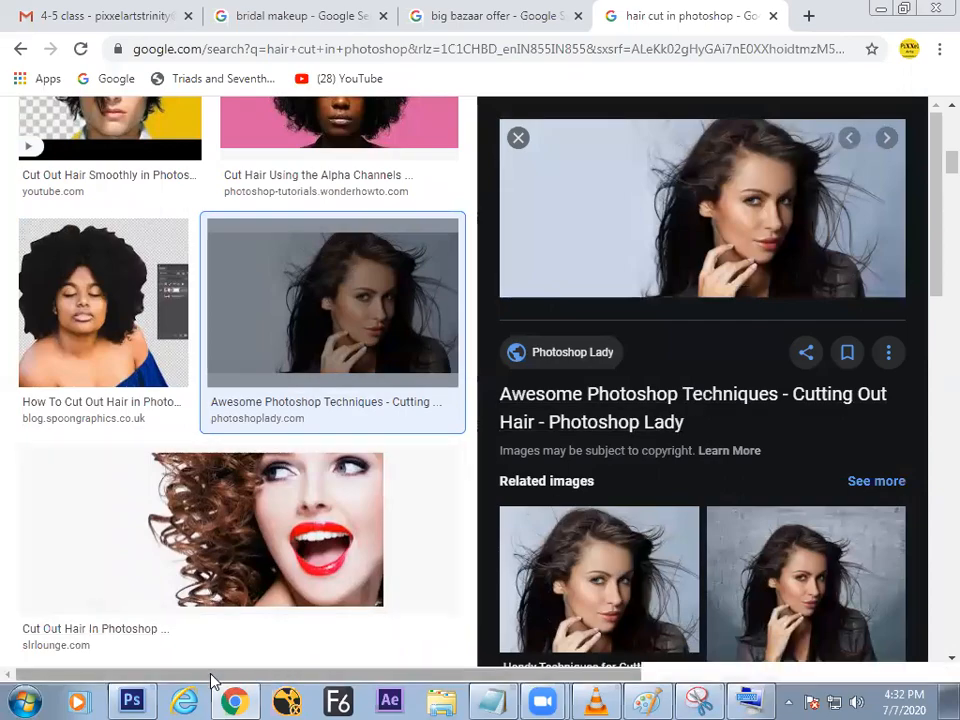
- In Photoshop, create a new 682 × 300 pixel document from the Clipboard preset and paste the copied portrait into it
click(134, 700)
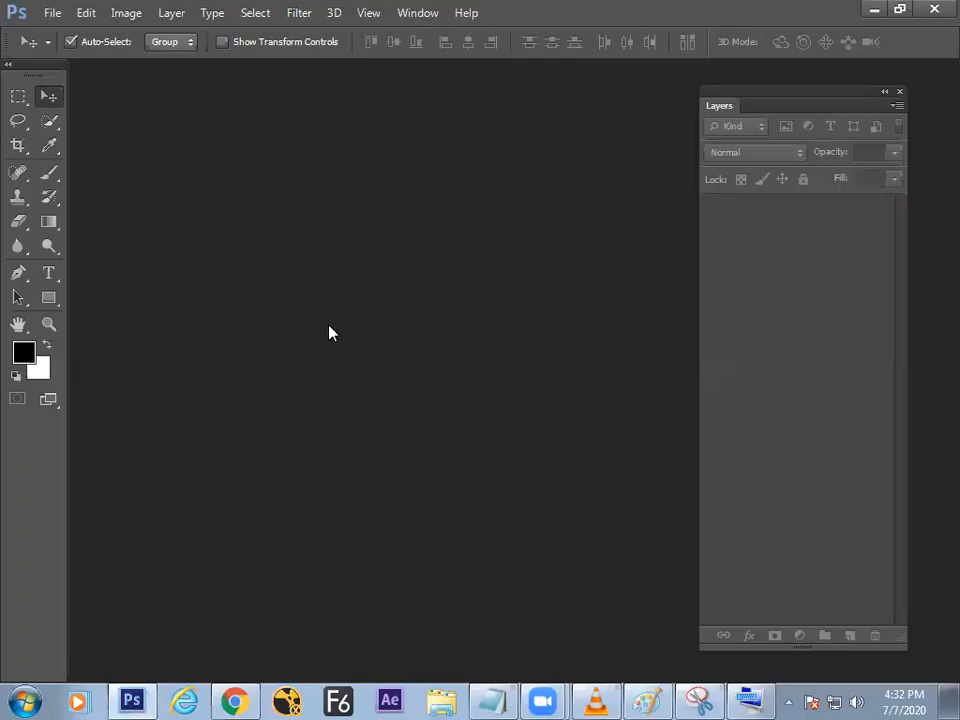
key(ctrl+n)
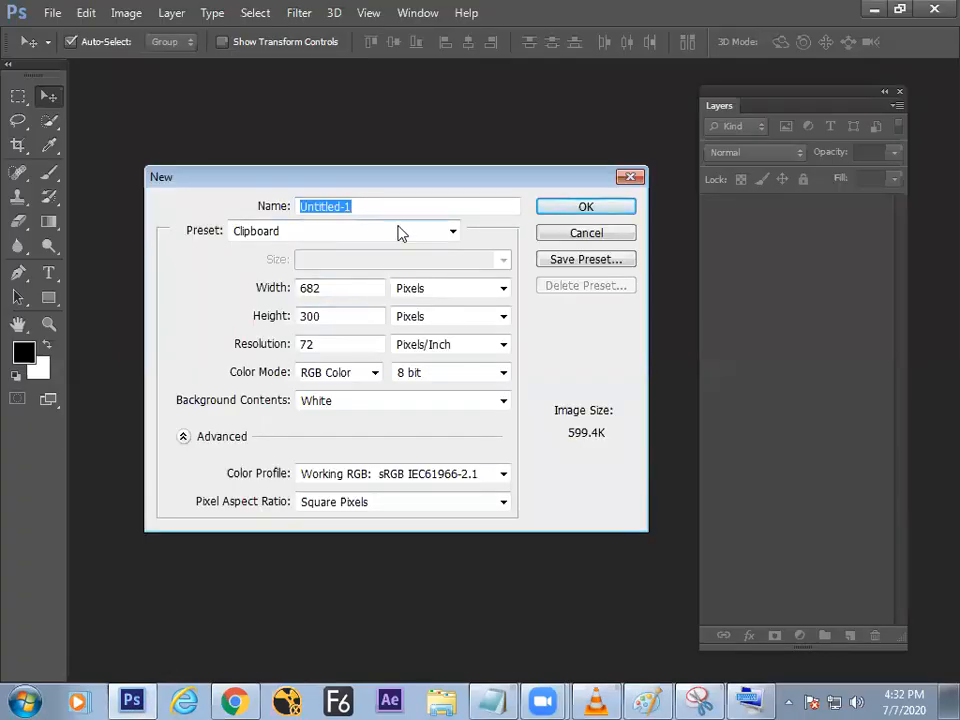
click(567, 212)
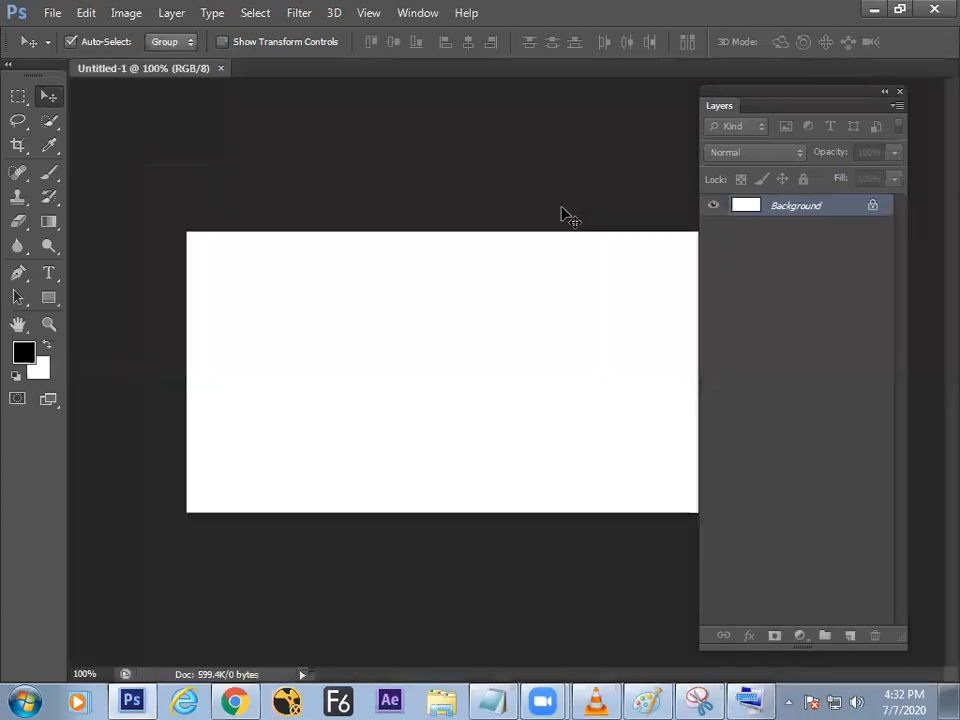
key(ctrl+v)
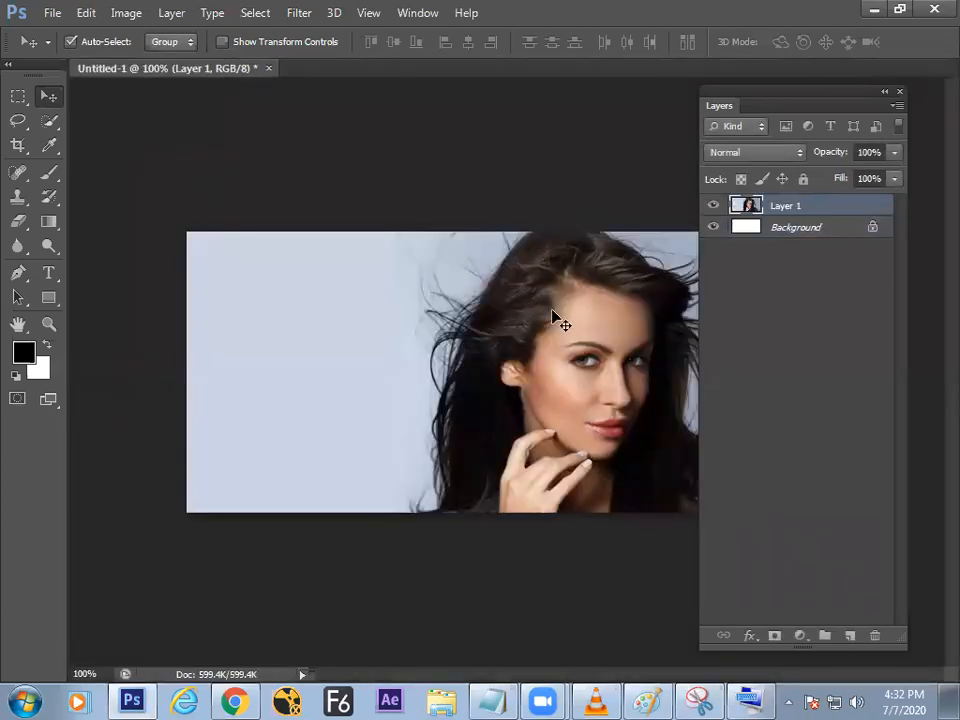
- Move the Layers panel off the portrait and examine the loose hair strands up close in full-screen view
drag(765, 96, 814, 114)
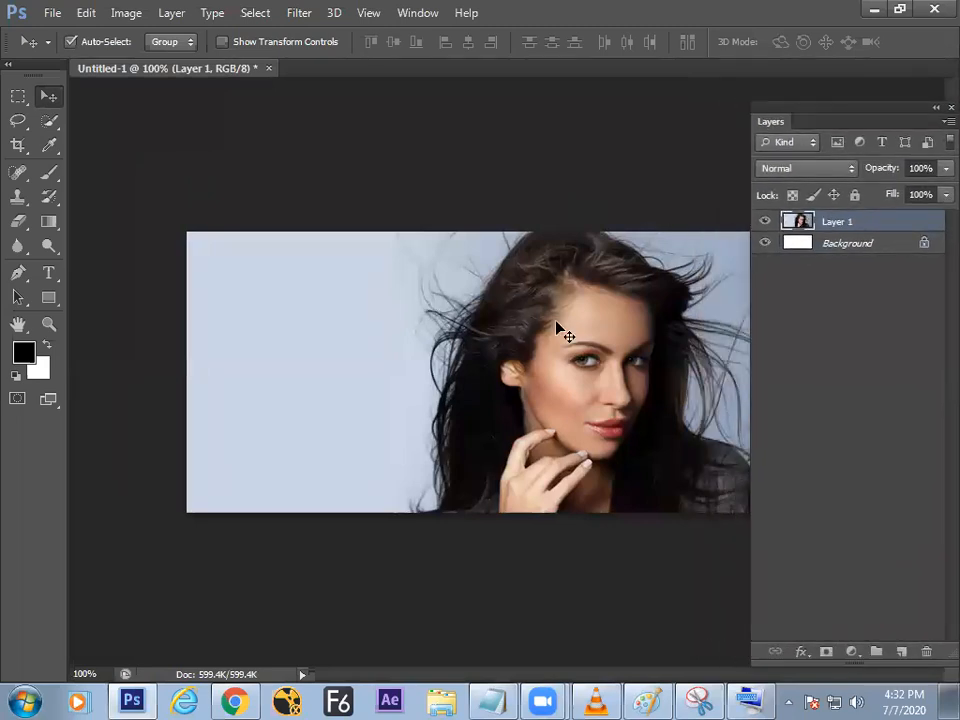
key(f)
key(f)
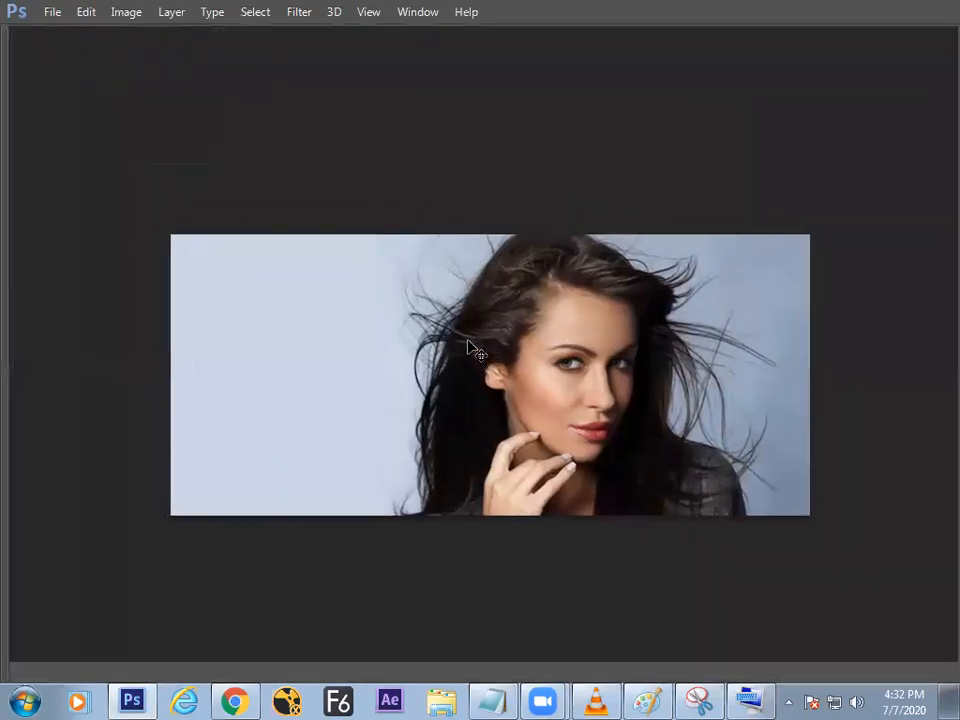
scroll(468, 341, up, 5)
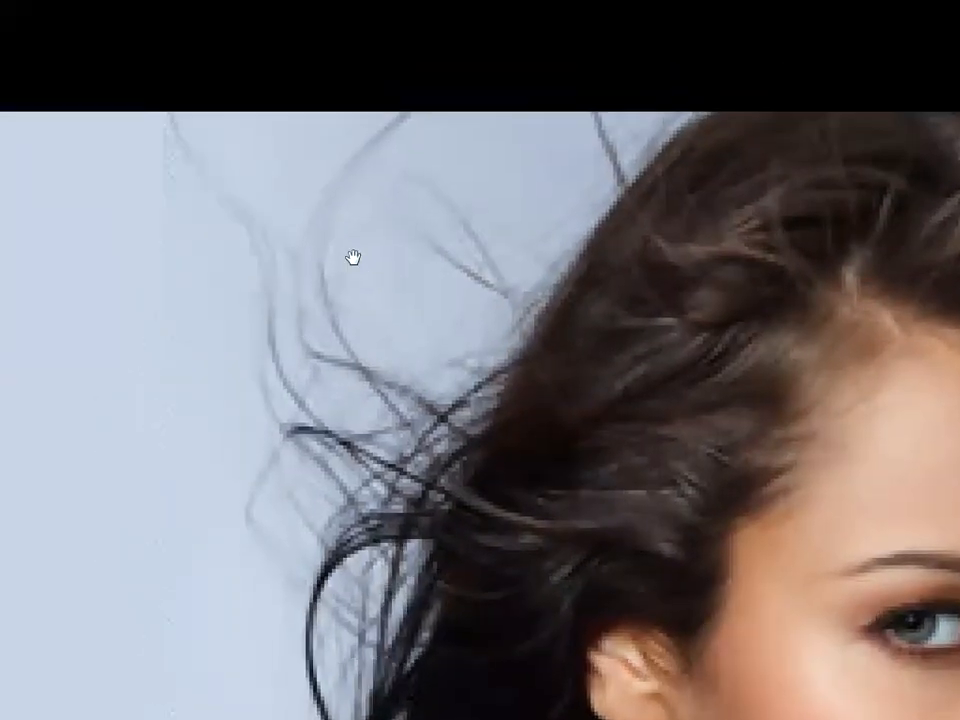
drag(353, 257, 302, 246)
key(Tab)
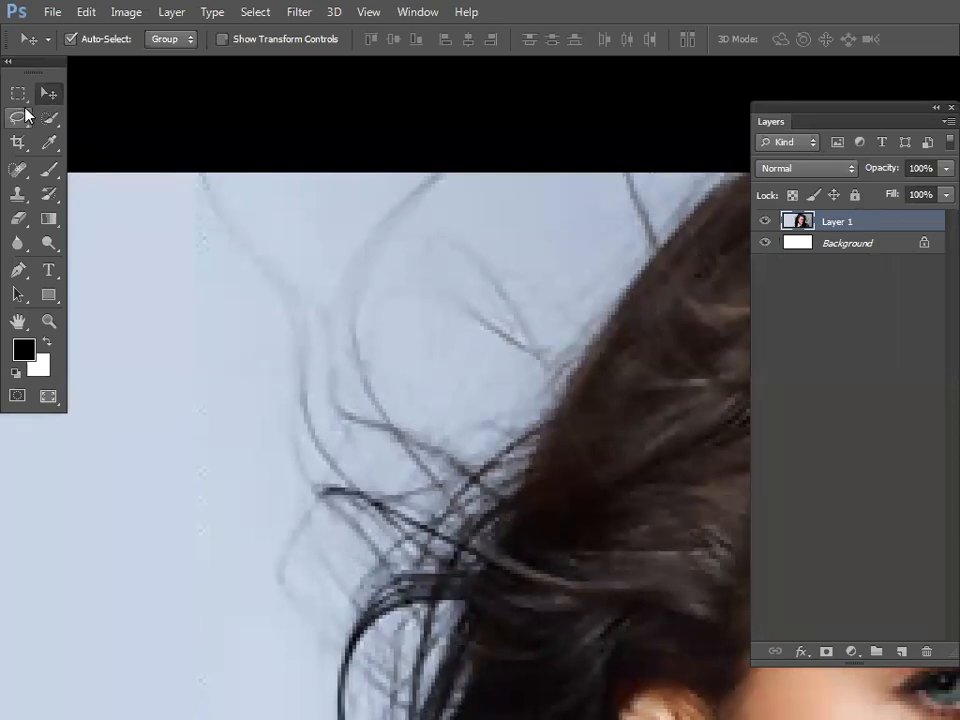
scroll(362, 222, down, 5)
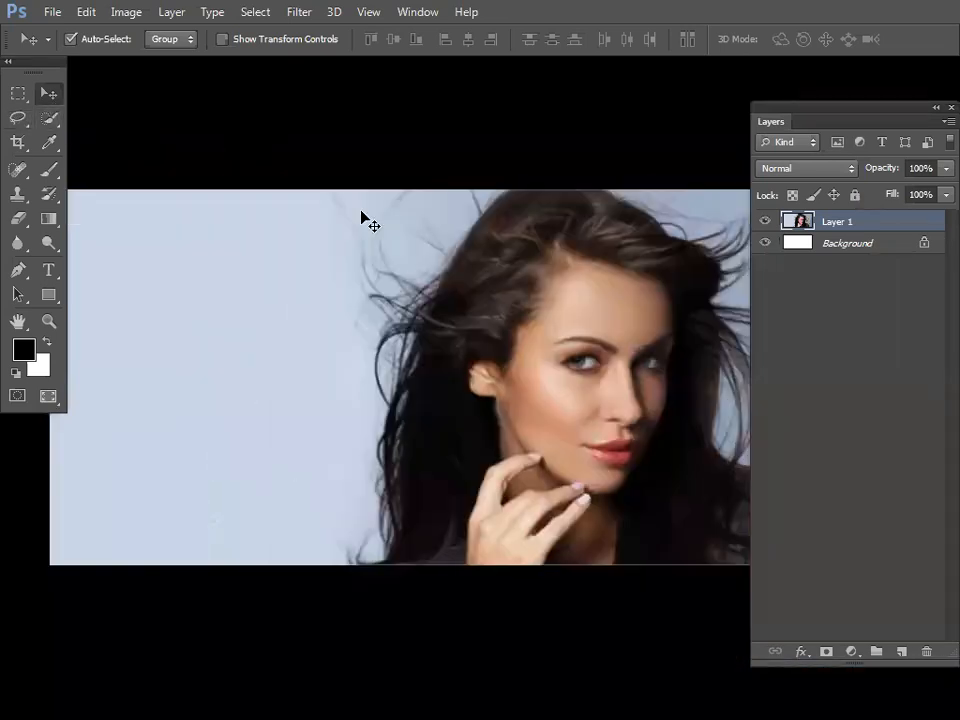
scroll(365, 216, down, 1)
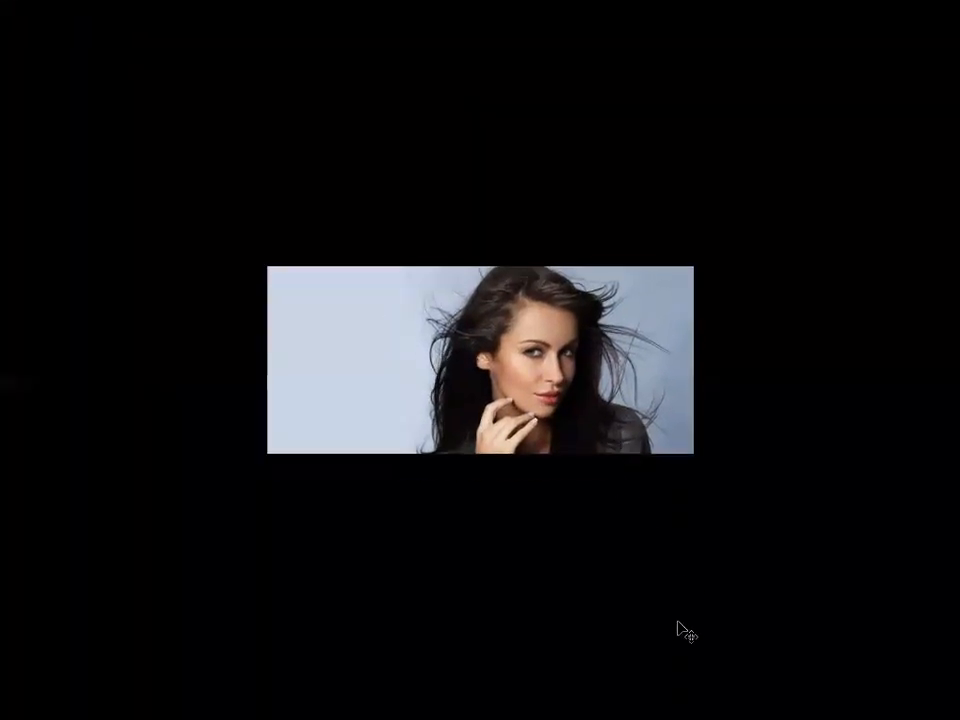
key(f)
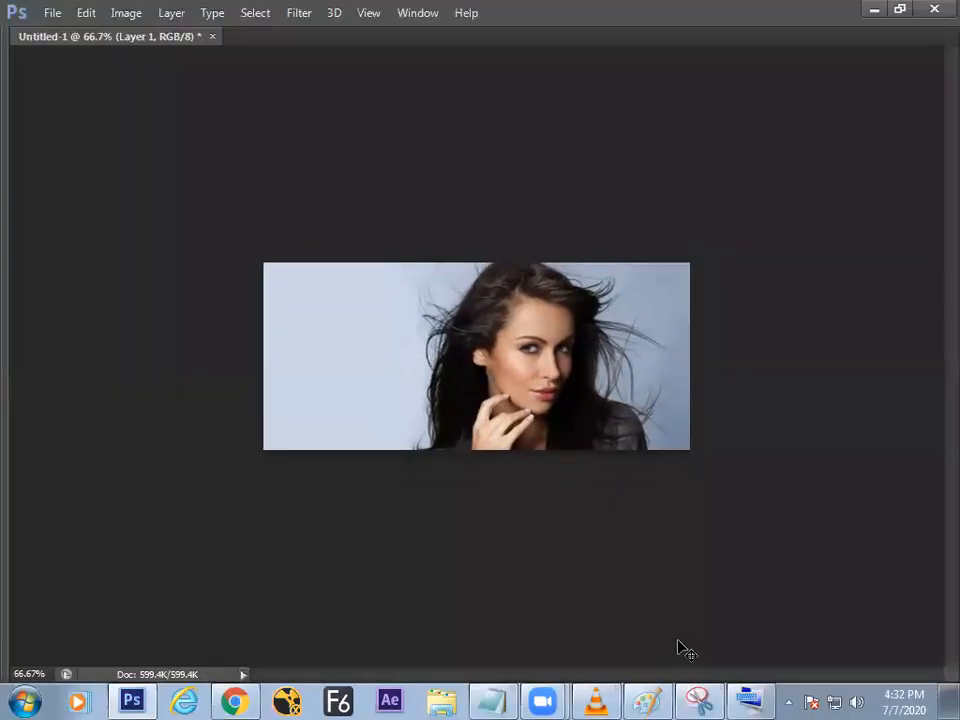
- Switch to the Paint notes and draw a green double-headed arrow between "Layer Mask" and the boxed "How to make hair cut" heading
click(697, 700)
mouse_move(219, 199)
mouse_down()
mouse_move(307, 198)
mouse_move(490, 200)
mouse_up()
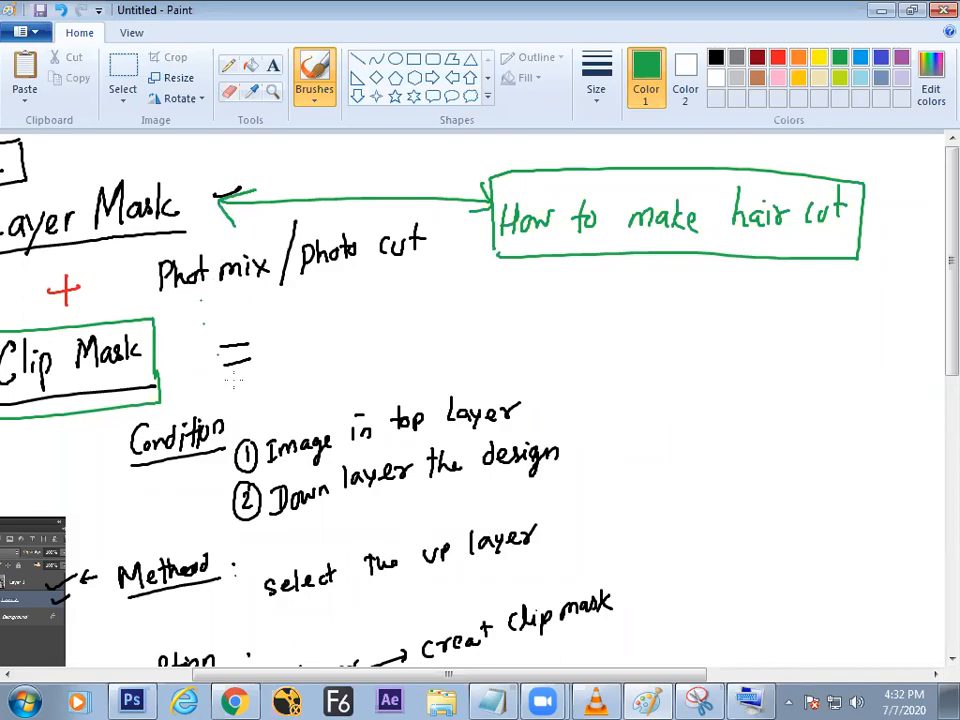
- Switch to Photoshop, leave the panel-free view, and float the portrait document in its own enlarged window
key(alt+Tab)
key(Tab)
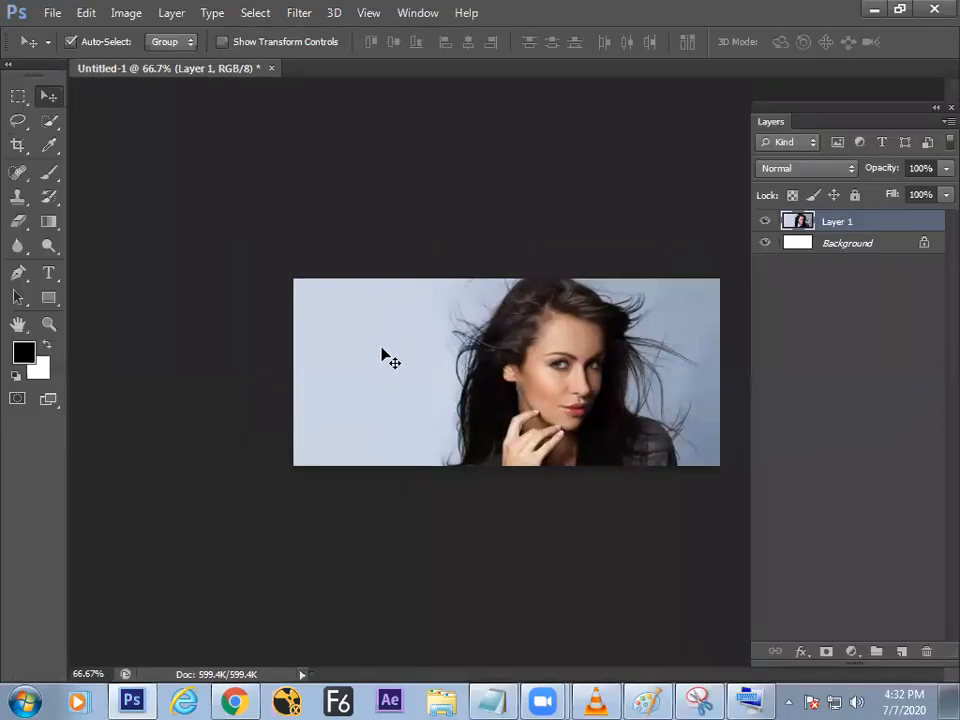
drag(245, 69, 343, 150)
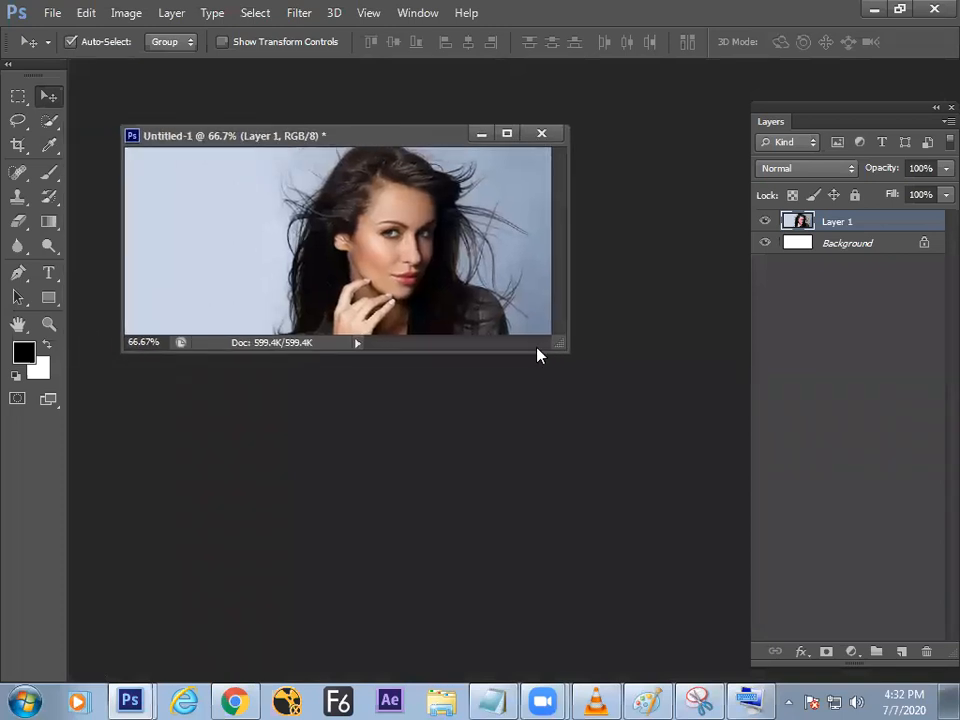
drag(563, 350, 580, 498)
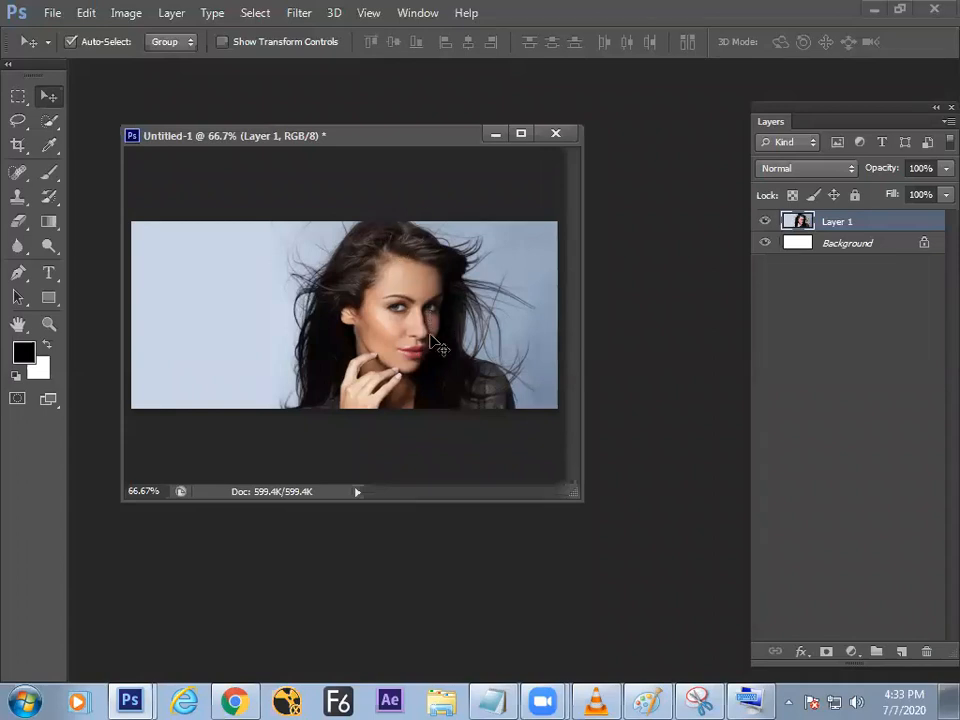
click(248, 698)
click(252, 695)
- Show the Channels panel as a separate, taller floating panel beside the portrait and close the other panels that opened with it
click(418, 13)
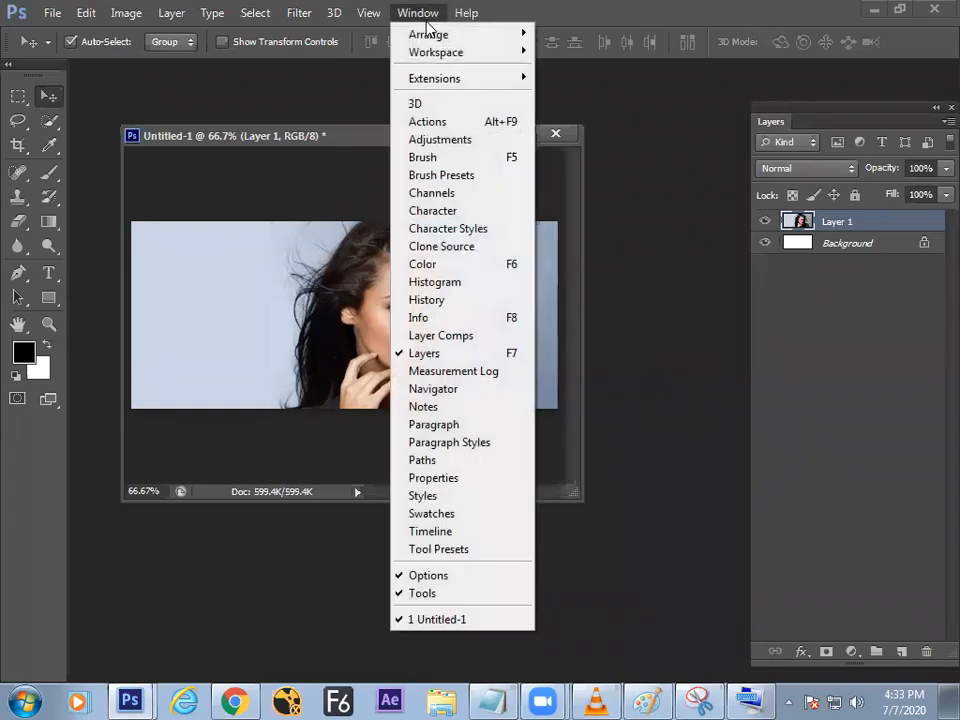
click(448, 198)
drag(577, 560, 259, 497)
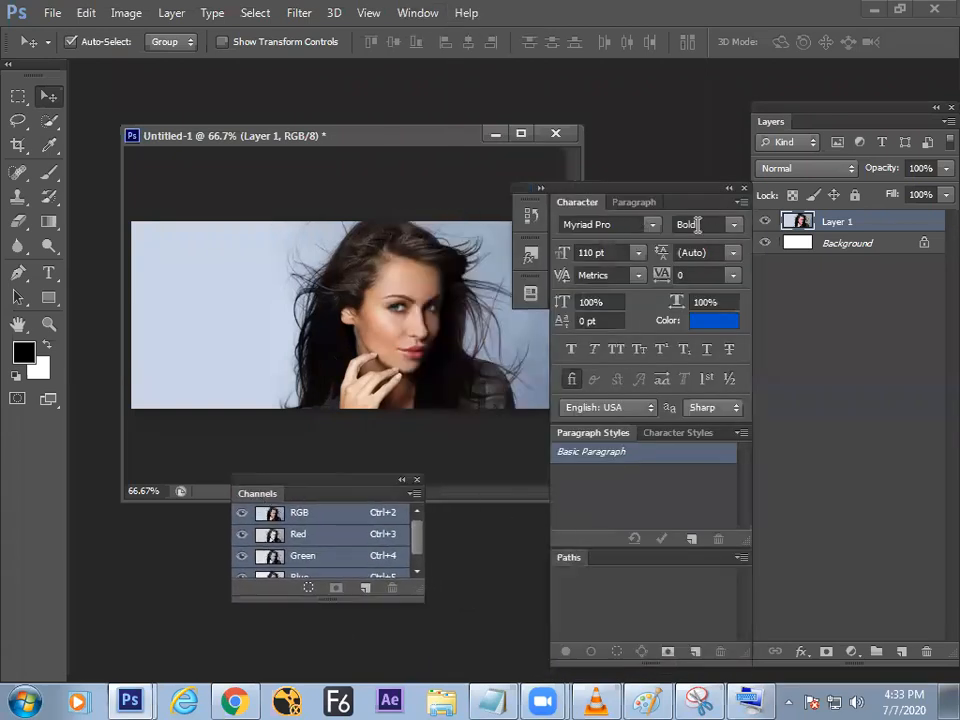
click(741, 188)
drag(318, 490, 660, 210)
drag(755, 313, 762, 485)
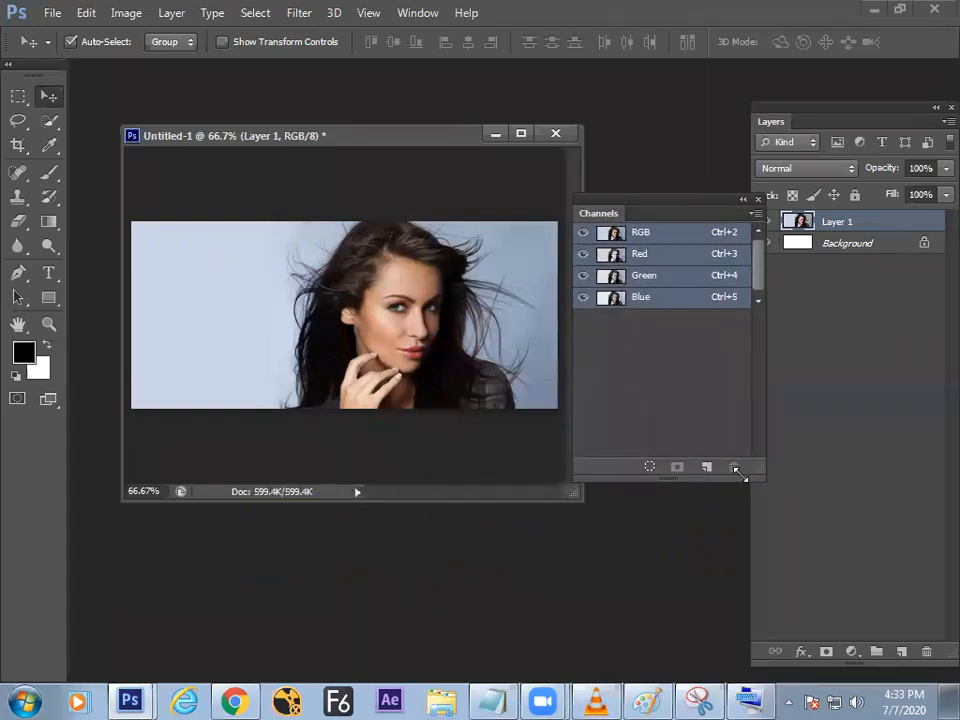
drag(650, 222, 678, 219)
- Set the channel thumbnails to the largest size and arrange the Channels panel and document window side by side
click(780, 211)
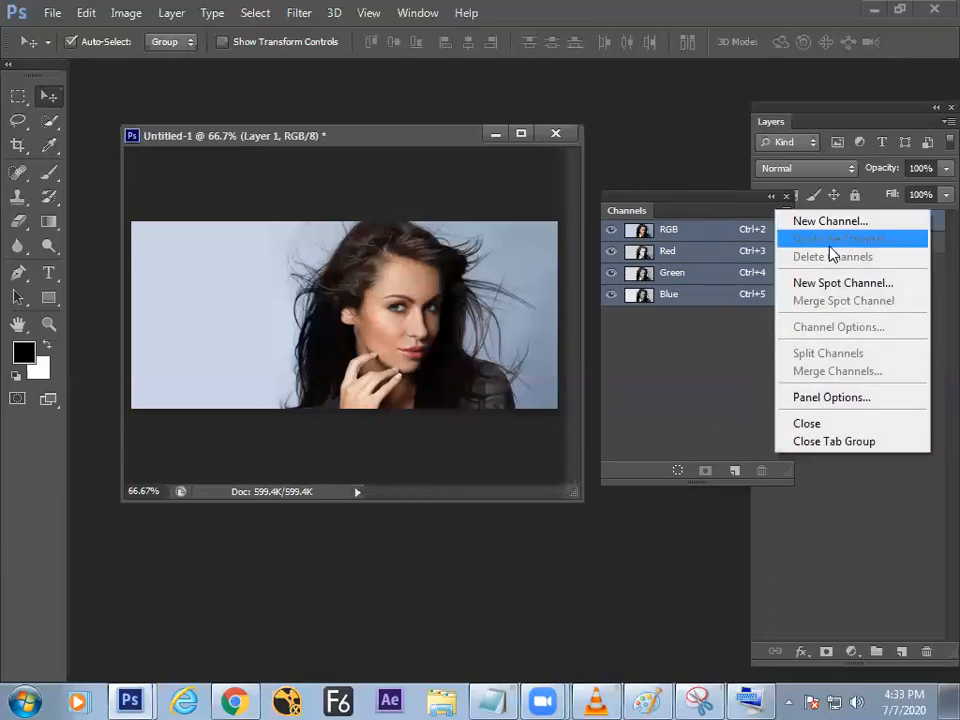
click(806, 398)
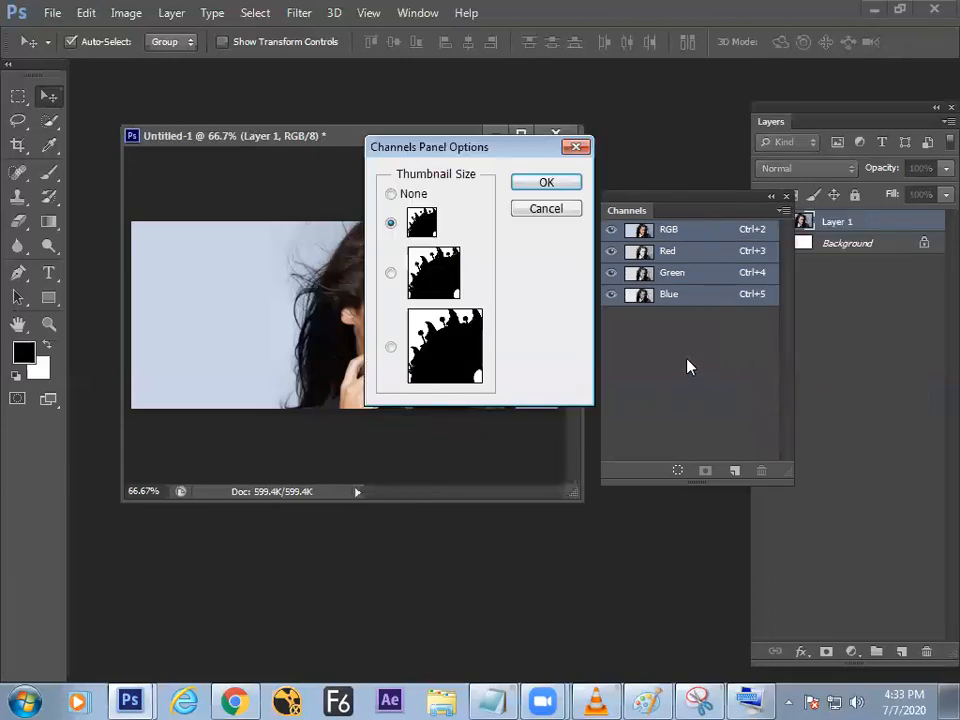
click(392, 348)
click(546, 185)
drag(697, 212, 666, 256)
drag(418, 142, 383, 120)
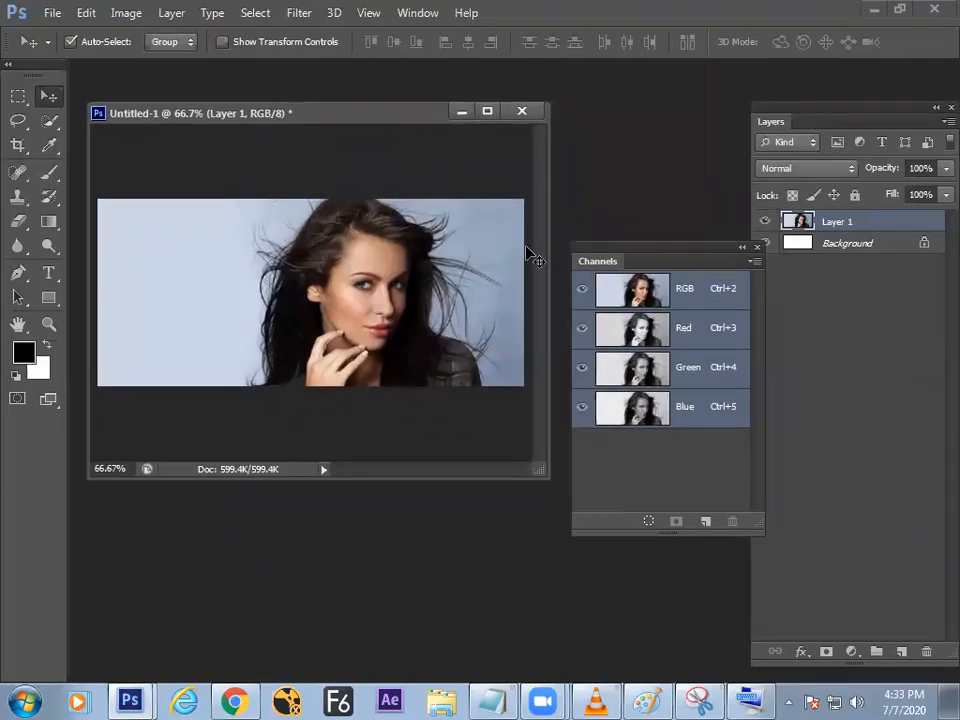
drag(643, 252, 623, 231)
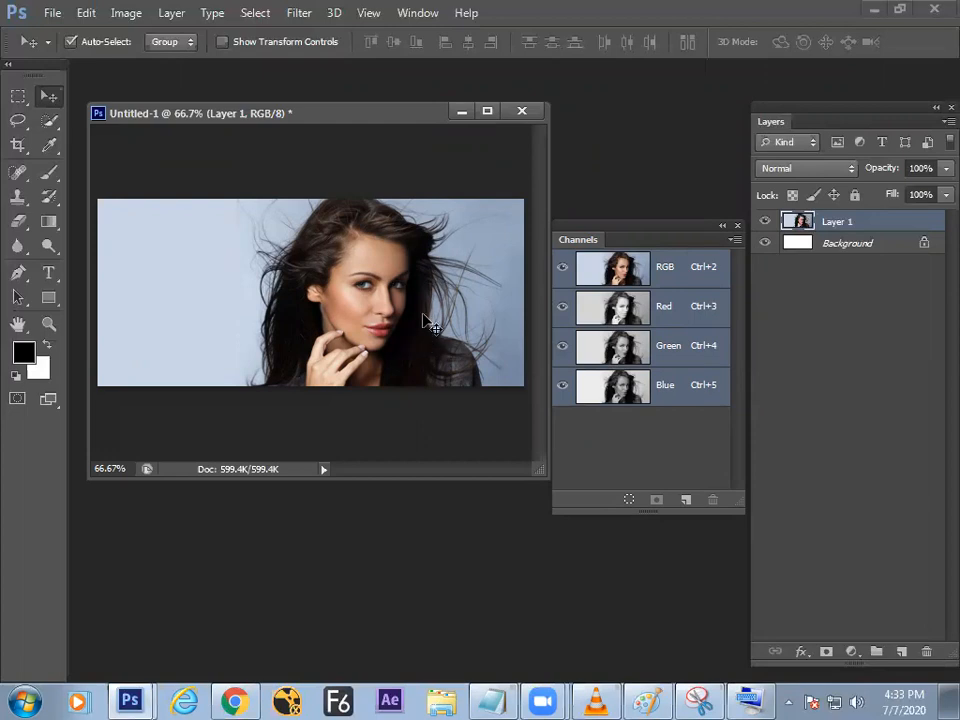
- View the Red, Green and Blue channels one at a time and return to the RGB composite
click(677, 312)
click(671, 347)
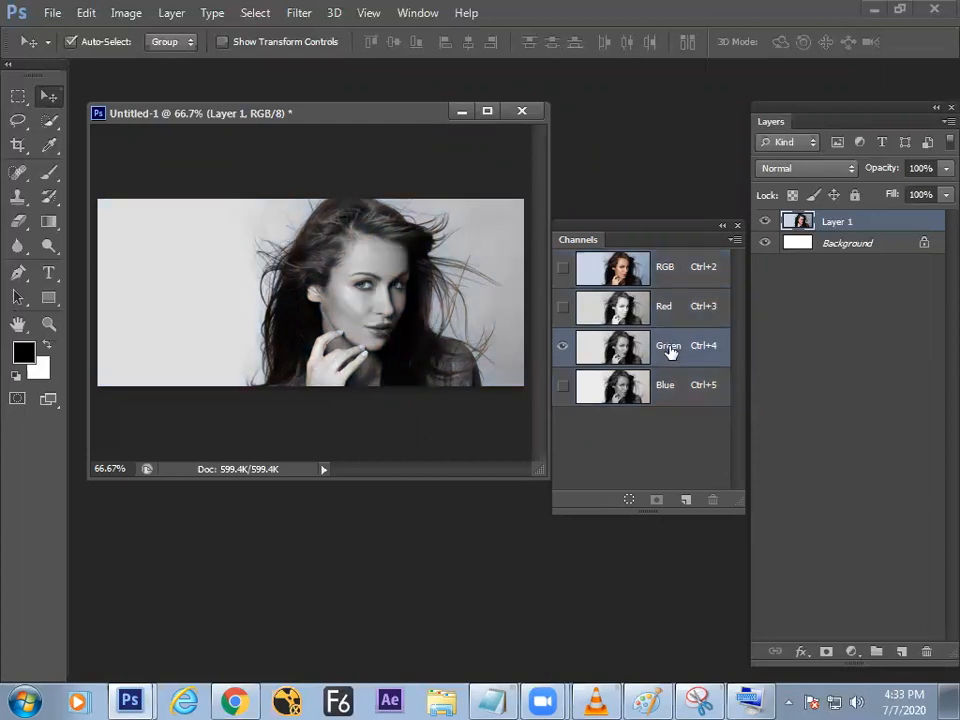
click(660, 392)
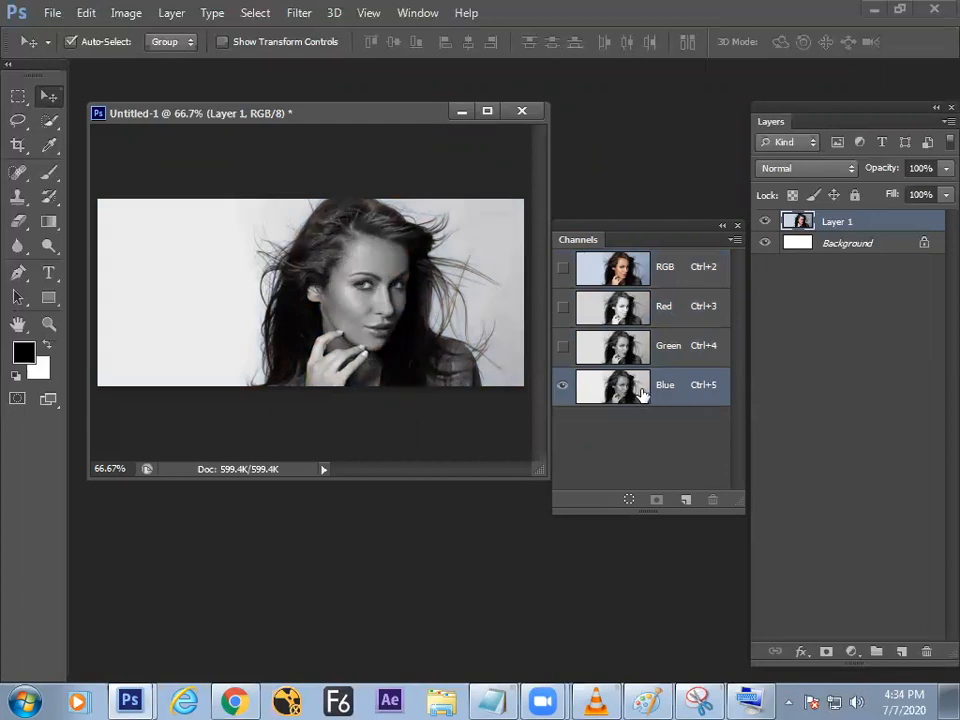
click(677, 310)
click(672, 347)
click(671, 388)
click(664, 306)
click(669, 270)
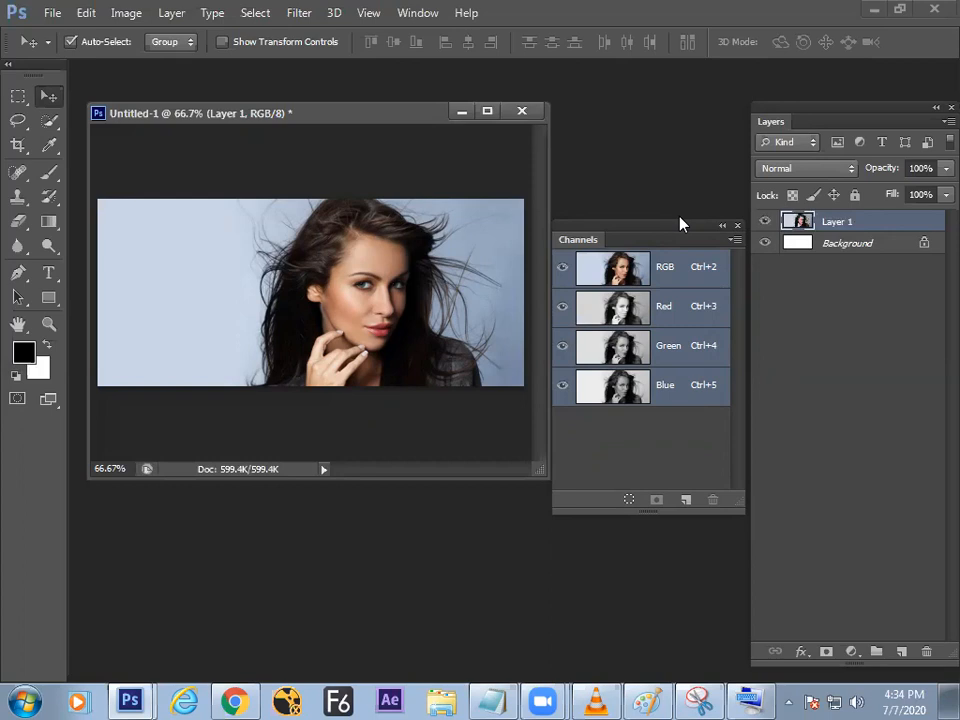
drag(645, 242, 642, 215)
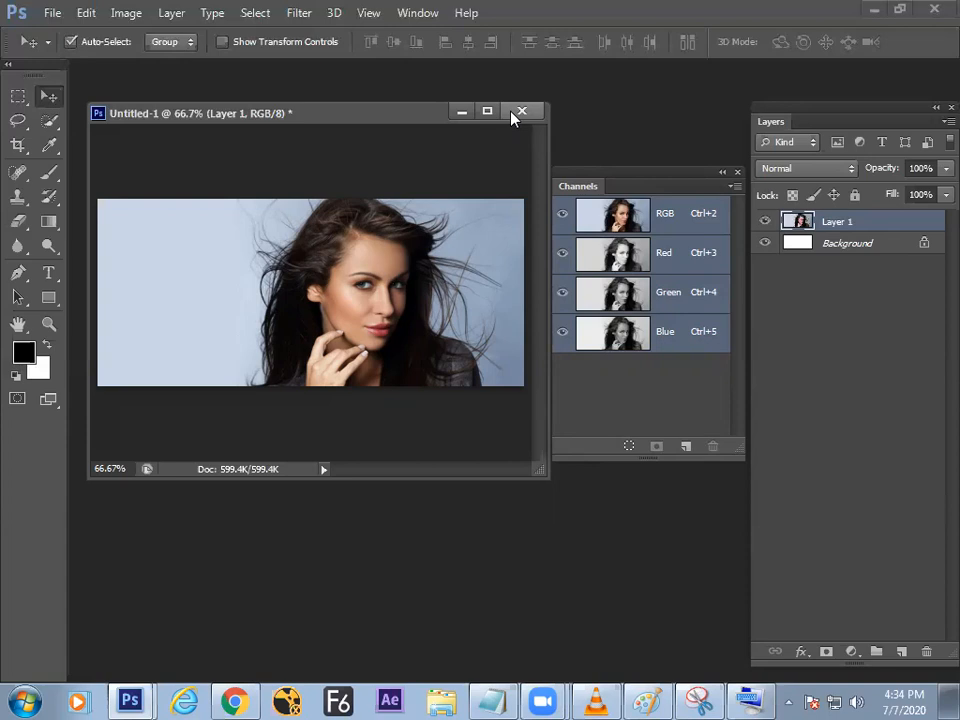
- Compare the contrast between hair and background across the Red, Green and Blue channels
click(666, 253)
click(656, 291)
click(645, 338)
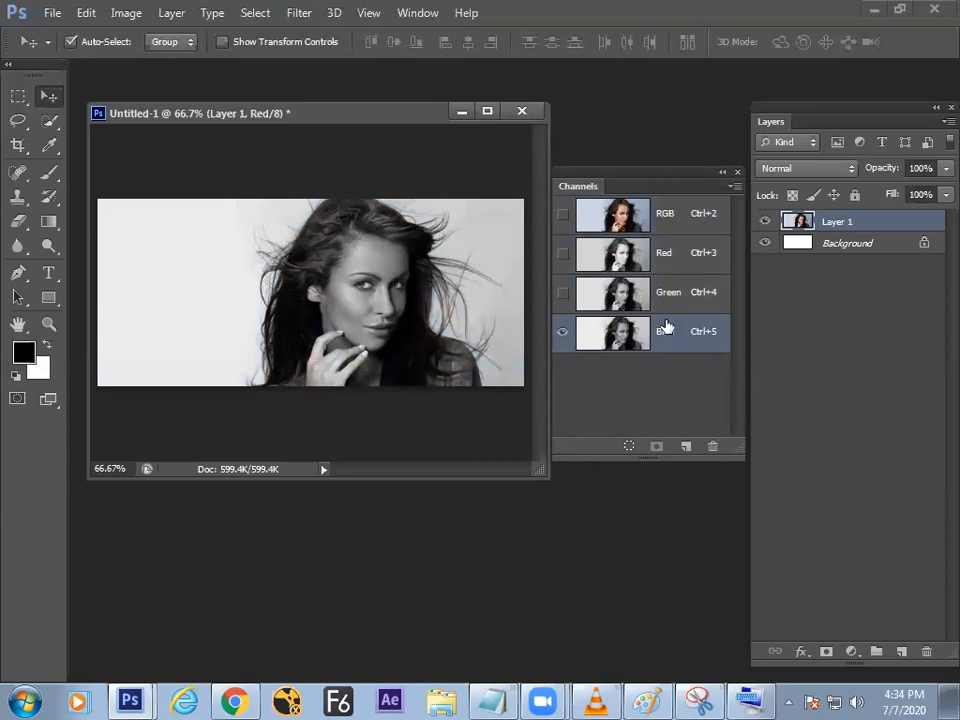
click(626, 300)
click(623, 344)
click(621, 298)
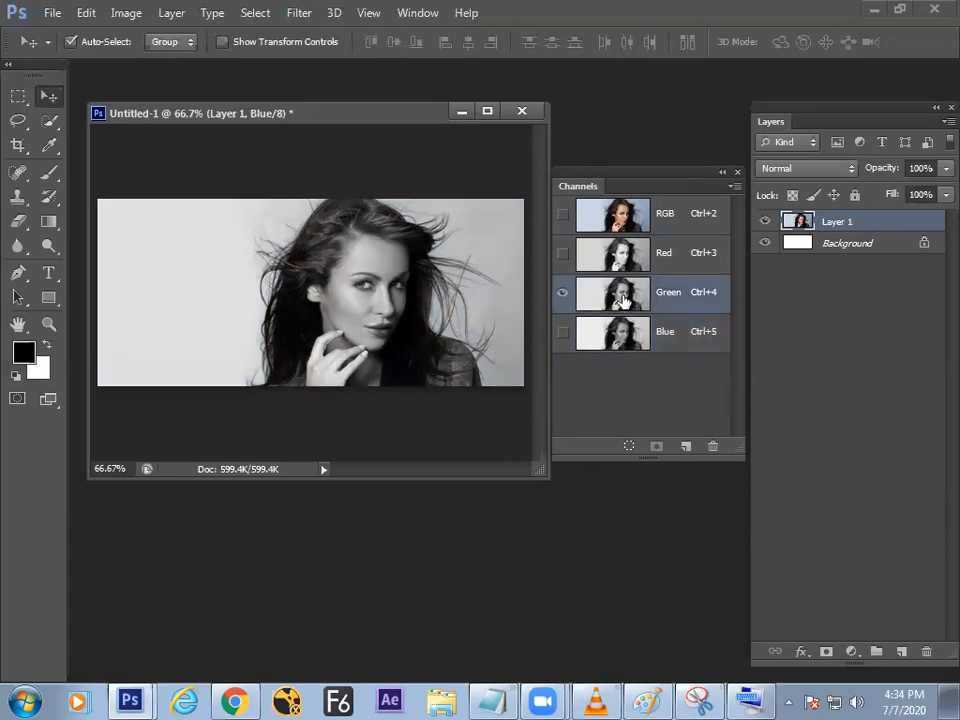
click(628, 256)
key(ctrl+4)
click(672, 263)
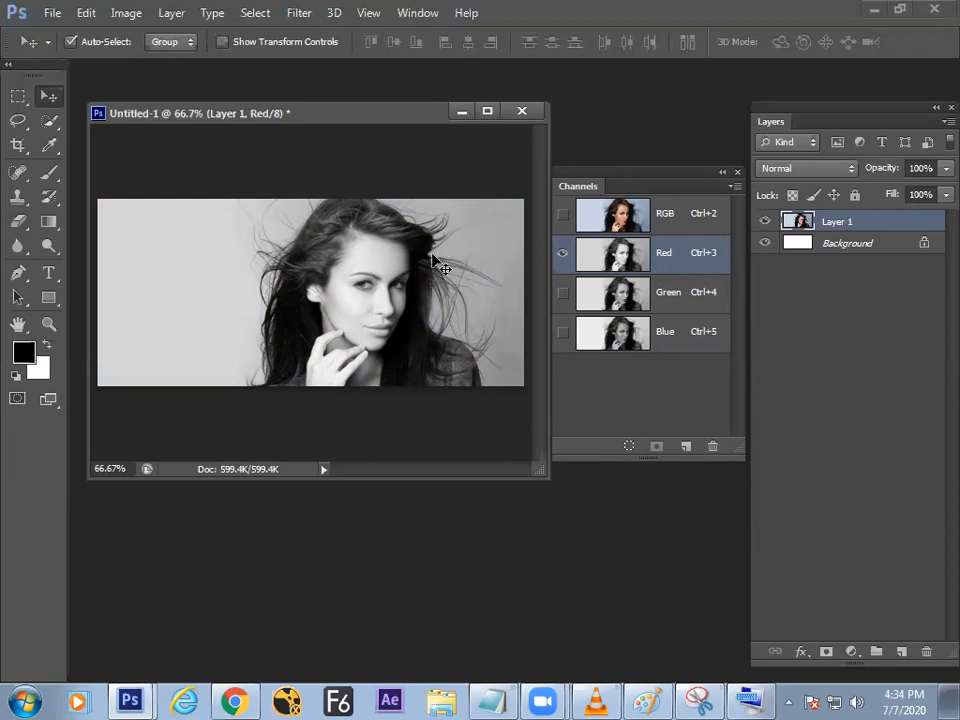
click(640, 296)
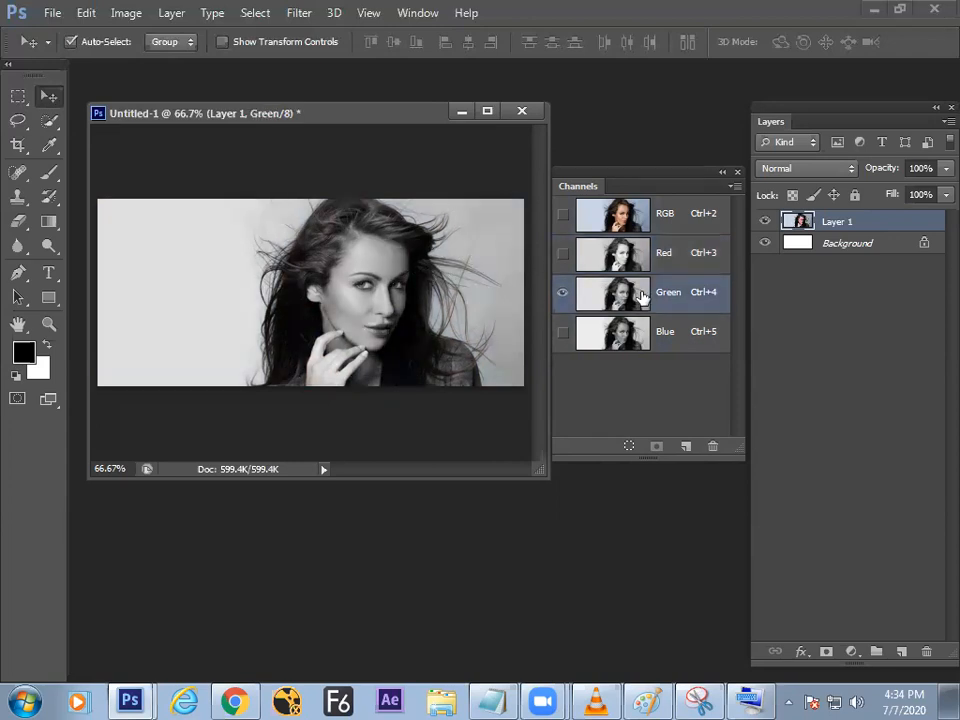
click(630, 340)
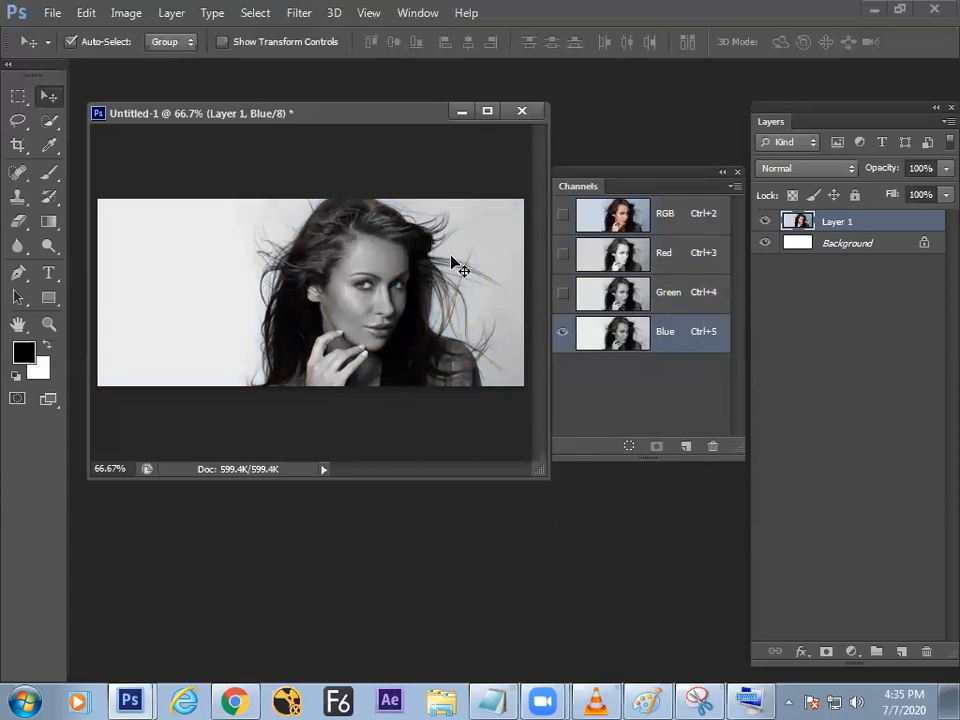
- Compare the Red and Blue channels once more and load the Blue channel as a selection
click(604, 257)
click(608, 336)
click(618, 258)
click(607, 337)
drag(607, 183, 624, 167)
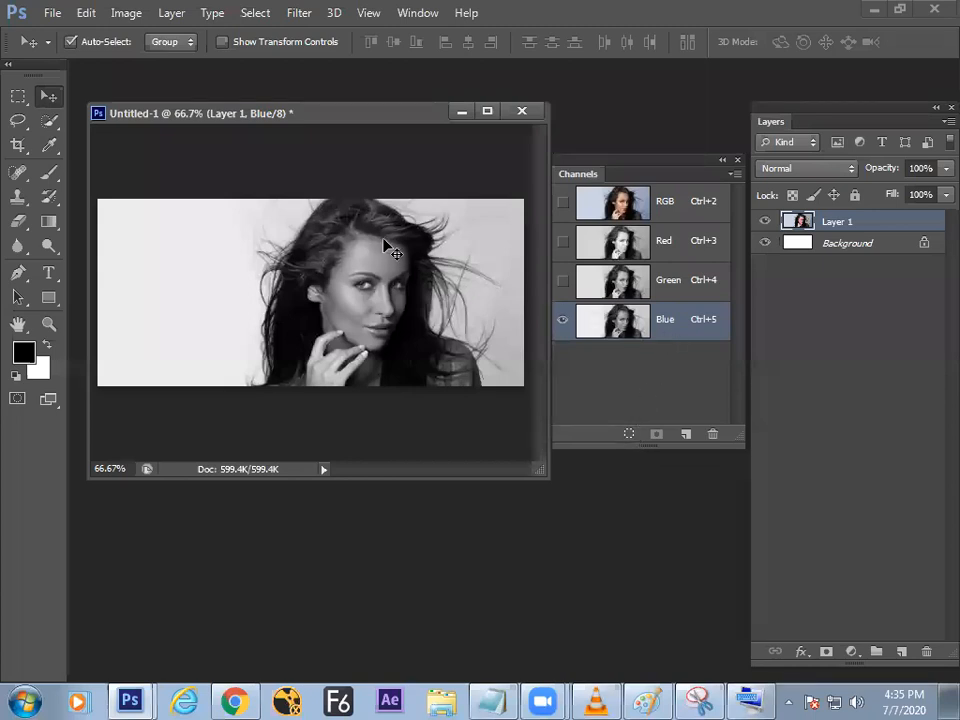
click(629, 436)
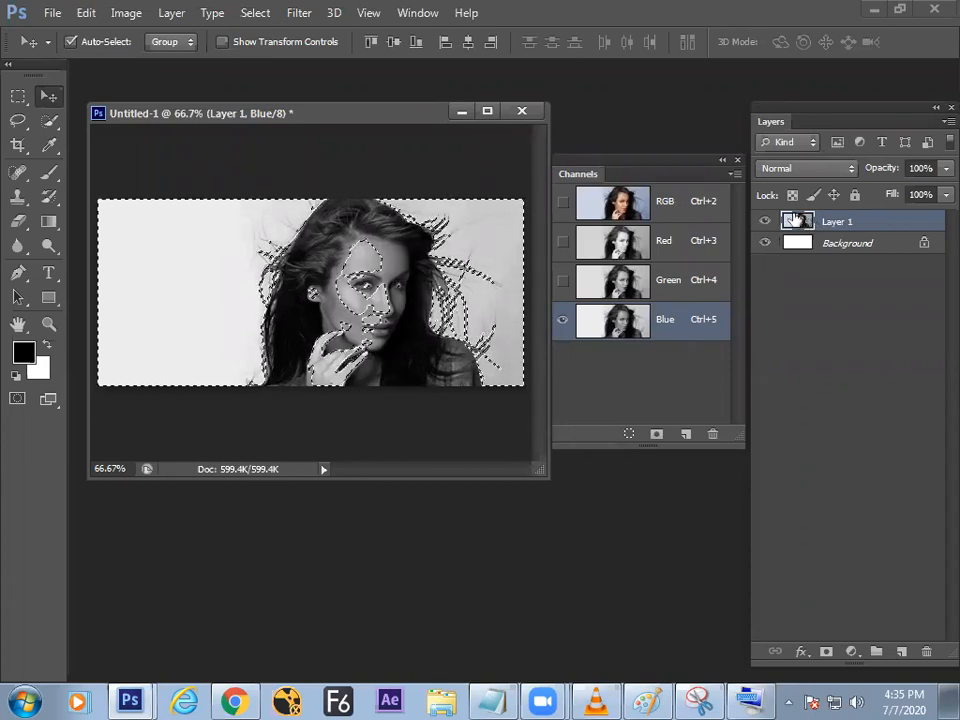
- Return to the RGB composite, and add the inverse of the selection to Layer 1 as a layer mask
click(699, 203)
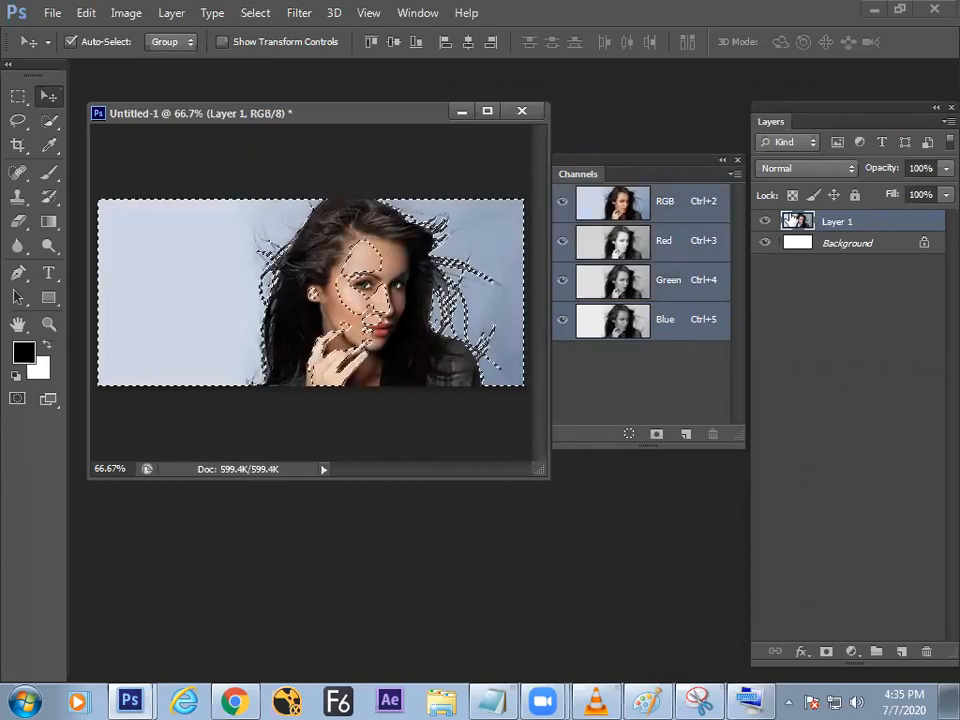
click(256, 13)
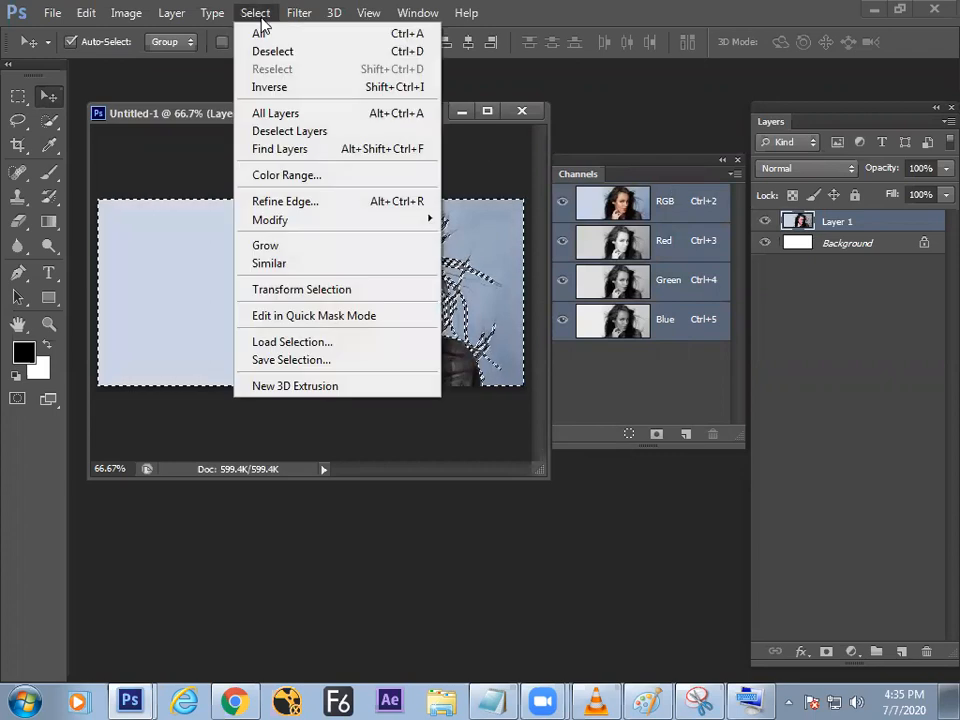
click(278, 89)
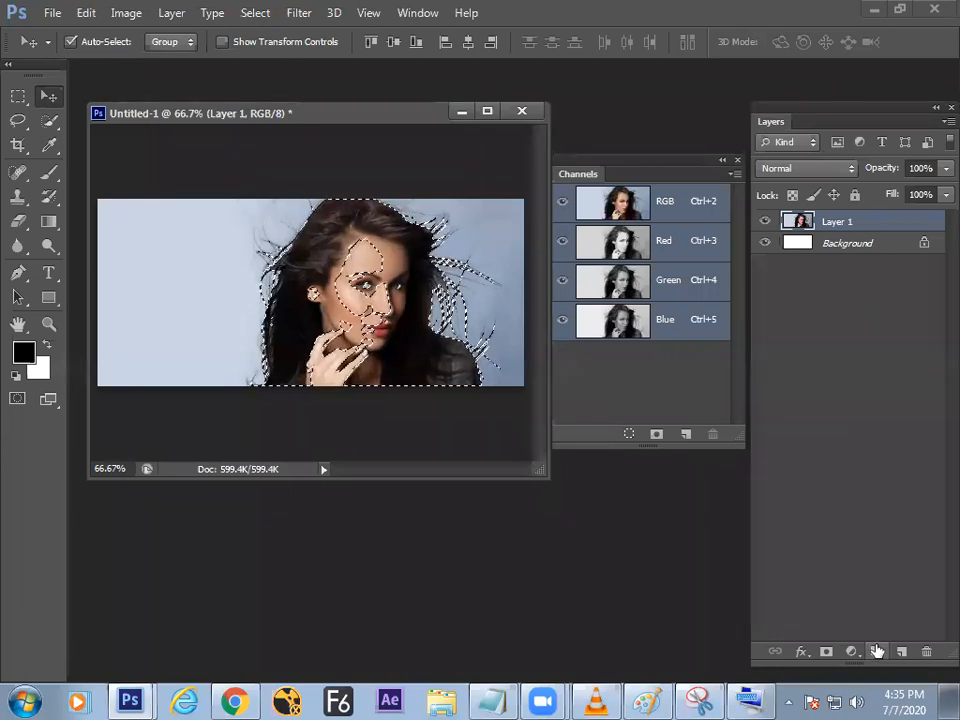
click(826, 651)
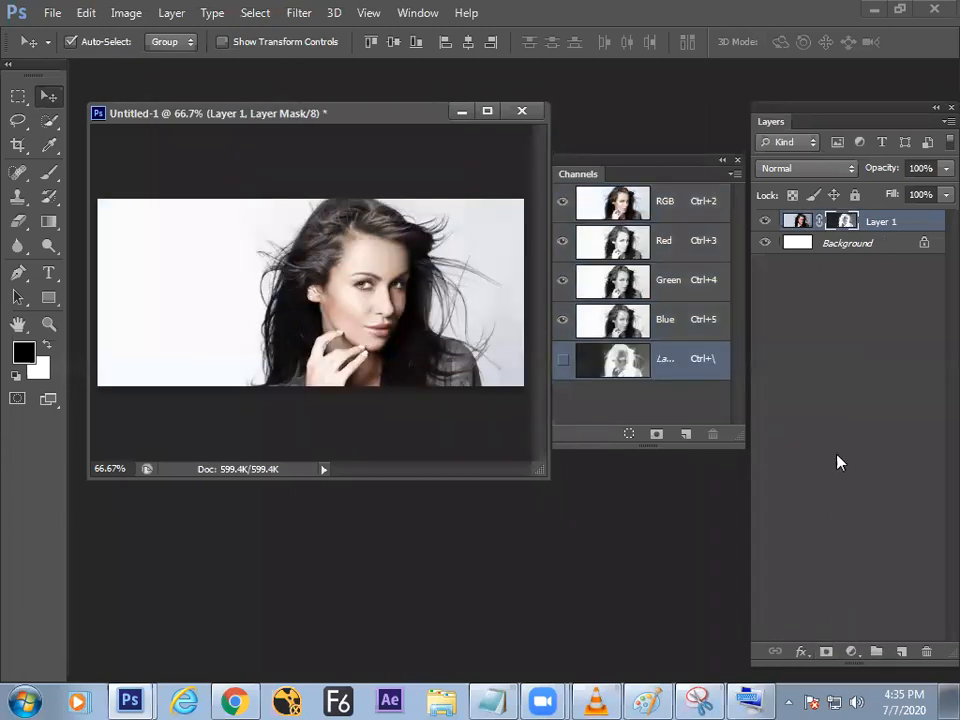
- Check the masked portrait with the Background layer temporarily hidden, and display Layer 1's mask alone in the document window
click(765, 243)
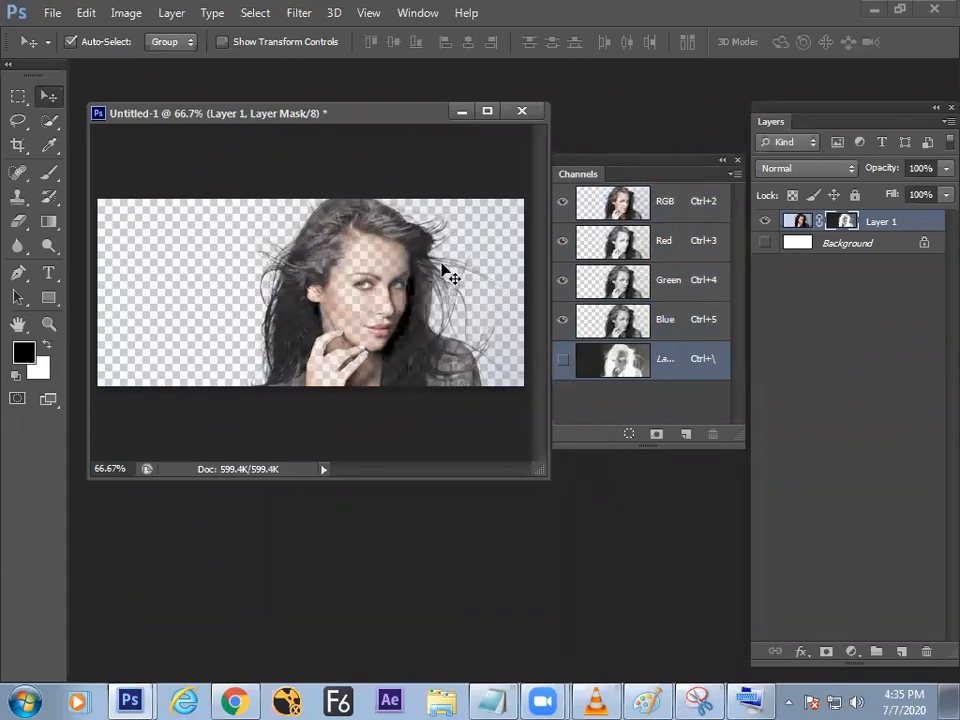
click(765, 243)
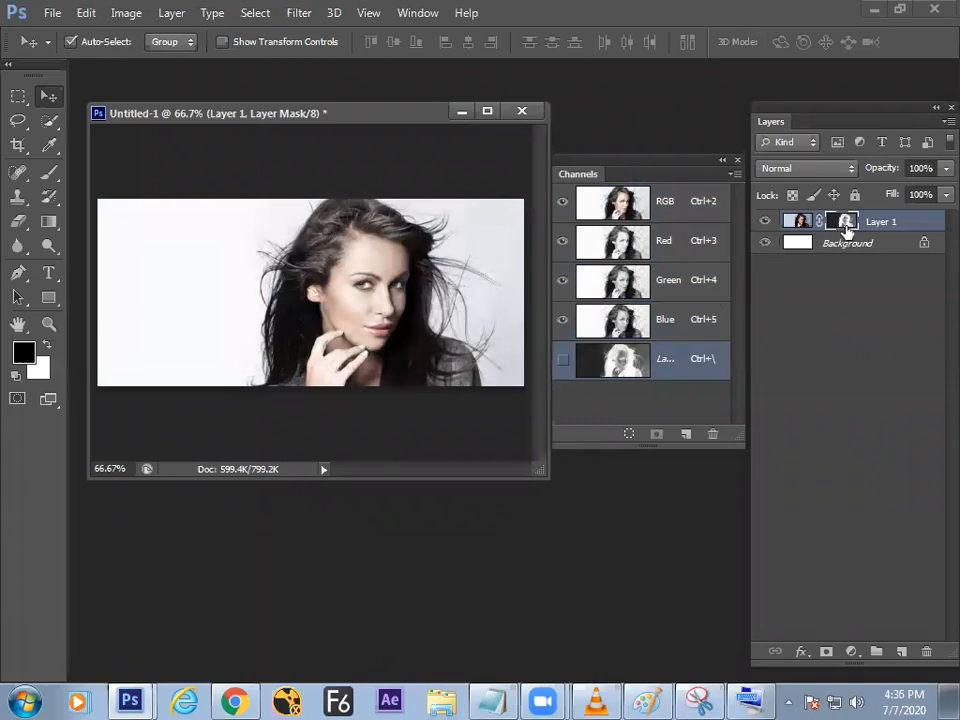
alt+click(843, 224)
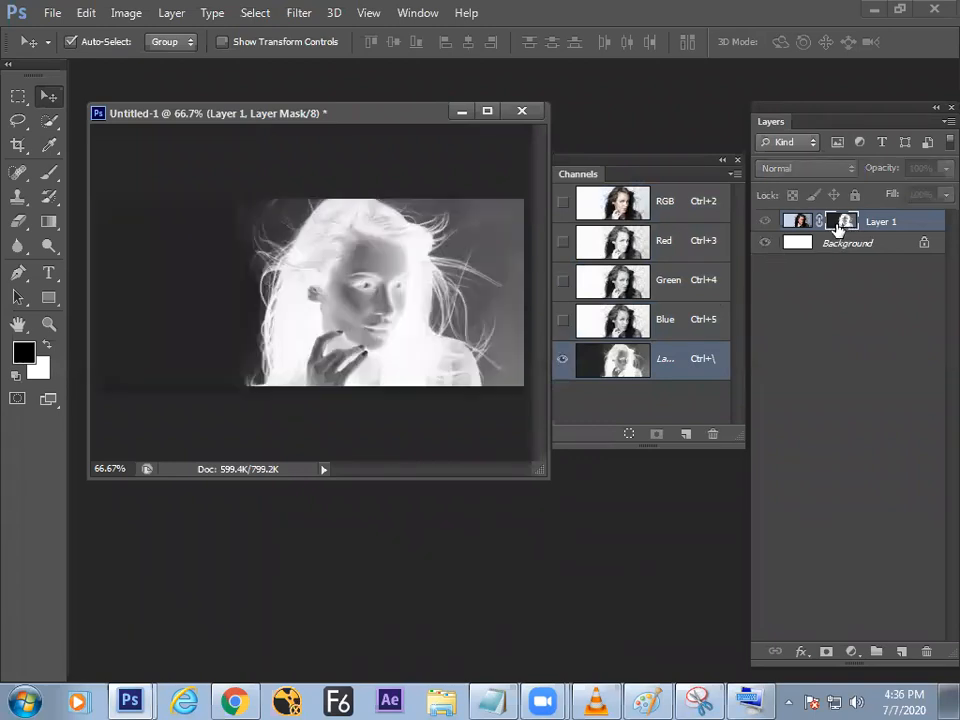
key(ctrl+plus)
key(ctrl+minus)
- Paint the woman's face, hand and inner hair solid white on the mask with a 175 px brush, and reduce the brush to 80 px
click(49, 172)
key(bracketleft)
key(bracketleft)
key(bracketleft)
key(bracketleft)
key(bracketleft)
key(bracketleft)
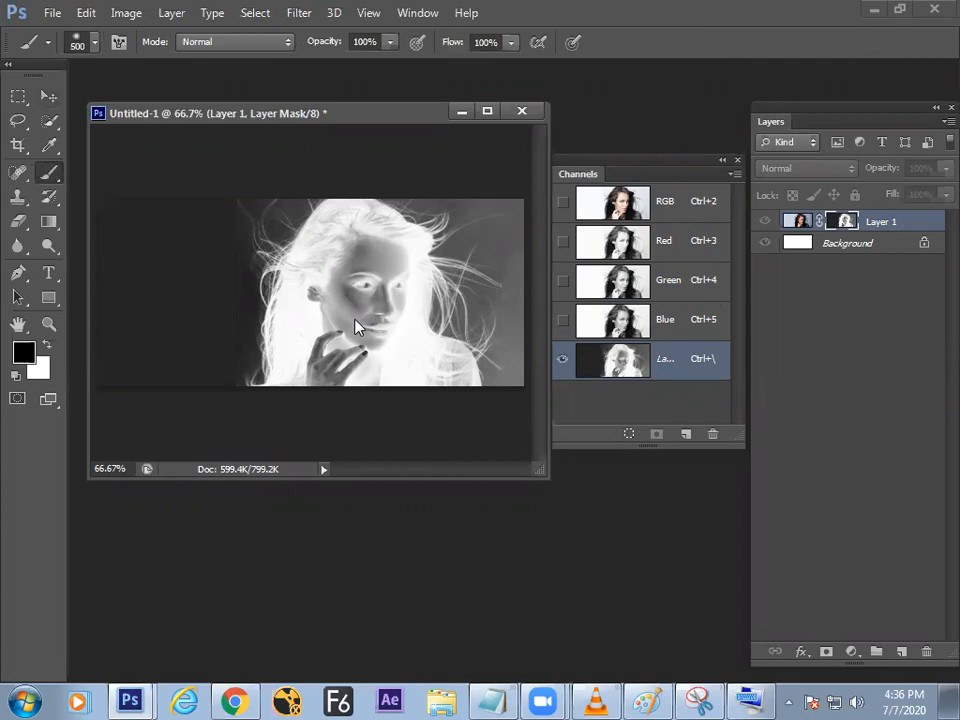
key(bracketleft)
click(46, 345)
mouse_move(310, 250)
mouse_down()
mouse_move(354, 300)
mouse_move(364, 268)
mouse_move(328, 352)
mouse_move(375, 364)
mouse_move(352, 257)
mouse_up()
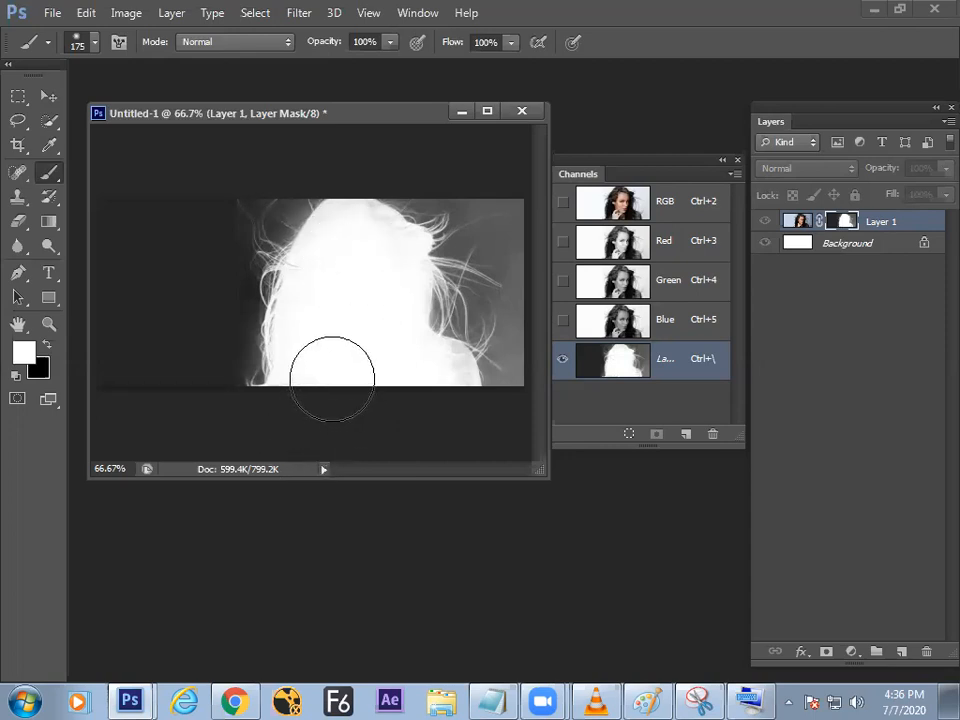
key(bracketleft)
key(bracketleft)
key(bracketleft)
key(bracketleft)
key(bracketleft)
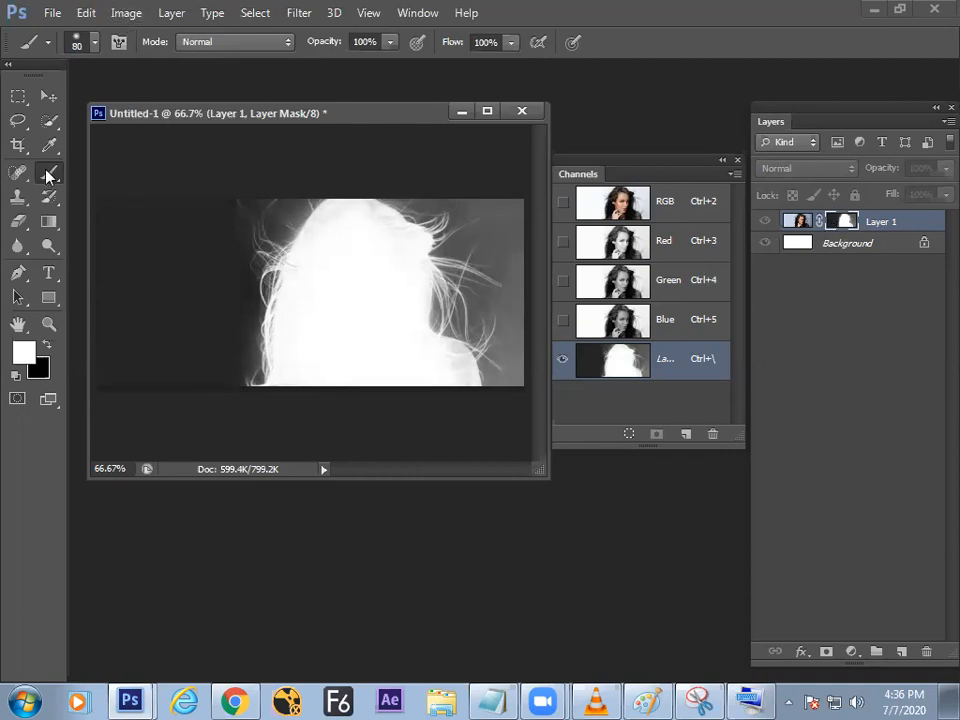
- Try filling Layer 1's mask with black in Multiply mode at 100% opacity
click(86, 12)
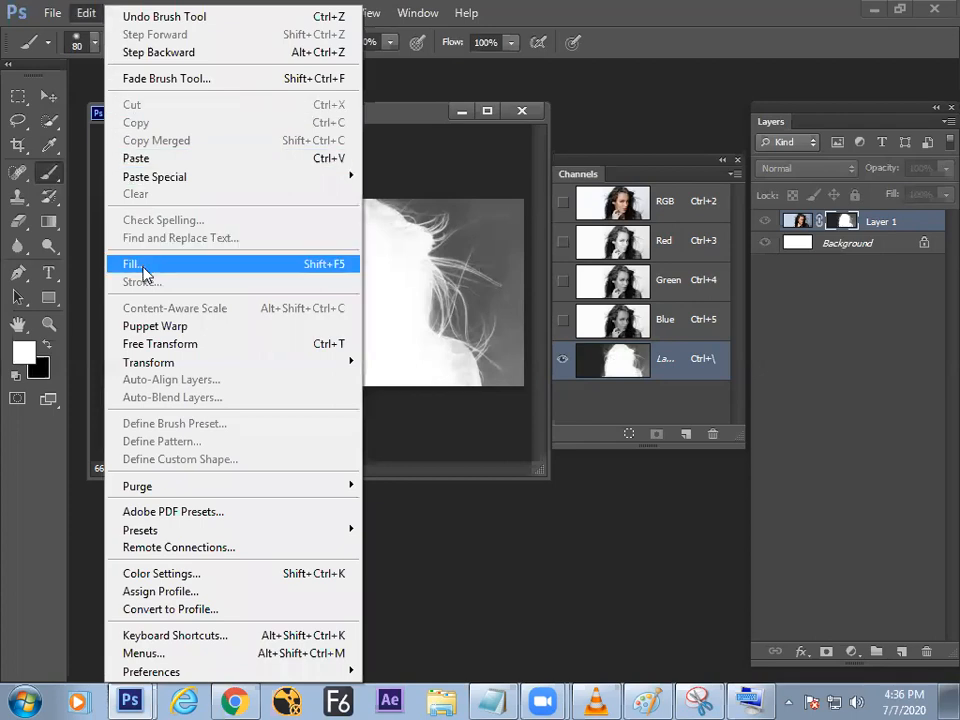
click(140, 268)
click(666, 189)
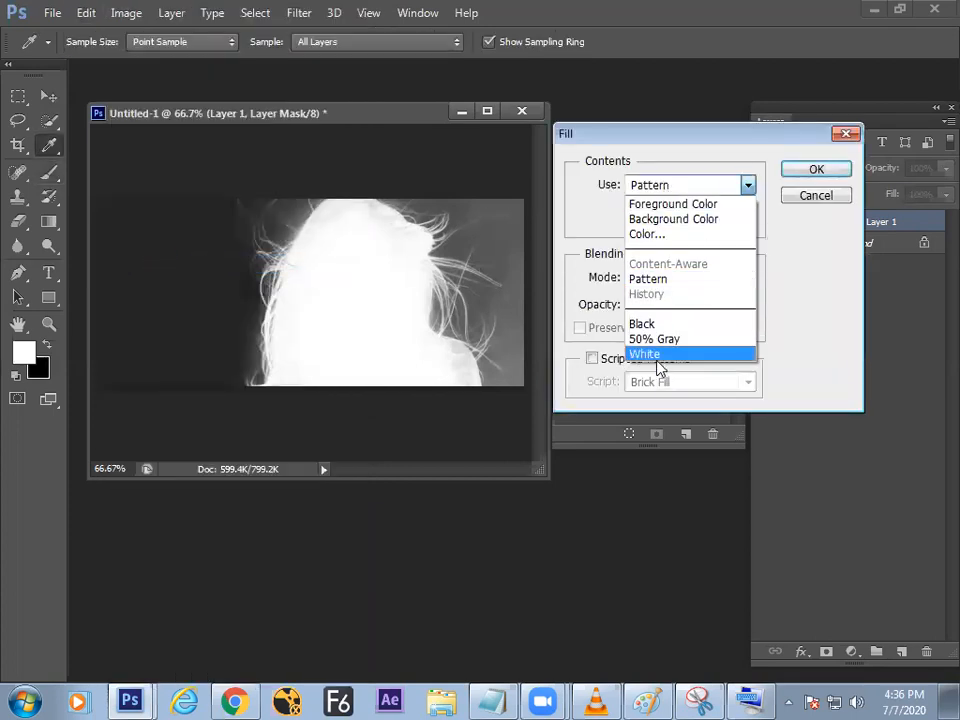
click(664, 324)
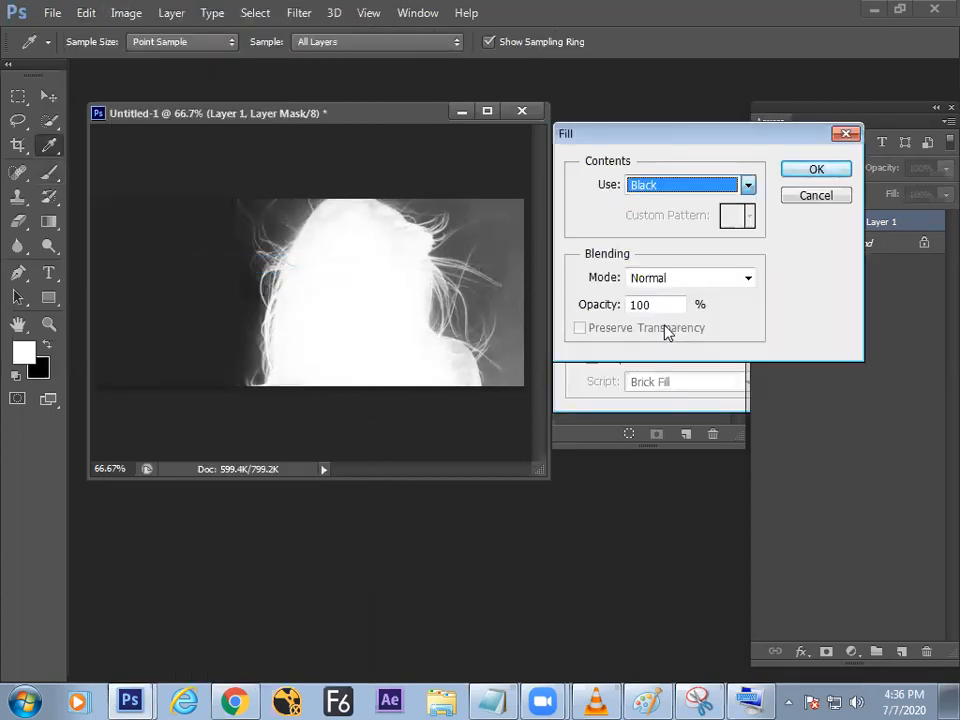
click(690, 279)
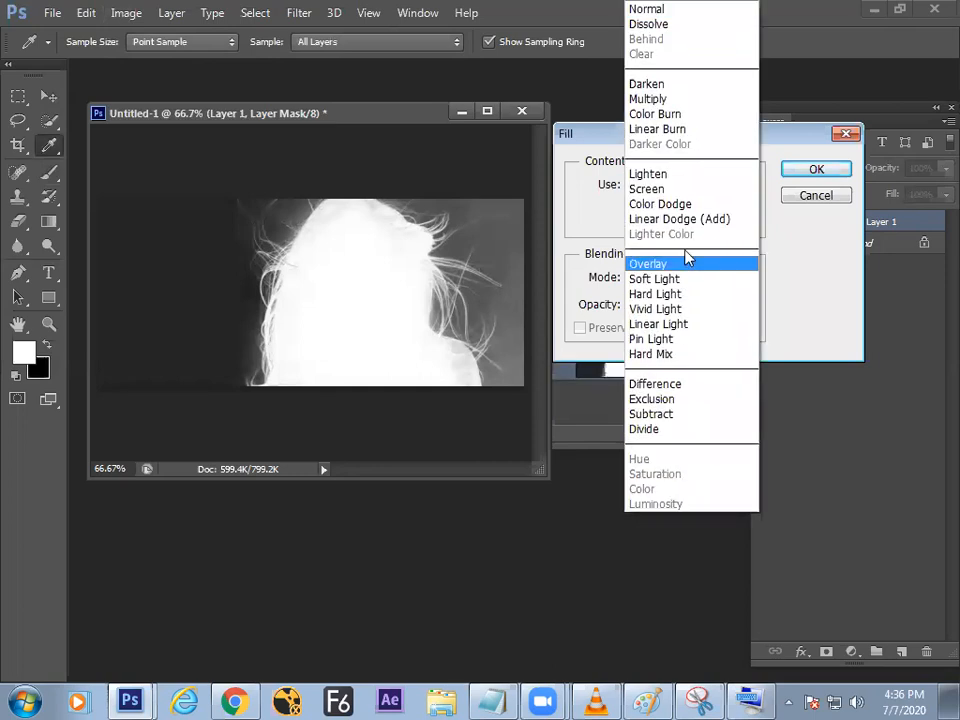
click(697, 104)
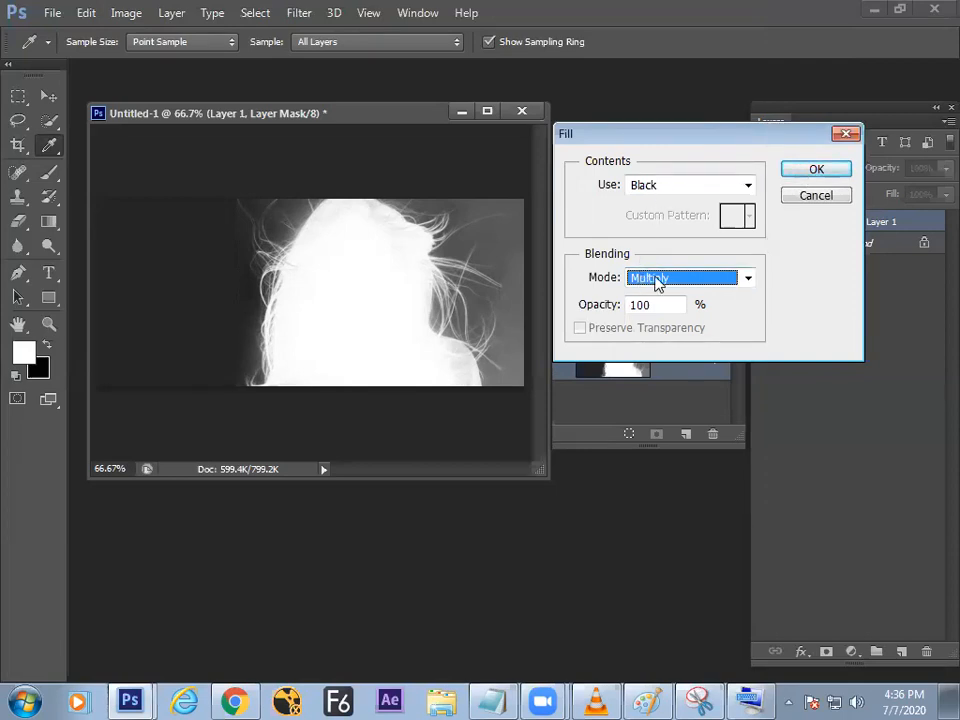
click(814, 171)
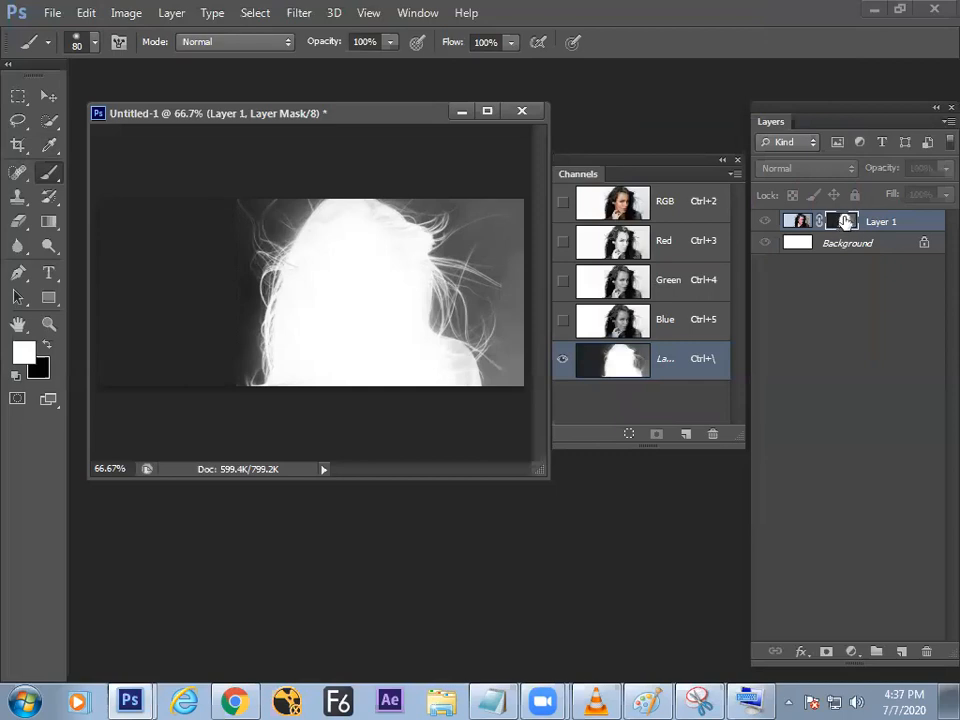
- Fill Layer 1's mask with black in Overlay mode at 100% opacity
click(88, 14)
click(176, 264)
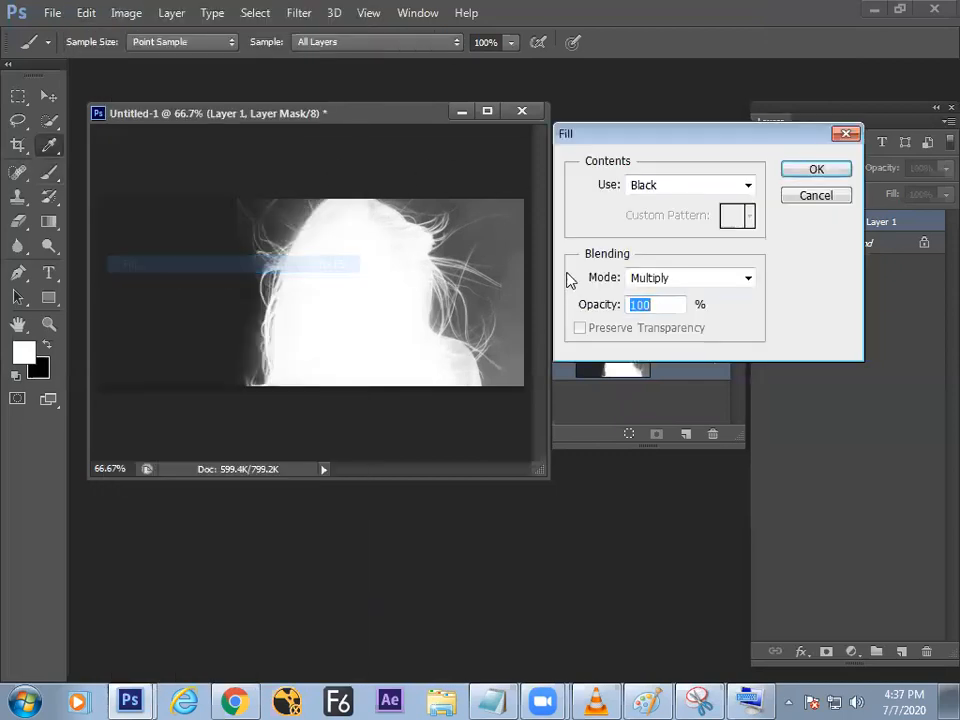
click(686, 188)
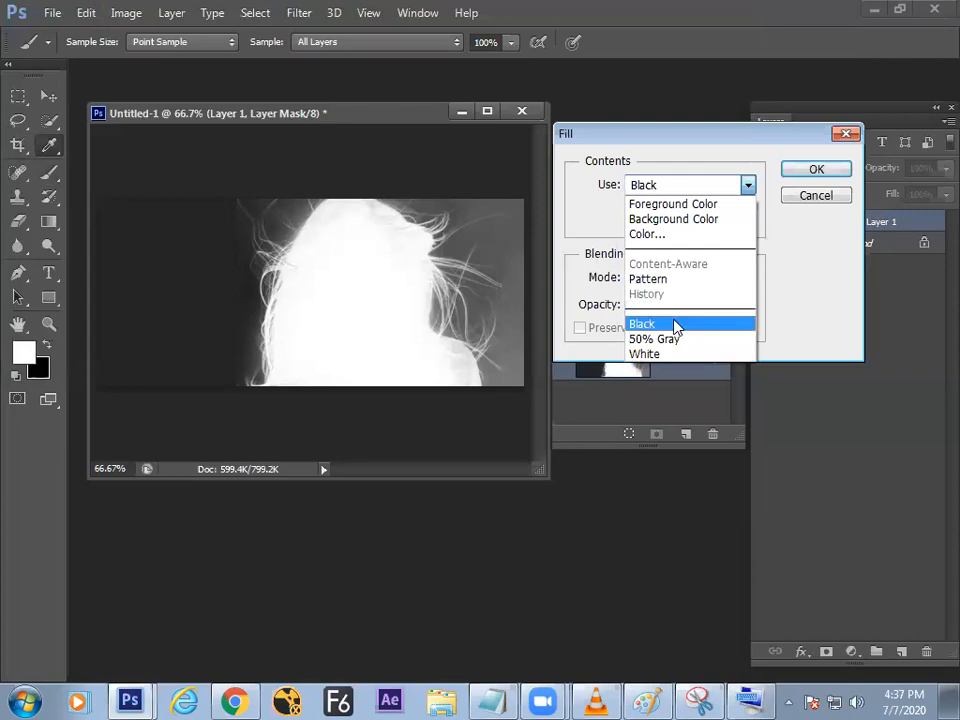
click(675, 325)
click(677, 278)
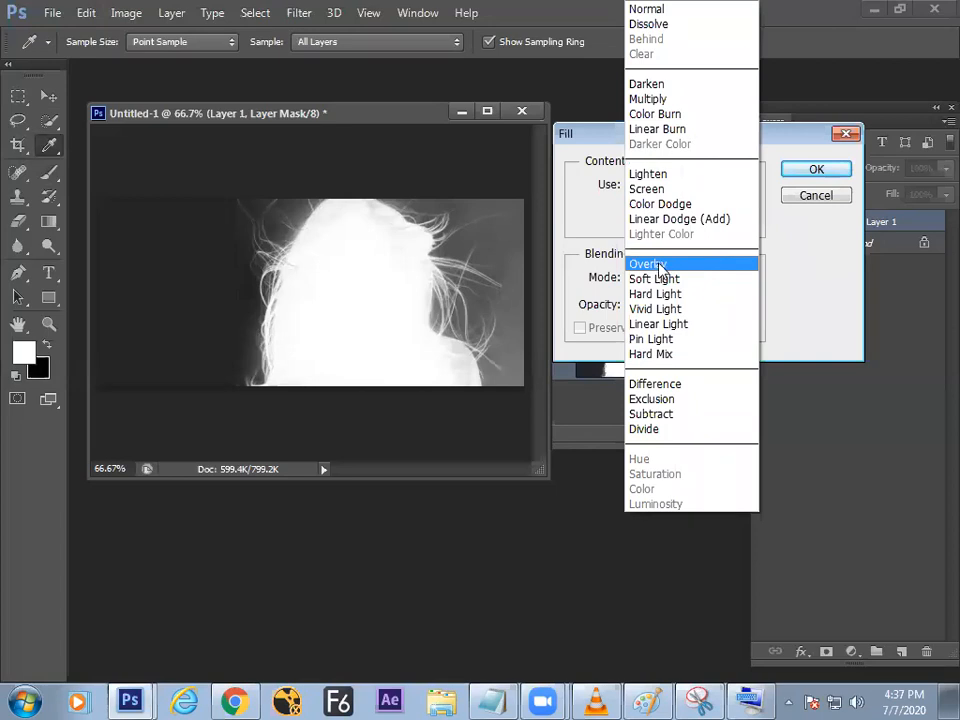
click(659, 266)
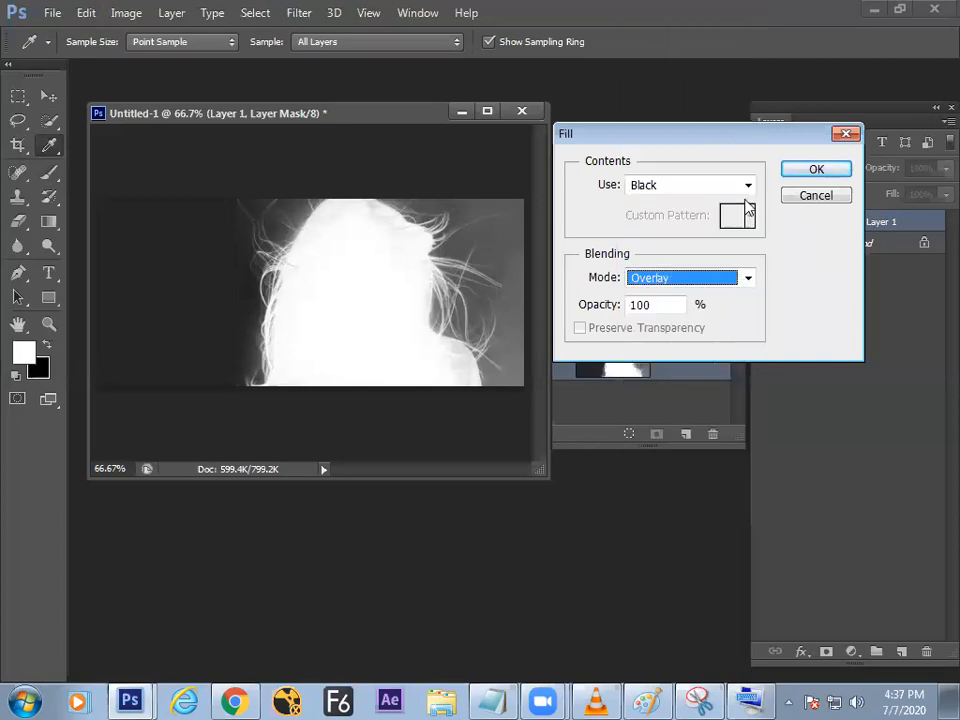
click(806, 172)
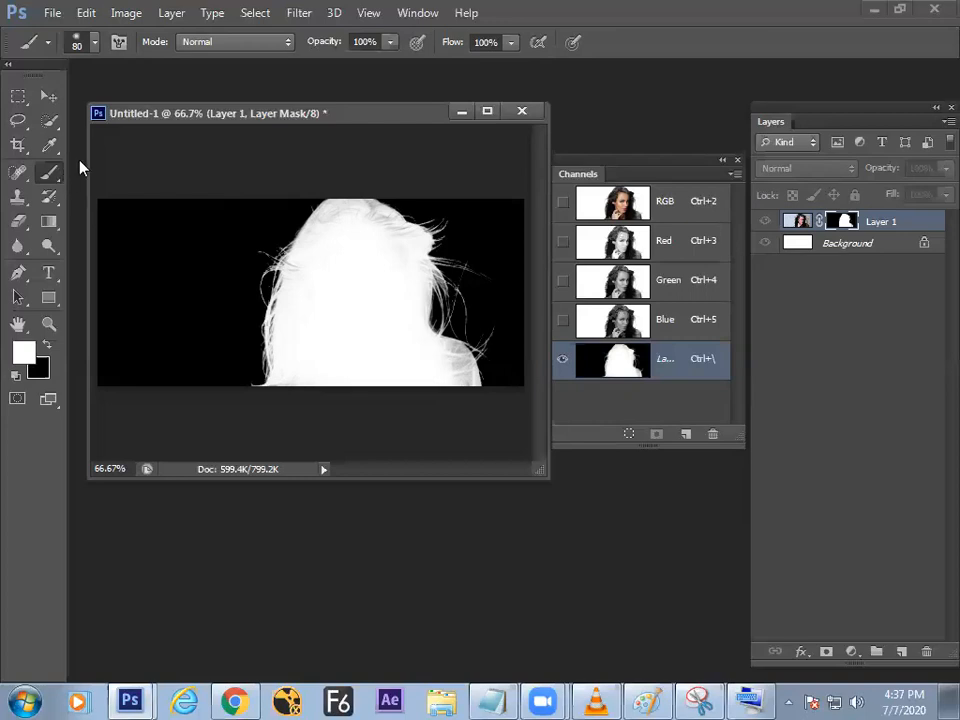
- Paint the woman's hair and shoulder white on the mask with the brush in Overlay mode, and return to the composite with the Background layer hidden
click(225, 42)
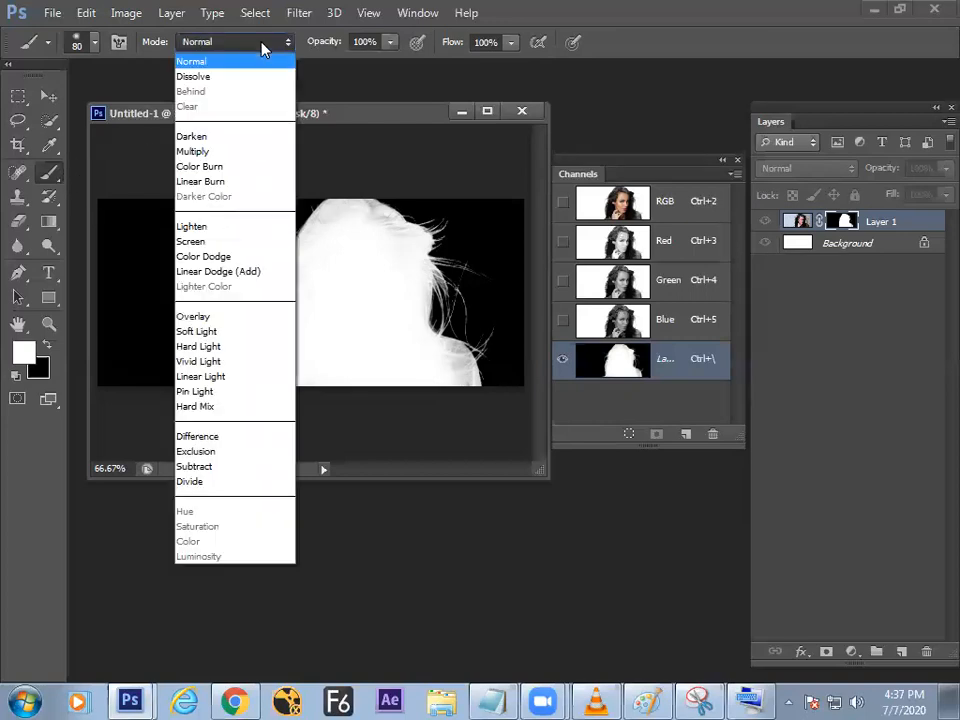
click(204, 313)
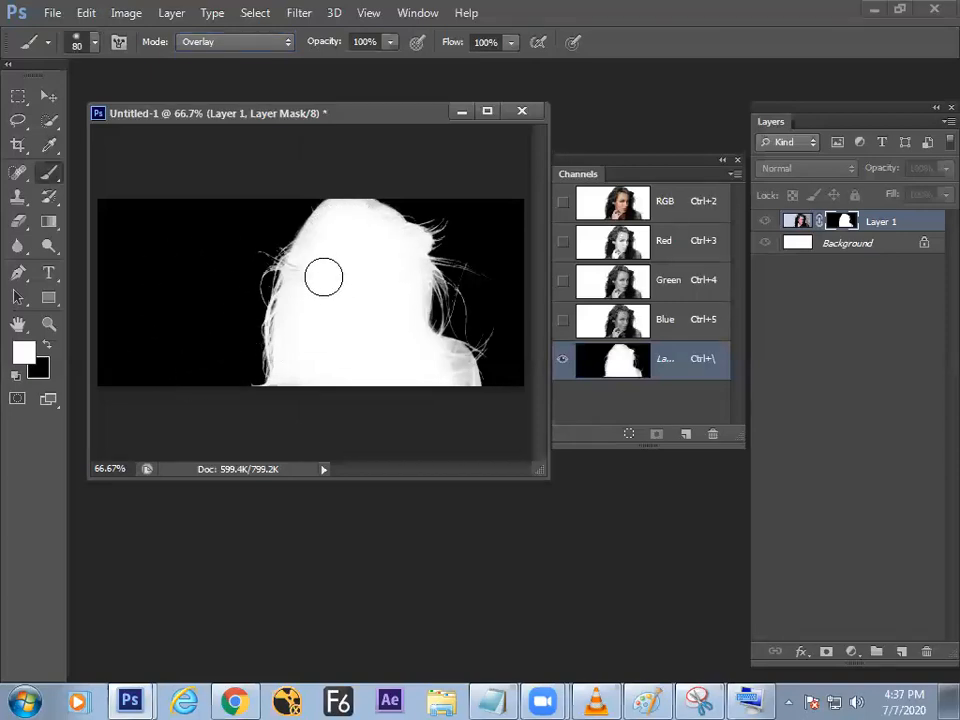
mouse_move(303, 266)
mouse_down()
mouse_move(285, 357)
mouse_move(346, 353)
mouse_move(421, 268)
mouse_move(425, 348)
mouse_move(456, 368)
mouse_move(458, 387)
mouse_move(400, 296)
mouse_move(419, 240)
mouse_move(369, 215)
mouse_up()
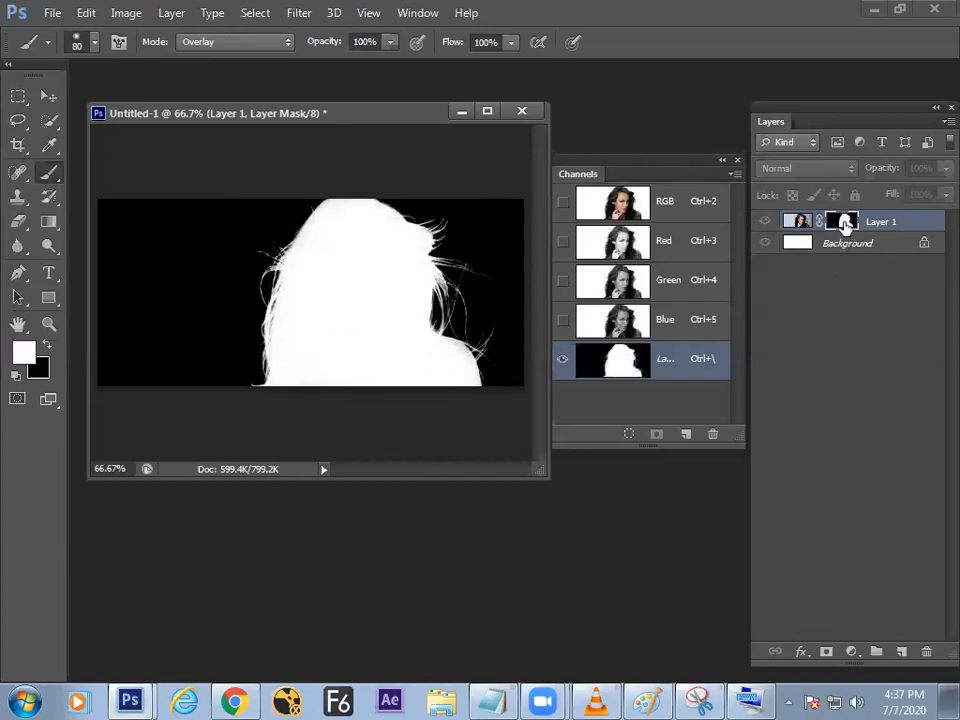
alt+click(845, 224)
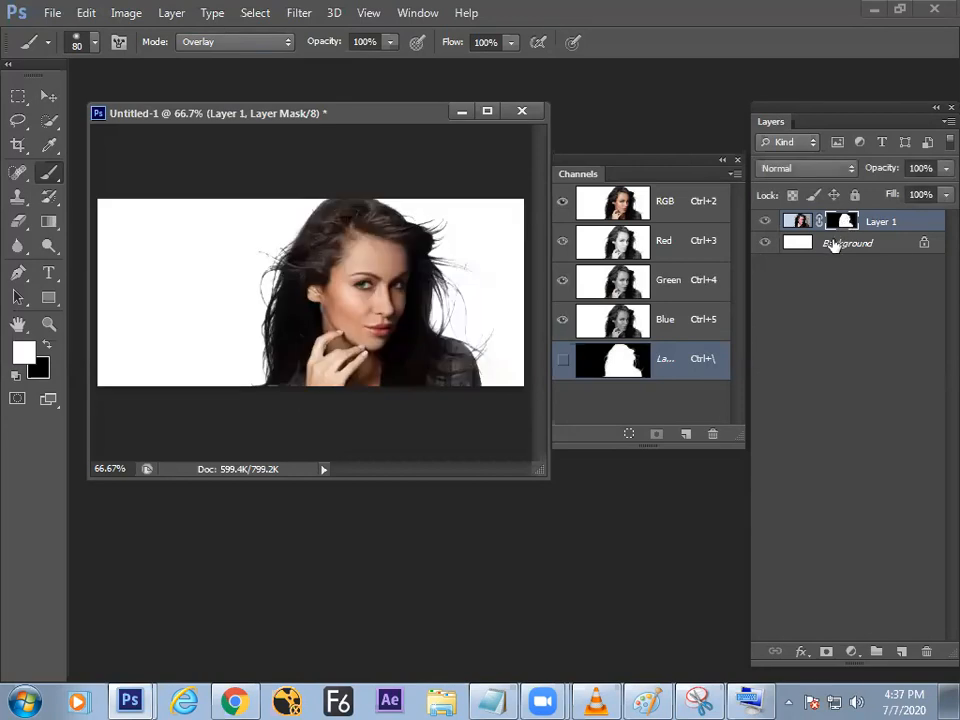
click(765, 244)
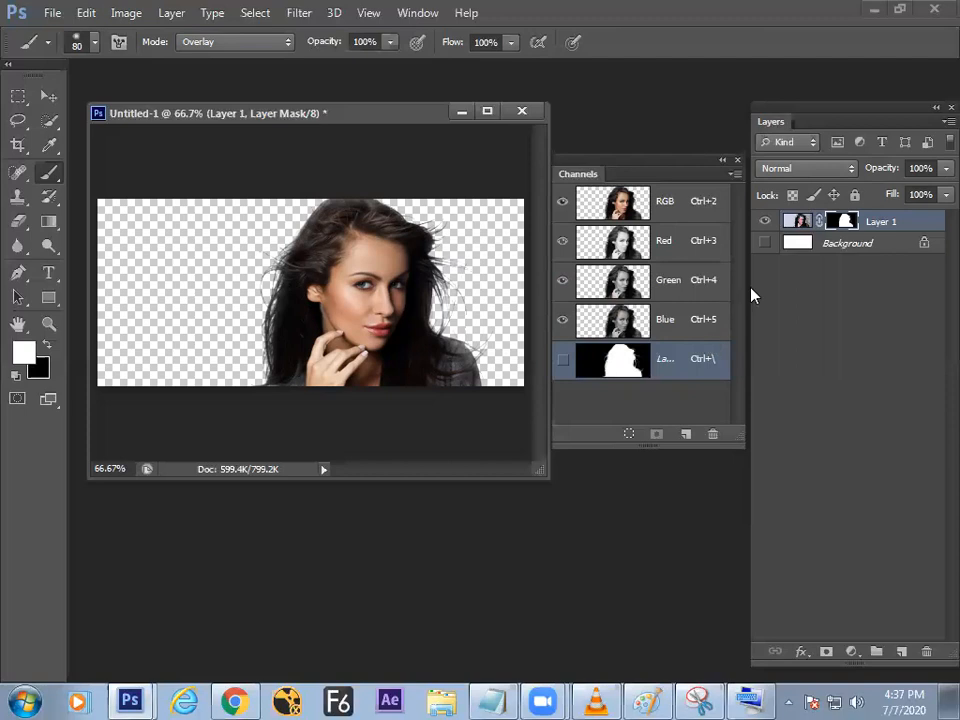
- Copy the whole Tulips.jpg image into the portrait document as a new layer placed directly below Layer 1
key(ctrl+o)
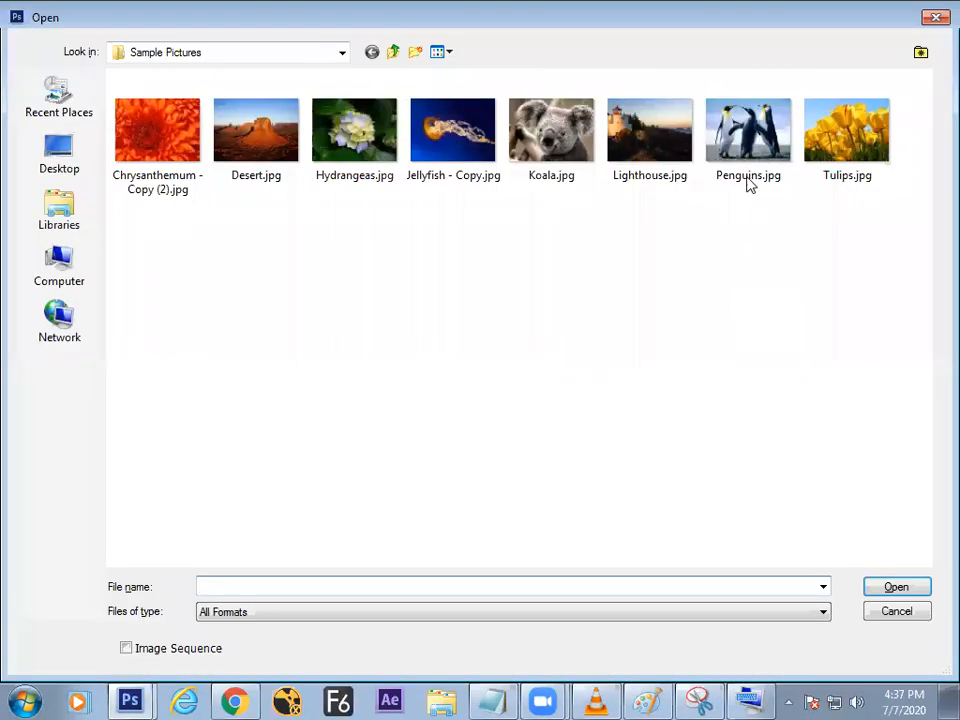
double_click(814, 148)
key(ctrl+a)
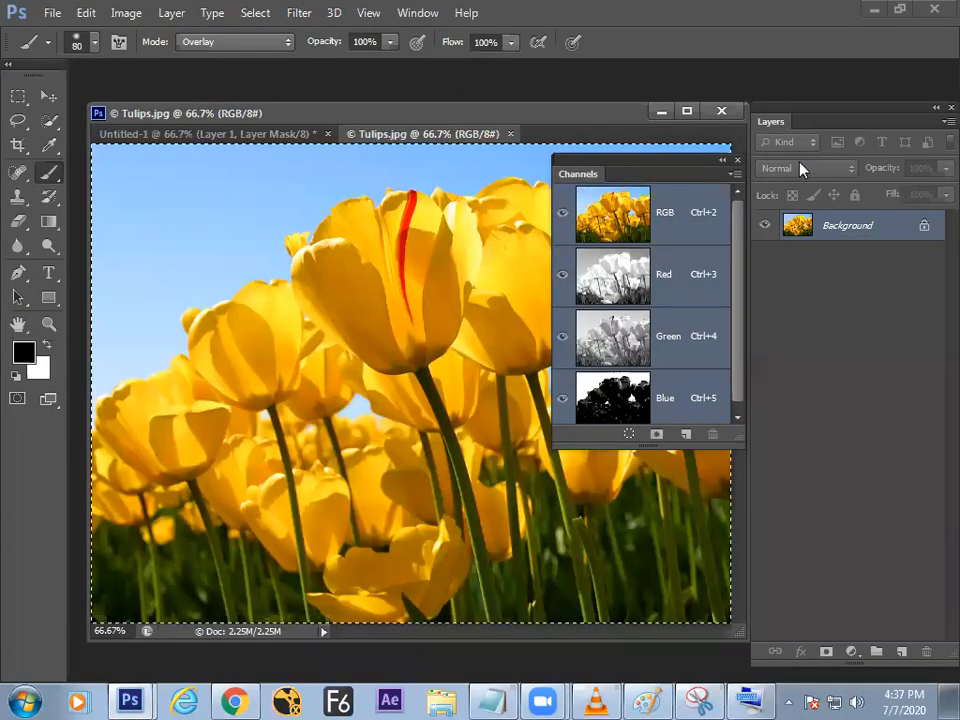
key(ctrl+c)
key(ctrl+w)
key(ctrl+v)
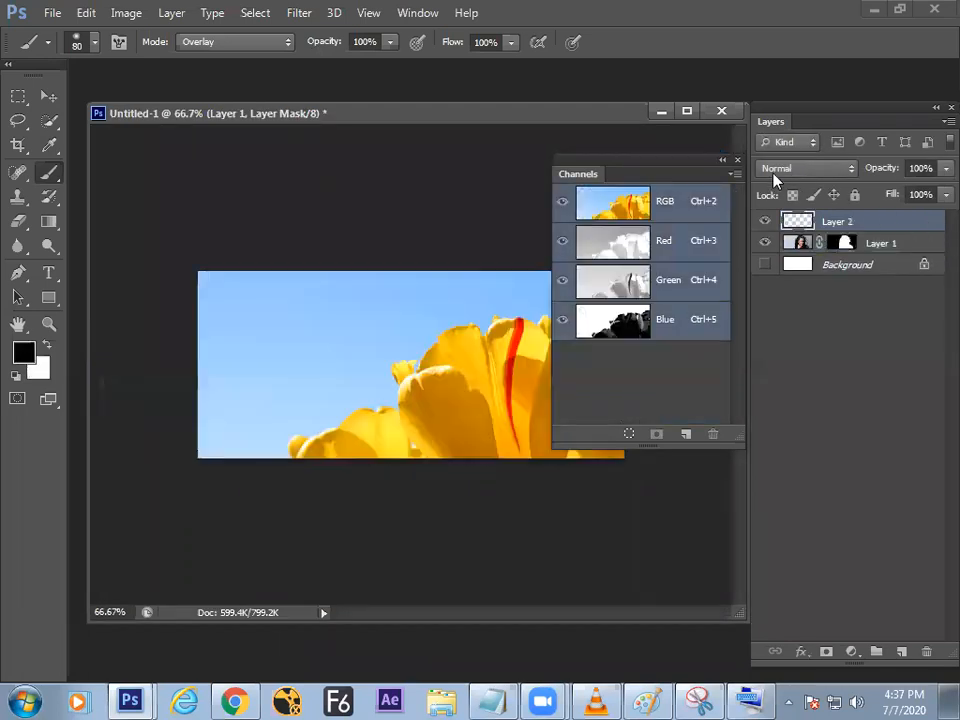
key(ctrl+bracketleft)
- Examine the cut-out hair against the tulips enlarged in full-screen mode with the panels temporarily hidden
key(f)
key(Tab)
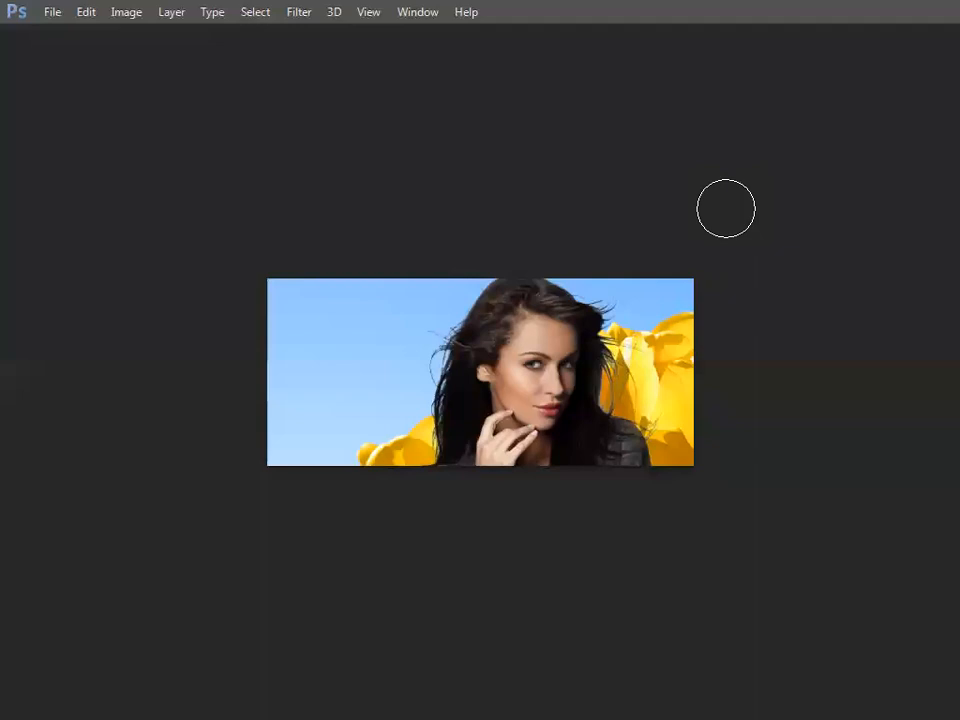
key(ctrl+plus)
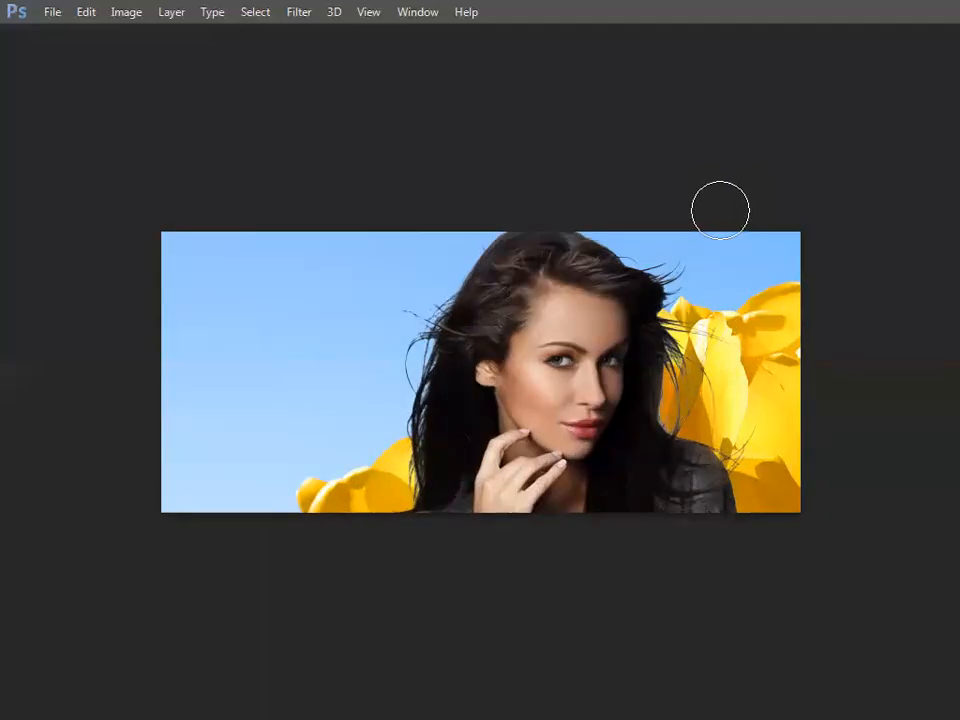
key(Tab)
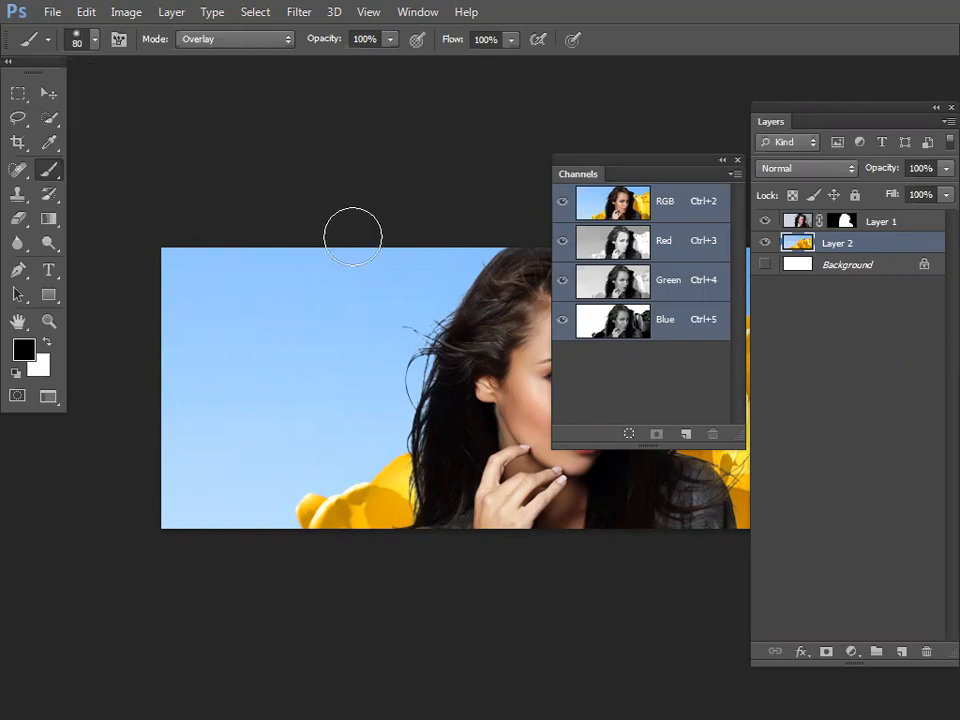
- Move the Channels panel down, clear of the woman's eyes and upper hair
key(v)
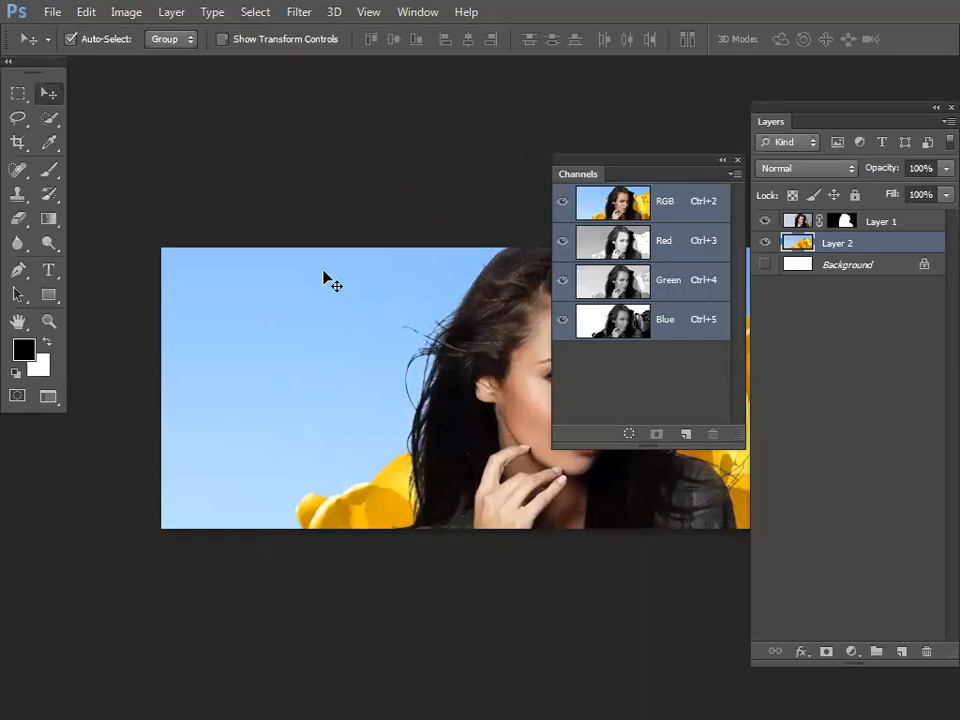
drag(628, 167, 643, 443)
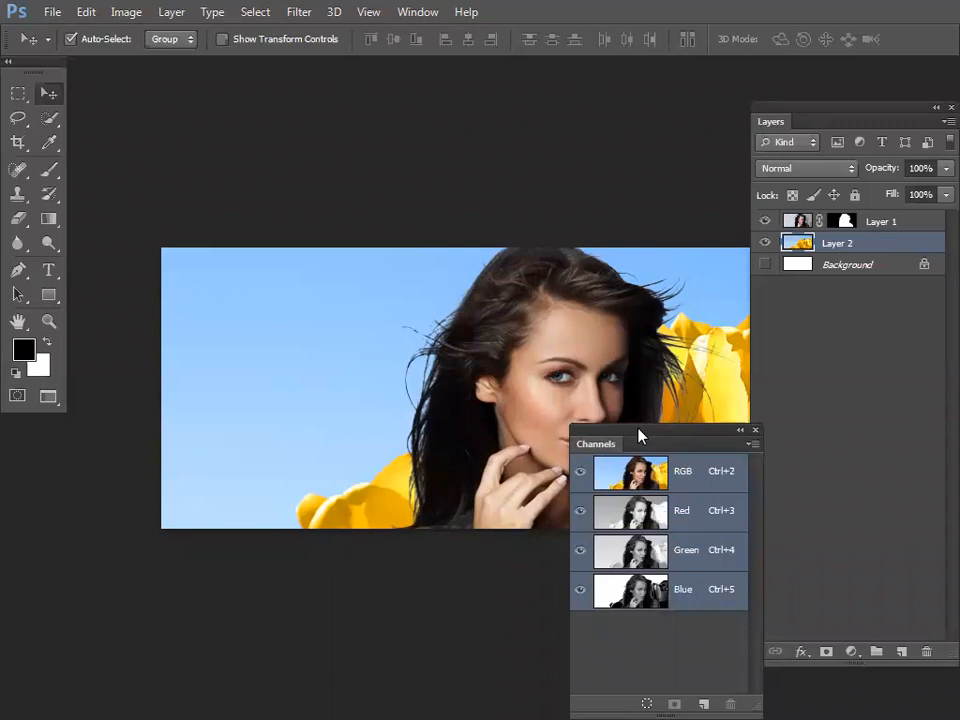
drag(640, 435, 672, 437)
- Revert the document to the state before the Overlay fill, and display Layer 1's mask alone
click(846, 221)
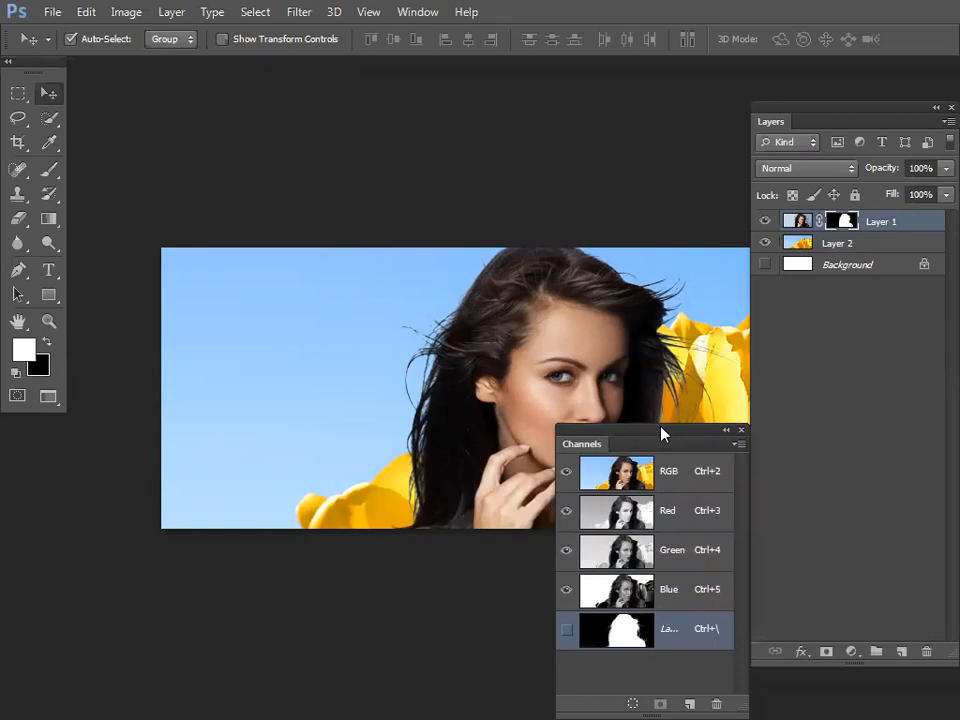
double_click(845, 224)
click(866, 189)
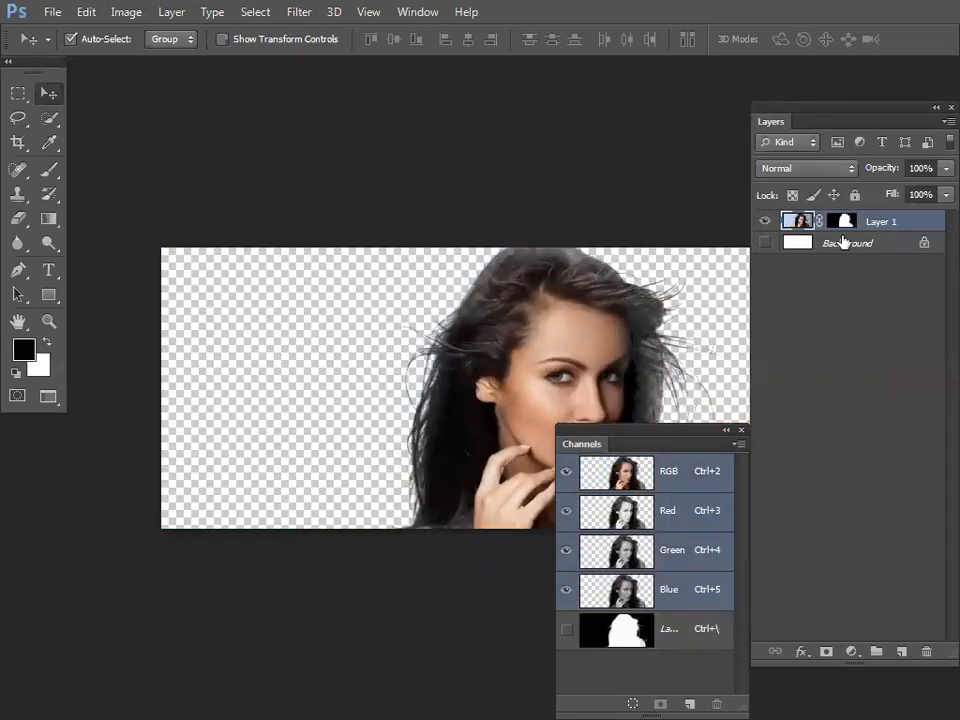
alt+click(843, 224)
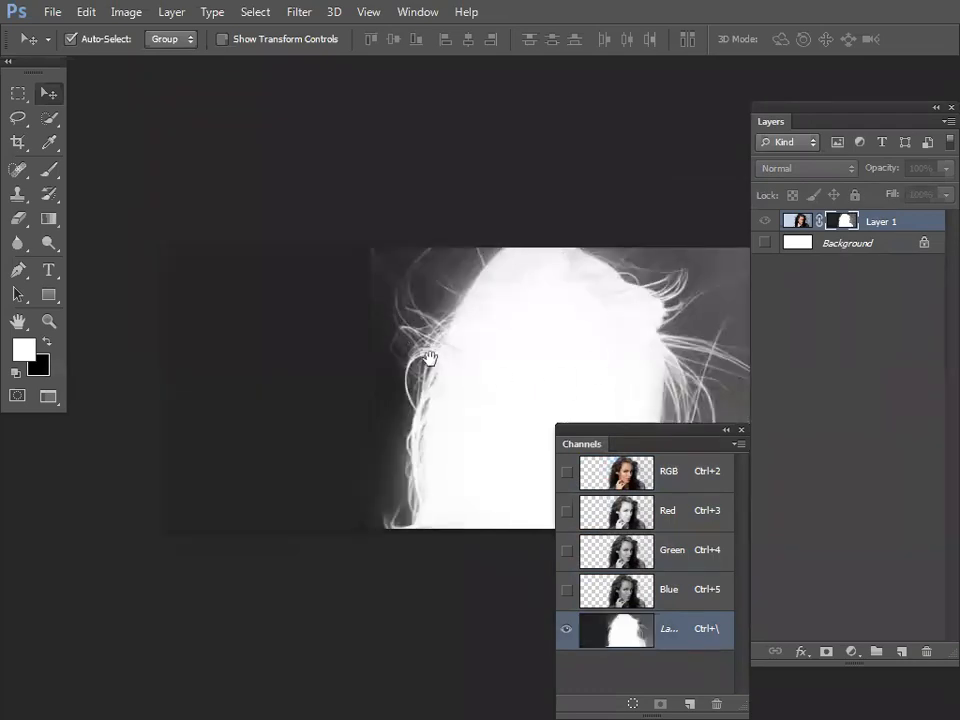
- Try painting the mask's gray background beside the hair with the black 80 px Overlay brush, and undo the stroke
drag(467, 363, 347, 317)
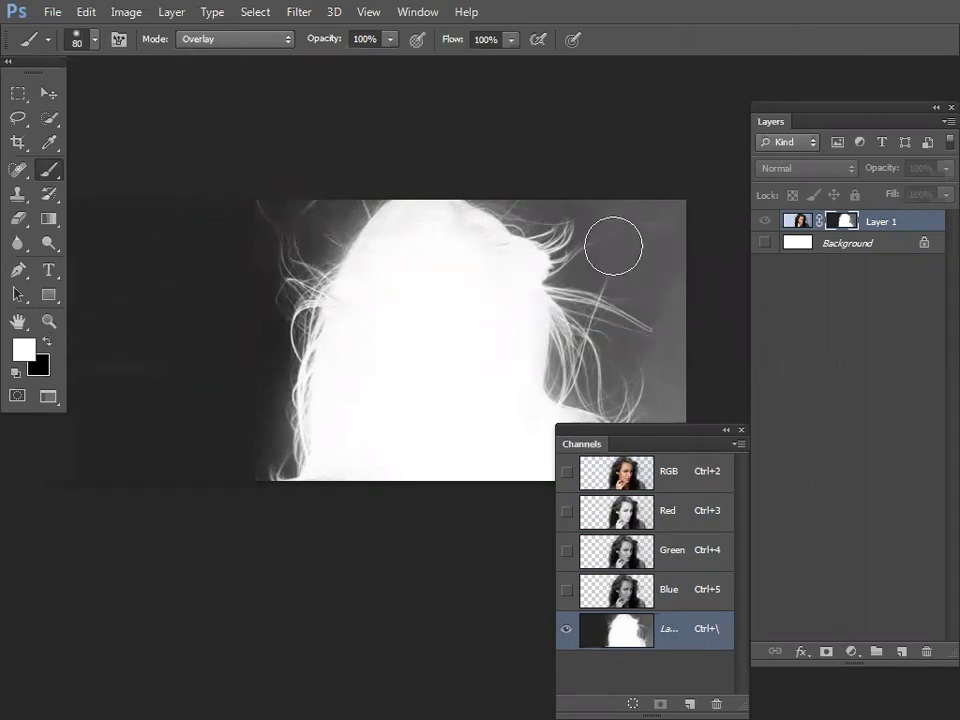
click(43, 344)
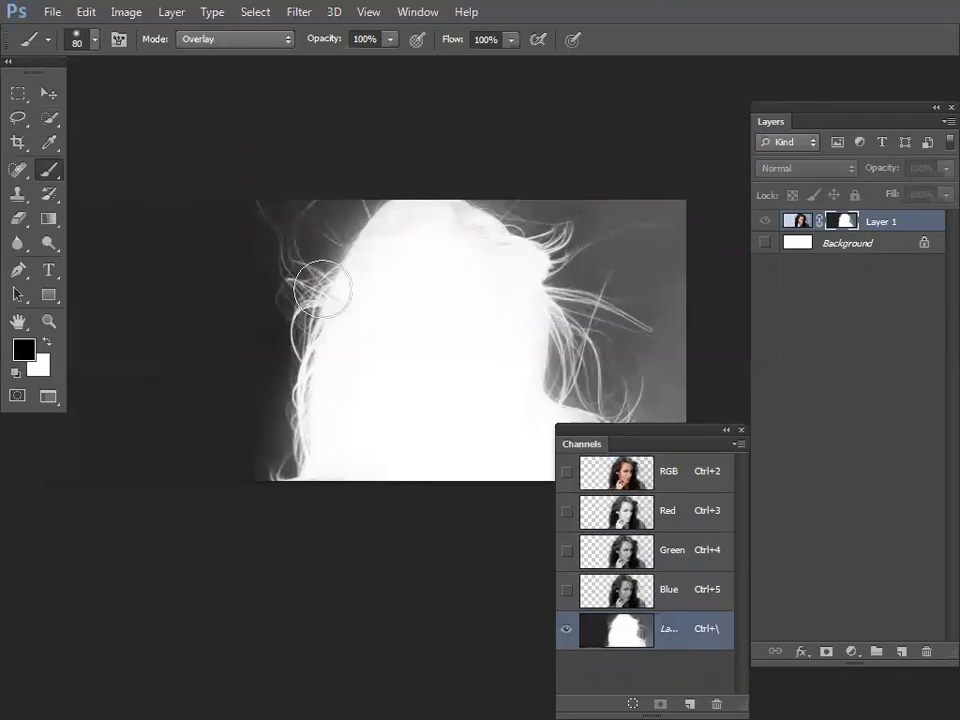
mouse_move(660, 227)
mouse_down()
mouse_move(596, 268)
mouse_move(686, 221)
mouse_move(608, 222)
mouse_move(673, 189)
mouse_up()
key(ctrl+z)
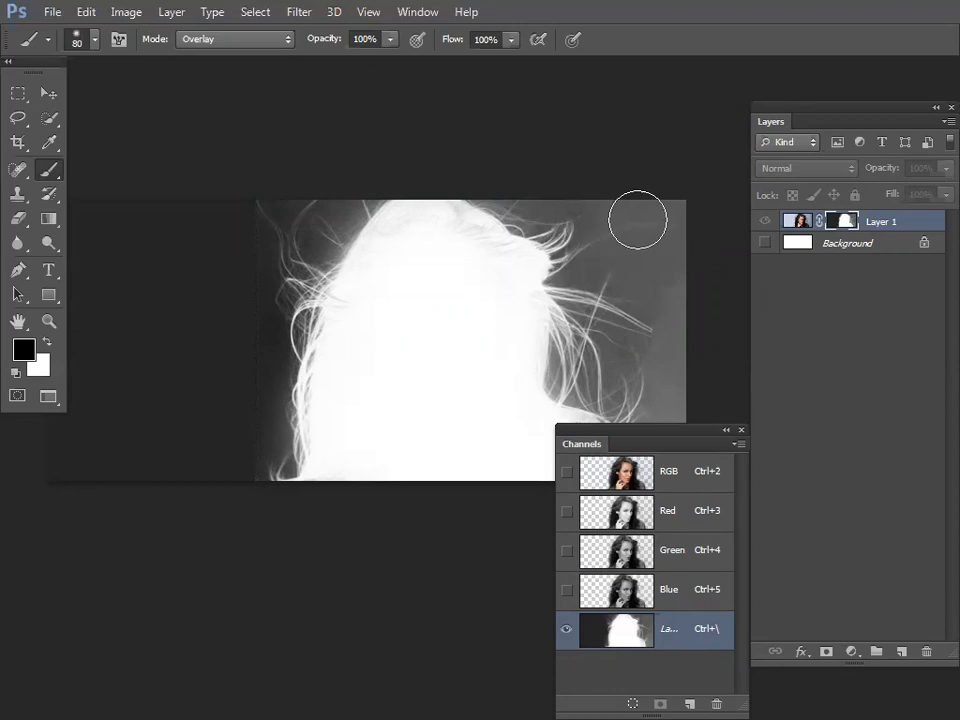
- Set the foreground color to the medium gray 676767
click(30, 350)
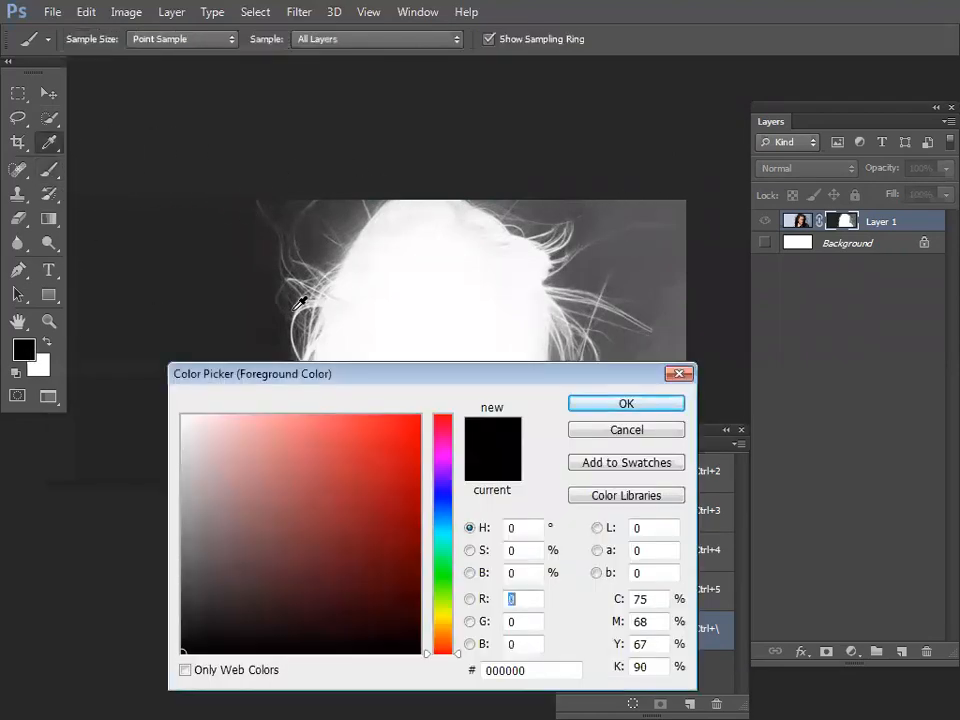
click(370, 325)
click(402, 354)
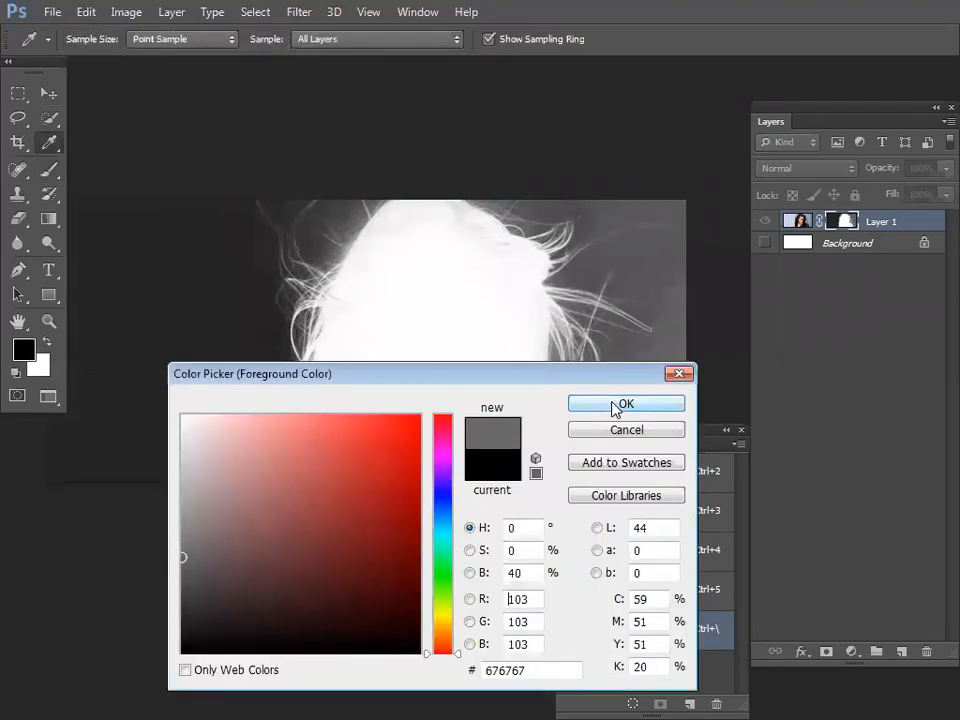
click(624, 404)
- Darken the mask's gray background on both sides of the hair with the medium gray 125 px Overlay brush
mouse_move(641, 259)
mouse_down()
mouse_move(667, 228)
mouse_move(663, 207)
mouse_move(562, 194)
mouse_move(678, 207)
mouse_move(618, 261)
mouse_move(669, 254)
mouse_move(652, 230)
mouse_move(575, 190)
mouse_move(665, 250)
mouse_move(640, 287)
mouse_move(689, 317)
mouse_move(584, 270)
mouse_move(588, 278)
mouse_move(556, 277)
mouse_move(644, 280)
mouse_move(624, 282)
mouse_move(680, 321)
mouse_move(640, 293)
mouse_move(698, 351)
mouse_move(620, 340)
mouse_move(678, 325)
mouse_move(654, 281)
mouse_move(614, 258)
mouse_move(590, 214)
mouse_move(541, 183)
mouse_up()
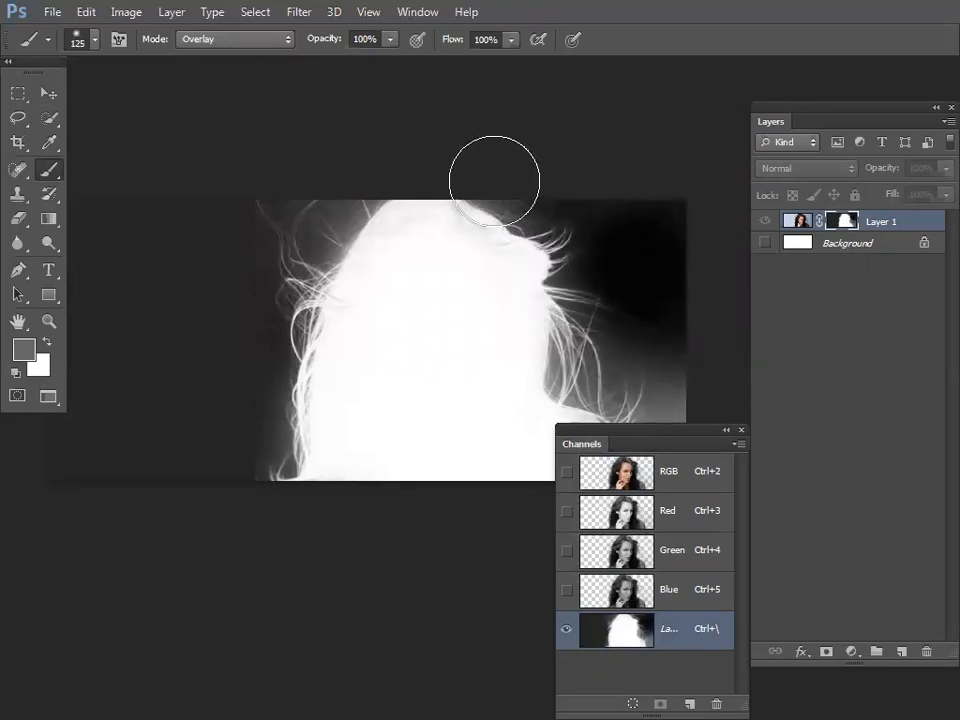
mouse_move(290, 205)
mouse_down()
mouse_move(317, 177)
mouse_move(341, 182)
mouse_move(274, 184)
mouse_move(250, 241)
mouse_move(234, 345)
mouse_move(186, 240)
mouse_move(107, 394)
mouse_move(151, 462)
mouse_move(124, 448)
mouse_up()
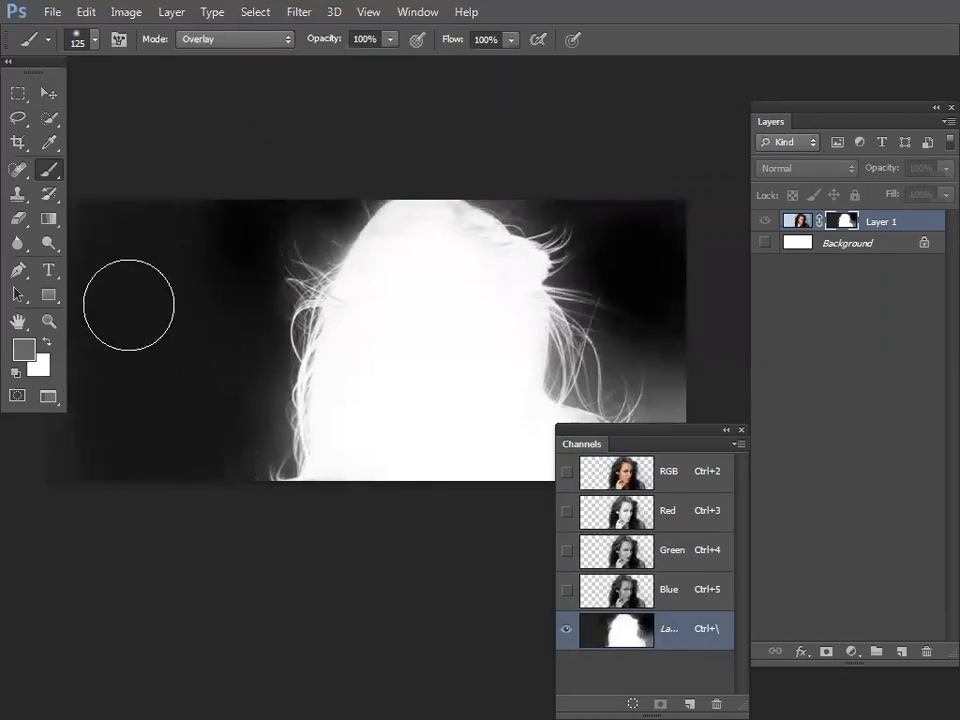
drag(174, 350, 311, 304)
mouse_move(177, 215)
mouse_down()
mouse_move(172, 404)
mouse_move(198, 412)
mouse_move(309, 175)
mouse_move(344, 314)
mouse_move(331, 370)
mouse_move(340, 380)
mouse_move(382, 331)
mouse_move(365, 423)
mouse_move(368, 415)
mouse_move(237, 443)
mouse_move(168, 282)
mouse_move(201, 379)
mouse_up()
drag(336, 326, 219, 400)
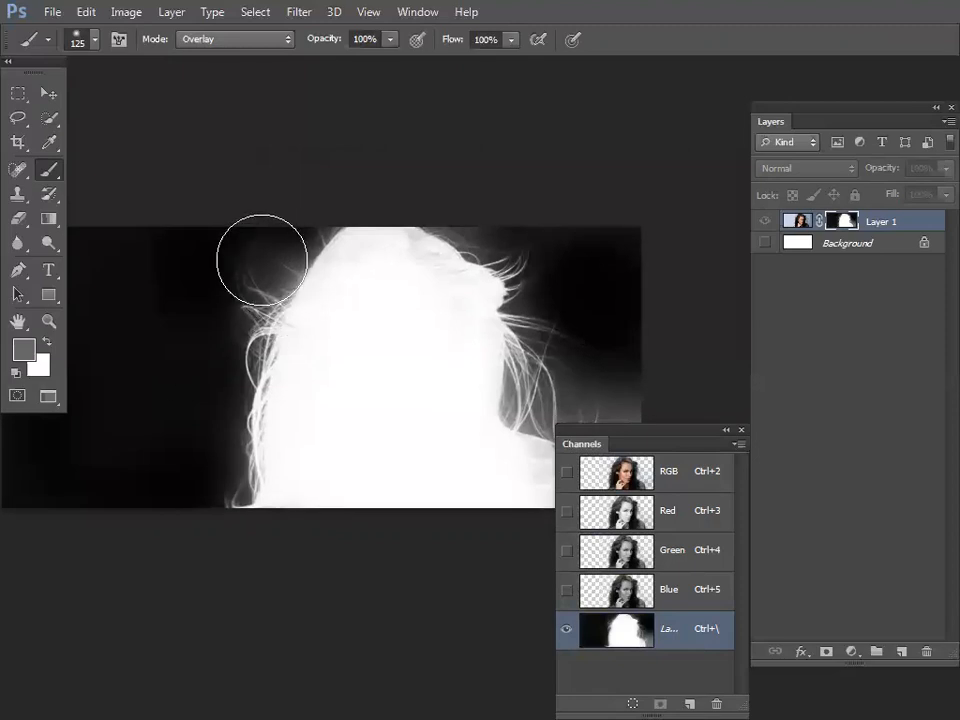
mouse_move(327, 224)
mouse_down()
mouse_move(371, 231)
mouse_move(469, 214)
mouse_move(561, 296)
mouse_move(540, 305)
mouse_up()
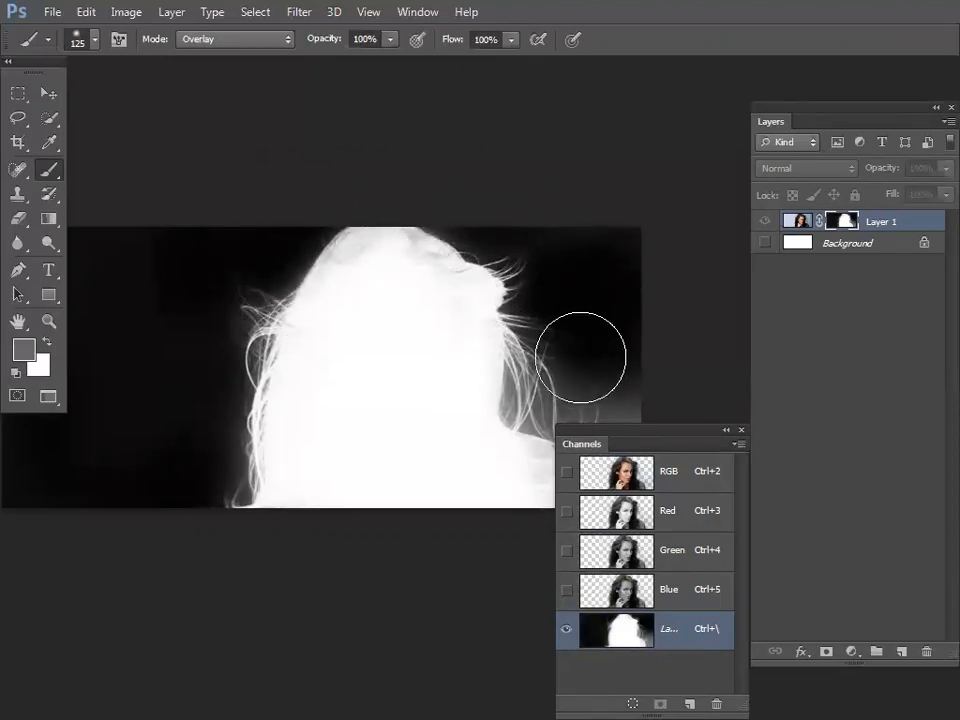
mouse_move(621, 386)
mouse_down()
mouse_move(607, 241)
mouse_move(522, 287)
mouse_move(526, 309)
mouse_move(562, 309)
mouse_move(526, 284)
mouse_move(536, 216)
mouse_move(601, 303)
mouse_move(625, 316)
mouse_move(639, 391)
mouse_move(596, 290)
mouse_move(554, 269)
mouse_move(563, 189)
mouse_move(537, 215)
mouse_move(561, 205)
mouse_move(312, 182)
mouse_move(299, 152)
mouse_move(259, 190)
mouse_move(233, 267)
mouse_move(226, 325)
mouse_move(205, 359)
mouse_move(228, 361)
mouse_move(241, 284)
mouse_move(210, 375)
mouse_up()
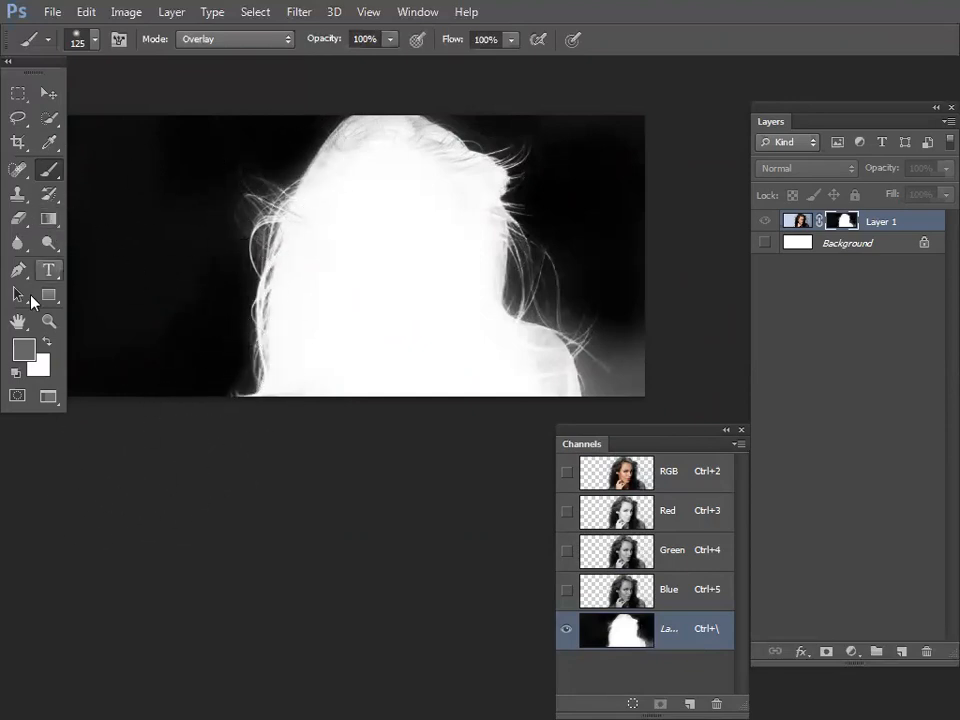
- Whiten the gray areas inside the woman's shape with white, and darken the leftover gray around her shoulder and hair edges with medium gray
click(45, 343)
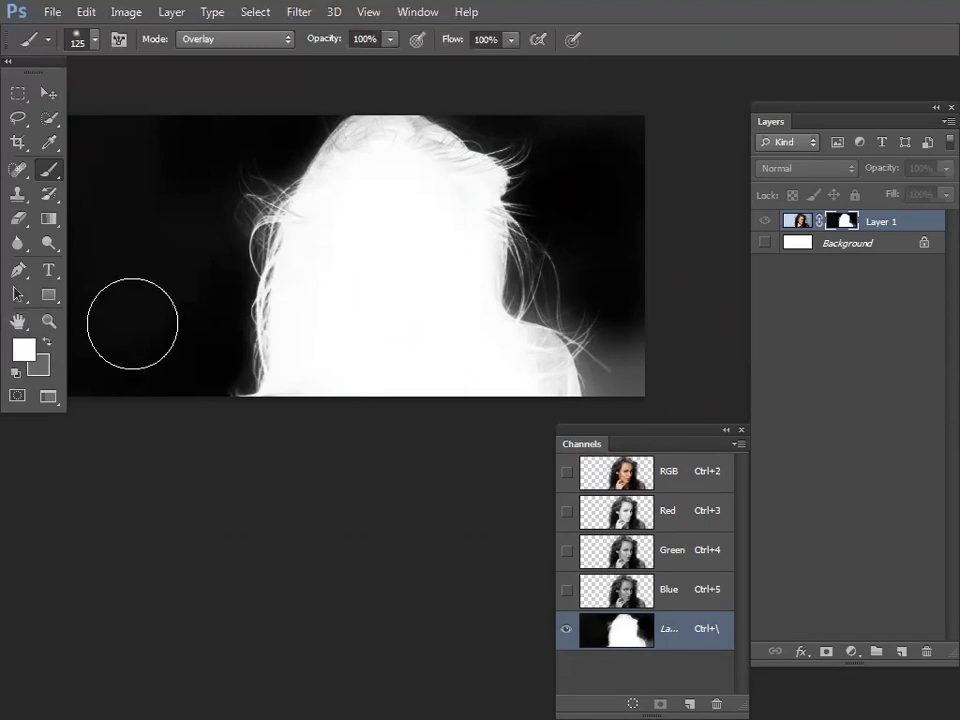
mouse_move(371, 167)
mouse_down()
mouse_move(366, 156)
mouse_move(432, 183)
mouse_up()
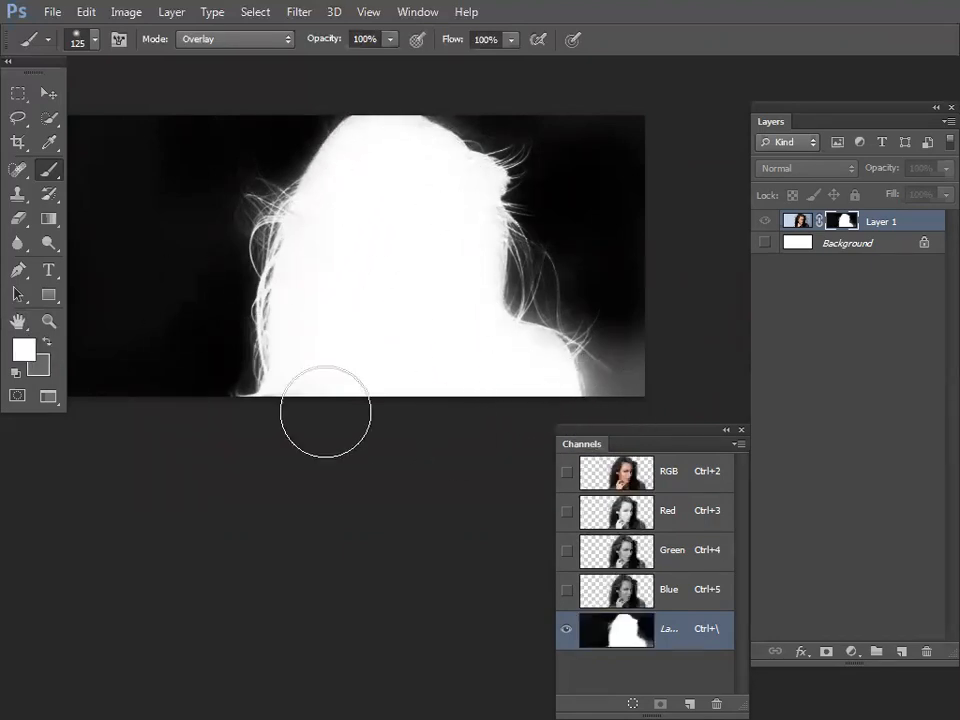
click(45, 343)
drag(521, 326, 622, 331)
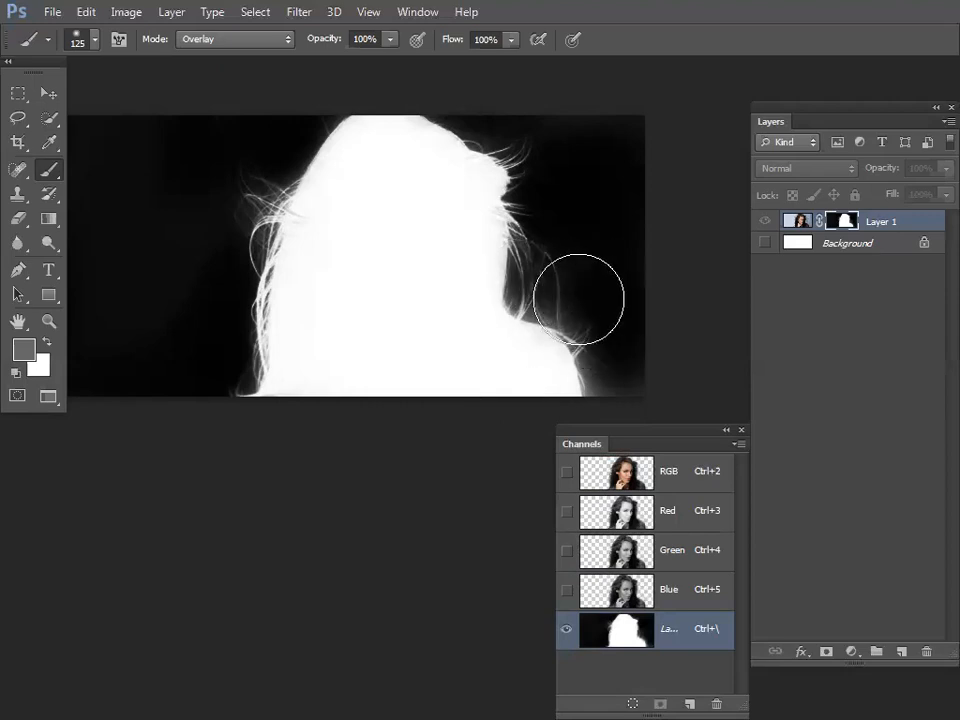
click(538, 299)
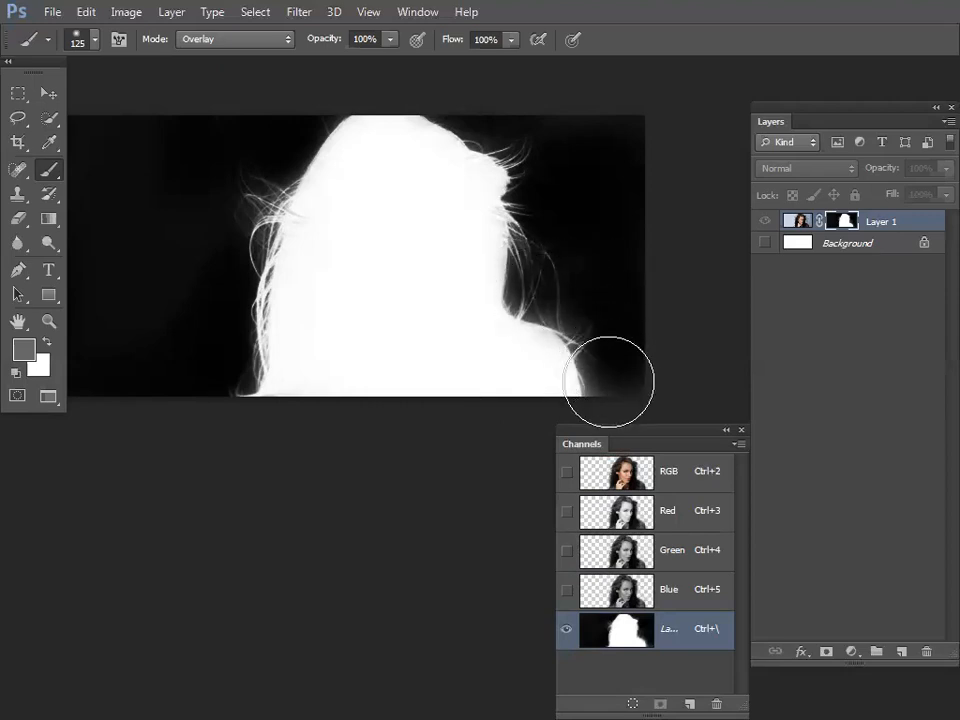
drag(613, 377, 596, 341)
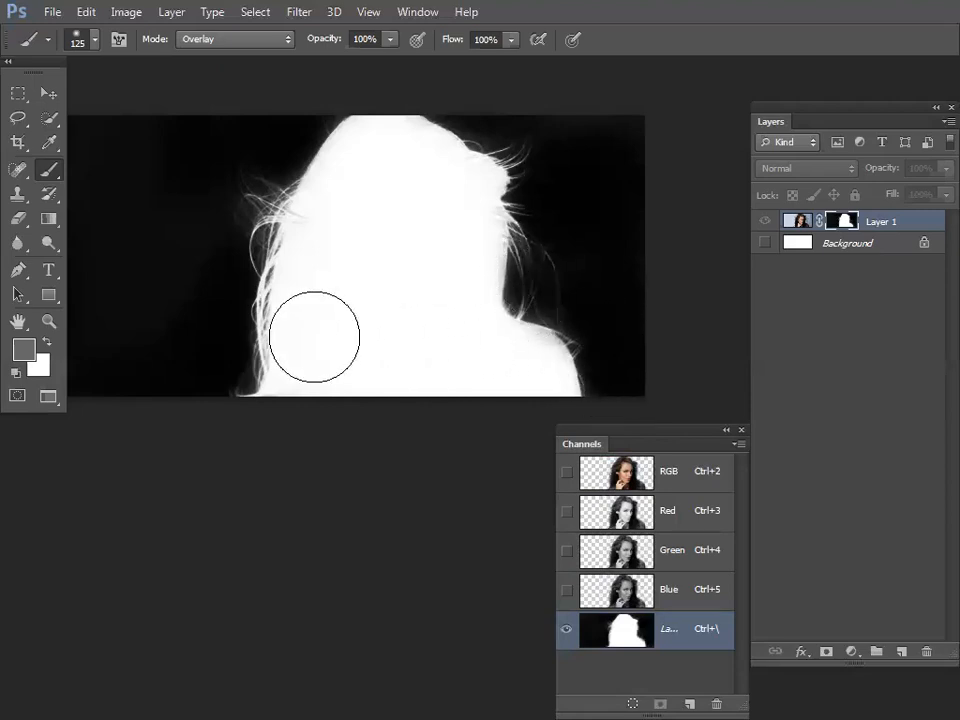
drag(261, 246, 261, 197)
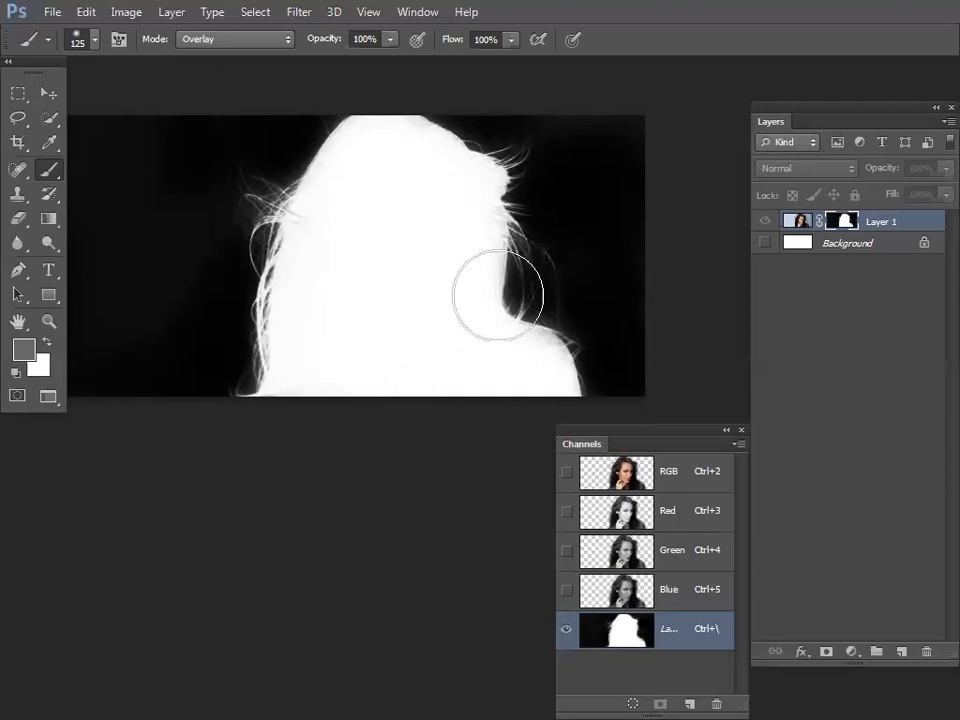
- Leave the mask view, show the Background layer, and place the yellow flower image directly beneath Layer 1
alt+click(849, 222)
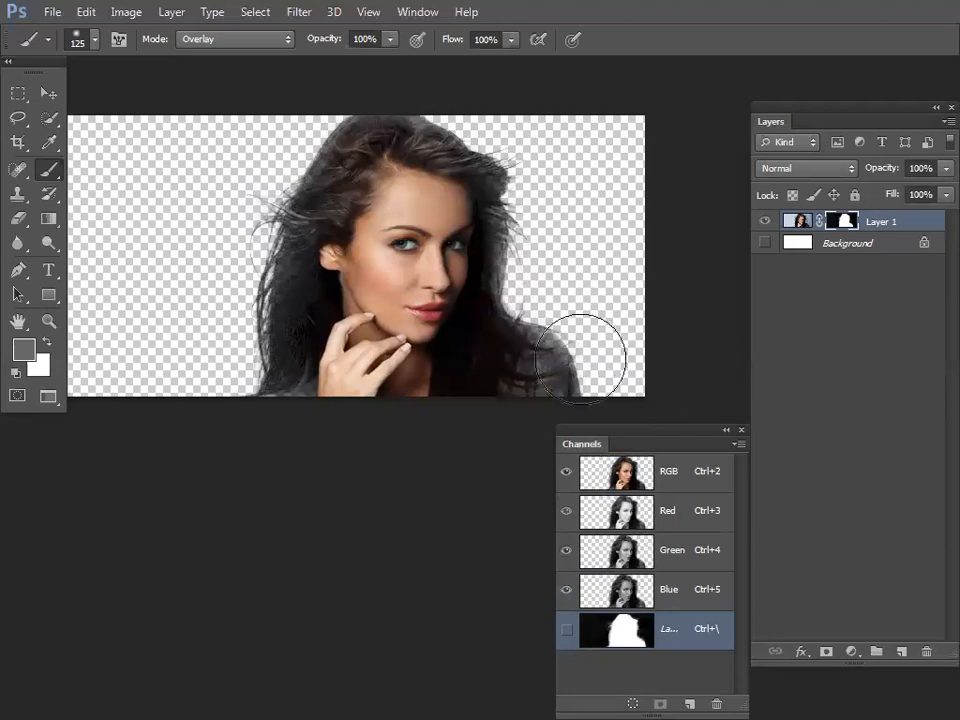
click(765, 243)
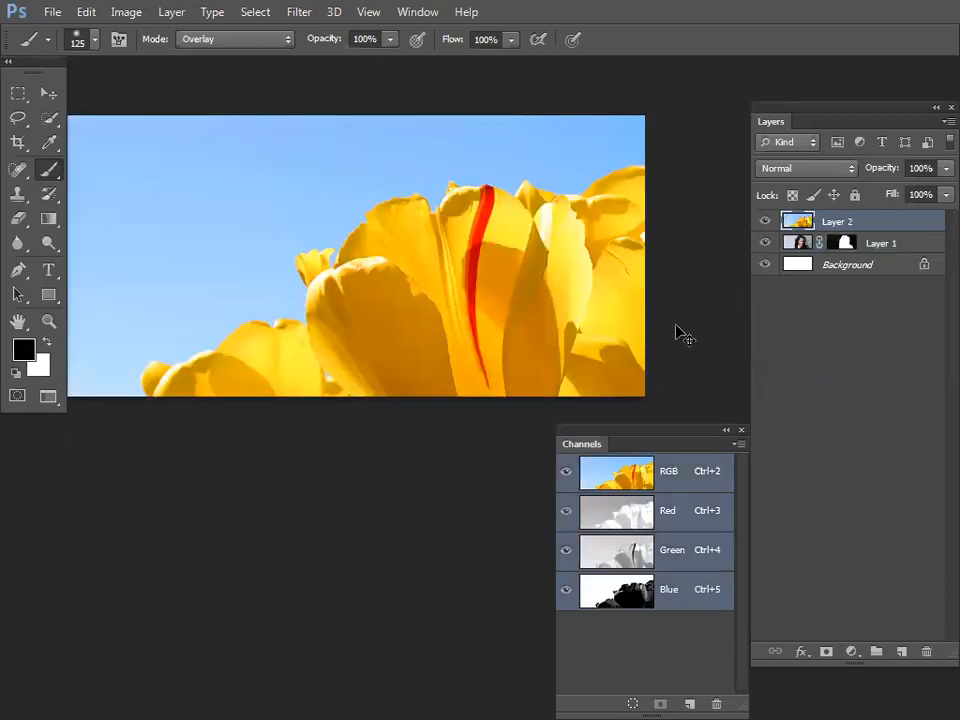
key(ctrl+bracketleft)
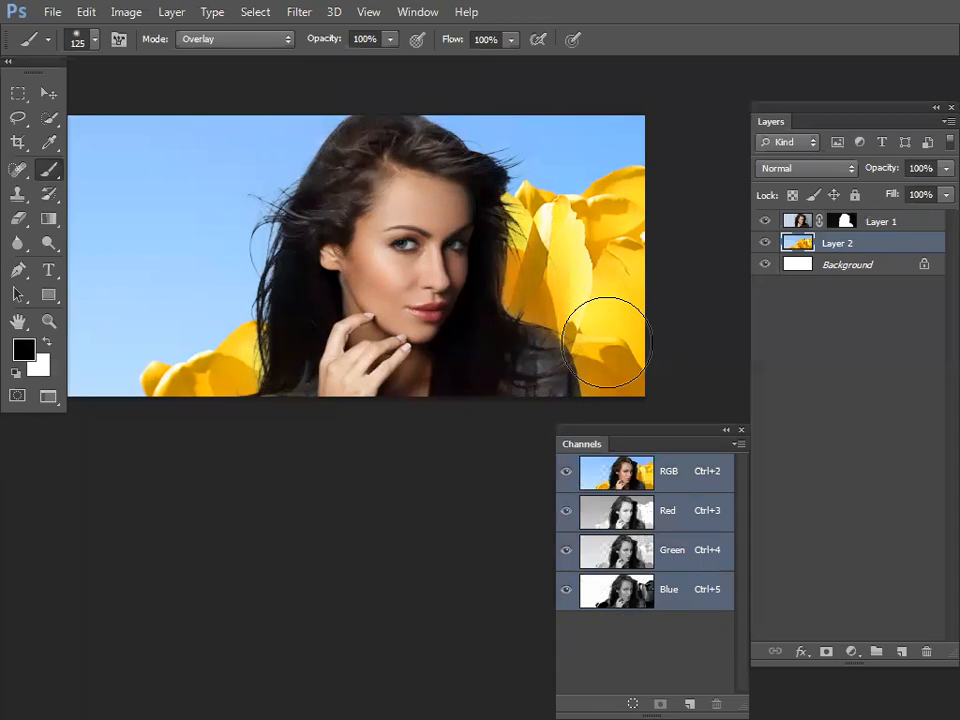
- Move the Channels panel up, over the woman's shoulder
mouse_move(605, 342)
mouse_down()
mouse_move(514, 171)
mouse_move(508, 242)
mouse_move(493, 253)
mouse_move(531, 215)
mouse_move(512, 226)
mouse_move(531, 221)
mouse_move(506, 253)
mouse_move(530, 352)
mouse_up()
drag(596, 439, 596, 369)
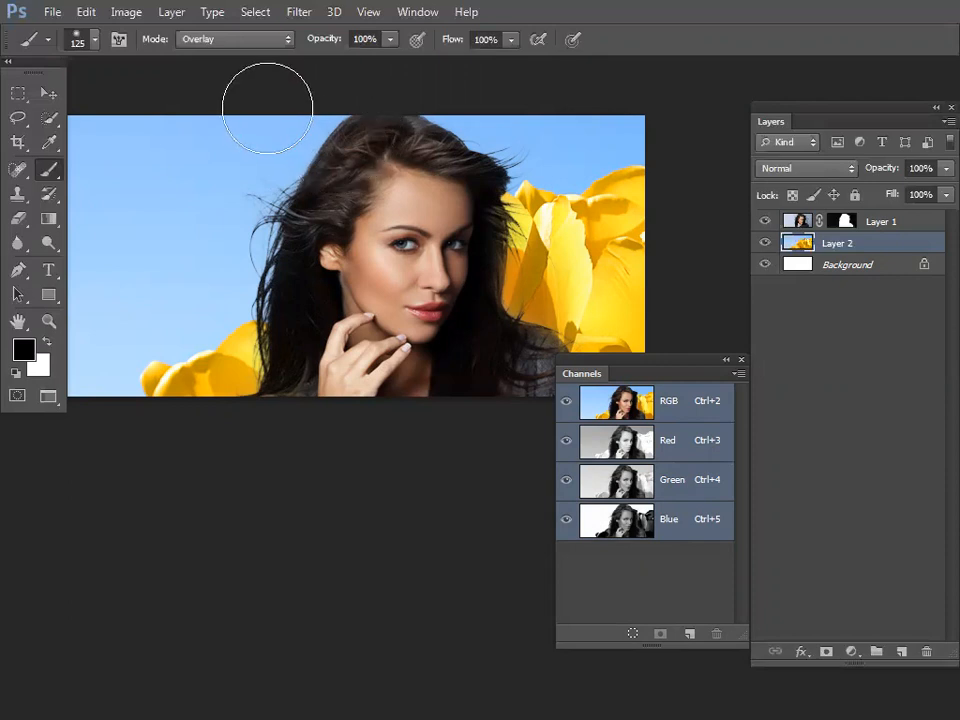
- Switch to Chrome and browse the hair-cutout image results around the source portrait
key(alt+Tab)
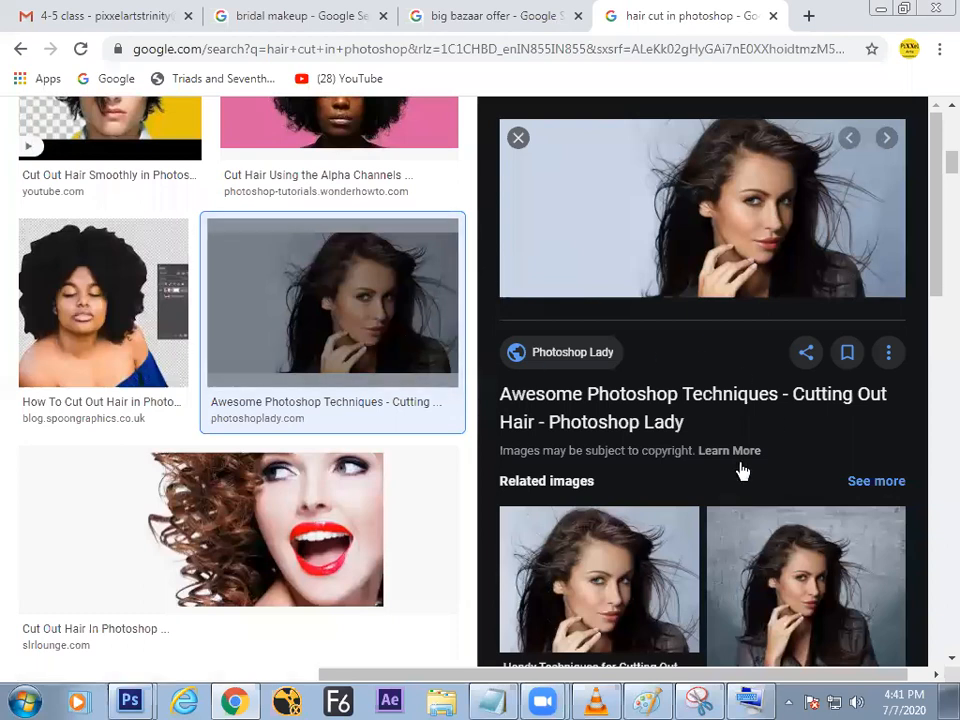
scroll(930, 270, down, 5)
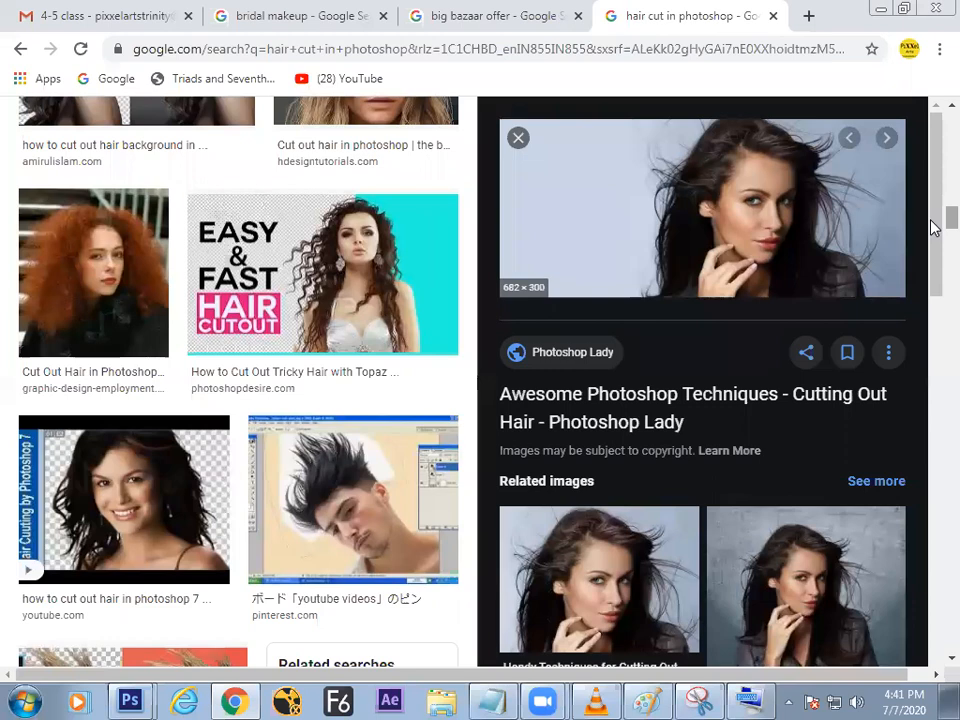
drag(931, 228, 891, 240)
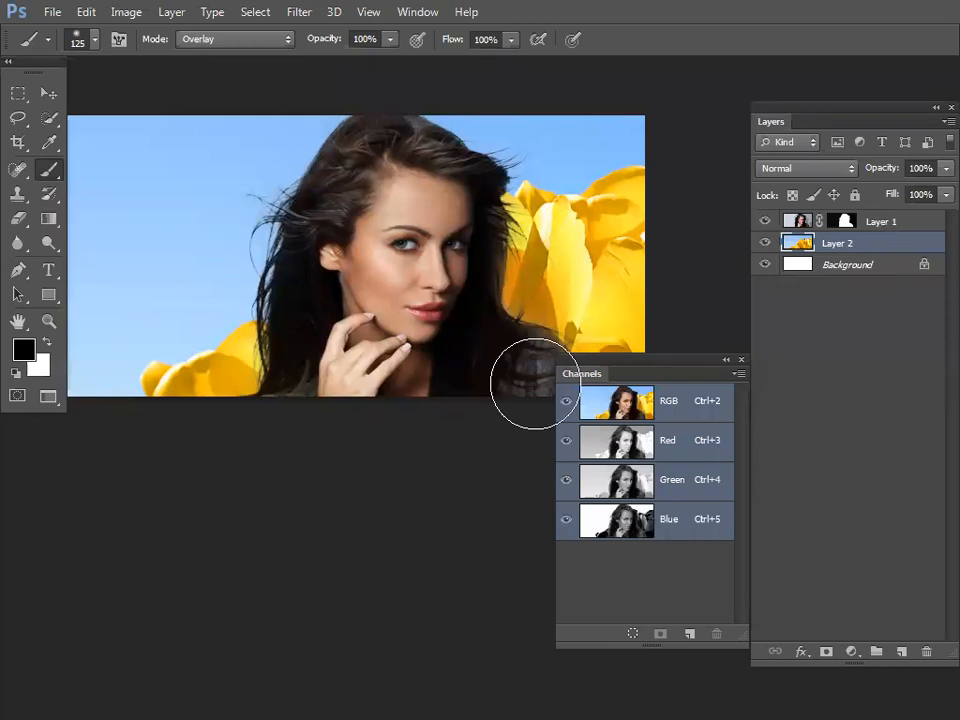
- Return to Photoshop, restore the standard screen mode and select the Lasso tool
mouse_move(536, 384)
mouse_down()
mouse_move(501, 317)
mouse_move(526, 364)
mouse_move(521, 378)
mouse_move(526, 365)
mouse_up()
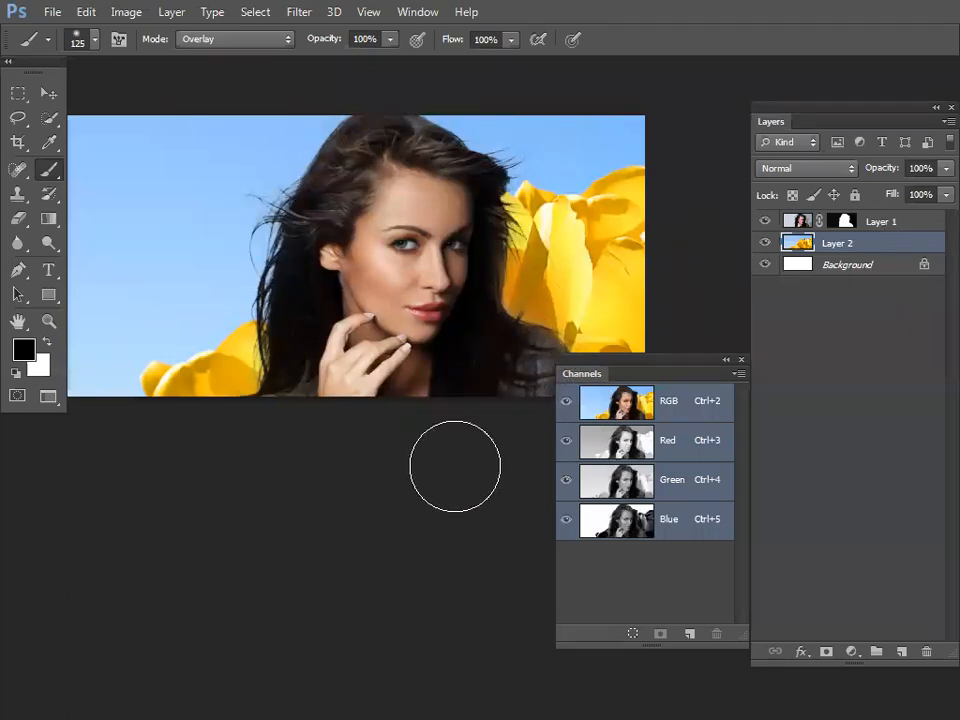
key(f)
key(f)
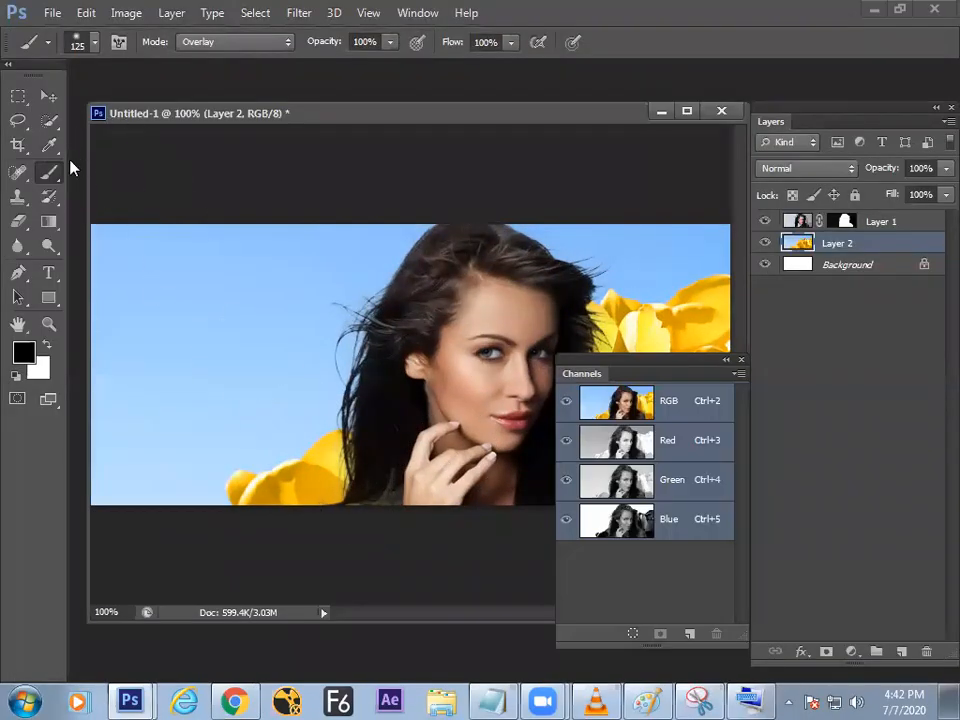
click(20, 120)
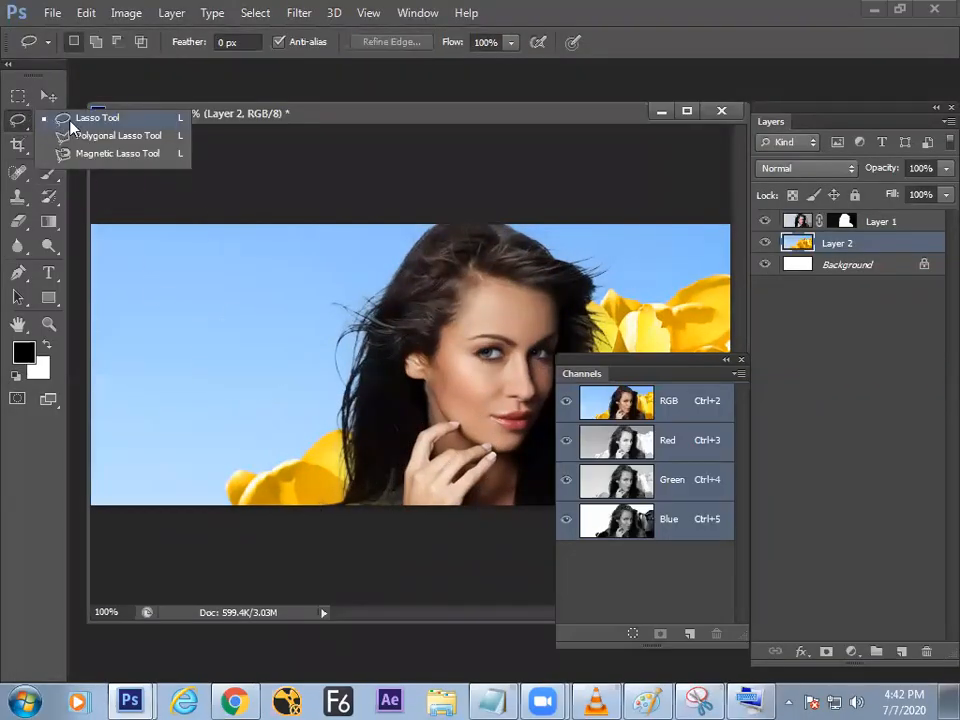
click(111, 121)
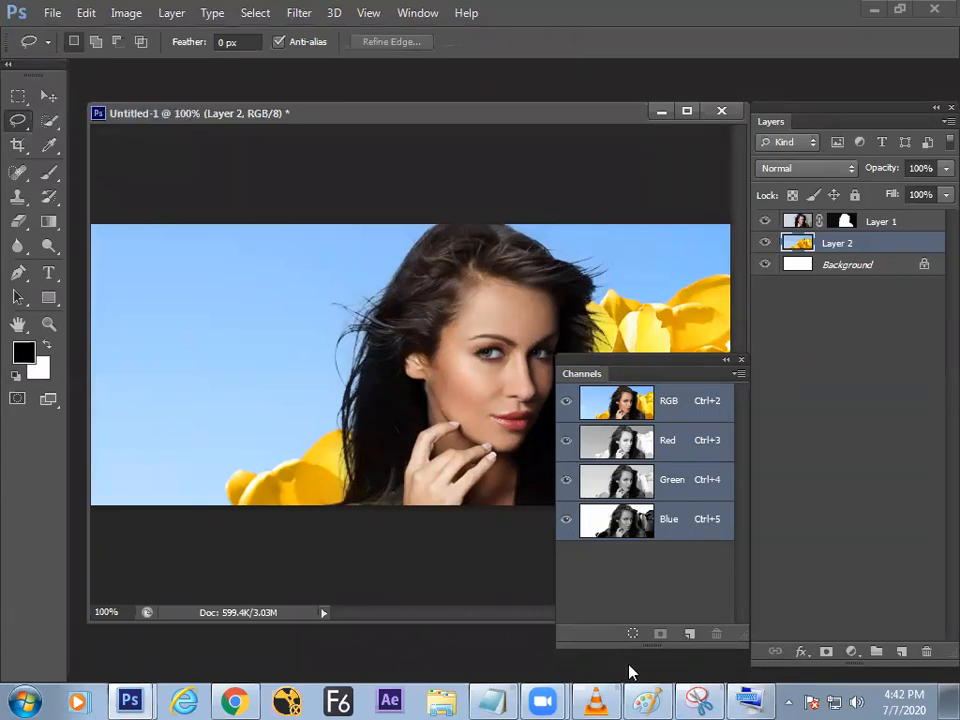
- Switch to Paint to view the handwritten hair-cut notes, and return to Photoshop
click(648, 700)
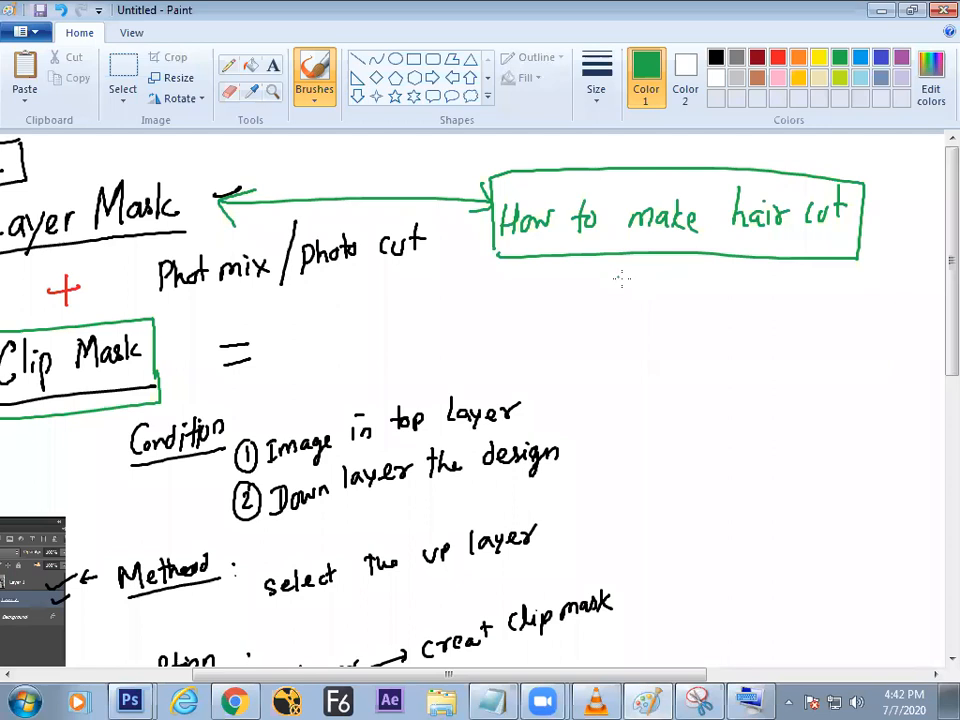
key(alt+Tab)
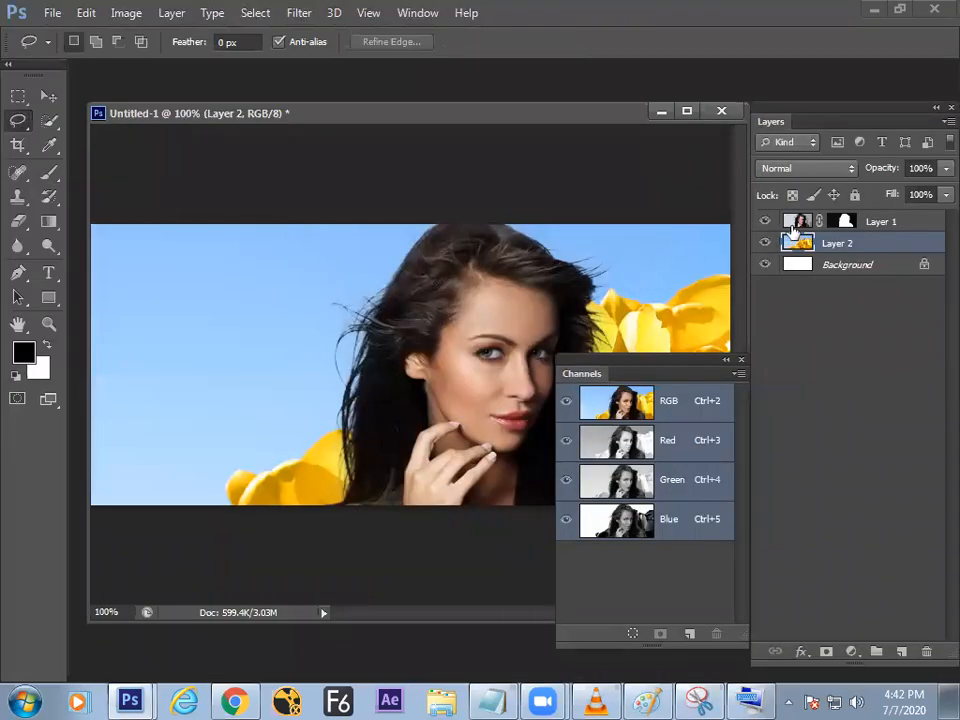
- Duplicate Layer 1 and delete the copy's layer mask without applying it
click(799, 224)
drag(799, 224, 901, 651)
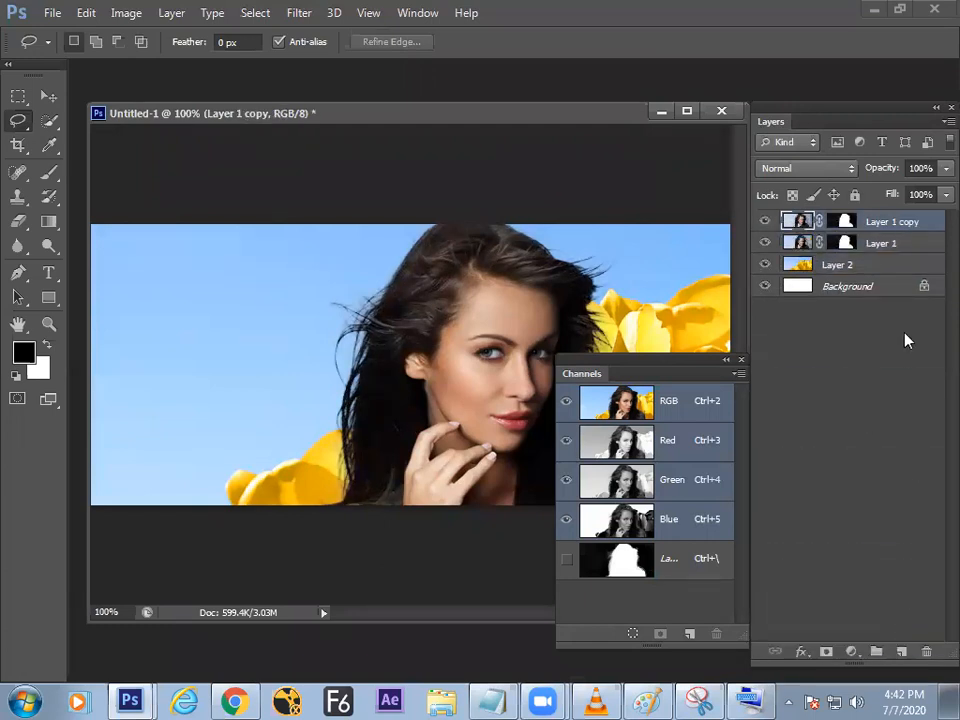
drag(849, 221, 926, 650)
click(577, 280)
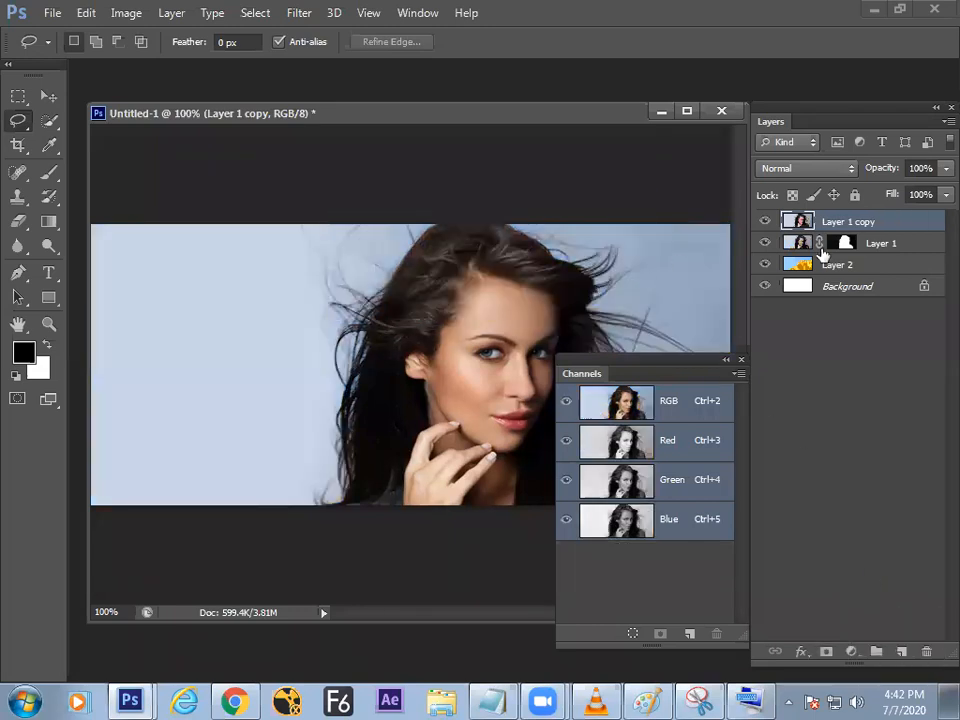
- Scale Layer 1 copy down to a small inset and position it along the bottom edge near the image's lower-left corner
key(ctrl+t)
drag(727, 228, 543, 307)
drag(471, 348, 321, 259)
drag(291, 311, 253, 490)
key(Return)
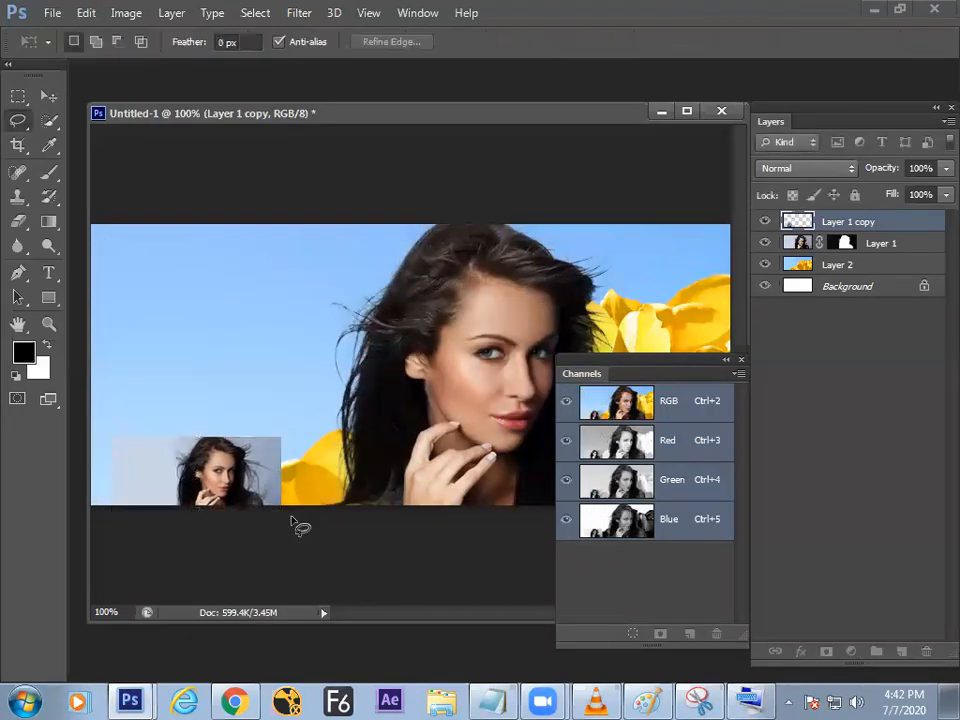
key(Tab)
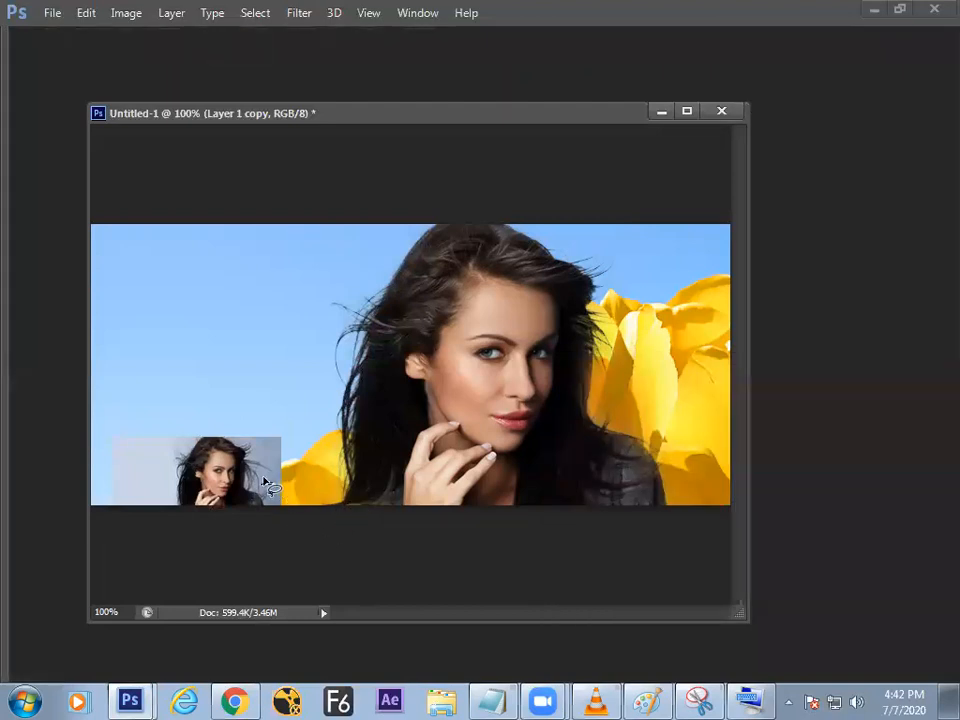
drag(272, 494, 302, 492)
key(Tab)
- Inspect the composite with its original-photo inset in full screen, and return to the standard screen mode at 66.67% zoom
key(f)
key(f)
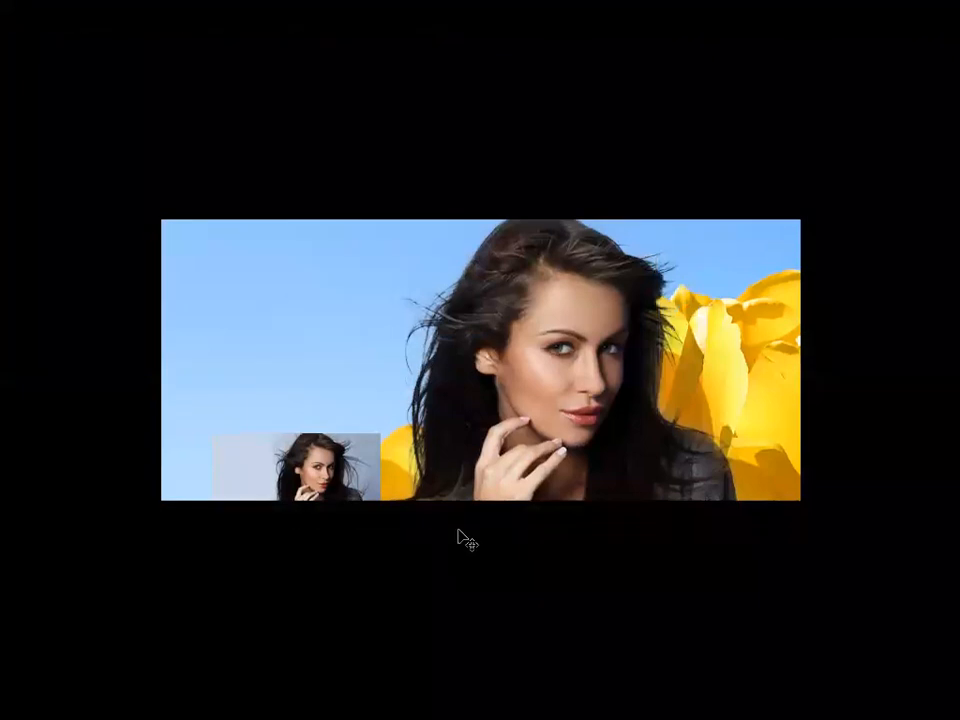
key(ctrl+plus)
key(space)
drag(394, 547, 485, 457)
key(ctrl+minus)
key(ctrl+minus)
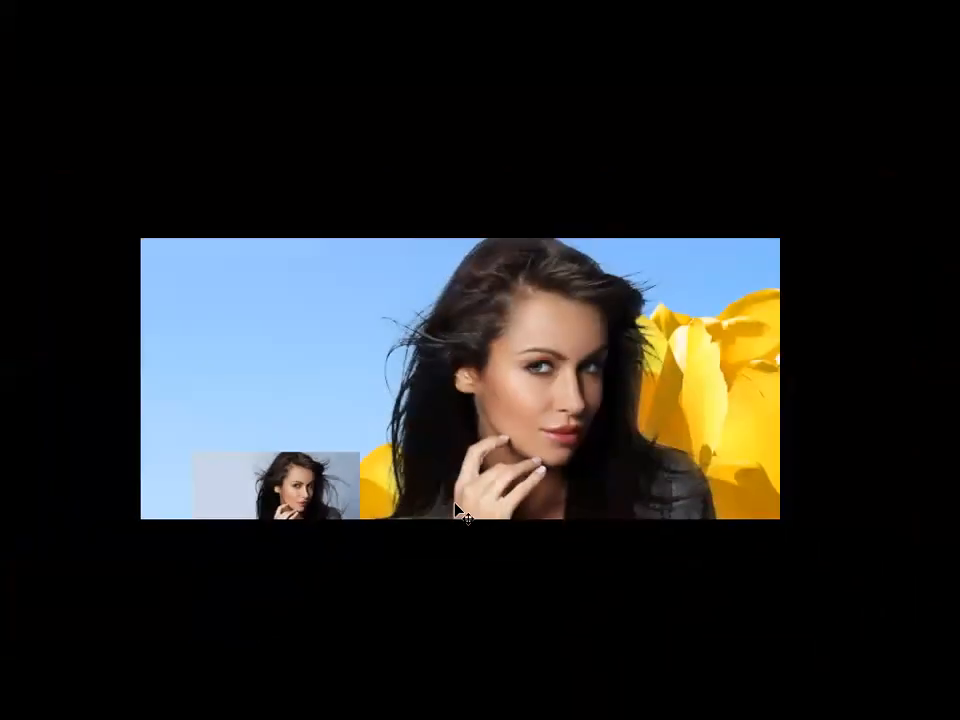
key(Tab)
key(f)
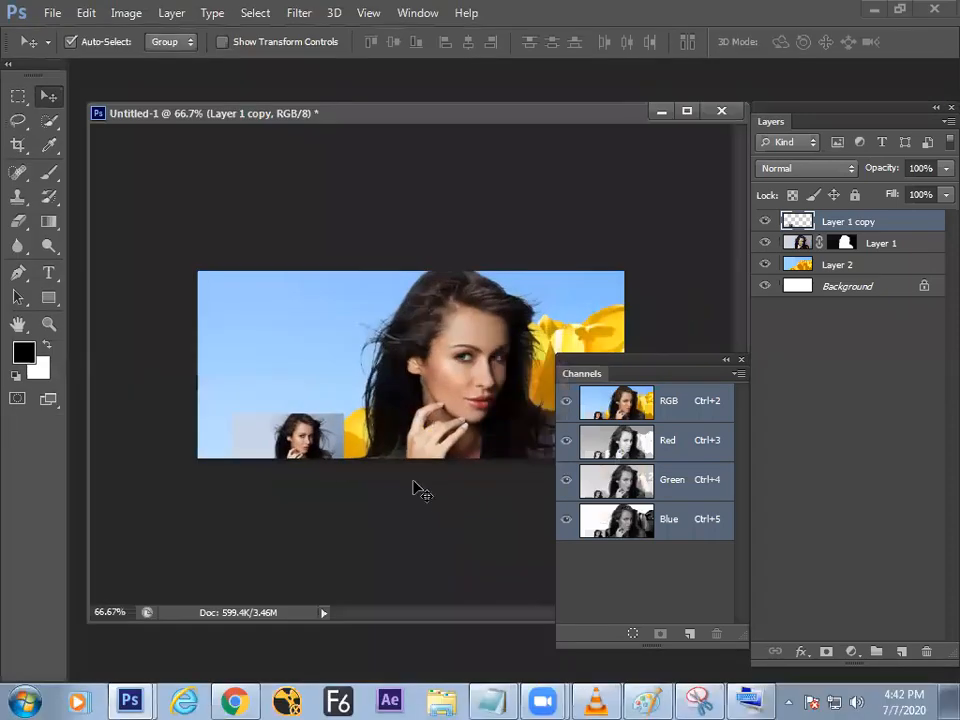
- Switch to the Snipping Tool and try to capture the composite up to the edge of the Channels panel
click(700, 700)
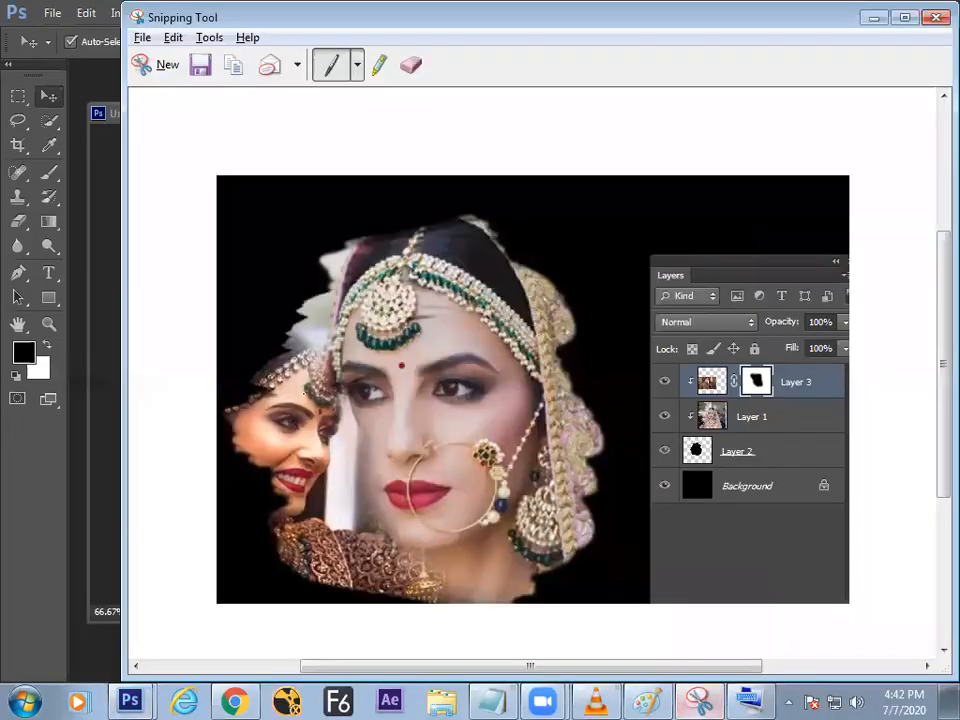
click(160, 66)
drag(191, 260, 548, 474)
- Recapture the full composite, from its blue sky to the yellow flowers on the far side, as a new snip
drag(705, 372, 852, 405)
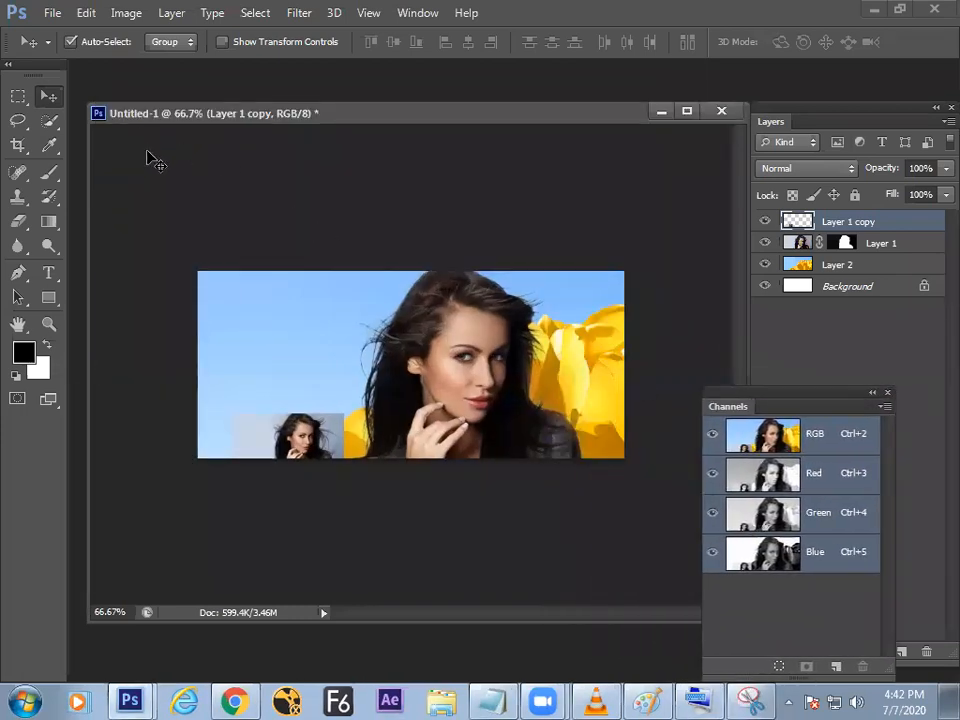
click(750, 700)
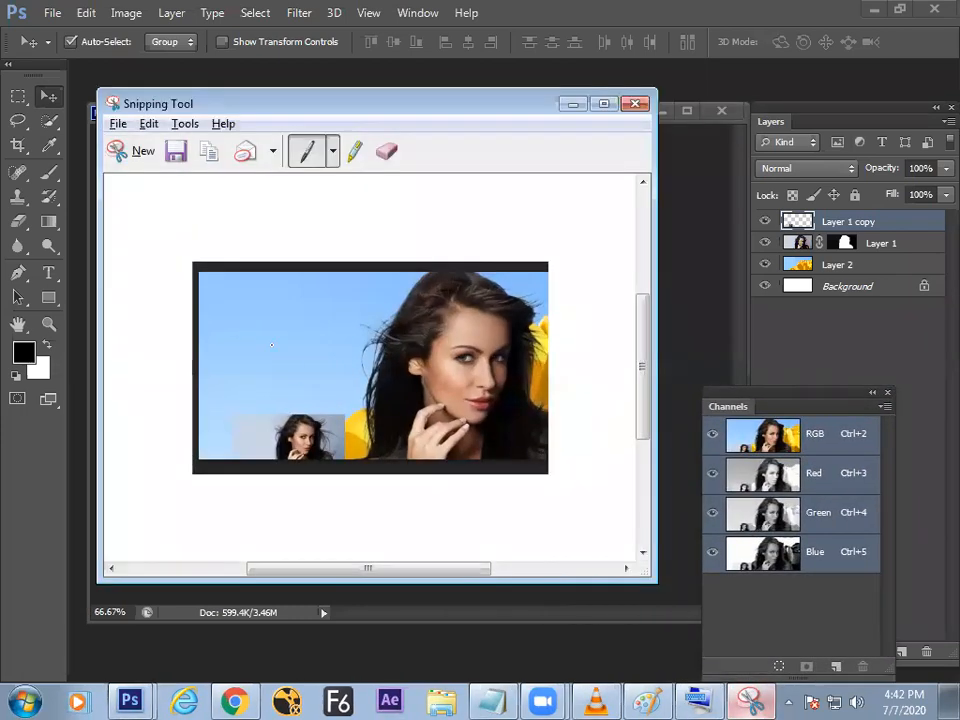
click(143, 150)
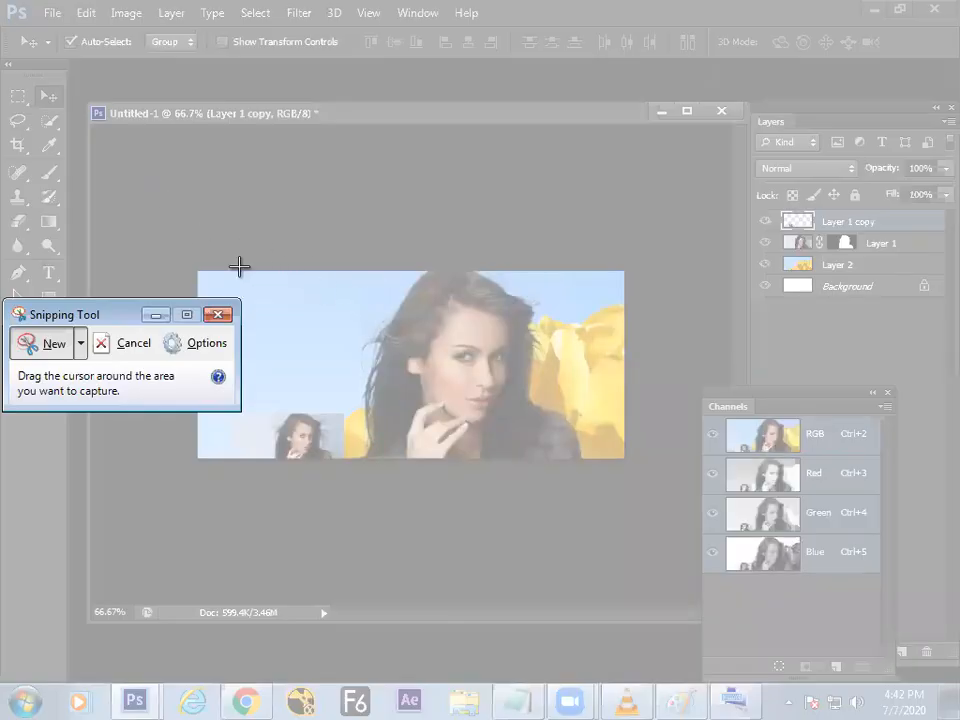
drag(181, 258, 637, 478)
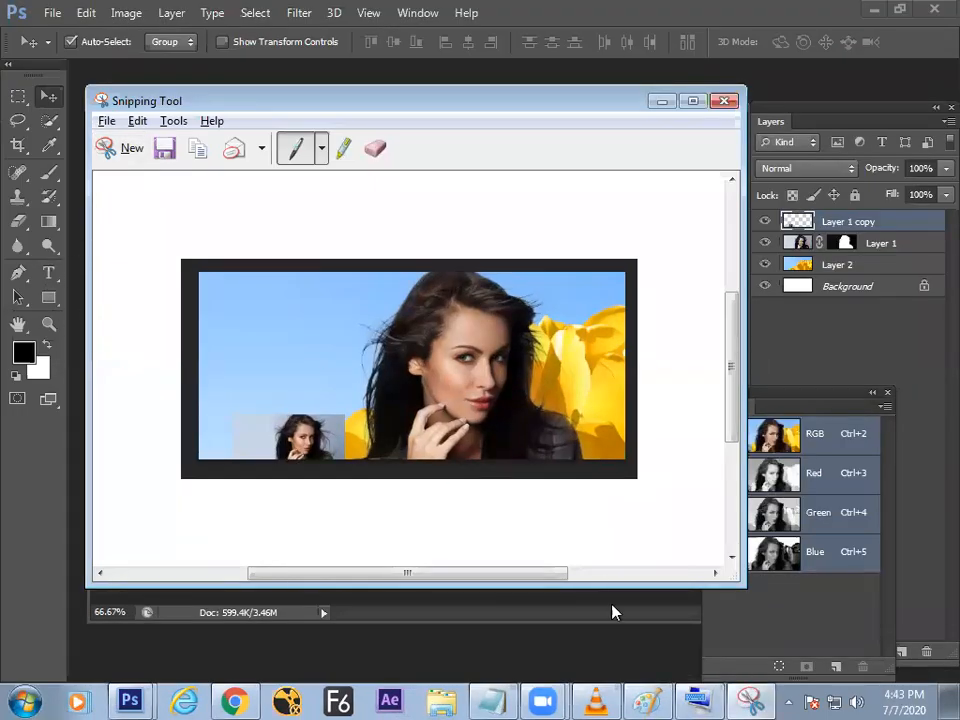
- Switch to Paint, paste the composite capture, scale it to 60%, and place it below the "How to make hair cut" box
click(646, 701)
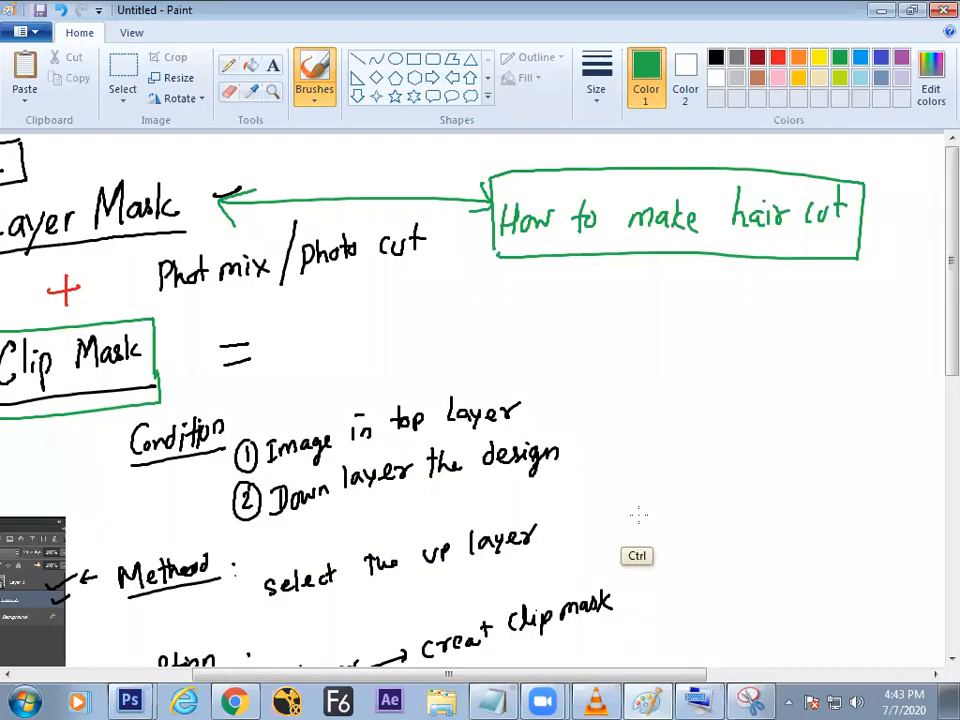
key(ctrl+v)
mouse_move(159, 252)
mouse_down()
mouse_move(360, 331)
mouse_move(664, 389)
mouse_move(676, 381)
mouse_move(593, 377)
mouse_up()
click(172, 78)
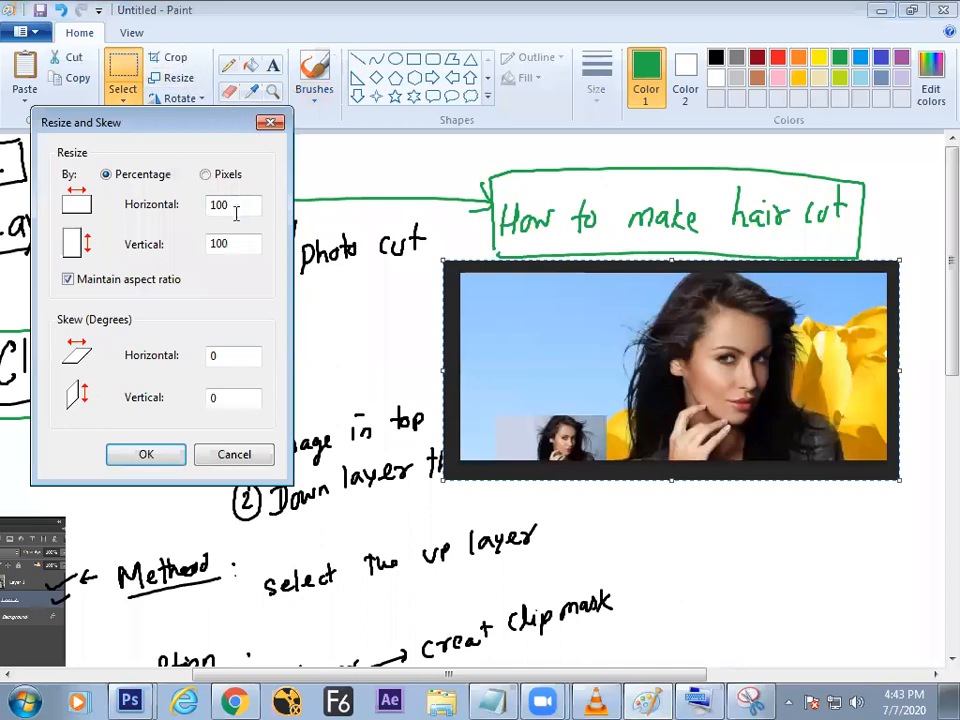
text(60)
key(Return)
drag(578, 304, 715, 322)
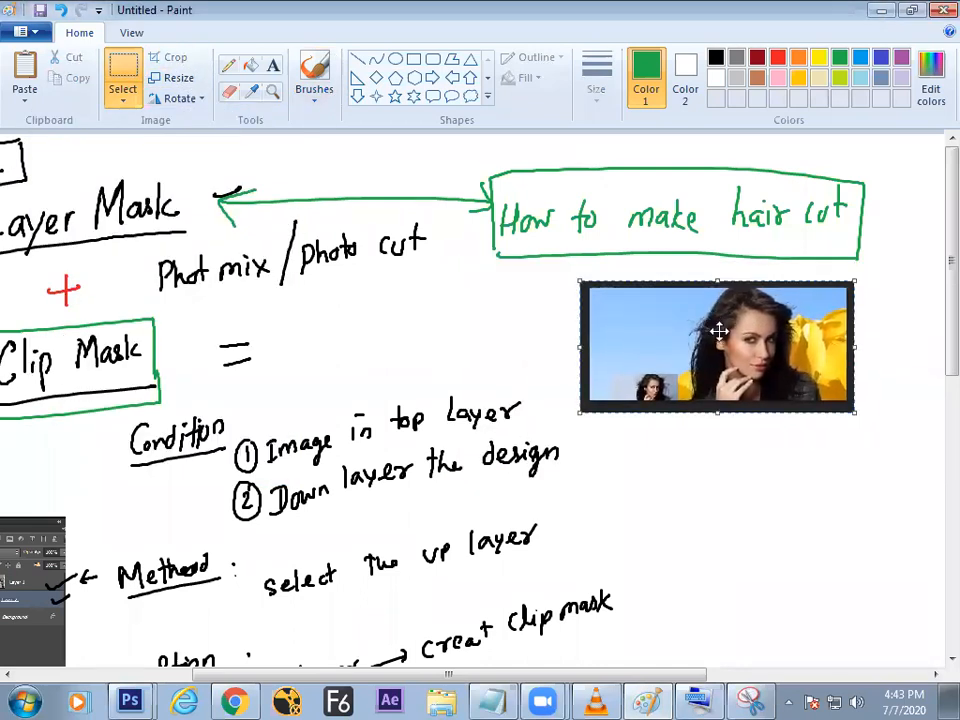
- Put away the Snipping Tool window and look through the clip mask notes below the pasted capture
mouse_move(546, 700)
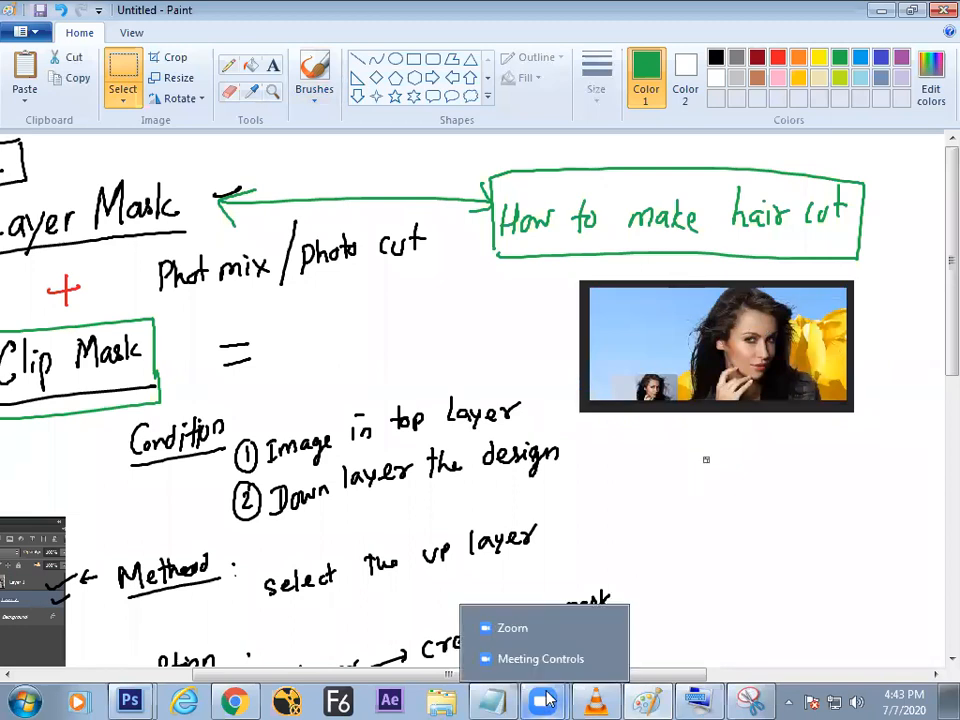
key(alt+Tab)
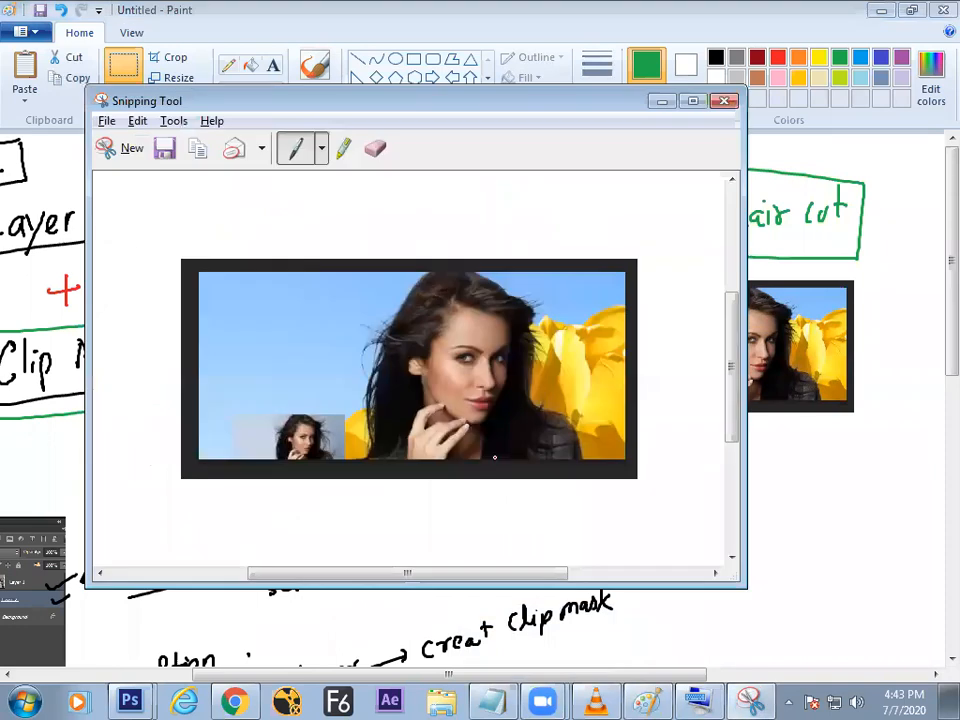
click(661, 102)
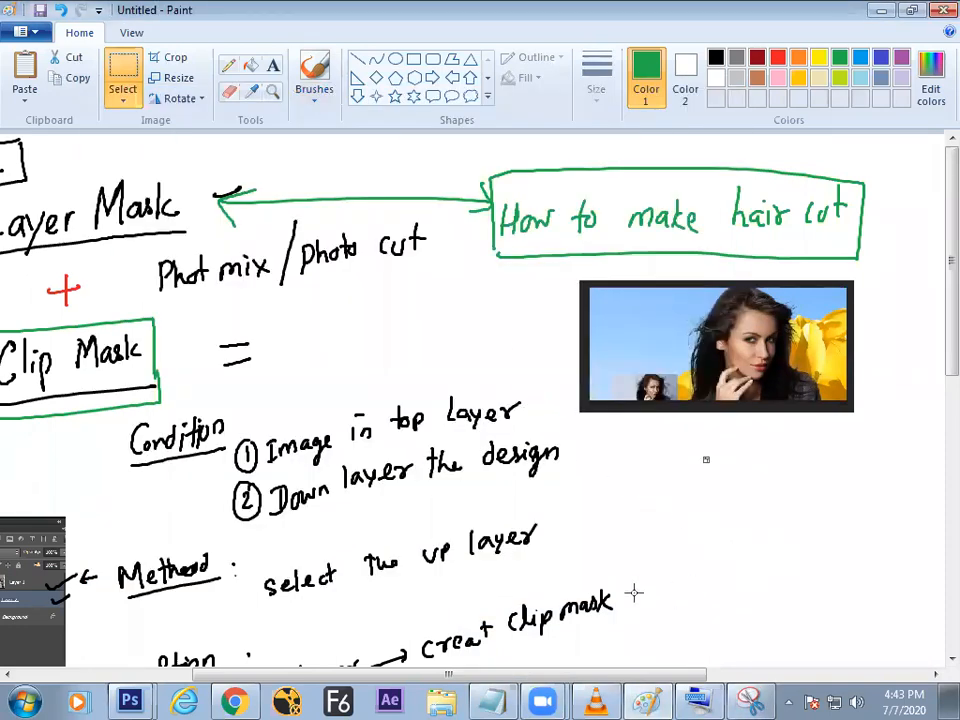
scroll(932, 341, down, 3)
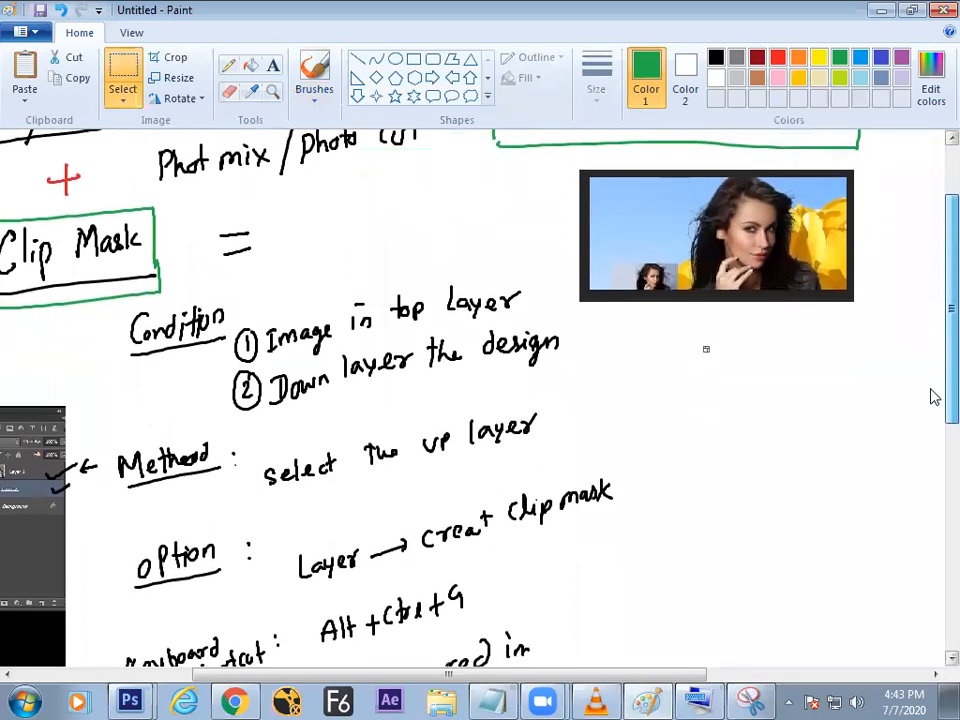
mouse_move(621, 679)
mouse_down()
mouse_move(546, 679)
mouse_move(405, 653)
mouse_move(640, 627)
mouse_up()
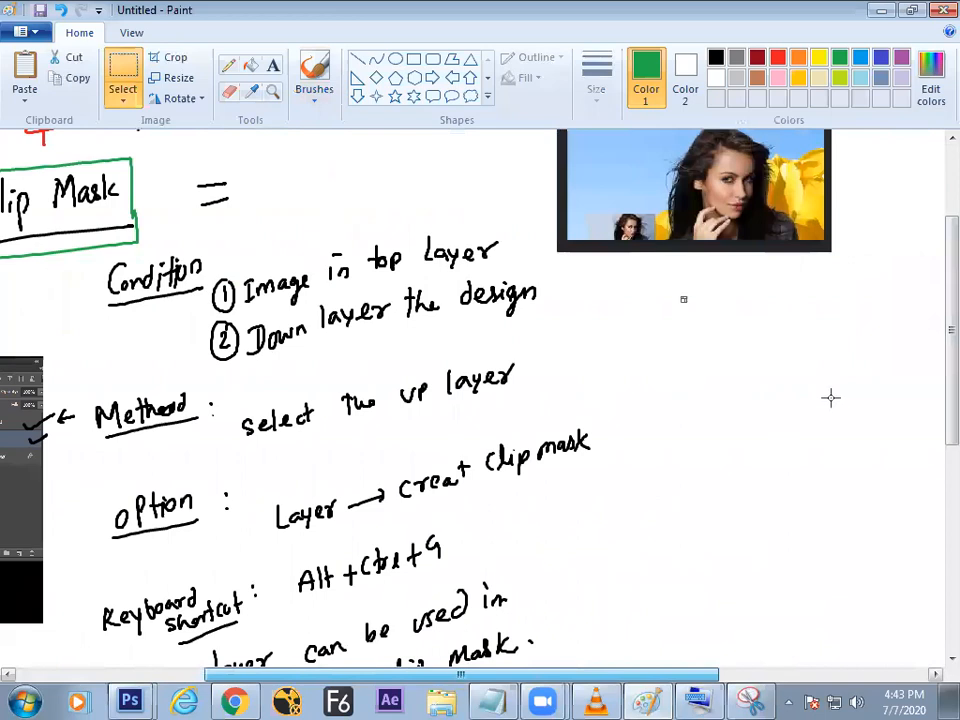
drag(936, 356, 932, 414)
key(alt+Tab)
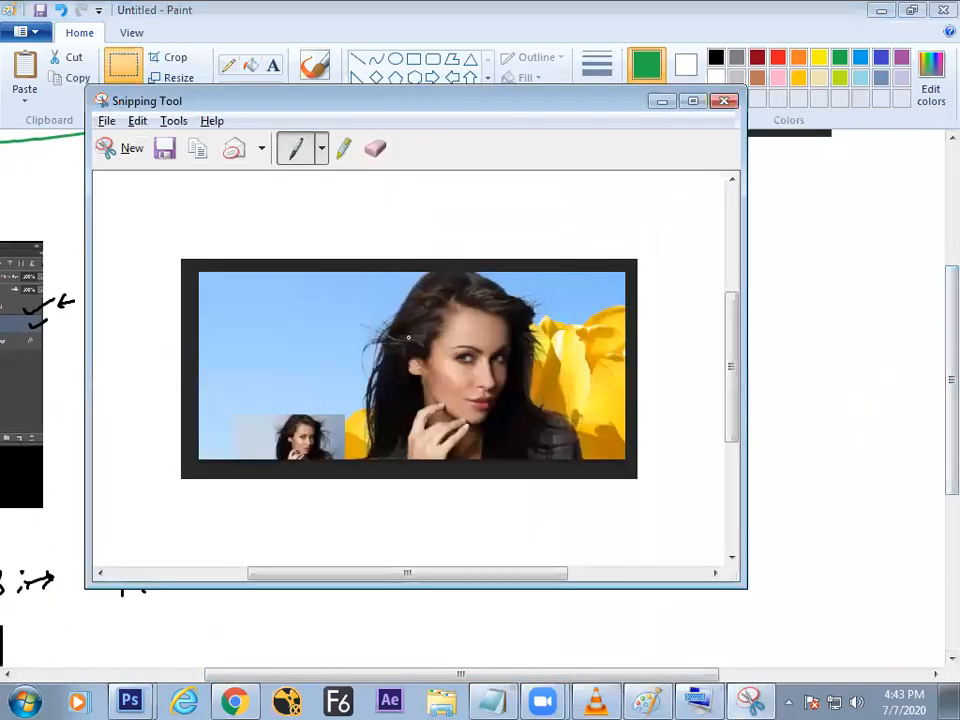
click(664, 102)
- Handwrite "Brush used to make selection" in green under the Quick Mask box, with an arrow to it and "Q." above the box
drag(934, 408, 936, 270)
drag(270, 673, 111, 660)
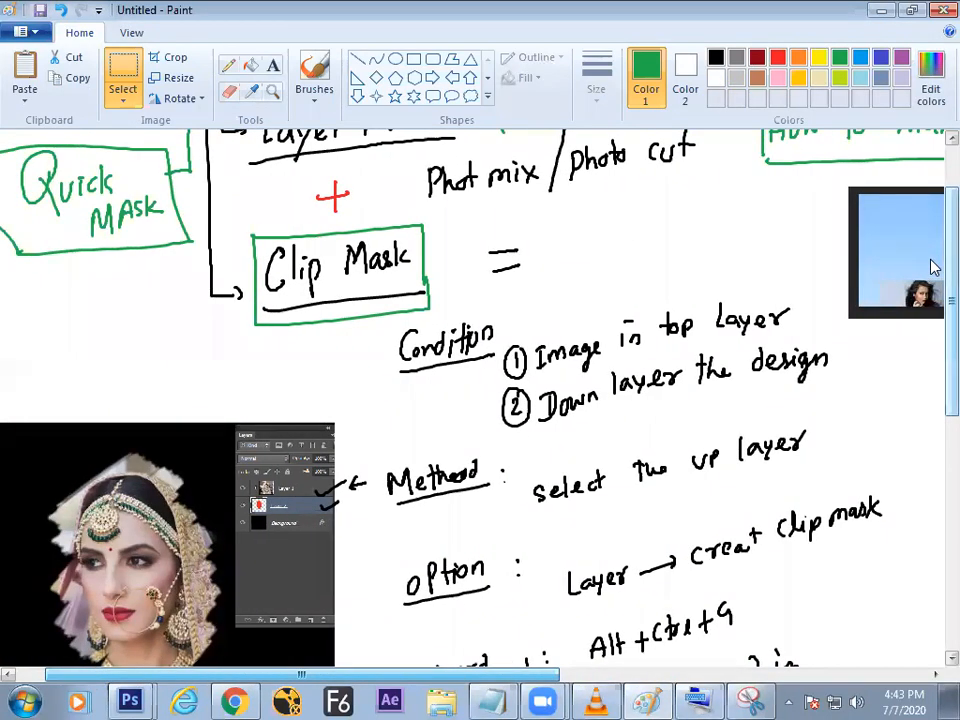
drag(934, 266, 935, 220)
drag(130, 675, 82, 675)
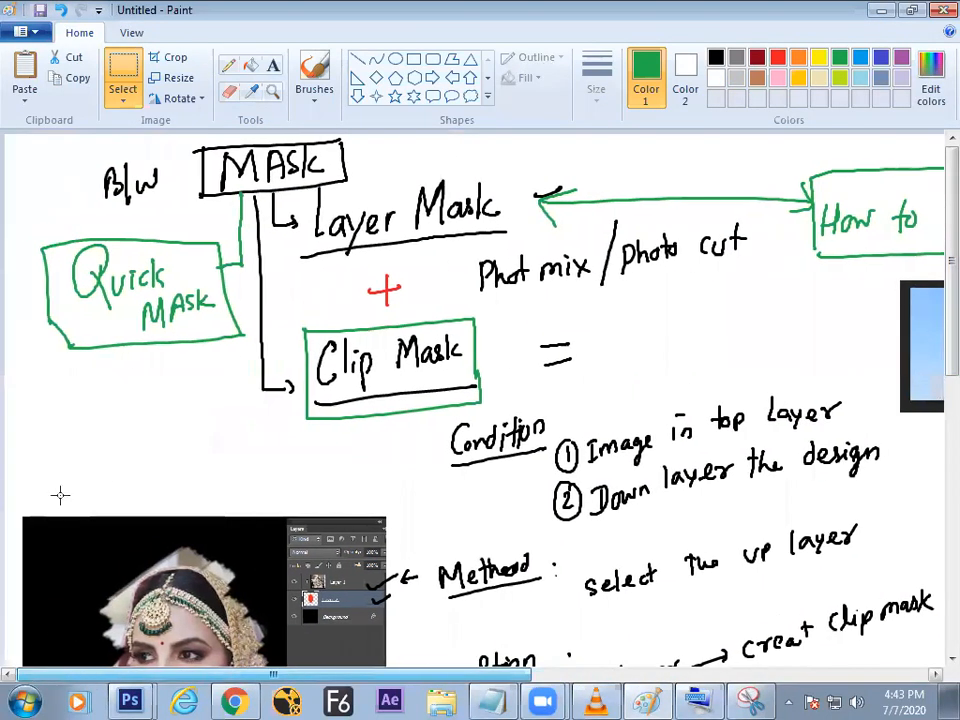
click(314, 82)
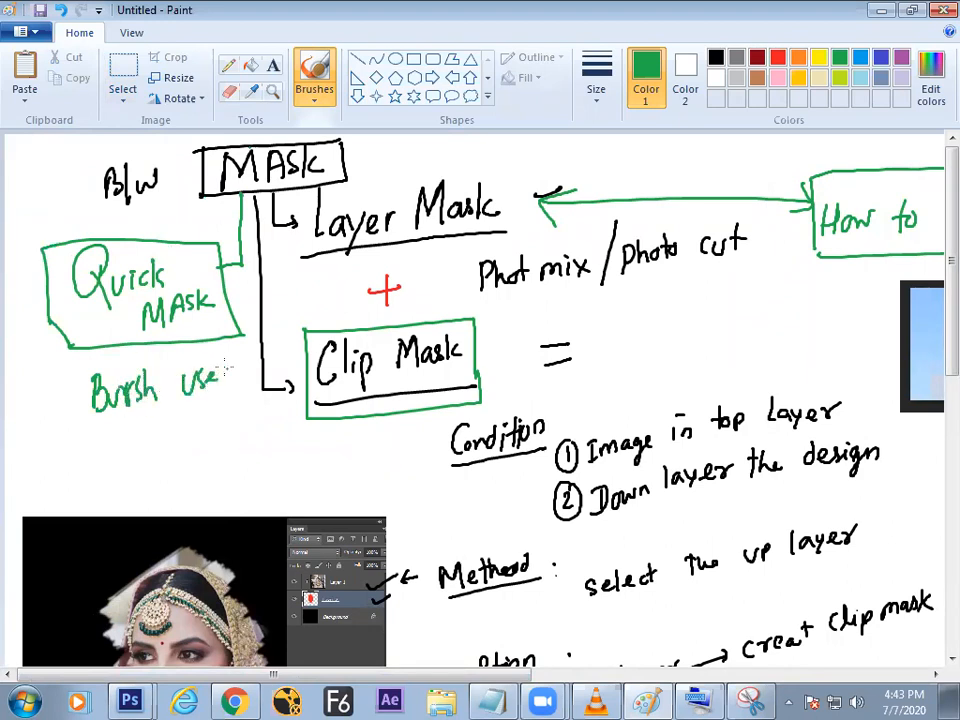
drag(182, 425, 205, 428)
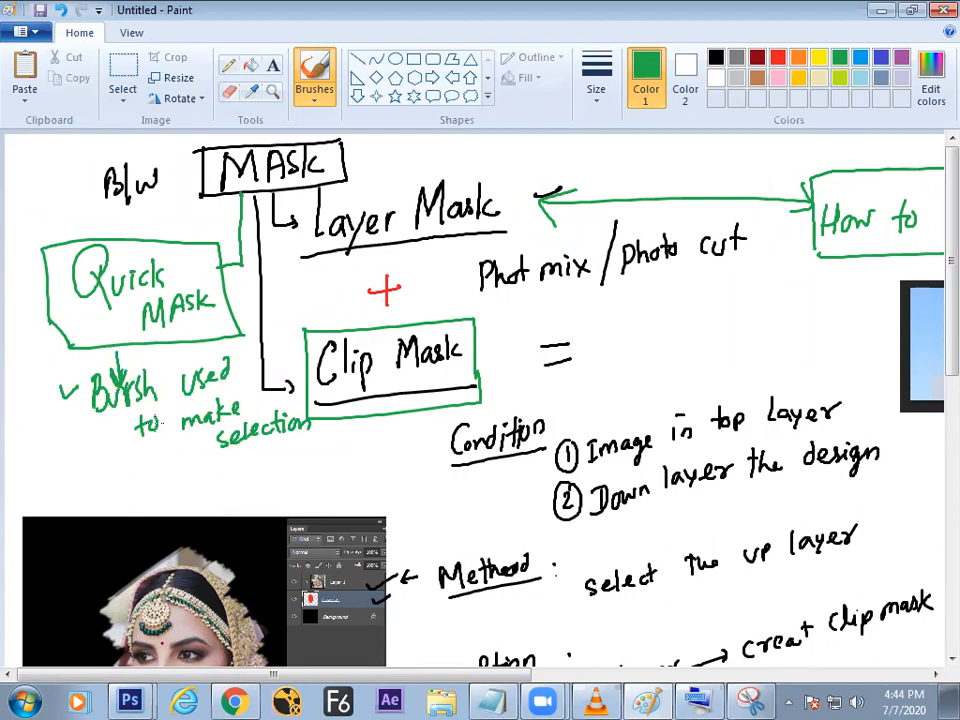
drag(41, 203, 50, 200)
- Switch to Photoshop, open Penguins.jpg from Sample Pictures in its own floating window, and minimize the Untitled-1 composite
key(alt+Tab)
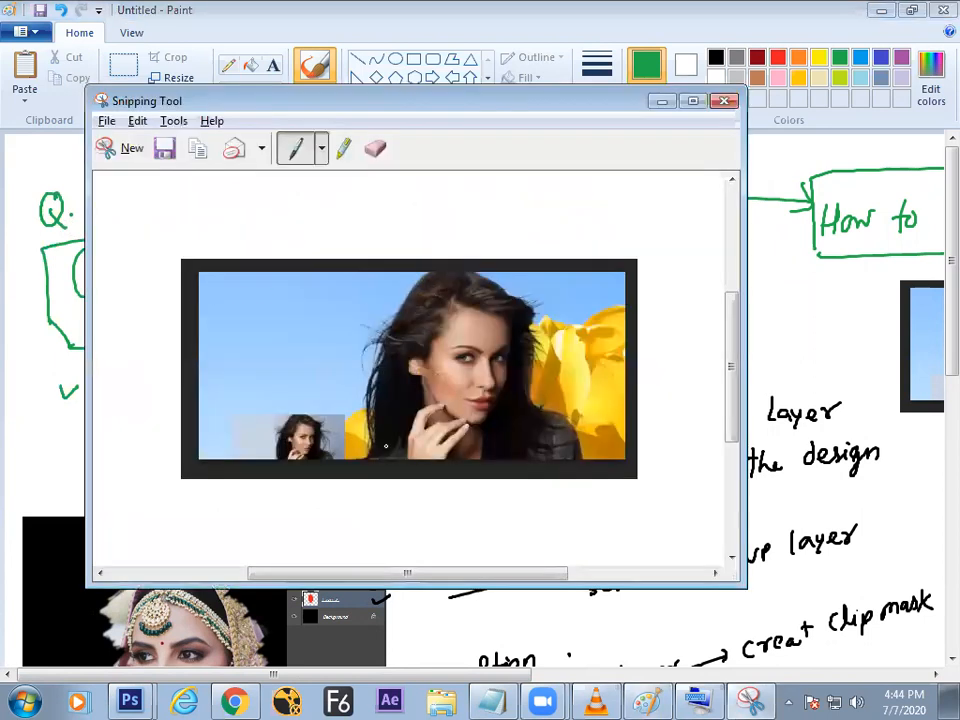
click(176, 643)
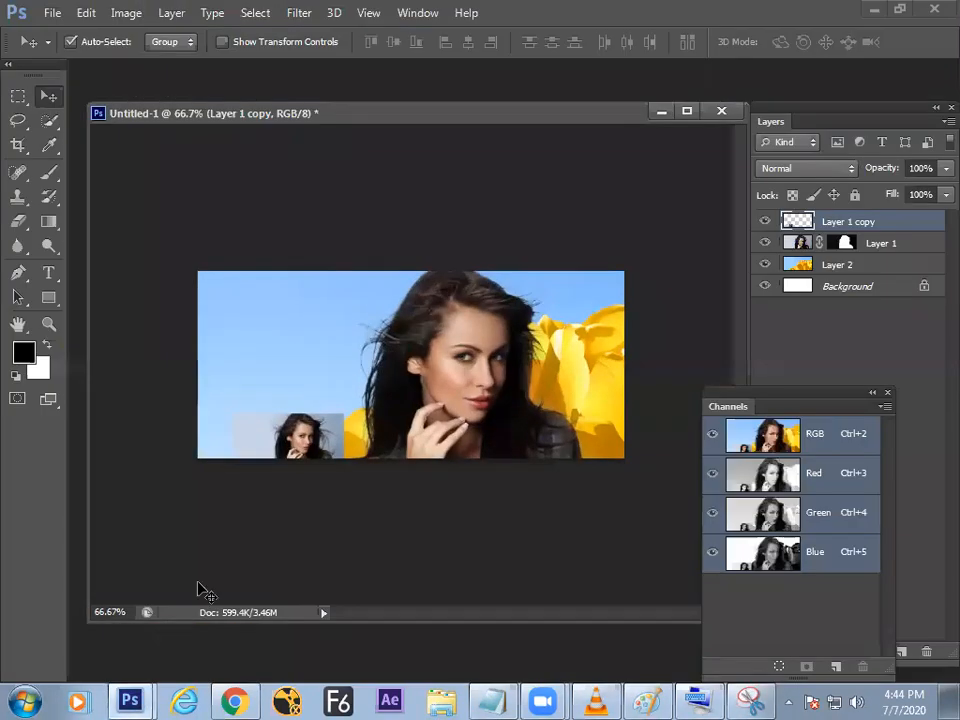
click(660, 113)
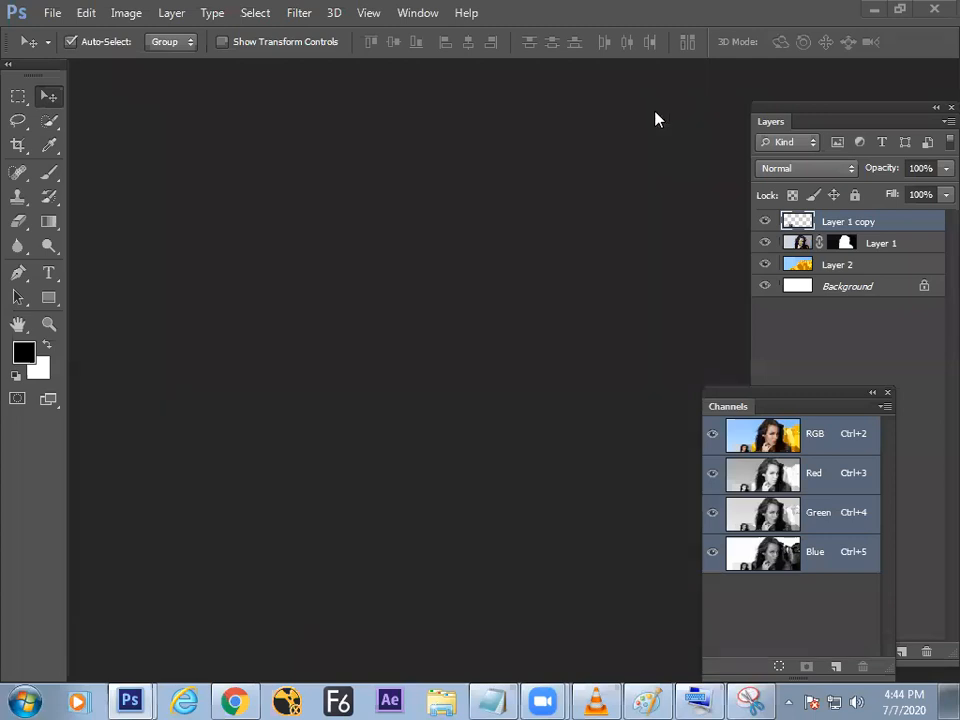
double_click(410, 260)
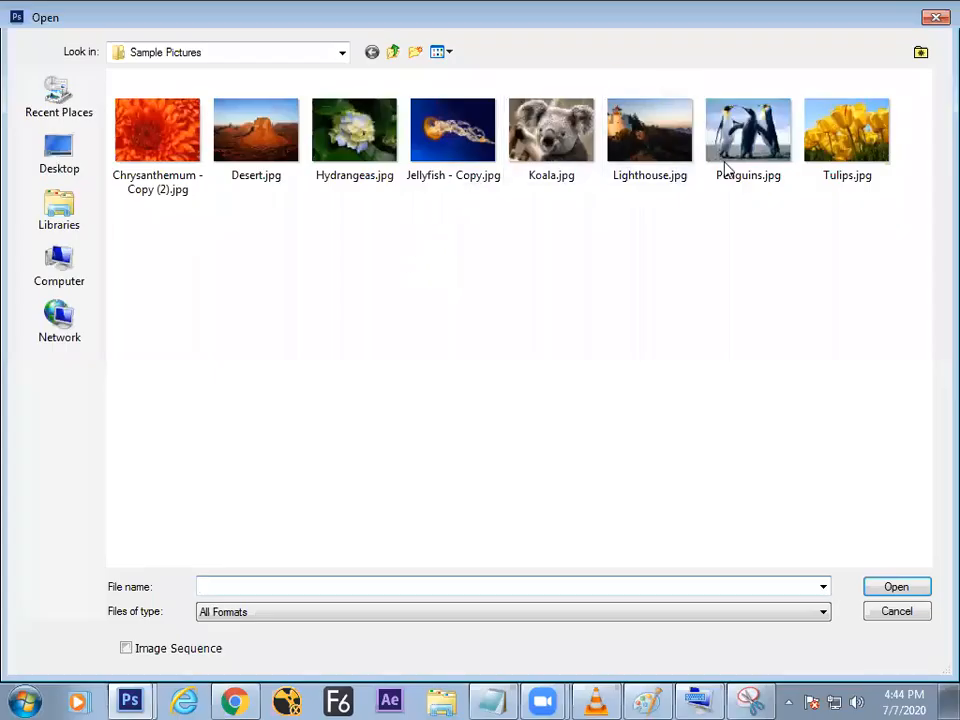
key(Escape)
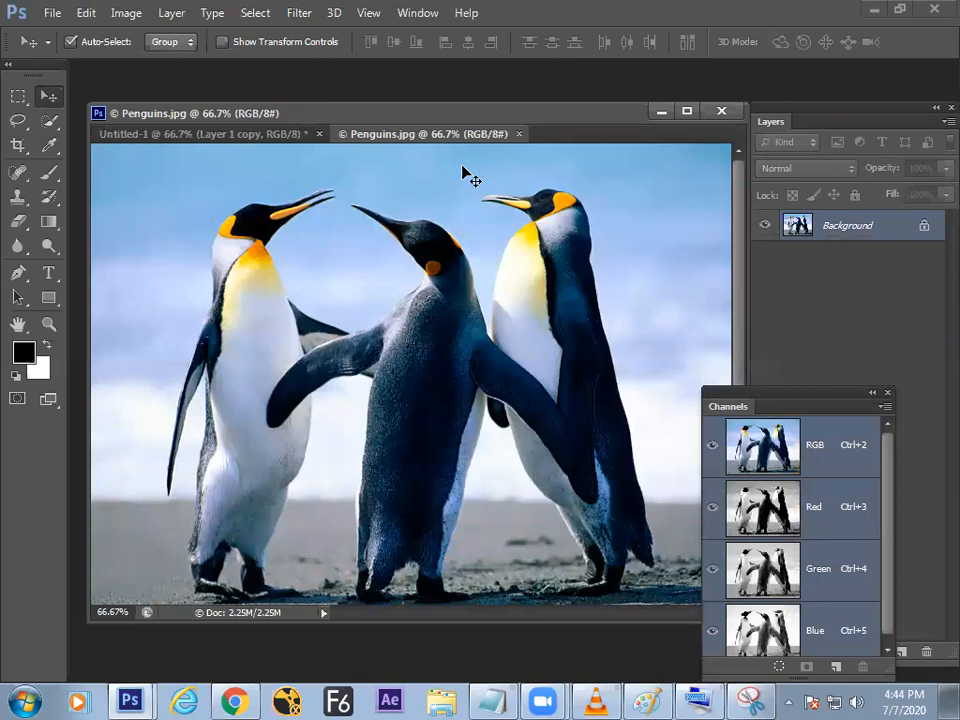
drag(480, 134, 456, 180)
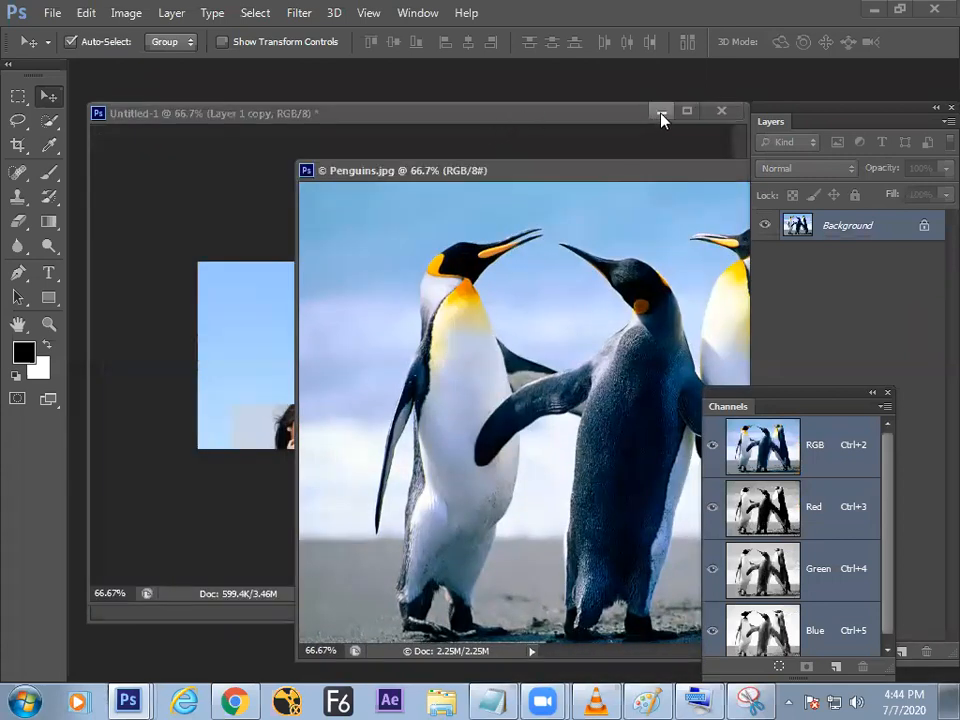
click(660, 111)
- Activate the Brush tool and put Penguins.jpg into Quick Mask mode, toggling the mode off and on to compare the document title
click(49, 173)
mouse_move(444, 173)
mouse_down()
mouse_move(349, 153)
mouse_move(281, 115)
mouse_up()
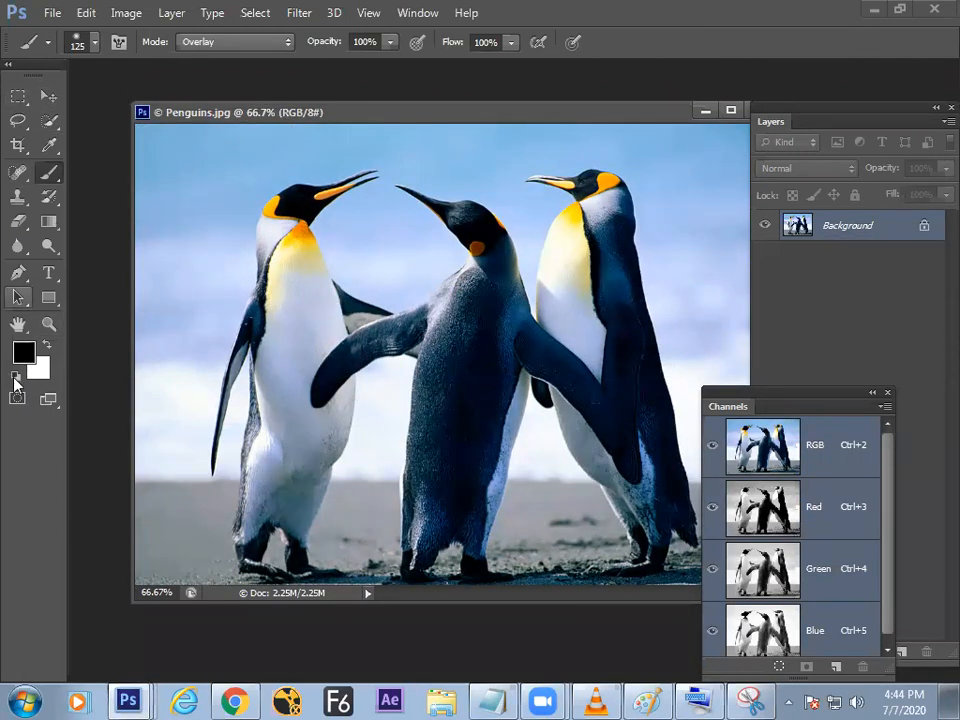
key(q)
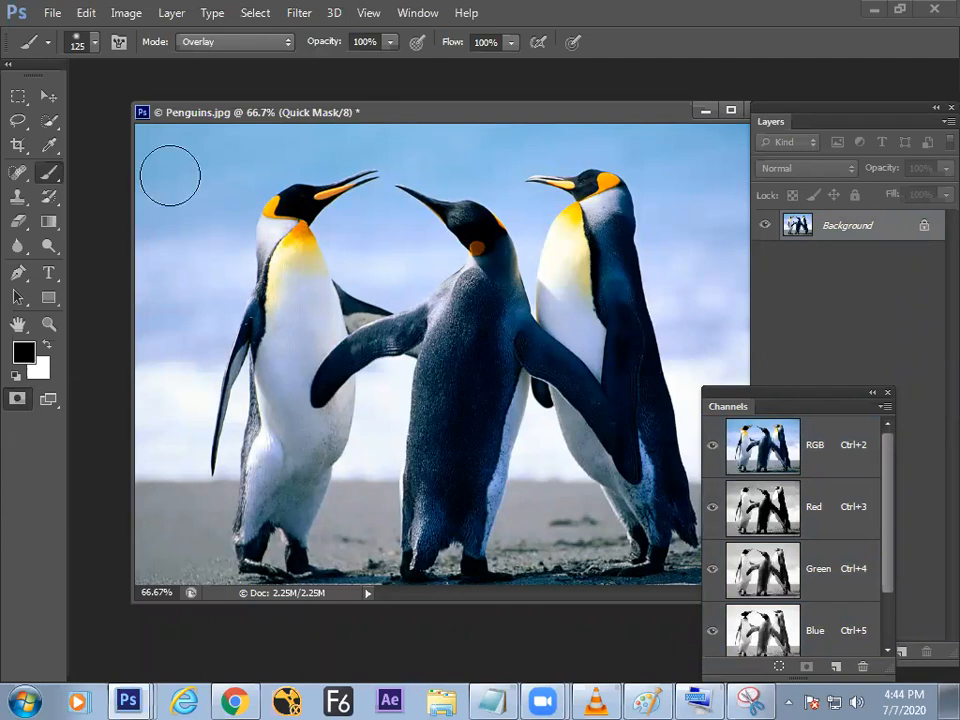
drag(308, 118, 286, 111)
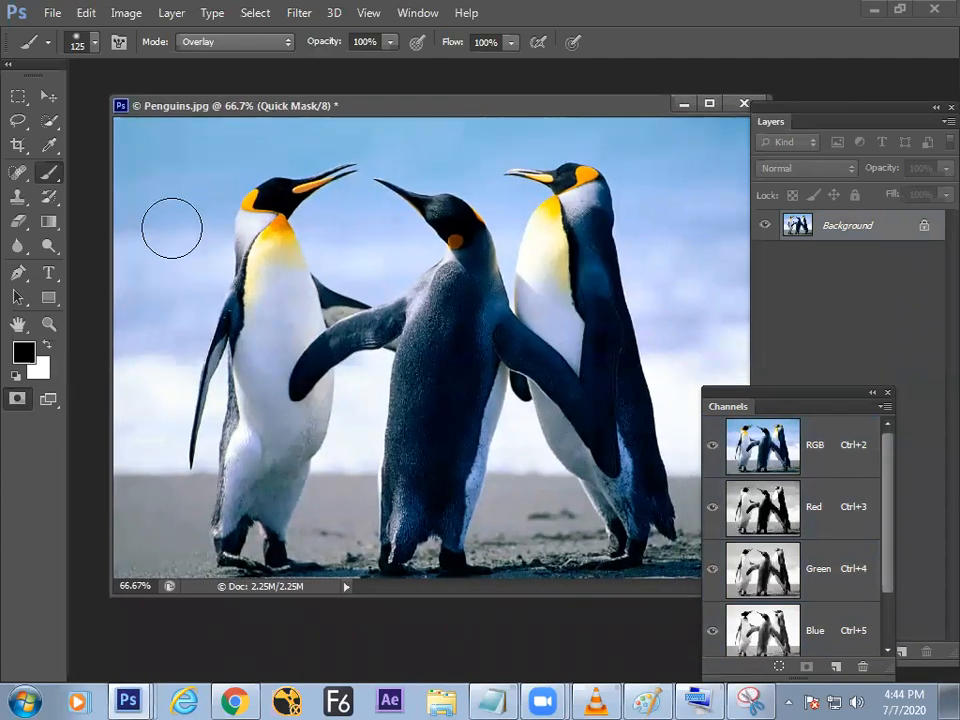
click(18, 397)
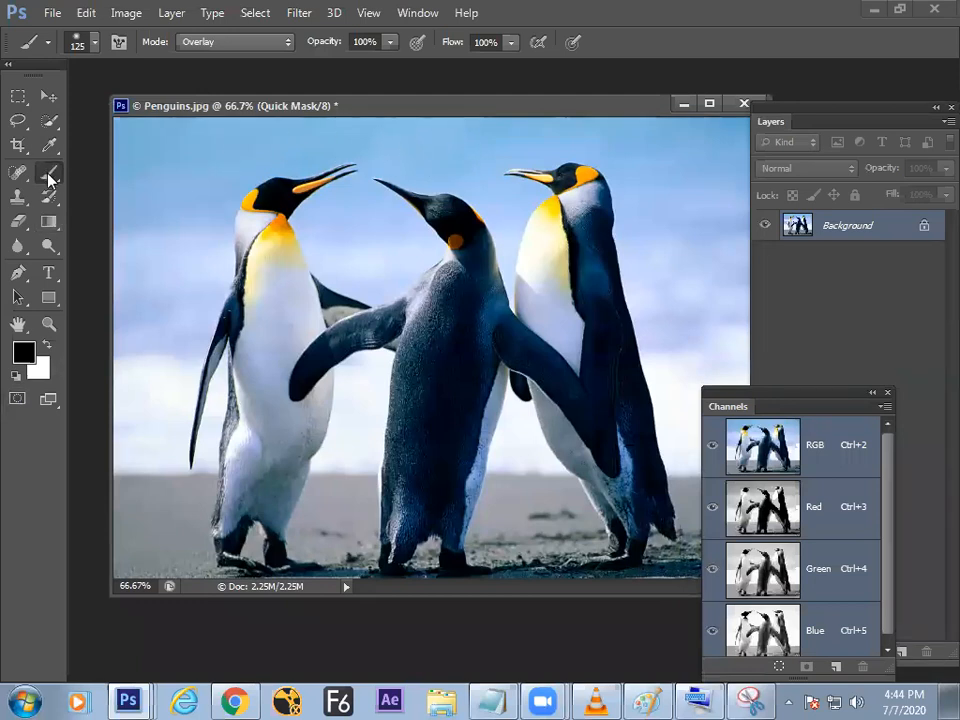
key(q)
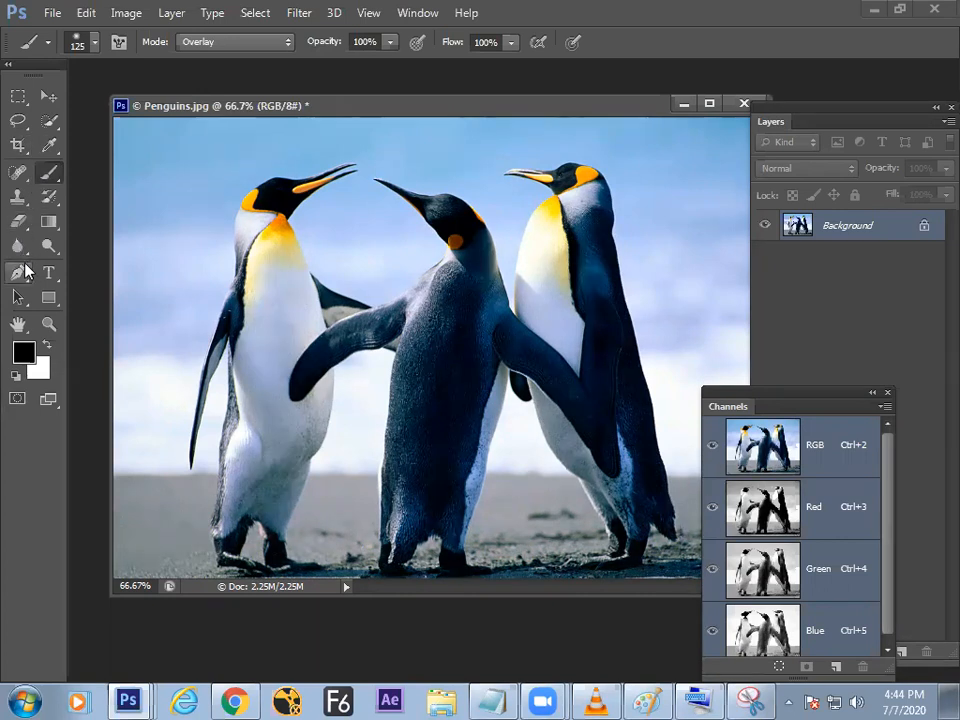
click(17, 400)
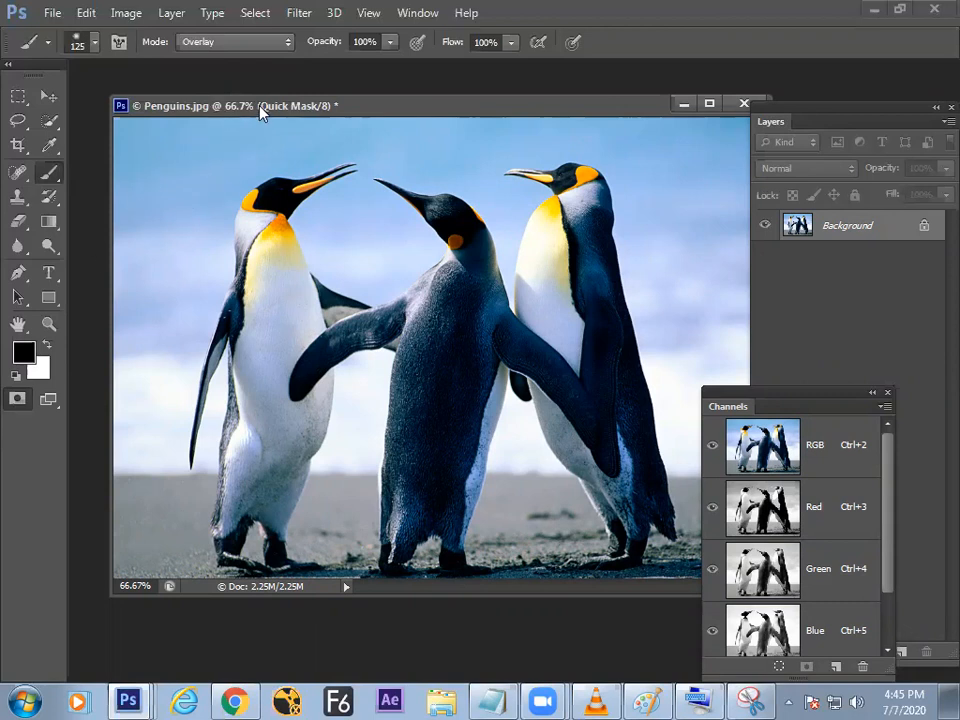
drag(262, 106, 246, 109)
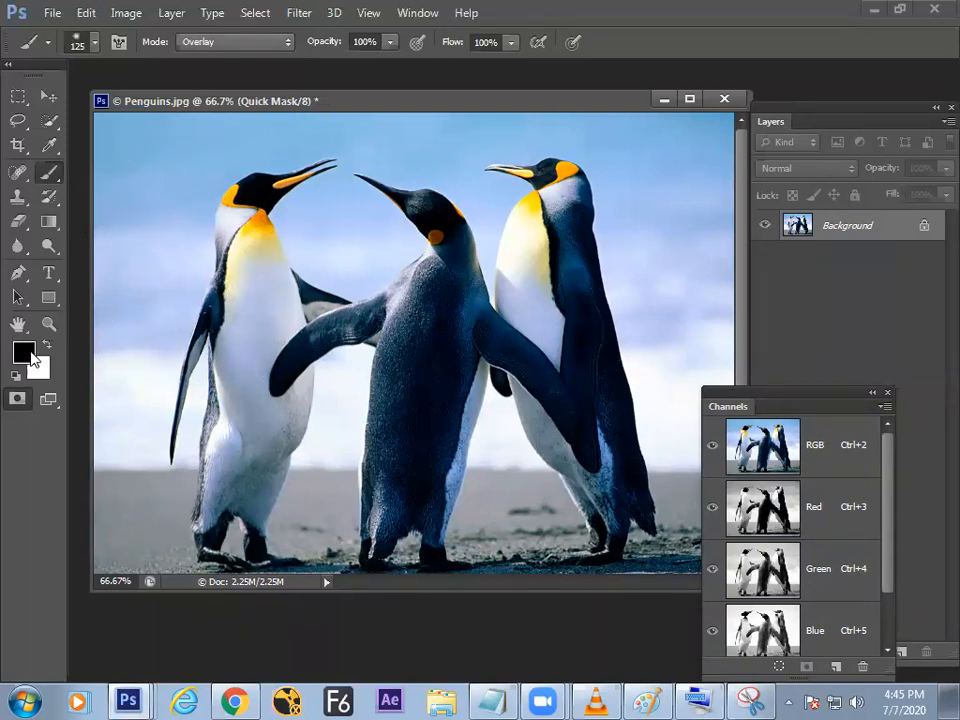
- Set the brush mode to Normal and paint the quick mask in black over the leftmost penguin, from feet to beak
key(x)
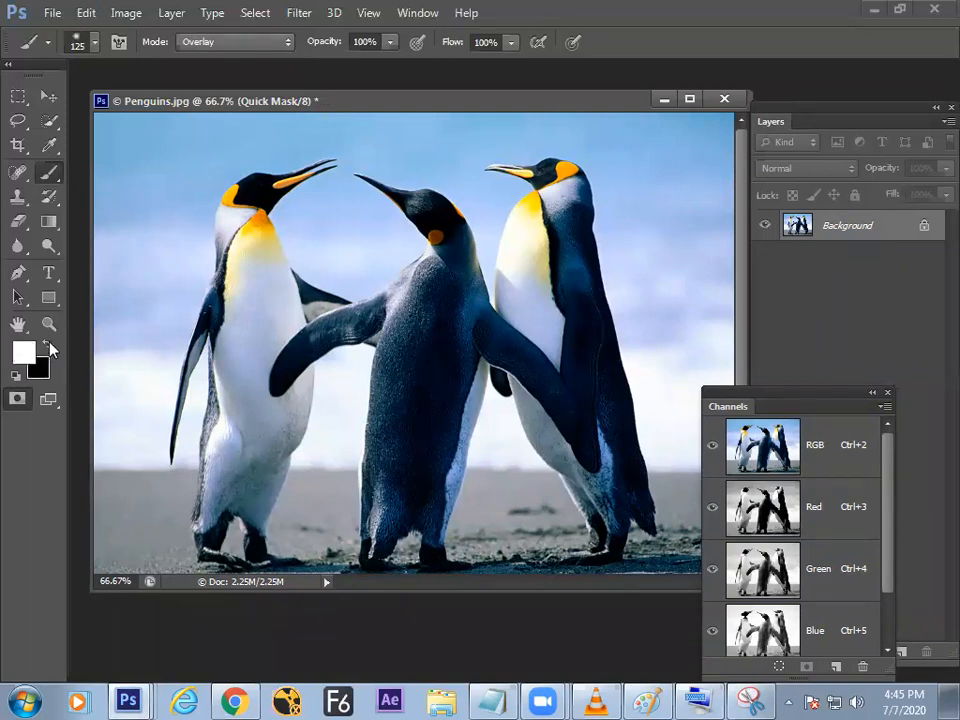
click(255, 42)
click(245, 63)
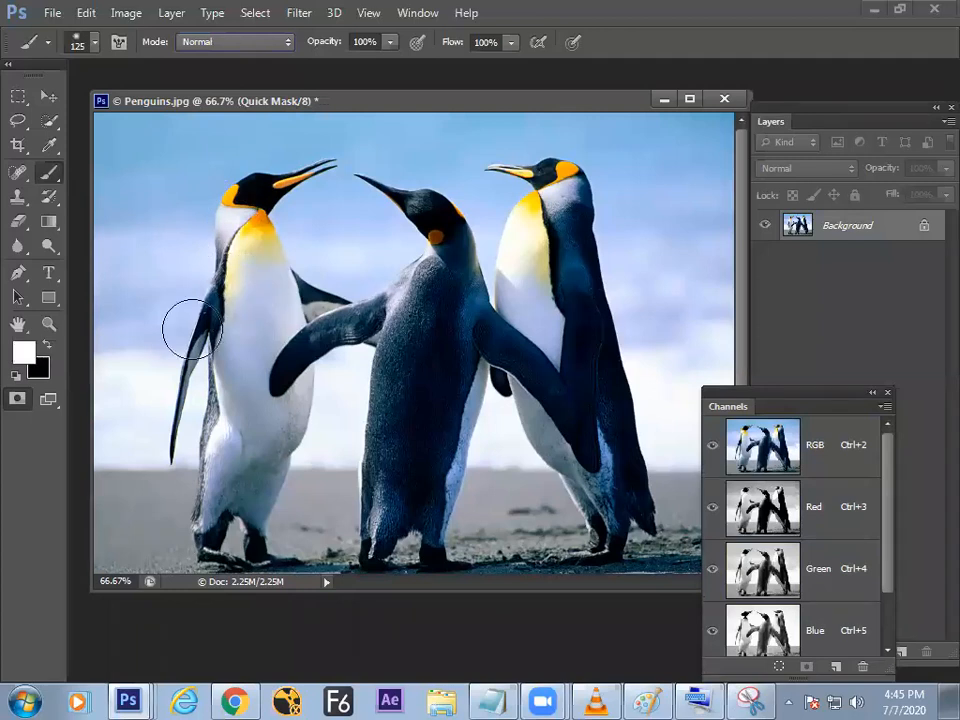
key(x)
mouse_move(236, 202)
mouse_down()
mouse_move(240, 412)
mouse_move(256, 280)
mouse_move(267, 330)
mouse_move(233, 298)
mouse_move(188, 377)
mouse_move(245, 443)
mouse_move(283, 325)
mouse_move(240, 520)
mouse_move(190, 545)
mouse_move(240, 555)
mouse_move(272, 342)
mouse_move(322, 340)
mouse_move(328, 312)
mouse_move(342, 312)
mouse_move(380, 345)
mouse_move(325, 355)
mouse_up()
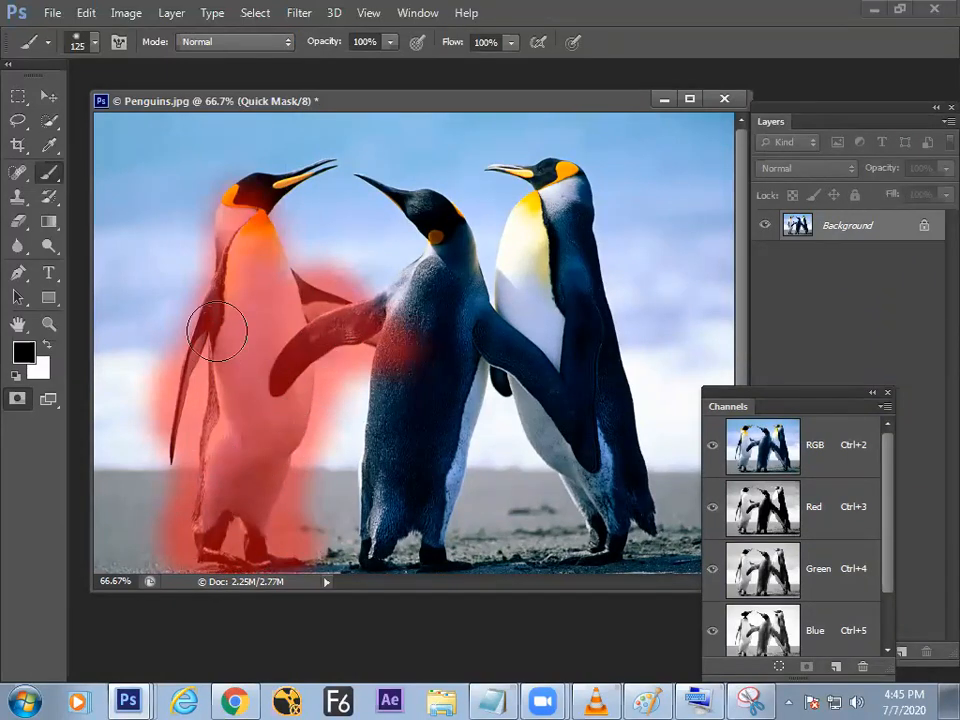
drag(233, 195, 340, 160)
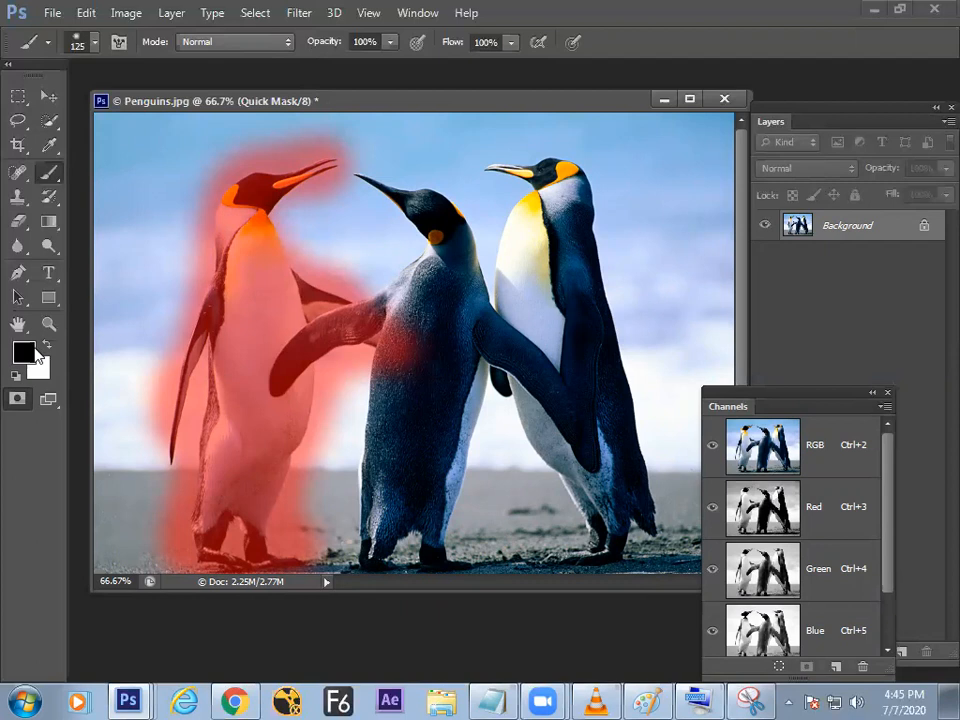
- Erase parts of the quick mask over the leftmost penguin's neck and chest in white, repainting each erased part in black
click(48, 343)
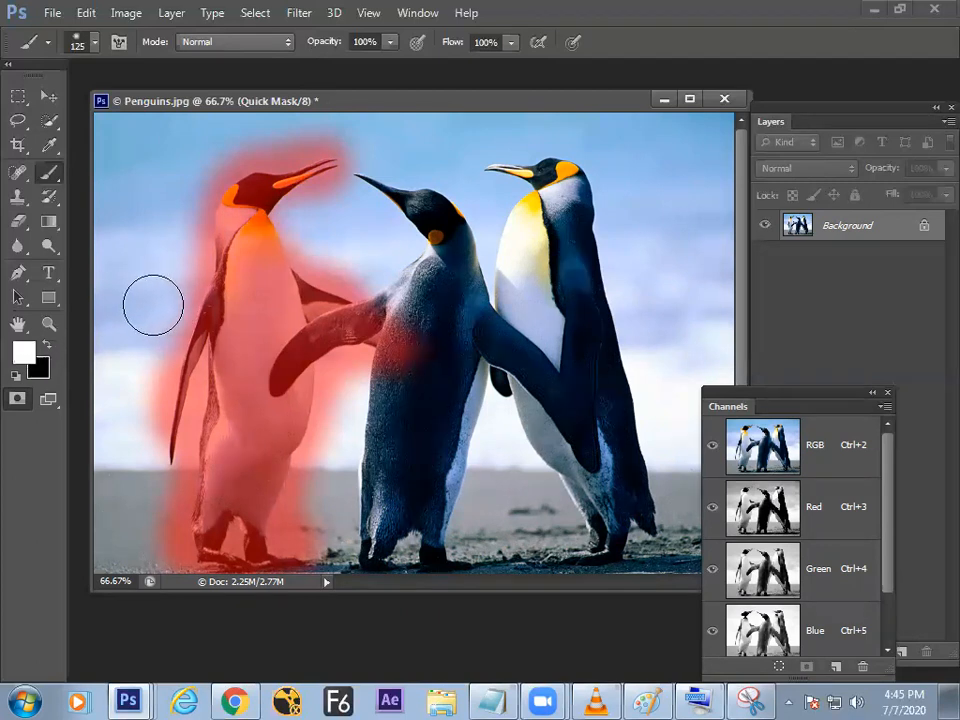
mouse_move(152, 304)
mouse_down()
mouse_move(278, 270)
mouse_move(422, 253)
mouse_up()
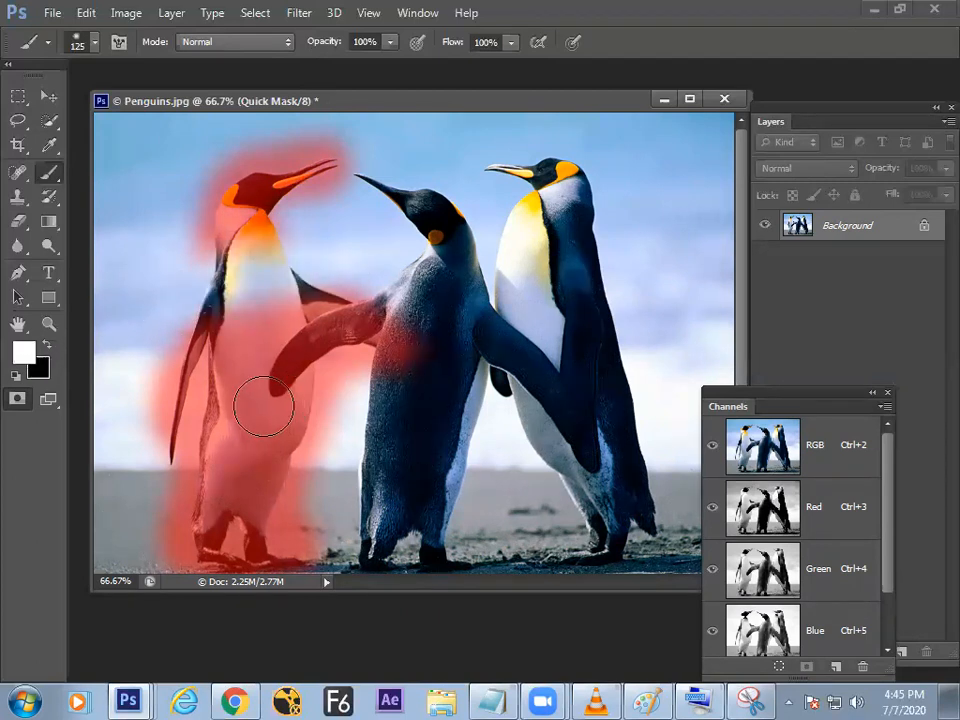
click(48, 343)
mouse_move(252, 212)
mouse_down()
mouse_move(264, 231)
mouse_move(221, 266)
mouse_move(265, 297)
mouse_up()
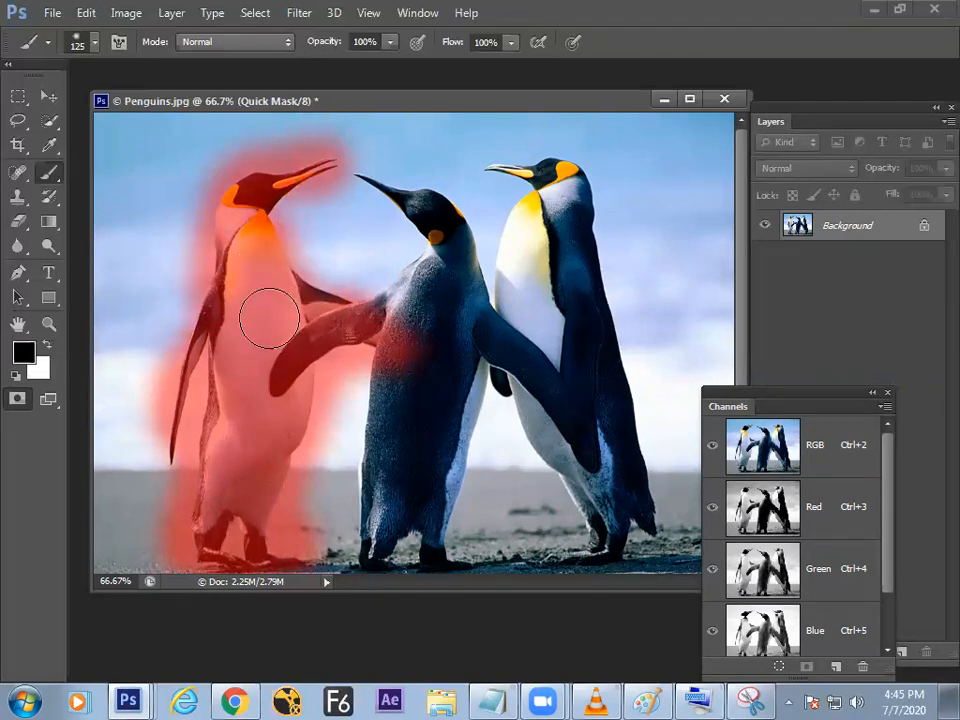
click(48, 343)
drag(167, 246, 317, 240)
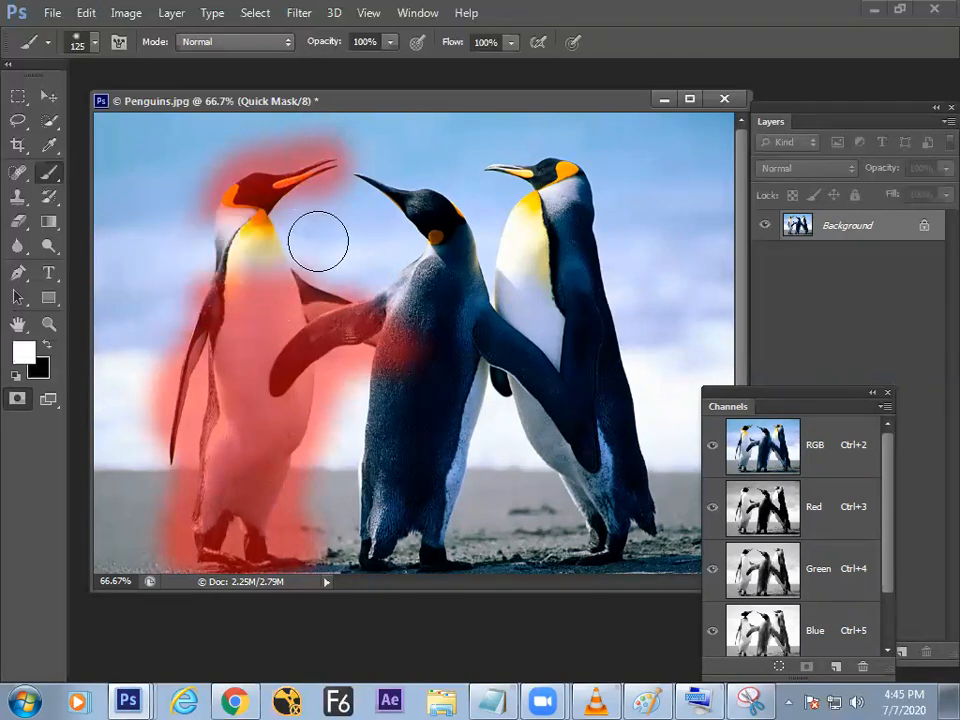
click(48, 343)
mouse_move(231, 261)
mouse_down()
mouse_move(241, 222)
mouse_move(275, 247)
mouse_up()
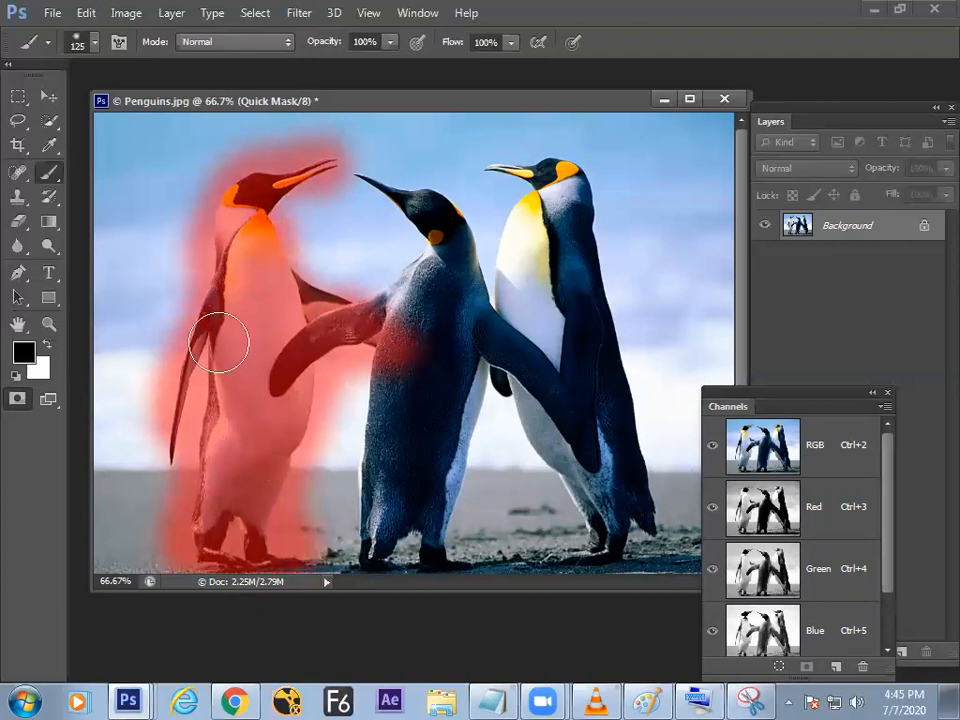
- Exit Quick Mask mode to turn the painted mask into a selection, and invert it so the leftmost penguin is selected
click(18, 400)
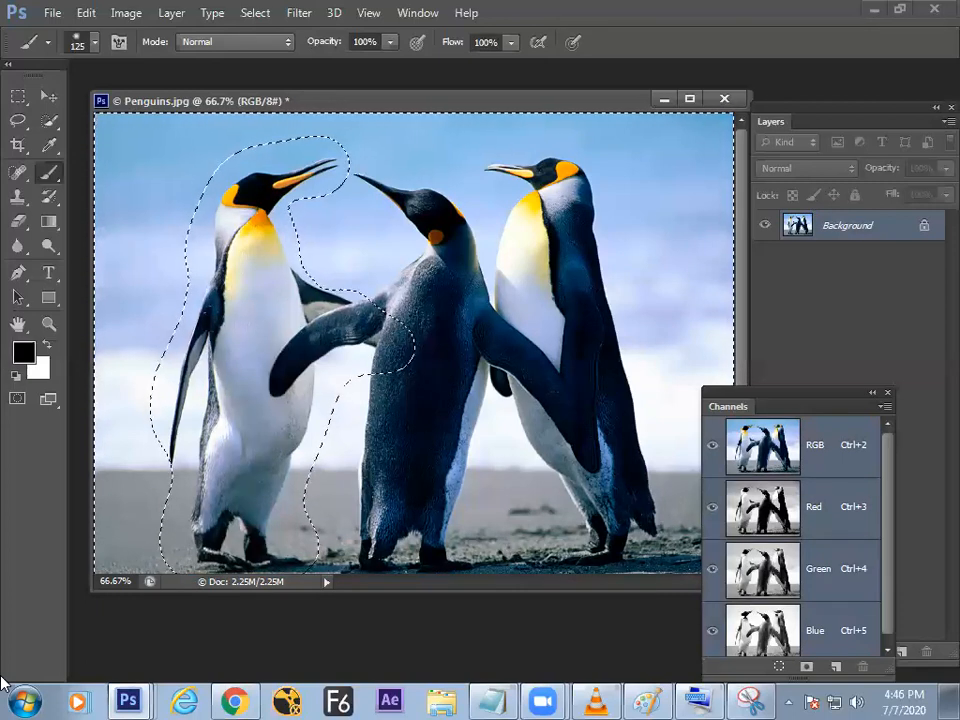
click(255, 13)
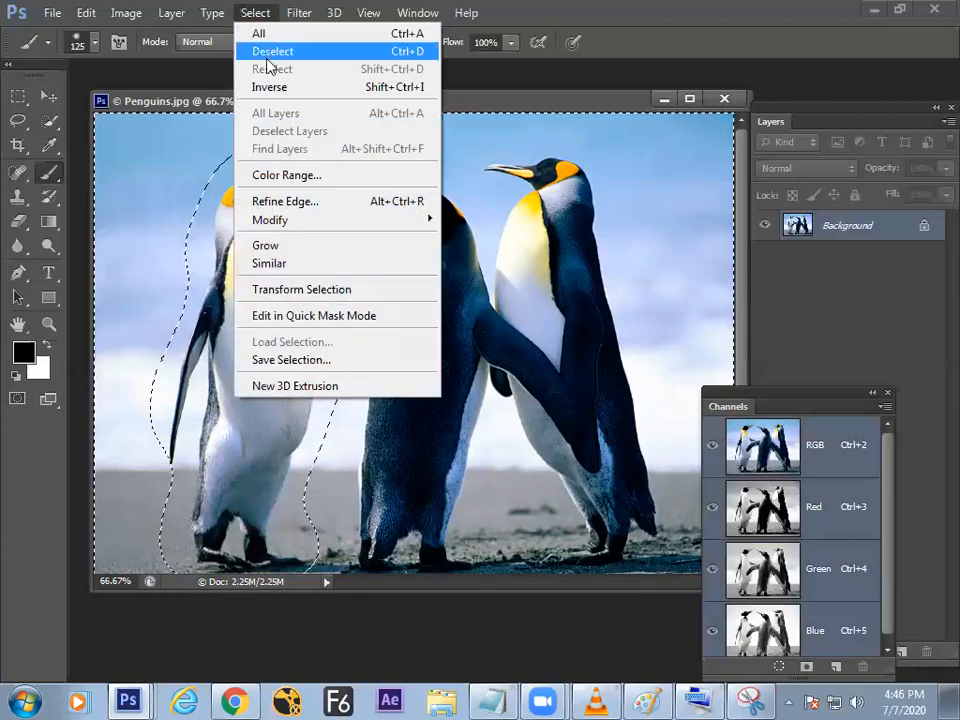
click(268, 89)
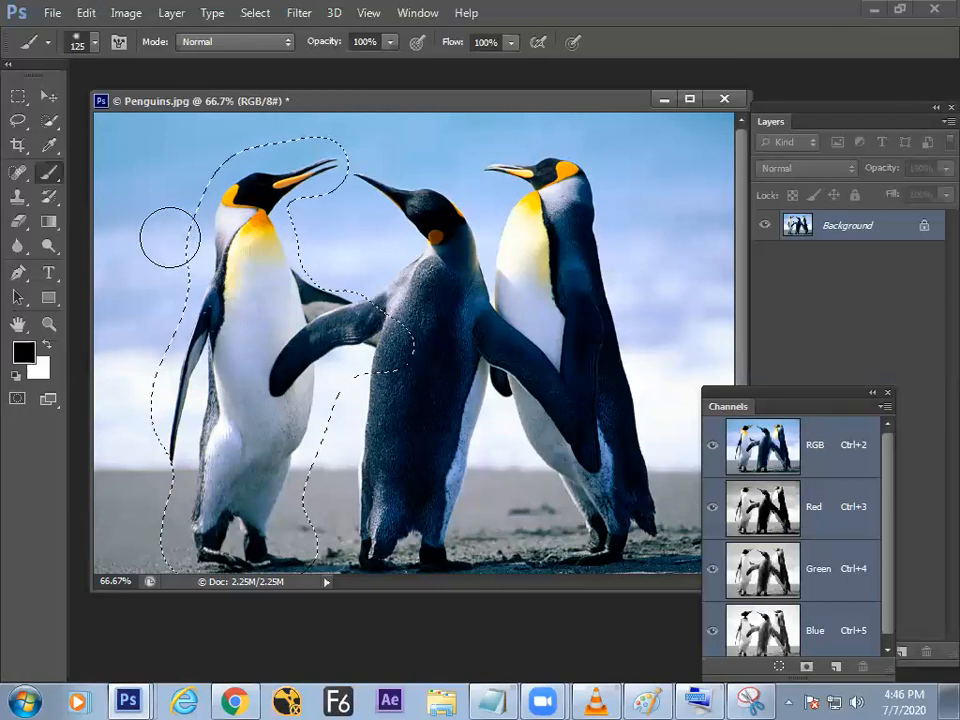
click(18, 120)
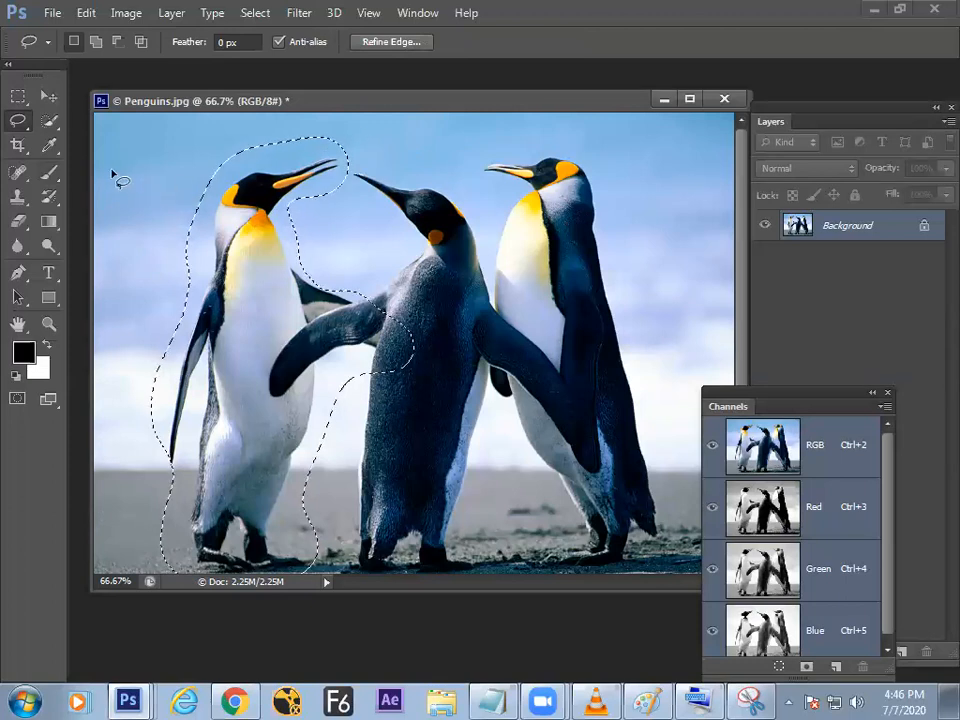
click(50, 175)
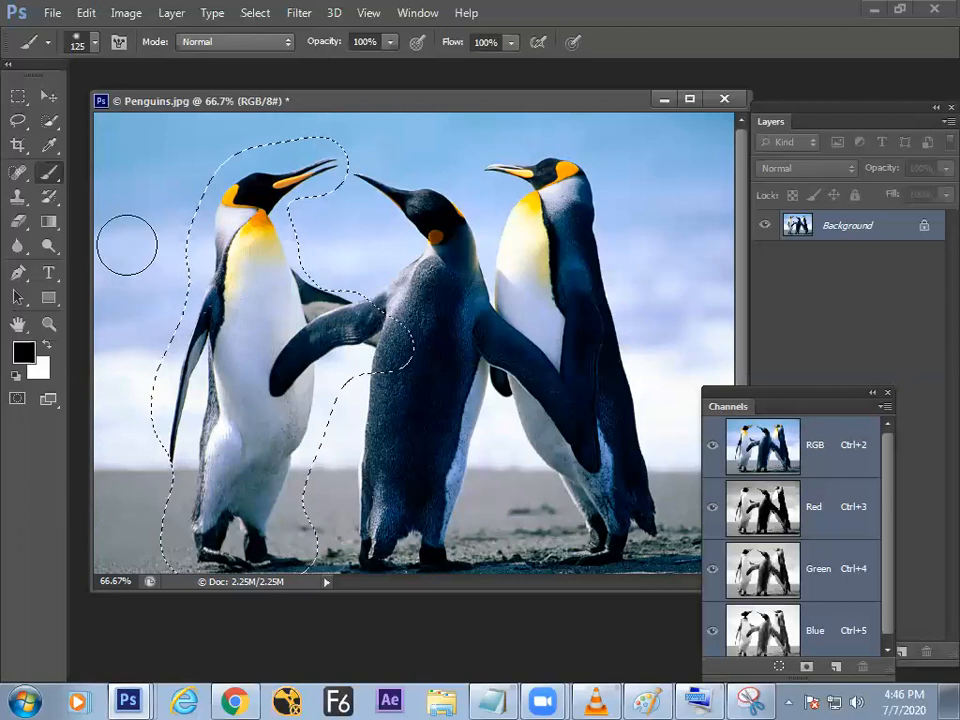
right_click(51, 175)
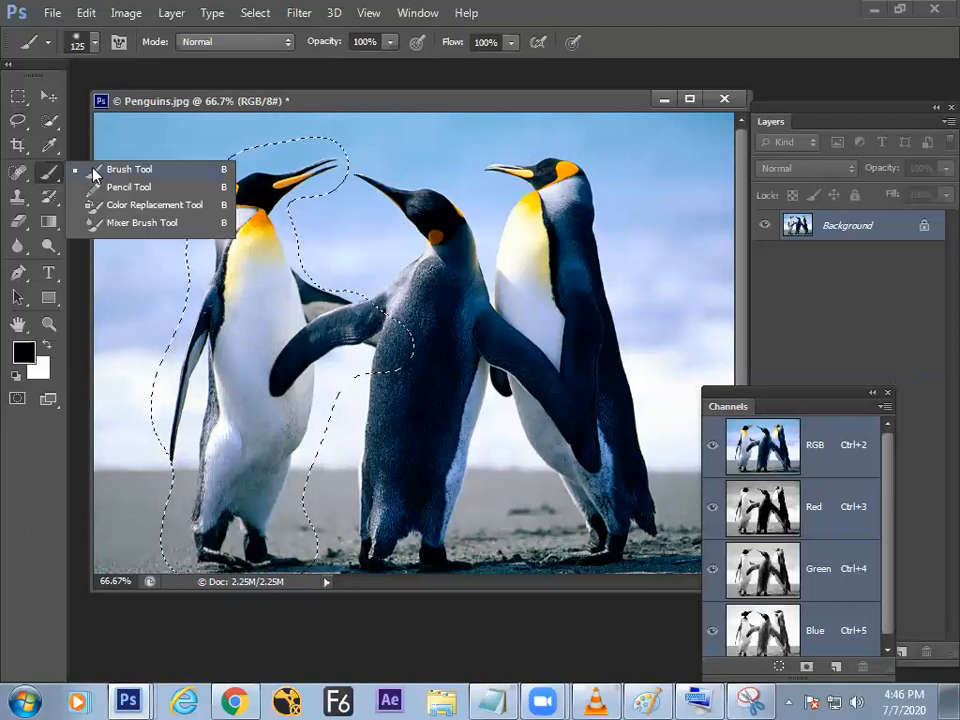
click(100, 171)
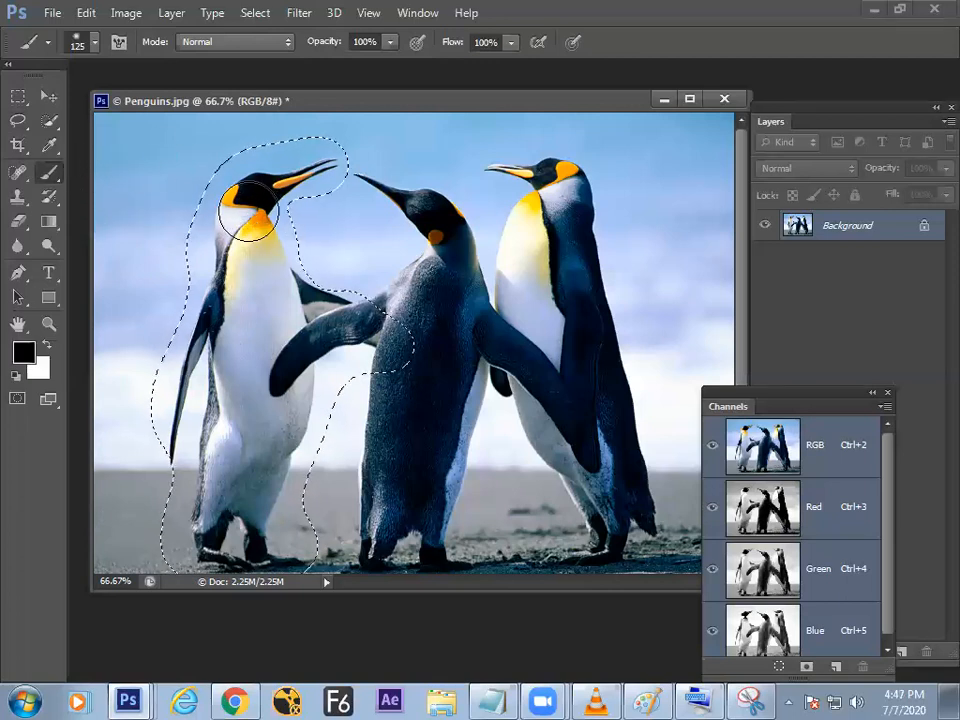
- Copy the selected penguin and paste it into a new document with the default clipboard settings
key(ctrl+c)
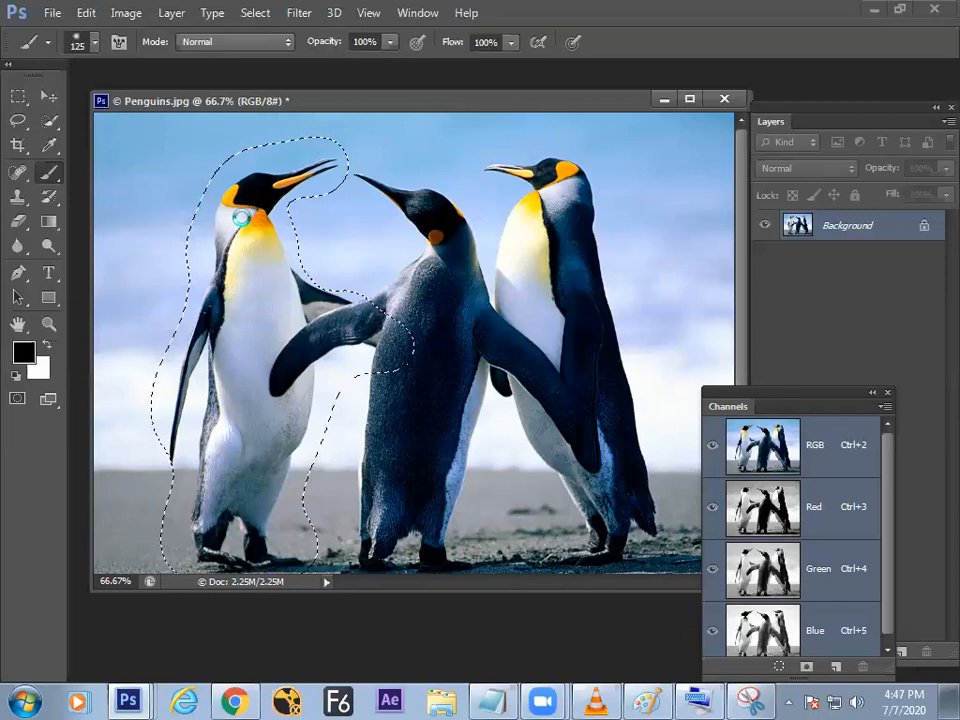
key(ctrl+n)
key(Return)
key(ctrl+v)
- Reposition the pasted penguin with the Move tool and hide the white Background layer to show its soft edges on transparency
key(v)
mouse_move(331, 266)
mouse_down()
mouse_move(321, 283)
mouse_move(314, 274)
mouse_up()
mouse_move(388, 352)
mouse_down()
mouse_move(396, 358)
mouse_move(401, 321)
mouse_move(388, 373)
mouse_up()
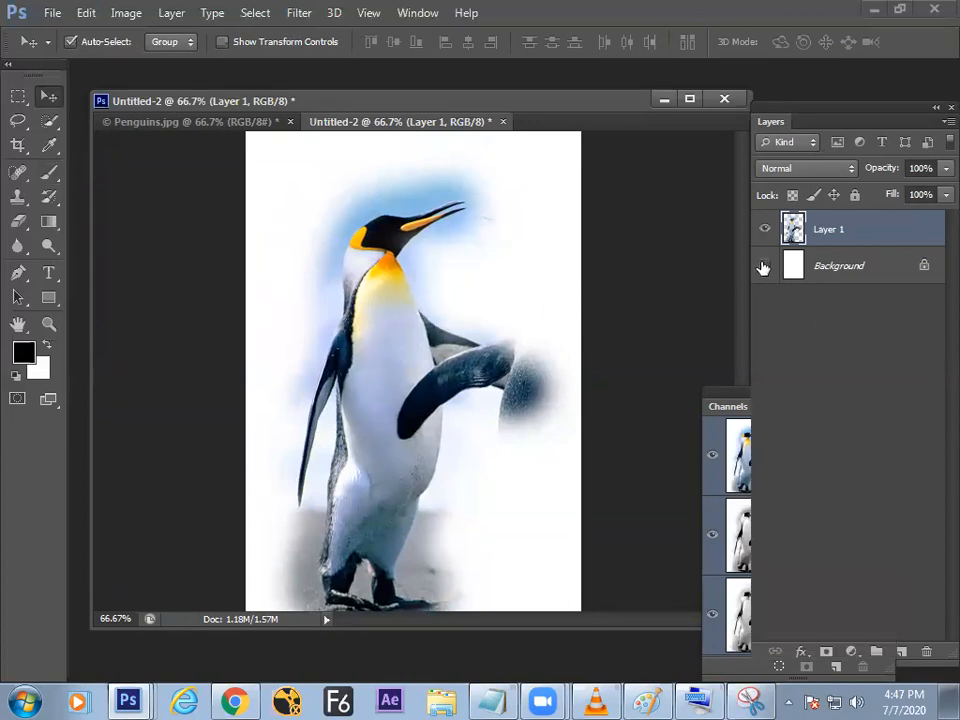
click(764, 265)
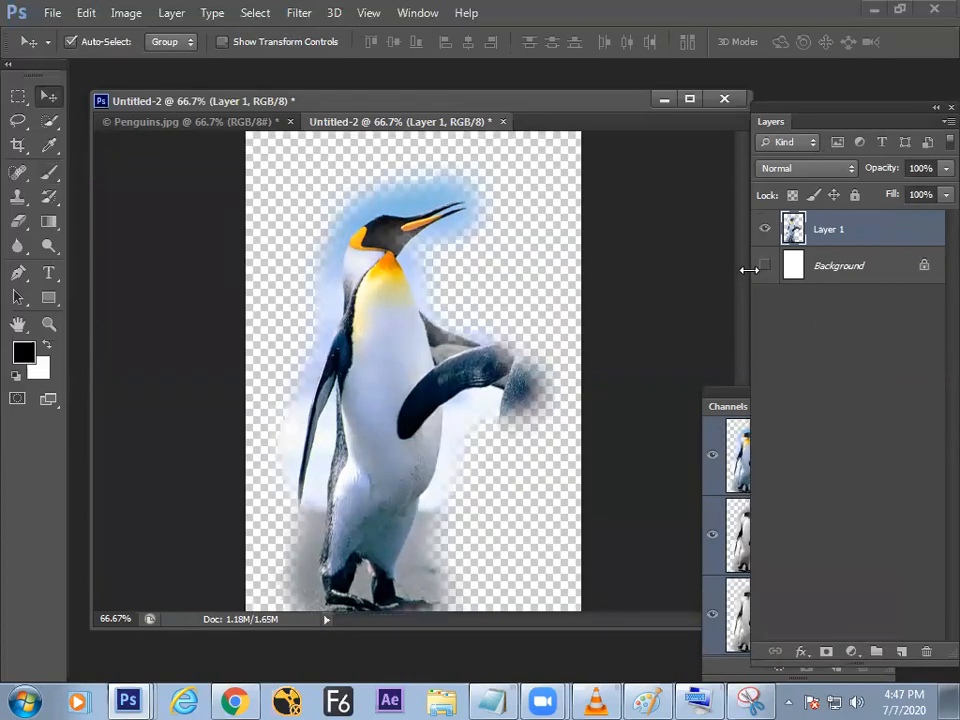
click(17, 400)
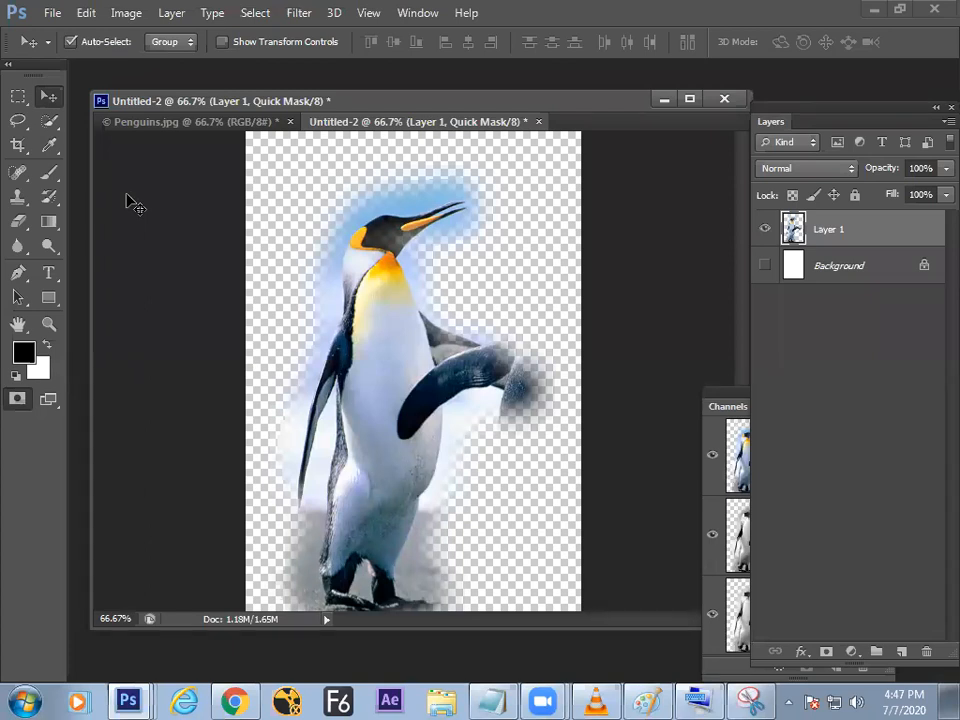
key(ctrl+o)
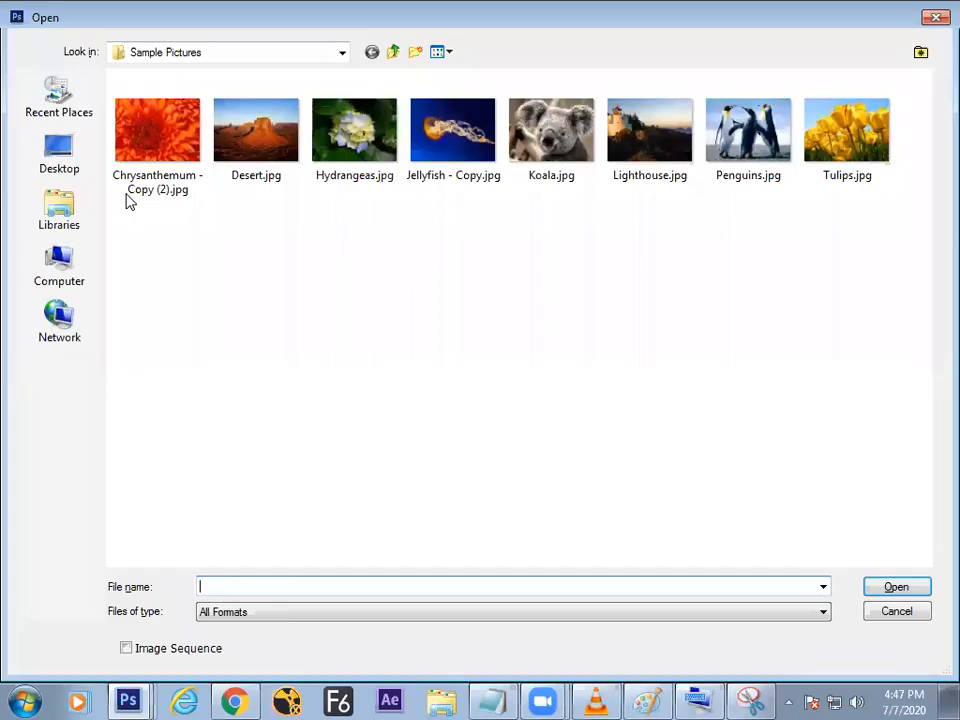
click(885, 611)
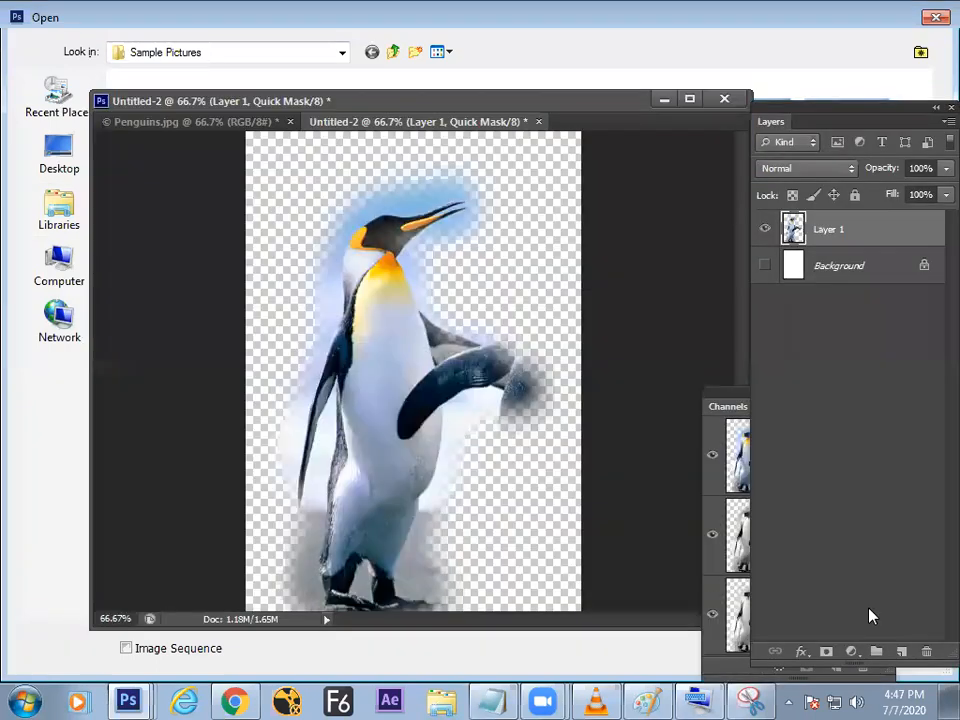
- Switch to Chrome and copy the Photoshop Lady image of the dark-haired woman from the "hair cut in photoshop" results
click(238, 697)
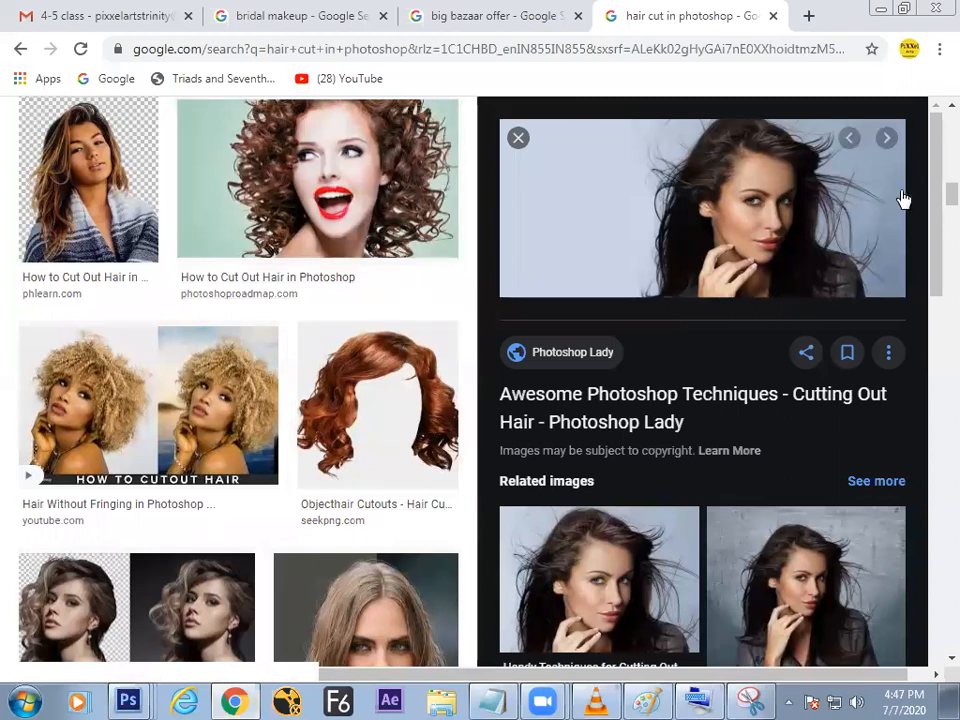
right_click(790, 198)
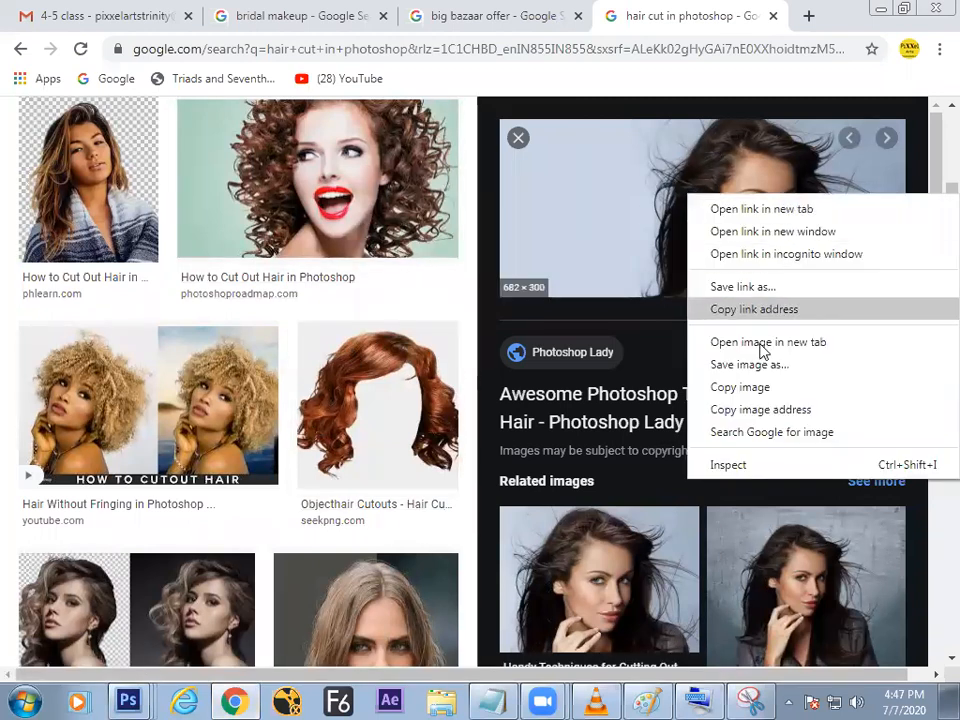
click(742, 398)
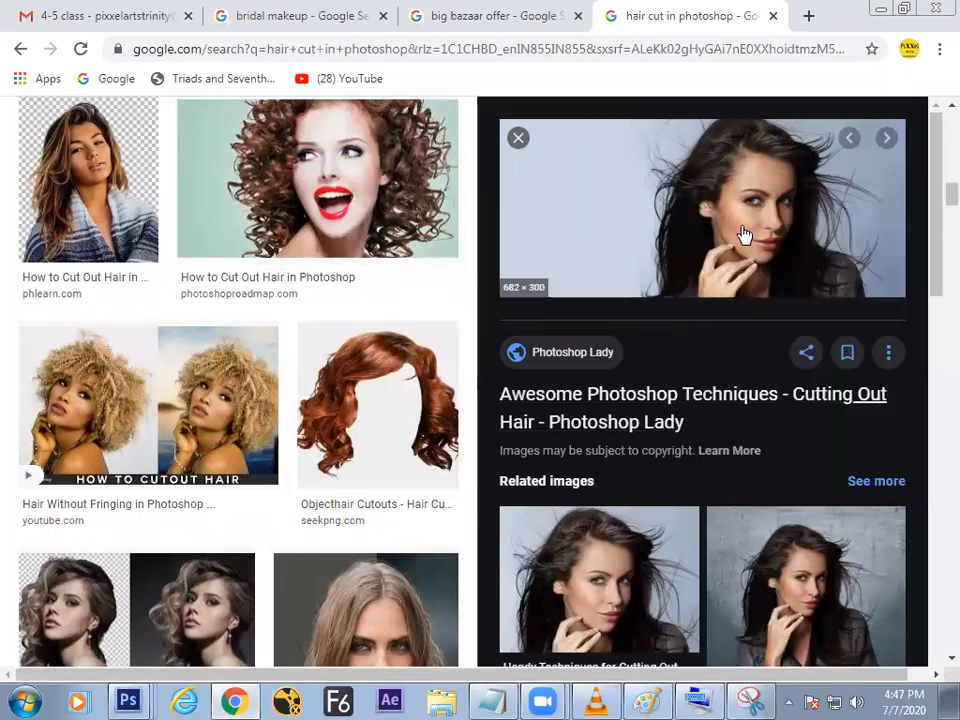
right_click(755, 205)
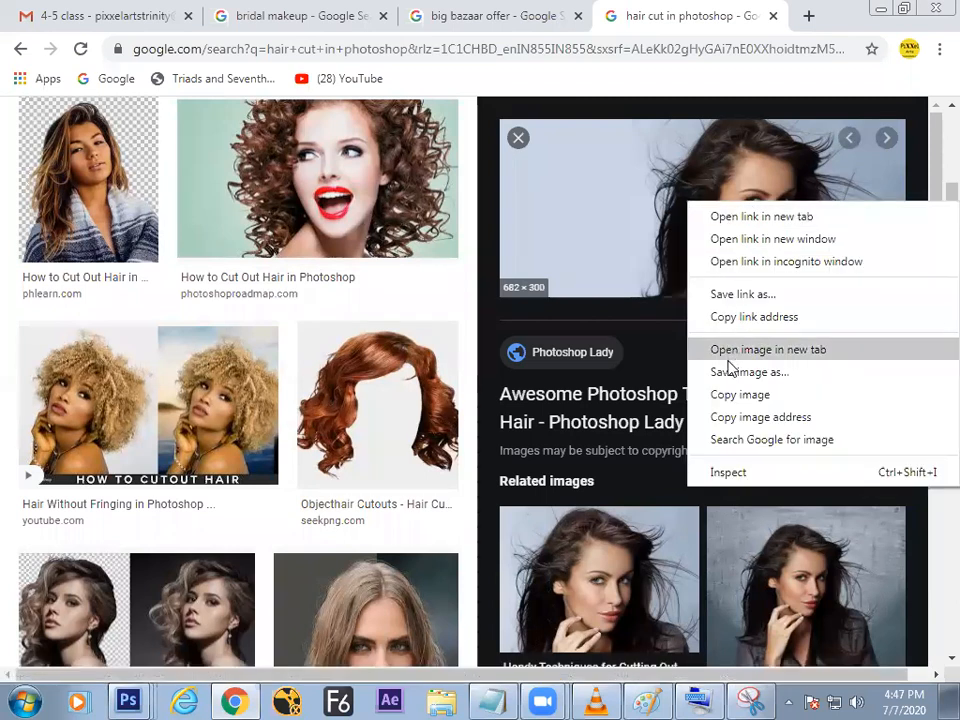
click(724, 408)
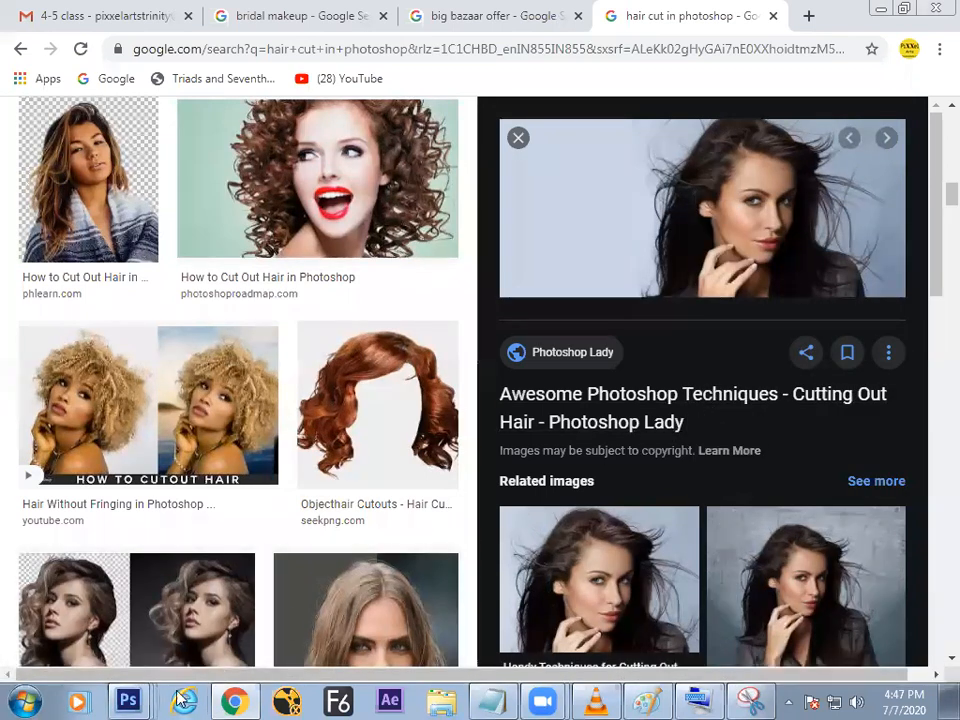
- Return to Photoshop, create a new 682 x 300 pixel document with a white background, and paste the copied portrait into it
mouse_move(130, 697)
click(180, 605)
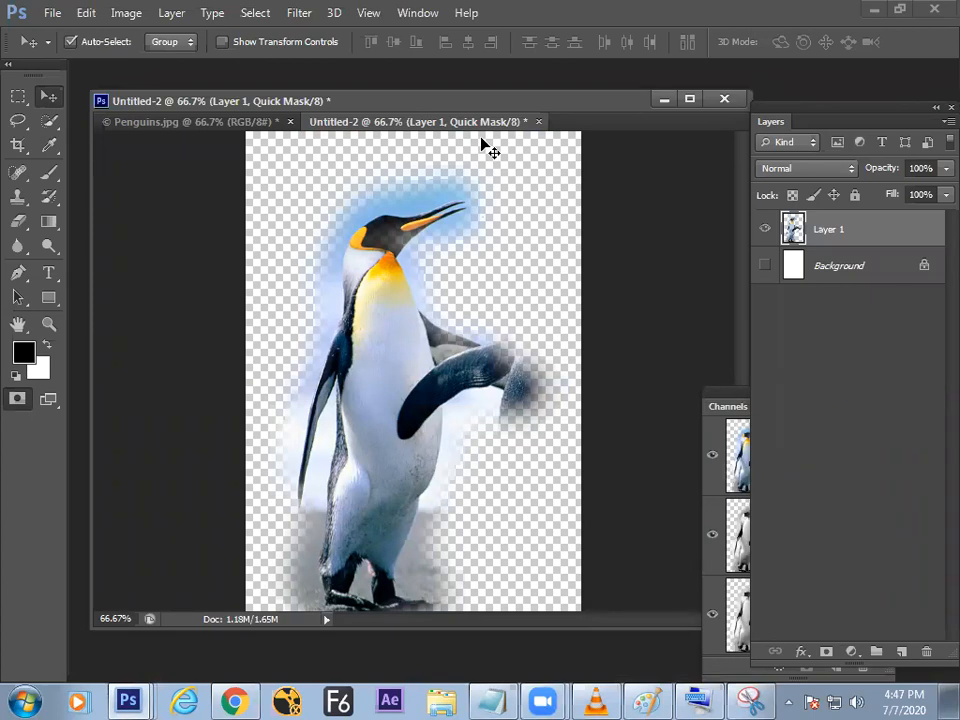
key(ctrl+n)
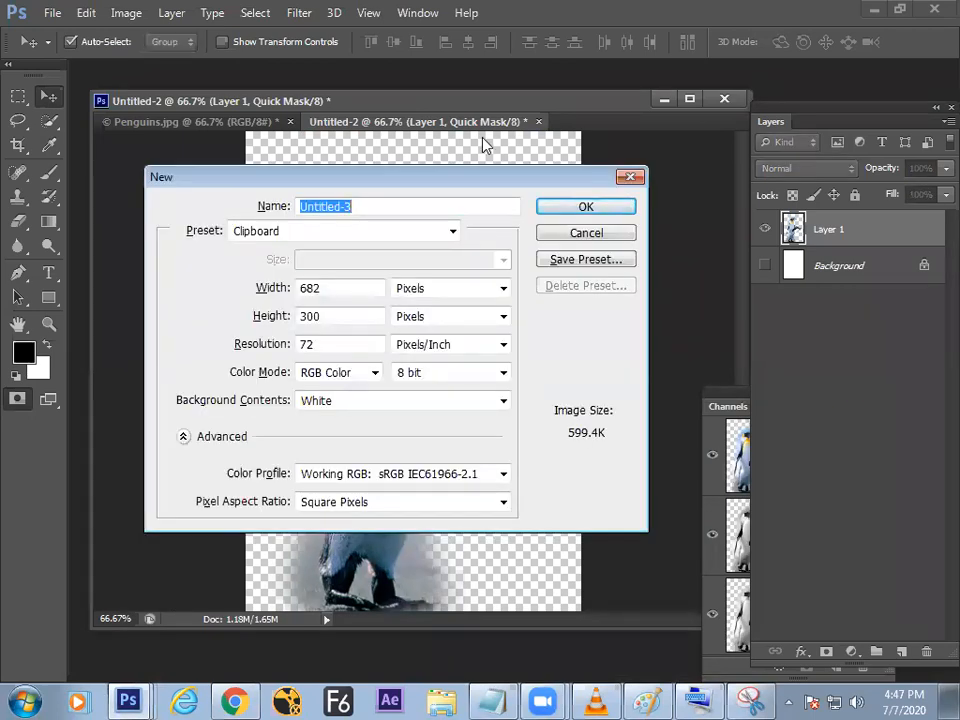
key(Return)
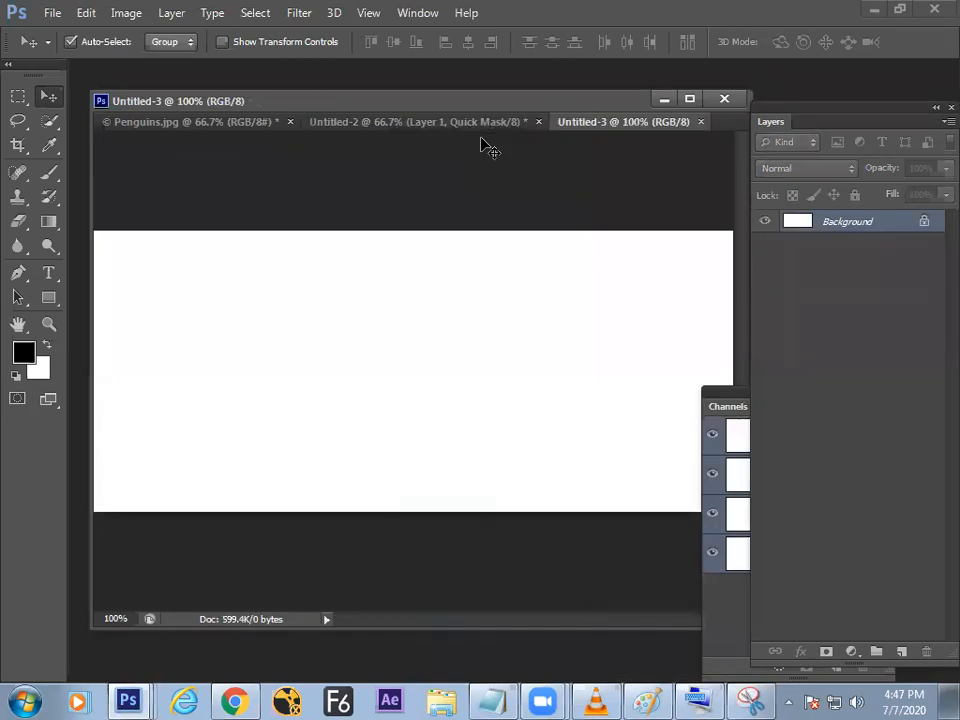
key(ctrl+v)
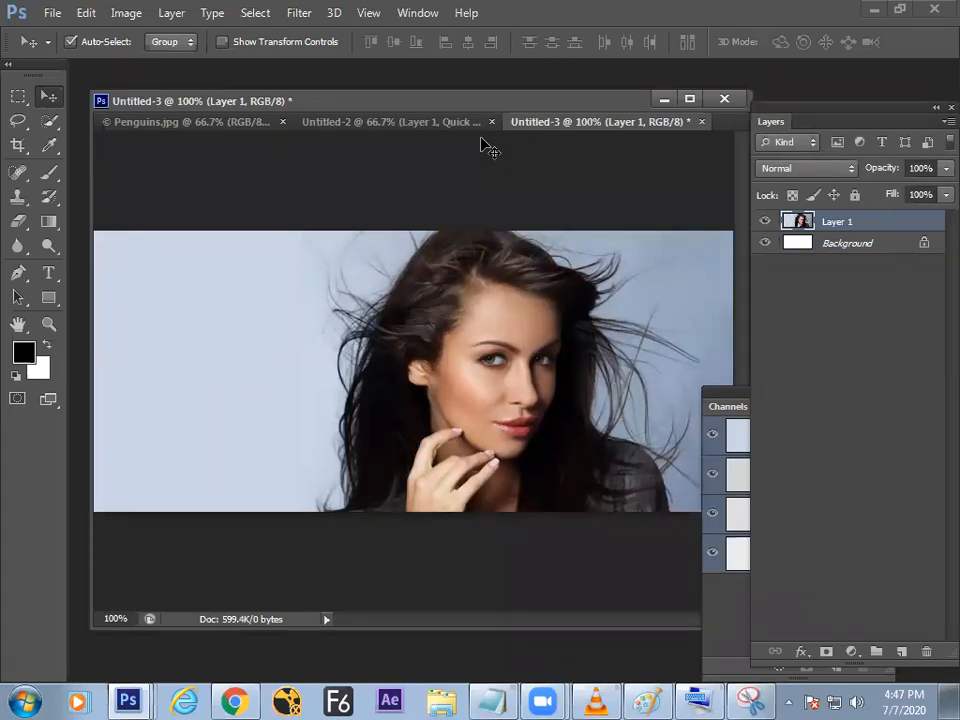
- Frame the woman's face at 200%, activate the Brush tool and reduce the brush size to 60
key(ctrl+plus)
drag(454, 364, 317, 321)
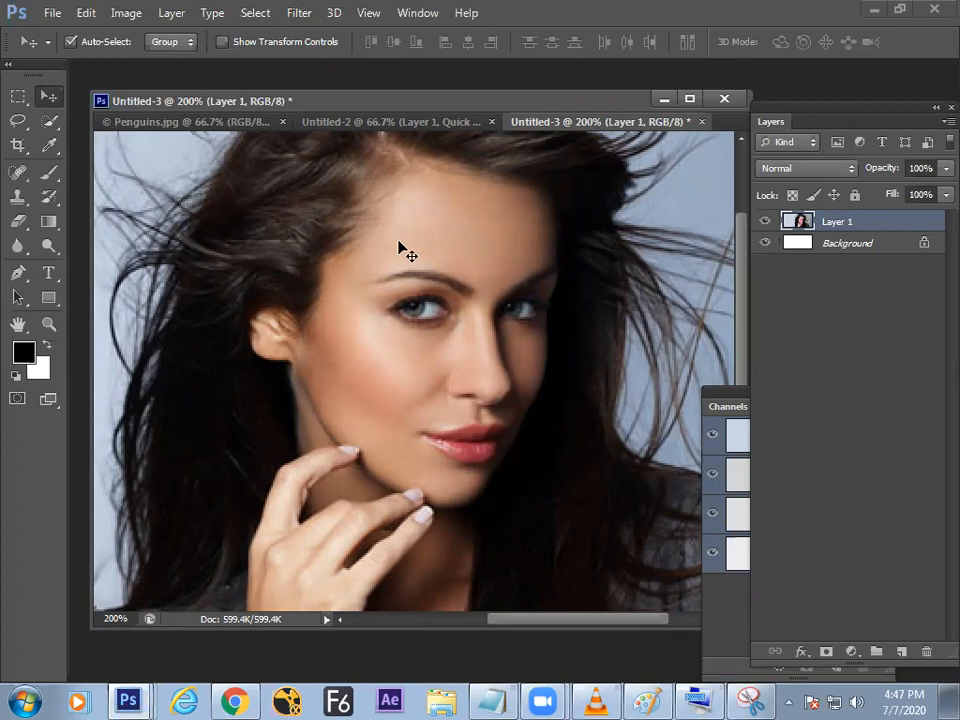
click(48, 172)
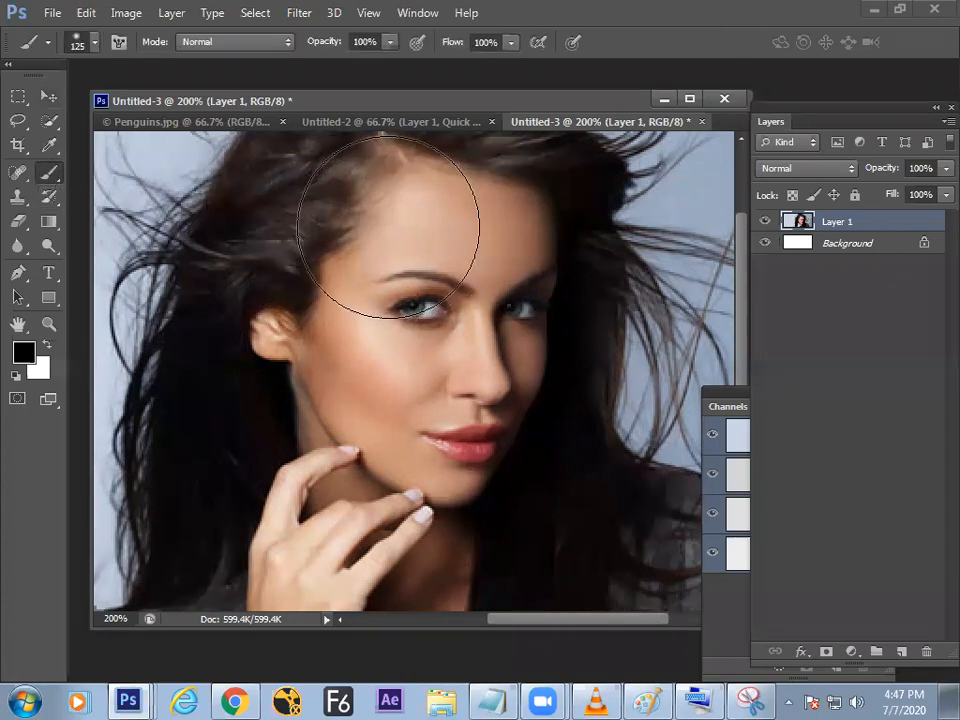
key(bracketleft)
key(bracketleft)
key(bracketleft)
key(bracketleft)
key(bracketleft)
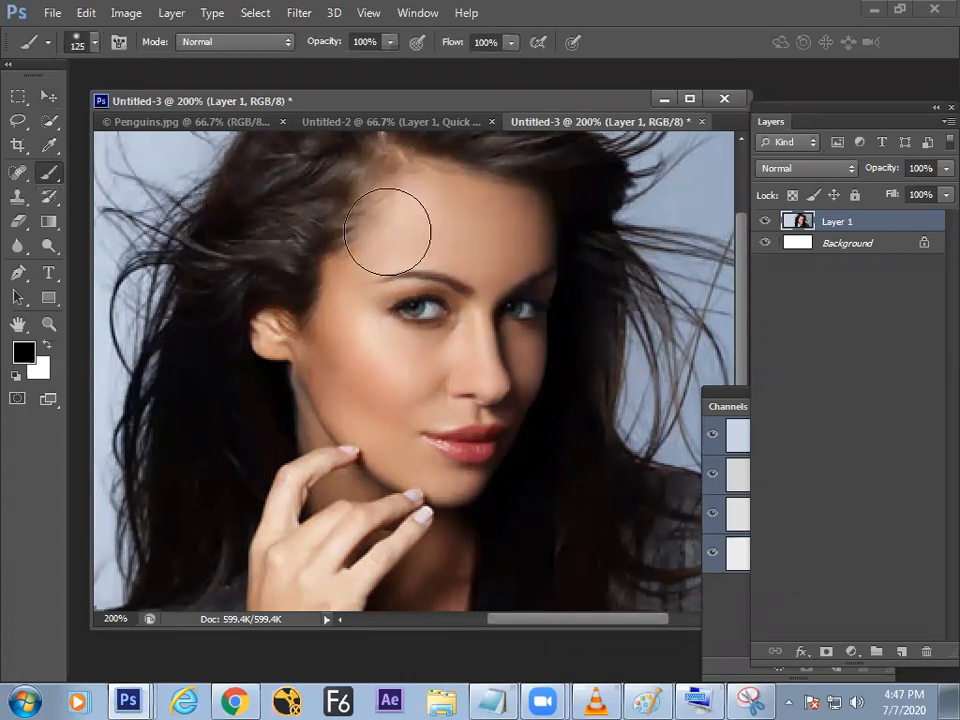
- Enter Quick Mask mode on the portrait and set the mask color to indicate Selected Areas
double_click(18, 399)
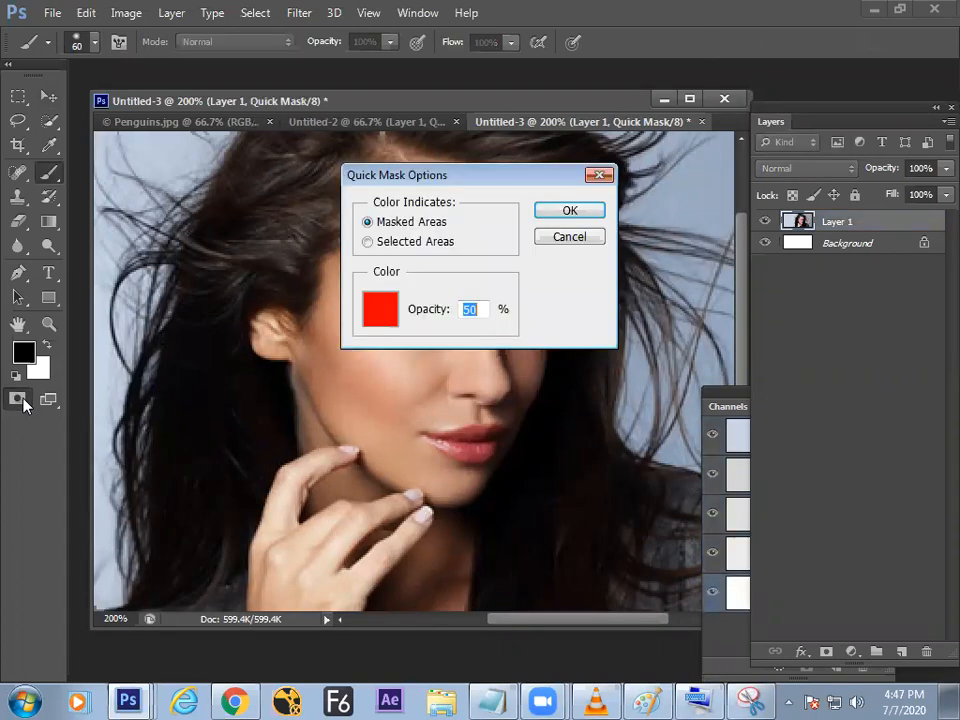
click(367, 241)
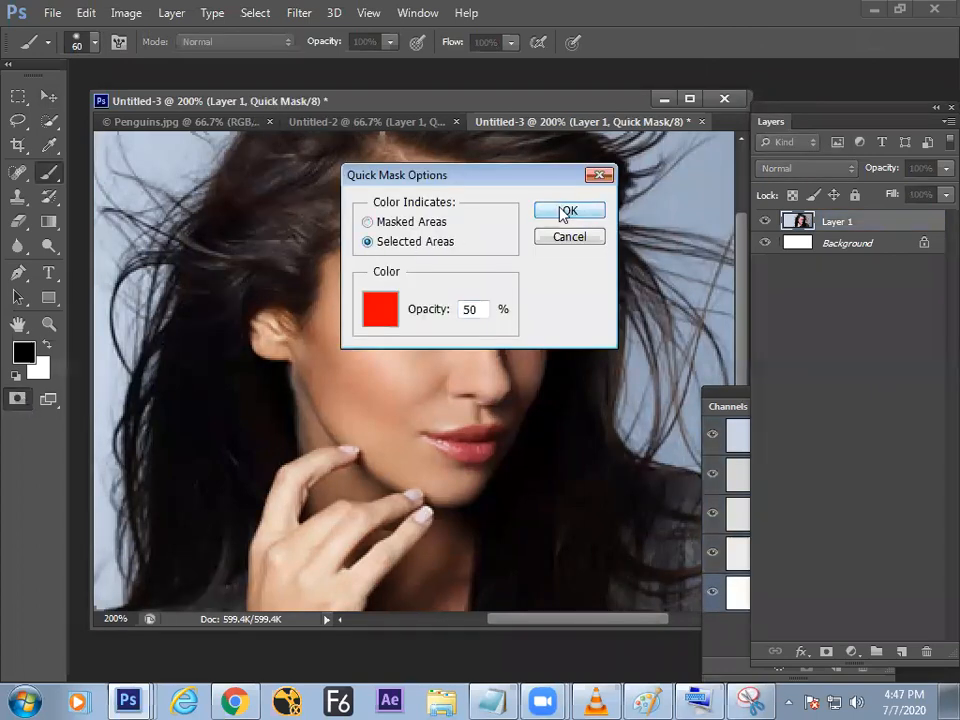
click(566, 211)
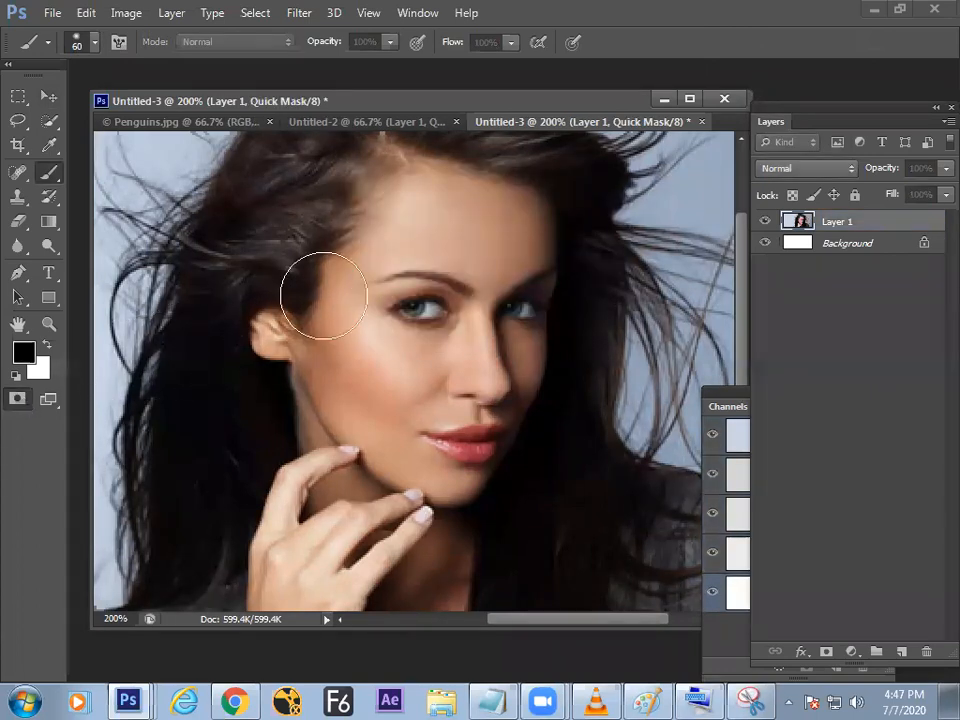
- Paint the quick mask over the woman's face, hand and ear, starting with the size 60 brush and reducing it to 25
mouse_move(482, 229)
mouse_down()
mouse_move(384, 249)
mouse_move(357, 288)
mouse_move(361, 329)
mouse_move(400, 347)
mouse_move(393, 408)
mouse_move(288, 488)
mouse_move(277, 518)
mouse_move(272, 552)
mouse_move(331, 515)
mouse_move(308, 551)
mouse_move(306, 585)
mouse_move(358, 517)
mouse_move(407, 500)
mouse_move(416, 516)
mouse_move(404, 537)
mouse_move(332, 606)
mouse_up()
key(bracketleft)
key(bracketleft)
key(bracketleft)
key(bracketleft)
key(bracketleft)
key(bracketleft)
mouse_move(427, 433)
mouse_down()
mouse_move(459, 414)
mouse_move(471, 421)
mouse_move(465, 390)
mouse_move(481, 306)
mouse_move(484, 370)
mouse_move(476, 314)
mouse_up()
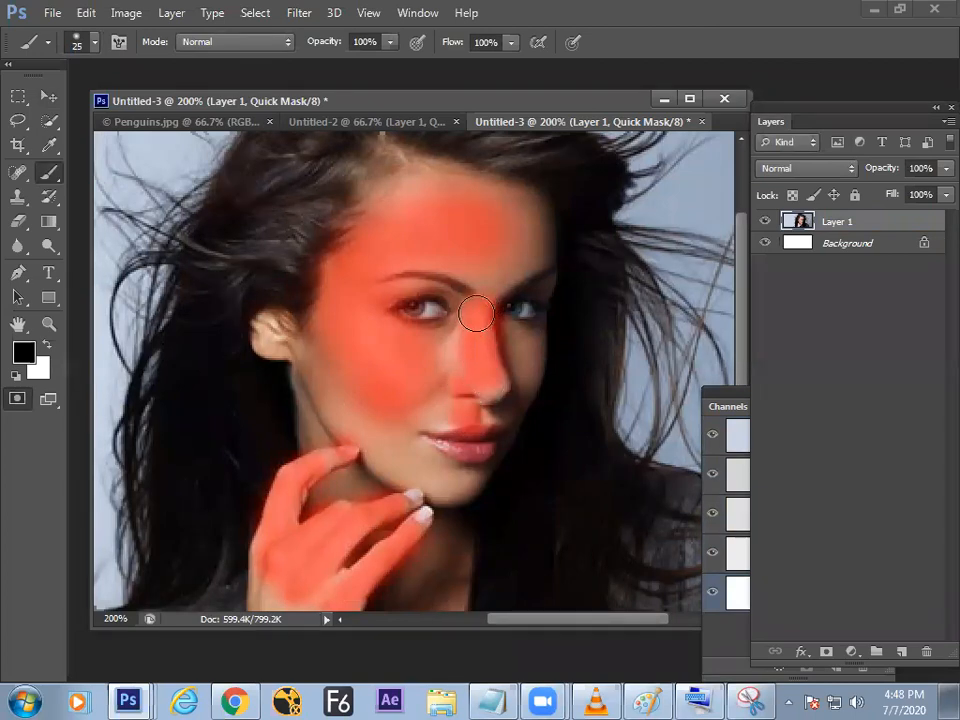
drag(272, 330, 311, 343)
mouse_move(420, 178)
mouse_down()
mouse_move(502, 210)
mouse_move(515, 236)
mouse_move(491, 274)
mouse_up()
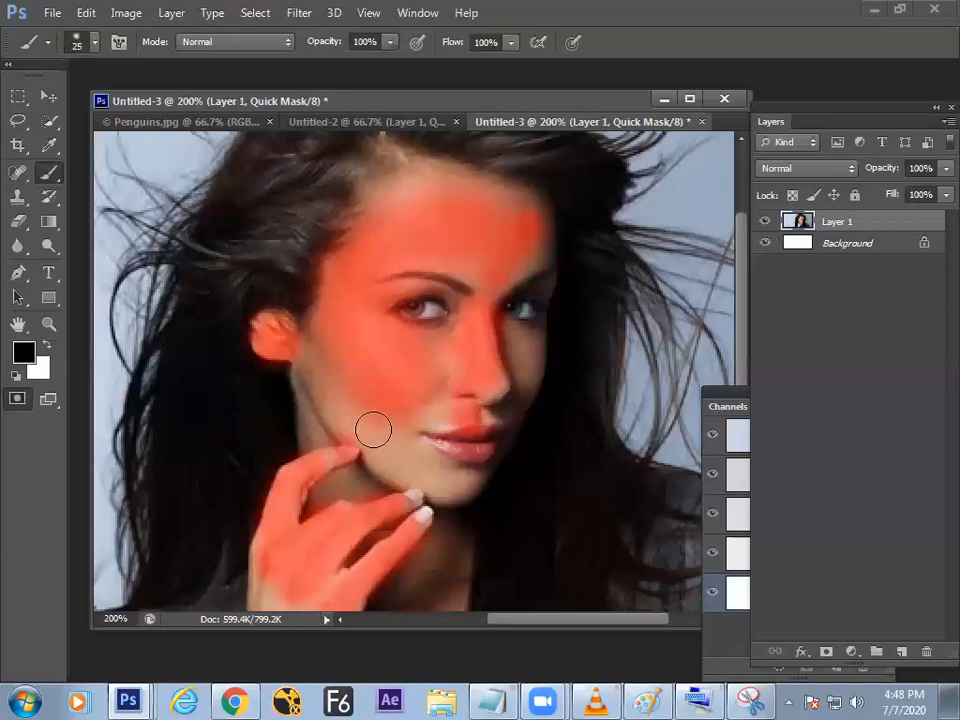
- Exit Quick Mask mode to get the skin selection, then copy it and paste it as a new layer
click(17, 398)
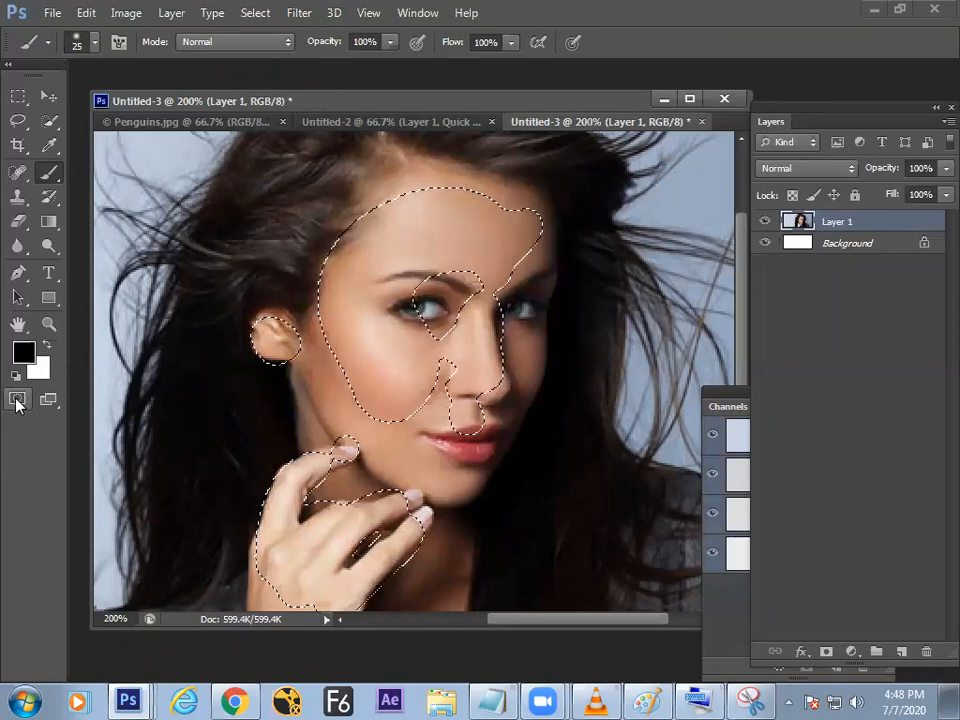
click(86, 13)
click(126, 128)
click(84, 13)
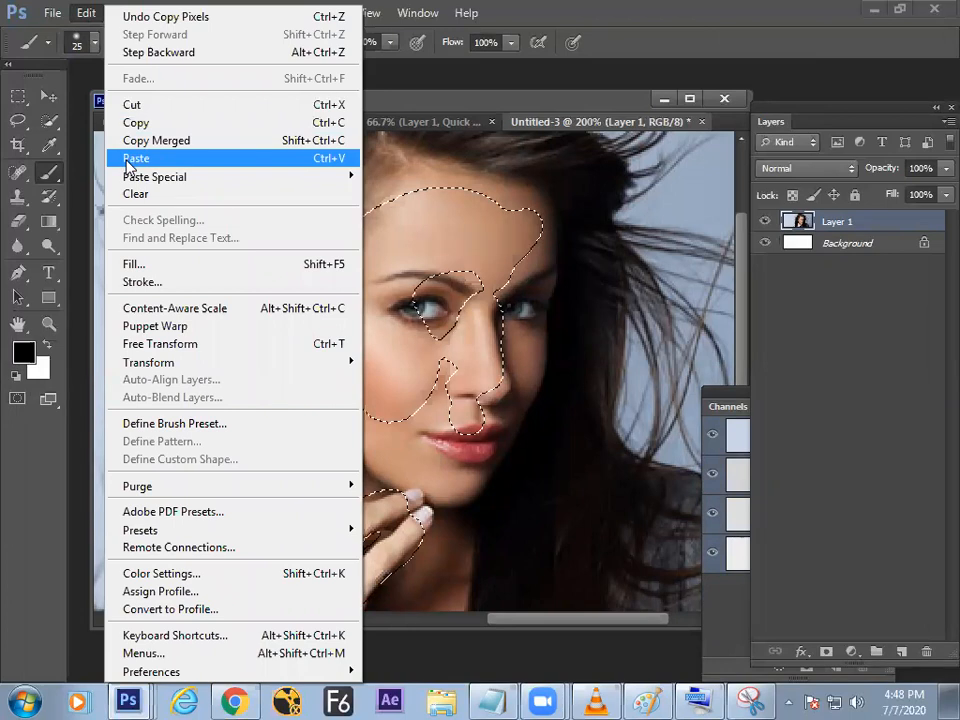
click(129, 160)
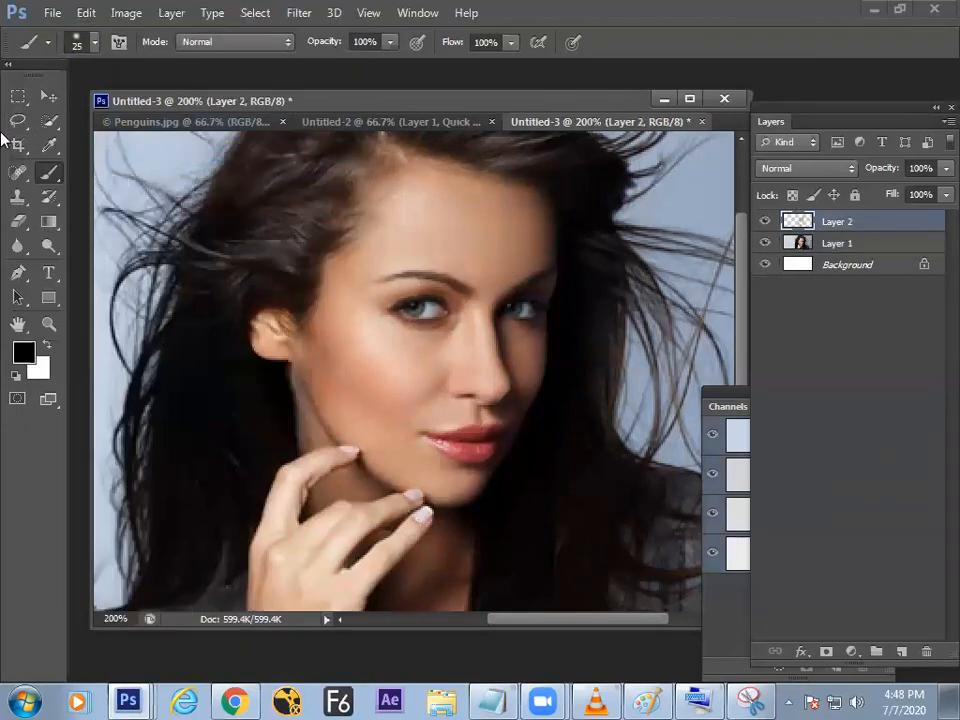
- Temporarily hide Background and Layer 1 to examine the pasted skin areas alone, and show both layers again
click(766, 265)
click(765, 245)
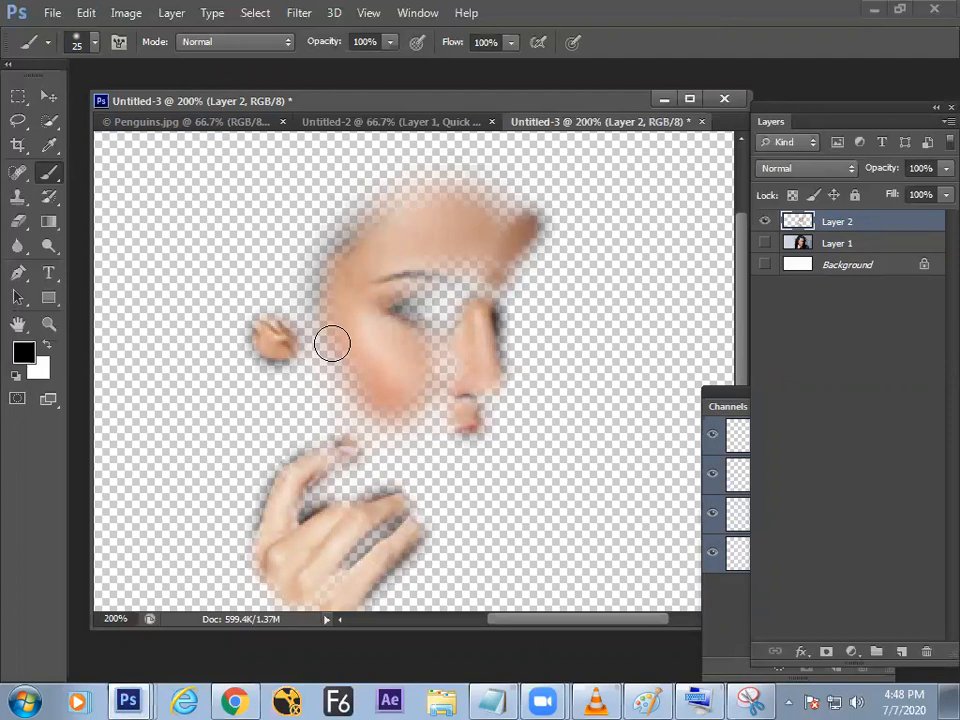
click(765, 264)
click(765, 243)
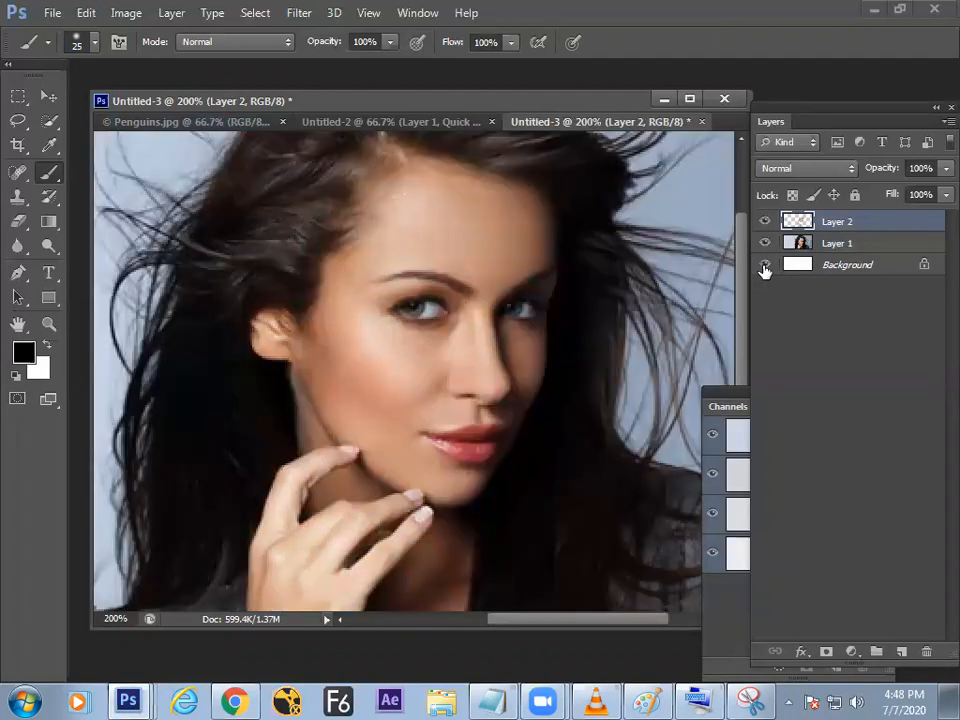
- Set Layer 2's blending mode to Screen and compare the portrait with the layer hidden and shown
click(822, 170)
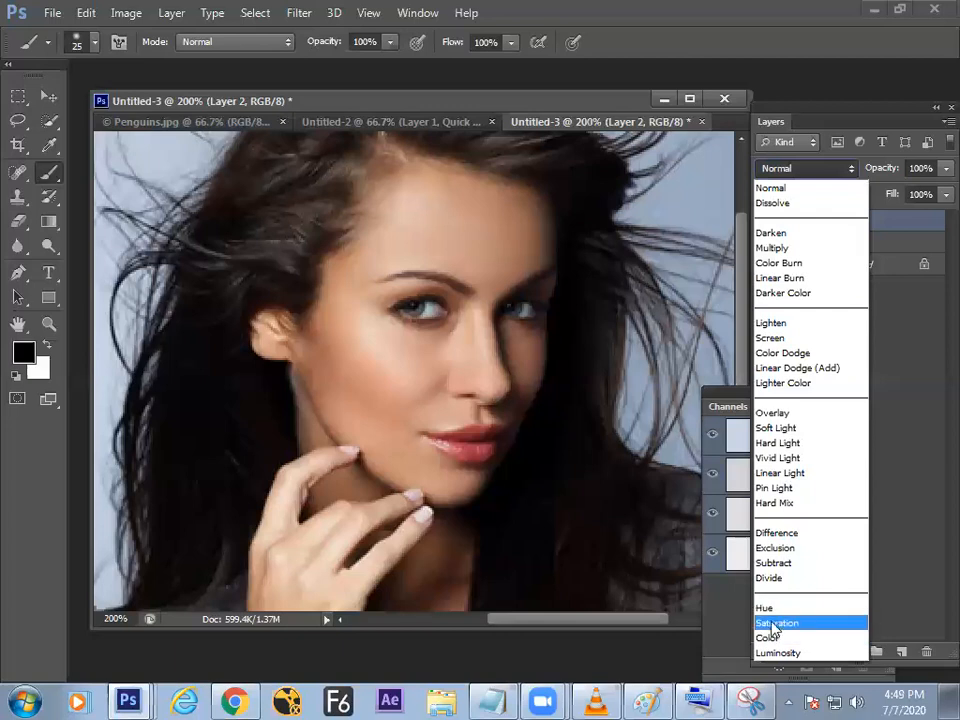
click(771, 340)
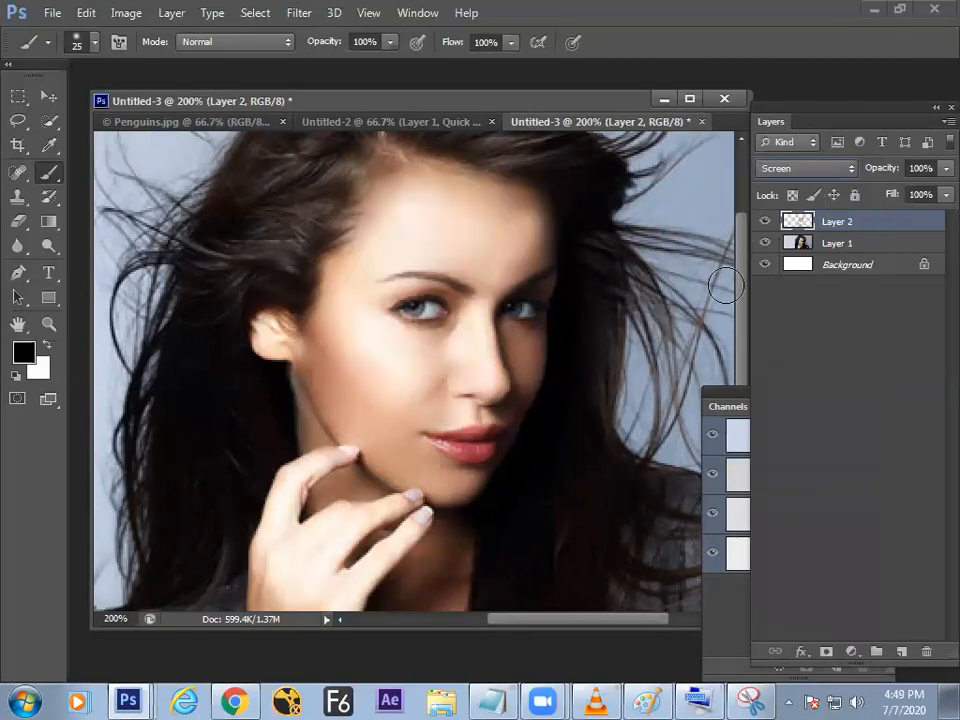
click(766, 223)
click(766, 223)
click(766, 223)
click(766, 223)
click(766, 223)
click(766, 223)
click(766, 223)
click(766, 223)
click(766, 223)
click(766, 223)
click(765, 223)
click(765, 223)
click(765, 223)
click(765, 223)
click(766, 223)
click(766, 223)
click(766, 223)
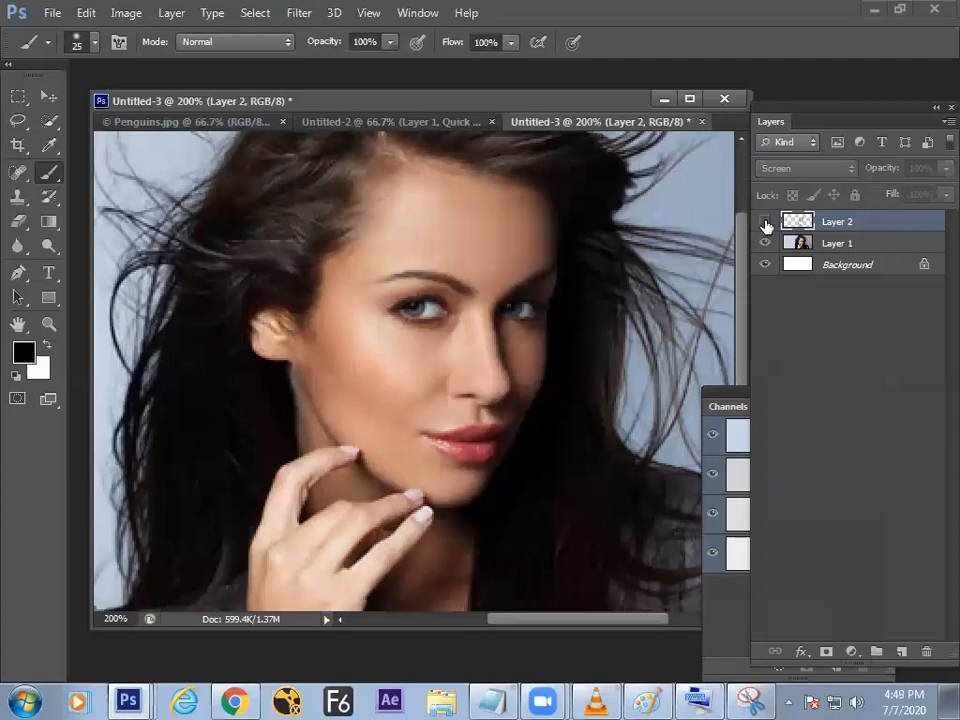
click(766, 223)
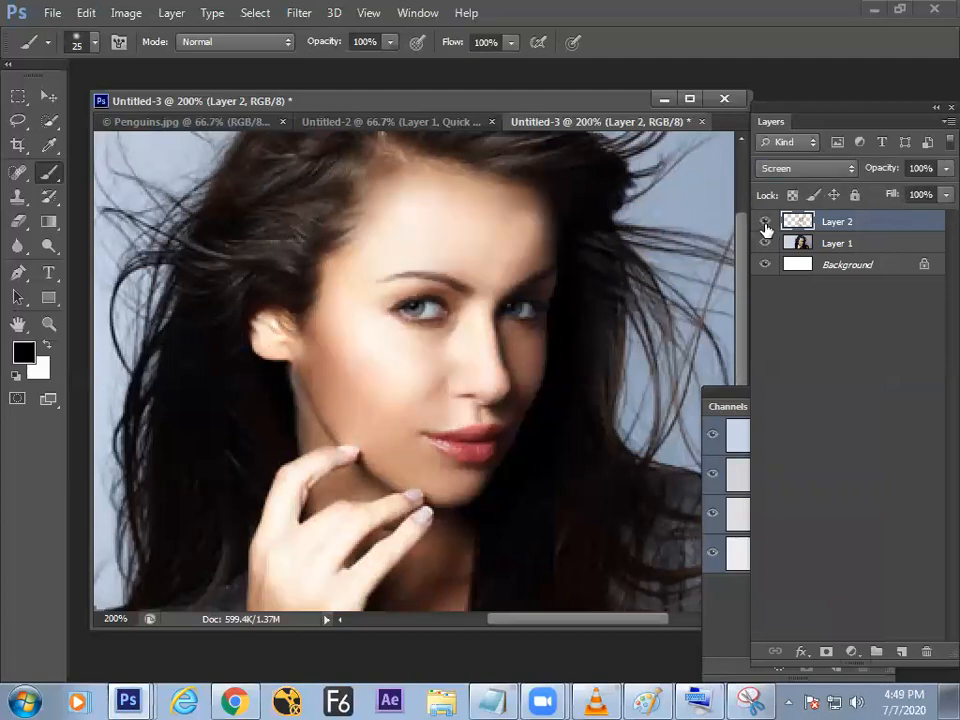
click(766, 223)
click(766, 223)
- Lower Layer 2's opacity to 50% and compare the skin brightness with the layer hidden and shown
drag(884, 172, 872, 174)
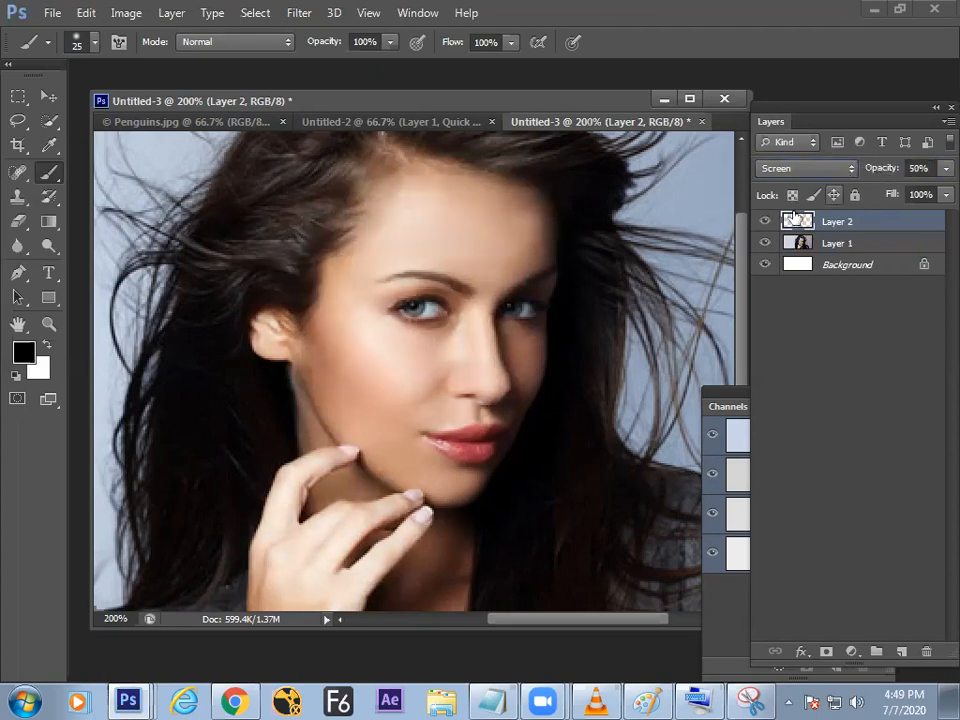
click(766, 222)
click(766, 222)
click(766, 222)
click(766, 222)
click(766, 222)
click(767, 222)
click(768, 222)
click(766, 222)
click(766, 222)
click(766, 222)
click(766, 222)
click(766, 222)
click(766, 222)
click(766, 222)
click(766, 222)
click(766, 222)
click(766, 222)
click(766, 222)
click(766, 222)
click(766, 222)
click(766, 222)
click(766, 222)
click(766, 222)
click(766, 222)
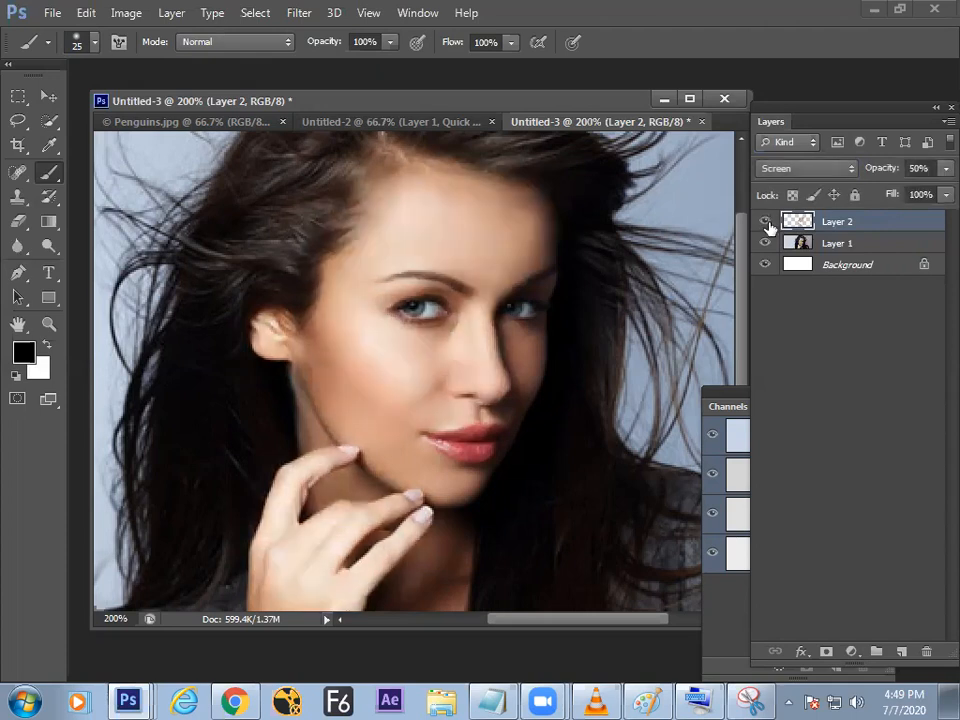
click(766, 222)
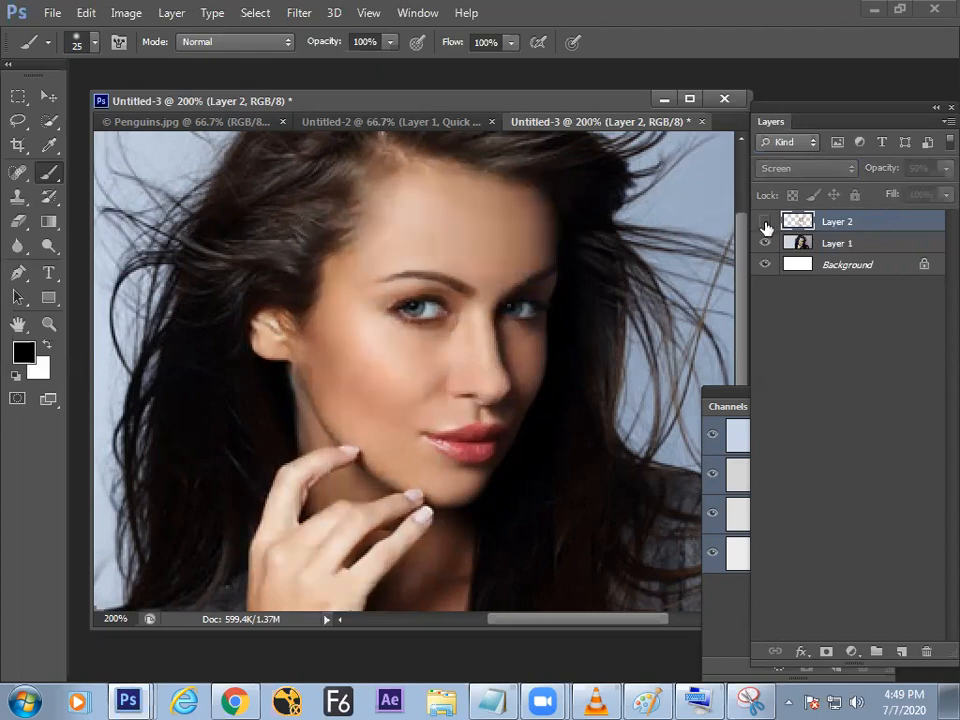
click(766, 222)
click(765, 222)
click(765, 222)
click(765, 222)
click(765, 222)
click(766, 222)
click(766, 222)
click(766, 222)
click(766, 222)
click(766, 222)
click(766, 222)
click(766, 222)
click(766, 222)
click(766, 222)
click(766, 222)
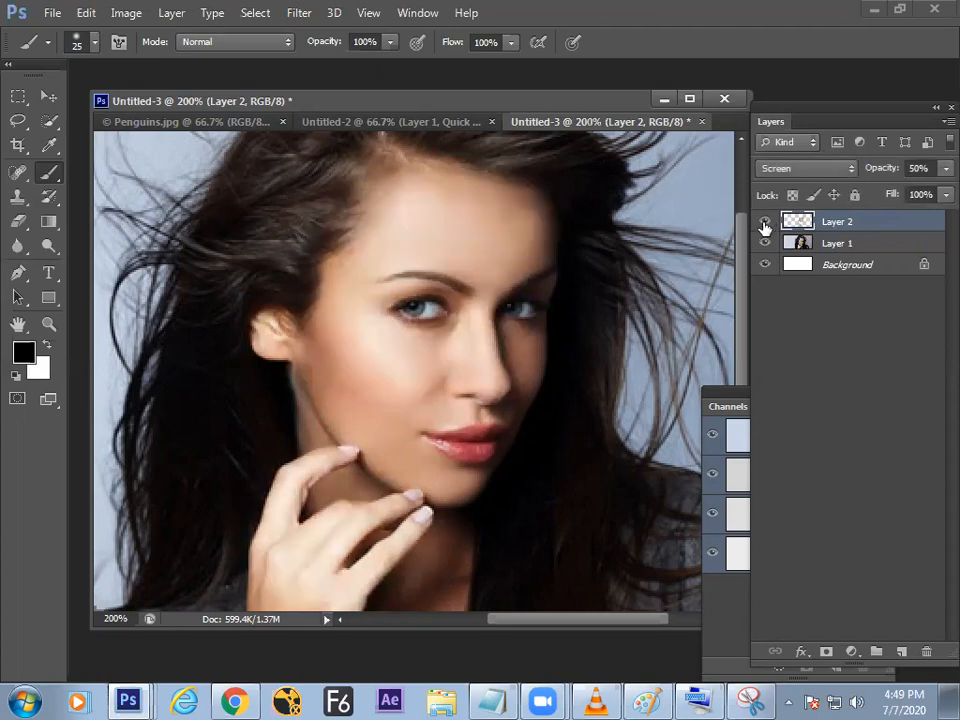
click(765, 222)
click(765, 222)
click(765, 228)
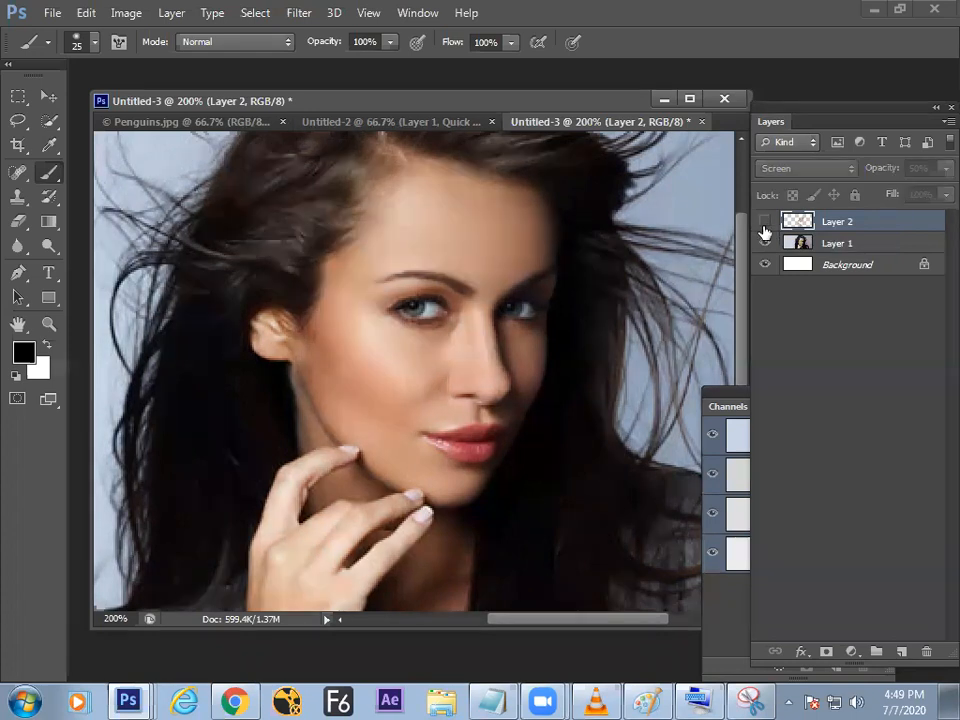
click(765, 228)
click(765, 228)
click(765, 228)
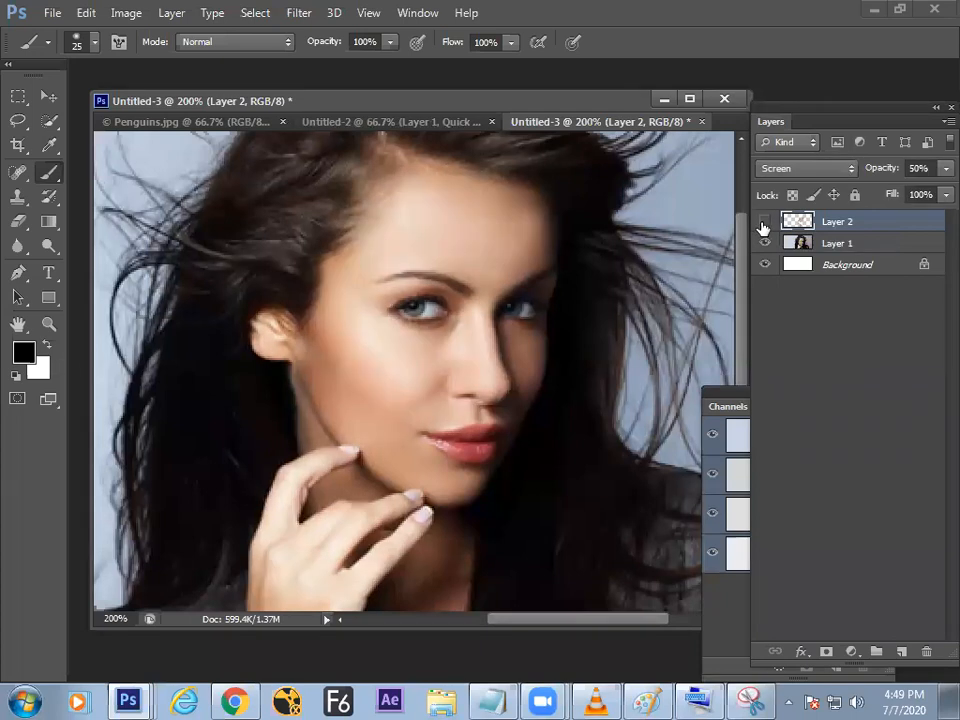
click(765, 228)
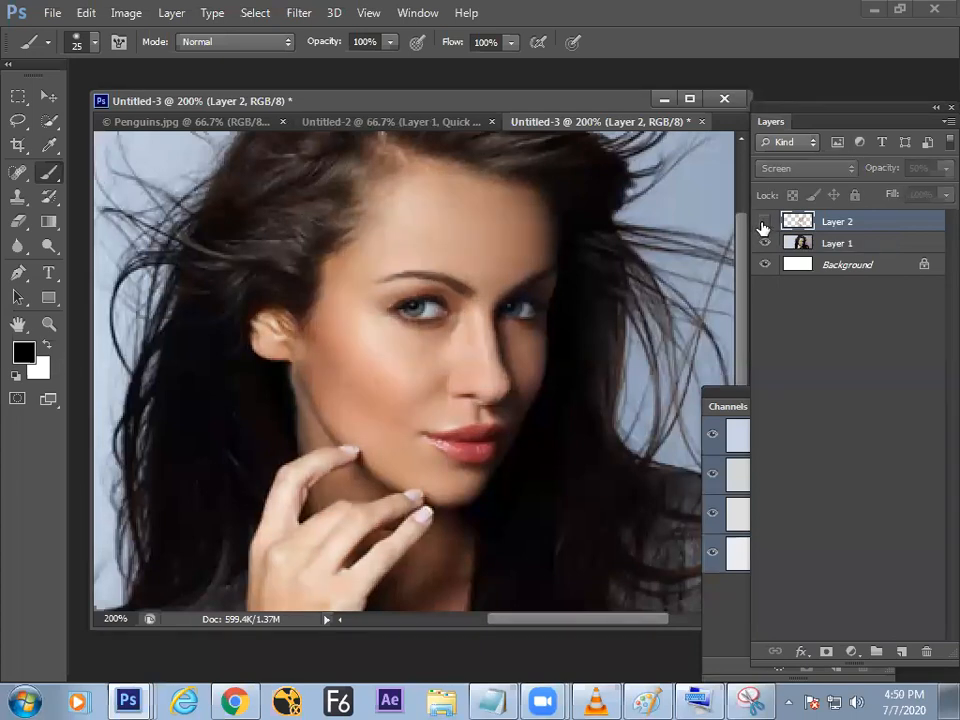
click(765, 228)
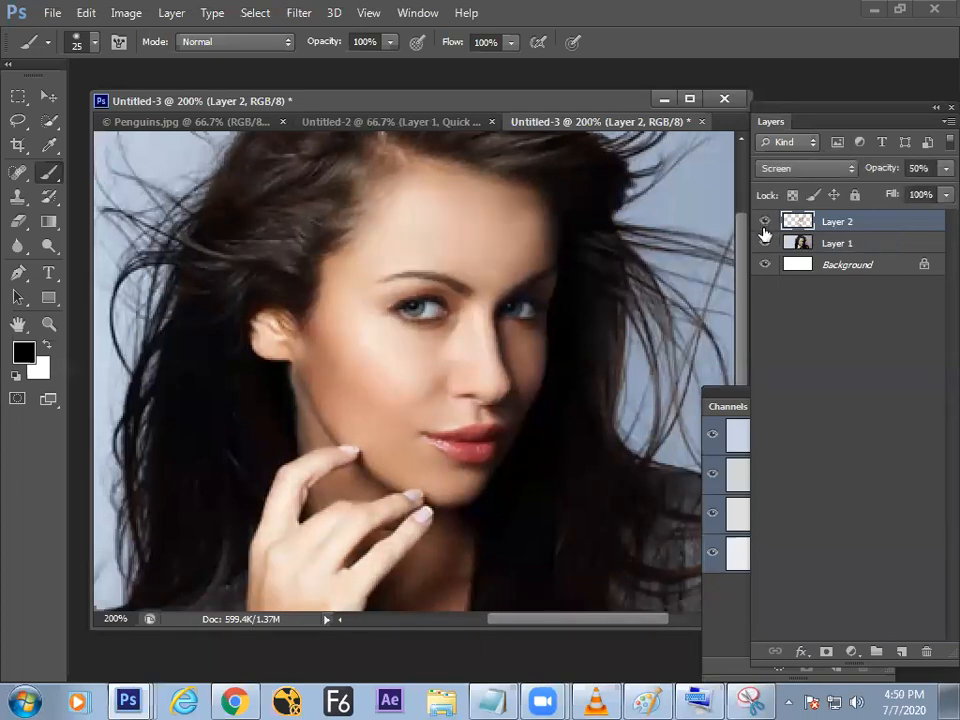
click(765, 224)
click(765, 222)
- Switch to the Paint notes, write "vector MASK" in red linked to the MASK heading, and draw a box around it
click(646, 700)
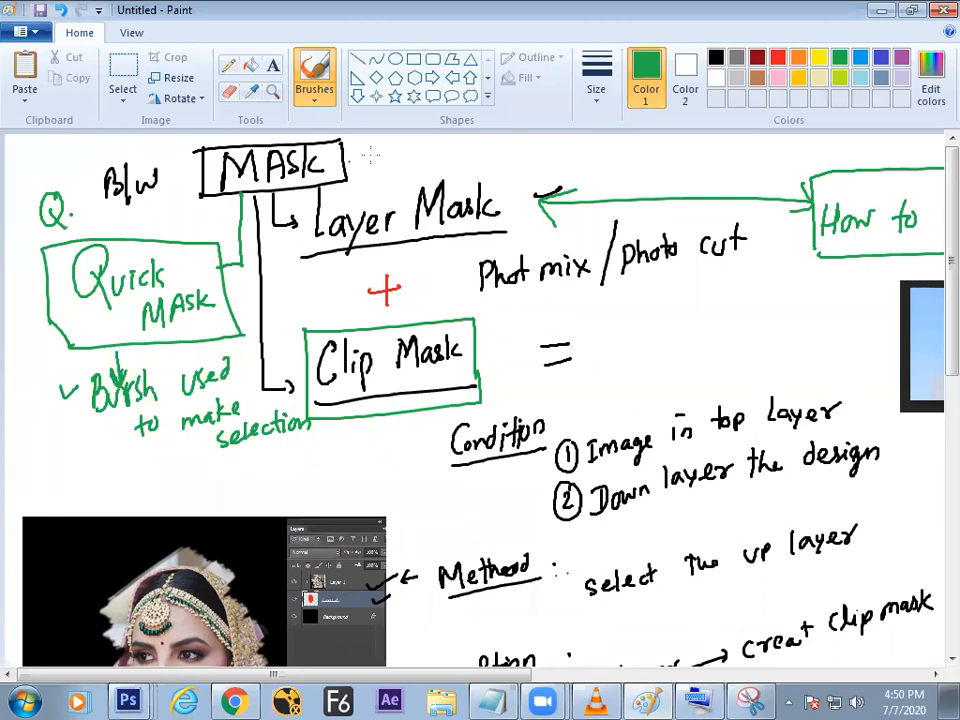
click(778, 57)
mouse_move(343, 165)
mouse_down()
mouse_move(375, 157)
mouse_move(379, 168)
mouse_move(390, 146)
mouse_move(411, 170)
mouse_up()
mouse_move(416, 172)
mouse_down()
mouse_move(430, 158)
mouse_move(522, 168)
mouse_move(531, 145)
mouse_move(541, 168)
mouse_up()
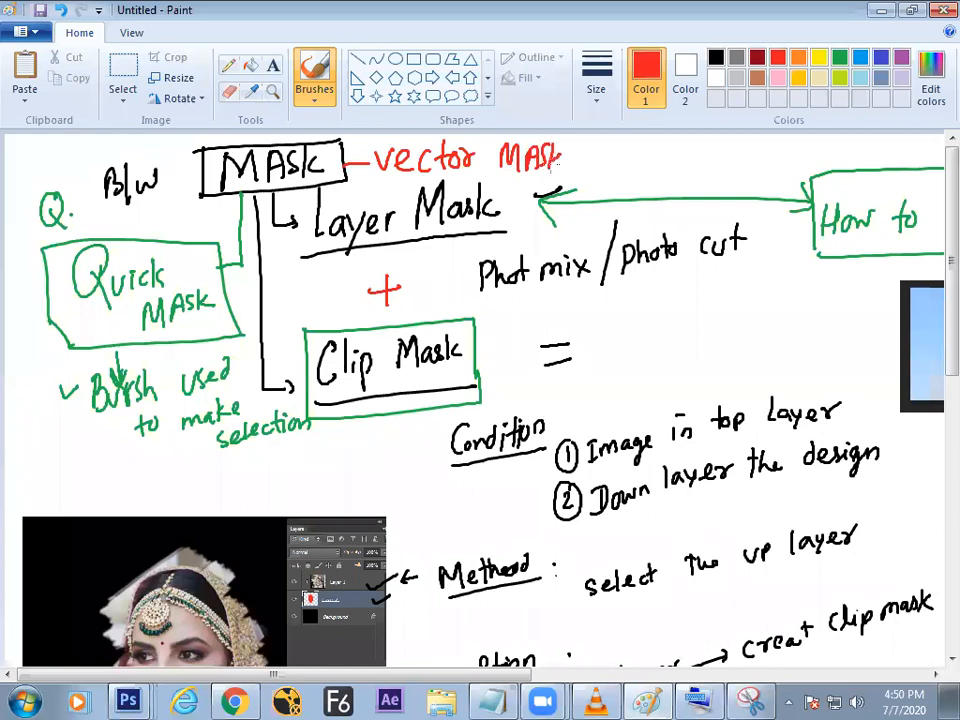
mouse_move(410, 183)
mouse_down()
mouse_move(590, 182)
mouse_move(589, 143)
mouse_move(369, 150)
mouse_up()
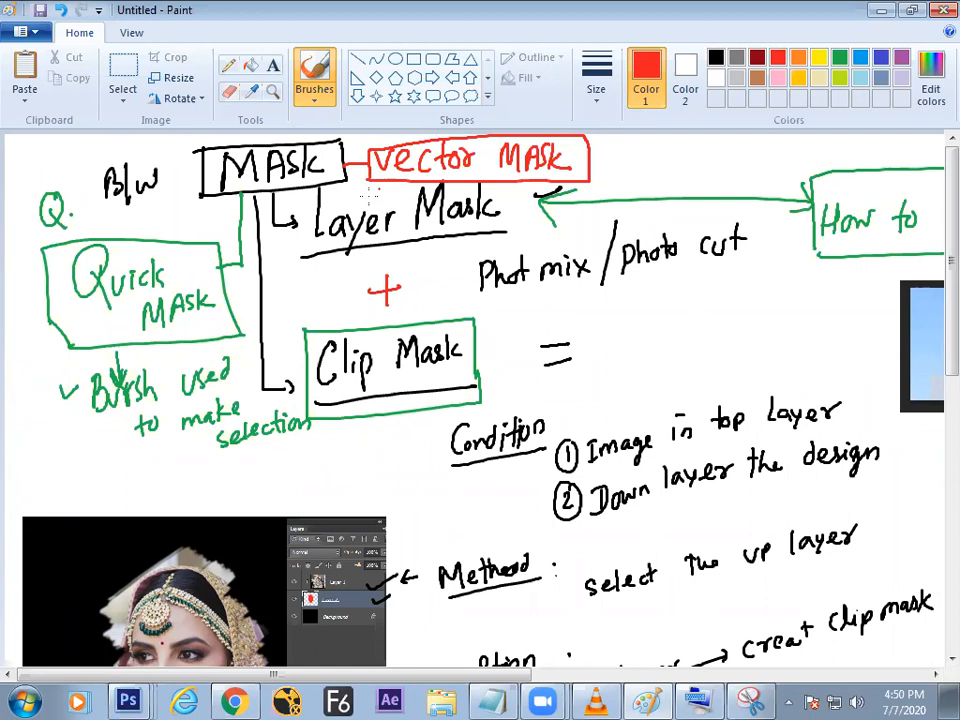
- Return to Photoshop, look over the available shape tools and activate the Pen tool
key(alt+Tab)
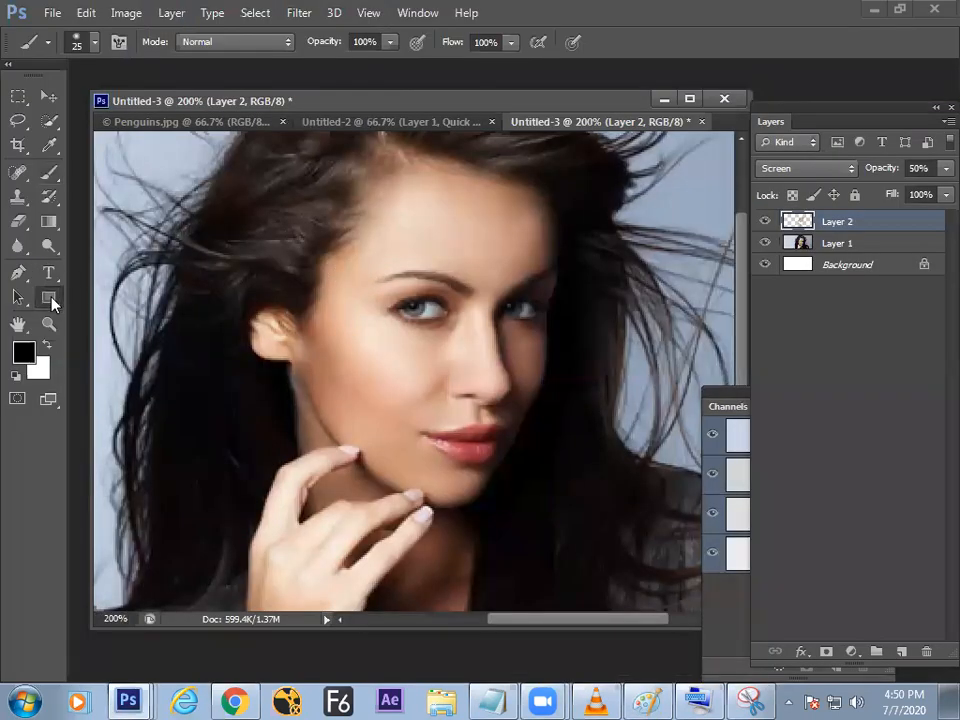
click(50, 298)
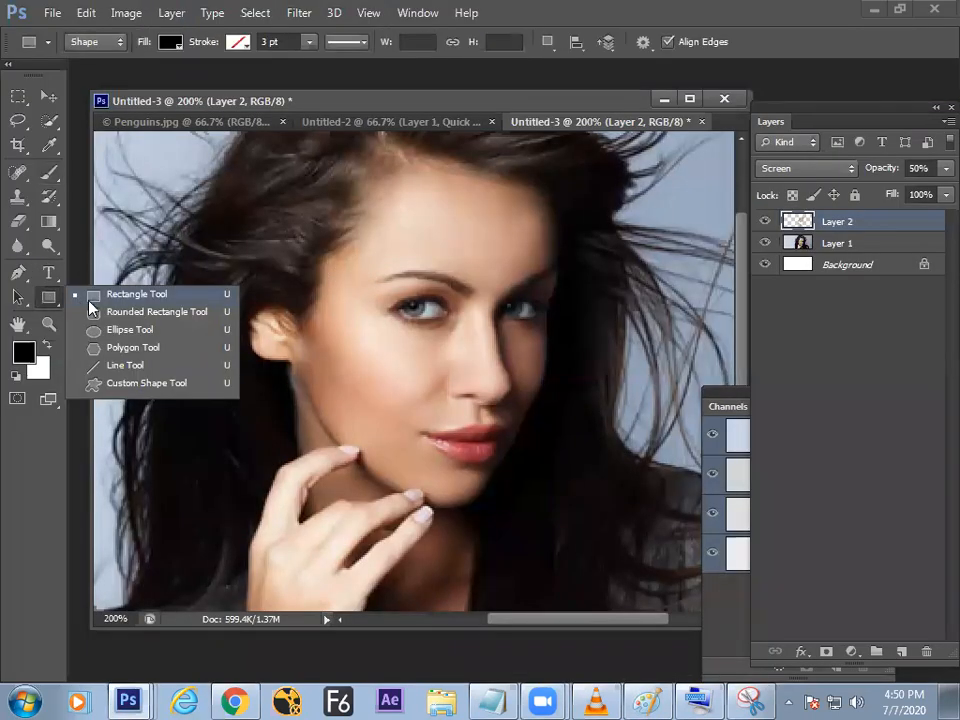
click(19, 273)
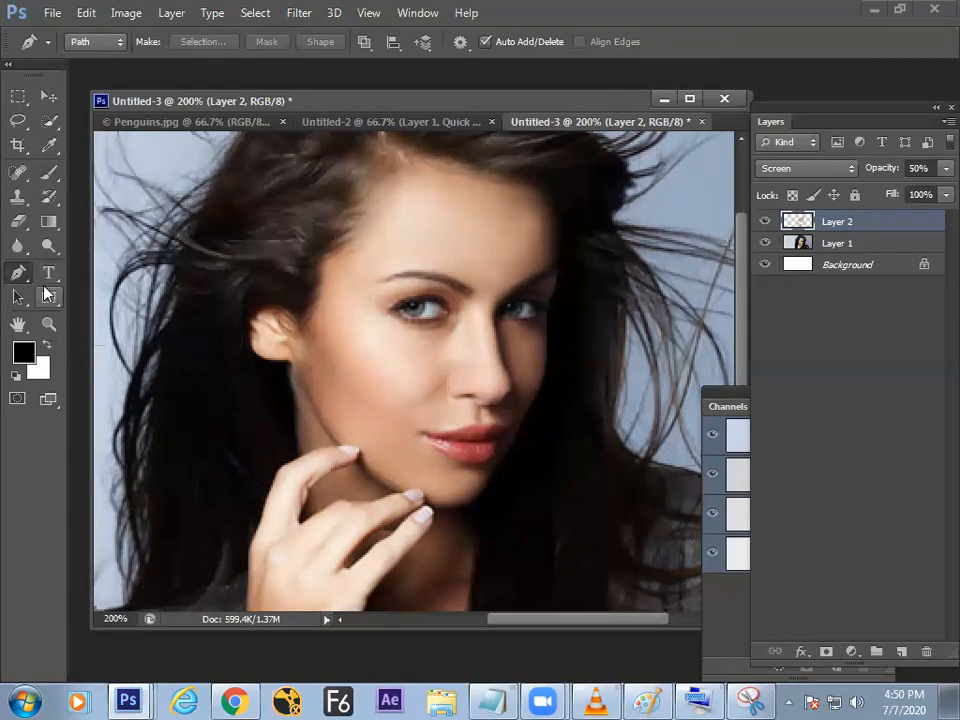
- Switch to Paint and number Layer Mask 1, Clip Mask 2 and Quick Mask 3 with circled red digits
key(alt+Tab)
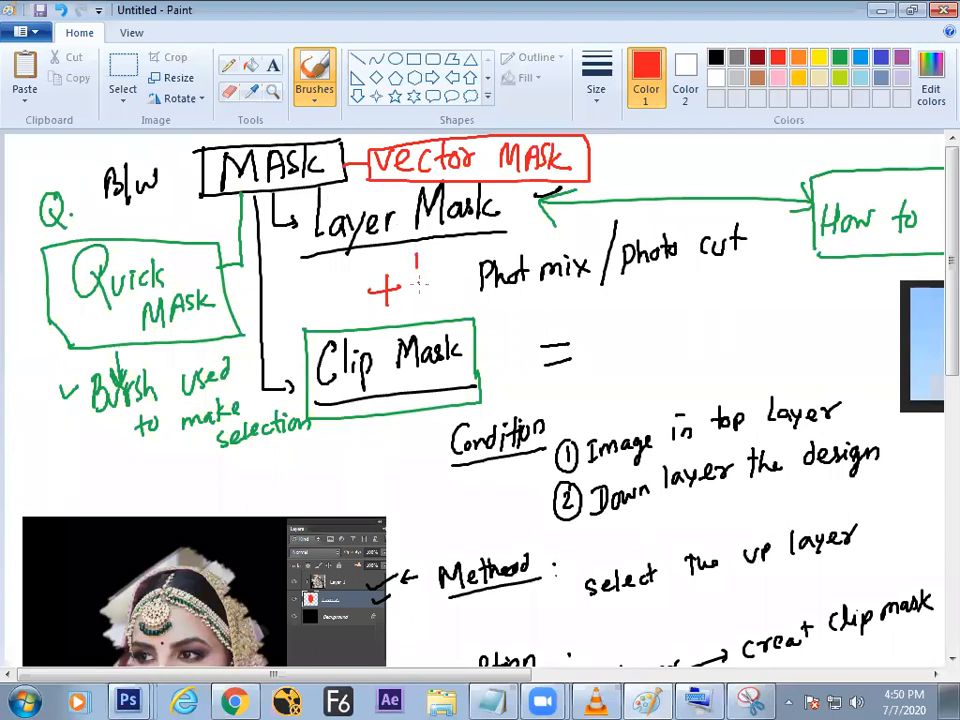
drag(240, 289, 250, 264)
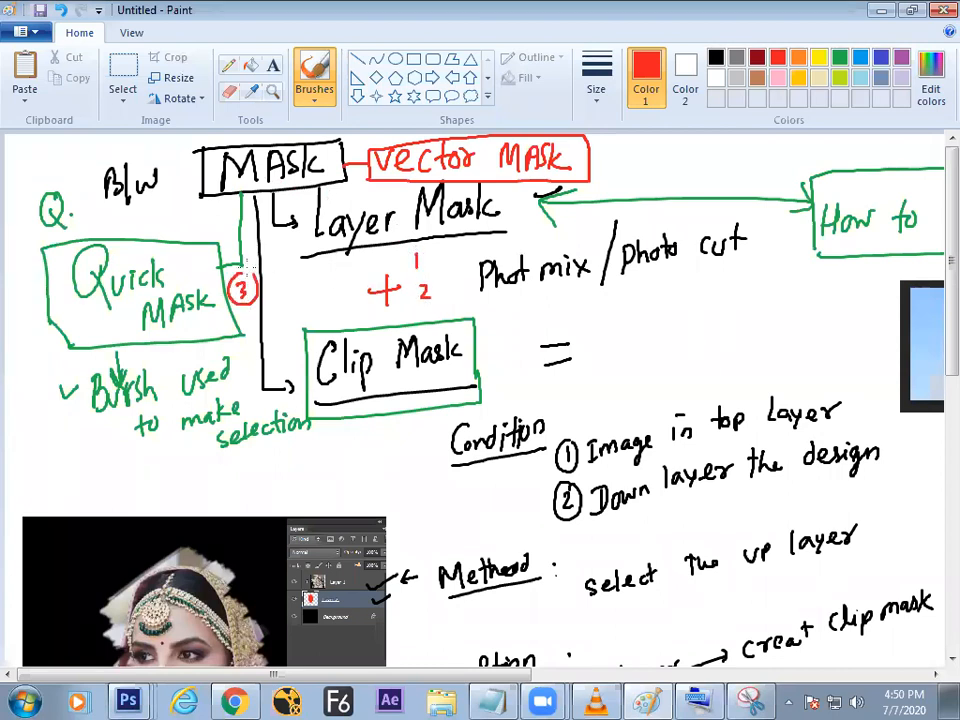
drag(409, 292, 406, 300)
drag(426, 249, 432, 246)
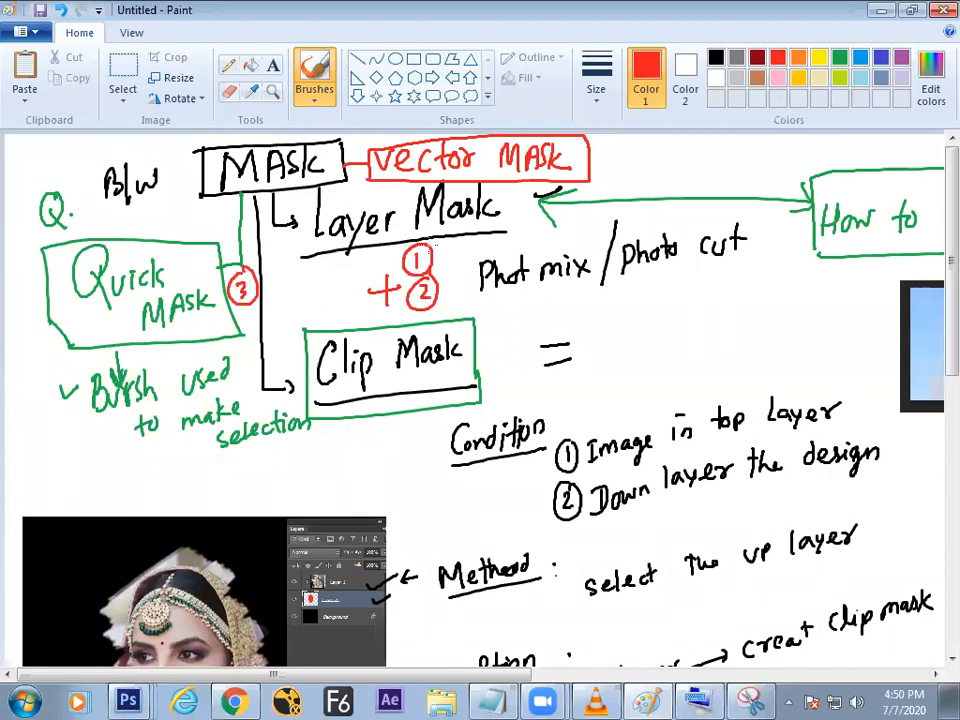
- Return to Photoshop and create a new blank document with a white background
key(alt+Tab)
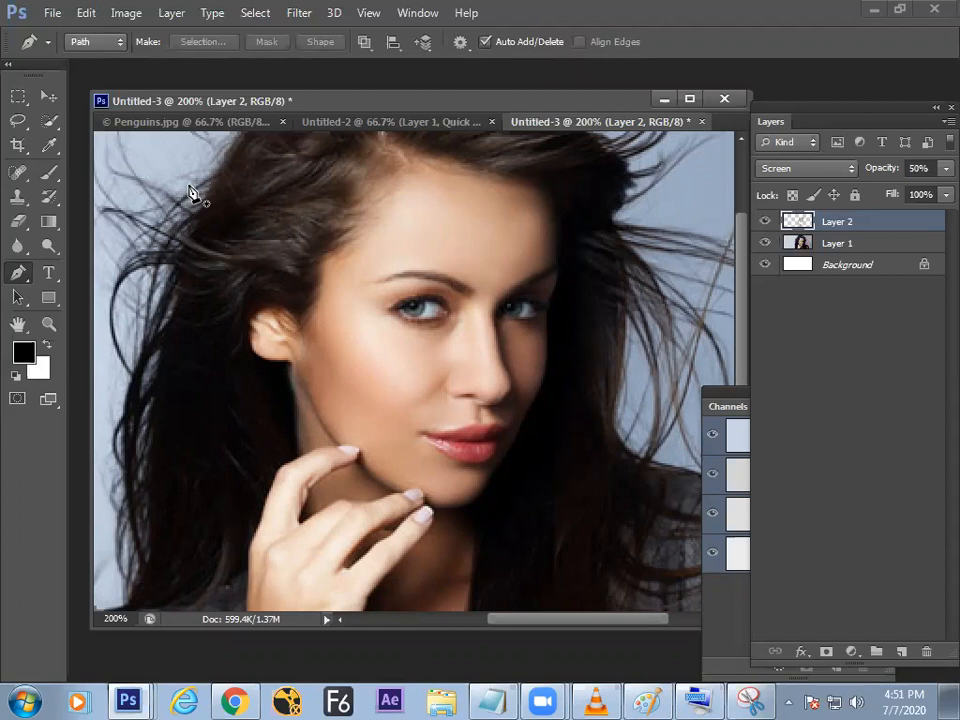
key(ctrl+n)
click(360, 231)
click(348, 265)
key(Return)
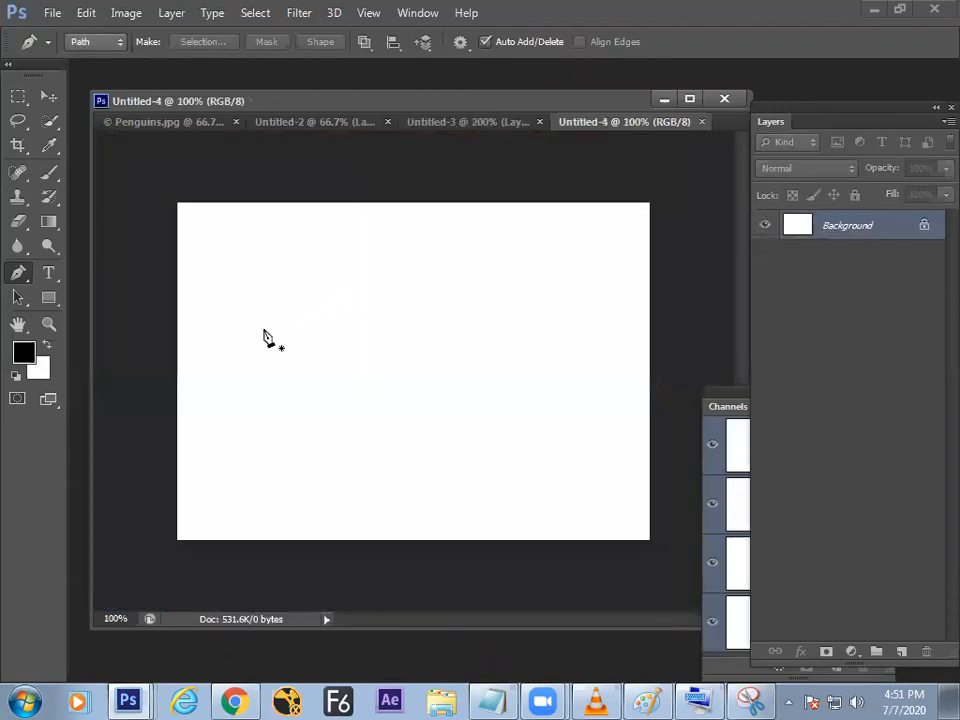
- Draw a circular selection with the Elliptical Marquee tool near the middle of the white canvas
click(49, 173)
drag(20, 97, 72, 110)
drag(435, 391, 472, 420)
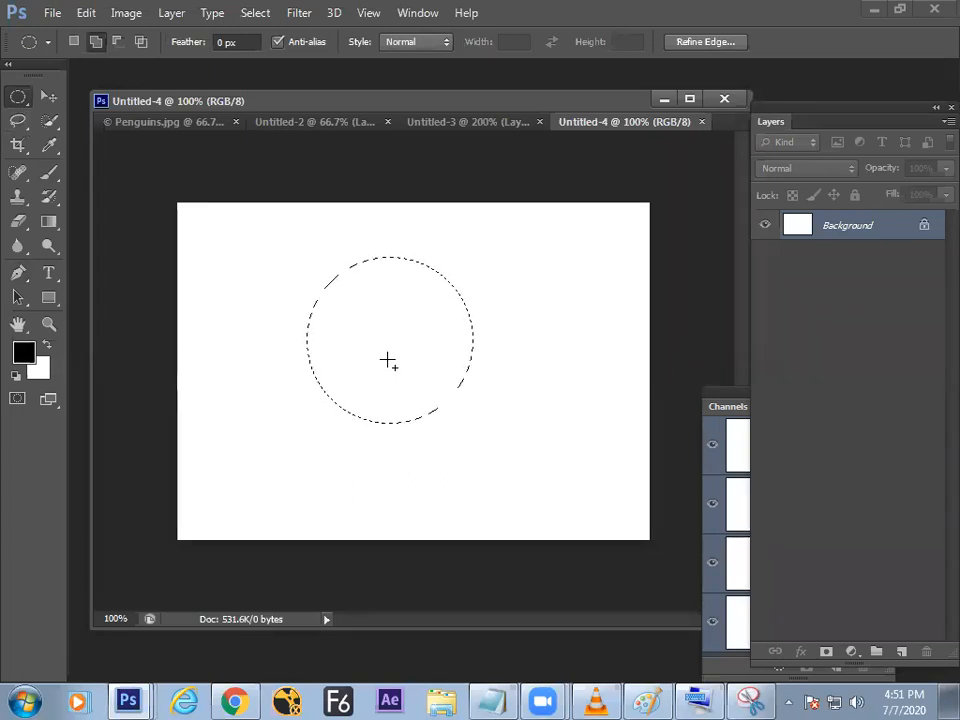
- In Paint, write "Over a Selection edge apply the Brush" in red below the portrait picture, box it, and return to Photoshop
click(645, 699)
drag(380, 680, 665, 655)
scroll(930, 350, down, 2)
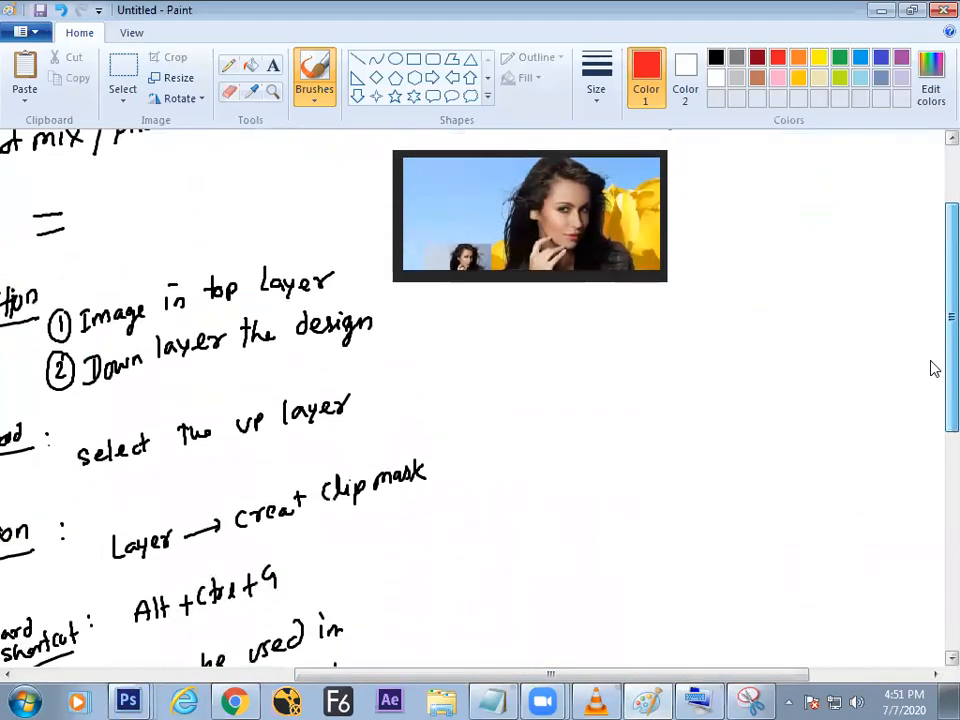
scroll(930, 369, down, 1)
mouse_move(574, 340)
mouse_down()
mouse_move(564, 352)
mouse_move(574, 338)
mouse_up()
mouse_move(589, 340)
mouse_down()
mouse_move(589, 358)
mouse_move(647, 336)
mouse_move(690, 339)
mouse_move(718, 322)
mouse_move(733, 330)
mouse_move(756, 315)
mouse_move(759, 326)
mouse_move(785, 333)
mouse_up()
mouse_move(599, 398)
mouse_down()
mouse_move(673, 395)
mouse_move(710, 377)
mouse_move(721, 380)
mouse_move(723, 401)
mouse_move(737, 382)
mouse_move(757, 388)
mouse_move(809, 376)
mouse_up()
mouse_move(755, 400)
mouse_down()
mouse_move(757, 416)
mouse_move(795, 410)
mouse_move(803, 421)
mouse_up()
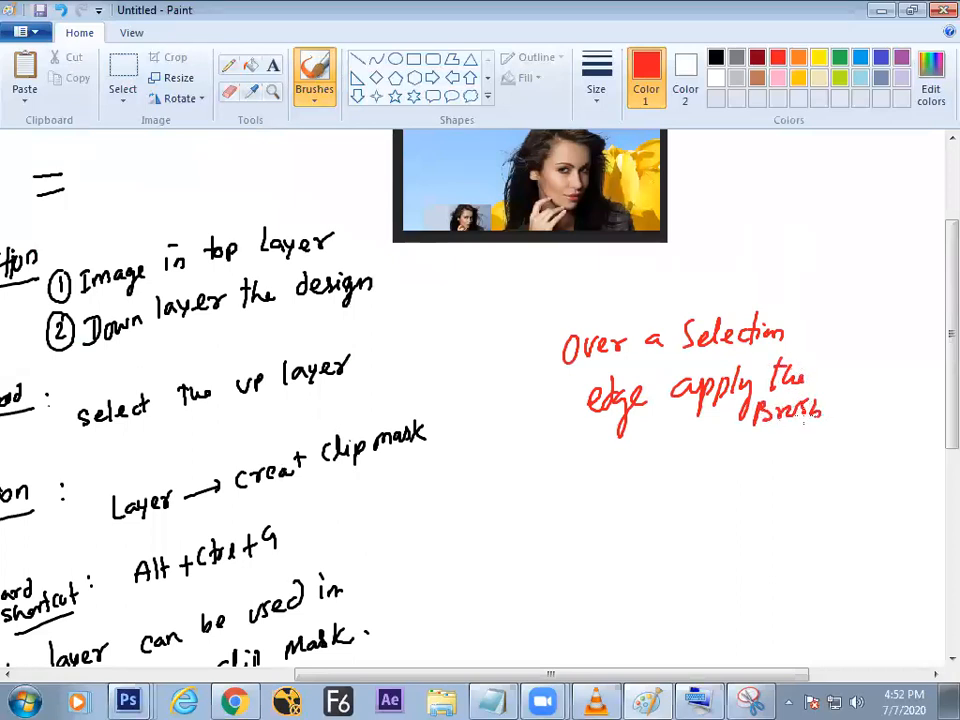
mouse_move(545, 326)
mouse_down()
mouse_move(857, 299)
mouse_move(708, 453)
mouse_move(544, 322)
mouse_up()
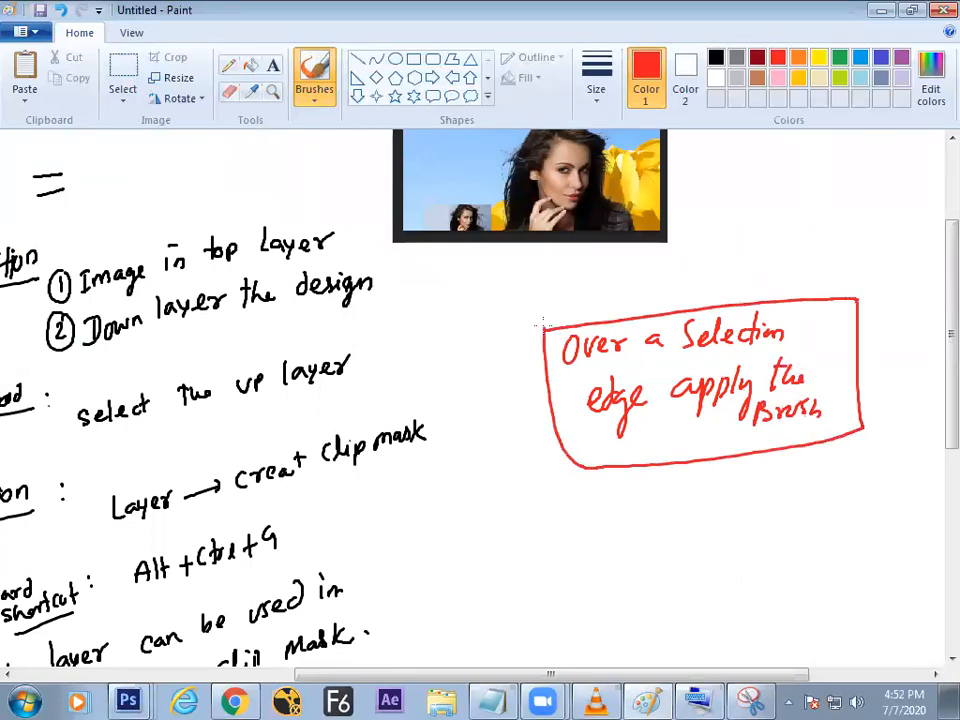
key(alt+Tab)
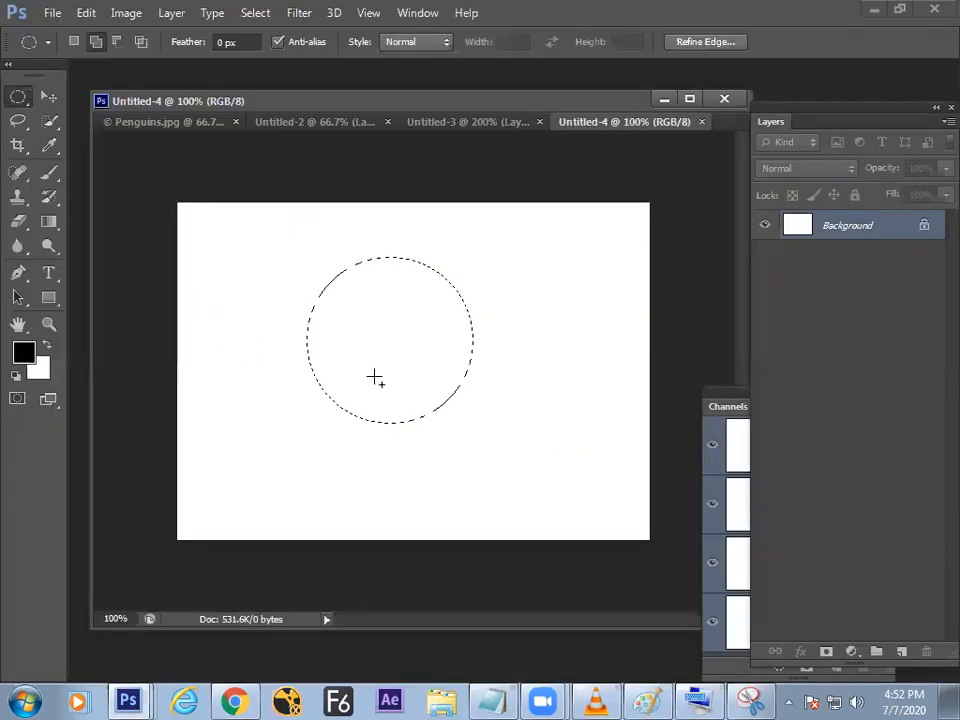
- Convert the circular selection on the white canvas into a work path with a tolerance of 2.0 pixels
click(73, 41)
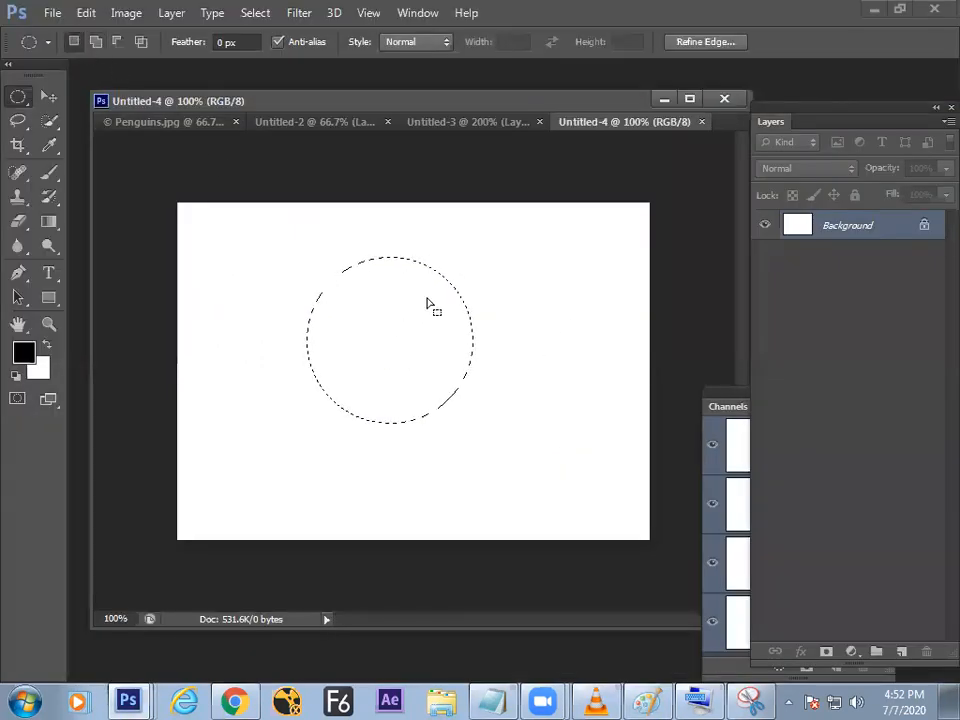
right_click(395, 349)
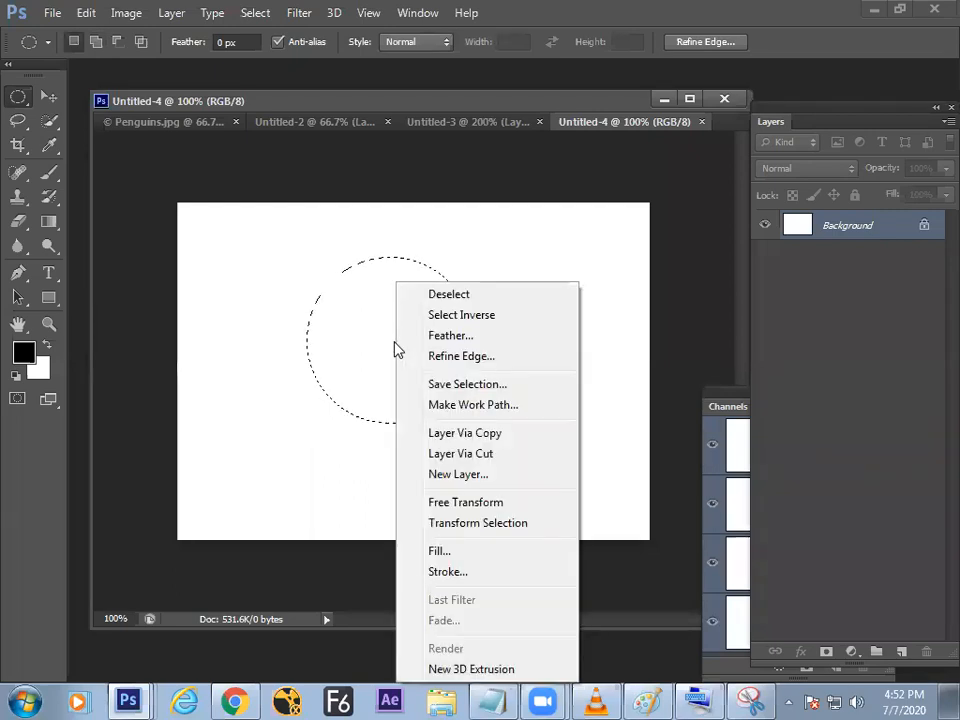
click(462, 414)
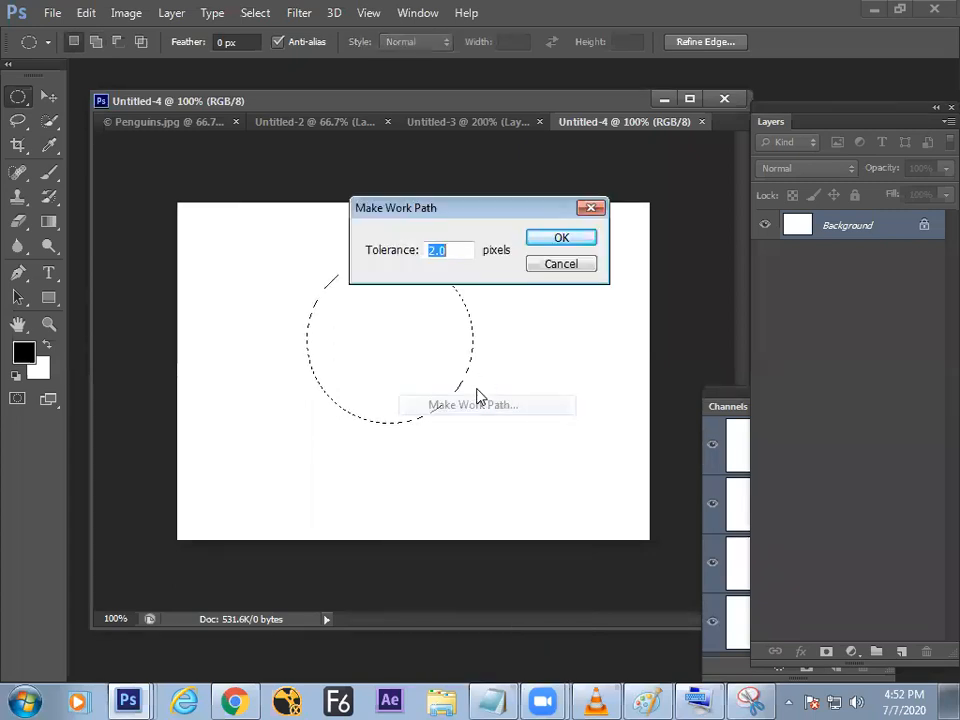
click(568, 241)
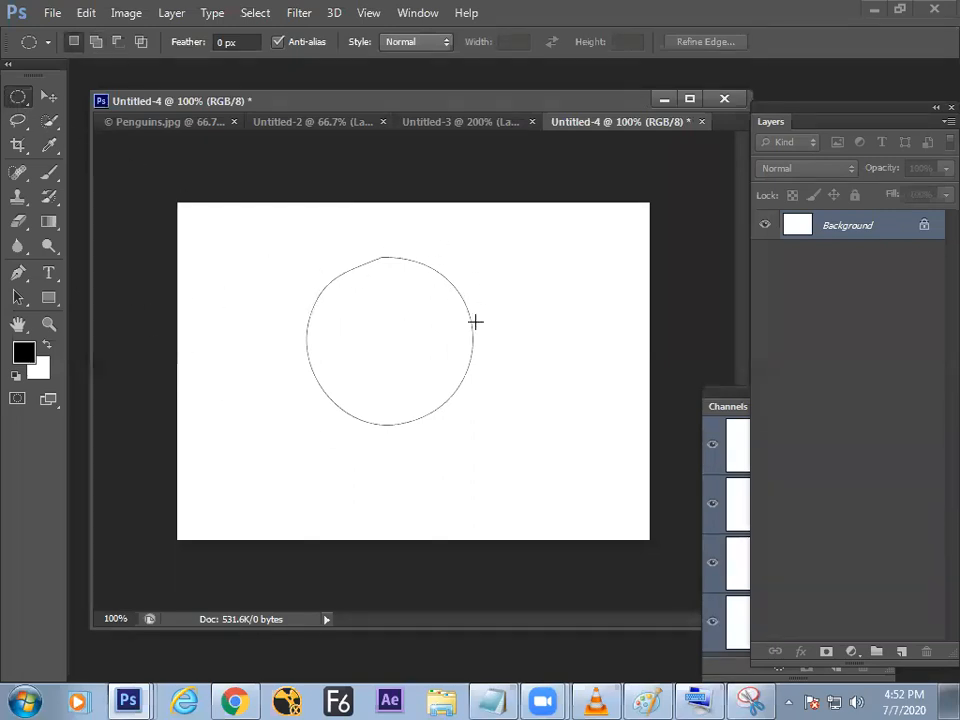
- Move the circular path slightly down on the canvas with the Path Selection tool and deselect it
click(18, 297)
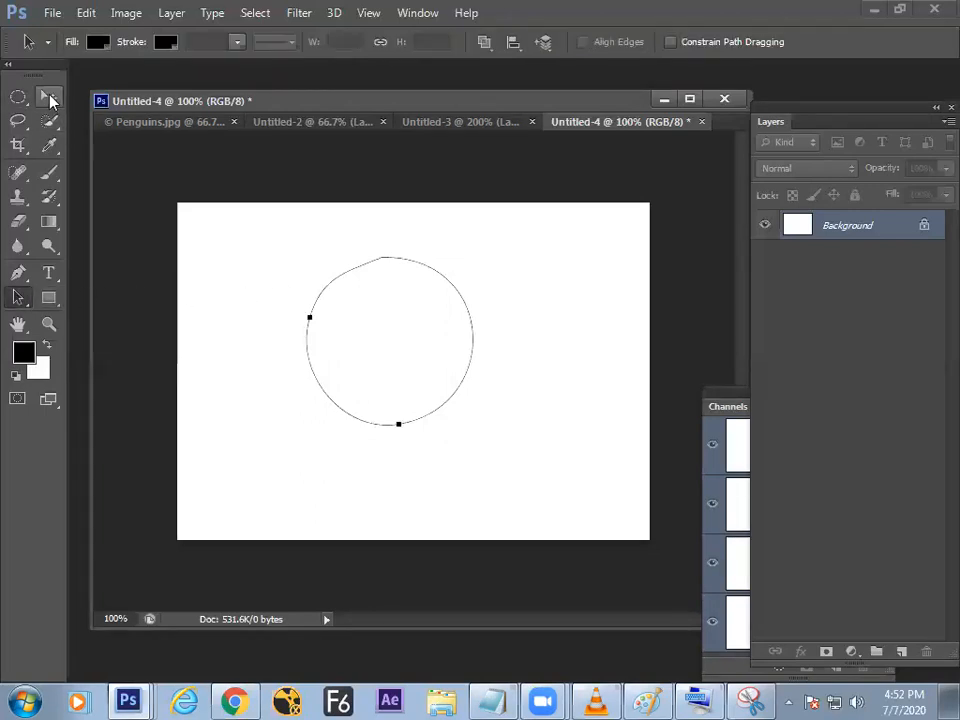
mouse_move(369, 339)
mouse_down()
mouse_move(366, 349)
mouse_move(382, 344)
mouse_up()
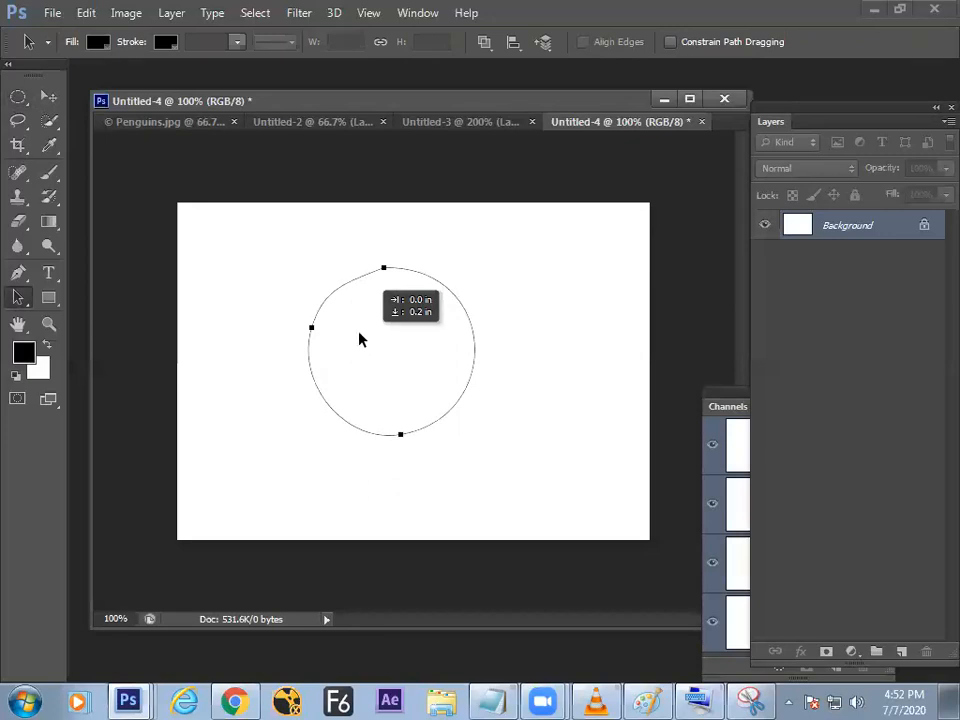
click(239, 243)
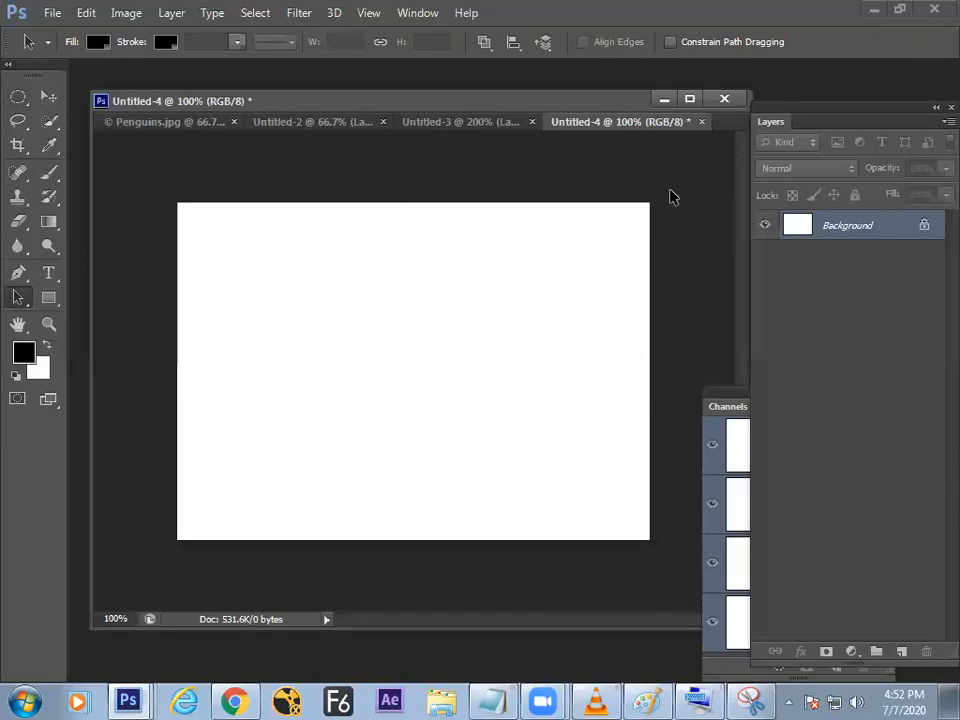
- Show the Paths panel, detach it from its group, close the text panels and place it near the canvas's right edge
click(418, 12)
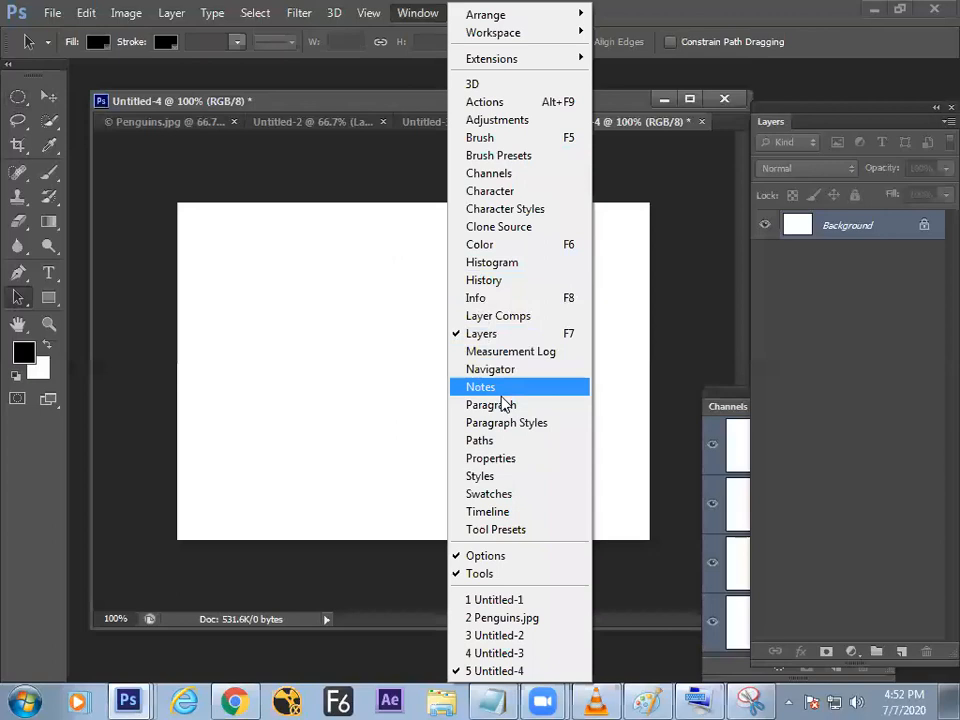
click(492, 441)
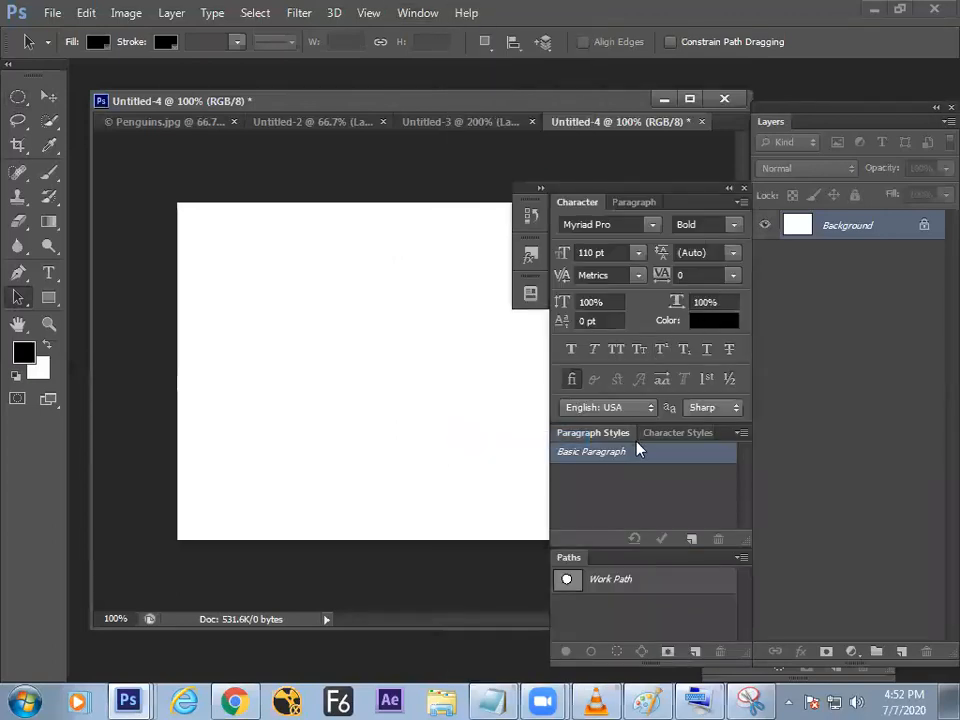
drag(573, 565, 110, 304)
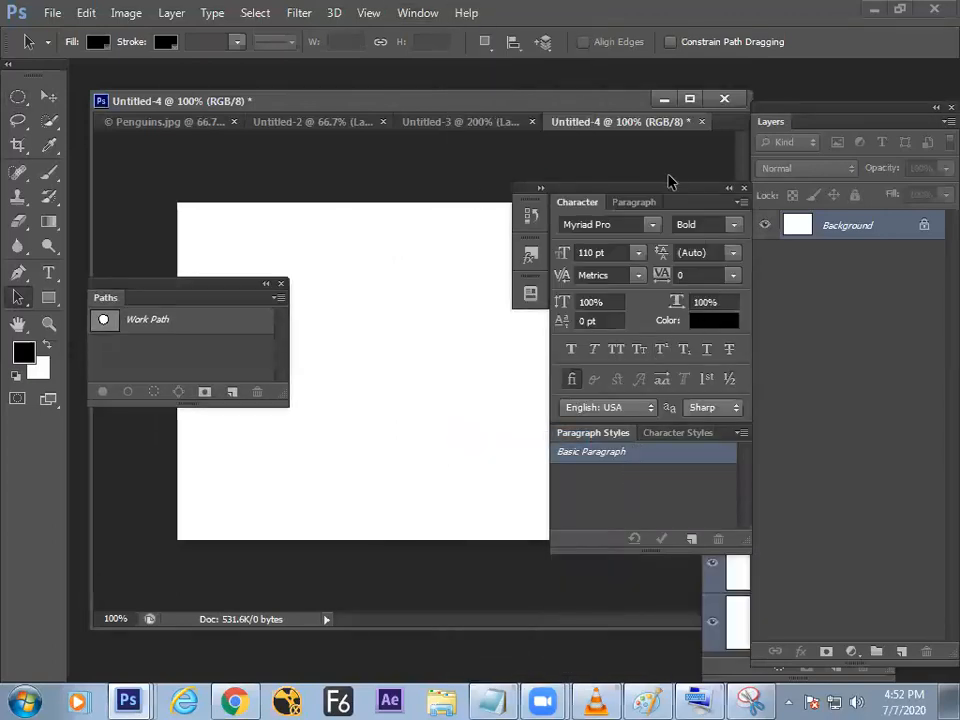
click(743, 188)
drag(208, 291, 667, 241)
- Select the work path and stroke it with the soft 10 px black brush
click(622, 274)
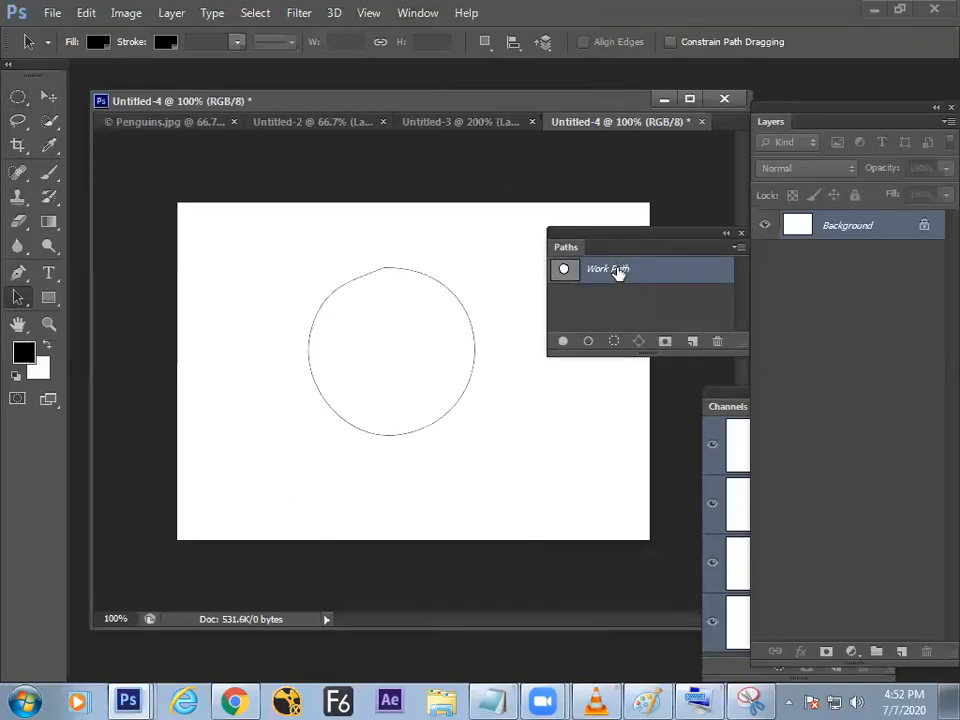
click(55, 176)
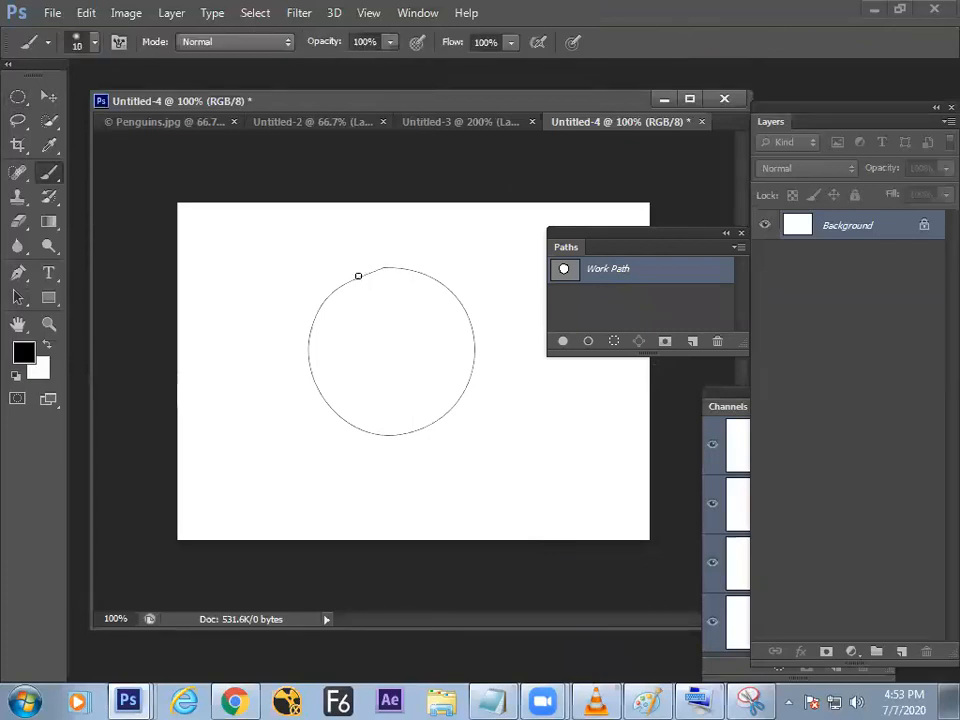
key(Return)
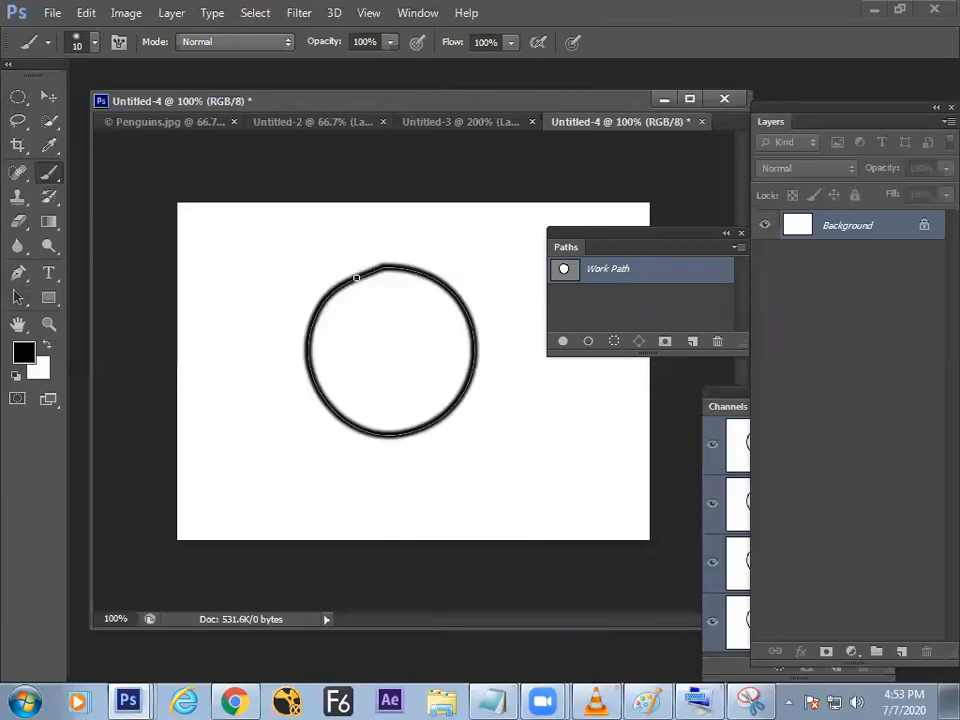
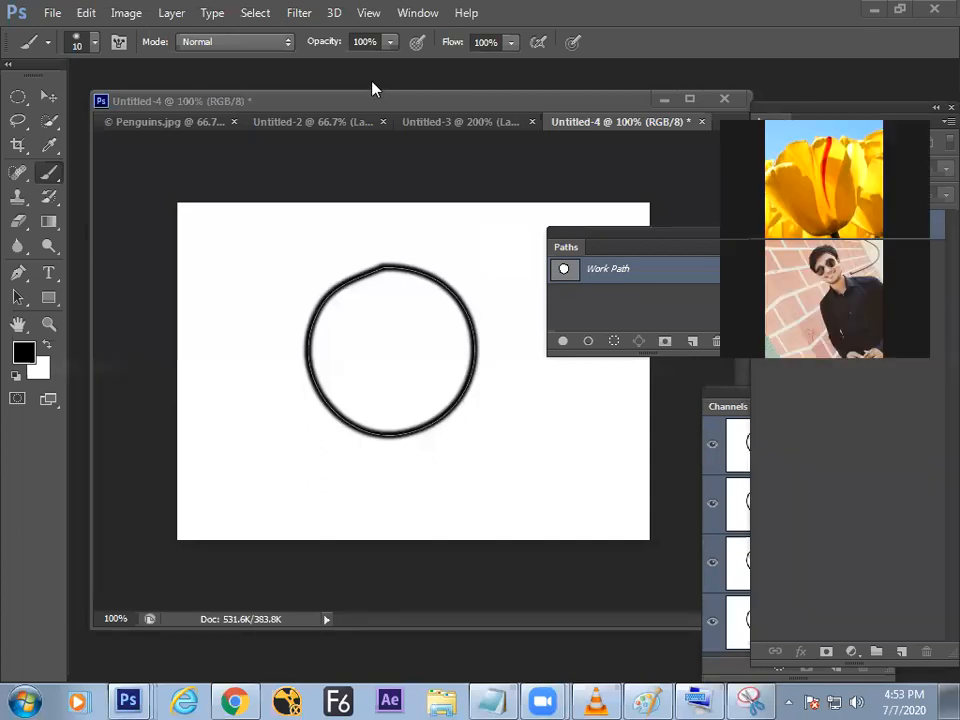
click(386, 321)
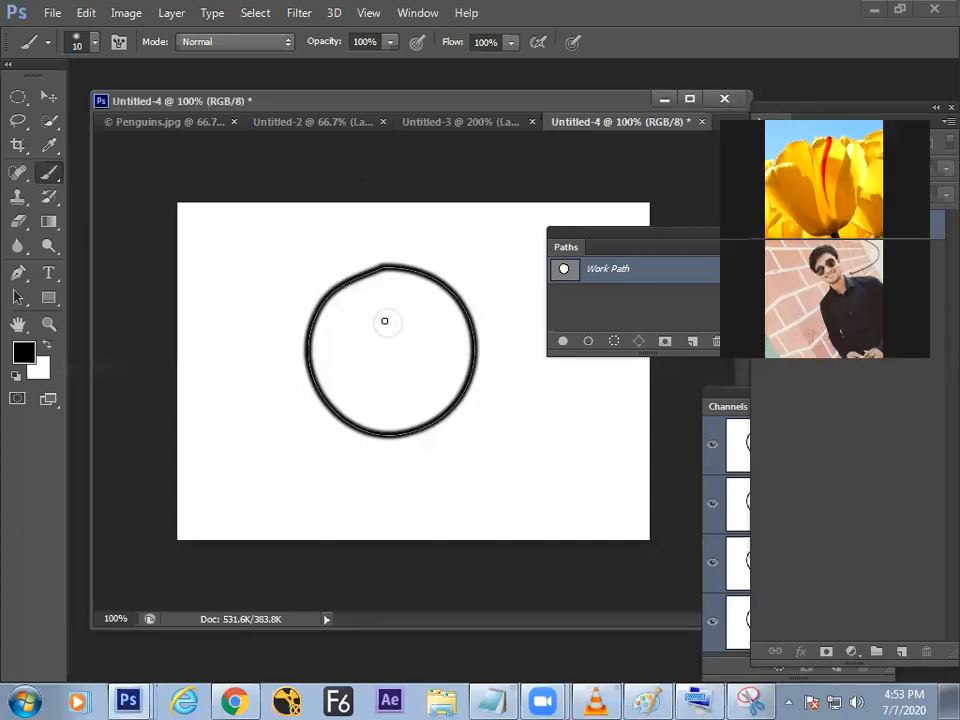
- Enlarge the circular path around its centre with Free Transform so it lies just outside the black ring
click(17, 298)
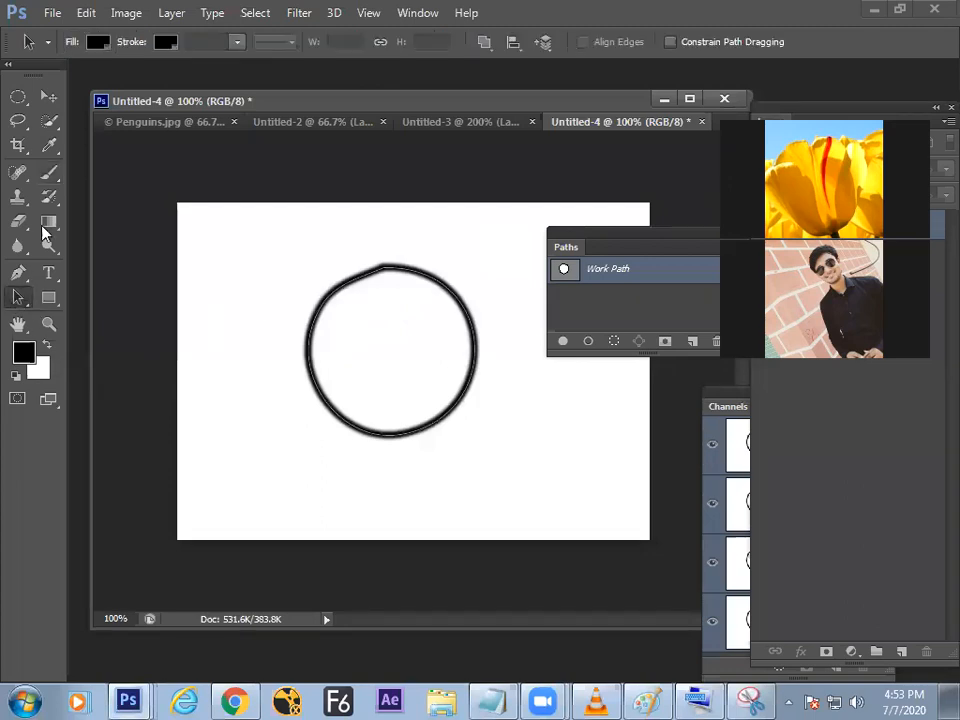
right_click(18, 301)
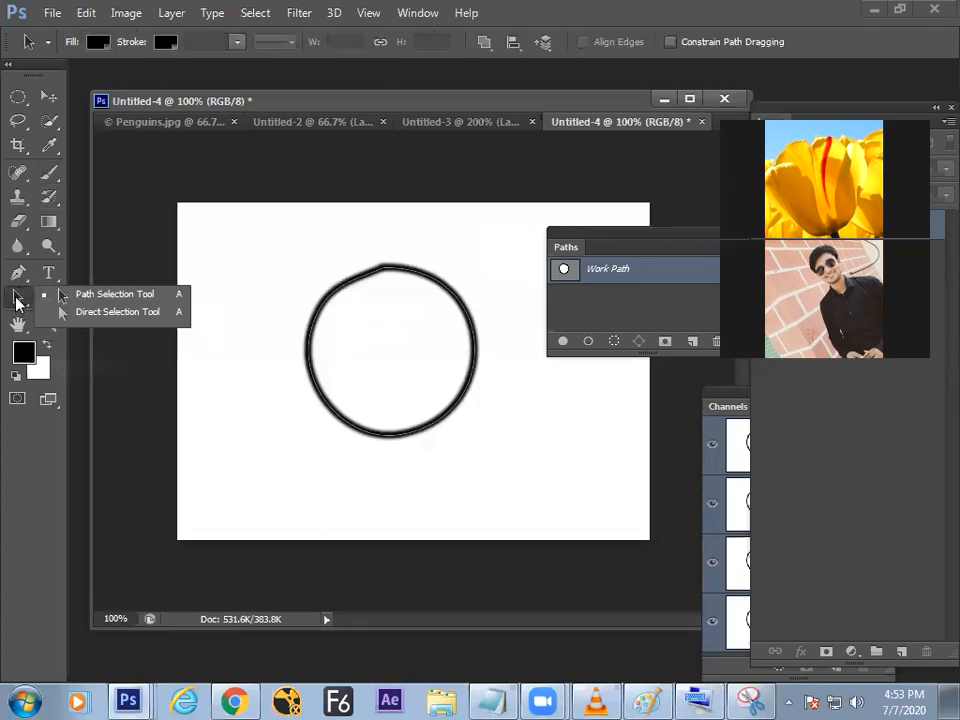
click(80, 311)
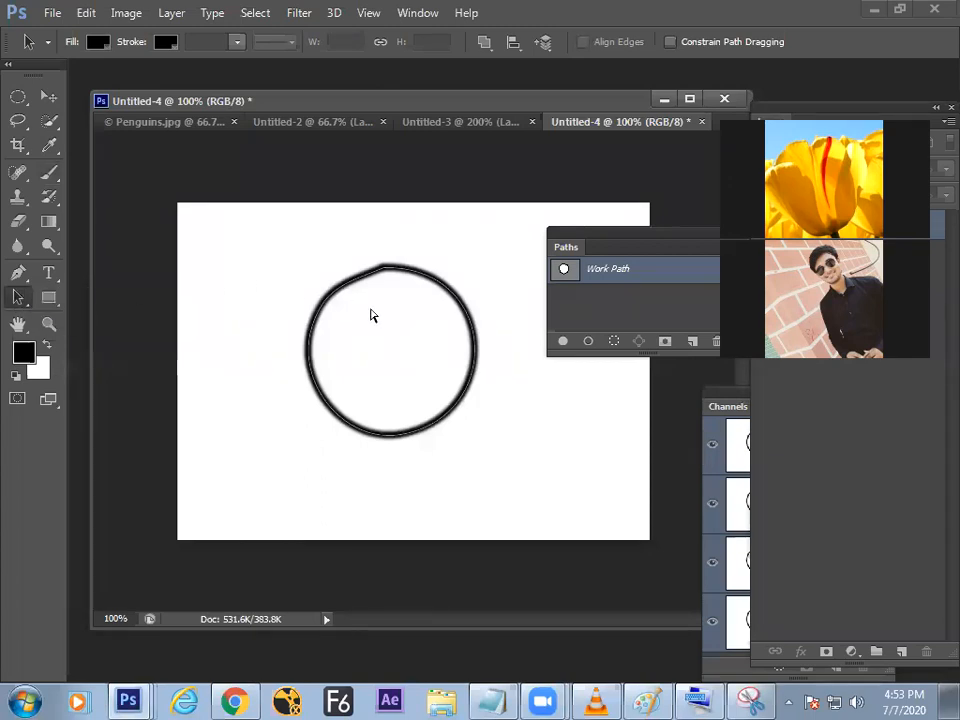
key(ctrl+t)
drag(474, 268, 499, 240)
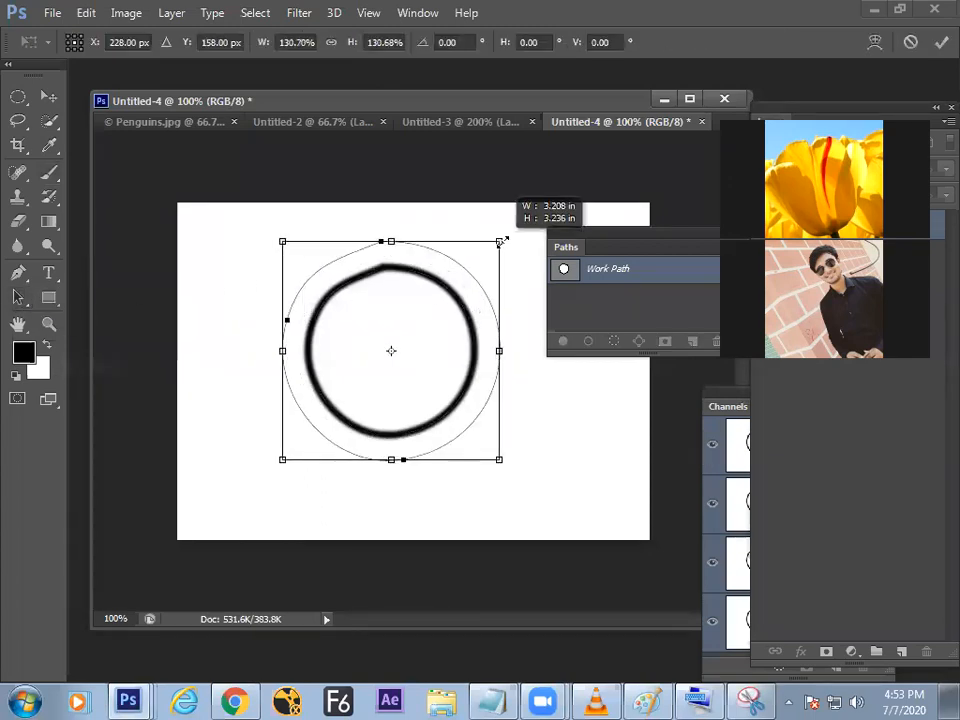
key(Return)
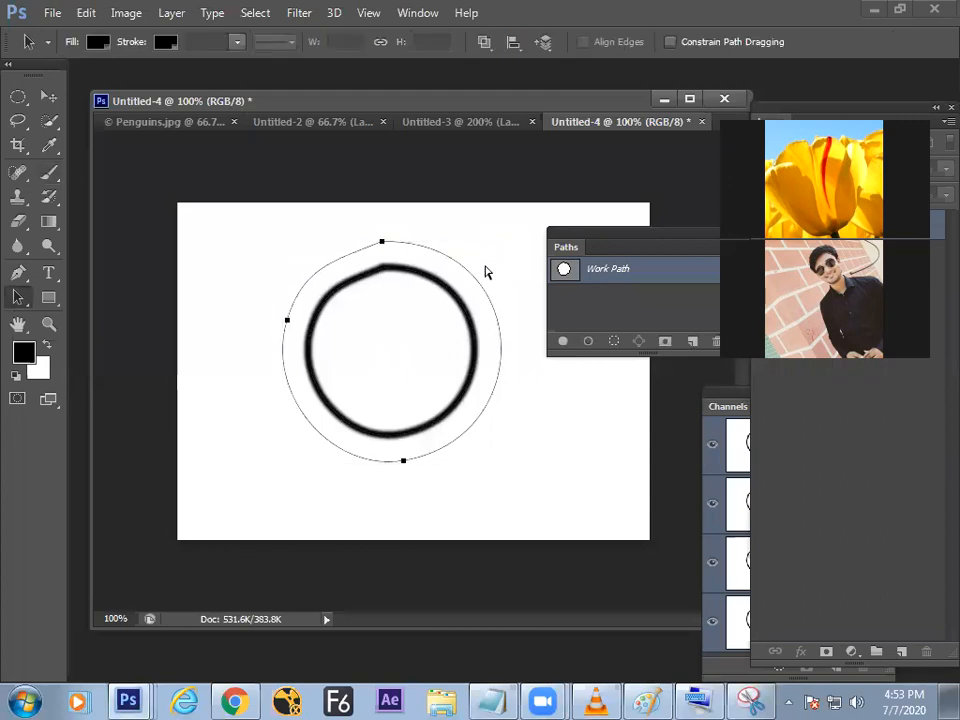
key(ctrl+t)
drag(498, 240, 491, 255)
key(Return)
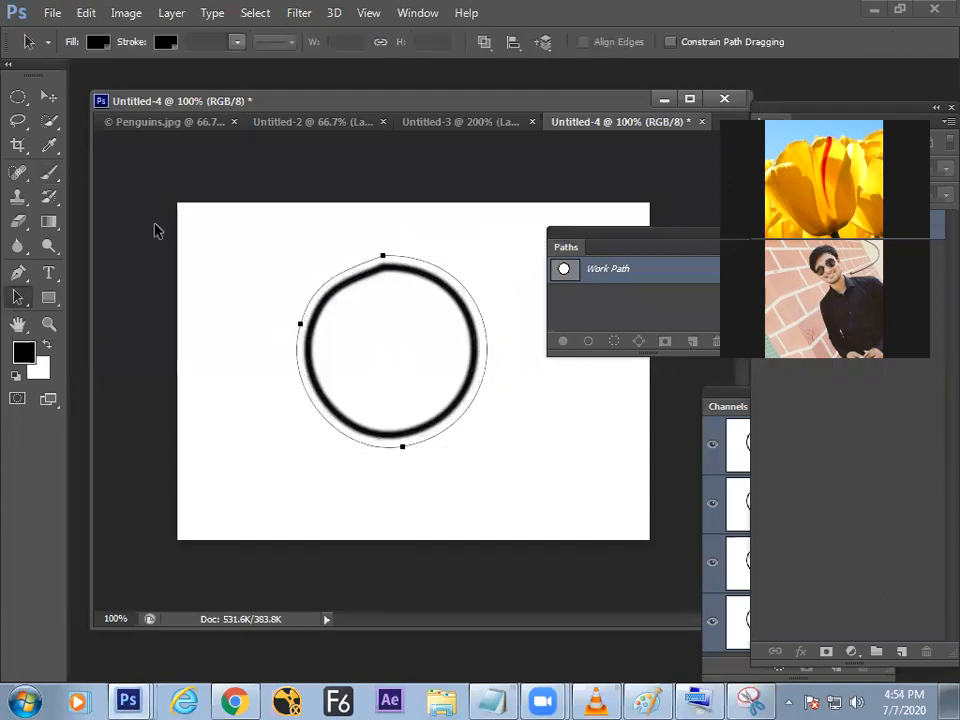
- Set a hard round brush to 15 px, 100% hardness and 108% spacing, and stroke the enlarged path with it
click(48, 178)
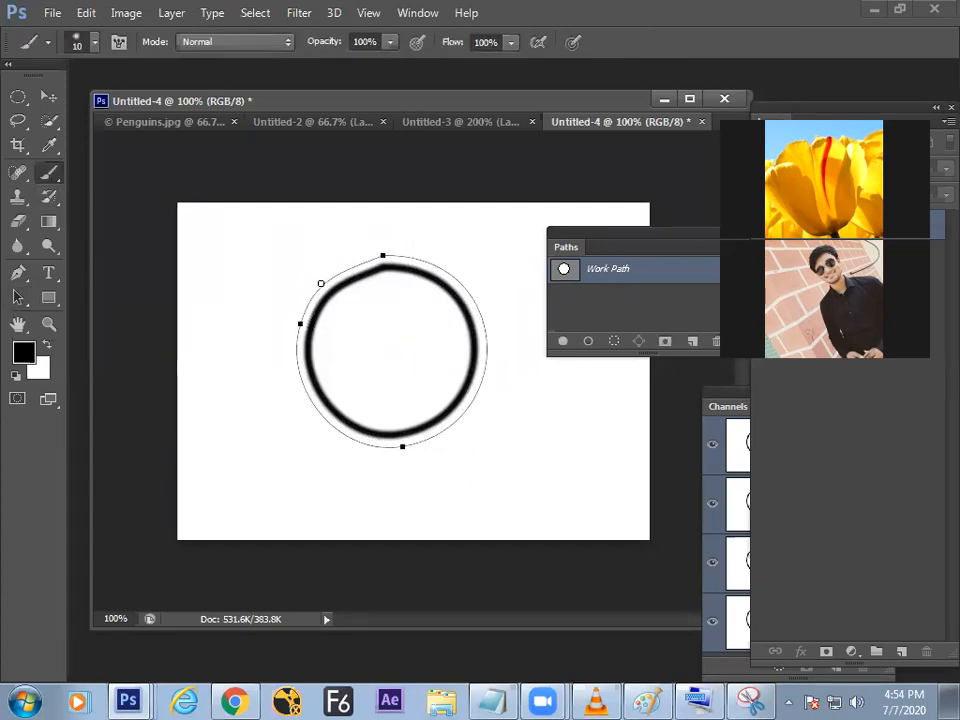
click(415, 13)
click(561, 139)
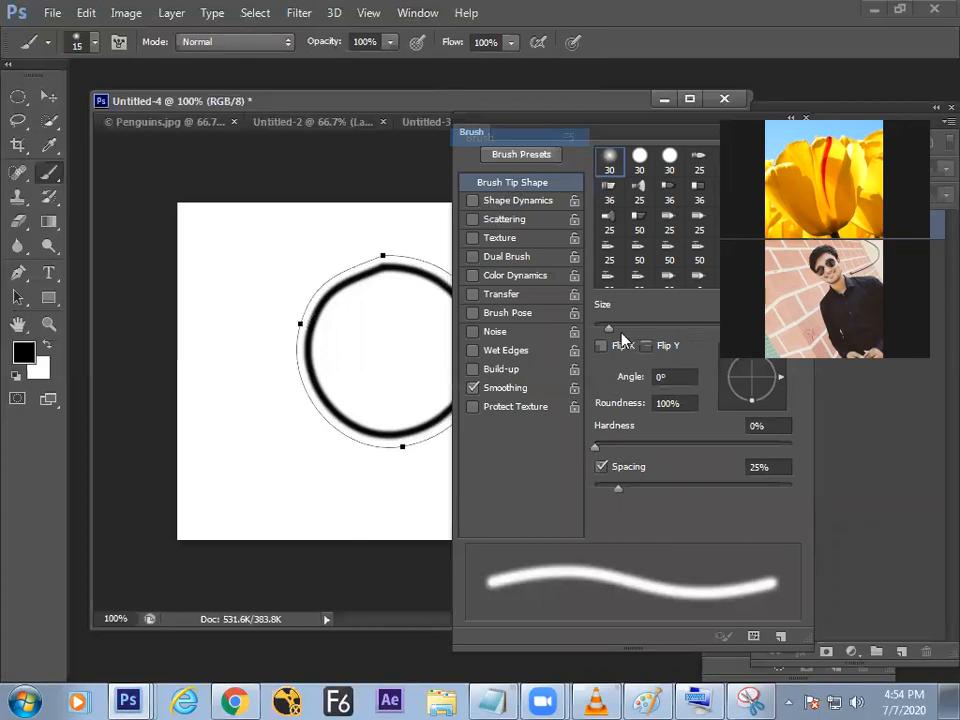
drag(601, 447, 795, 451)
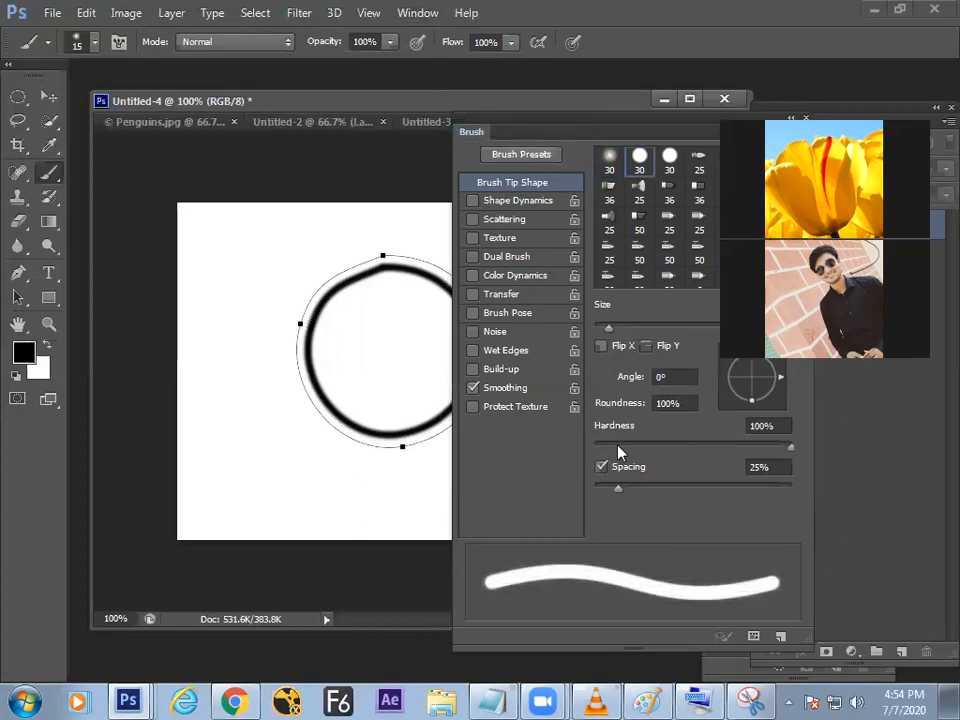
drag(618, 489, 697, 489)
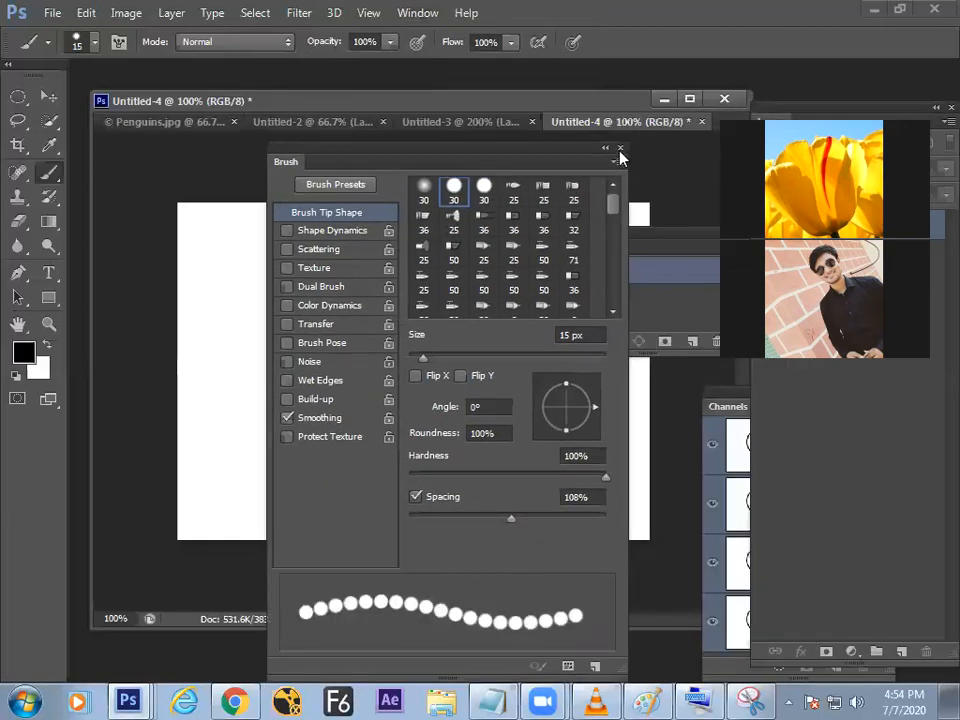
click(620, 148)
key(Return)
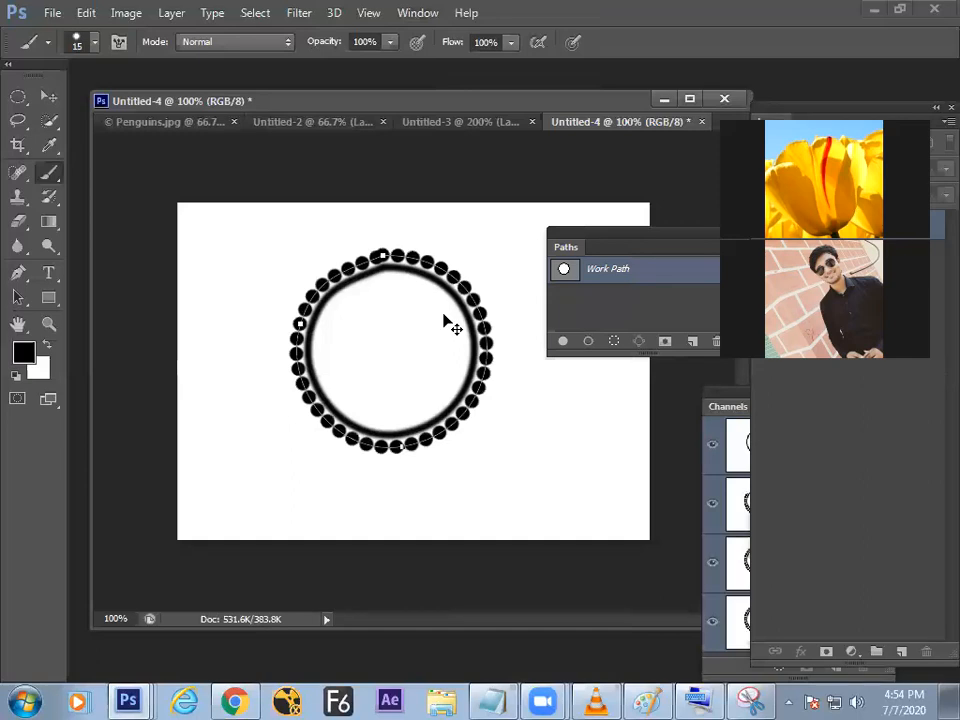
- Shrink the path around its centre to fit inside the solid black ring and stroke it with 8 px dots
key(ctrl+t)
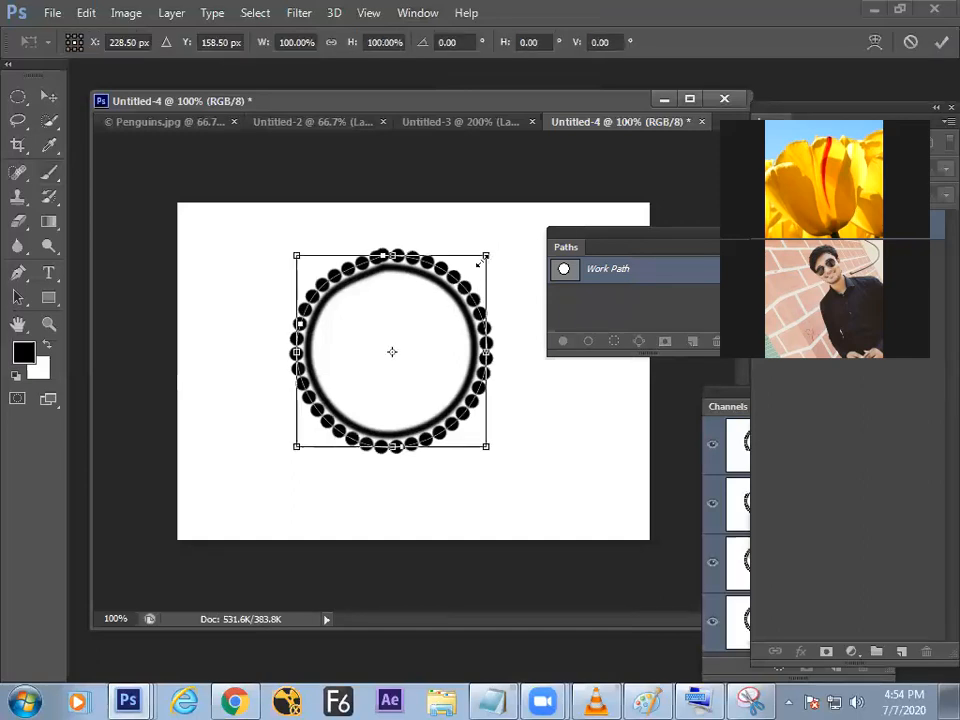
drag(490, 258, 462, 290)
key(Return)
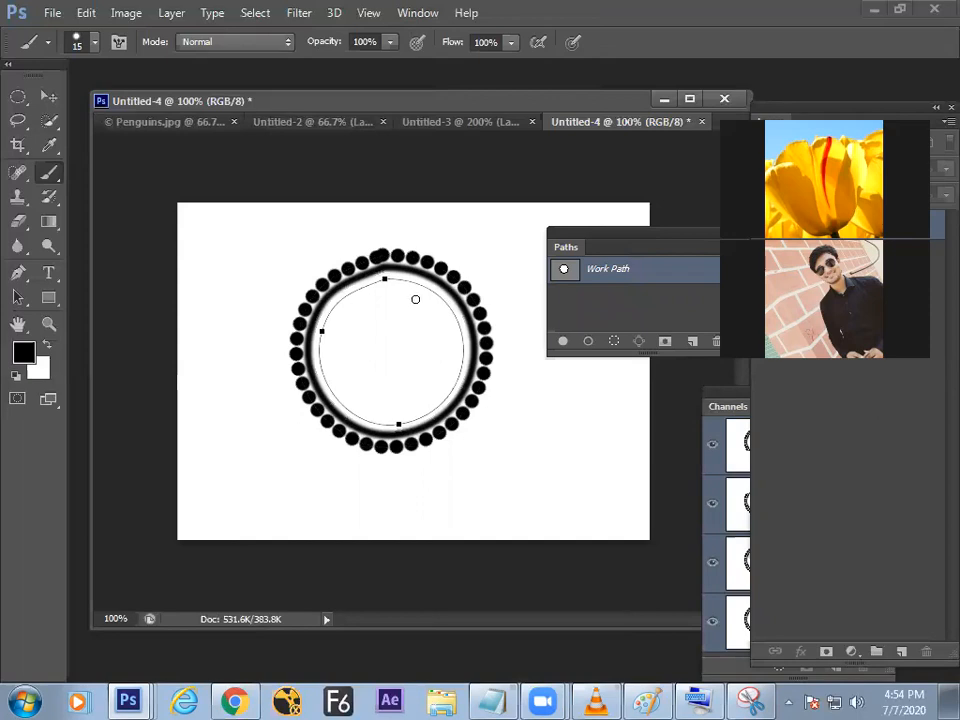
key(Return)
- Scale the path down around its centre to about 82% so it lies inside the small-dot ring
key(ctrl+t)
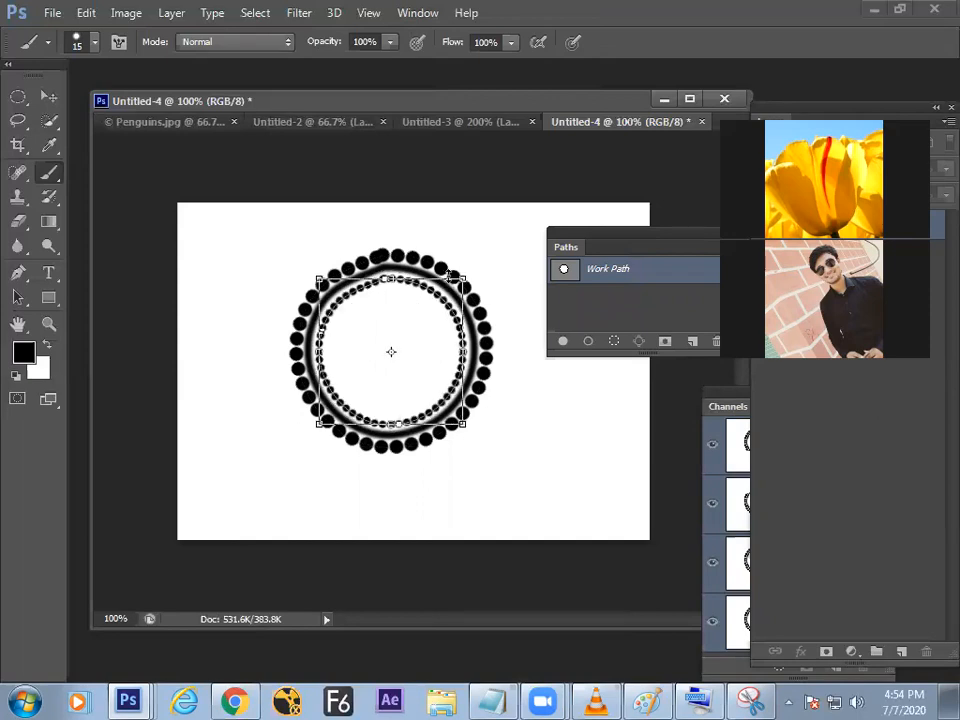
drag(462, 281, 449, 295)
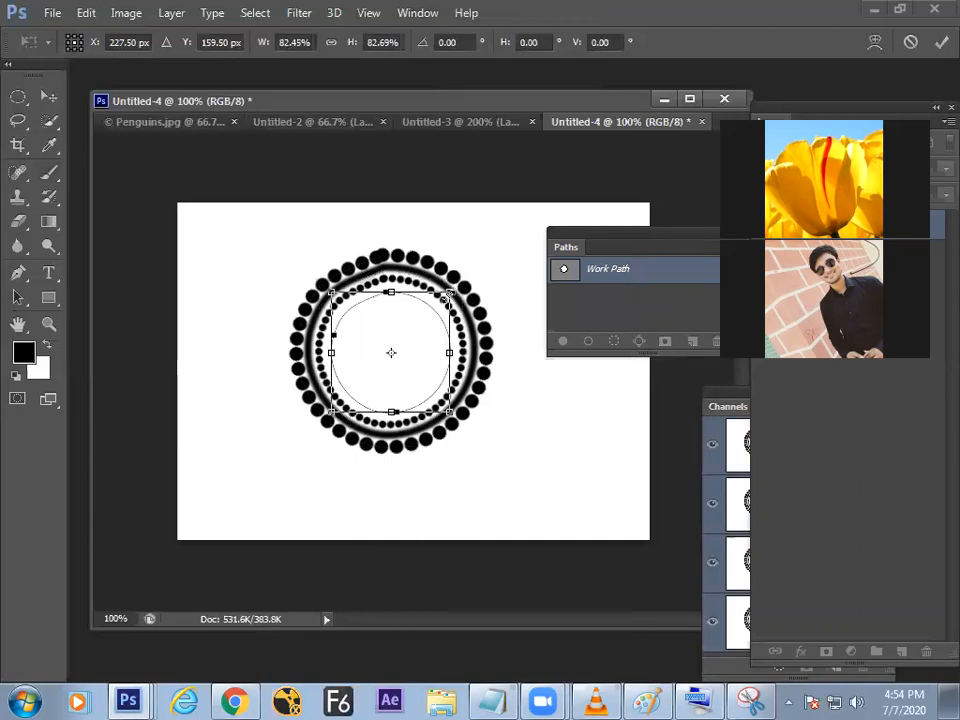
key(Return)
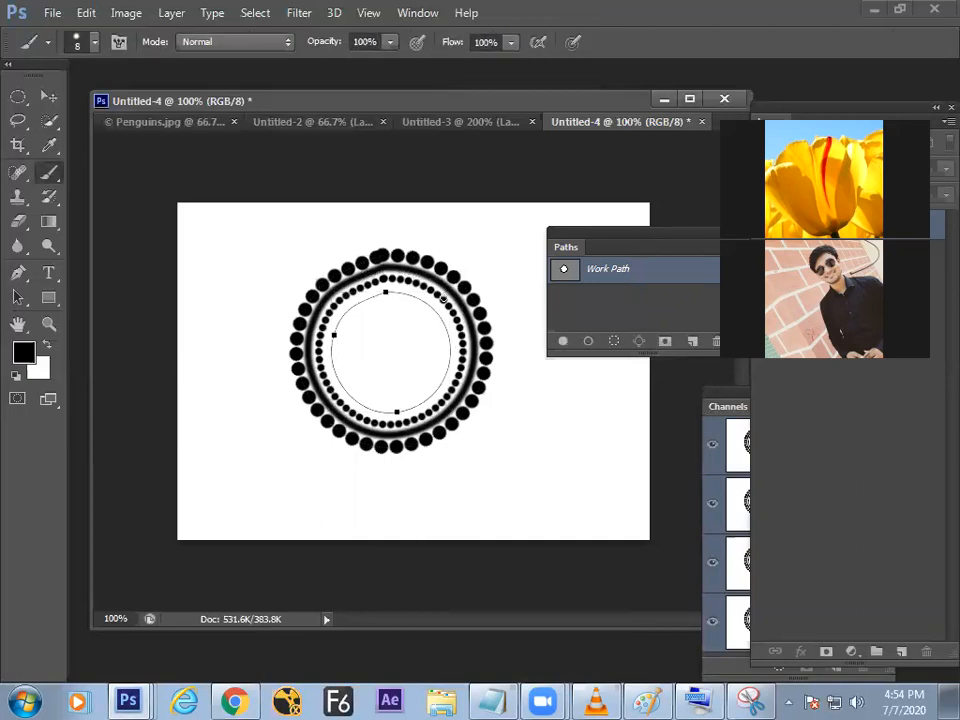
- Reduce the 8 px brush's spacing to 7% and stroke the innermost path with a continuous black line
key(F5)
drag(471, 526, 406, 530)
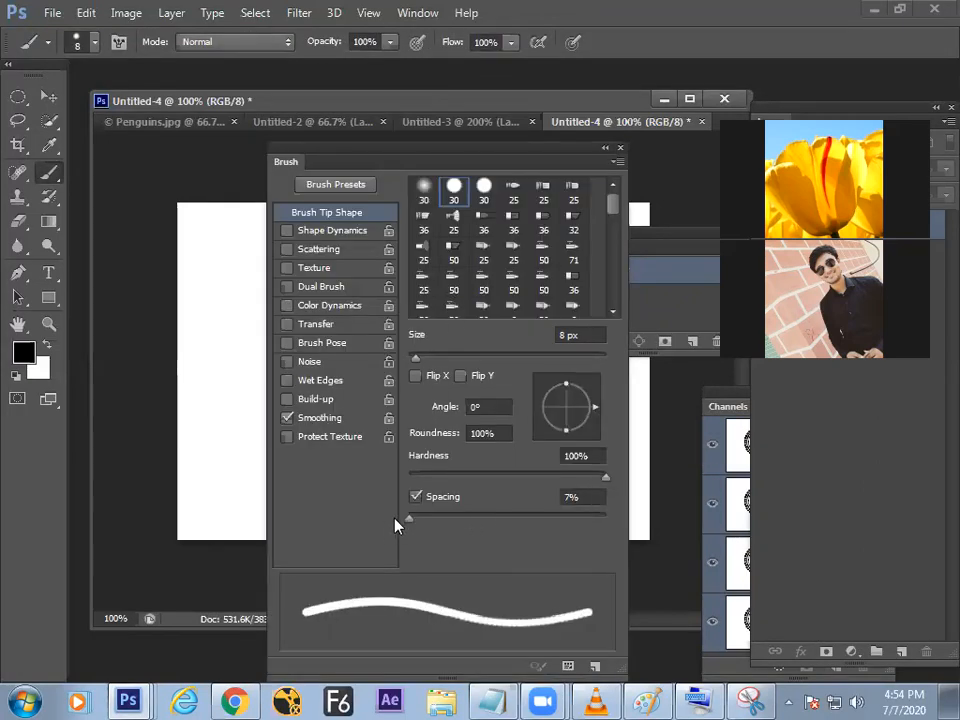
click(619, 159)
click(619, 156)
click(620, 148)
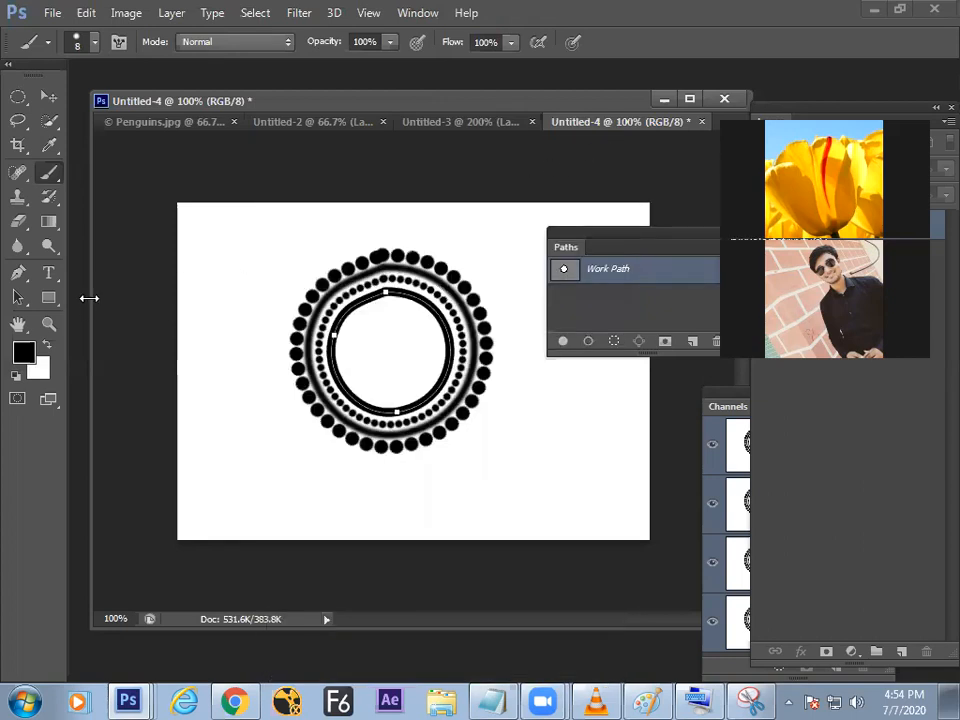
- Change the foreground colour to red and stroke the innermost circular path with it
click(29, 350)
drag(394, 432, 452, 399)
key(Return)
key(Return)
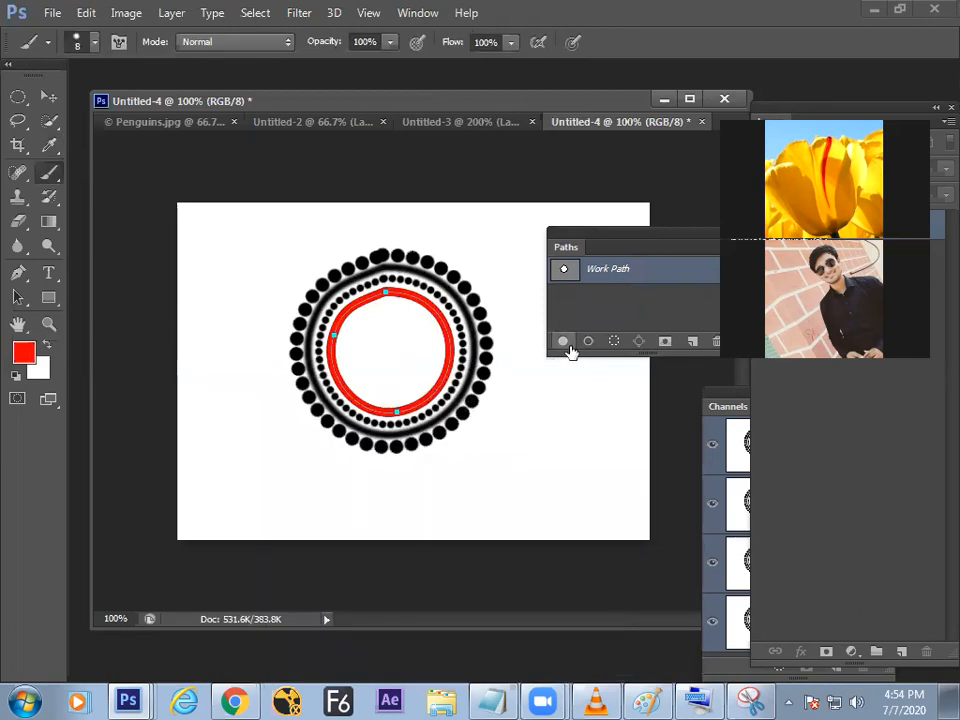
- Shrink the work path around its centre with Free Transform so it lies inside the red ring
key(ctrl+t)
drag(452, 296, 430, 311)
key(Return)
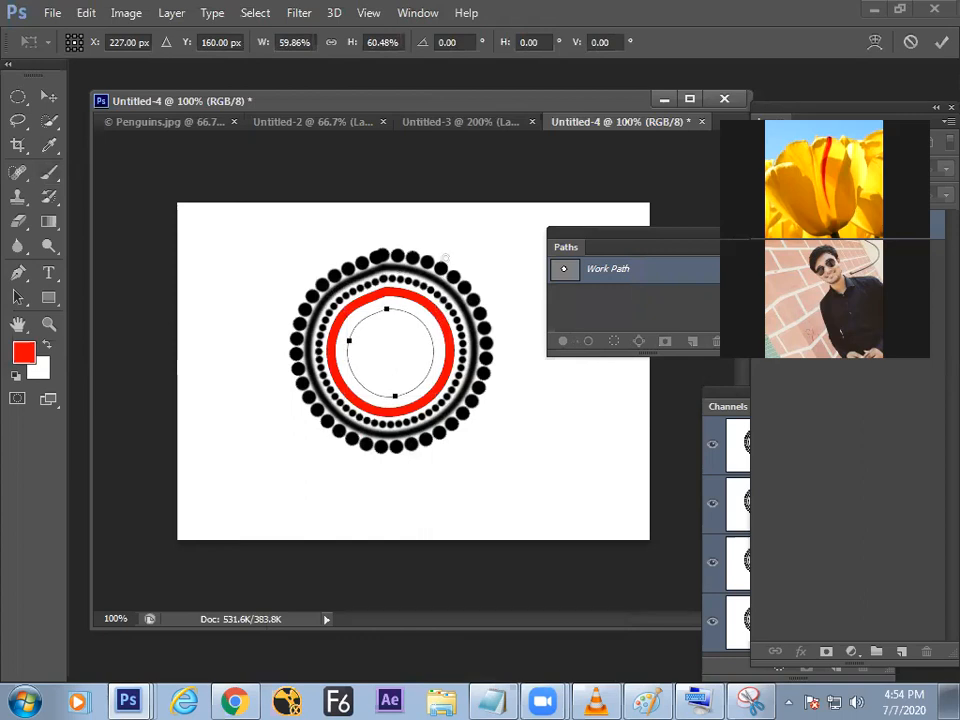
- Set the 8 px brush's spacing to 108% and stroke the innermost path with red dots
key(b)
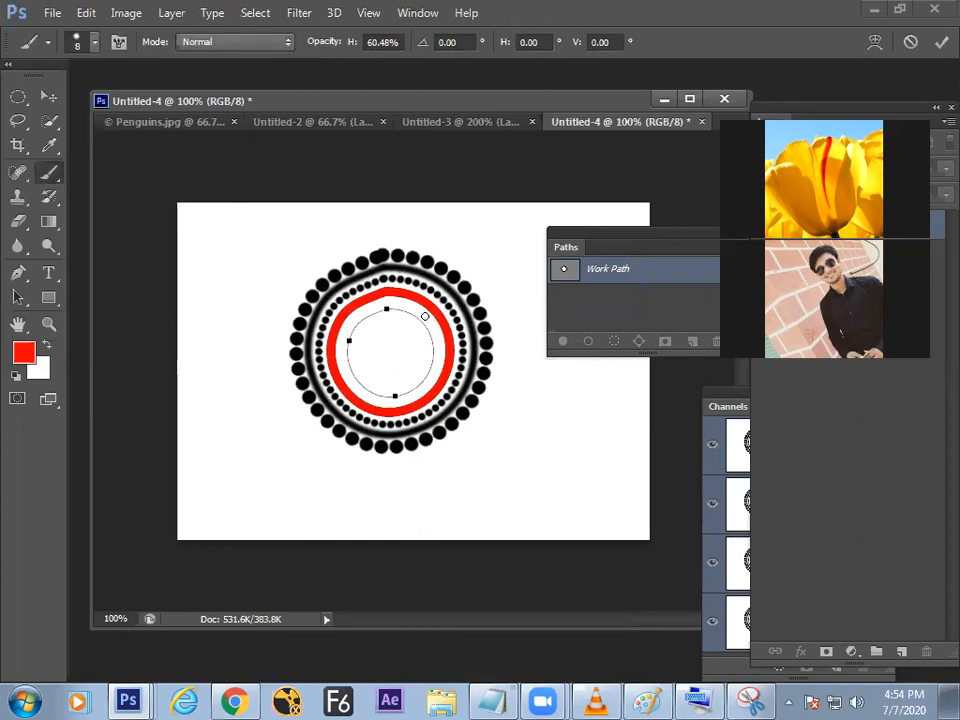
key(F5)
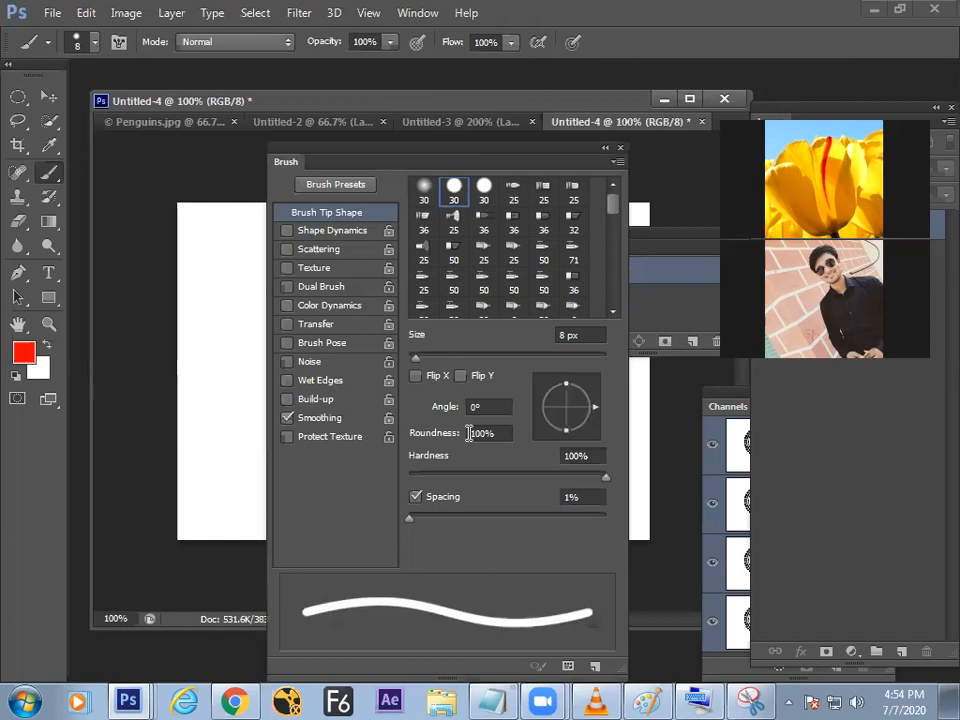
drag(435, 514, 510, 507)
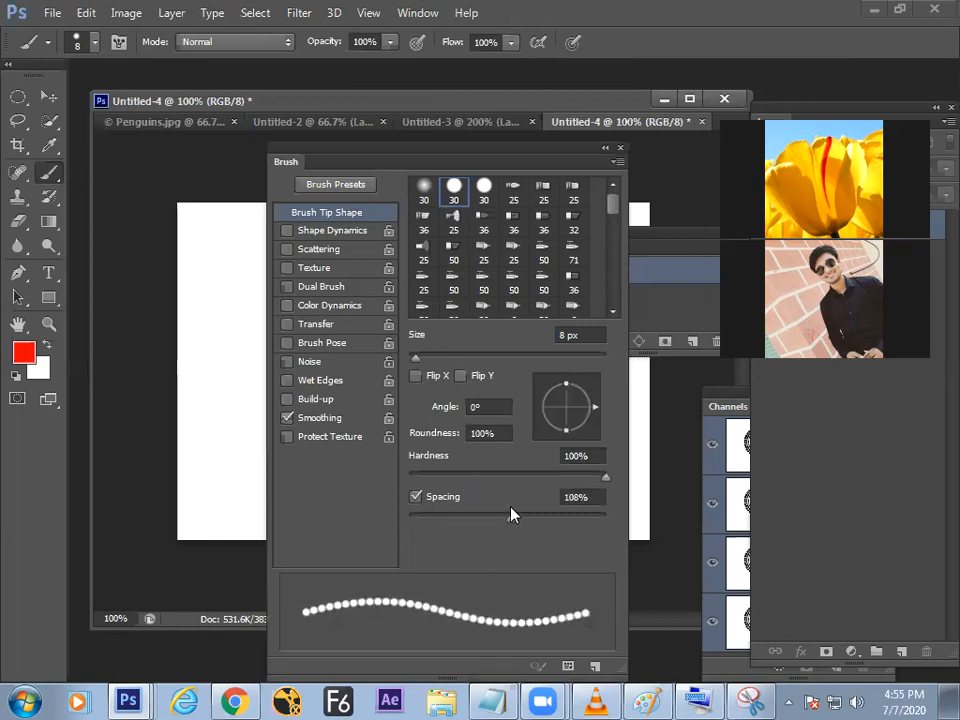
click(619, 148)
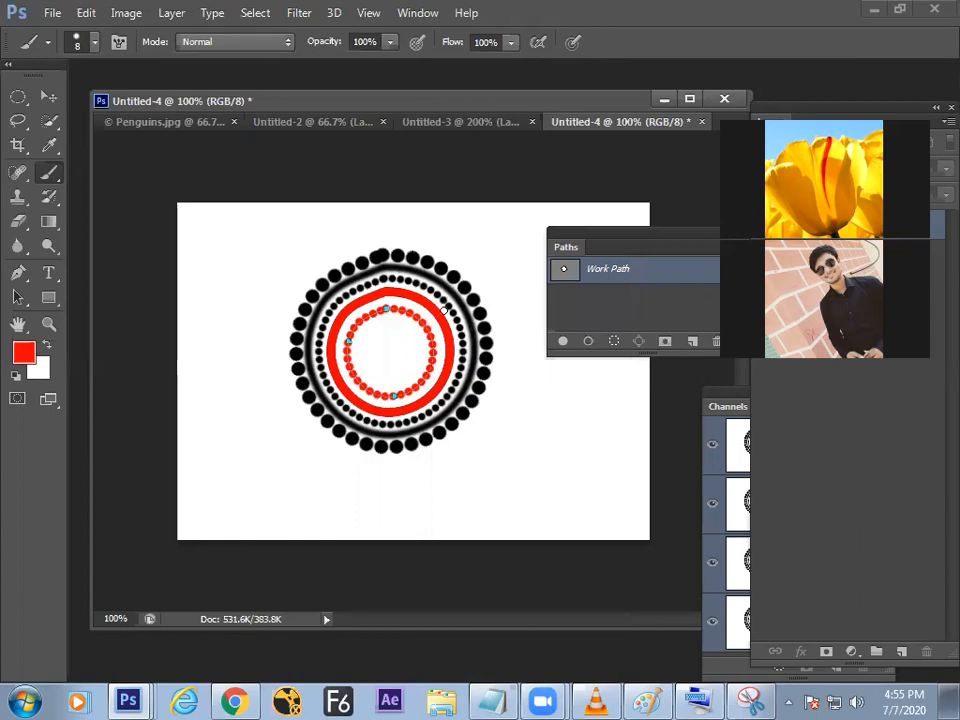
- Enlarge the work path around its centre to just outside the large black dots and stroke it with red dots
key(ctrl+t)
mouse_move(432, 308)
mouse_down()
mouse_move(521, 242)
mouse_move(508, 259)
mouse_up()
key(Return)
key(b)
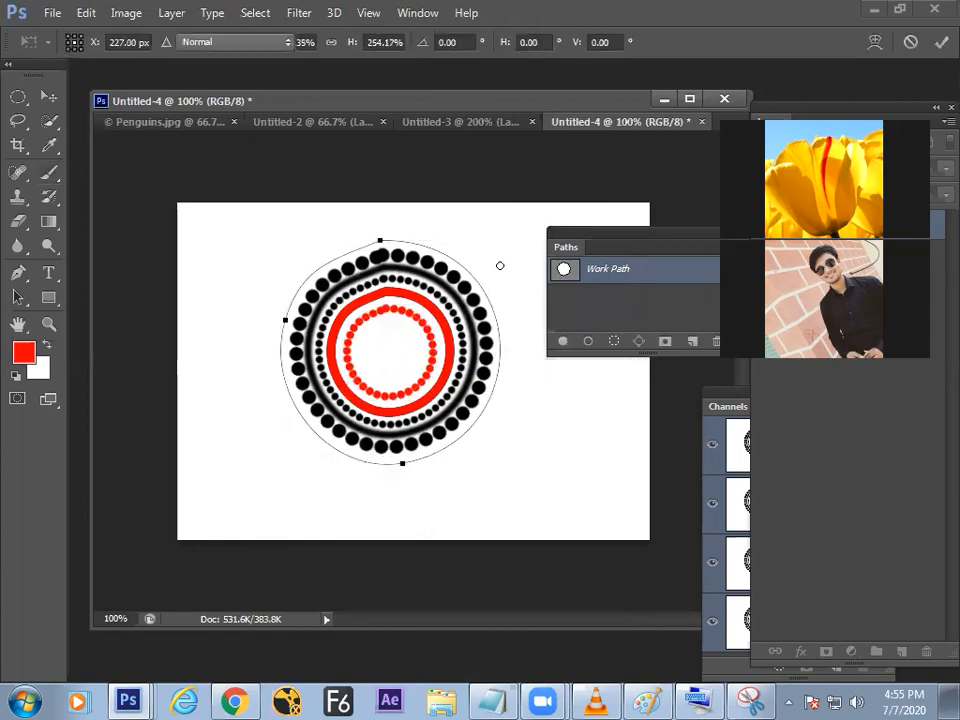
key(Return)
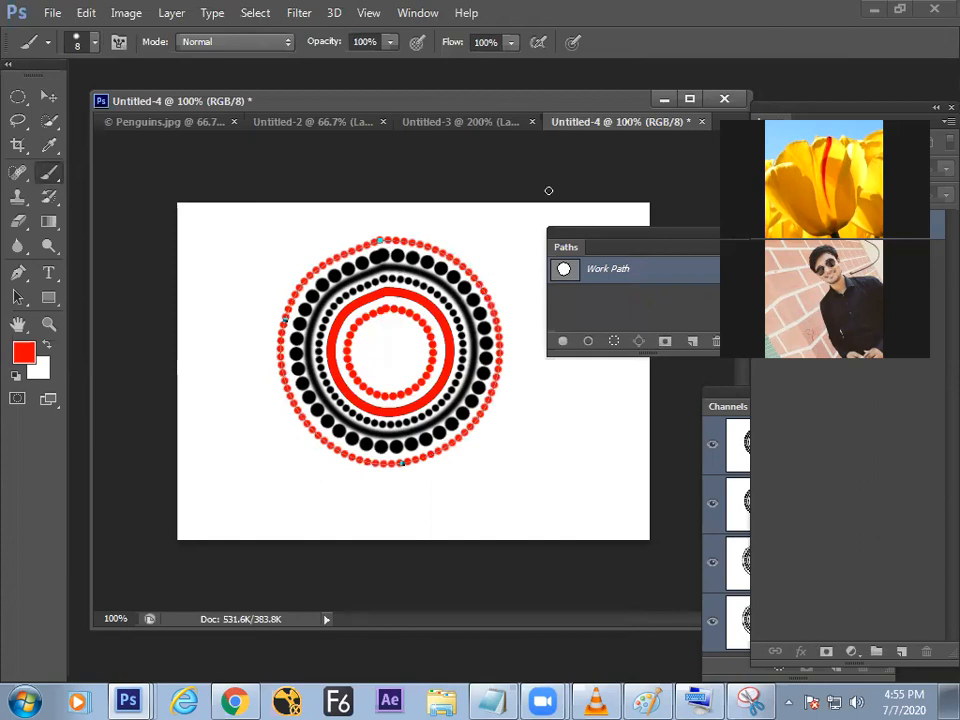
- Examine the concentric ring design enlarged in full-screen mode with the panels hidden
key(Tab)
key(f)
key(f)
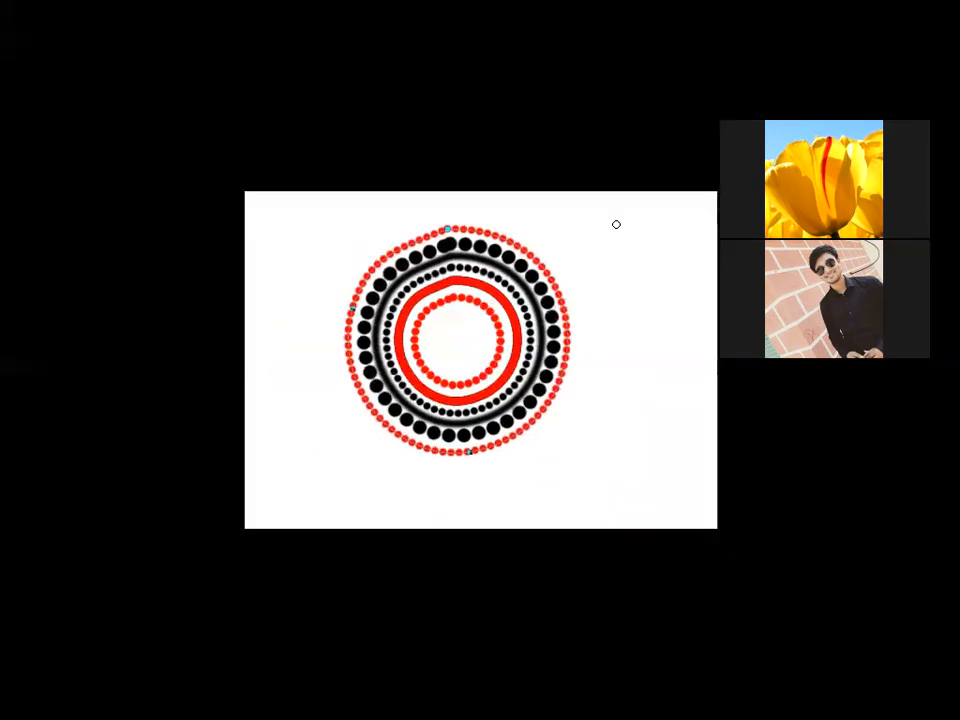
key(ctrl+plus)
key(ctrl+plus)
key(ctrl+plus)
drag(540, 239, 528, 371)
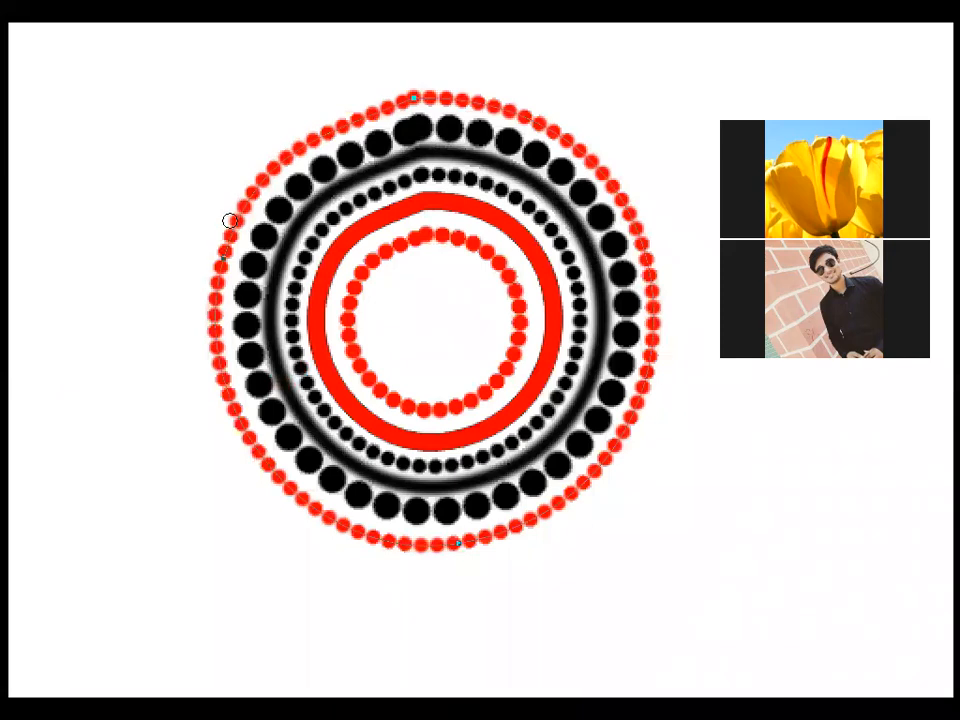
scroll(233, 220, up, 1)
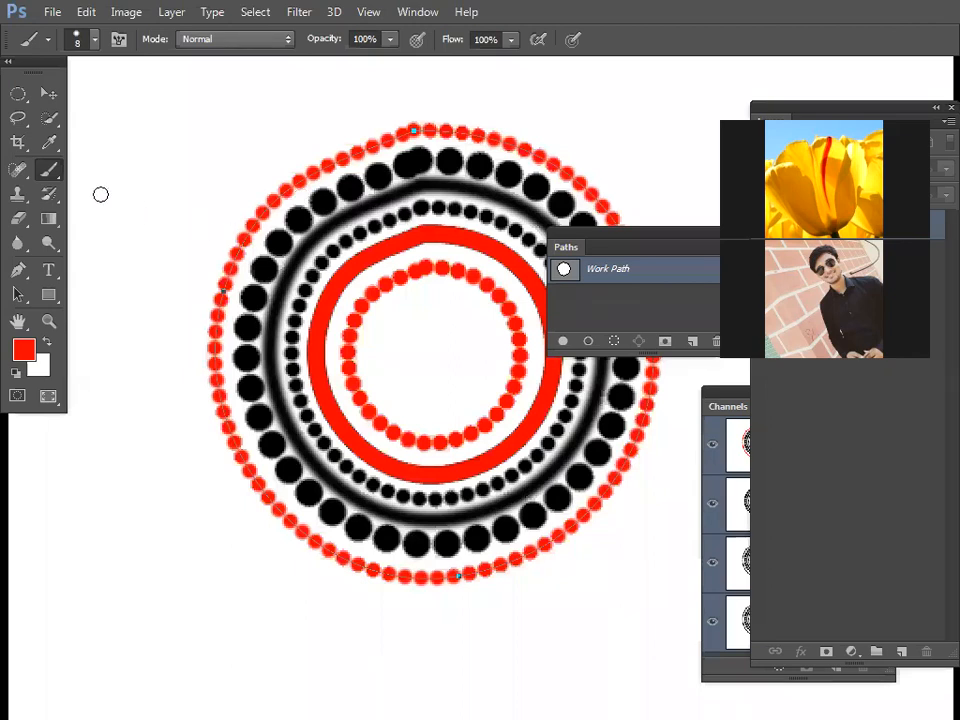
click(48, 171)
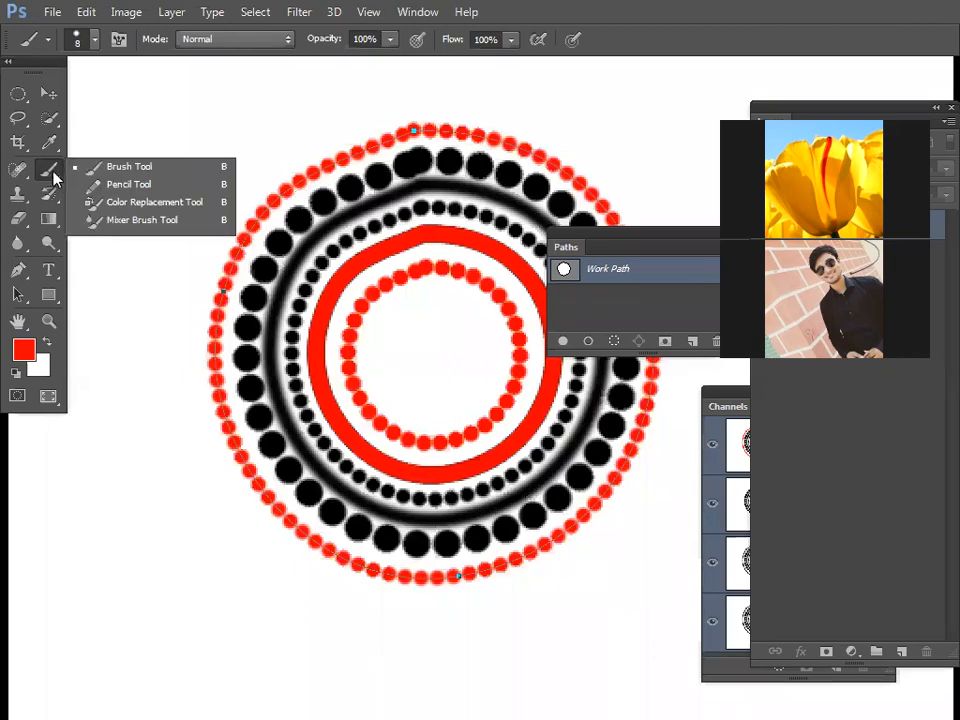
click(107, 170)
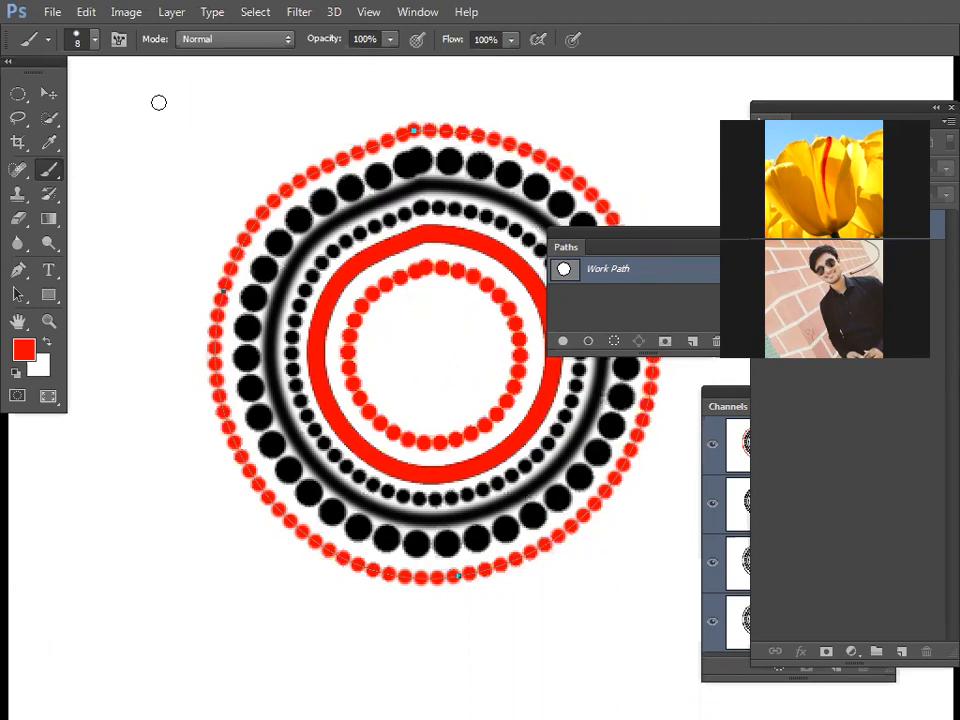
click(48, 168)
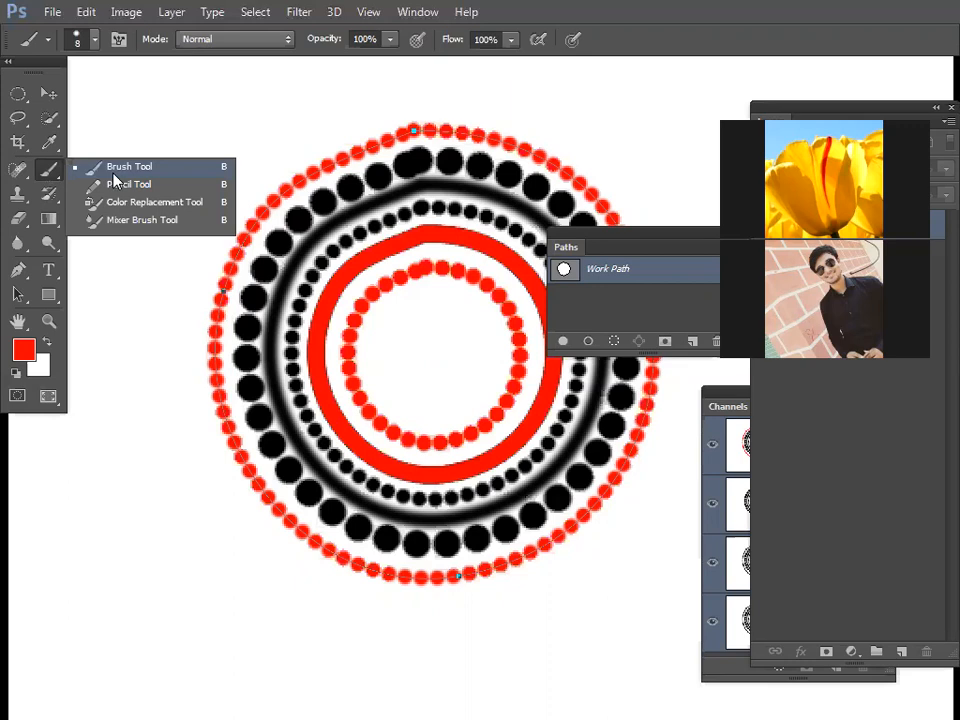
click(113, 175)
- Switch to Paint and review the handwritten note about applying the brush over a selection edge
key(alt+Tab)
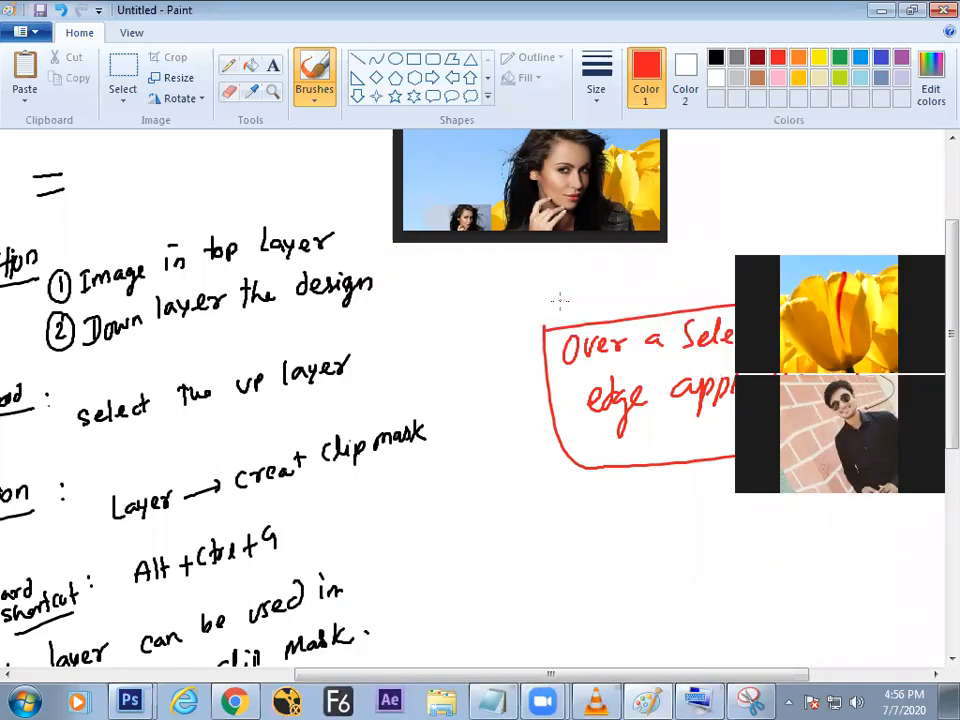
drag(536, 676, 555, 640)
drag(949, 237, 911, 242)
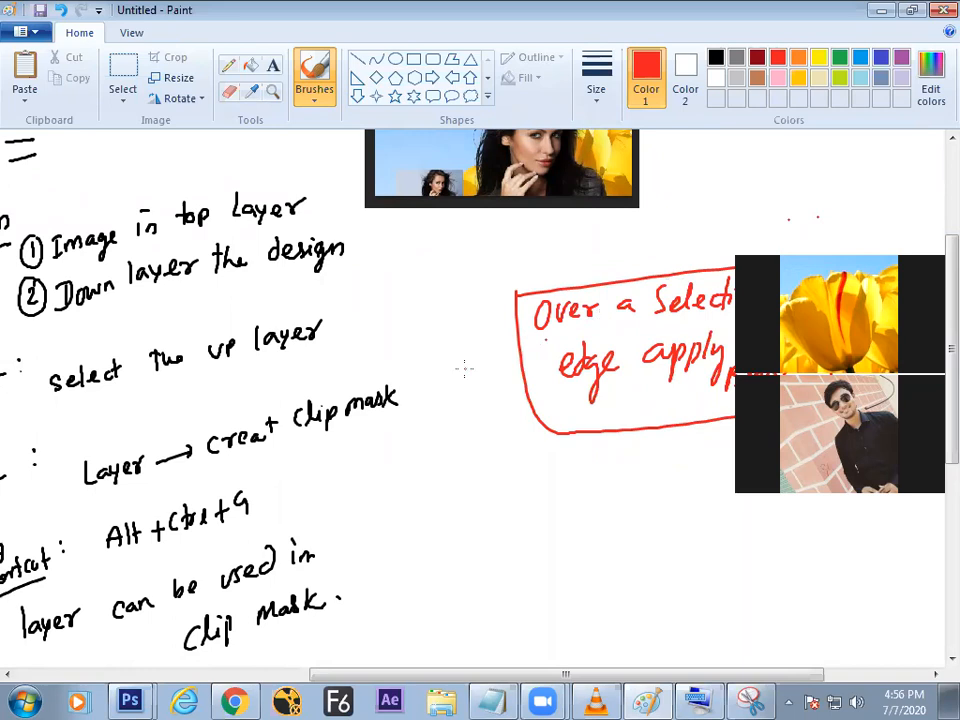
- Switch back to Photoshop and activate the Mixer Brush Tool
key(alt+Tab)
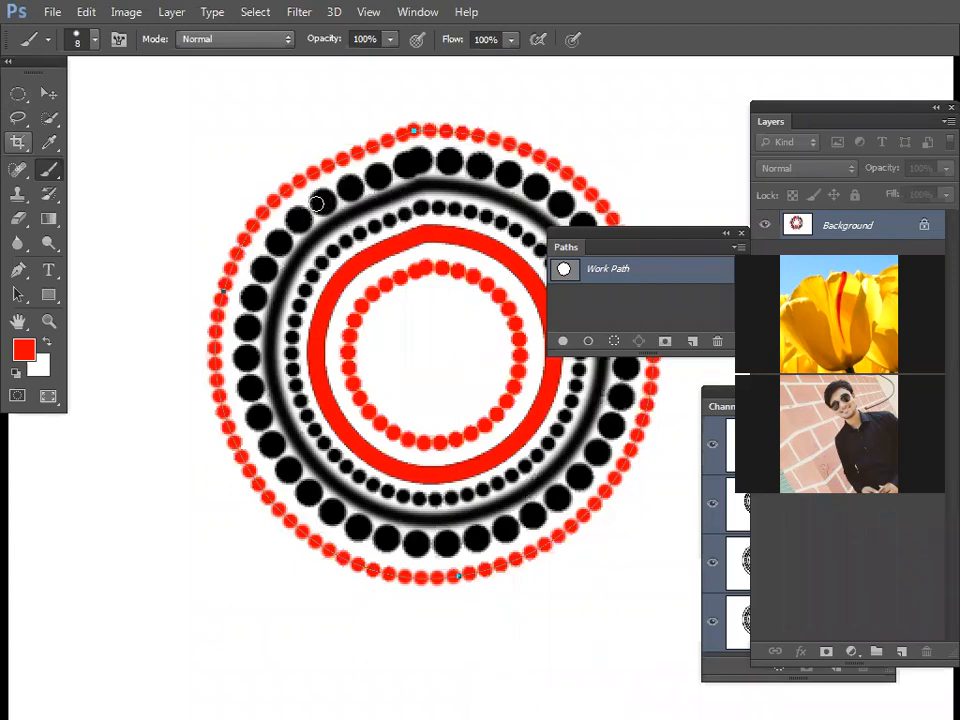
click(50, 172)
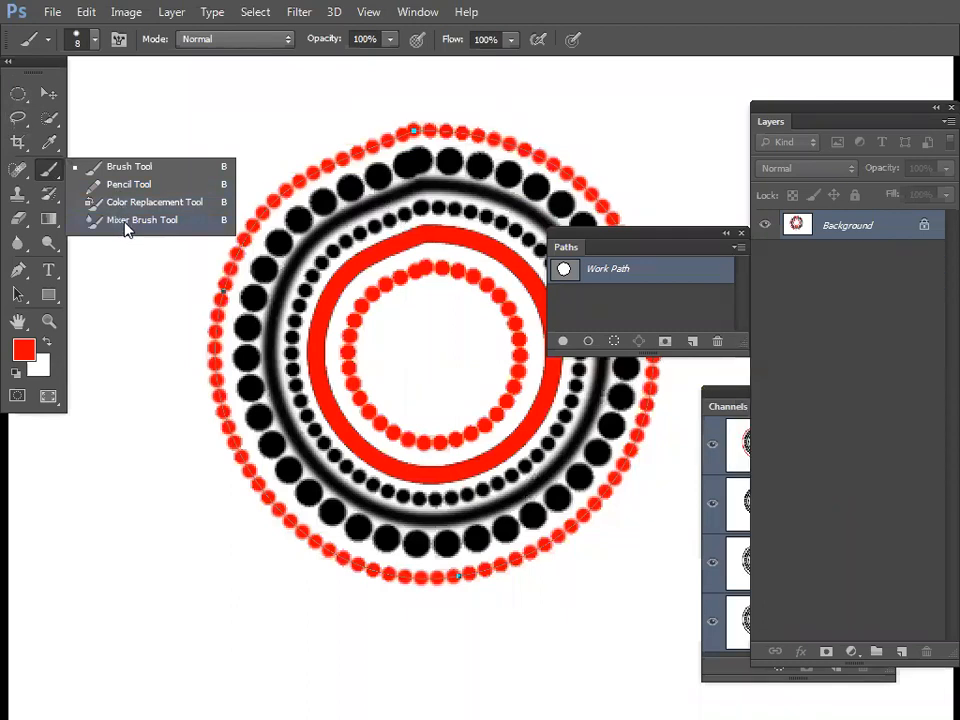
click(123, 222)
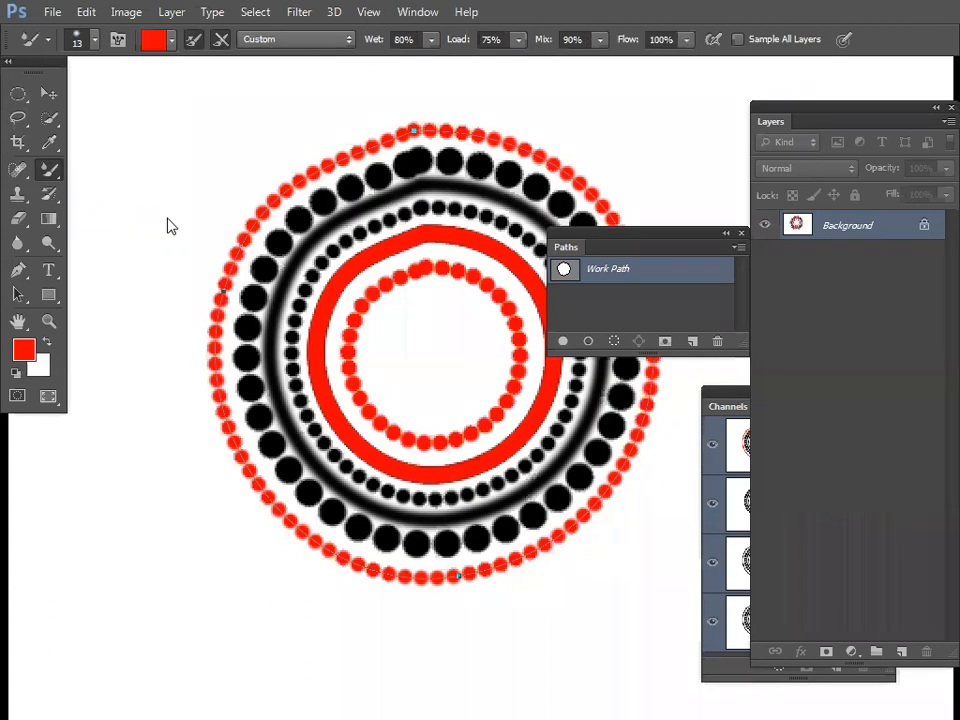
- Create a new blank document, return to the standard screen mode with panels, and activate the Brush Tool
key(ctrl+n)
click(312, 233)
click(300, 266)
key(Return)
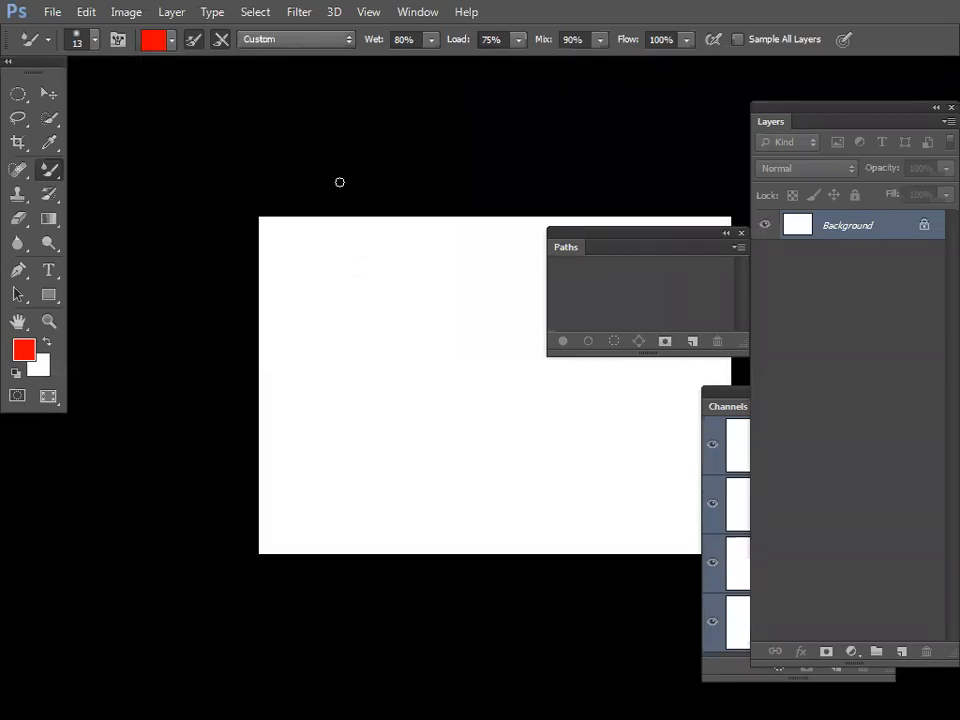
key(f)
key(Tab)
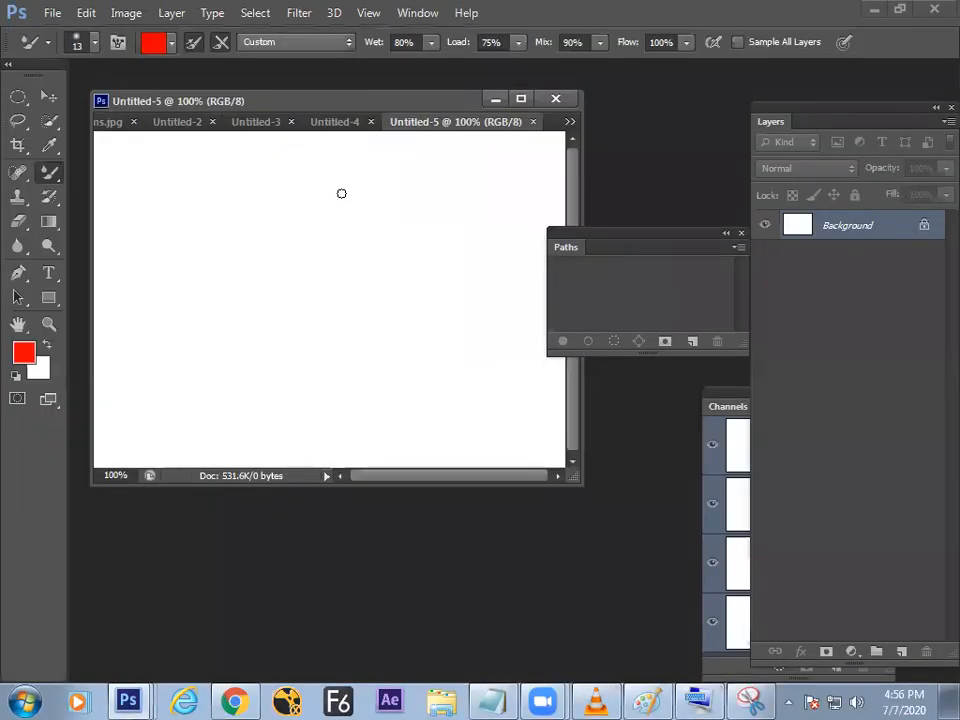
key(ctrl+minus)
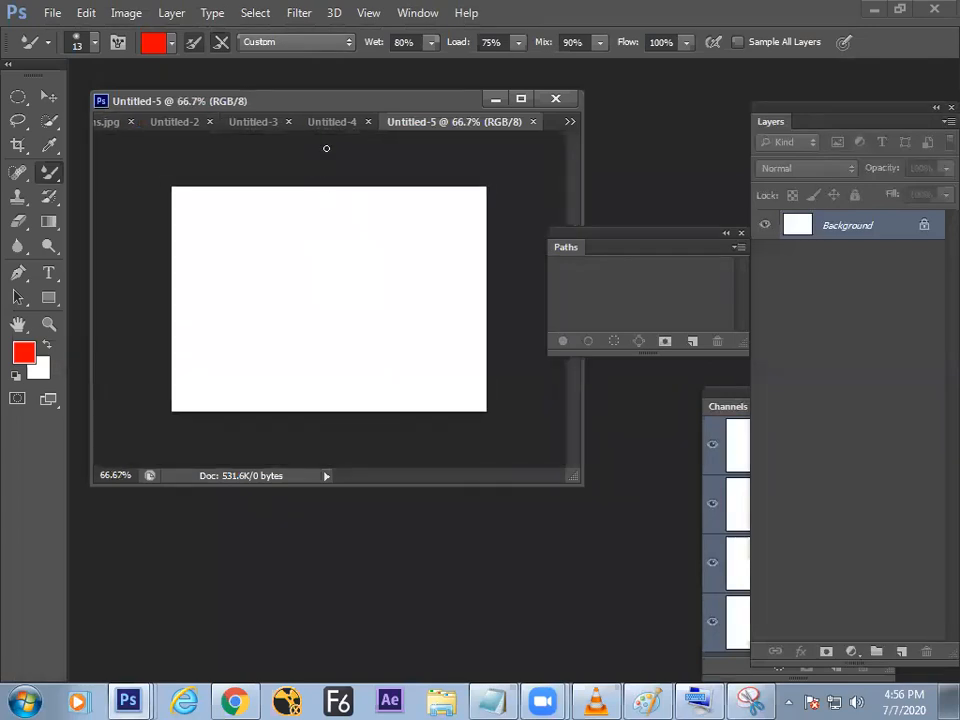
right_click(50, 172)
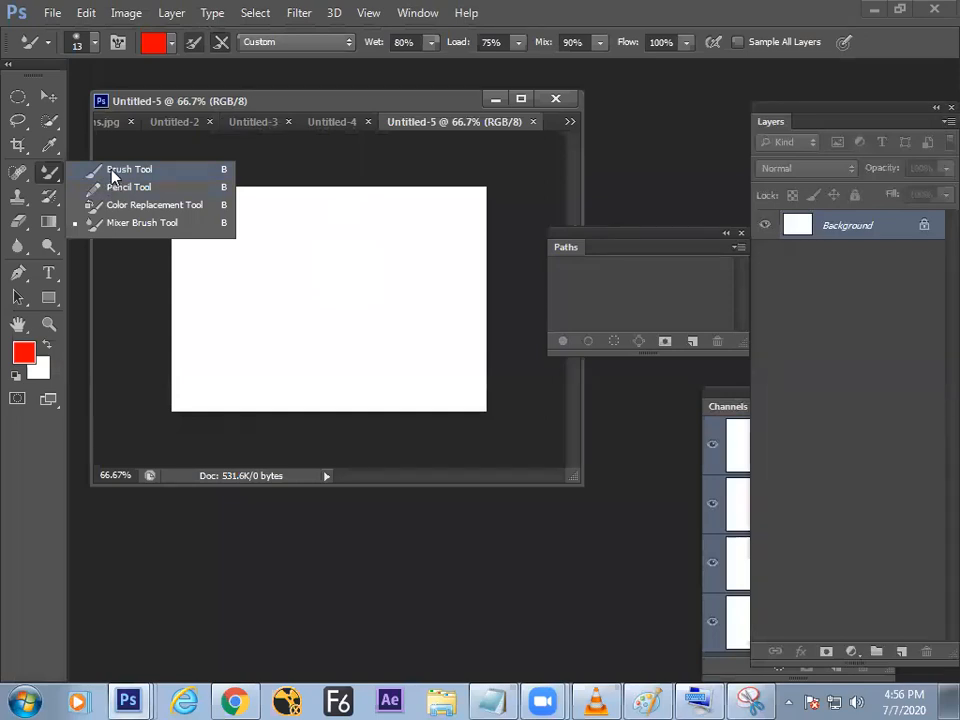
click(113, 171)
- Switch to Paint and add red tick marks beside Layer Mask, Clip Mask and Quick Mask in the notes
click(645, 699)
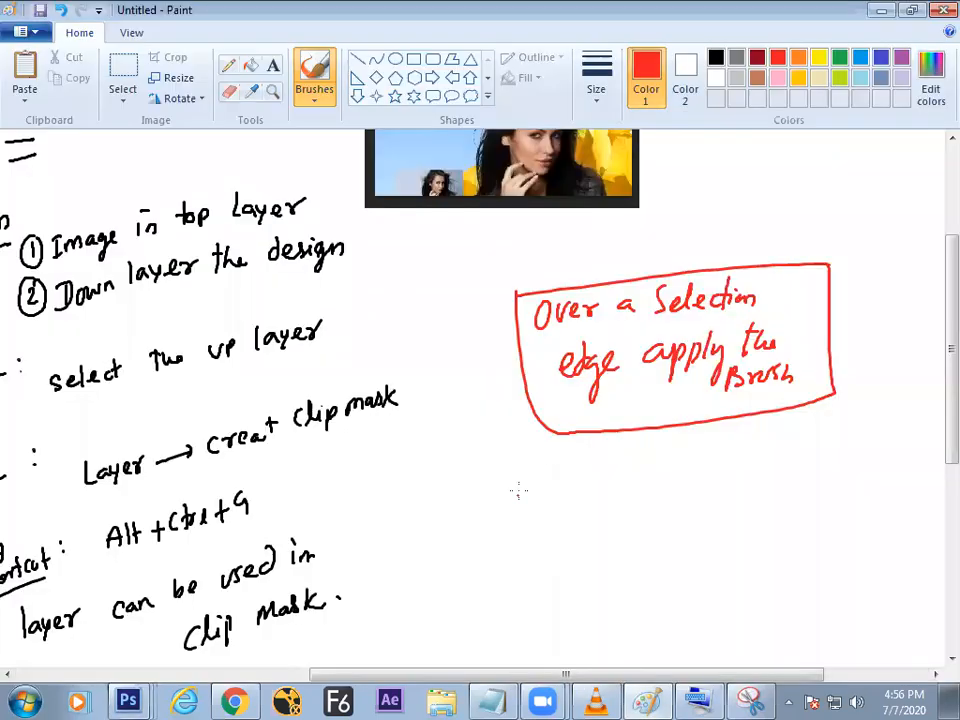
mouse_move(598, 674)
mouse_down()
mouse_move(454, 660)
mouse_move(290, 665)
mouse_up()
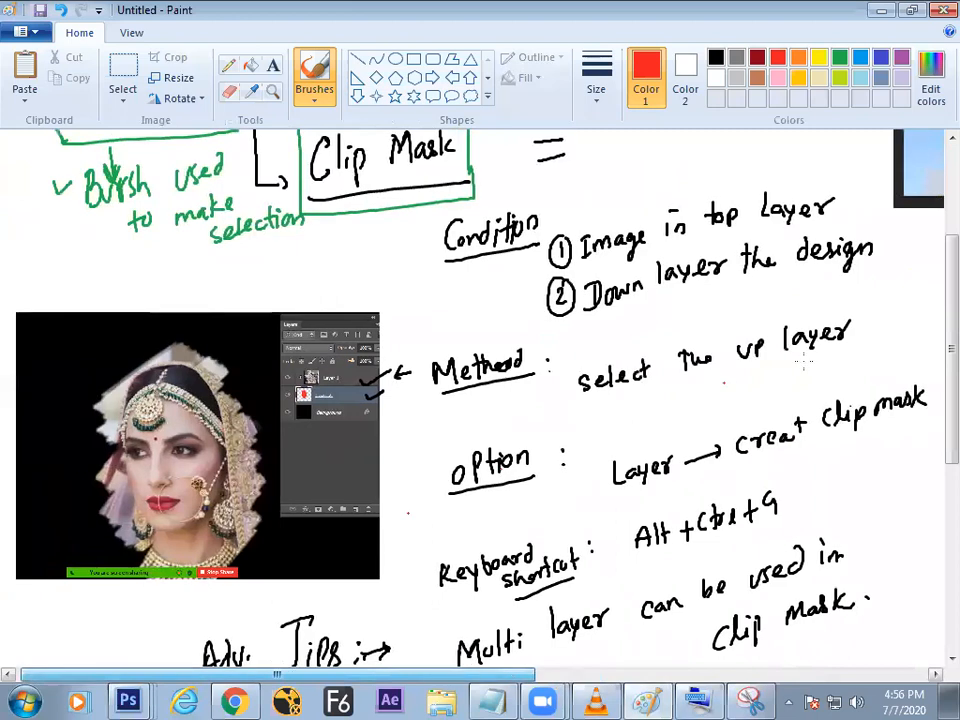
scroll(930, 327, up, 5)
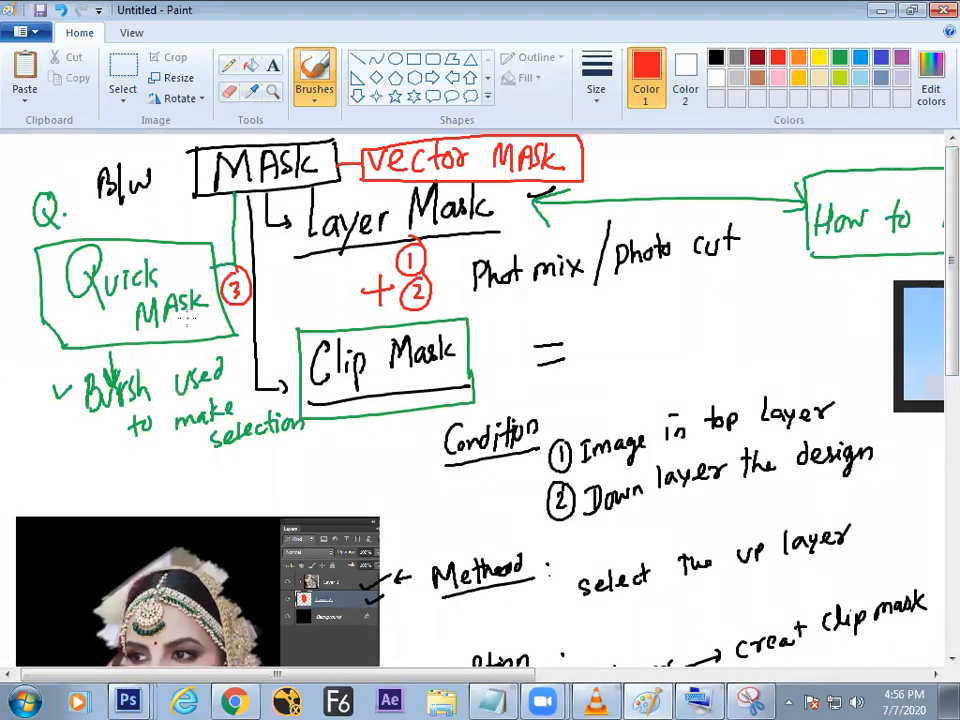
drag(358, 676, 606, 645)
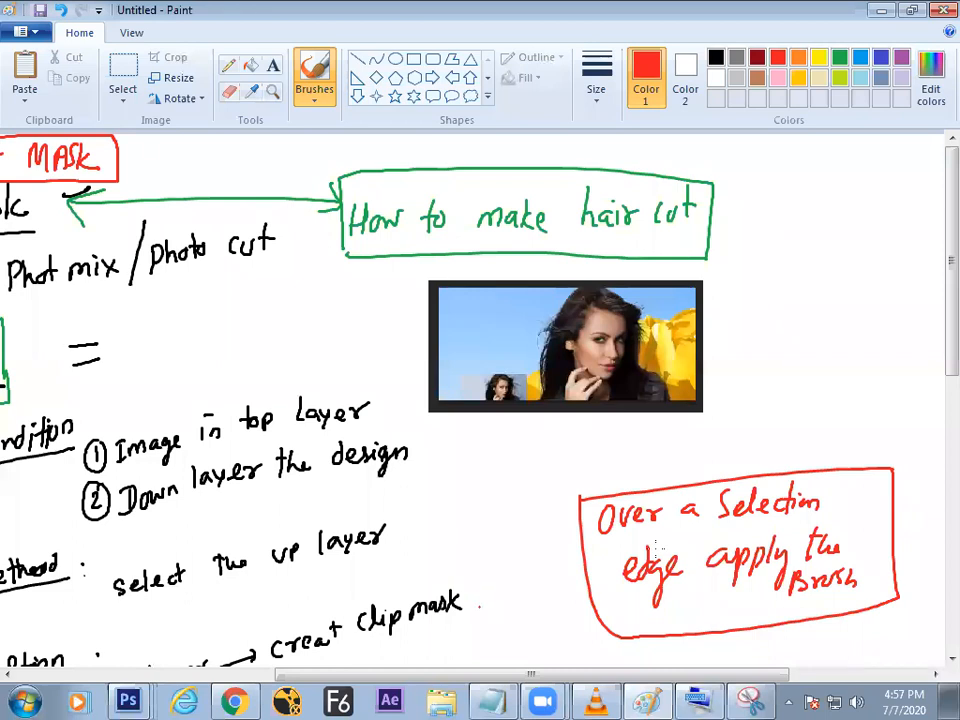
drag(476, 677, 218, 677)
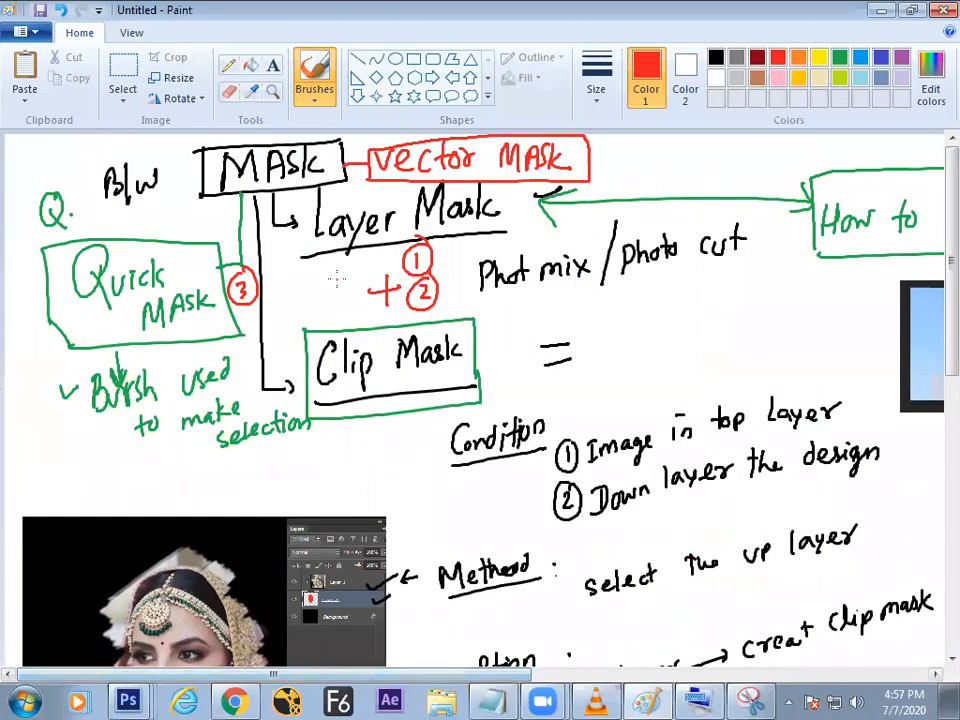
mouse_move(328, 306)
mouse_down()
mouse_move(327, 268)
mouse_move(357, 254)
mouse_up()
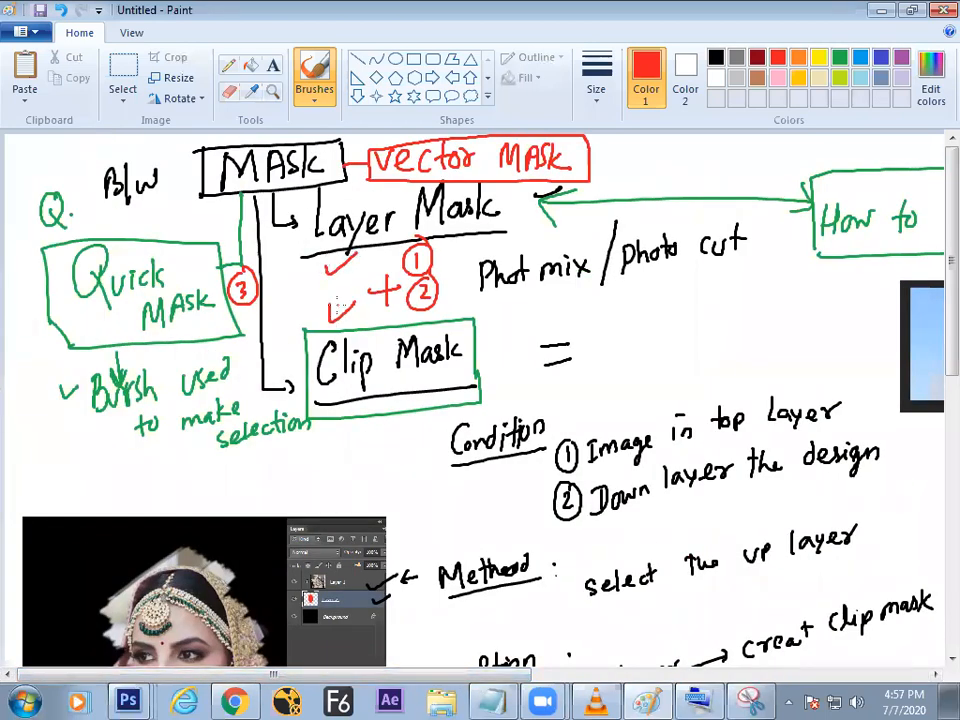
drag(199, 238, 218, 216)
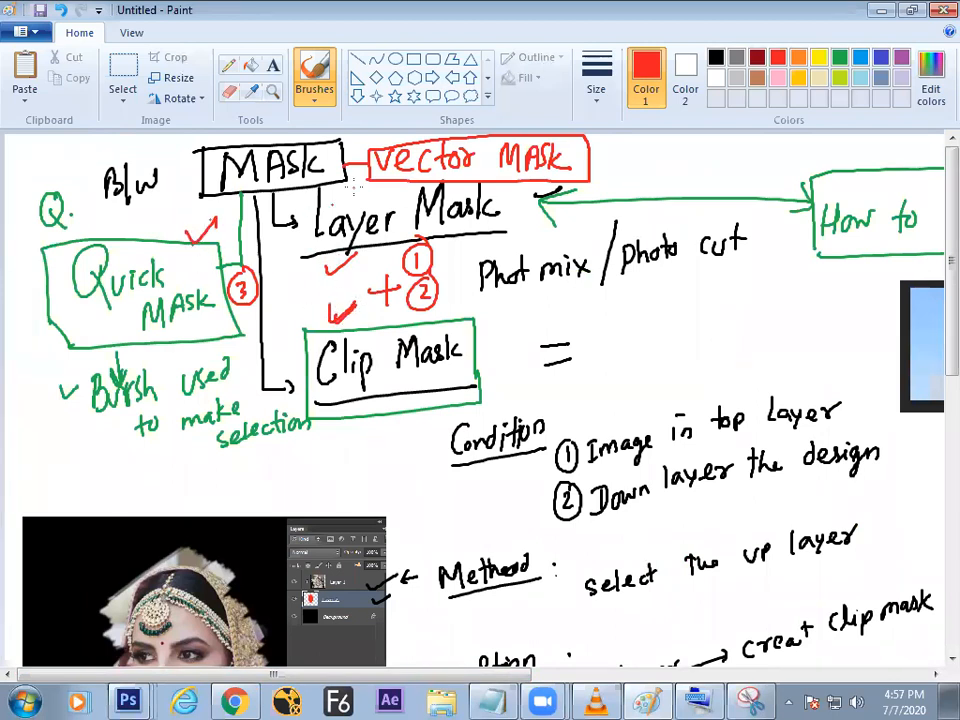